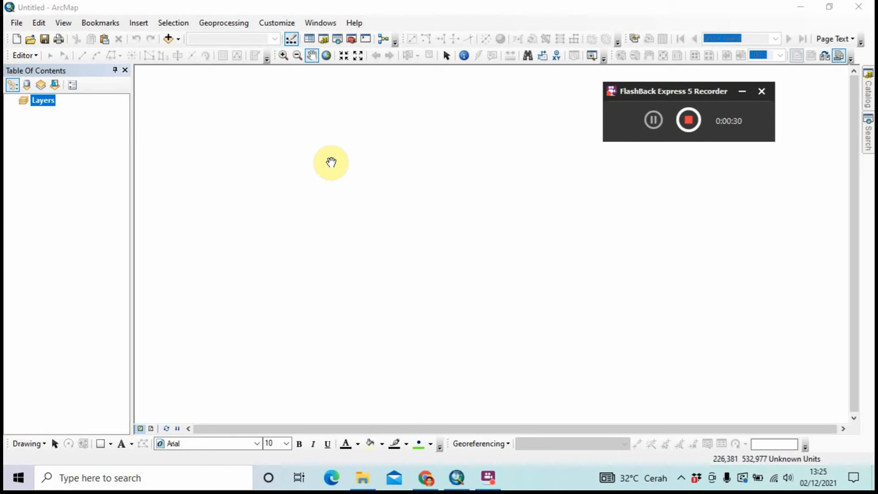
Add Desa Lampung.shp from Downloads\SHP Desa Lampung\SHP Desa LAPAKGIS to the map
{"action": "left_click", "coordinate": [170, 39]}
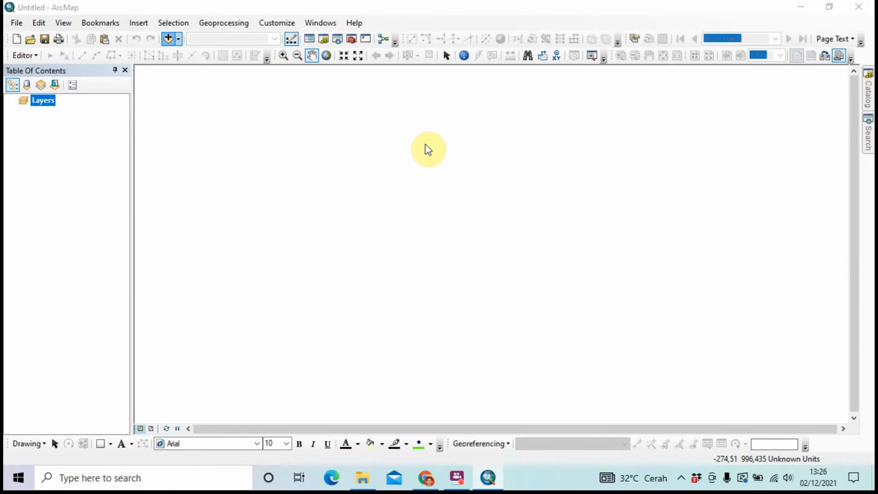
{"action": "left_click", "coordinate": [169, 40]}
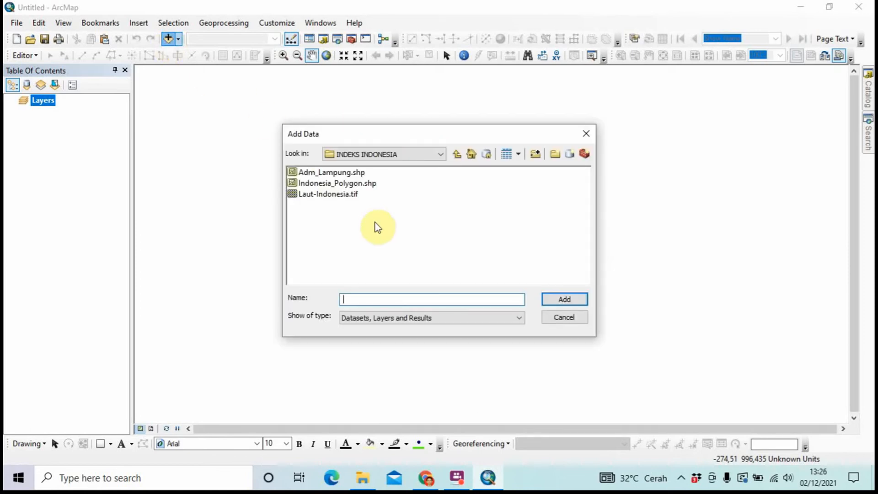
{"action": "left_click", "coordinate": [392, 154]}
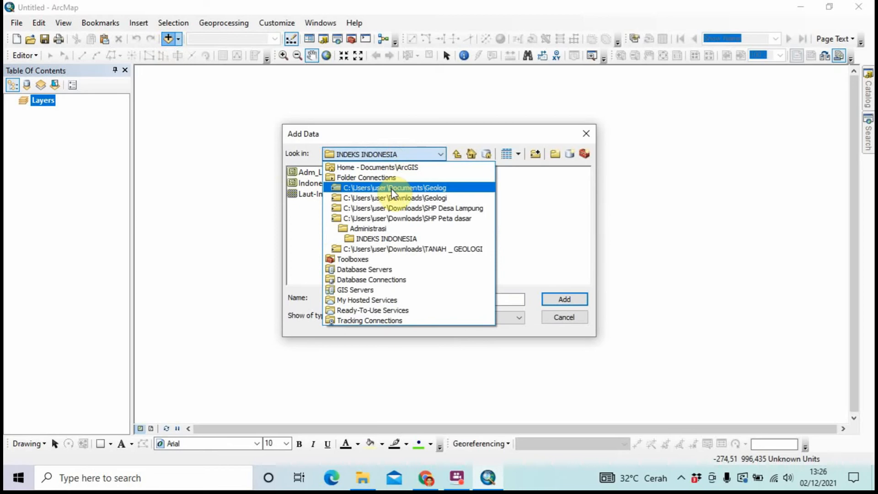
{"action": "left_click", "coordinate": [390, 219]}
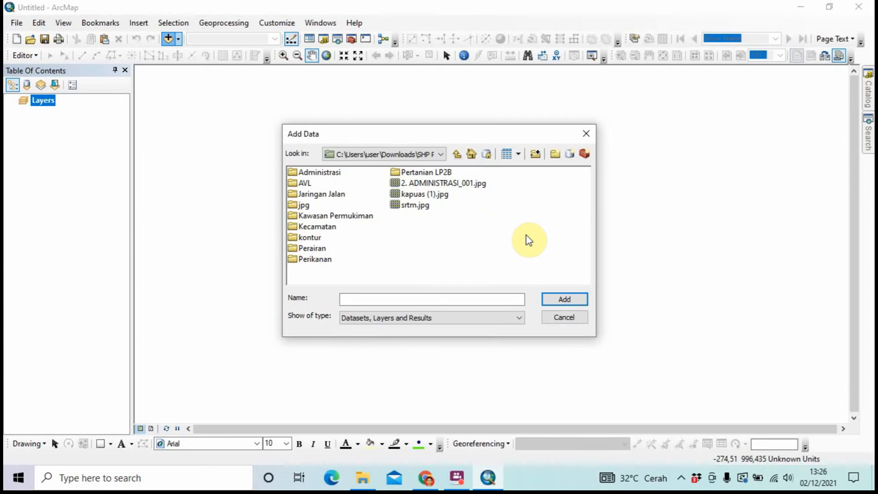
{"action": "left_click", "coordinate": [425, 154]}
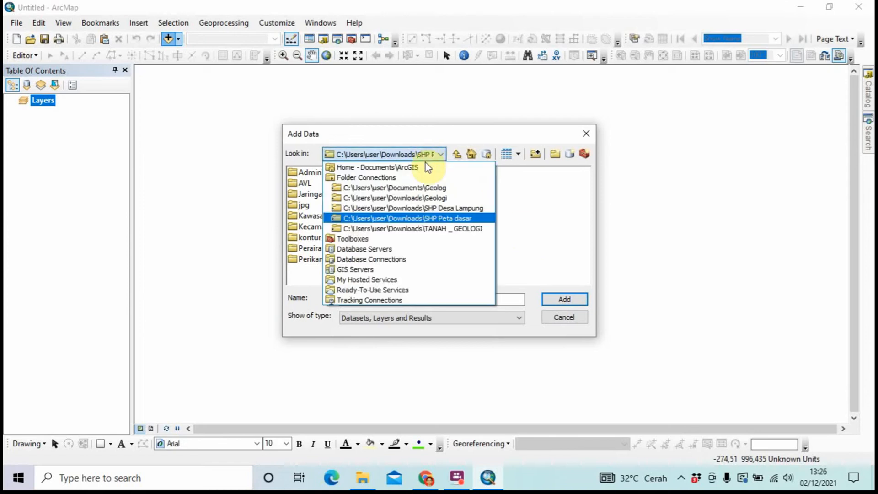
{"action": "left_click", "coordinate": [425, 208]}
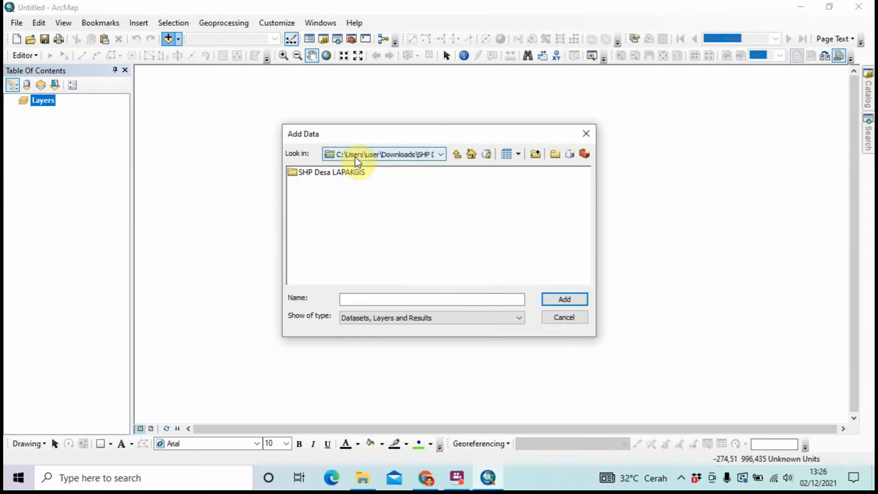
{"action": "double_click", "coordinate": [347, 173]}
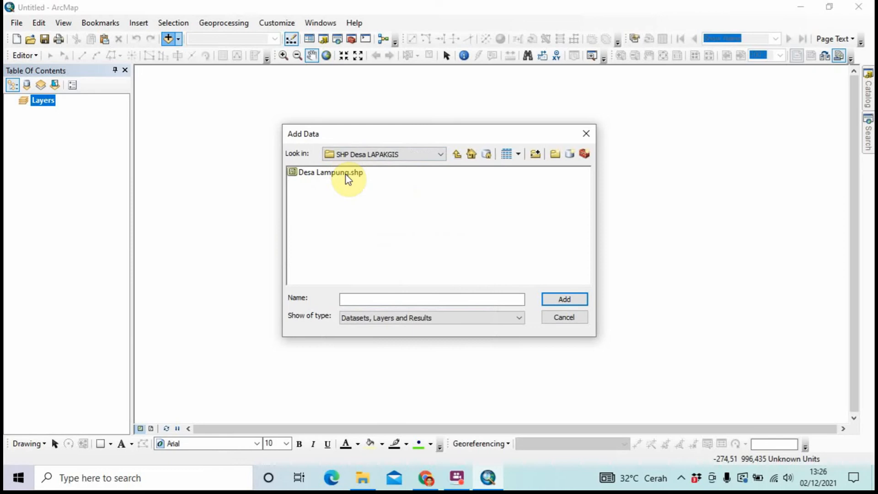
{"action": "left_click", "coordinate": [346, 175]}
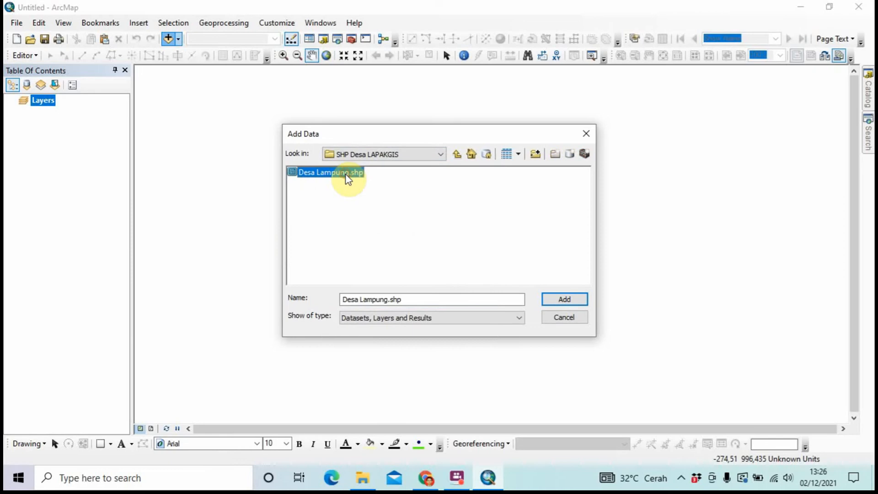
{"action": "left_click", "coordinate": [555, 300]}
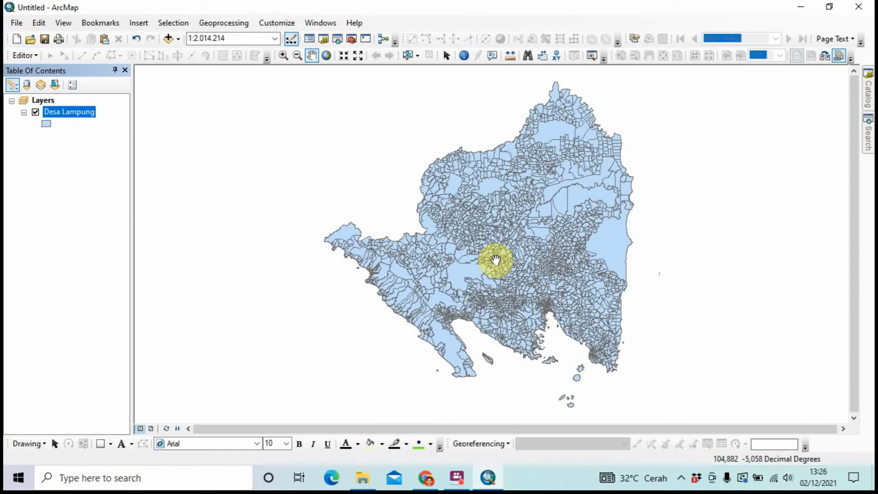
Add Batas Kecamatan.shp from Downloads\SHP Peta dasar\Administrasi as a new layer
{"action": "left_click", "coordinate": [169, 38]}
{"action": "left_click", "coordinate": [387, 154]}
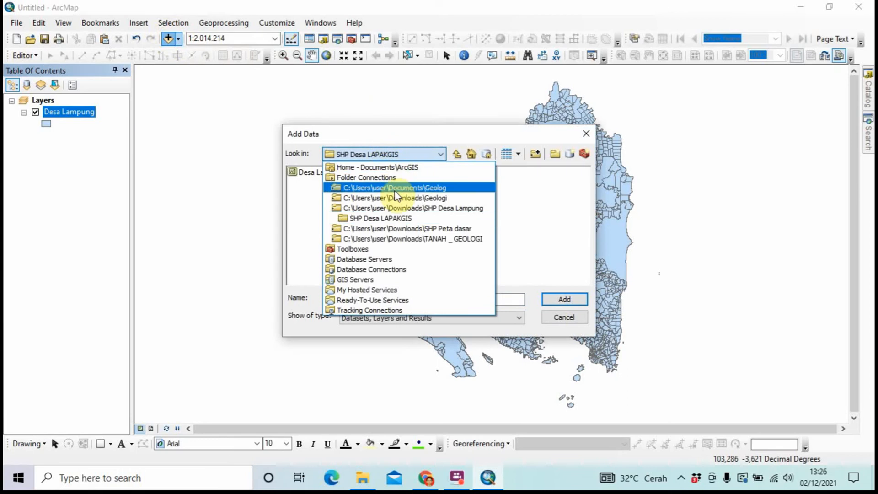
{"action": "left_click", "coordinate": [396, 228]}
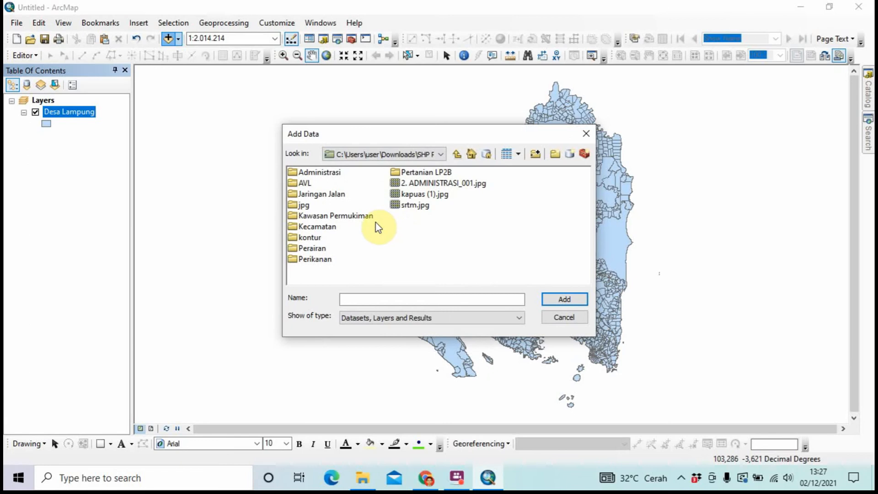
{"action": "double_click", "coordinate": [318, 169]}
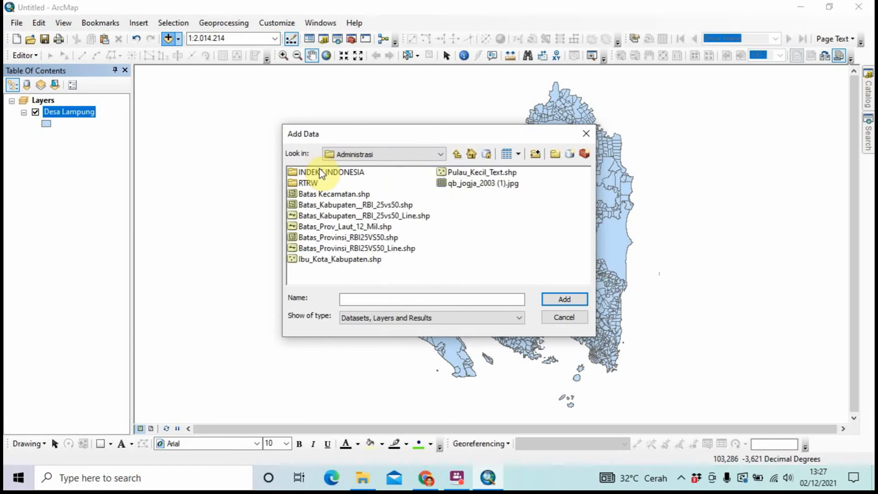
{"action": "left_click", "coordinate": [332, 194]}
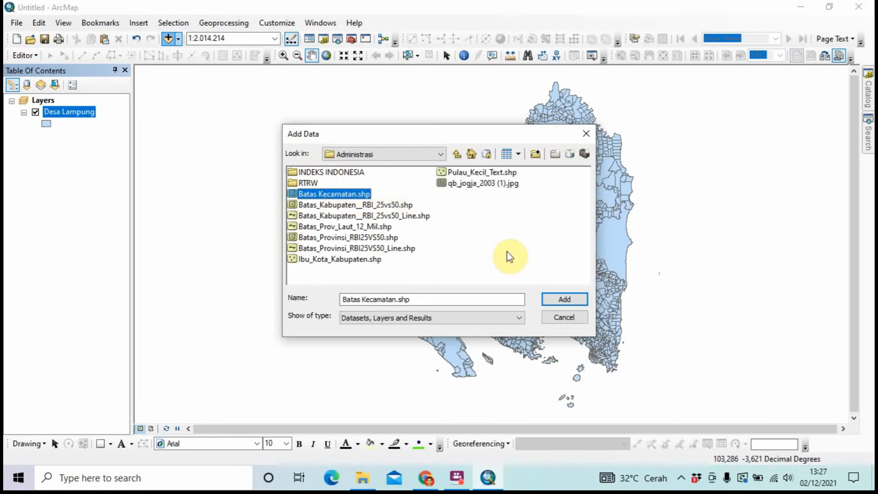
{"action": "left_click", "coordinate": [564, 300]}
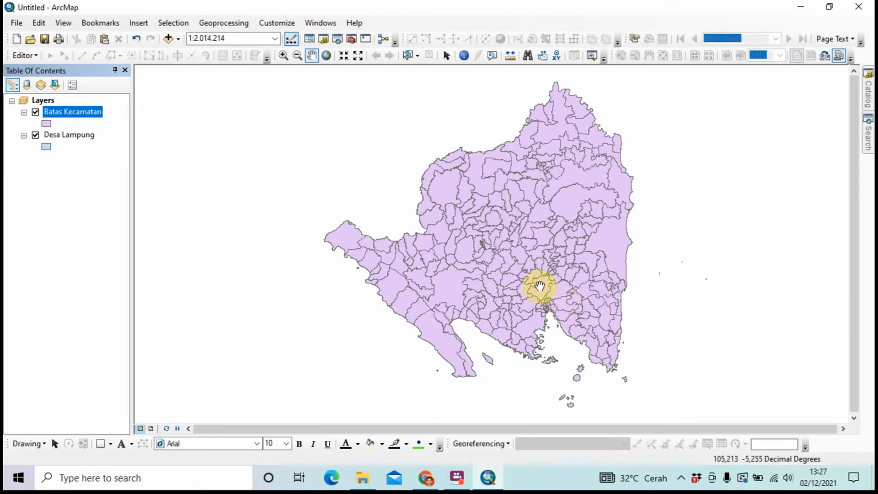
Add GEOLOGI_LAMPUNG.shp from the TANAH _ GEOLOGI folder and dismiss the coordinate system warning
{"action": "left_click", "coordinate": [170, 39]}
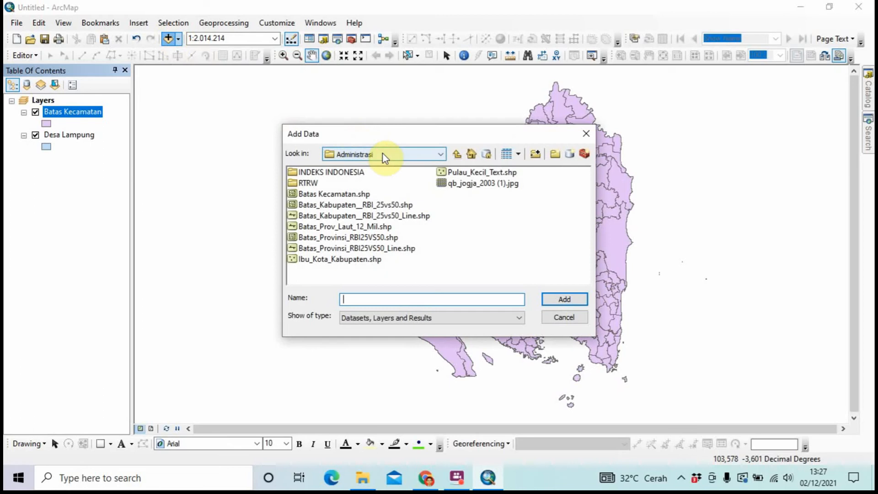
{"action": "left_click", "coordinate": [382, 156]}
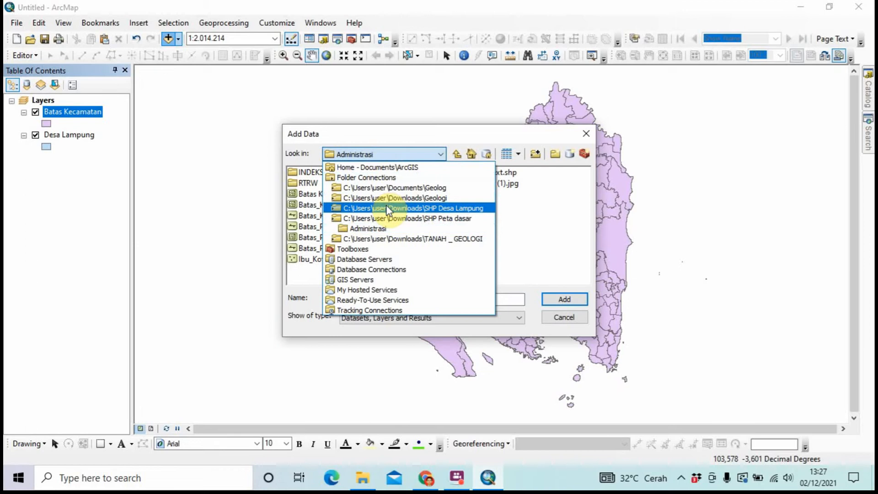
{"action": "left_click", "coordinate": [387, 240]}
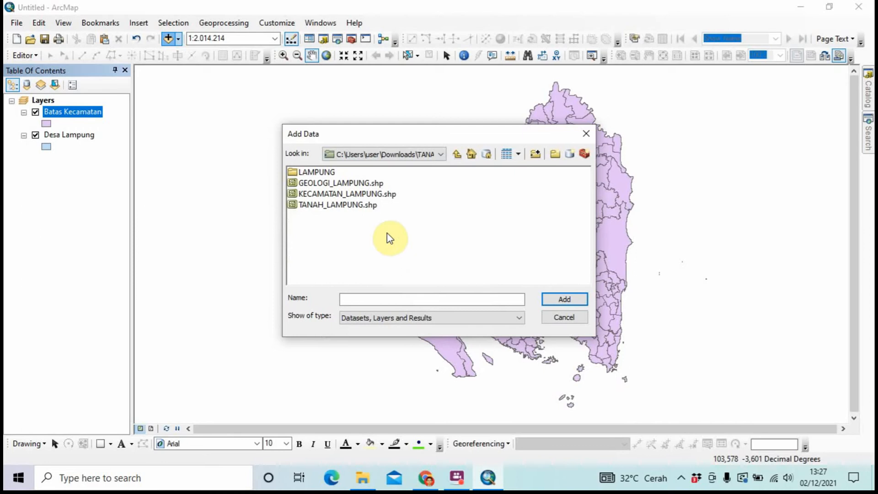
{"action": "left_click", "coordinate": [364, 184]}
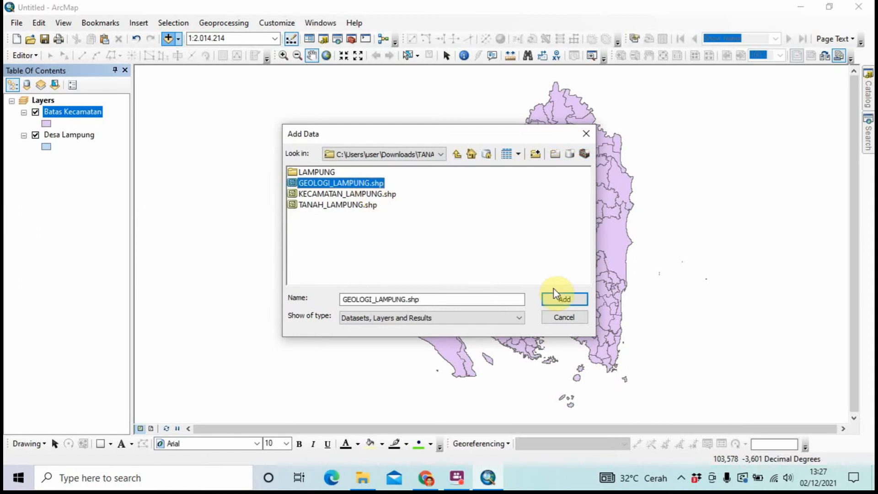
{"action": "left_click", "coordinate": [556, 302]}
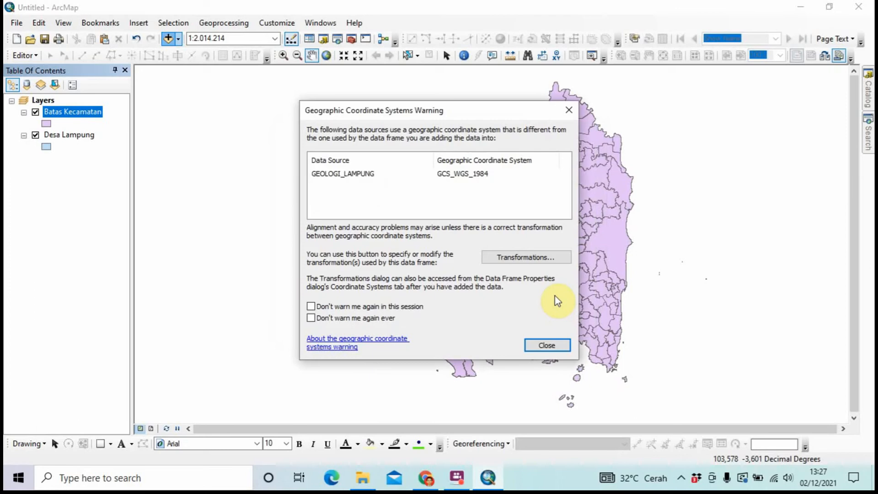
{"action": "left_click", "coordinate": [548, 345]}
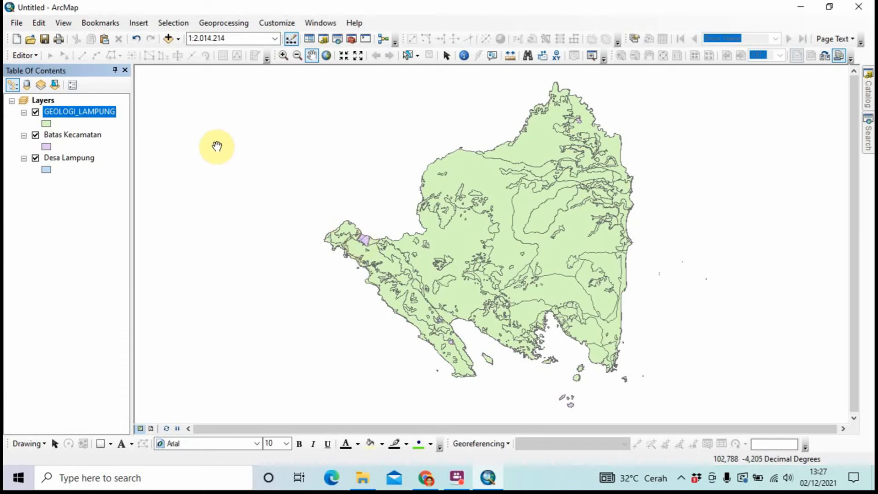
Open the Union tool and add GEOLOGI_LAMPUNG and Batas Kecamatan as input features
{"action": "left_click", "coordinate": [238, 26]}
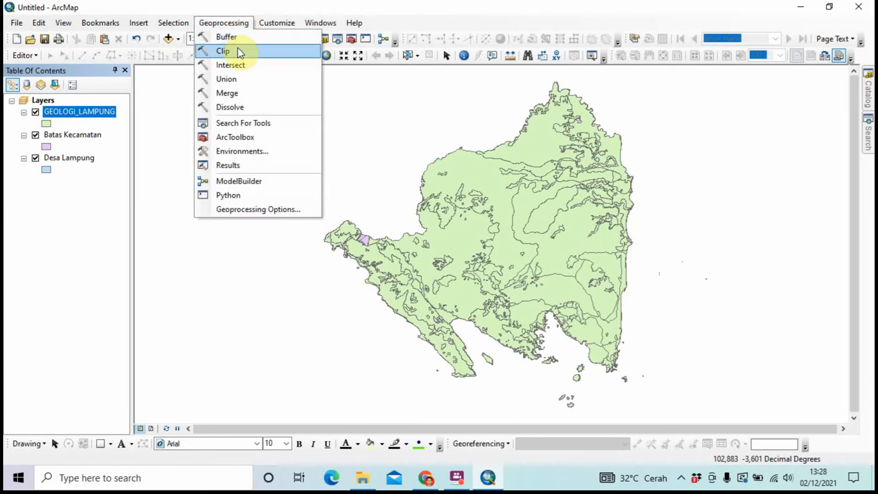
{"action": "left_click", "coordinate": [236, 78]}
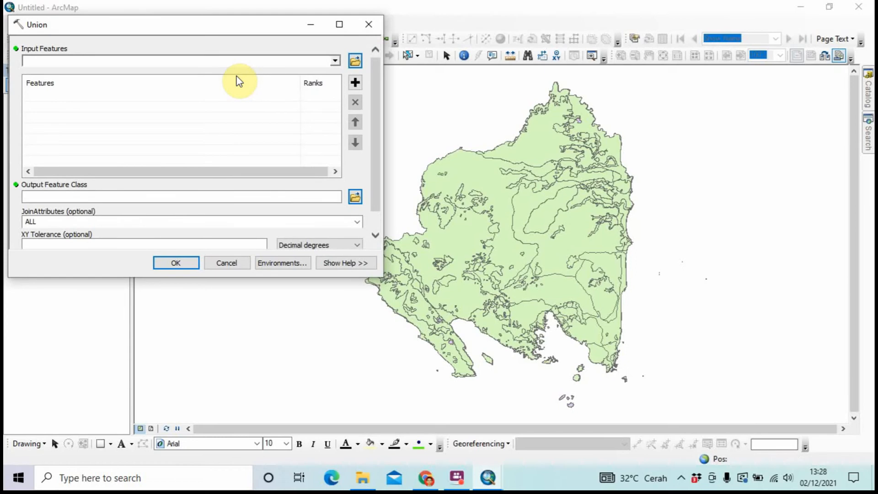
{"action": "left_click", "coordinate": [335, 62]}
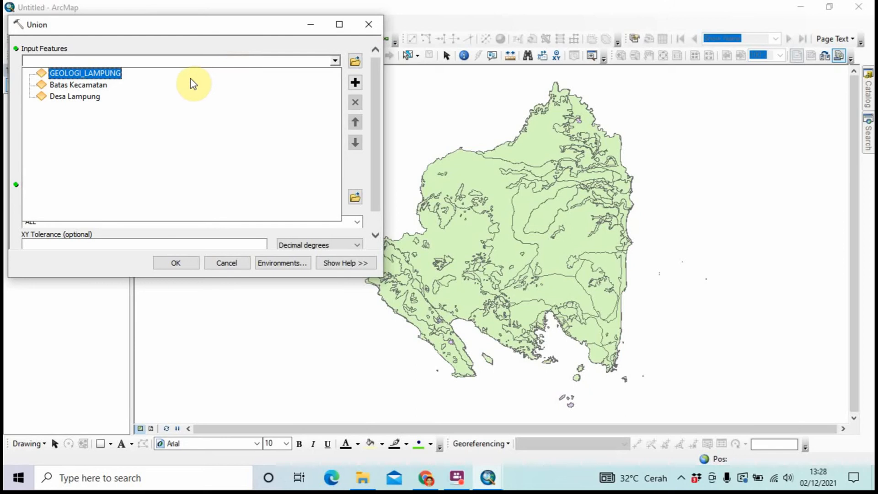
{"action": "left_click", "coordinate": [120, 72]}
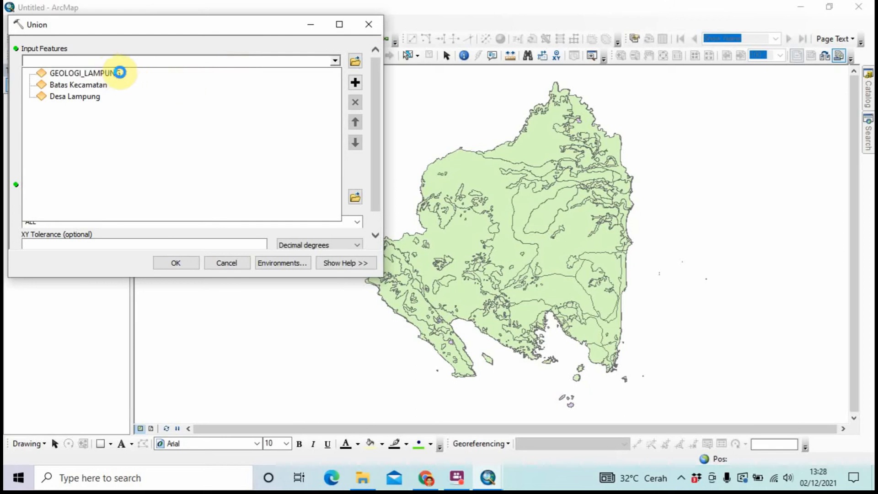
{"action": "left_click", "coordinate": [186, 90]}
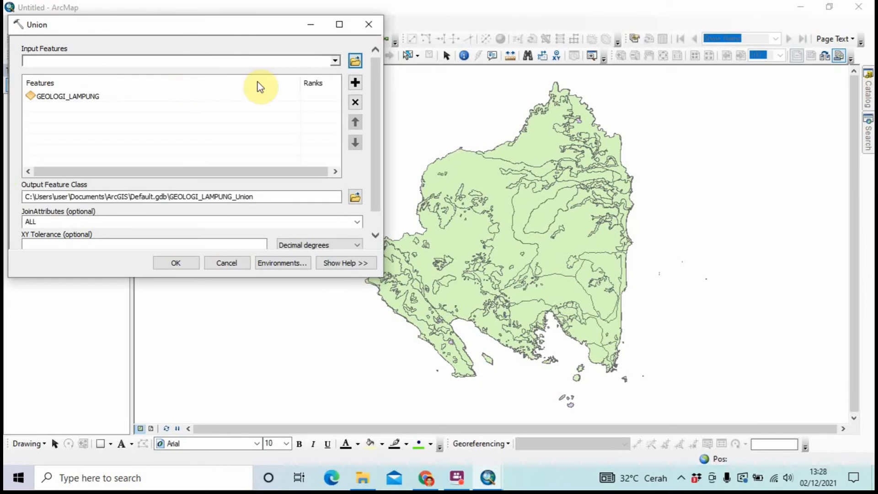
{"action": "left_click", "coordinate": [336, 62]}
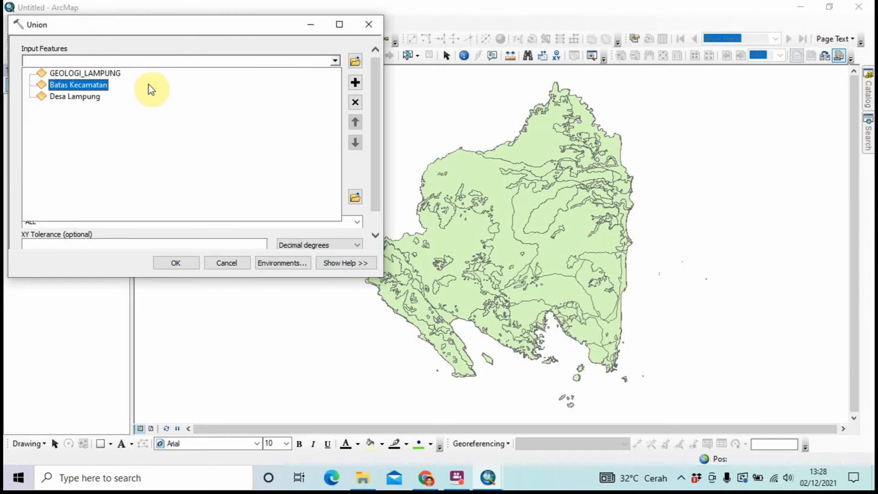
{"action": "left_click", "coordinate": [106, 88]}
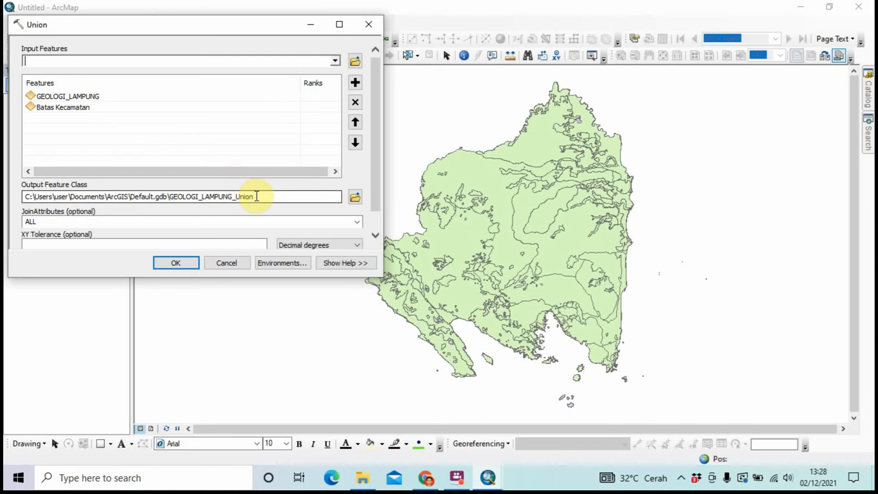
Trim '_Union' from the output feature class path so it ends in GEOLOGI_LAMPUNG
{"action": "left_click", "coordinate": [257, 196]}
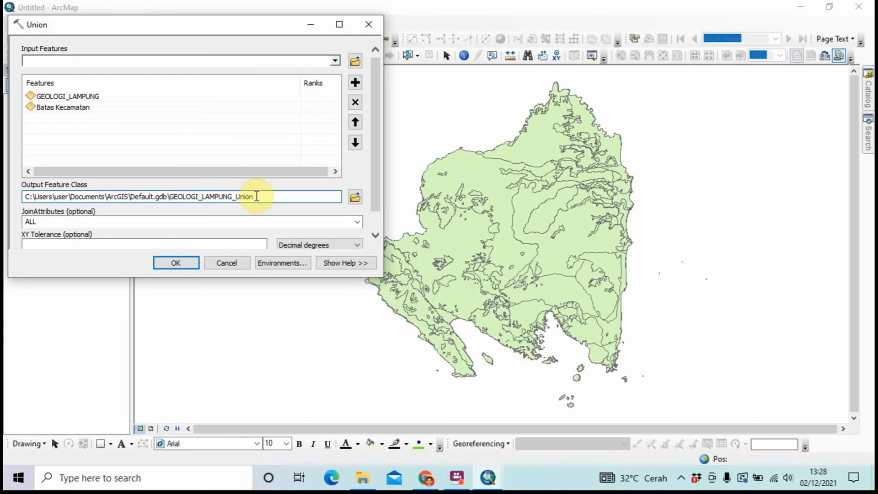
{"action": "left_click", "coordinate": [355, 196]}
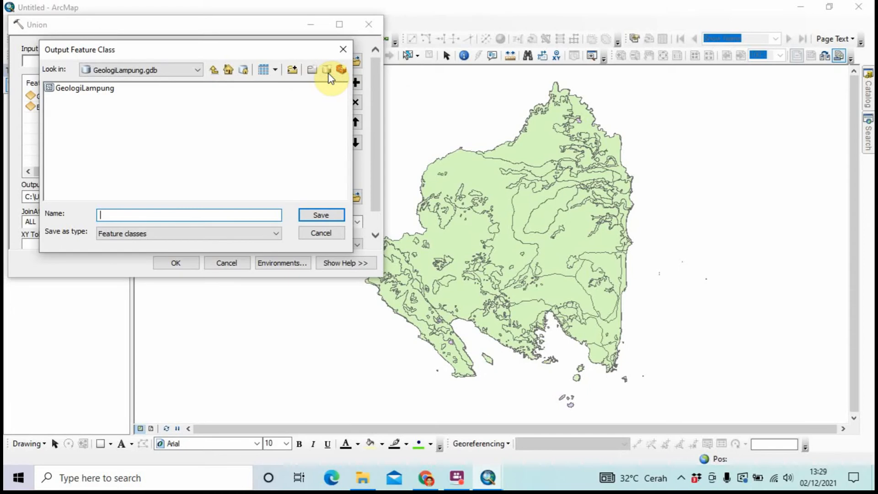
{"action": "left_click", "coordinate": [342, 50]}
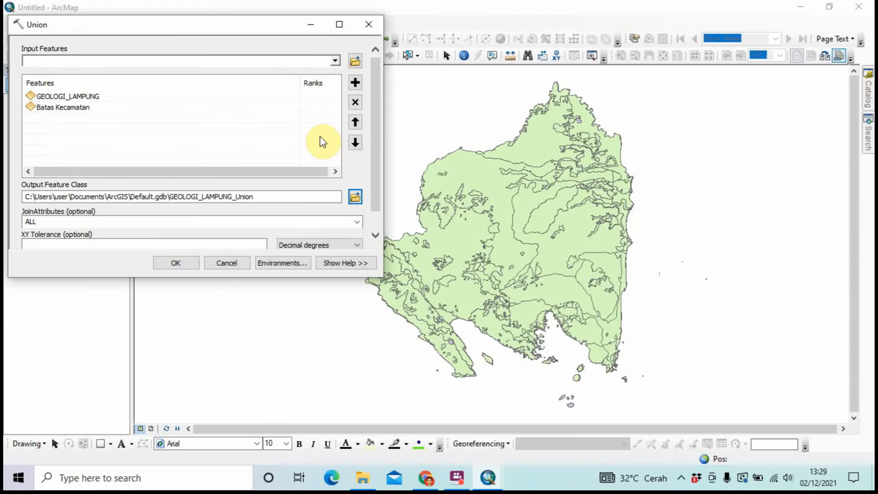
{"action": "left_click", "coordinate": [265, 195]}
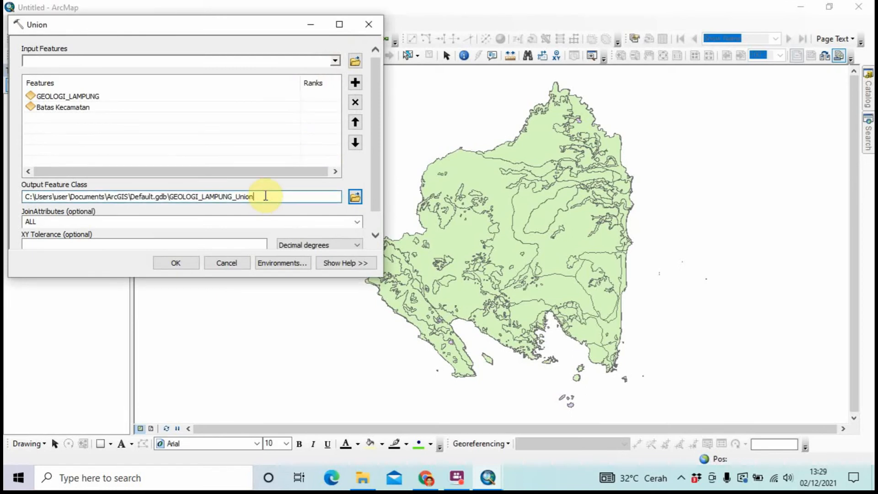
{"action": "key", "text": "BackSpace"}
{"action": "key", "text": "BackSpace"}
{"action": "key", "text": "BackSpace"}
{"action": "key", "text": "BackSpace"}
{"action": "key", "text": "BackSpace"}
{"action": "key", "text": "BackSpace"}
Create a new file geodatabase named GeologiLampung1.gdb in Documents\Geolog
{"action": "left_click", "coordinate": [349, 197]}
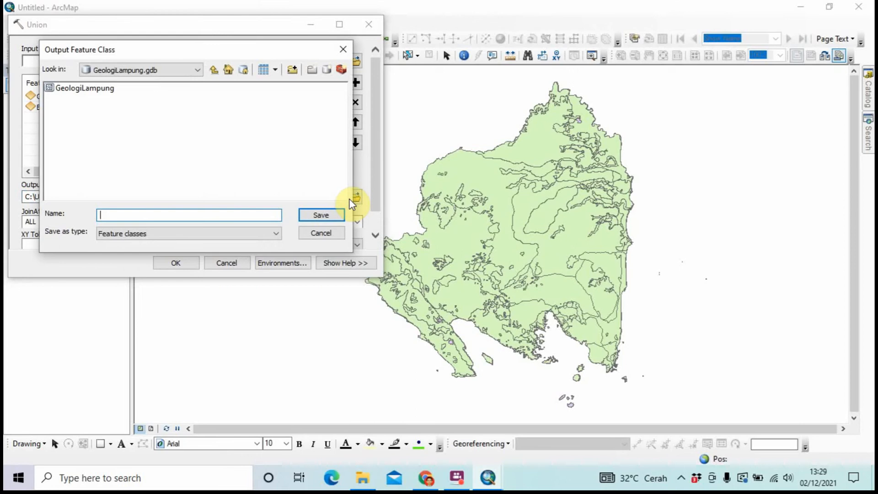
{"action": "left_click", "coordinate": [326, 74]}
{"action": "left_click", "coordinate": [155, 70]}
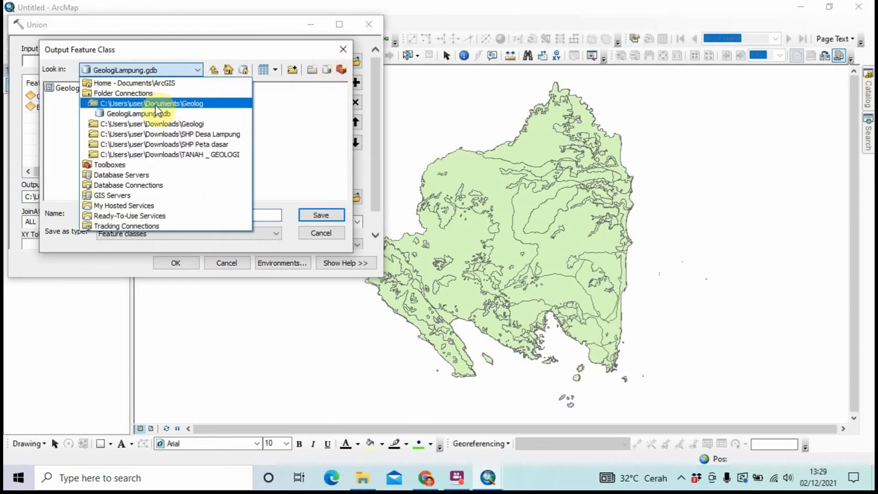
{"action": "left_click", "coordinate": [156, 104]}
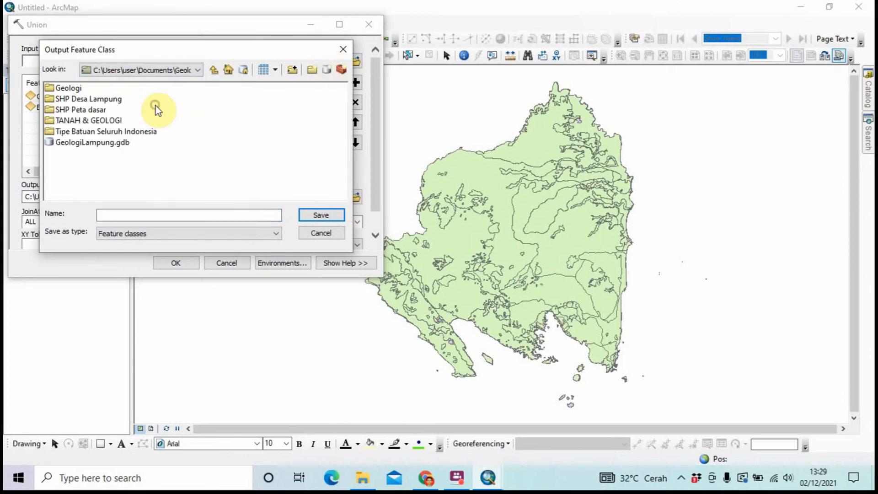
{"action": "left_click", "coordinate": [327, 70]}
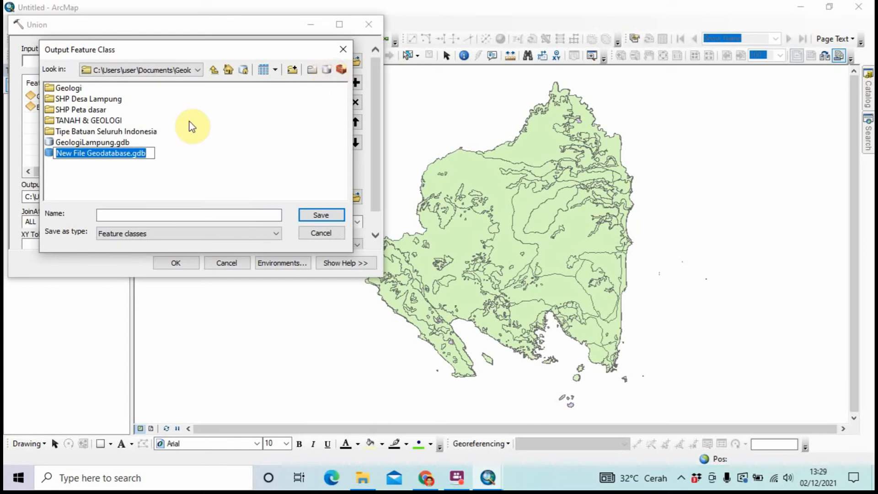
{"action": "left_click", "coordinate": [131, 154]}
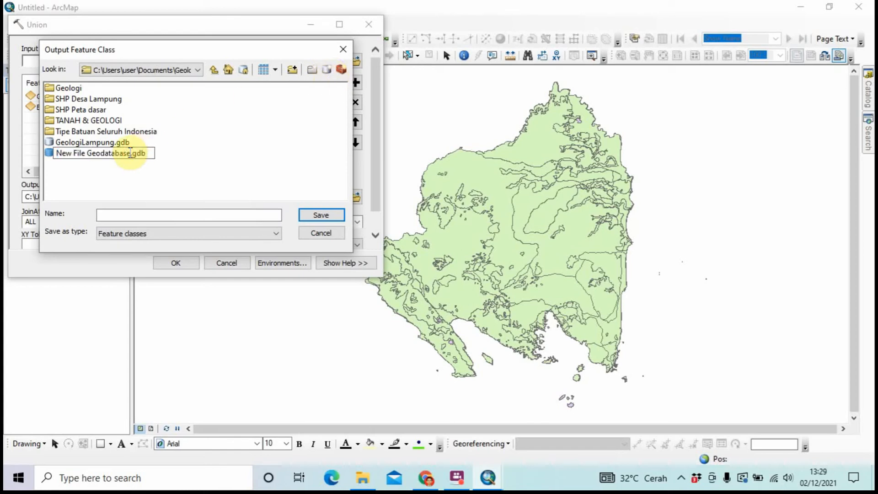
{"action": "key", "text": "BackSpace"}
{"action": "key", "text": "BackSpace"}
{"action": "key", "text": "BackSpace"}
{"action": "key", "text": "BackSpace"}
{"action": "key", "text": "BackSpace"}
{"action": "key", "text": "BackSpace"}
{"action": "key", "text": "BackSpace"}
{"action": "key", "text": "BackSpace"}
{"action": "key", "text": "BackSpace"}
{"action": "key", "text": "BackSpace"}
{"action": "key", "text": "BackSpace"}
{"action": "key", "text": "BackSpace"}
{"action": "key", "text": "BackSpace"}
{"action": "key", "text": "BackSpace"}
{"action": "key", "text": "BackSpace"}
{"action": "key", "text": "BackSpace"}
{"action": "key", "text": "BackSpace"}
{"action": "key", "text": "BackSpace"}
{"action": "key", "text": "BackSpace"}
{"action": "key", "text": "BackSpace"}
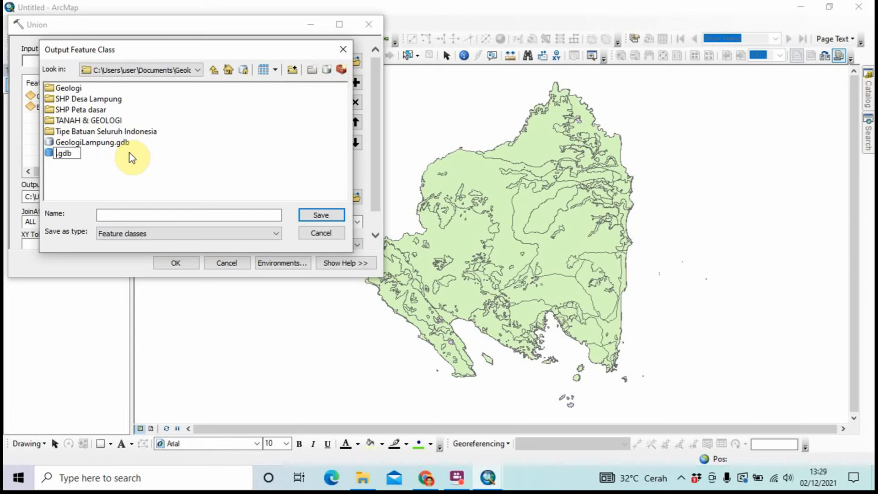
{"action": "type", "text": "G"}
{"action": "key", "text": "Caps_Lock"}
{"action": "type", "text": "el"}
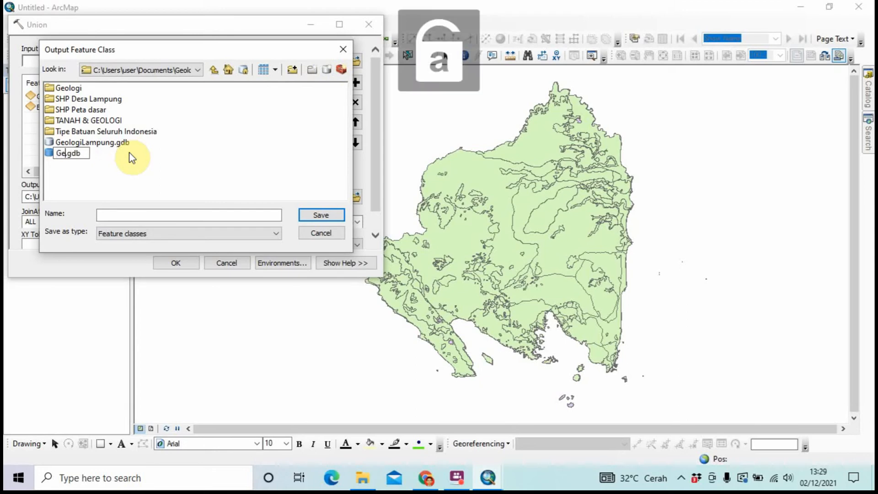
{"action": "key", "text": "BackSpace"}
{"action": "type", "text": "ologi"}
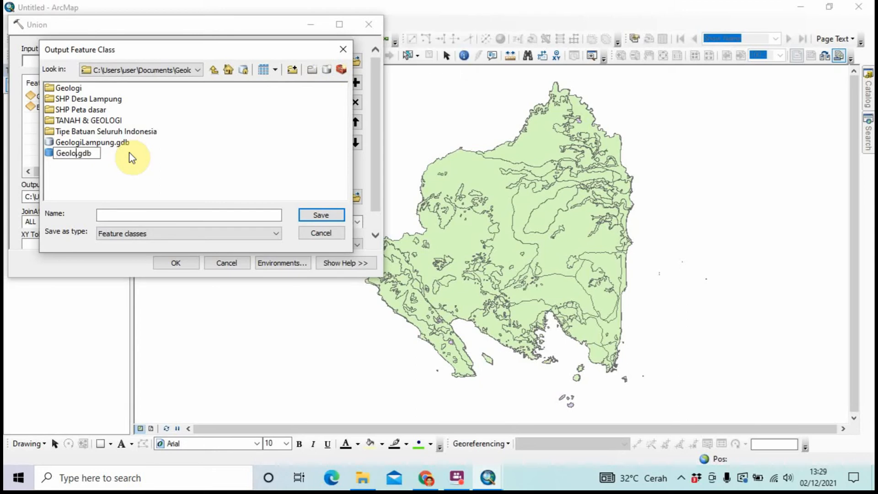
{"action": "key", "text": "Caps_Lock"}
{"action": "type", "text": "L"}
{"action": "key", "text": "Caps_Lock"}
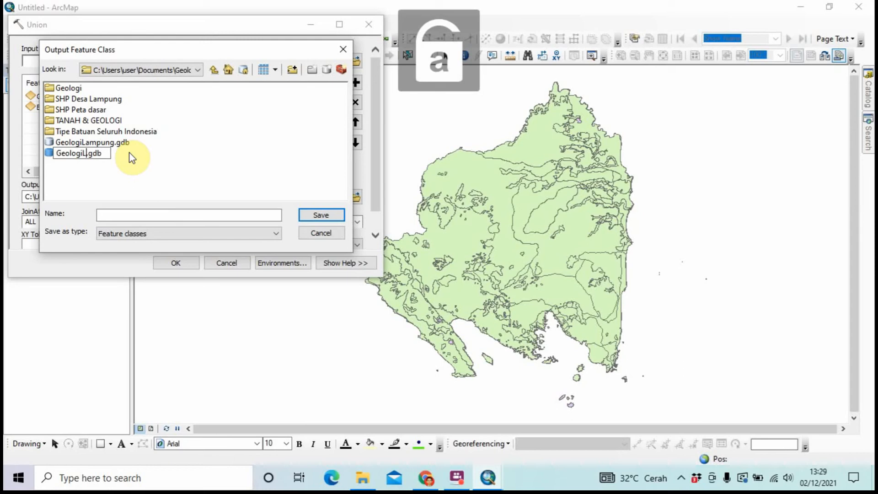
{"action": "type", "text": "ampung"}
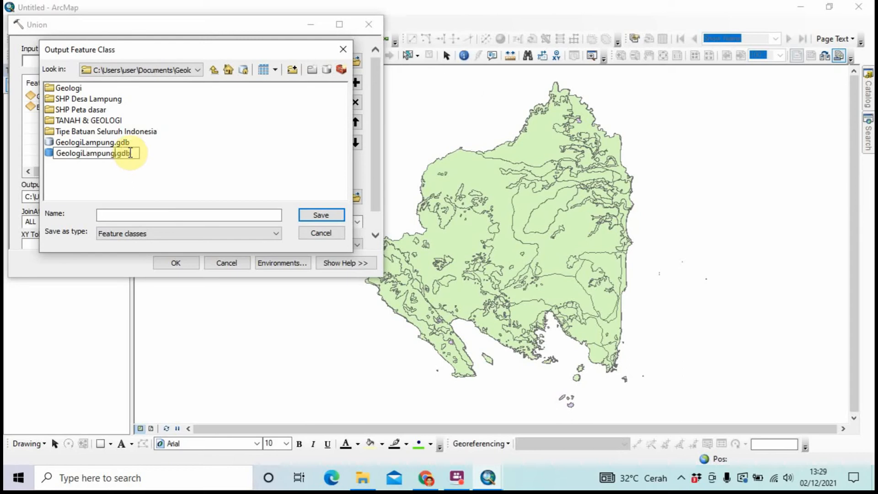
{"action": "type", "text": "1"}
{"action": "key", "text": "Return"}
{"action": "left_click", "coordinate": [312, 212]}
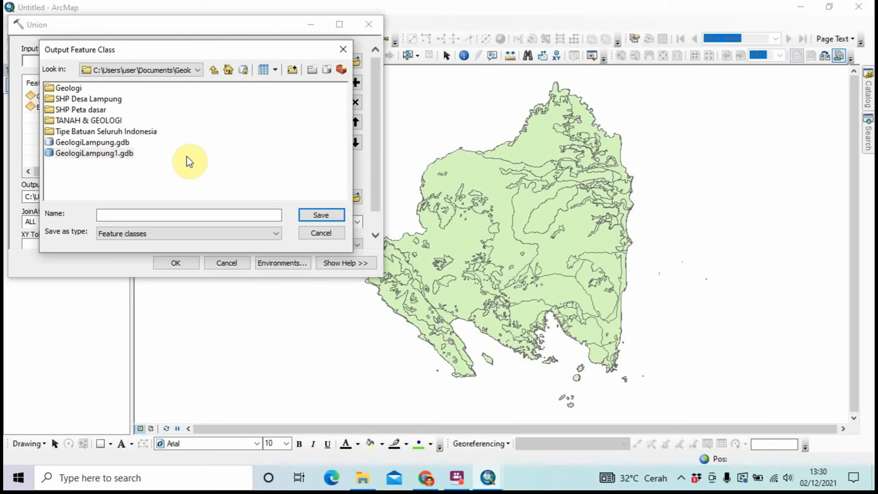
Save the Union output inside GeologiLampung1.gdb as GeologiLampung
{"action": "double_click", "coordinate": [88, 154]}
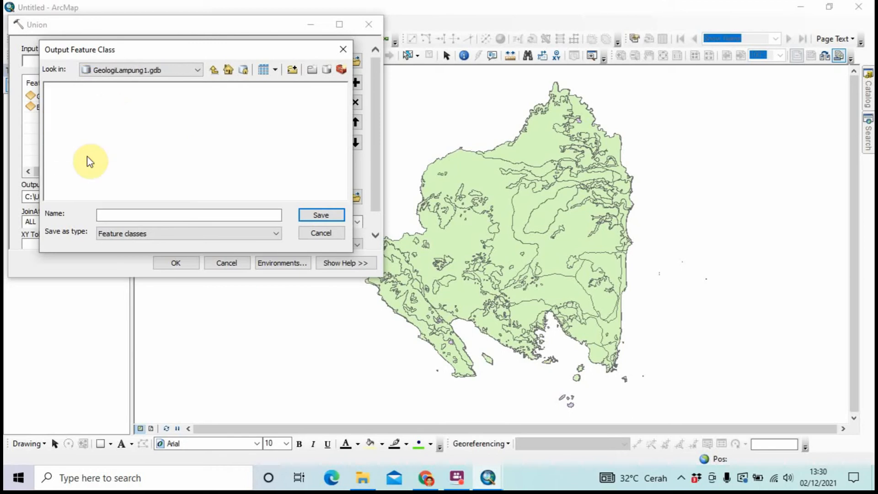
{"action": "left_click", "coordinate": [128, 213]}
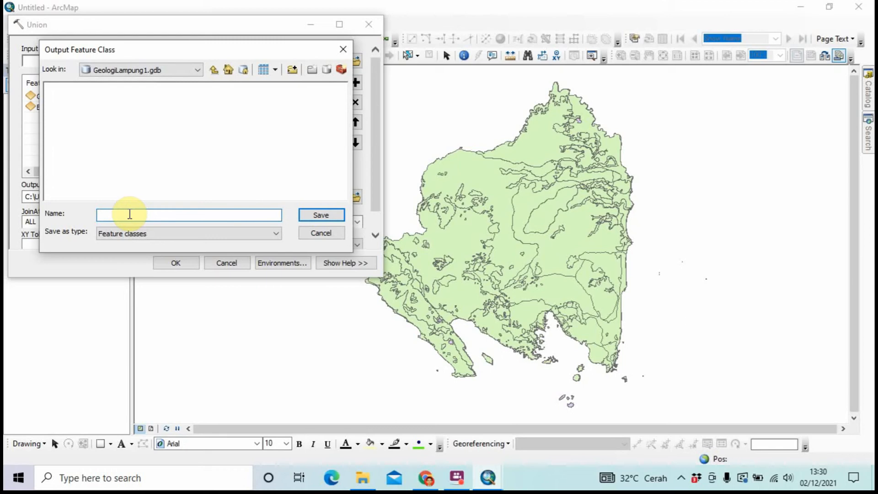
{"action": "key", "text": "Caps_Lock"}
{"action": "type", "text": "G"}
{"action": "key", "text": "Caps_Lock"}
{"action": "type", "text": "eo"}
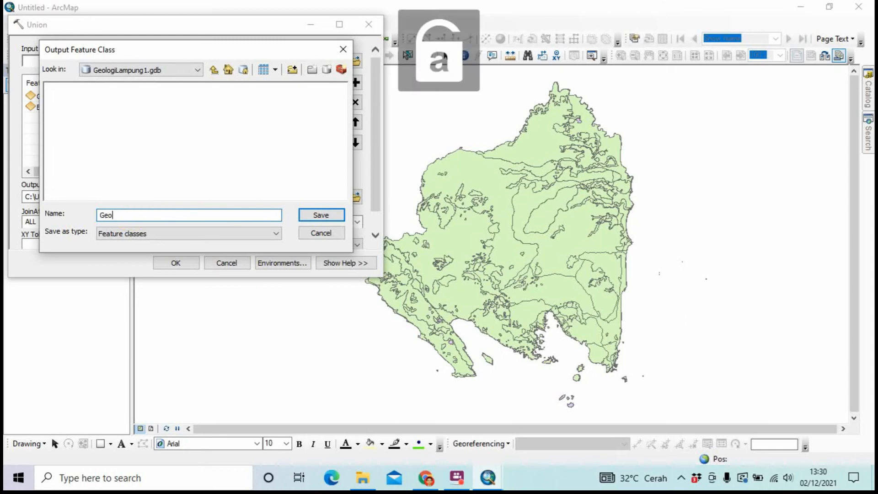
{"action": "type", "text": "lgo"}
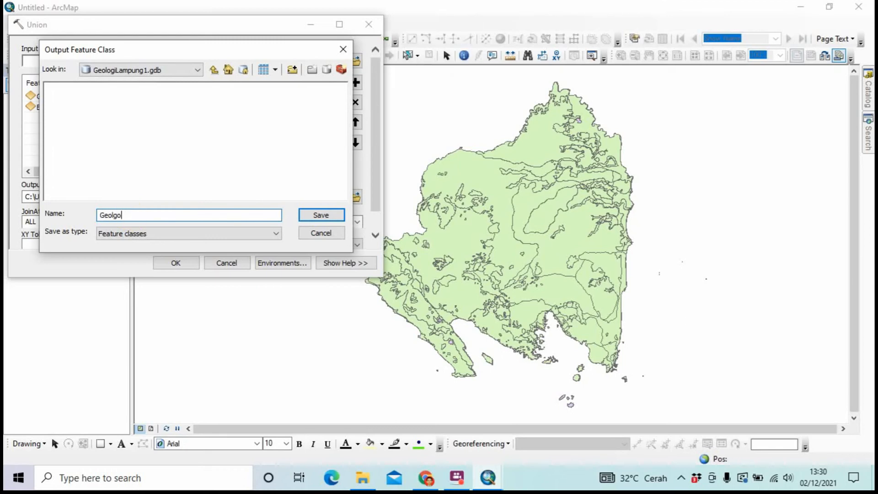
{"action": "key", "text": "BackSpace"}
{"action": "key", "text": "BackSpace"}
{"action": "type", "text": "ogi"}
{"action": "key", "text": "BackSpace"}
{"action": "key", "text": "Caps_Lock"}
{"action": "type", "text": "L"}
{"action": "key", "text": "Caps_Lock"}
{"action": "type", "text": "am"}
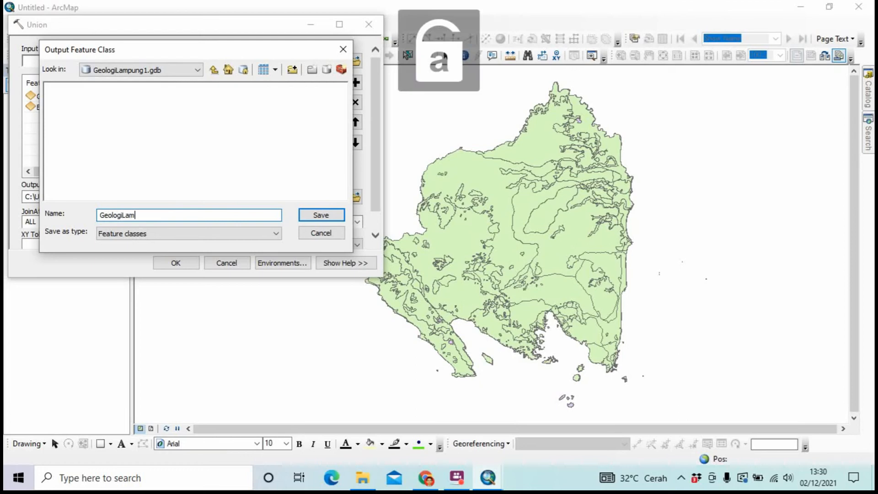
{"action": "type", "text": "pung"}
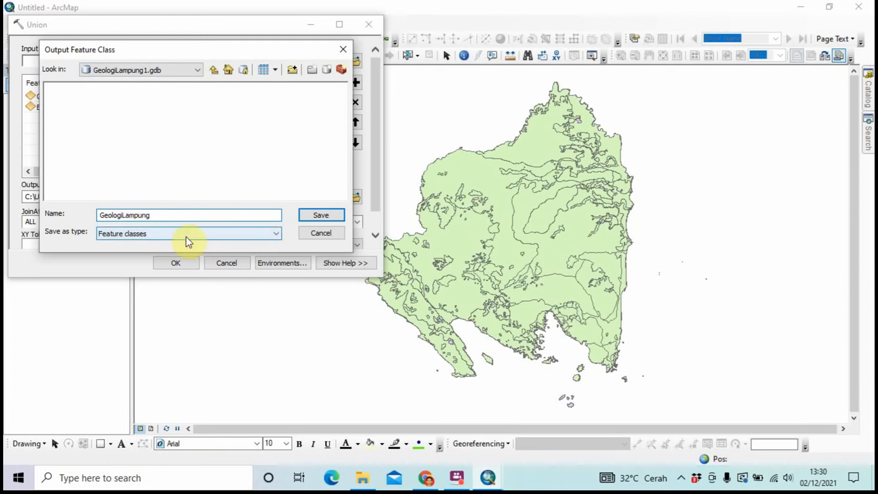
{"action": "left_click", "coordinate": [309, 215]}
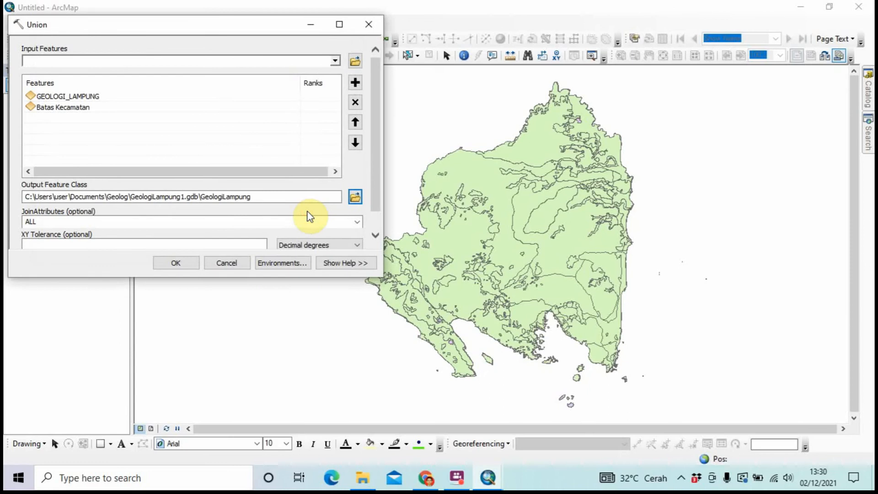
Run the Union of GEOLOGI_LAMPUNG and Batas Kecamatan into GeologiLampung1.gdb\GeologiLampung
{"action": "left_click", "coordinate": [188, 265]}
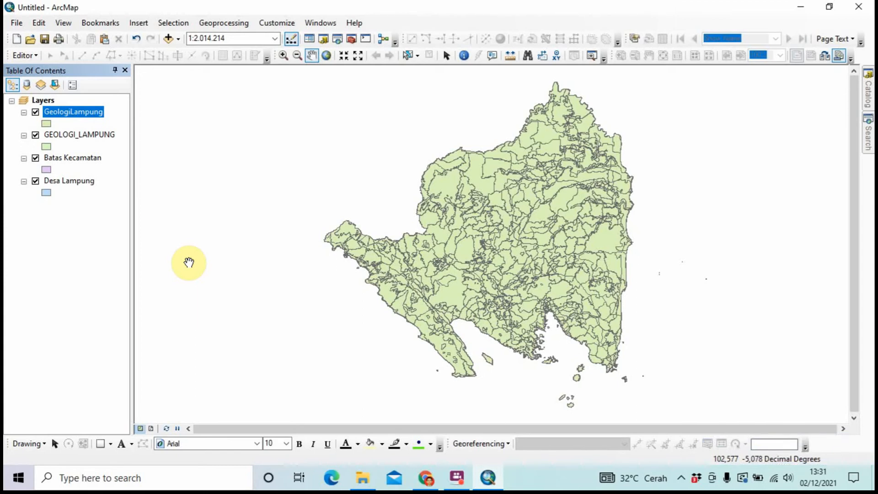
Open the GeologiLampung attribute table and begin a Select By Attributes query 'KECAMATAN ='
{"action": "right_click", "coordinate": [90, 111]}
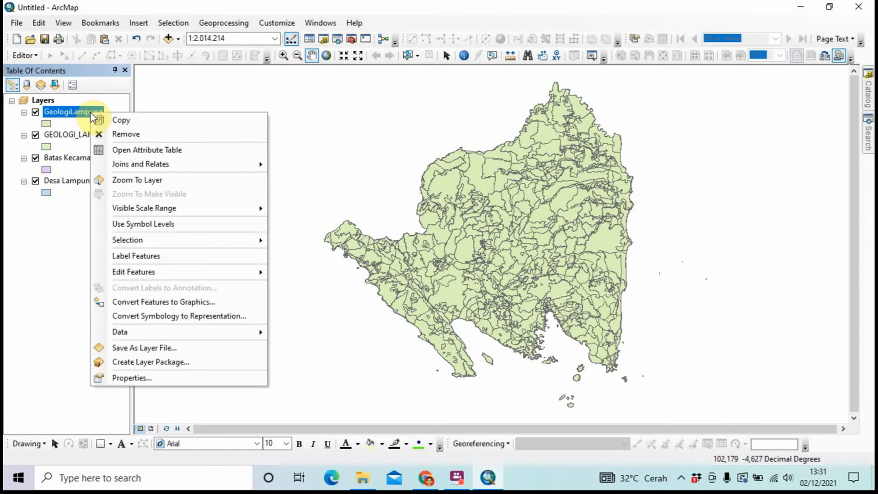
{"action": "left_click", "coordinate": [106, 151]}
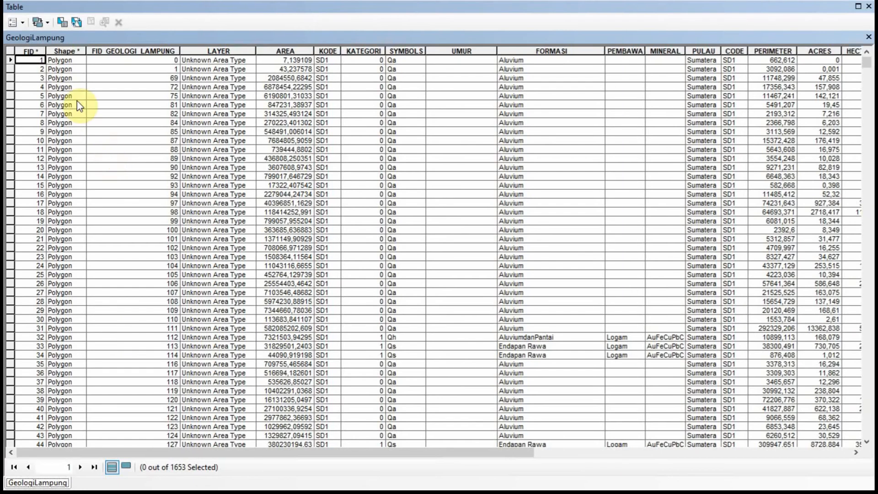
{"action": "left_click", "coordinate": [64, 27]}
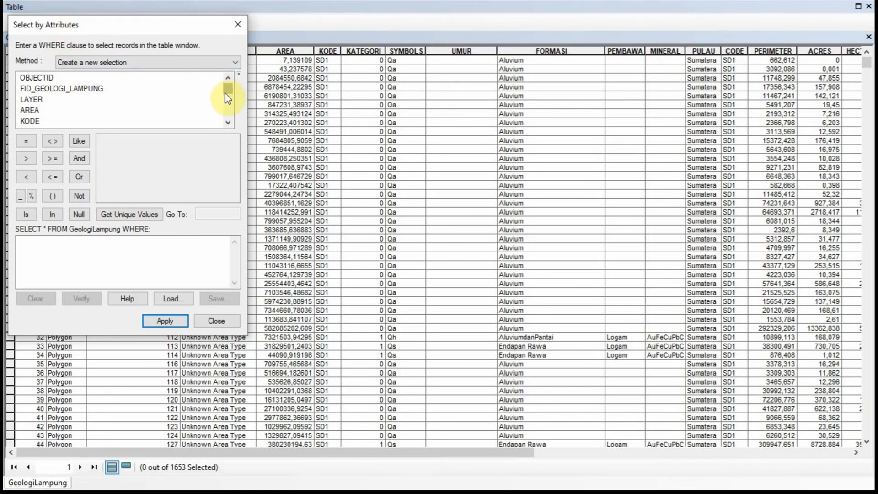
{"action": "left_click_drag", "start_coordinate": [225, 94], "coordinate": [227, 110]}
{"action": "double_click", "coordinate": [51, 110]}
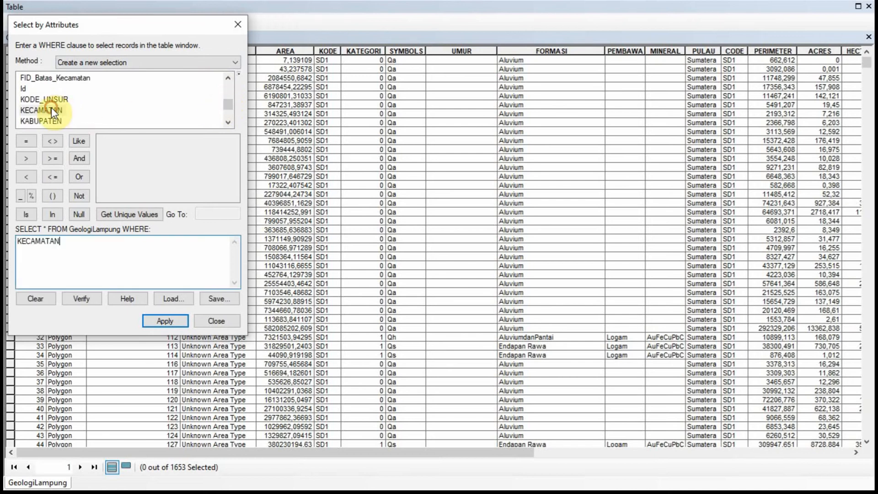
{"action": "left_click", "coordinate": [23, 142]}
Complete the query with 'TELUKBETUNG SELATAN' and select the 4 matching records
{"action": "left_click", "coordinate": [129, 214]}
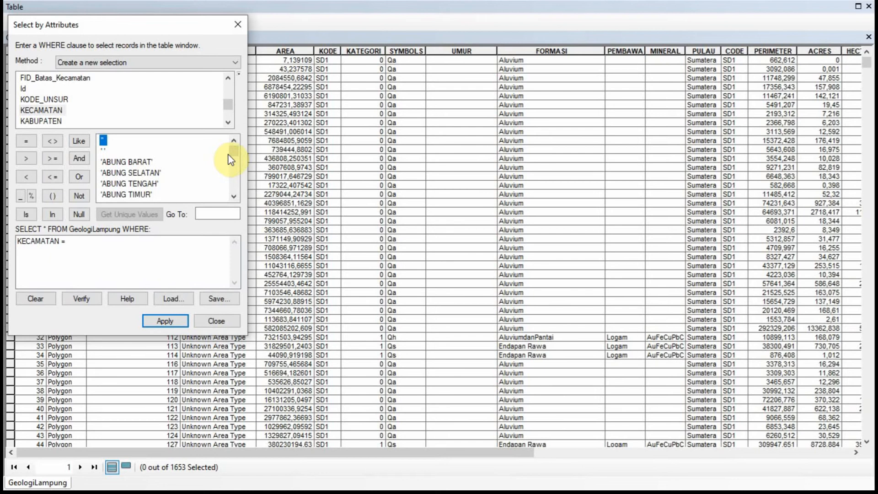
{"action": "left_click", "coordinate": [215, 211]}
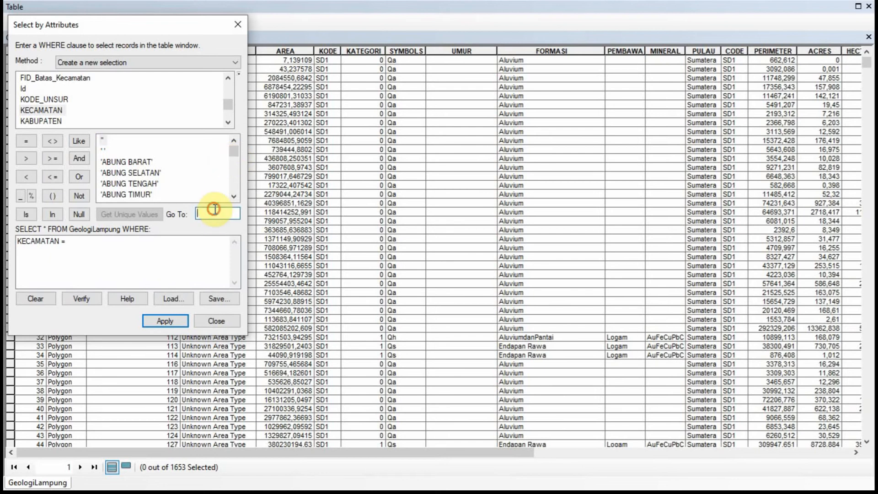
{"action": "key", "text": "Caps_Lock"}
{"action": "type", "text": "TE"}
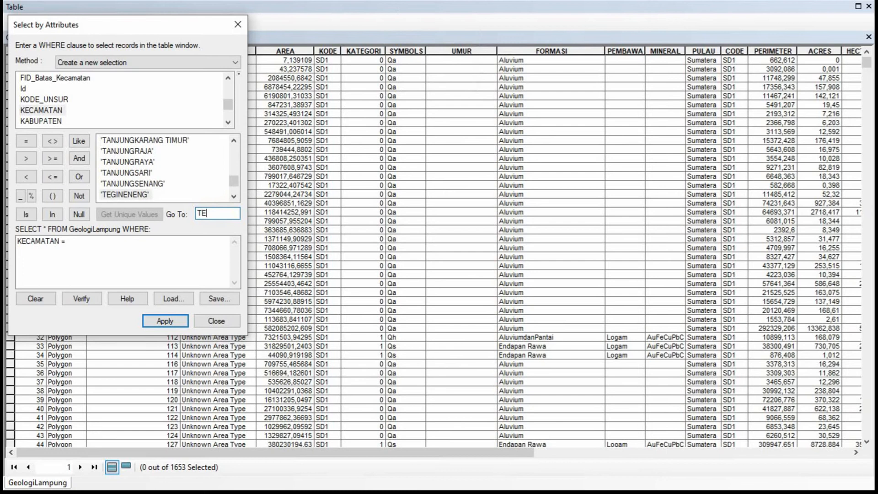
{"action": "key", "text": "Caps_Lock"}
{"action": "key", "text": "BackSpace"}
{"action": "type", "text": "eluk"}
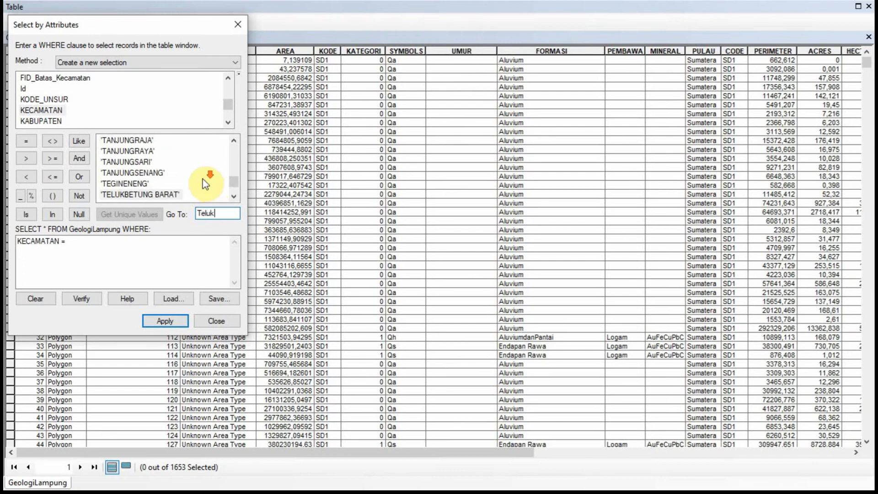
{"action": "scroll", "coordinate": [205, 183], "scroll_direction": "down", "scroll_amount": 2}
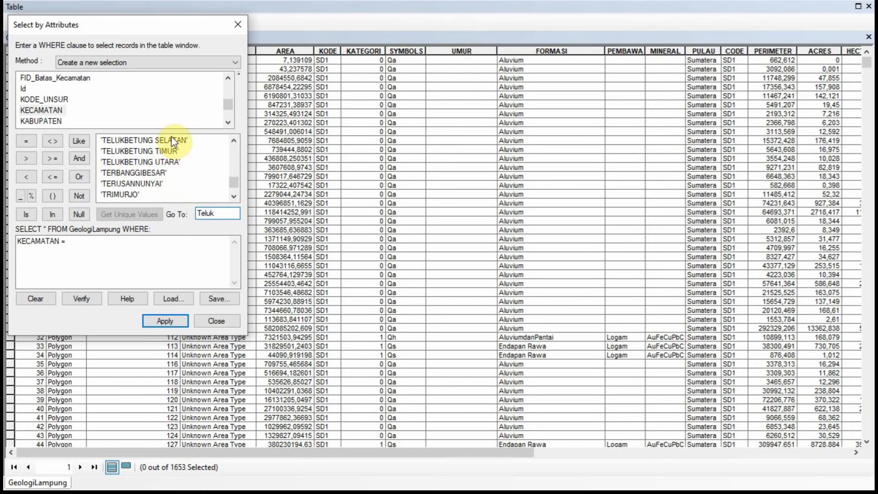
{"action": "left_click", "coordinate": [167, 141]}
{"action": "double_click", "coordinate": [166, 146]}
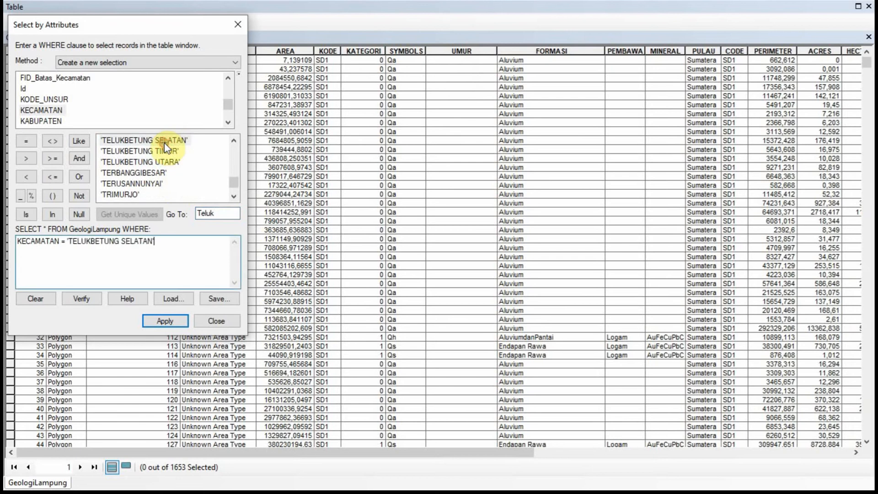
{"action": "left_click", "coordinate": [164, 322]}
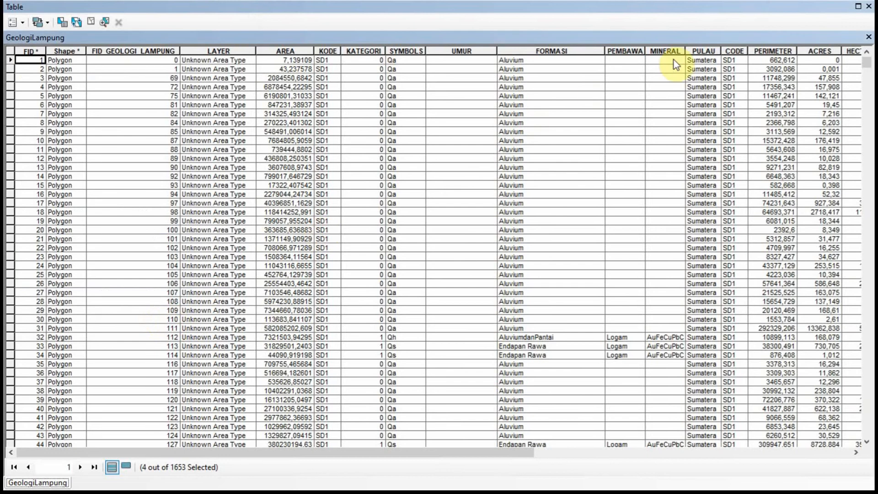
Close the attribute table and zoom the map toward the selected polygons
{"action": "left_click", "coordinate": [869, 37]}
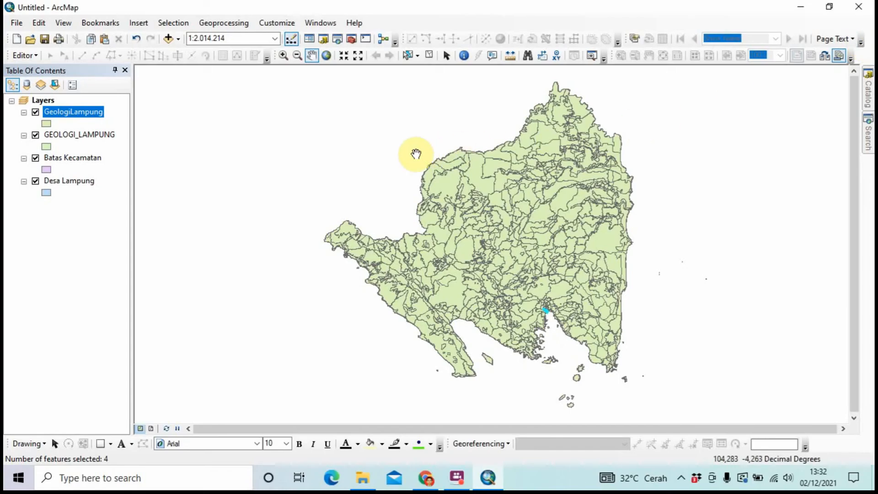
{"action": "scroll", "coordinate": [511, 277], "scroll_direction": "down", "scroll_amount": 1}
{"action": "scroll", "coordinate": [511, 277], "scroll_direction": "down", "scroll_amount": 2}
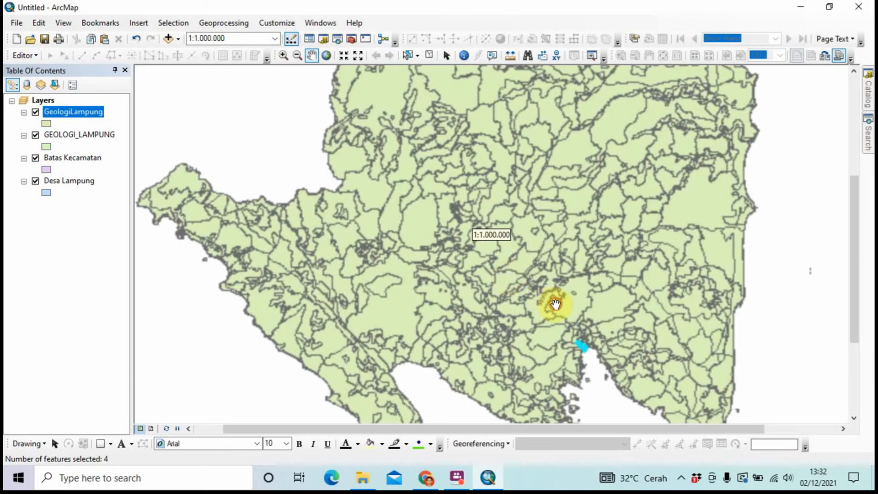
{"action": "left_click_drag", "start_coordinate": [556, 304], "coordinate": [506, 202]}
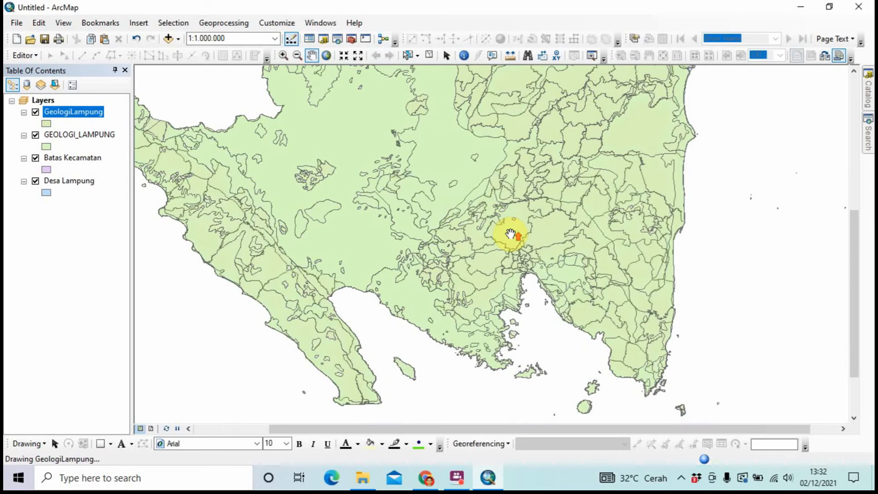
{"action": "scroll", "coordinate": [511, 233], "scroll_direction": "down", "scroll_amount": 2}
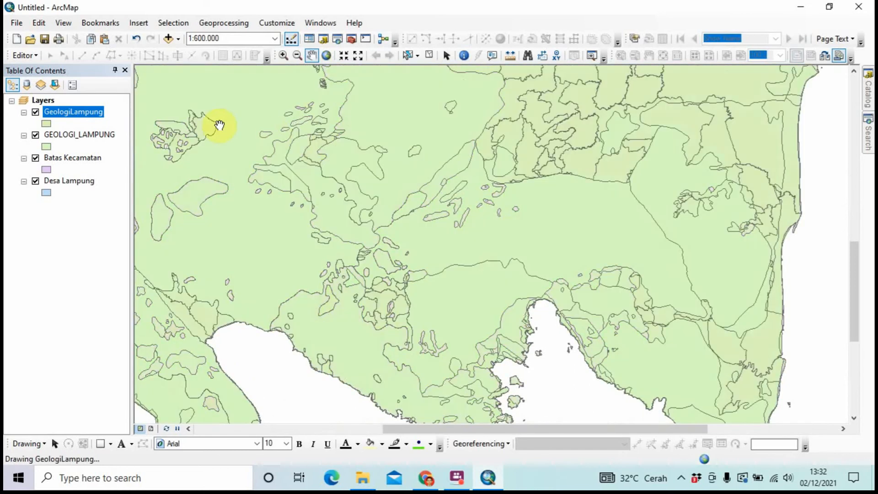
Export the selected GeologiLampung features as GeologiTelukBetungSelatan, overwriting the existing output
{"action": "right_click", "coordinate": [86, 116]}
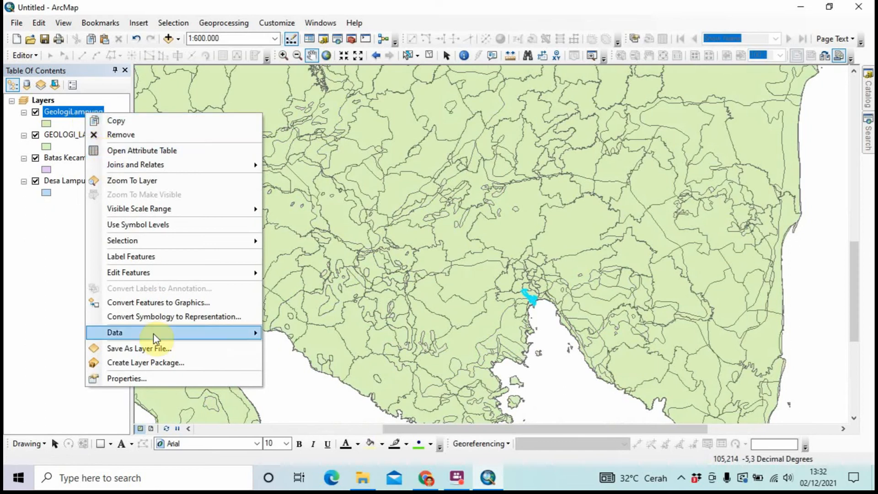
{"action": "mouse_move", "coordinate": [154, 338]}
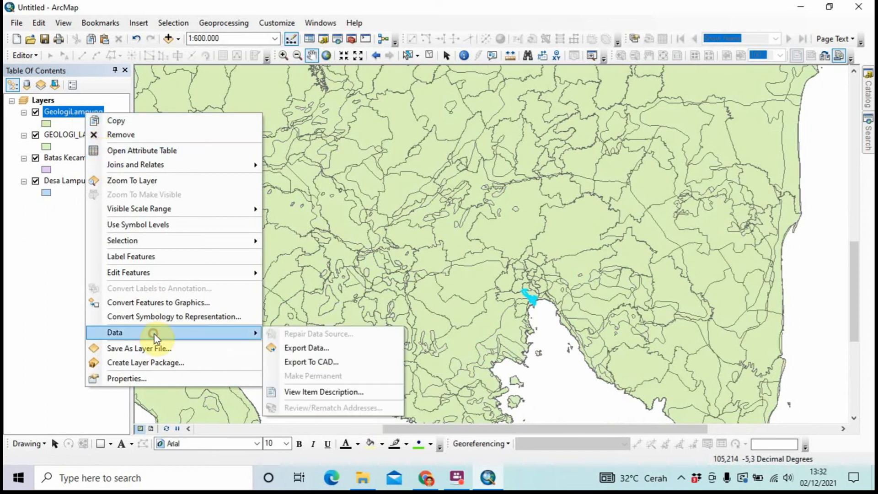
{"action": "left_click", "coordinate": [275, 348]}
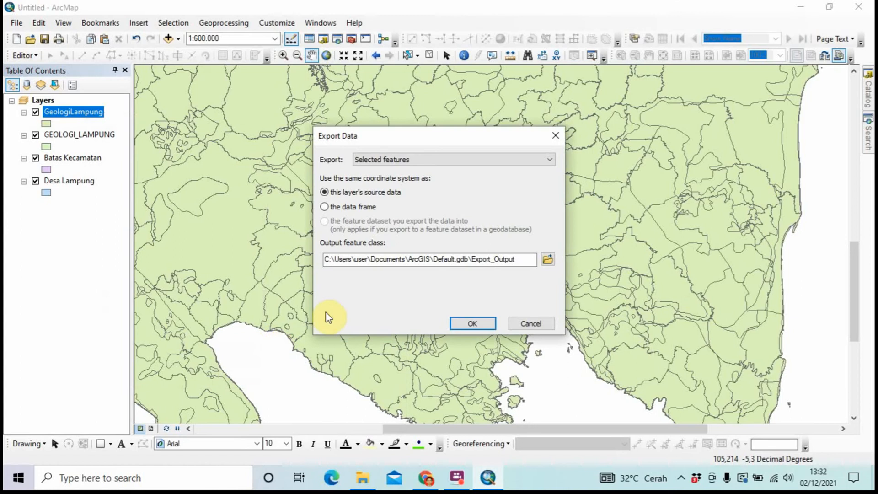
{"action": "left_click", "coordinate": [517, 256]}
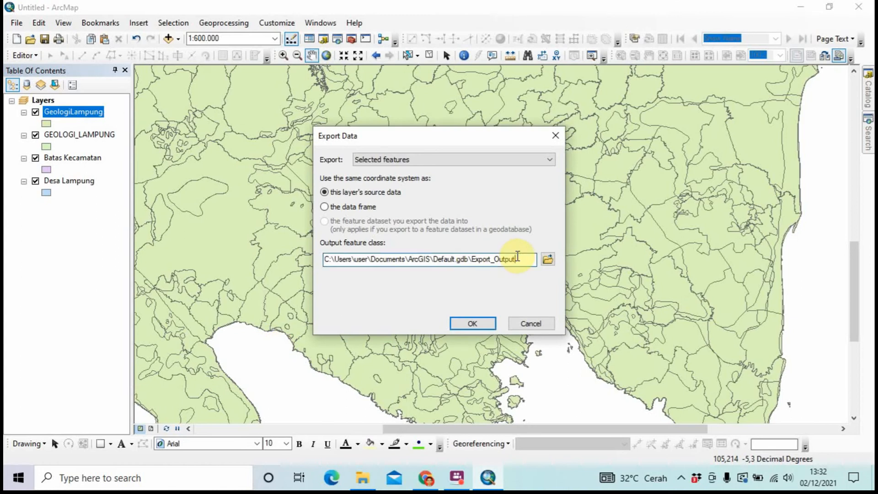
{"action": "key", "text": "BackSpace"}
{"action": "key", "text": "BackSpace"}
{"action": "key", "text": "BackSpace"}
{"action": "key", "text": "BackSpace"}
{"action": "key", "text": "Caps_Lock"}
{"action": "type", "text": "G"}
{"action": "key", "text": "Caps_Lock"}
{"action": "type", "text": "e"}
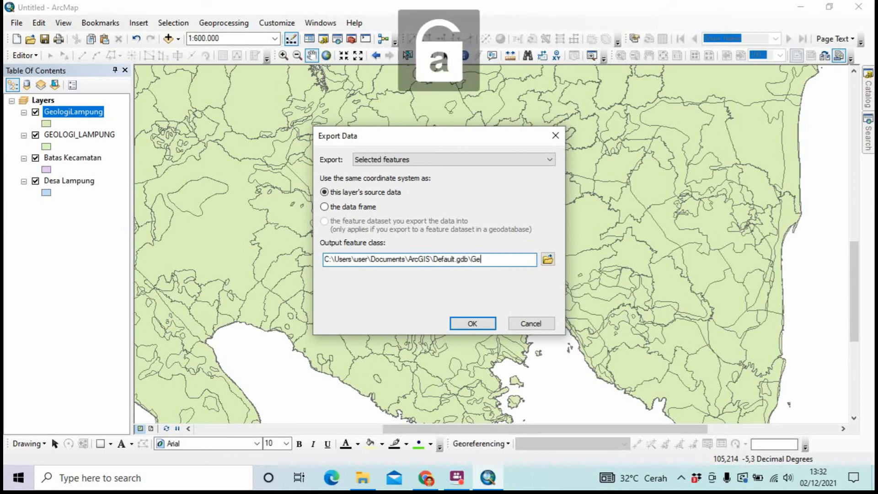
{"action": "type", "text": "ologi"}
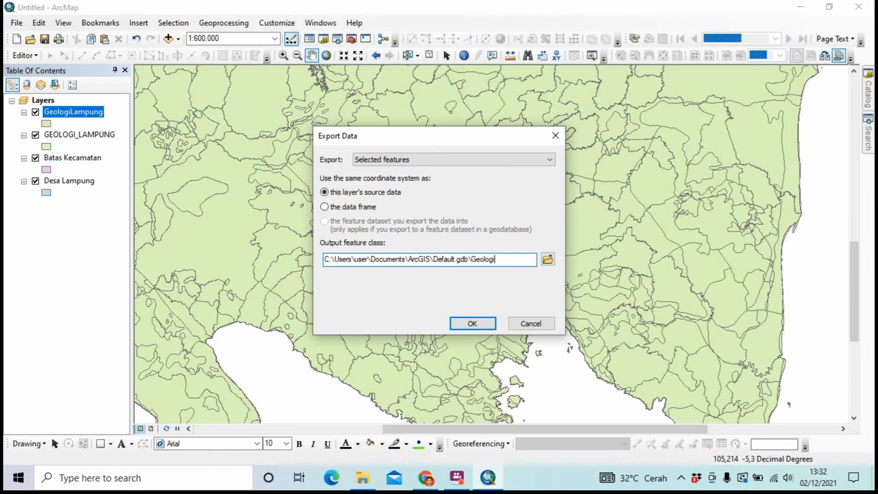
{"action": "key", "text": "Caps_Lock"}
{"action": "type", "text": "T"}
{"action": "key", "text": "Caps_Lock"}
{"action": "type", "text": "el"}
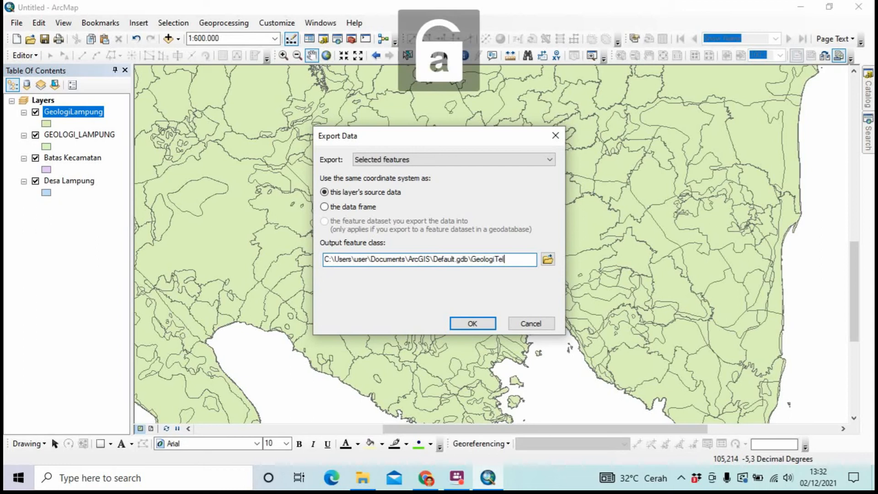
{"action": "type", "text": "uk"}
{"action": "key", "text": "Caps_Lock"}
{"action": "type", "text": "B"}
{"action": "key", "text": "Caps_Lock"}
{"action": "type", "text": "etung"}
{"action": "key", "text": "Caps_Lock"}
{"action": "type", "text": "S"}
{"action": "key", "text": "Caps_Lock"}
{"action": "type", "text": "e"}
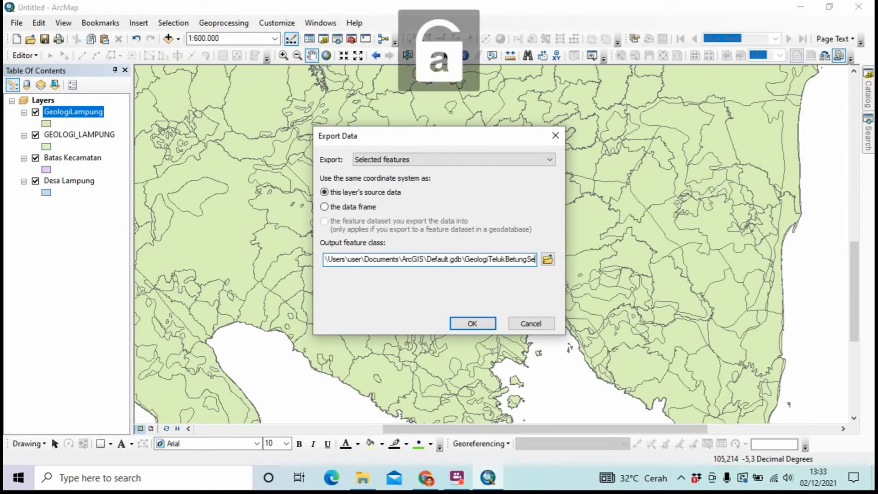
{"action": "type", "text": "latan"}
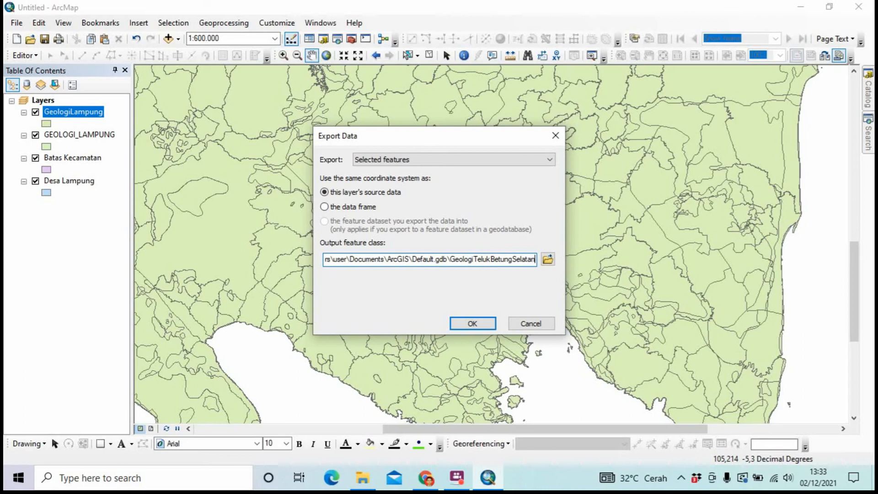
{"action": "left_click", "coordinate": [467, 324]}
{"action": "left_click", "coordinate": [468, 285]}
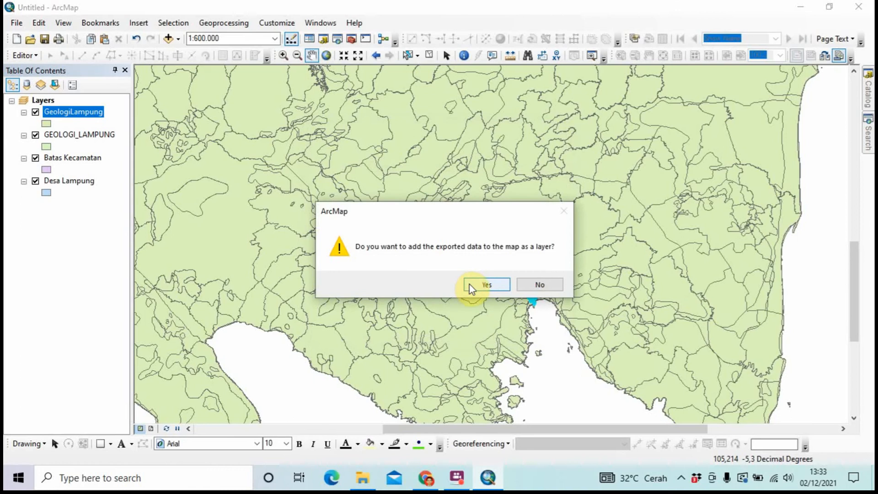
Add the exported layer and hide GeologiLampung, GEOLOGI_LAMPUNG, Batas Kecamatan and Desa Lampung
{"action": "left_click", "coordinate": [470, 284]}
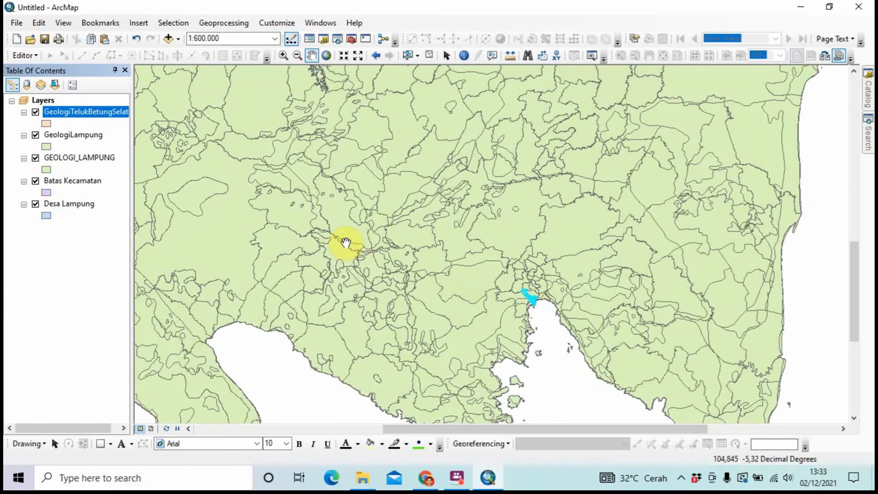
{"action": "left_click", "coordinate": [35, 136]}
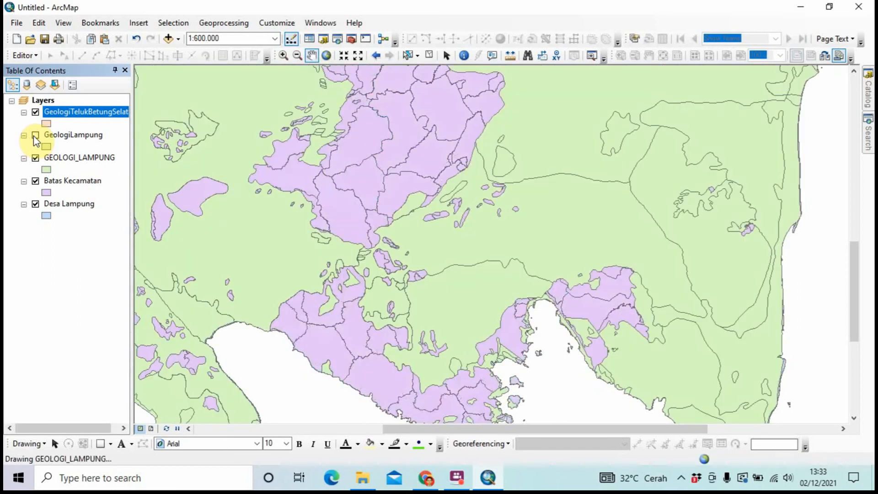
{"action": "left_click", "coordinate": [35, 158]}
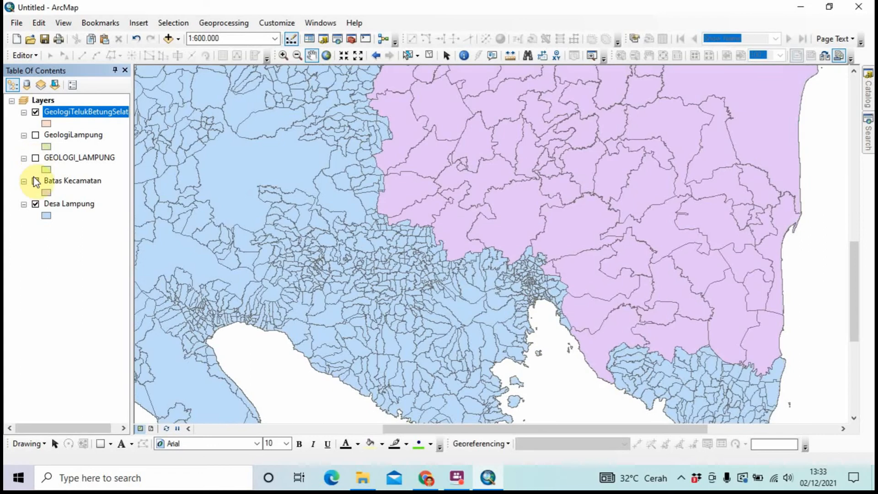
{"action": "left_click", "coordinate": [36, 181]}
{"action": "left_click", "coordinate": [37, 207]}
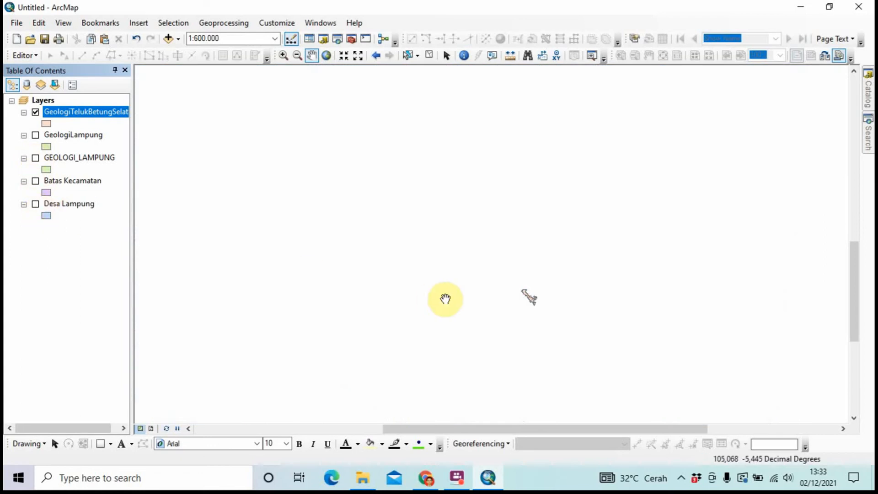
Zoom in on the Telukbetung Selatan polygons and turn Desa Lampung back on
{"action": "scroll", "coordinate": [446, 299], "scroll_direction": "down", "scroll_amount": 3}
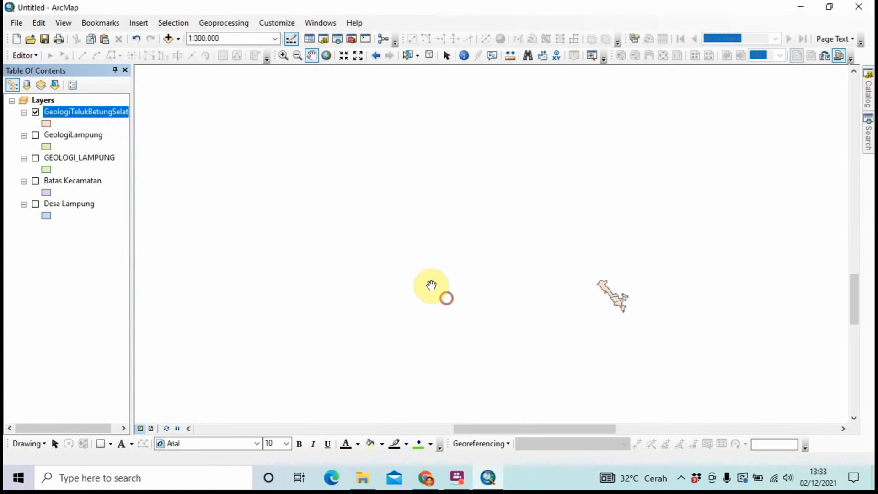
{"action": "left_click_drag", "start_coordinate": [614, 294], "coordinate": [529, 254]}
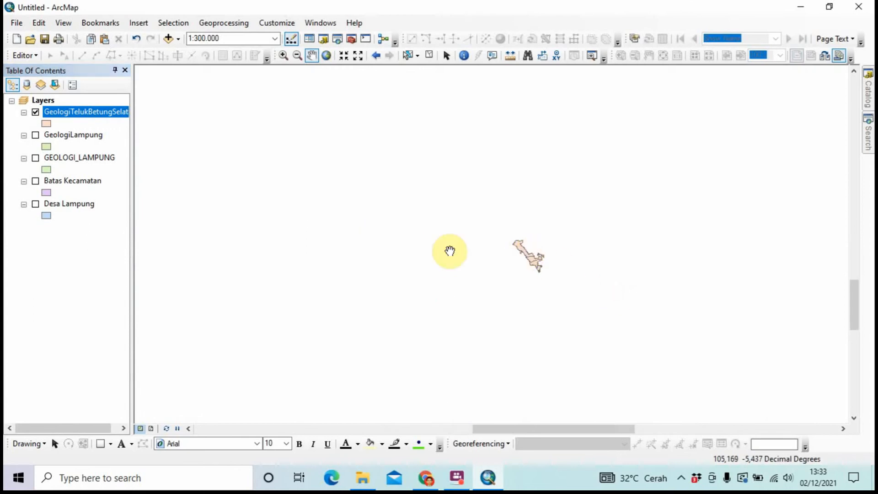
{"action": "scroll", "coordinate": [470, 269], "scroll_direction": "down", "scroll_amount": 2}
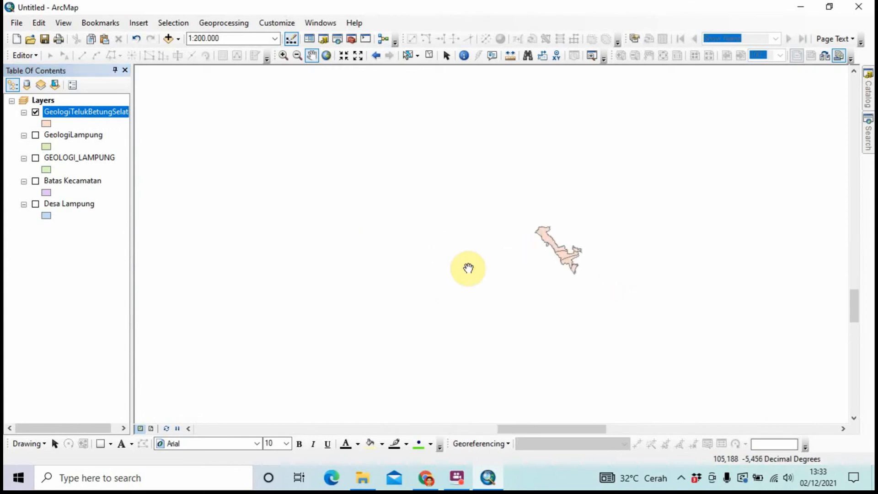
{"action": "scroll", "coordinate": [540, 261], "scroll_direction": "down", "scroll_amount": 2}
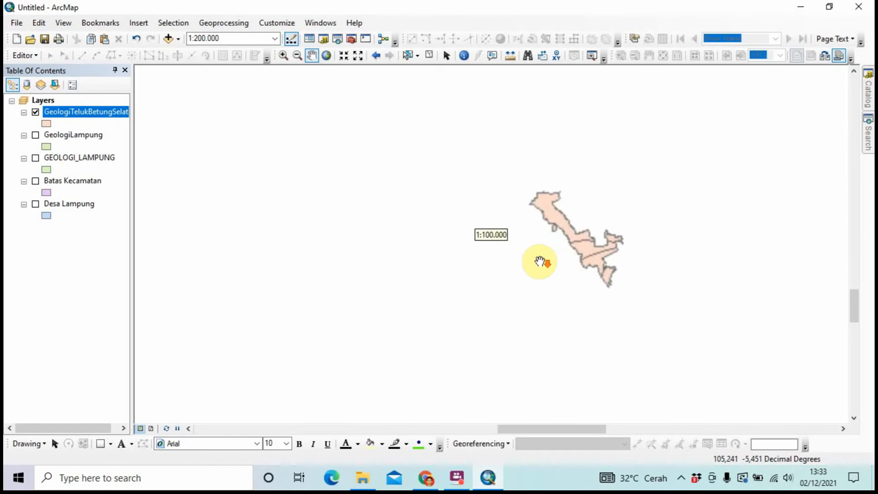
{"action": "left_click_drag", "start_coordinate": [486, 255], "coordinate": [406, 232]}
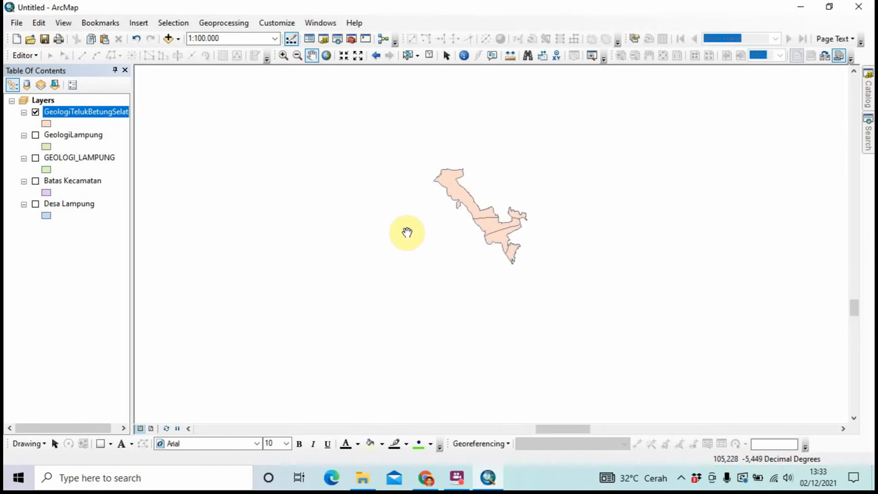
{"action": "scroll", "coordinate": [405, 231], "scroll_direction": "down", "scroll_amount": 1}
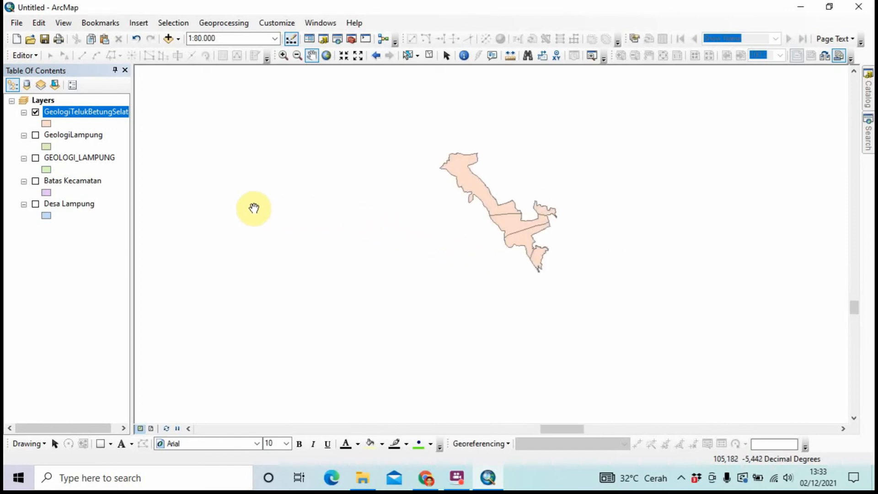
{"action": "left_click", "coordinate": [36, 205]}
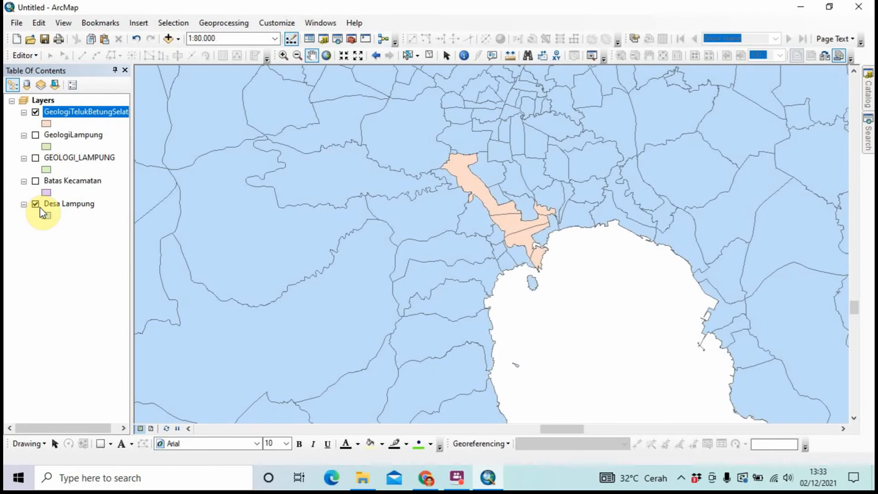
{"action": "right_click", "coordinate": [58, 202]}
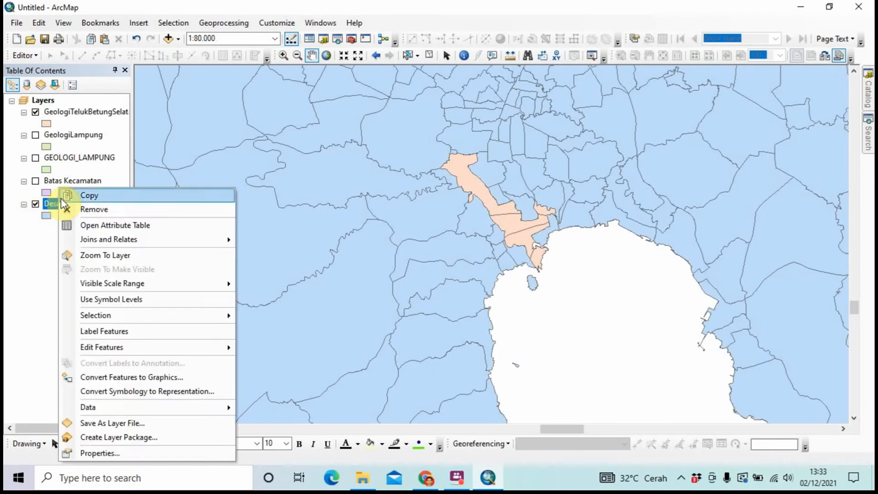
Open the Desa Lampung attribute table and its Select by Attributes query
{"action": "left_click", "coordinate": [103, 226]}
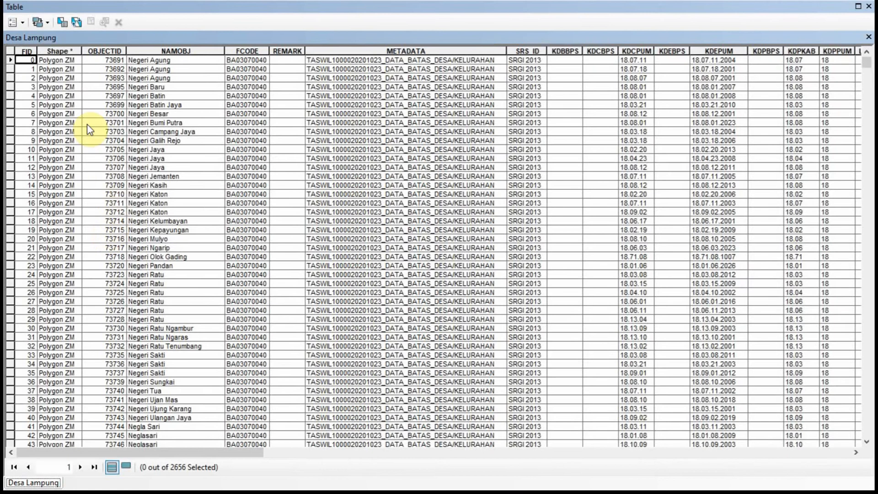
{"action": "left_click", "coordinate": [61, 24]}
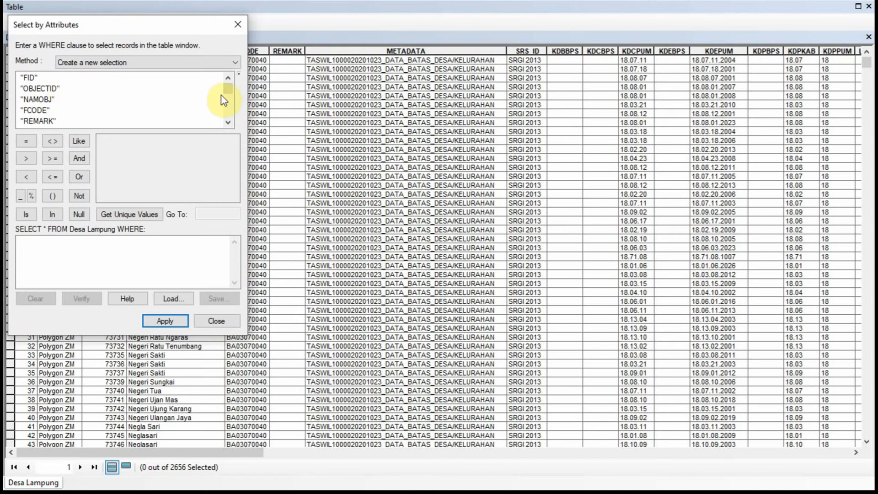
{"action": "left_click_drag", "start_coordinate": [229, 96], "coordinate": [229, 112]}
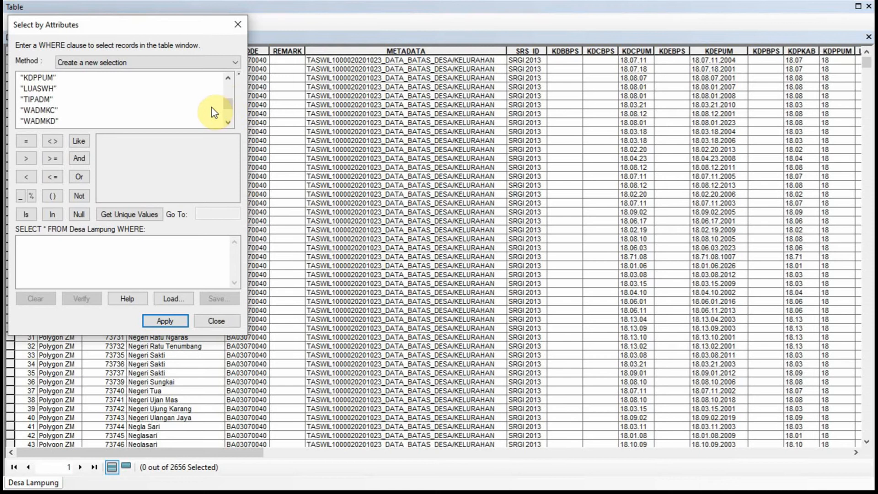
{"action": "scroll", "coordinate": [205, 106], "scroll_direction": "down", "scroll_amount": 1}
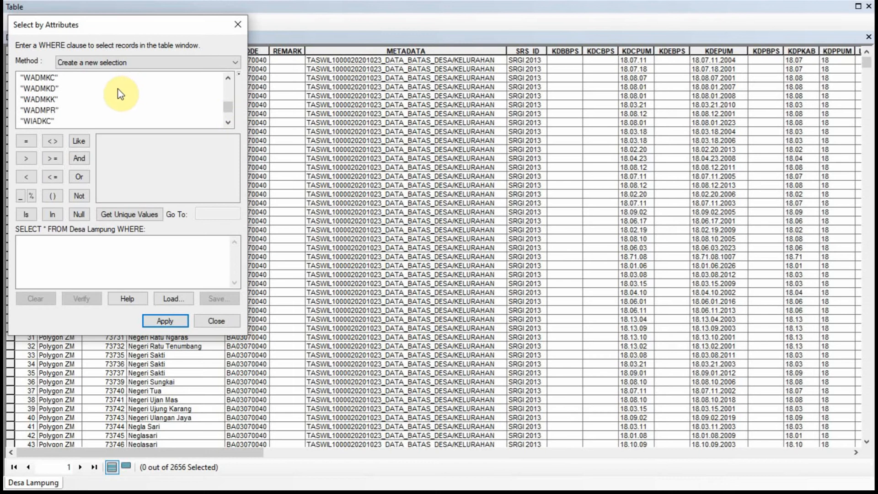
{"action": "scroll", "coordinate": [121, 93], "scroll_direction": "up", "scroll_amount": 1}
{"action": "scroll", "coordinate": [121, 93], "scroll_direction": "down", "scroll_amount": 2}
{"action": "scroll", "coordinate": [121, 94], "scroll_direction": "up", "scroll_amount": 1}
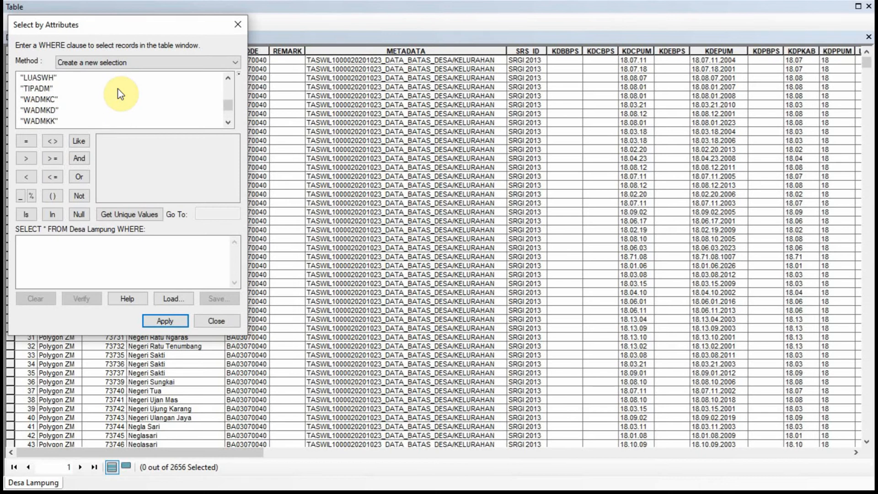
Build and apply the query "WADMKC" = 'Telukbetung Selatan' from the unique values list
{"action": "double_click", "coordinate": [54, 99]}
{"action": "left_click", "coordinate": [31, 143]}
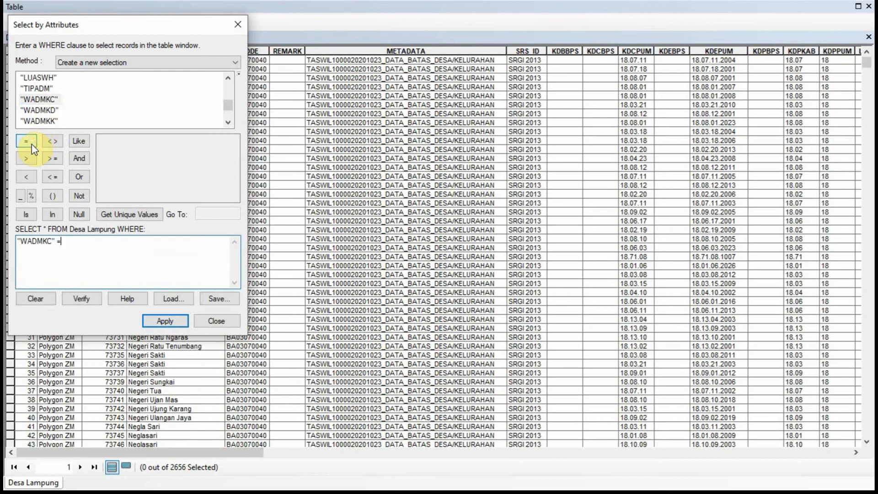
{"action": "left_click", "coordinate": [129, 213]}
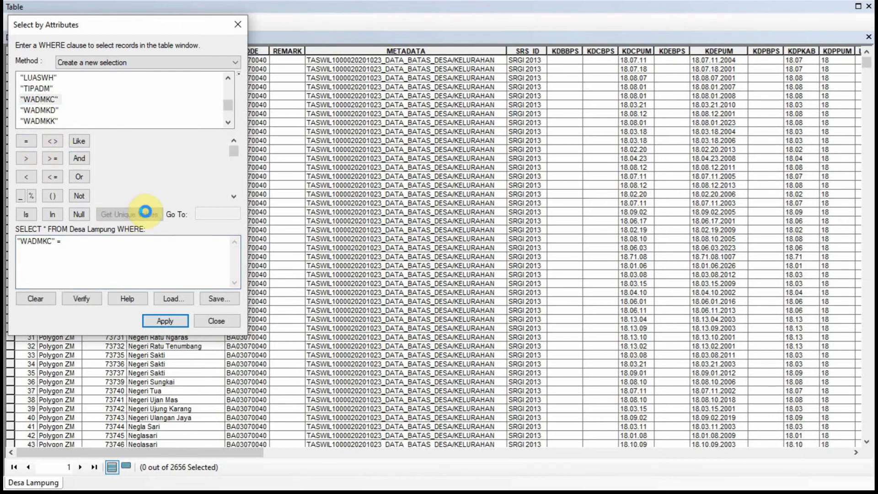
{"action": "left_click", "coordinate": [203, 214]}
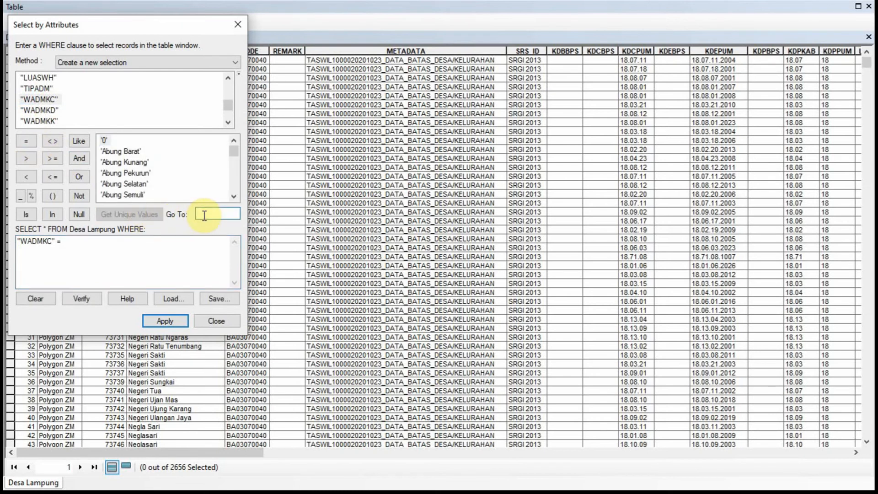
{"action": "type", "text": "te"}
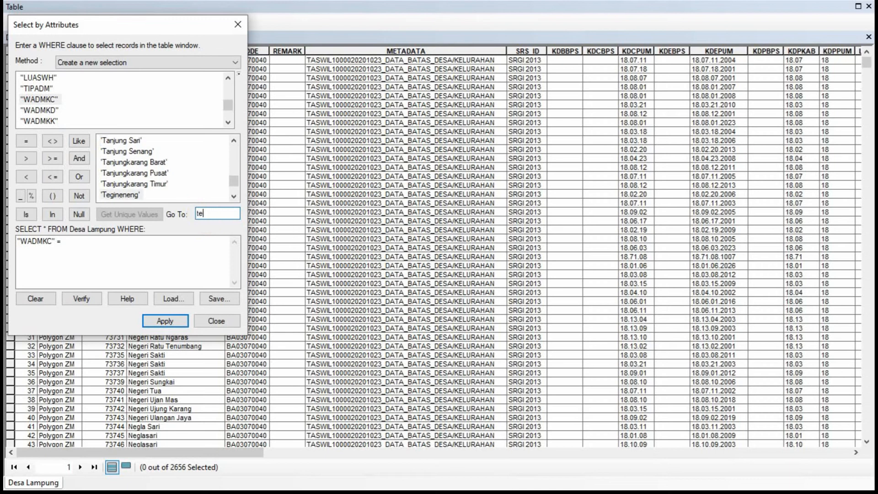
{"action": "type", "text": "luk"}
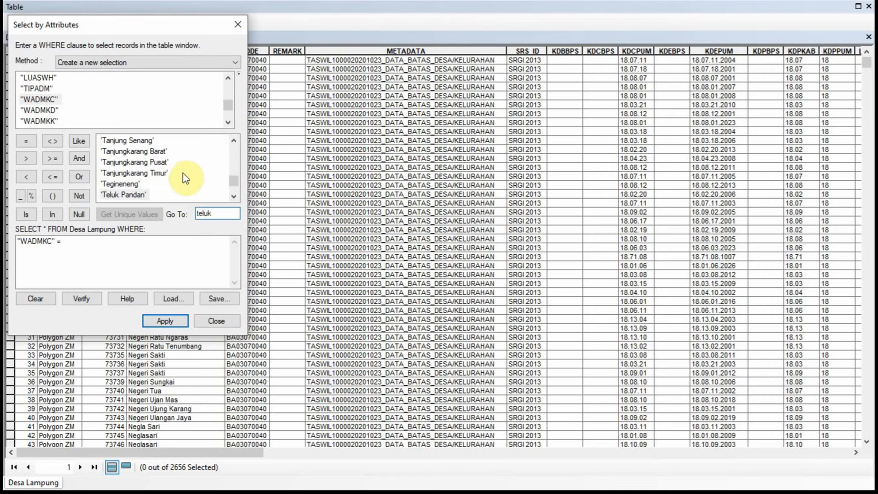
{"action": "scroll", "coordinate": [183, 171], "scroll_direction": "down", "scroll_amount": 2}
{"action": "left_click", "coordinate": [146, 151]}
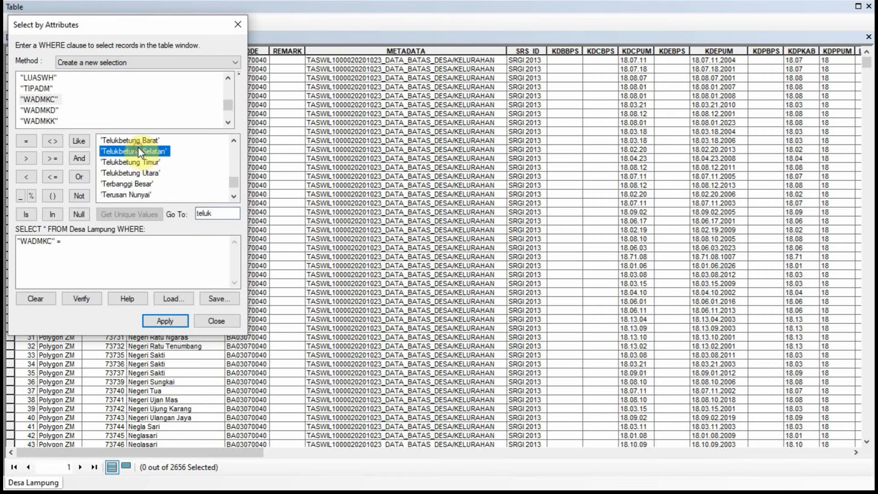
{"action": "double_click", "coordinate": [147, 151]}
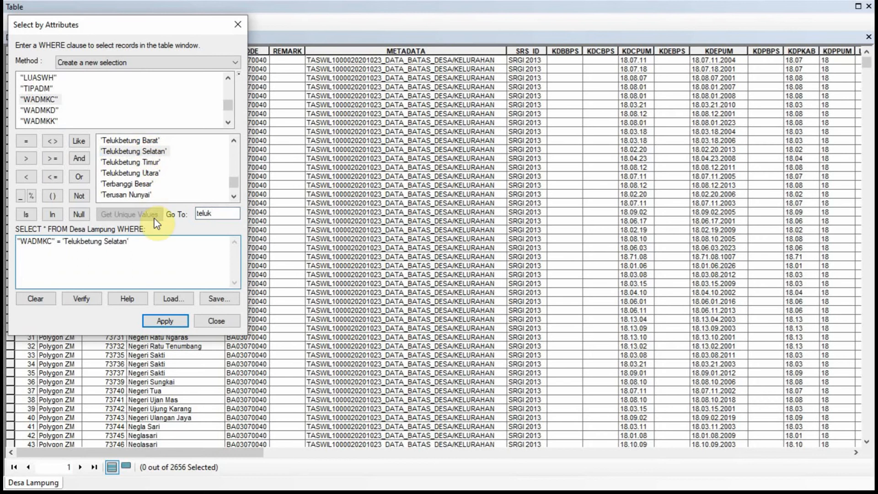
{"action": "left_click", "coordinate": [166, 322]}
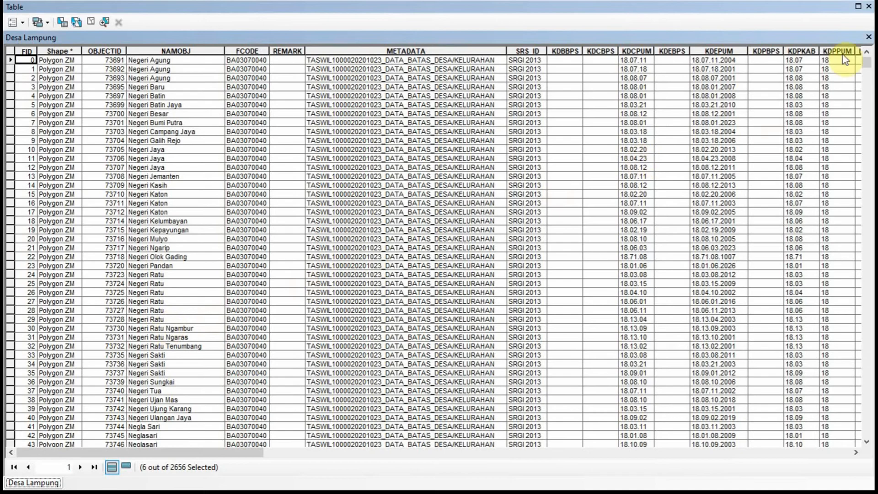
Close the attribute table and start exporting the selected Desa Lampung villages
{"action": "left_click", "coordinate": [869, 37]}
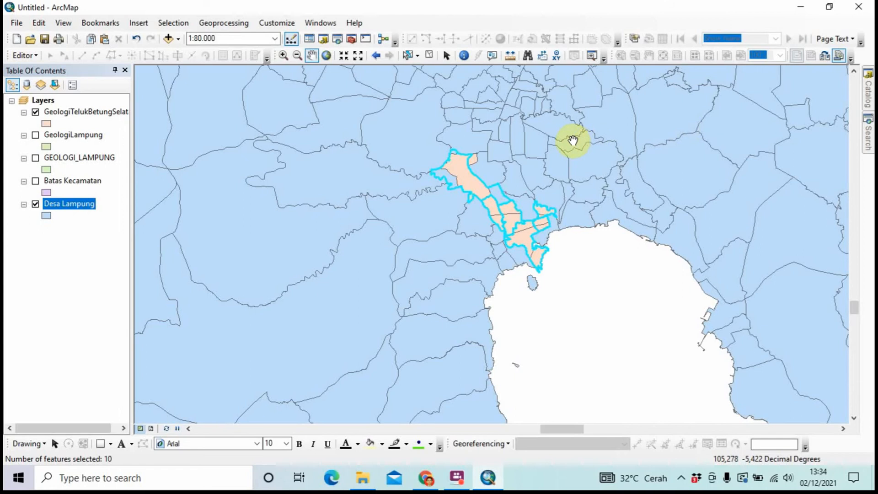
{"action": "right_click", "coordinate": [71, 210]}
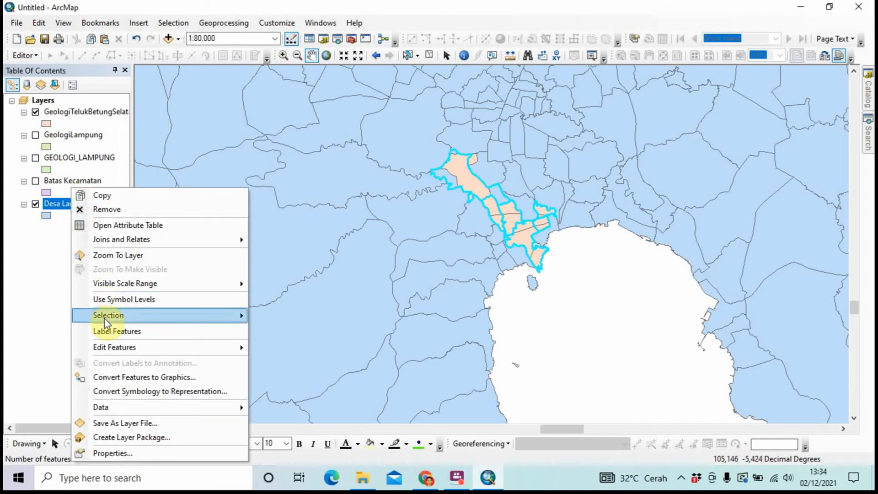
{"action": "mouse_move", "coordinate": [148, 406]}
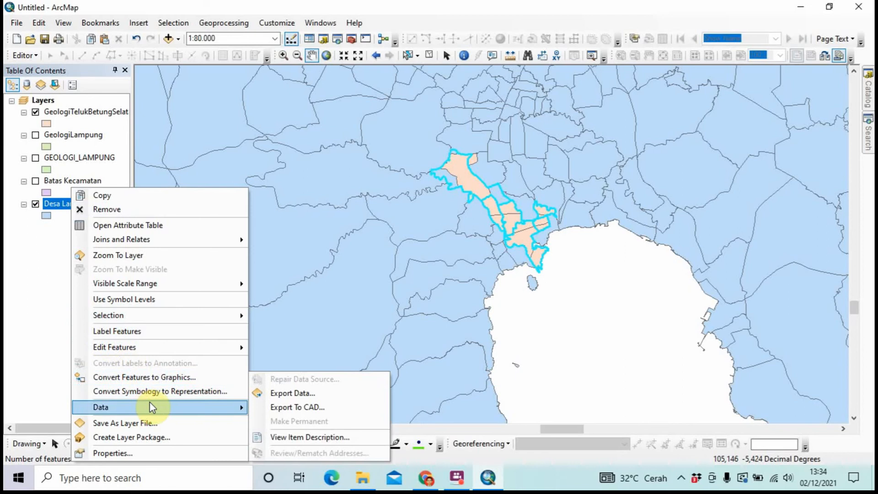
{"action": "left_click", "coordinate": [271, 395]}
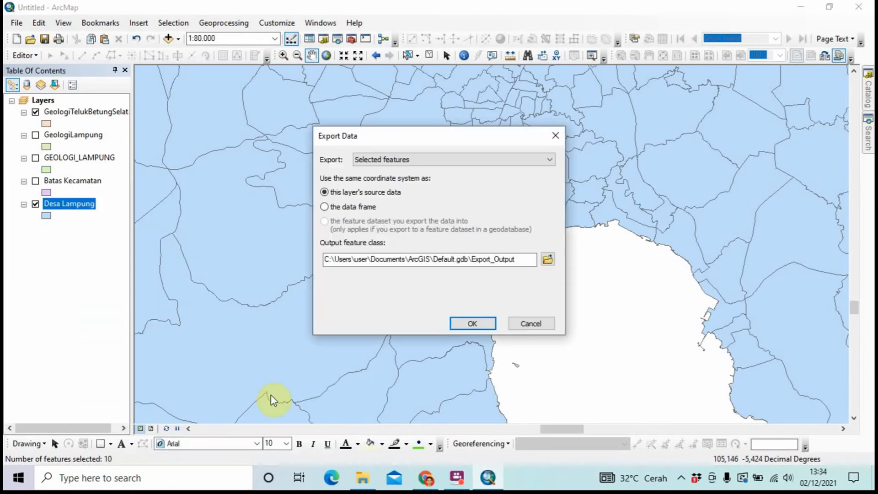
Name the export TelukBetungSelatan, overwrite the existing output, and add it to the map
{"action": "left_click", "coordinate": [524, 261]}
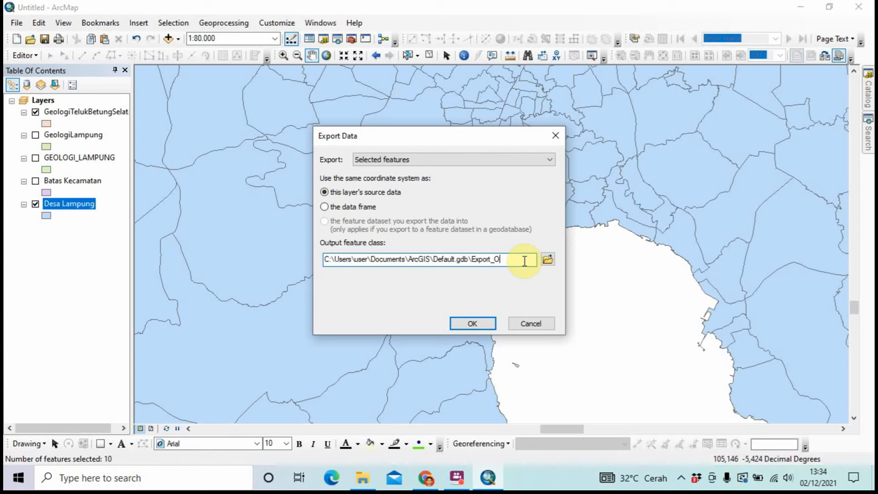
{"action": "key", "text": "BackSpace"}
{"action": "key", "text": "BackSpace"}
{"action": "key", "text": "BackSpace"}
{"action": "key", "text": "Caps_Lock"}
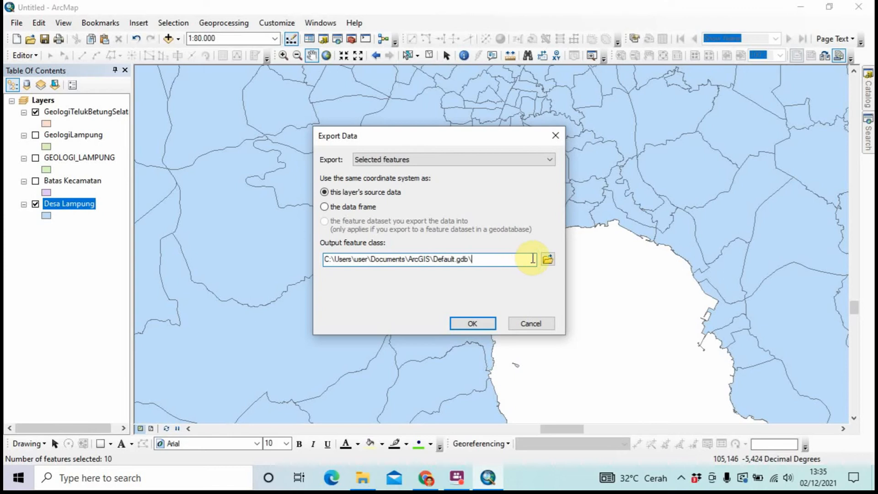
{"action": "type", "text": "T"}
{"action": "key", "text": "Caps_Lock"}
{"action": "type", "text": "eluk"}
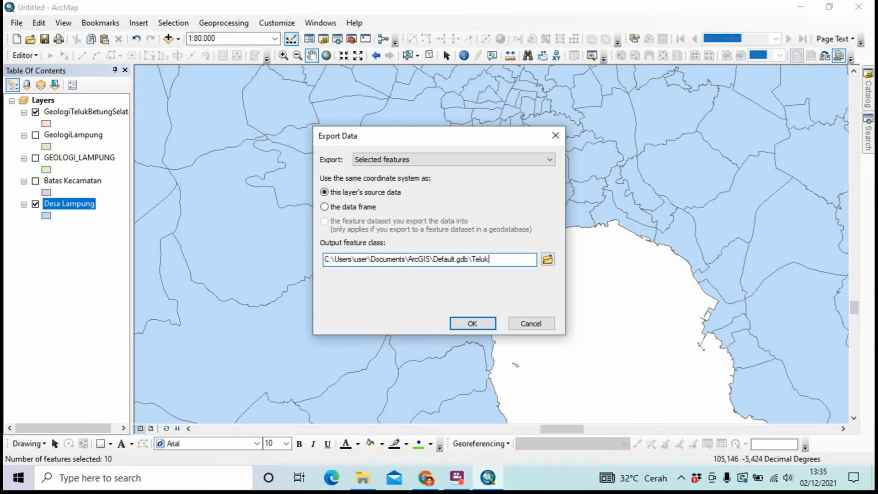
{"action": "key", "text": "Caps_Lock"}
{"action": "type", "text": "B"}
{"action": "key", "text": "Caps_Lock"}
{"action": "type", "text": "elu"}
{"action": "key", "text": "BackSpace"}
{"action": "type", "text": "tung"}
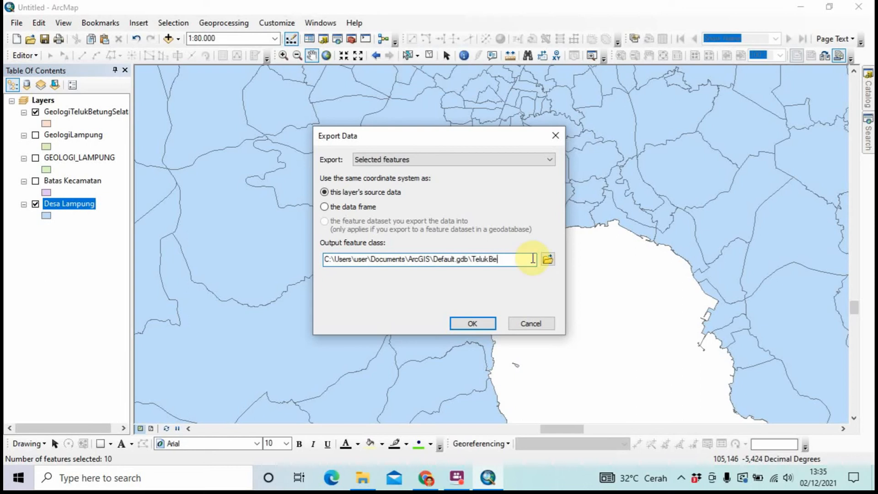
{"action": "key", "text": "Caps_Lock"}
{"action": "type", "text": "S"}
{"action": "key", "text": "Caps_Lock"}
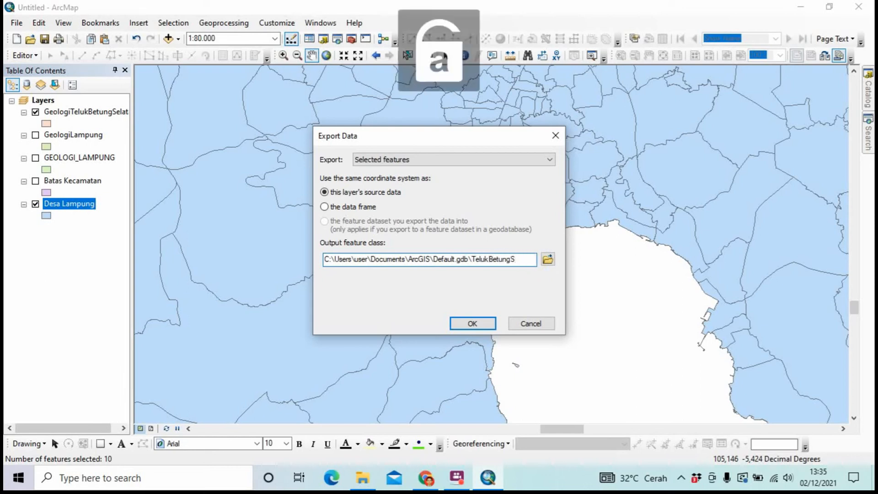
{"action": "type", "text": "elata"}
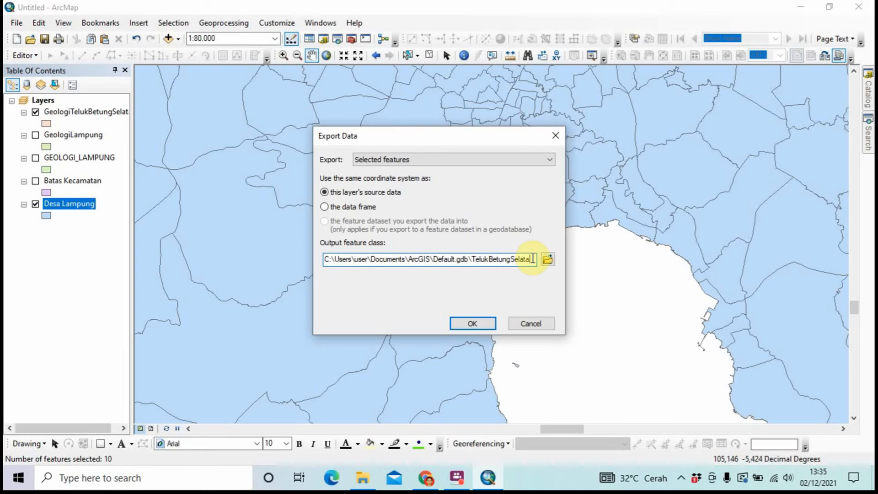
{"action": "type", "text": "n"}
{"action": "left_click", "coordinate": [472, 324]}
{"action": "left_click", "coordinate": [479, 286]}
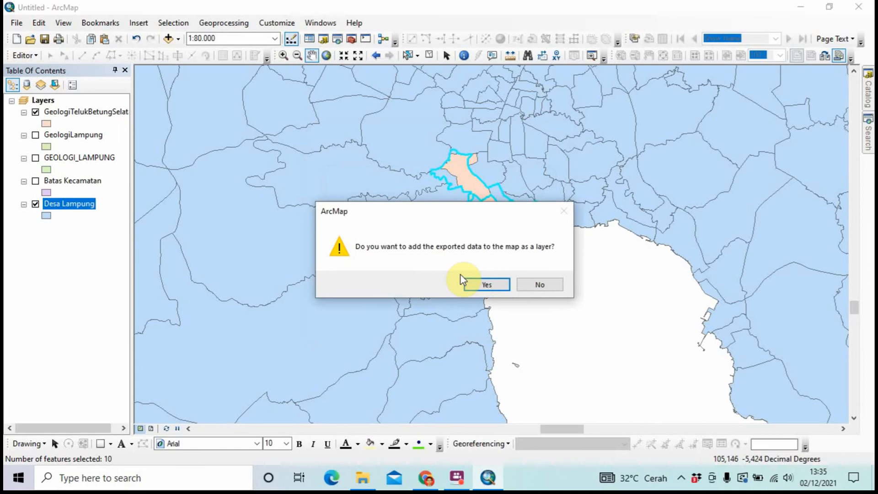
{"action": "left_click", "coordinate": [471, 286]}
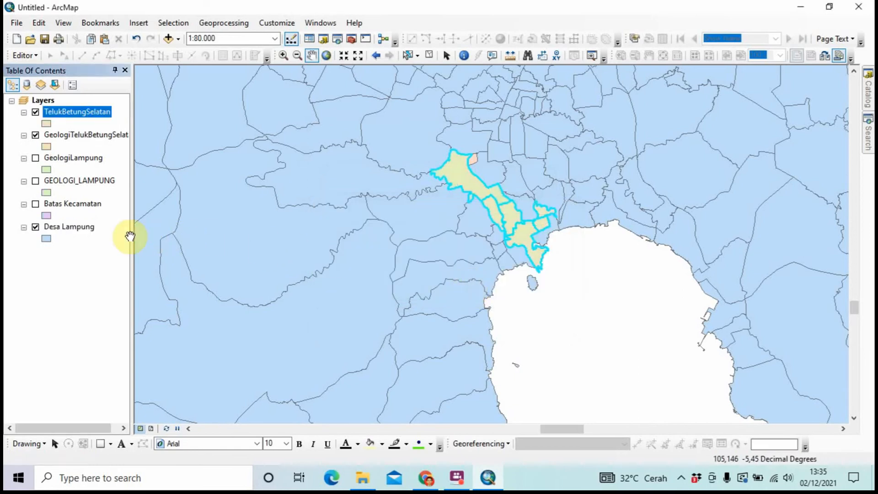
Hide Desa Lampung, then zoom and pan until the Telukbetung Selatan district fills the view
{"action": "left_click", "coordinate": [35, 227]}
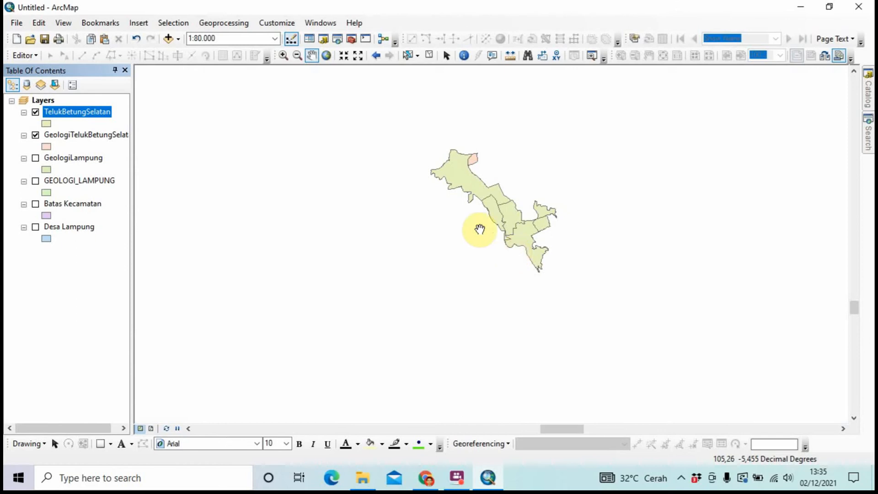
{"action": "left_click", "coordinate": [285, 55]}
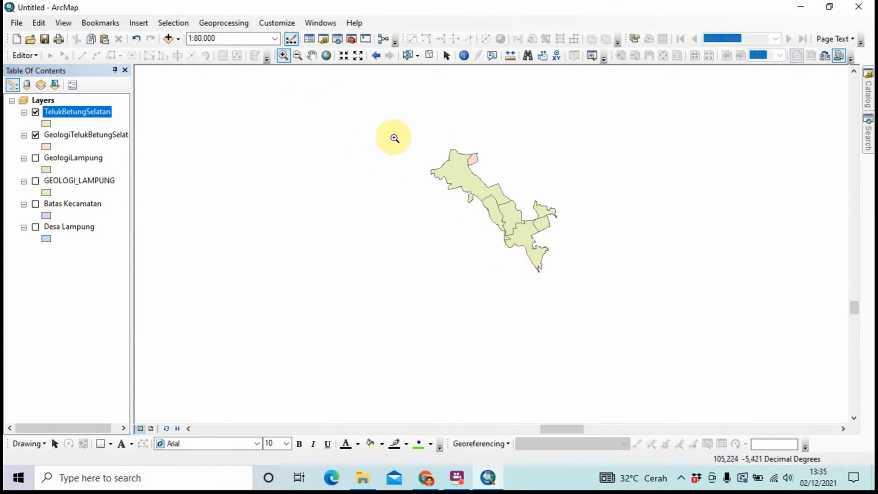
{"action": "left_click_drag", "start_coordinate": [381, 124], "coordinate": [576, 321]}
{"action": "left_click_drag", "start_coordinate": [613, 334], "coordinate": [612, 333]}
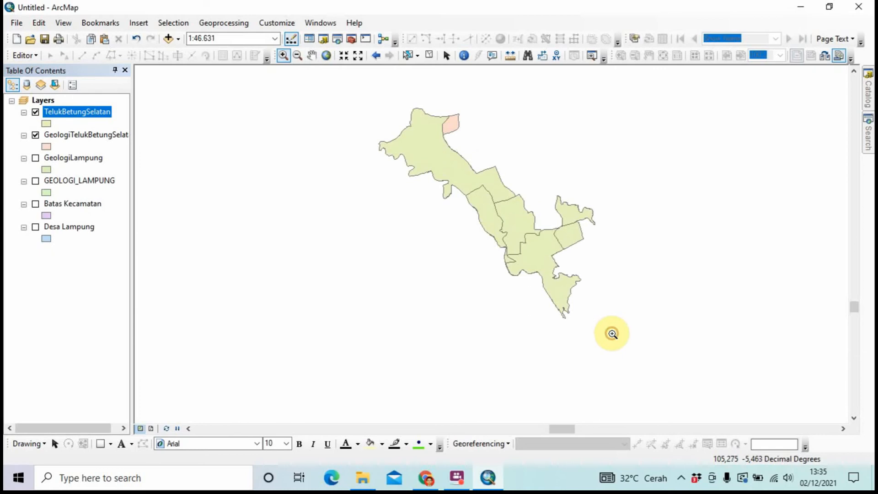
{"action": "scroll", "coordinate": [538, 190], "scroll_direction": "up", "scroll_amount": 2}
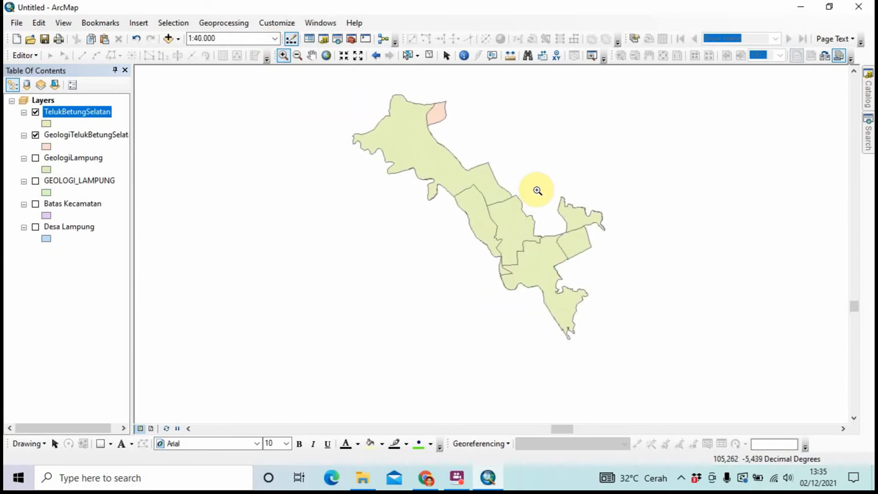
{"action": "scroll", "coordinate": [553, 188], "scroll_direction": "up", "scroll_amount": 1}
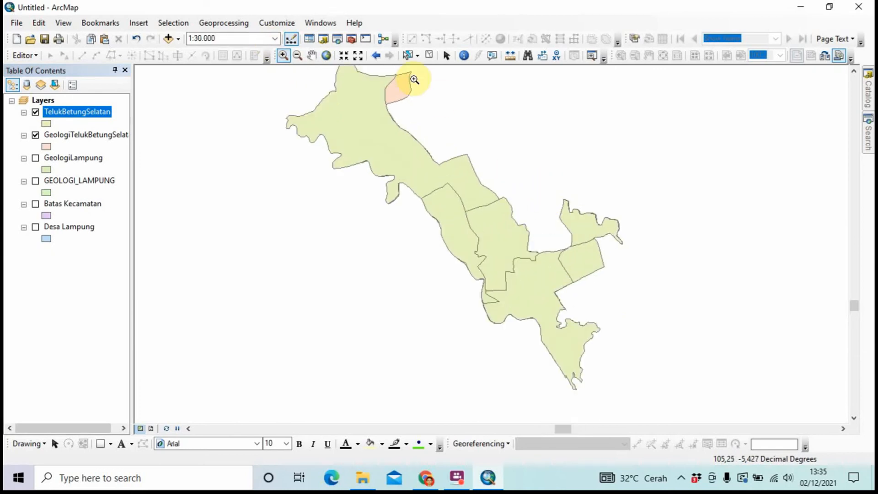
{"action": "left_click", "coordinate": [298, 56]}
{"action": "left_click", "coordinate": [445, 167]}
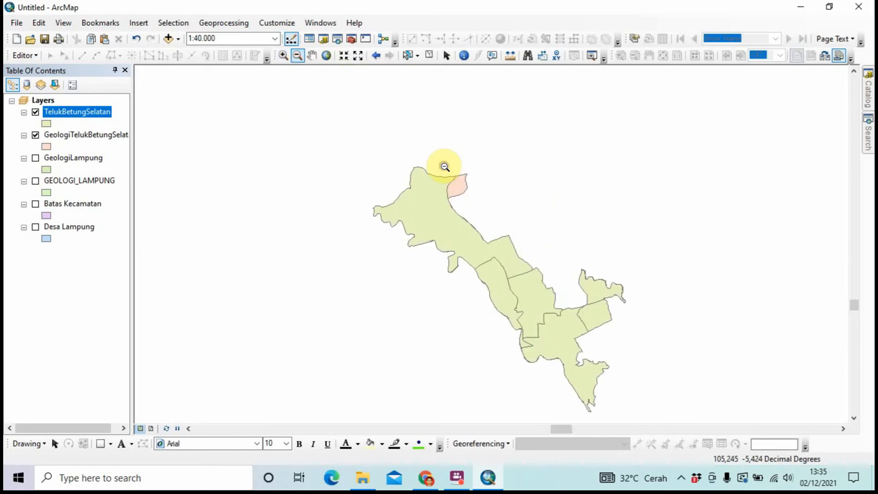
{"action": "left_click", "coordinate": [312, 55]}
{"action": "left_click_drag", "start_coordinate": [528, 239], "coordinate": [483, 188]}
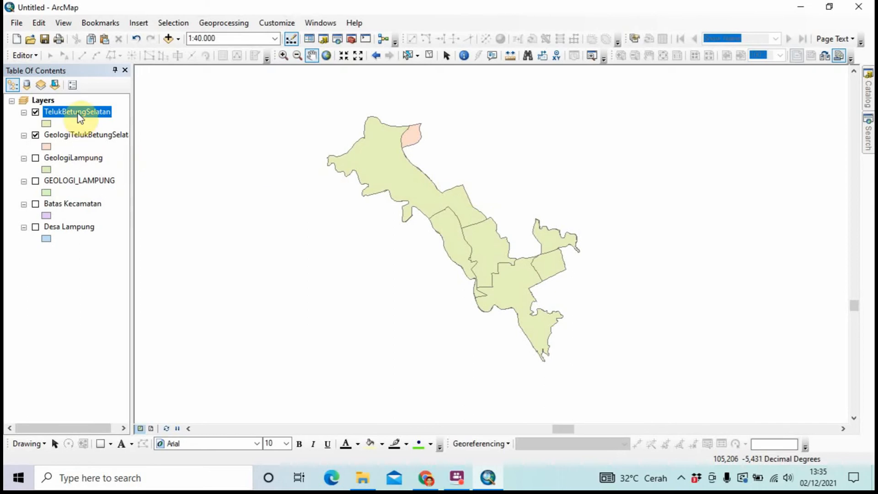
Give the TelukBetungSelatan symbol No Color fill and a new outline colour
{"action": "left_click", "coordinate": [46, 123]}
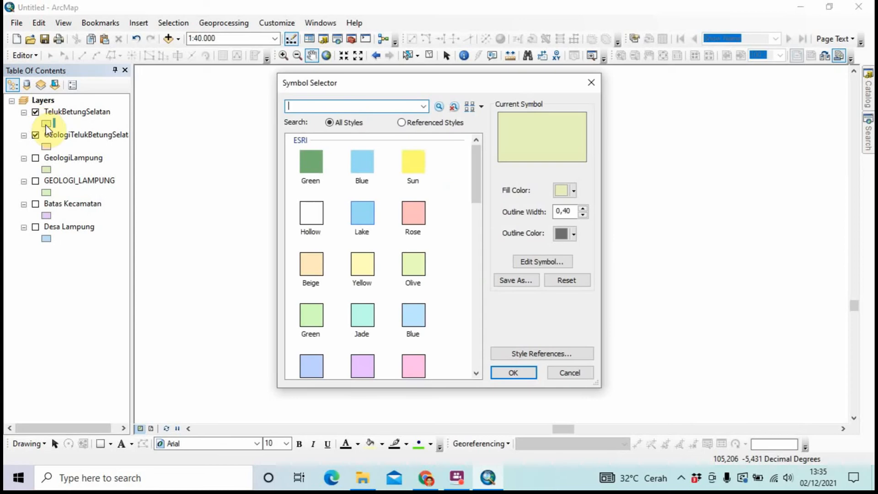
{"action": "left_click", "coordinate": [575, 191]}
{"action": "left_click", "coordinate": [575, 205]}
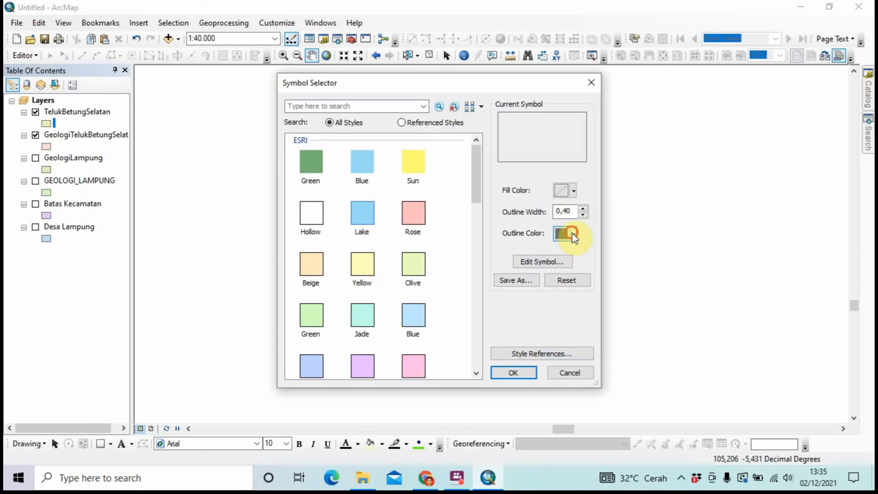
{"action": "left_click", "coordinate": [573, 234]}
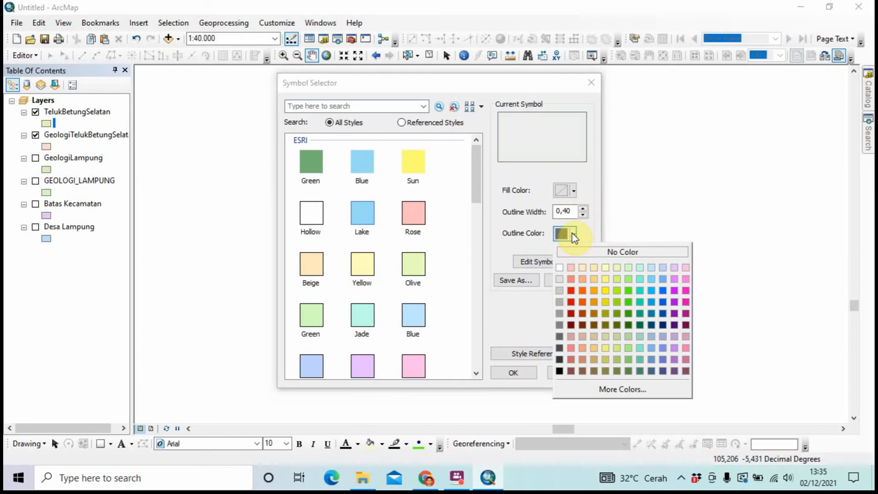
{"action": "left_click", "coordinate": [558, 357]}
{"action": "left_click", "coordinate": [516, 372]}
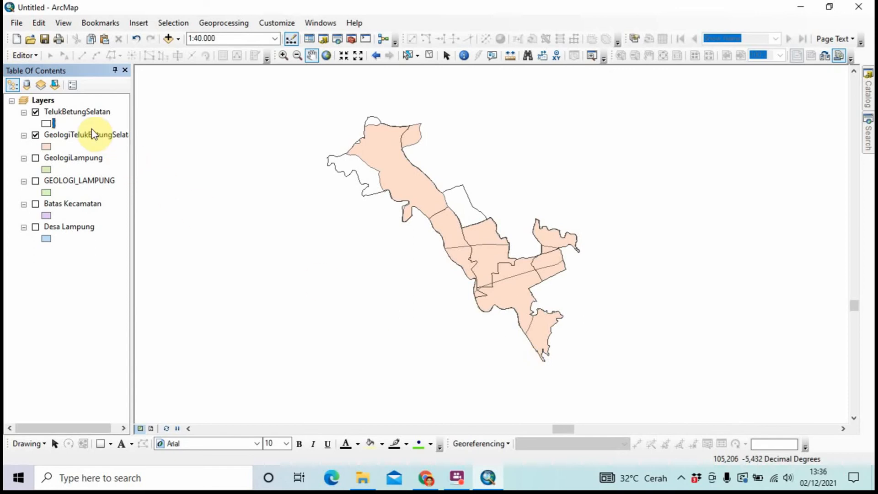
Label the TelukBetungSelatan districts by the WADMKD field at size 10
{"action": "left_click", "coordinate": [88, 117]}
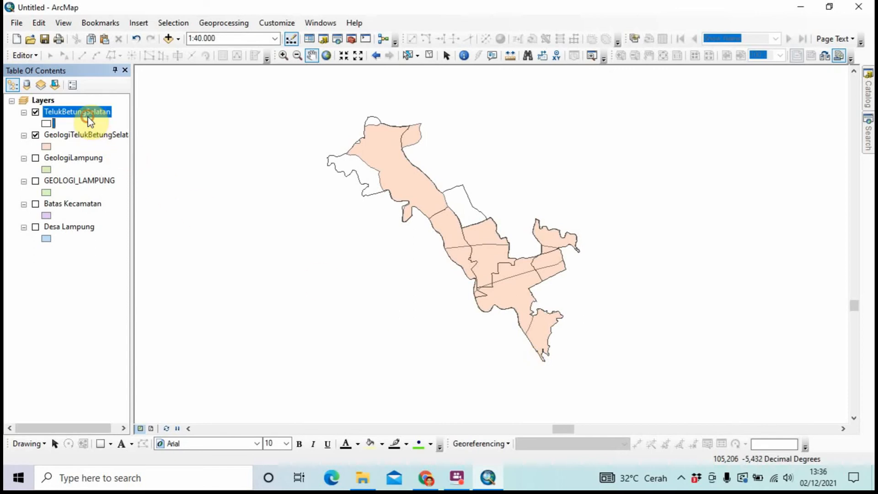
{"action": "right_click", "coordinate": [89, 117]}
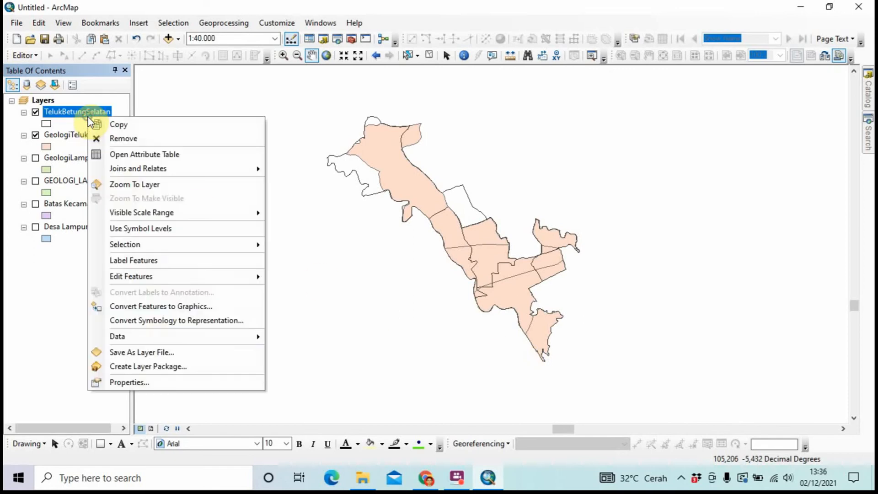
{"action": "left_click", "coordinate": [155, 376]}
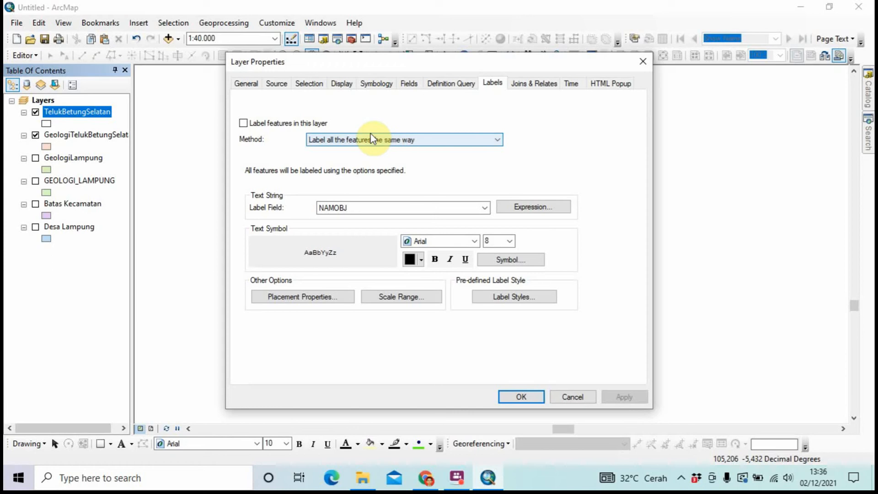
{"action": "left_click", "coordinate": [388, 207]}
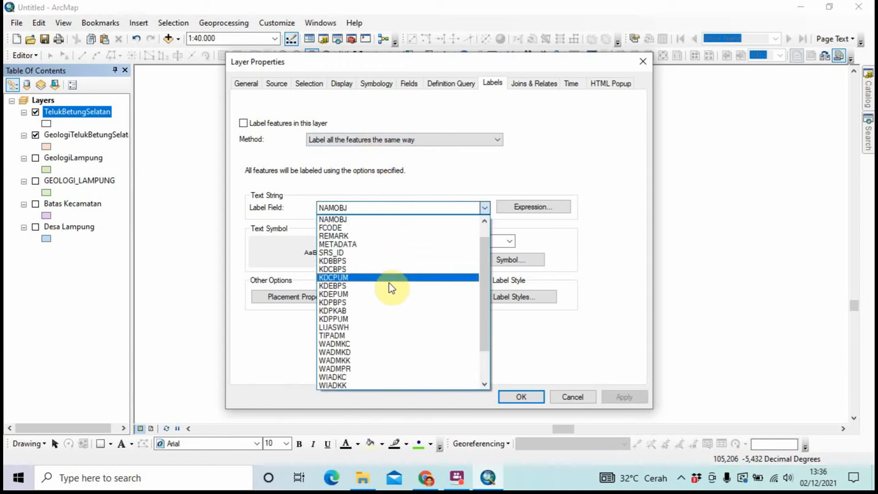
{"action": "left_click", "coordinate": [390, 352]}
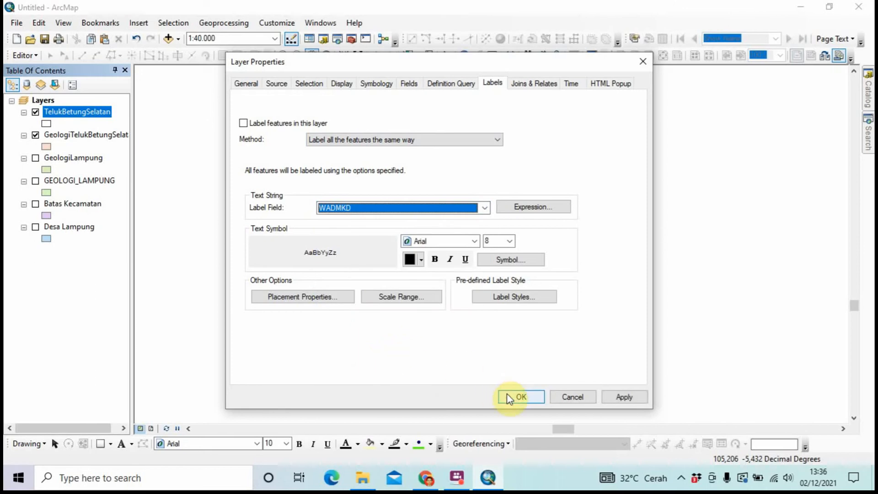
{"action": "left_click", "coordinate": [264, 126]}
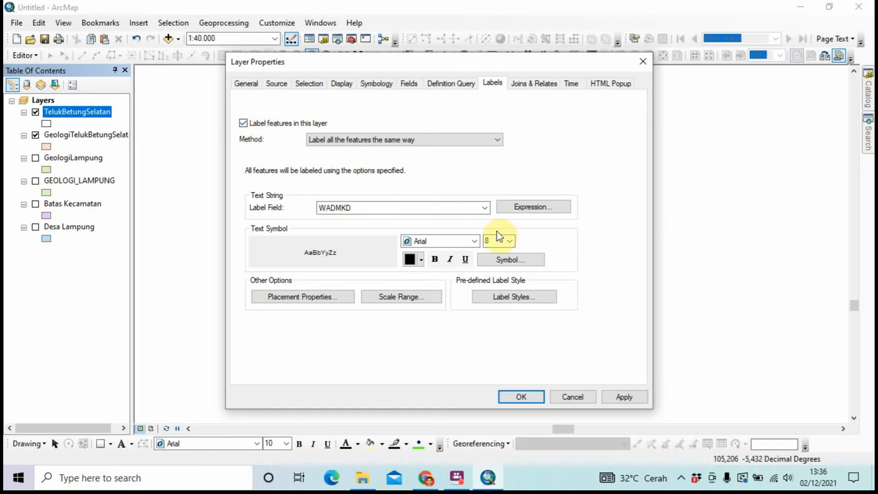
{"action": "left_click", "coordinate": [510, 241]}
{"action": "left_click", "coordinate": [505, 276]}
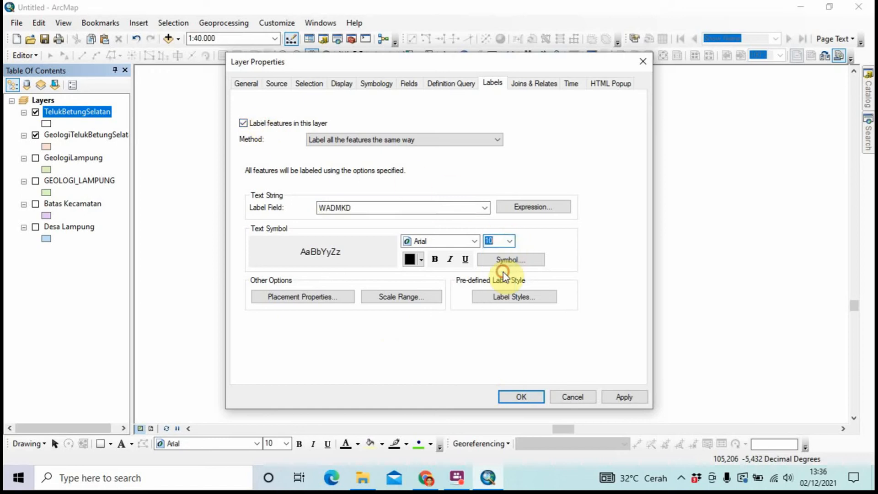
{"action": "left_click", "coordinate": [532, 393]}
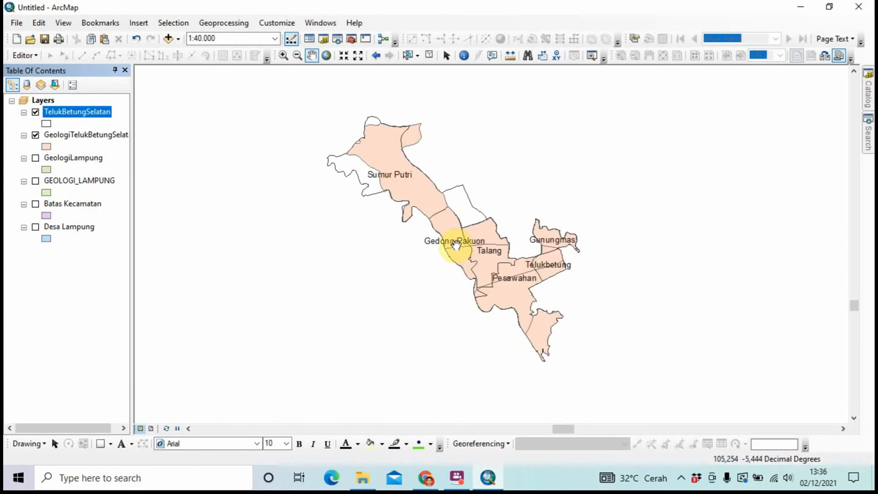
Make the TelukBetungSelatan WADMKD labels bold in the layer's label properties
{"action": "right_click", "coordinate": [90, 112]}
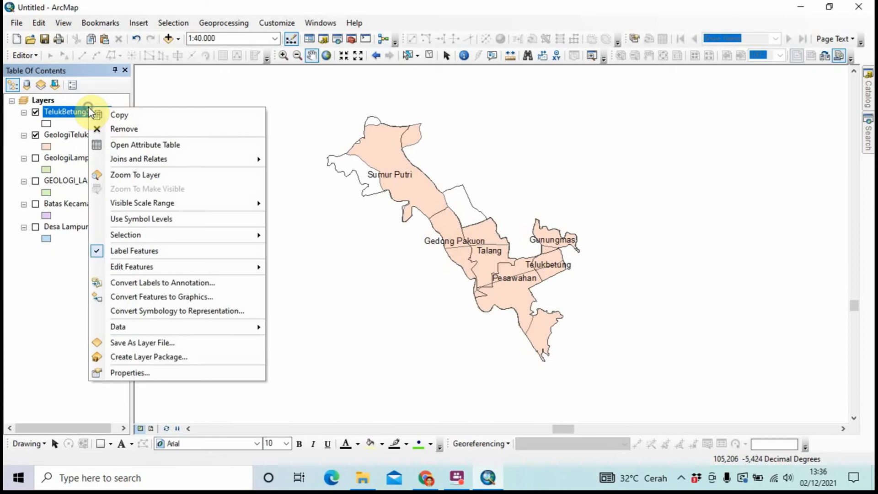
{"action": "left_click", "coordinate": [130, 373]}
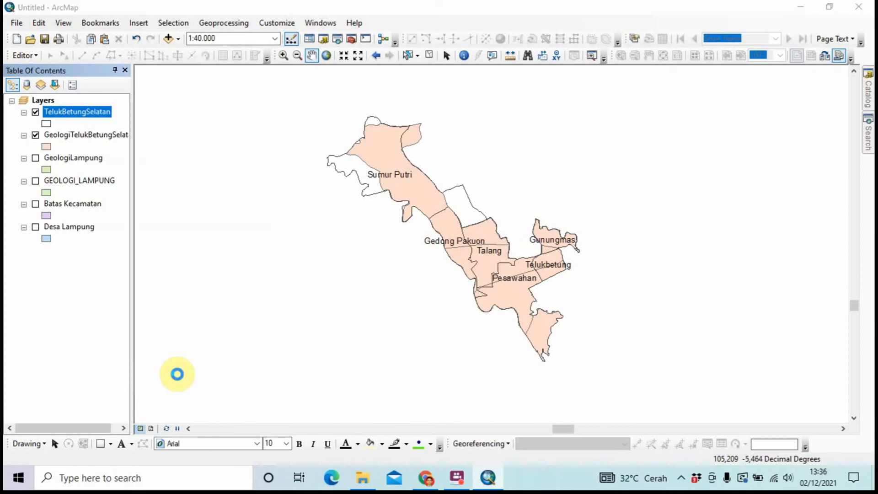
{"action": "left_click", "coordinate": [439, 260]}
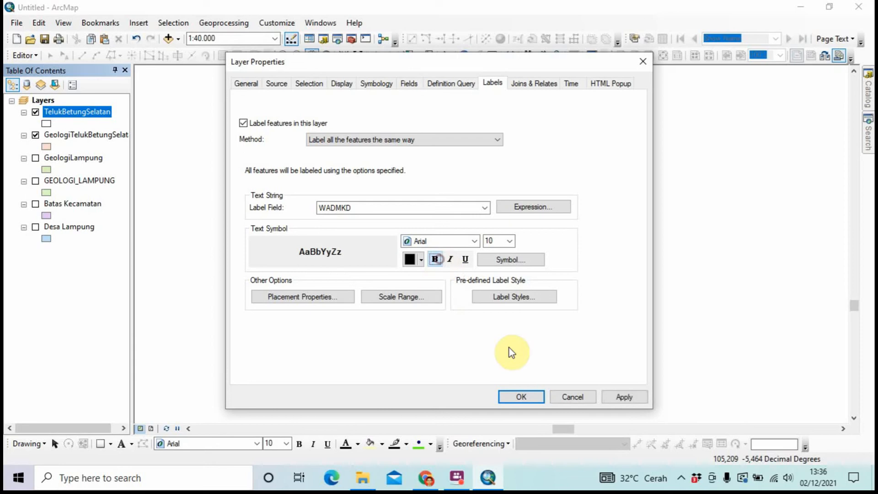
{"action": "left_click", "coordinate": [523, 396]}
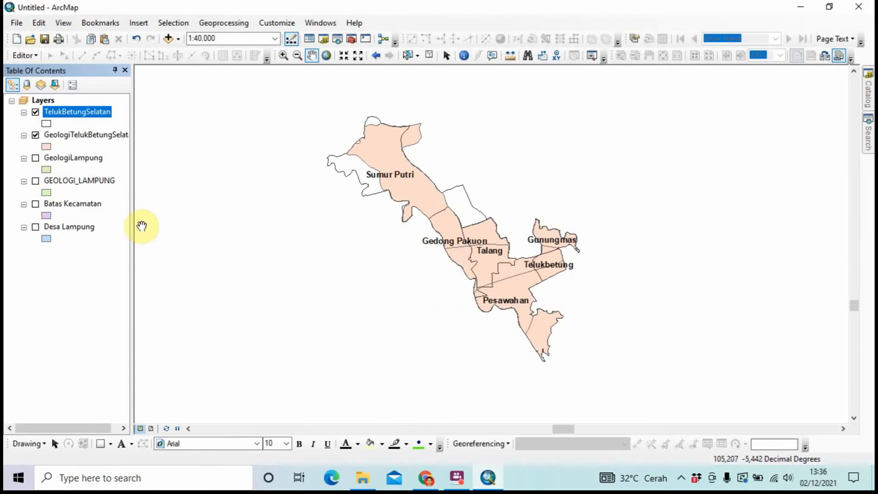
Turn on GeologiTelukBetungSelatan labels by the SYMBOLS field in bold size 11
{"action": "left_click", "coordinate": [88, 144]}
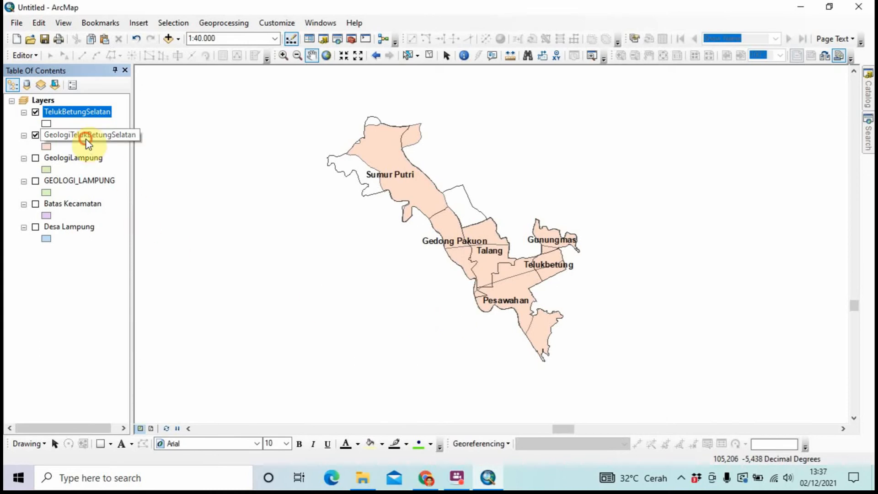
{"action": "right_click", "coordinate": [88, 144]}
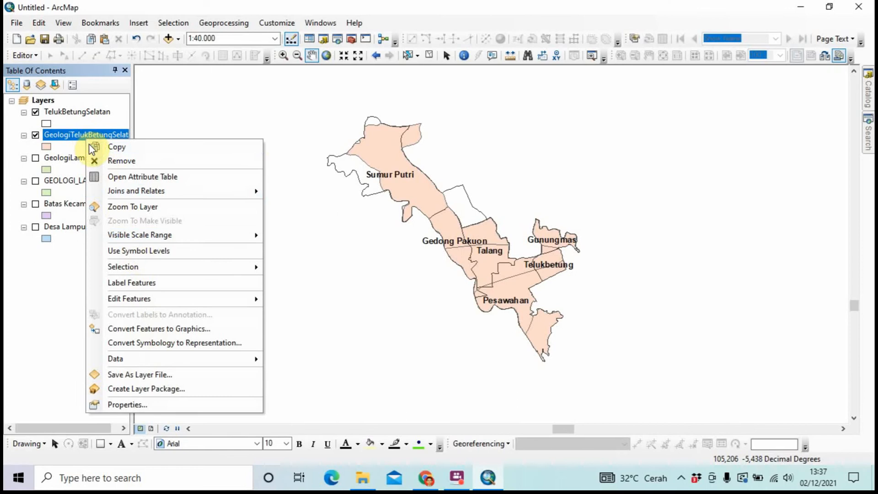
{"action": "left_click", "coordinate": [171, 404]}
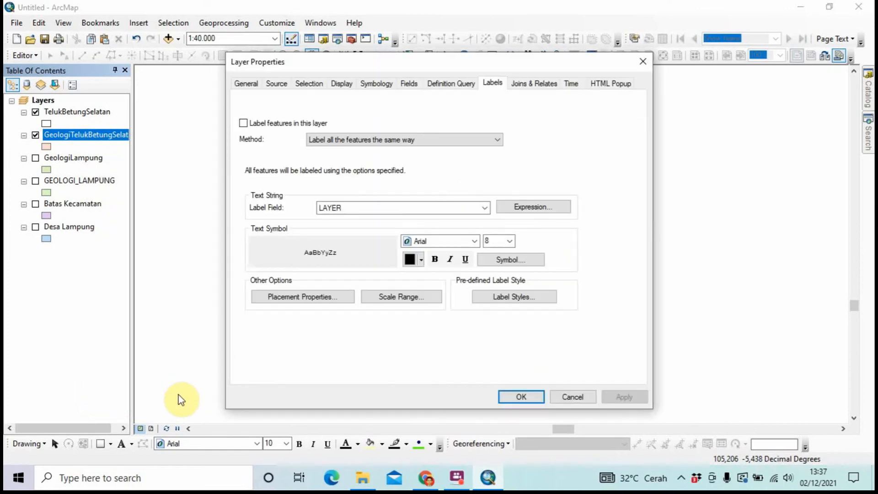
{"action": "left_click", "coordinate": [244, 123]}
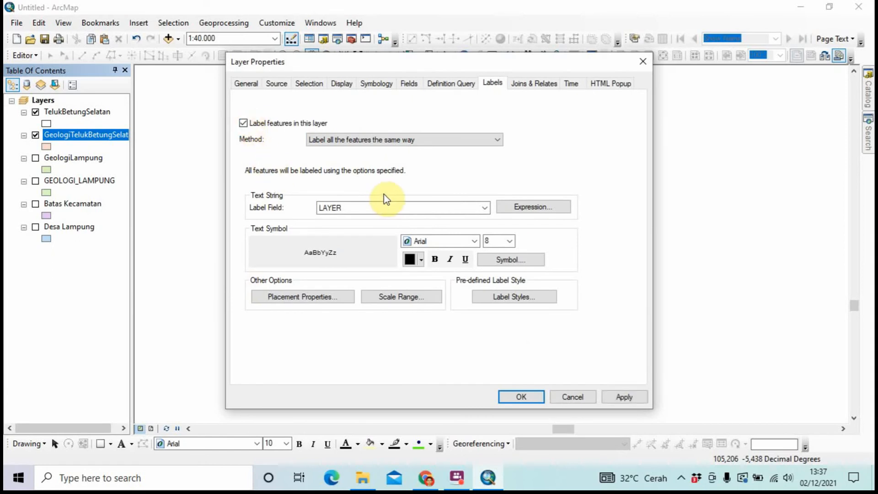
{"action": "left_click", "coordinate": [385, 207]}
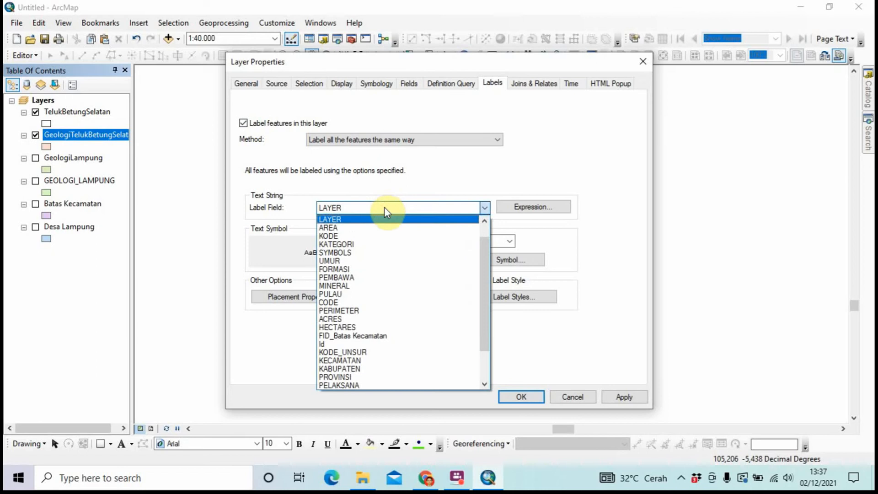
{"action": "left_click", "coordinate": [386, 252]}
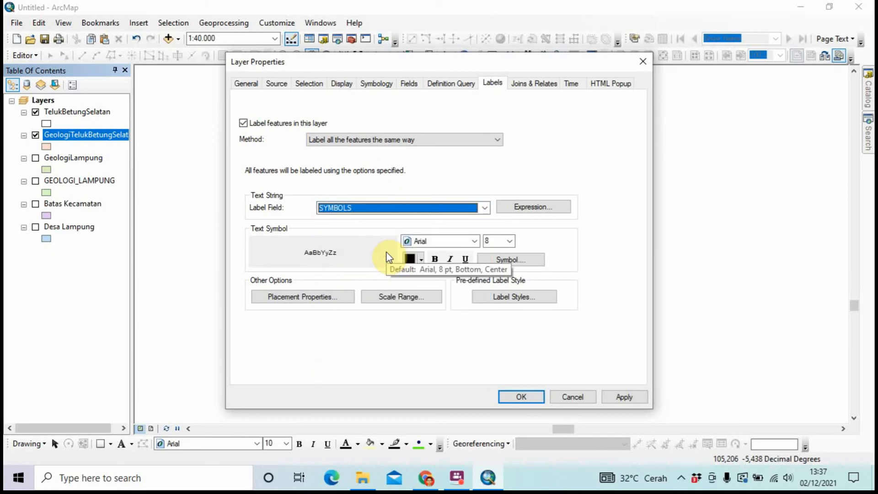
{"action": "left_click", "coordinate": [435, 259]}
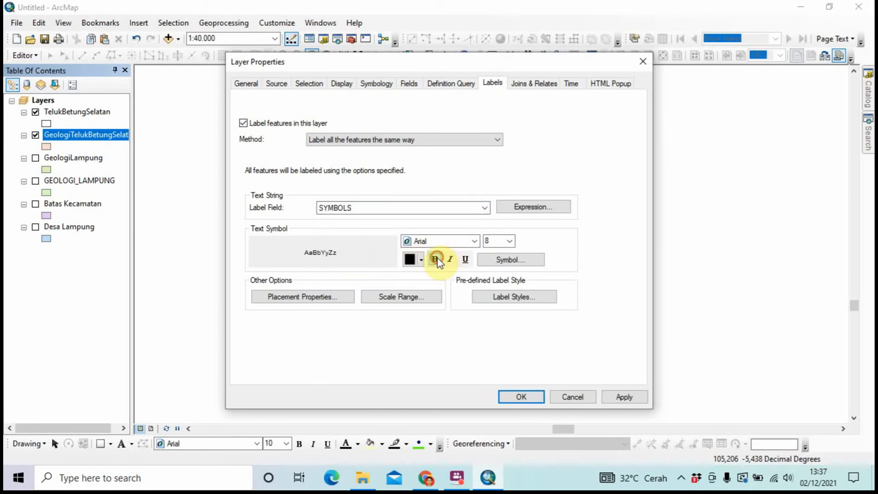
{"action": "left_click", "coordinate": [509, 240]}
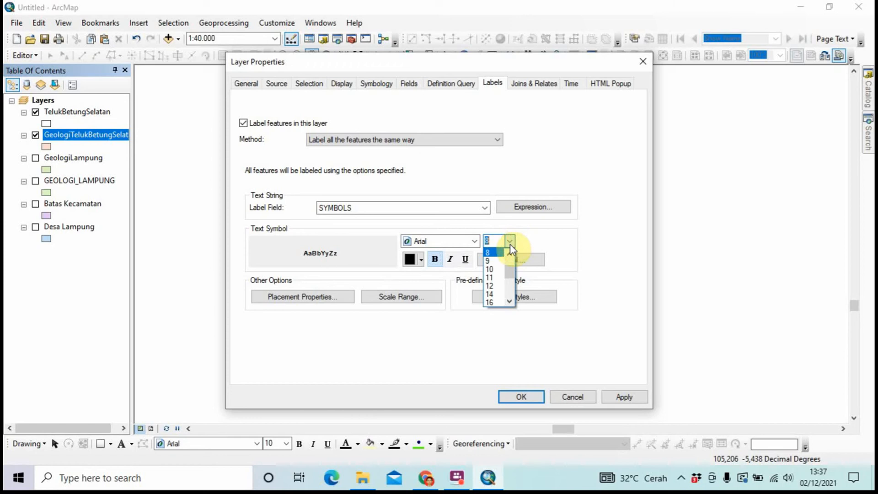
{"action": "left_click", "coordinate": [494, 278]}
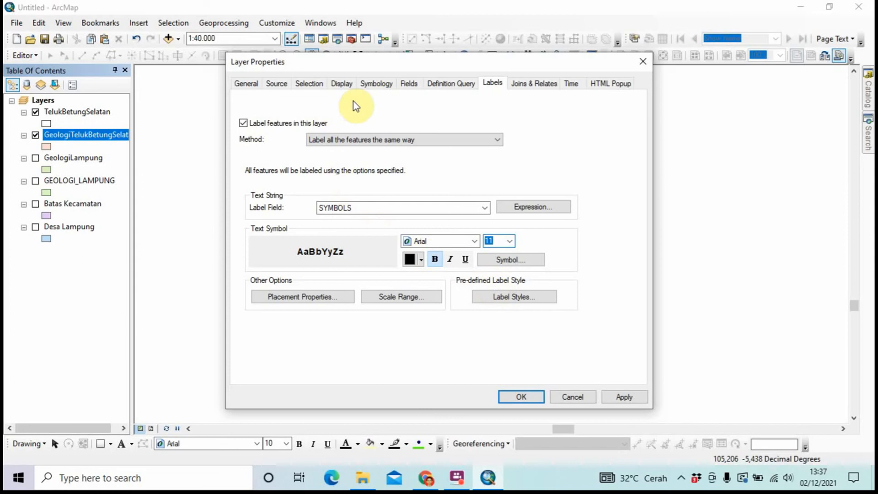
{"action": "left_click", "coordinate": [376, 83]}
Colour the geology by unique SYMBOLS values, all values added, without <all other values>
{"action": "left_click", "coordinate": [263, 127]}
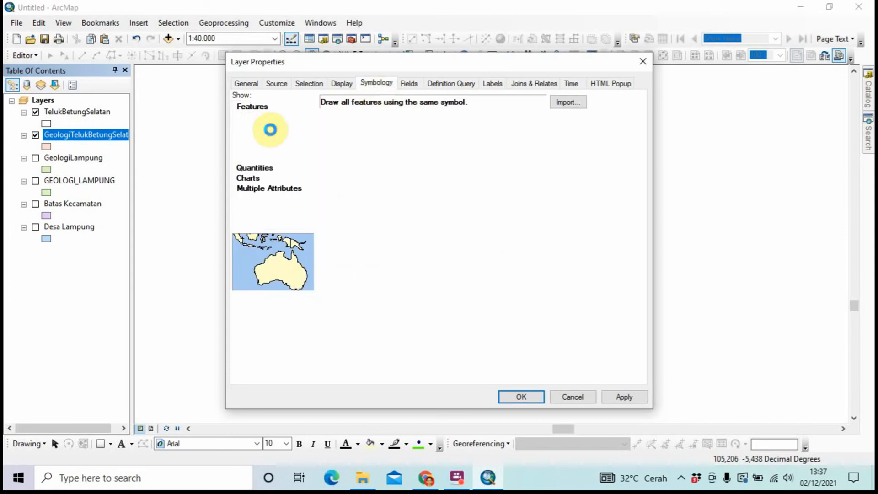
{"action": "left_click", "coordinate": [362, 129]}
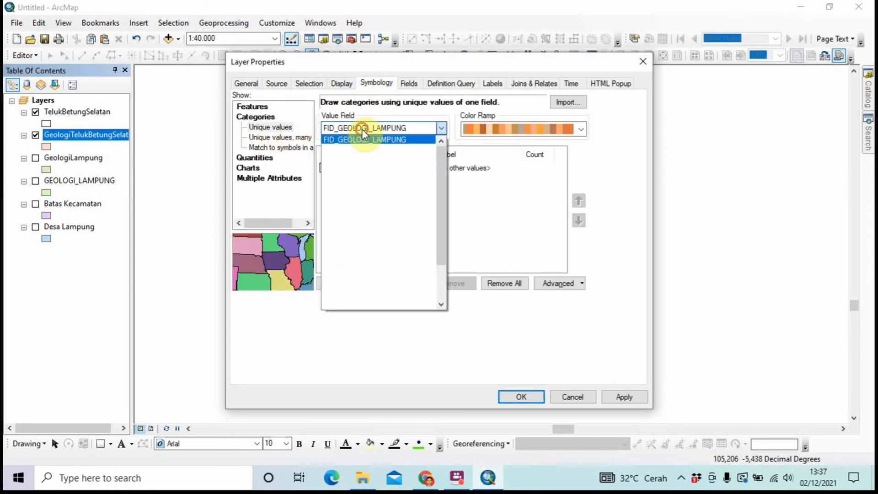
{"action": "left_click", "coordinate": [362, 182]}
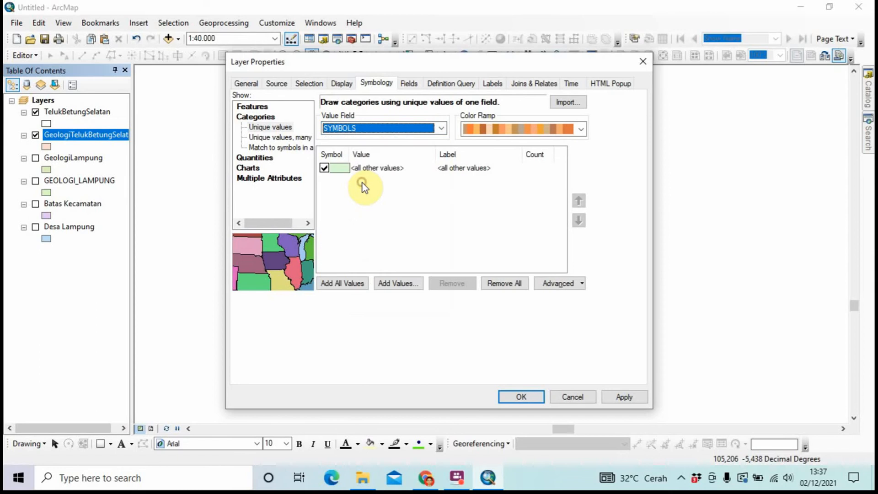
{"action": "left_click", "coordinate": [324, 168]}
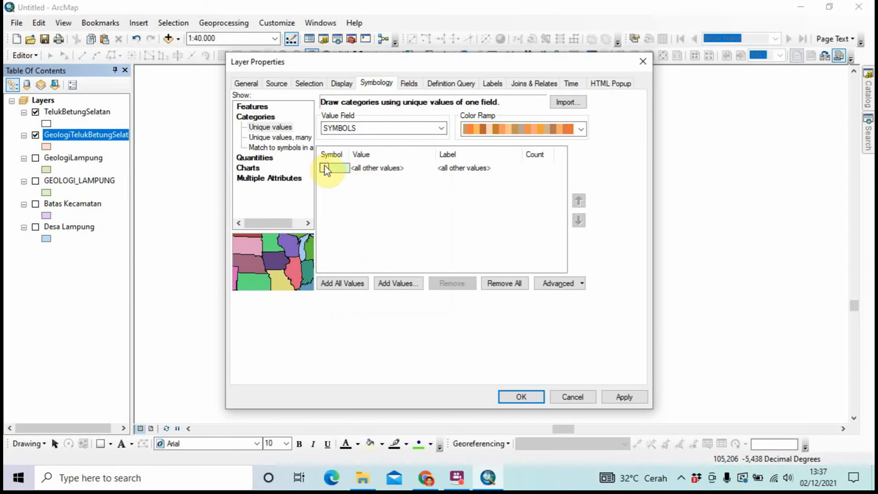
{"action": "left_click", "coordinate": [343, 282]}
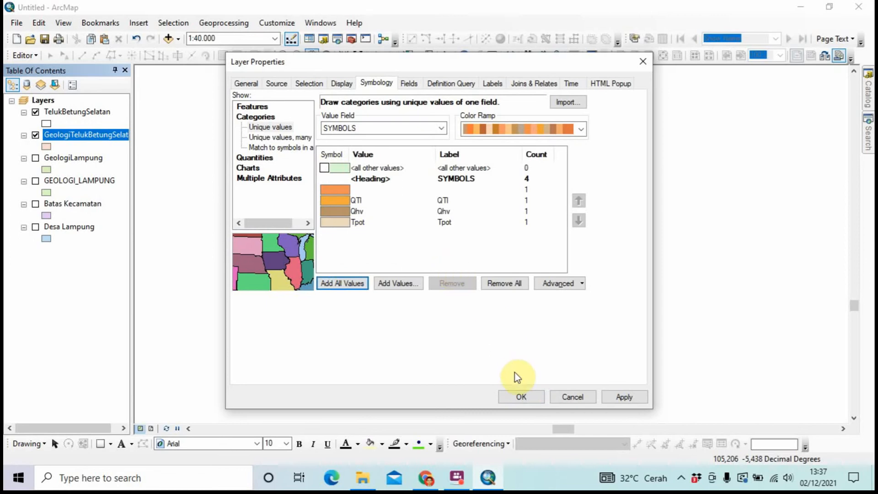
{"action": "left_click", "coordinate": [519, 399]}
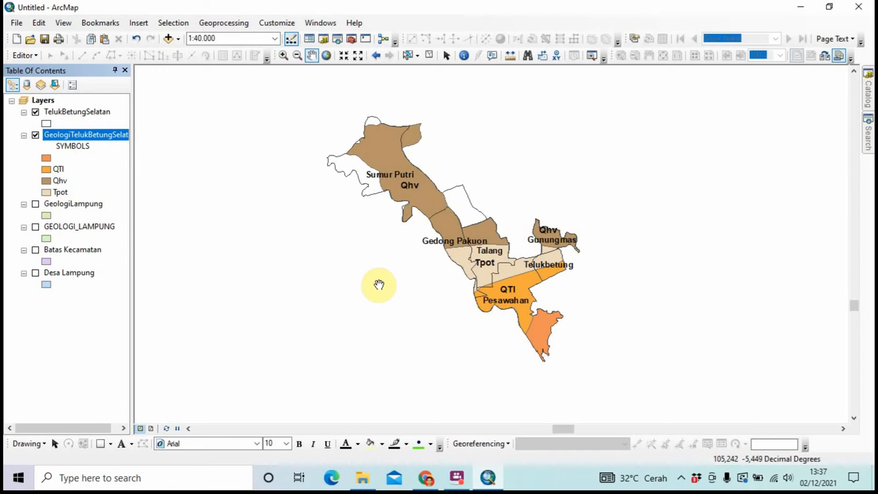
Enlarge the geology labels to size 12, then switch to Layout View
{"action": "right_click", "coordinate": [78, 133]}
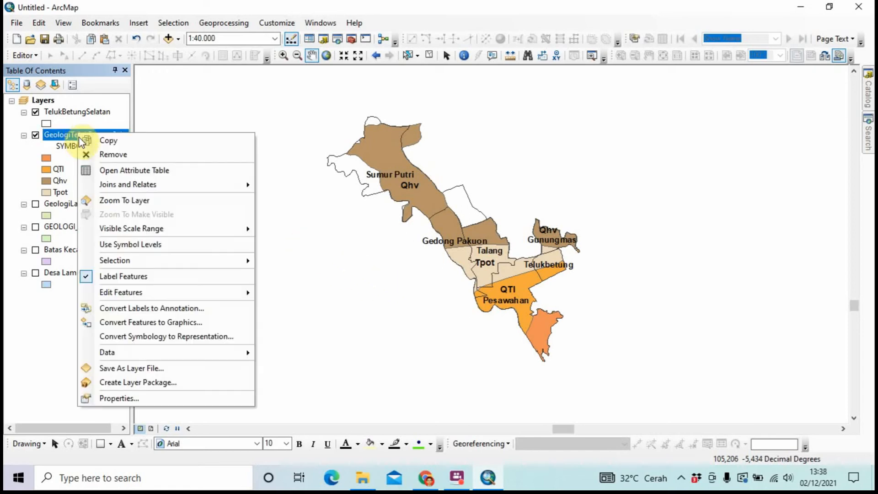
{"action": "left_click", "coordinate": [137, 397]}
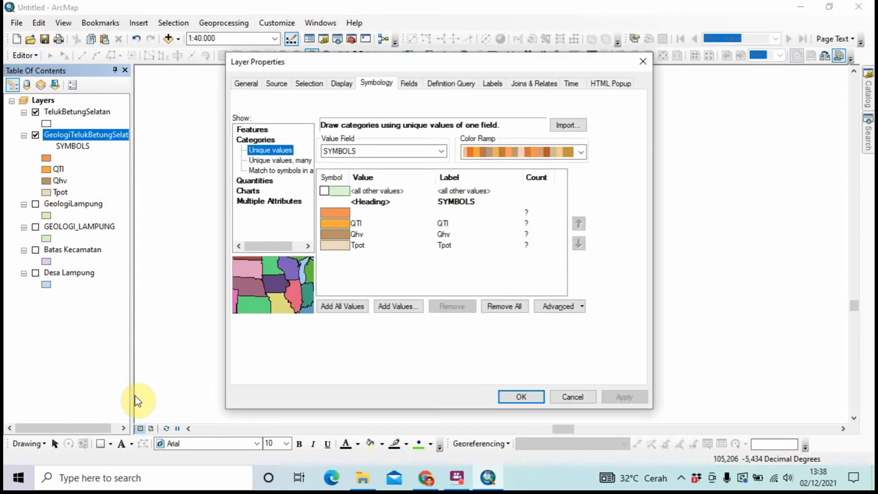
{"action": "left_click", "coordinate": [493, 83]}
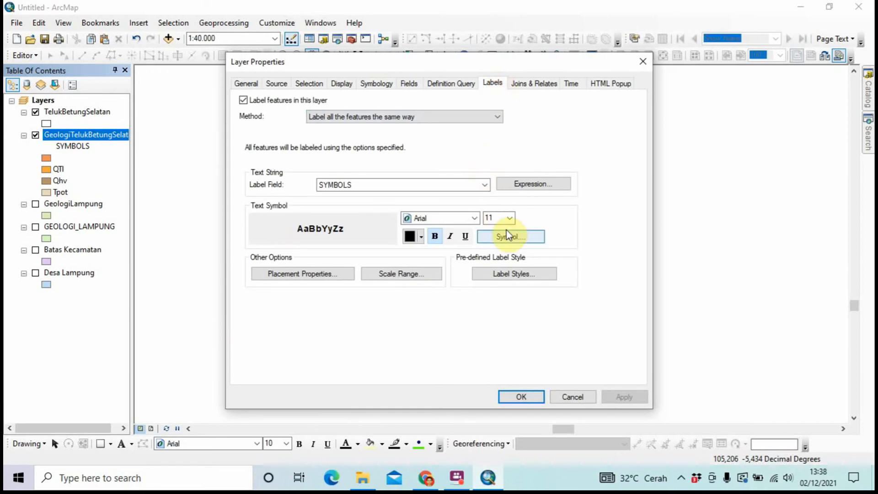
{"action": "left_click", "coordinate": [511, 218]}
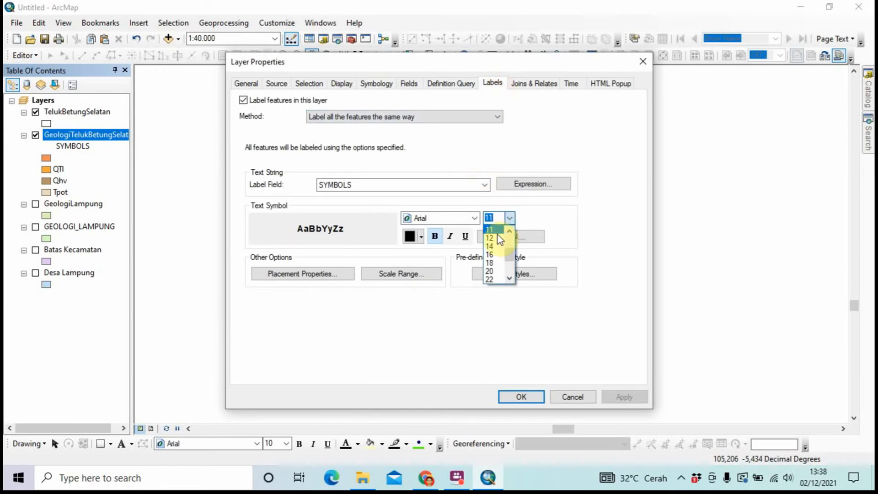
{"action": "left_click", "coordinate": [498, 238]}
{"action": "left_click", "coordinate": [510, 397]}
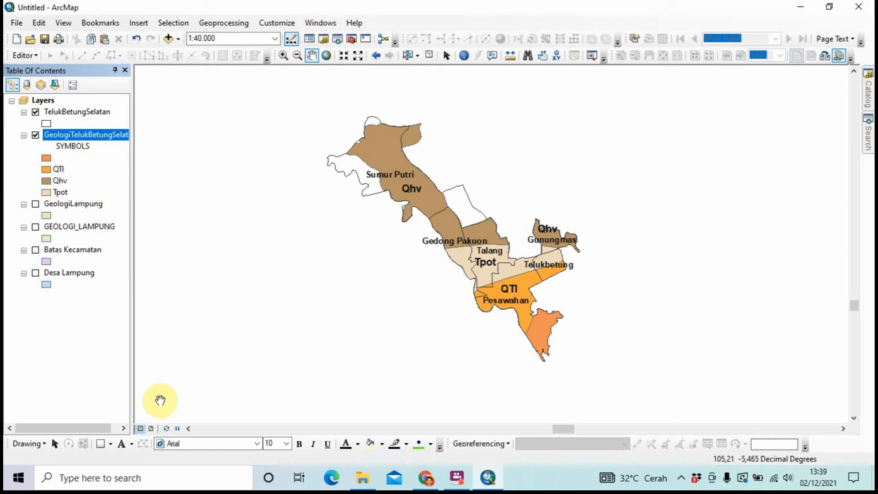
{"action": "left_click", "coordinate": [151, 429]}
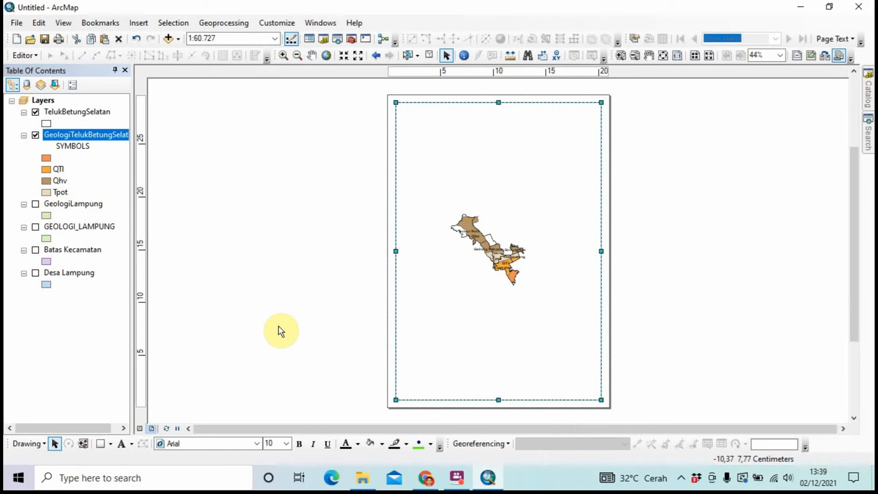
Set the page to Landscape with map elements scaling proportionally to page size
{"action": "left_click", "coordinate": [10, 23]}
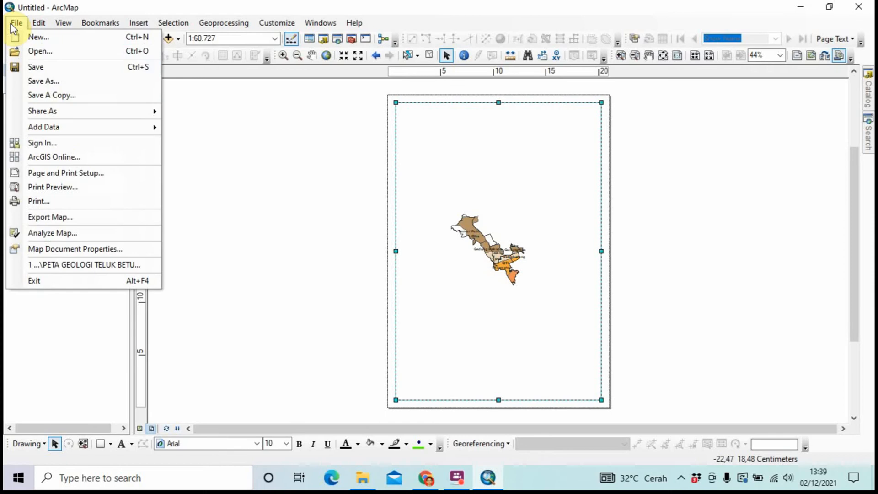
{"action": "left_click", "coordinate": [66, 168]}
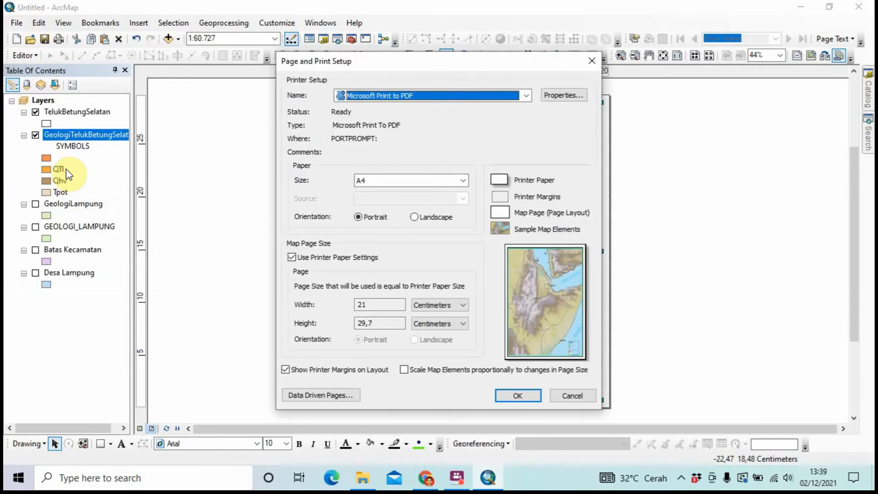
{"action": "left_click", "coordinate": [413, 217]}
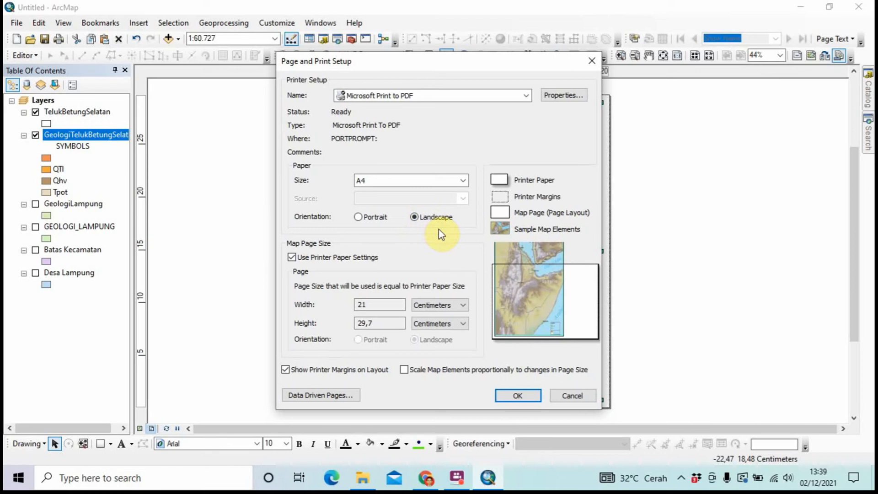
{"action": "left_click", "coordinate": [404, 370]}
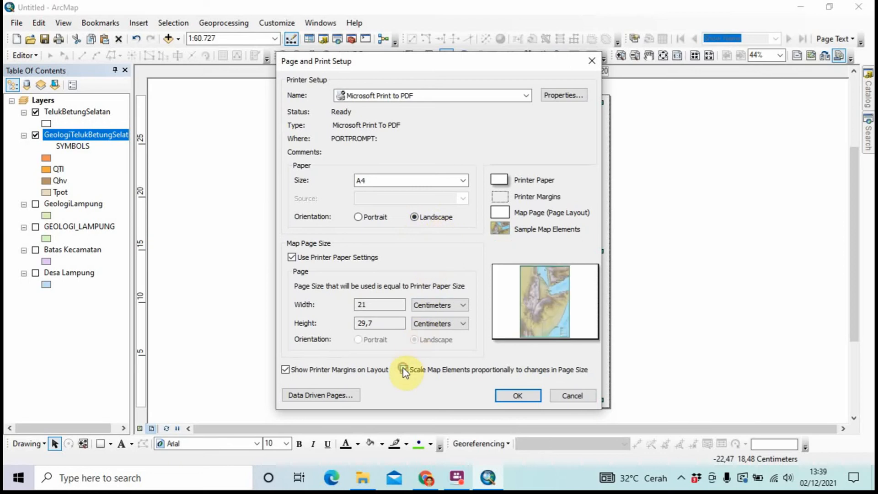
{"action": "left_click", "coordinate": [516, 396]}
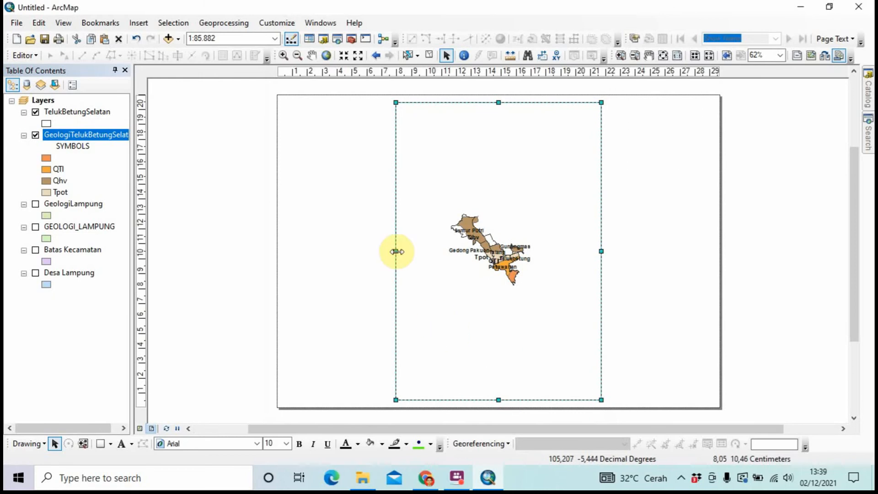
Widen the data frame to the page's left margin and zoom the map in to about 1:23.081
{"action": "left_click_drag", "start_coordinate": [396, 251], "coordinate": [288, 252]}
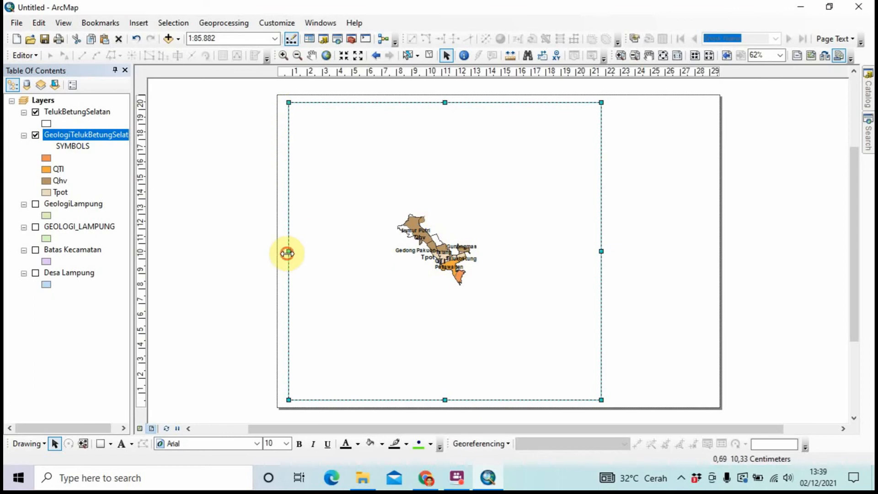
{"action": "left_click_drag", "start_coordinate": [287, 253], "coordinate": [286, 254]}
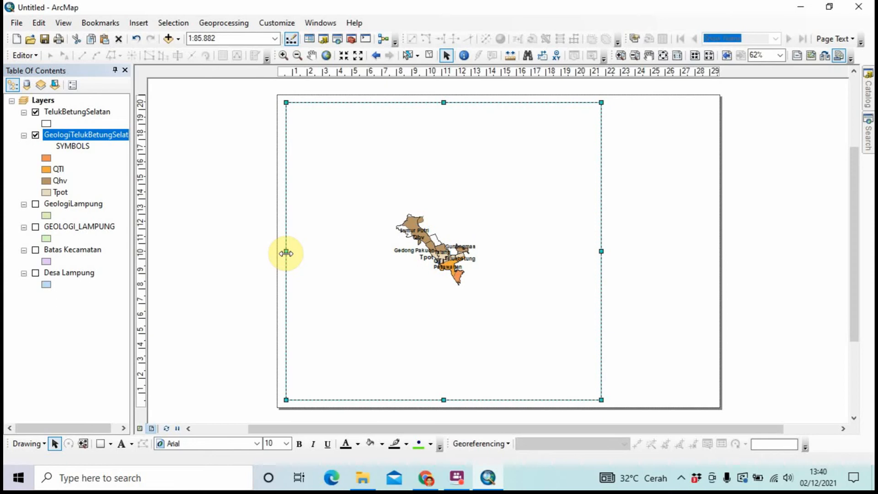
{"action": "left_click", "coordinate": [283, 55]}
{"action": "left_click_drag", "start_coordinate": [356, 192], "coordinate": [513, 341]}
{"action": "left_click_drag", "start_coordinate": [348, 120], "coordinate": [534, 304]}
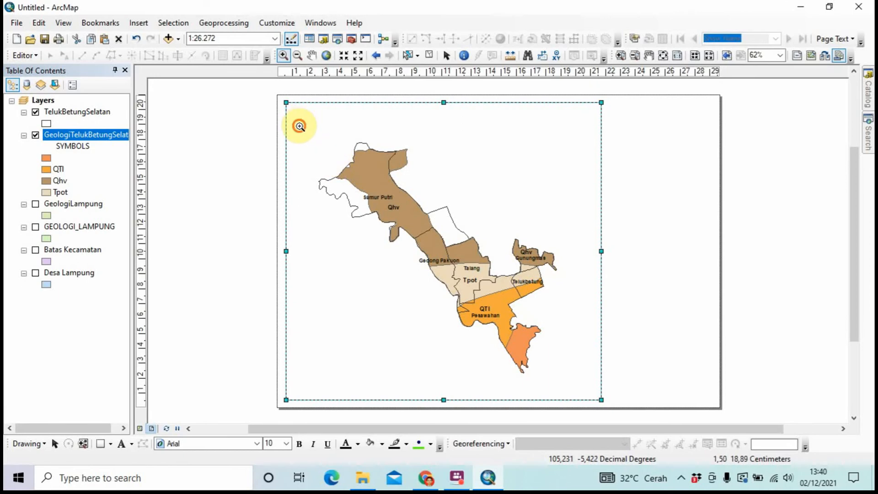
{"action": "left_click_drag", "start_coordinate": [299, 125], "coordinate": [574, 385]}
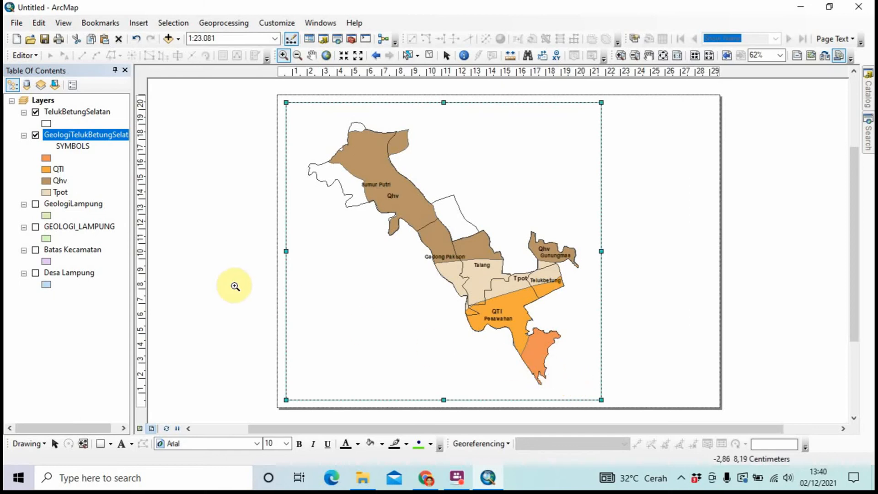
Set the geology layer's label colour to red so Qhv, QTl and Tpot show in red
{"action": "right_click", "coordinate": [91, 136]}
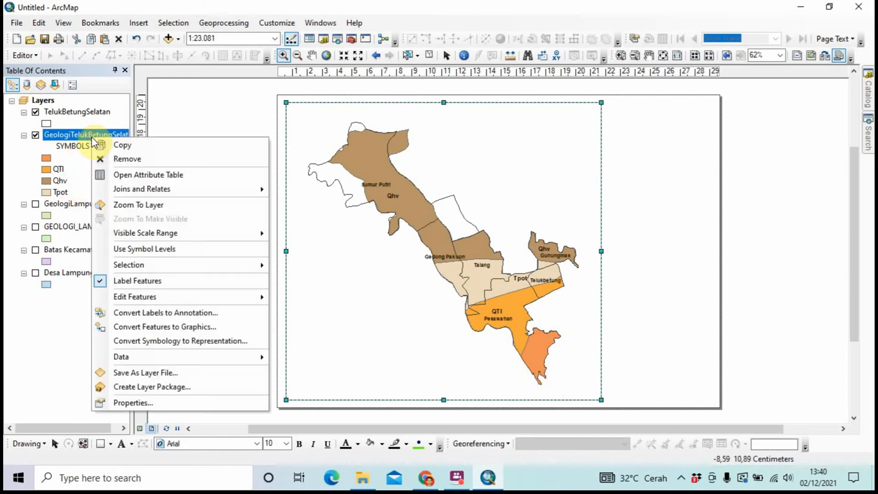
{"action": "left_click", "coordinate": [121, 402]}
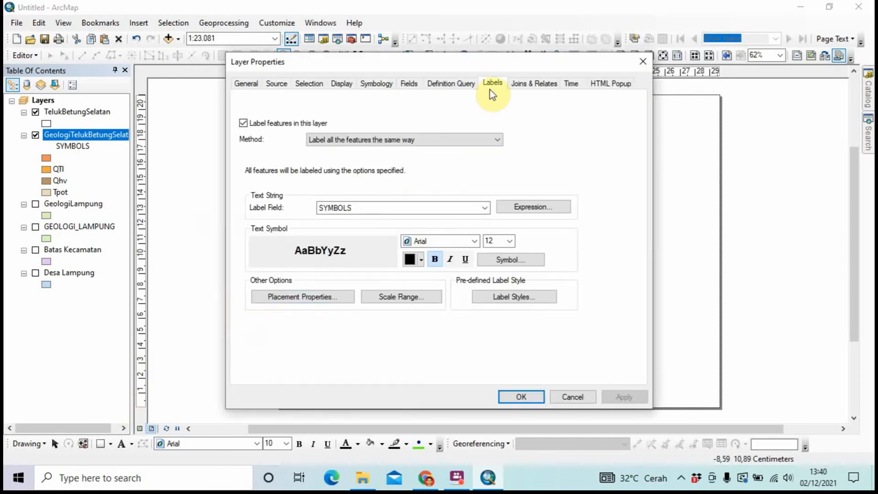
{"action": "left_click", "coordinate": [419, 260]}
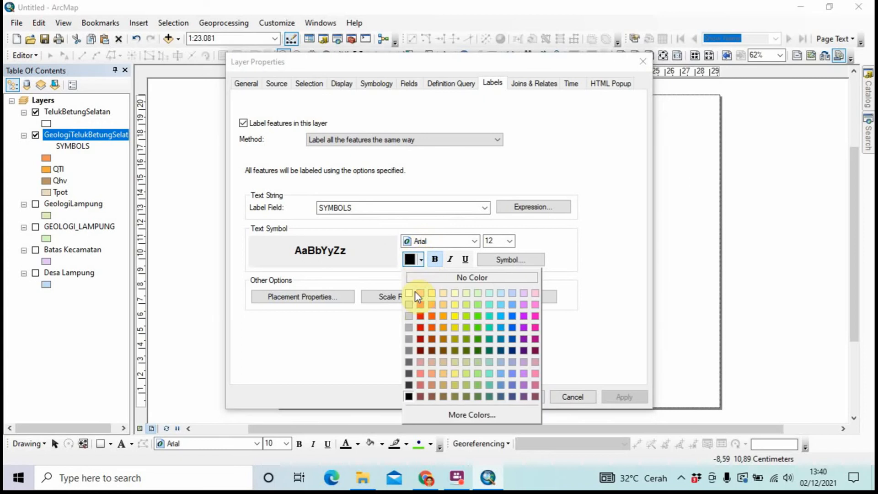
{"action": "left_click", "coordinate": [418, 320]}
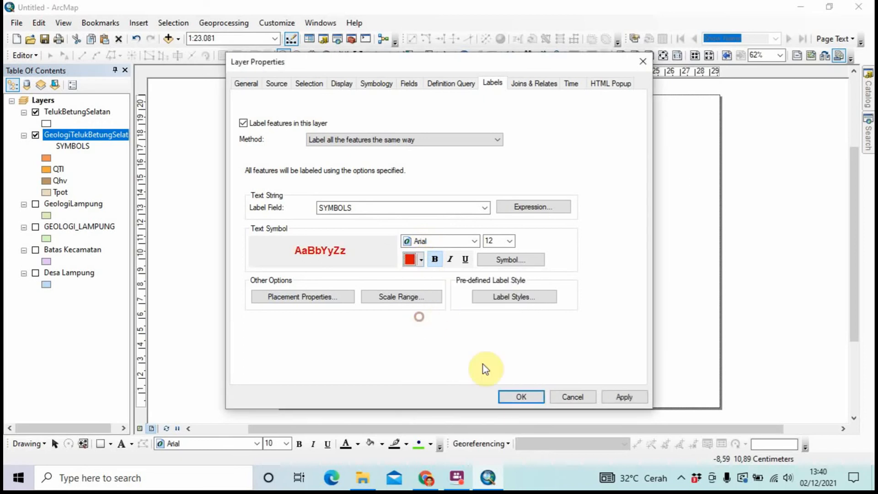
{"action": "left_click", "coordinate": [531, 398]}
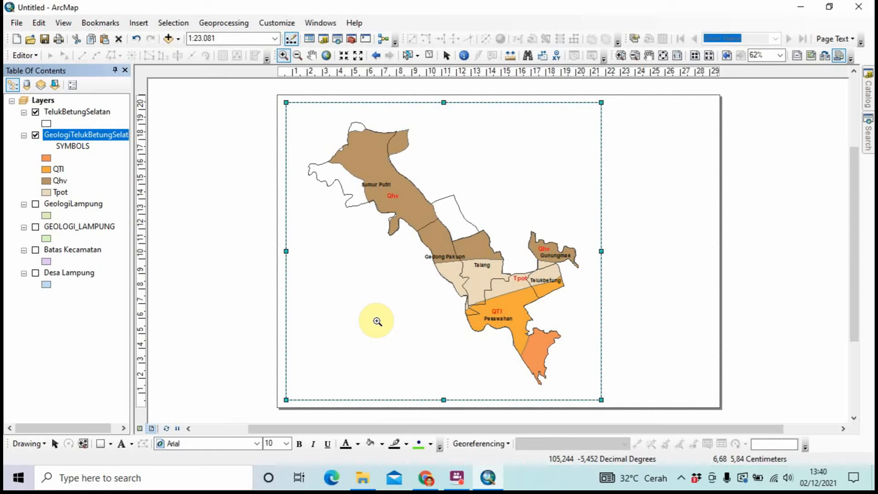
Change the geology layer's label font size to 16
{"action": "right_click", "coordinate": [96, 131]}
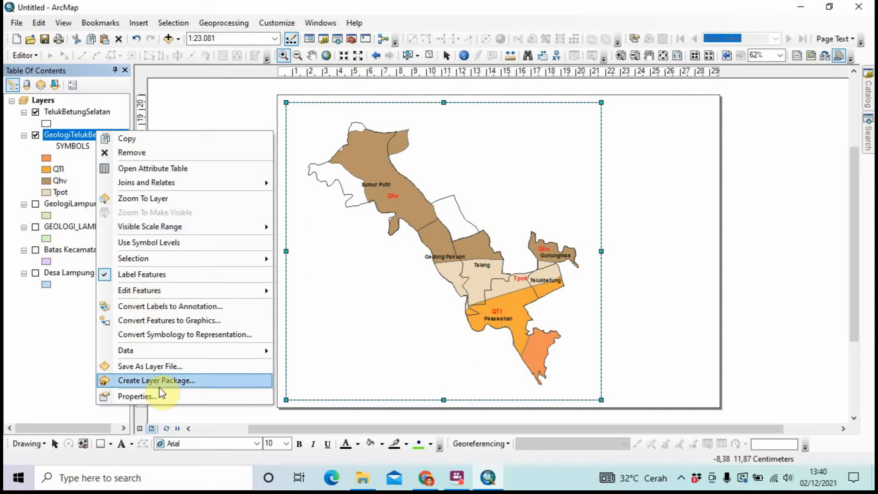
{"action": "left_click", "coordinate": [159, 397]}
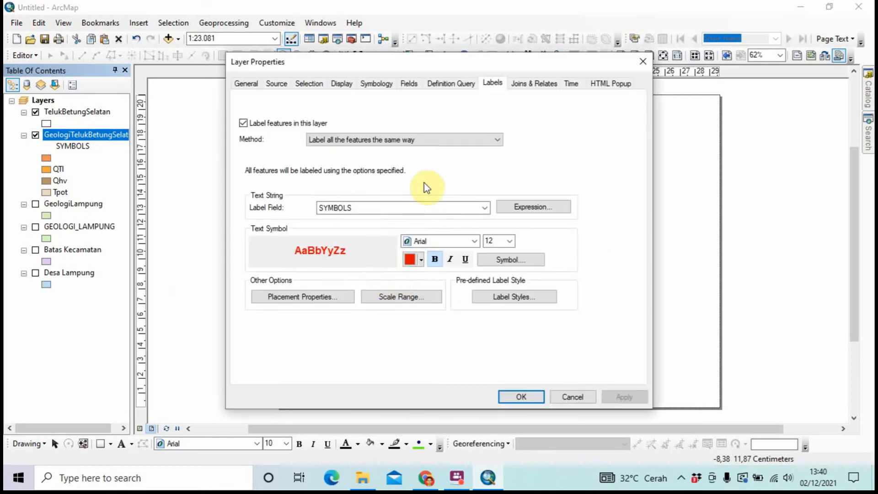
{"action": "left_click", "coordinate": [509, 241]}
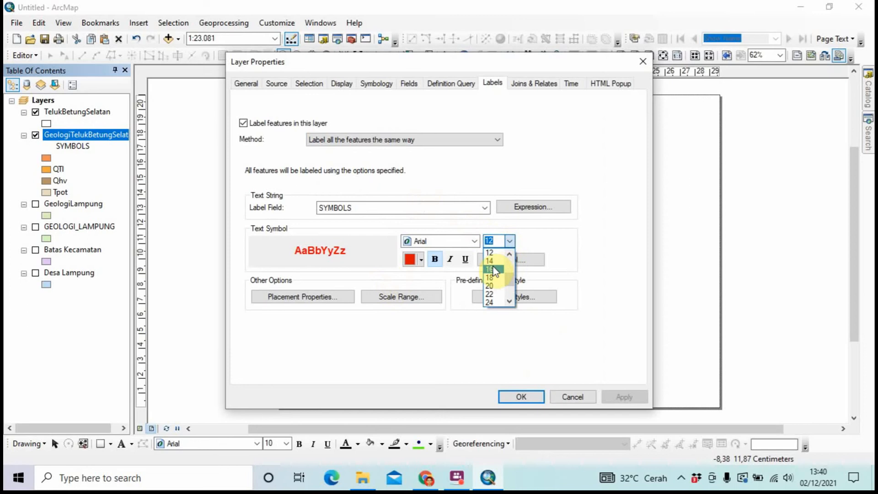
{"action": "left_click", "coordinate": [495, 274]}
{"action": "left_click", "coordinate": [520, 395]}
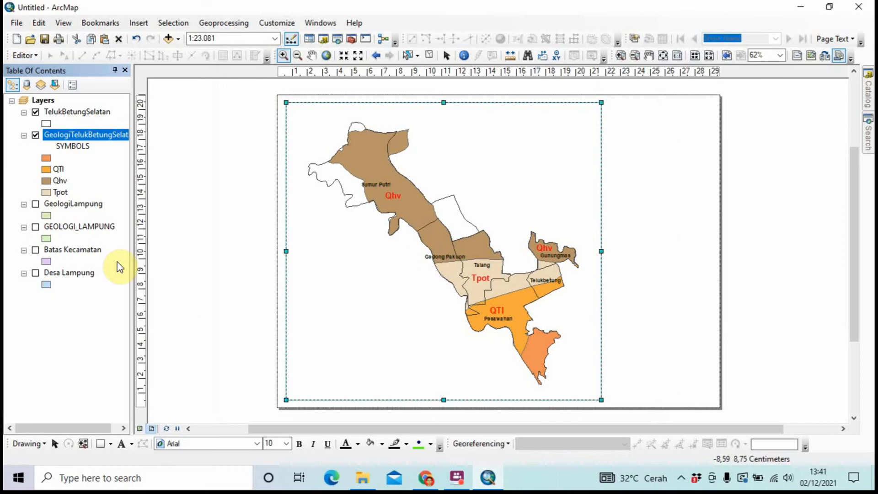
Pick a larger label font size for the TelukBetungSelatan layer's place names
{"action": "left_click", "coordinate": [78, 112], "text": "ctrl"}
{"action": "left_click", "coordinate": [78, 113]}
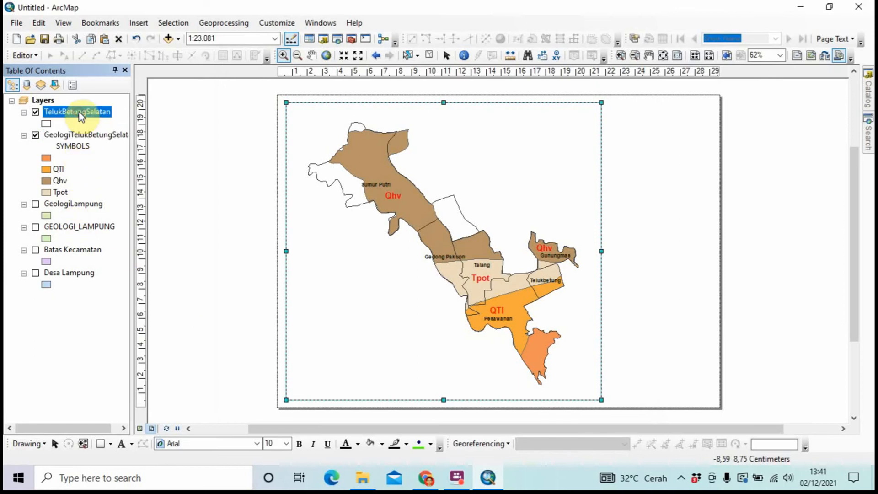
{"action": "right_click", "coordinate": [79, 114]}
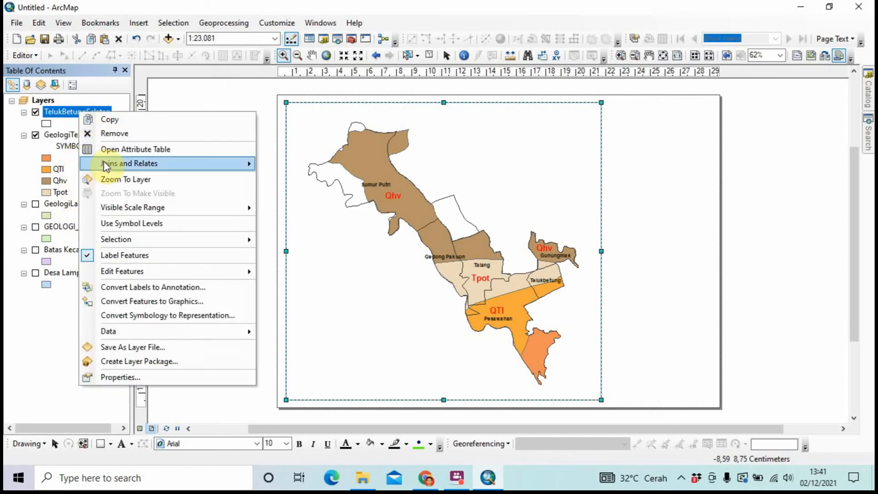
{"action": "left_click", "coordinate": [159, 381]}
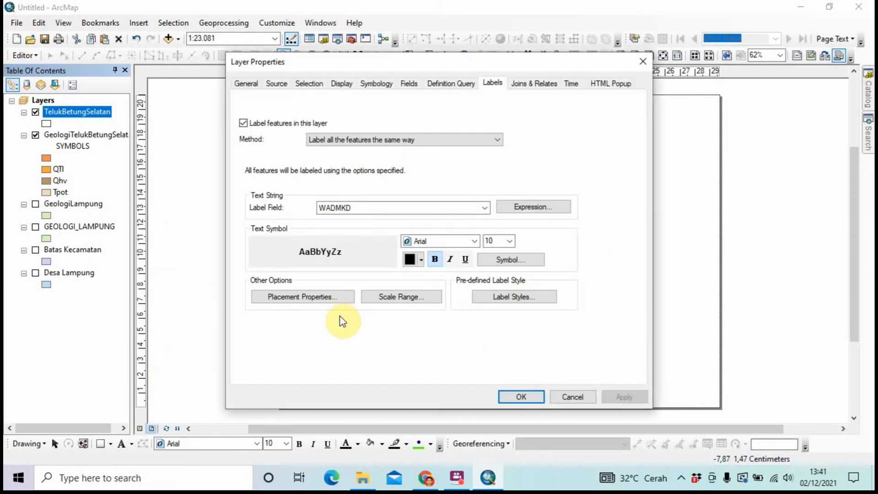
{"action": "left_click", "coordinate": [512, 241]}
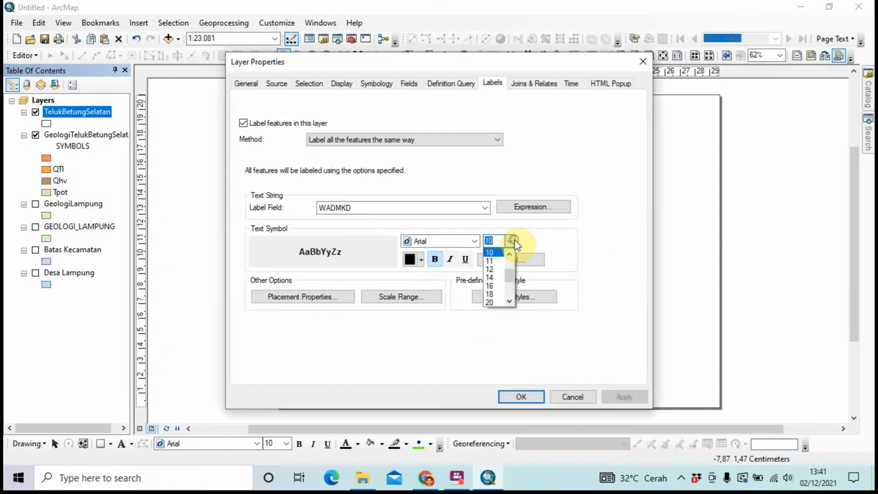
{"action": "left_click", "coordinate": [491, 278]}
{"action": "left_click", "coordinate": [521, 396]}
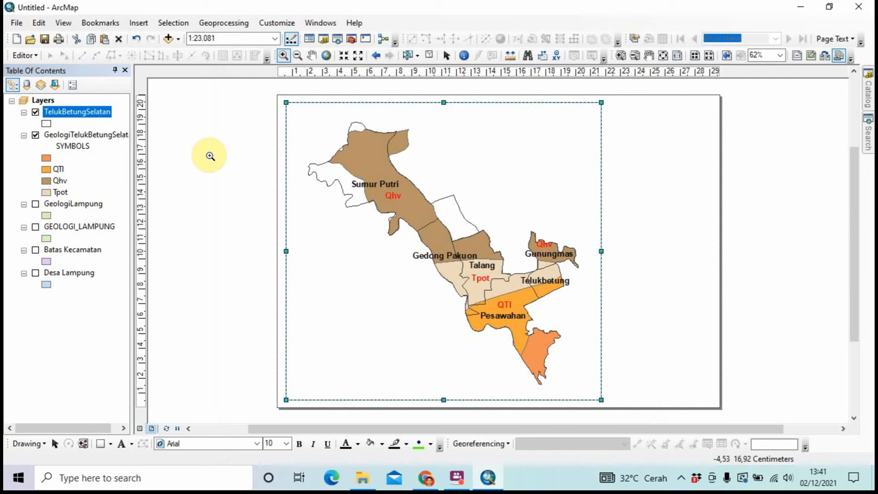
Draw a narrow side-panel rectangle to the right of the map frame
{"action": "left_click", "coordinate": [102, 446]}
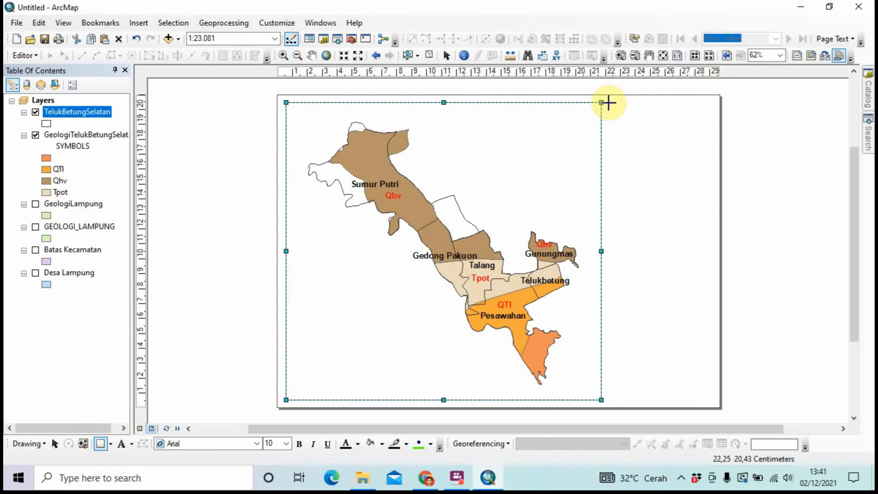
{"action": "left_click_drag", "start_coordinate": [607, 103], "coordinate": [713, 401]}
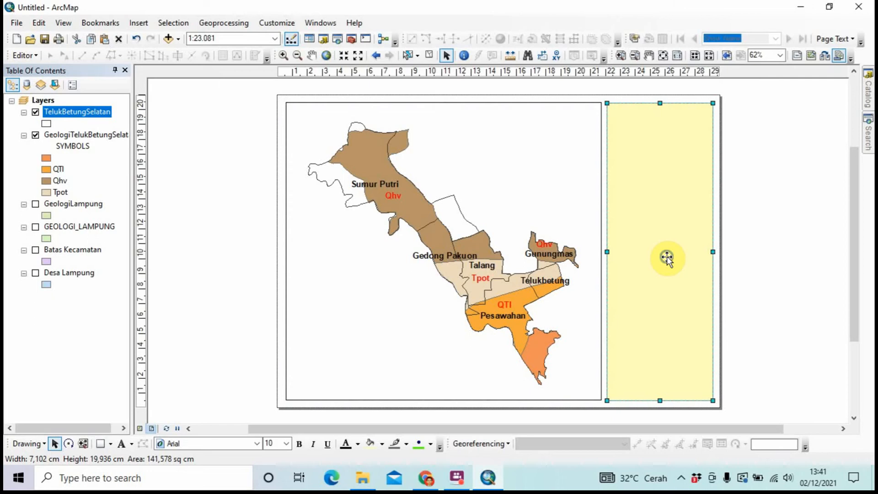
{"action": "right_click", "coordinate": [667, 257]}
{"action": "left_click", "coordinate": [679, 249]}
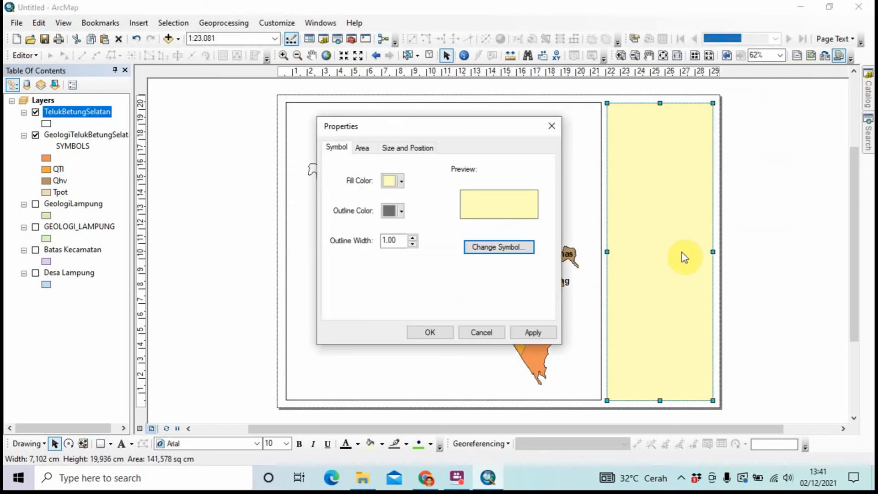
Give the side panel no fill and a black outline, then deselect it
{"action": "left_click", "coordinate": [400, 182]}
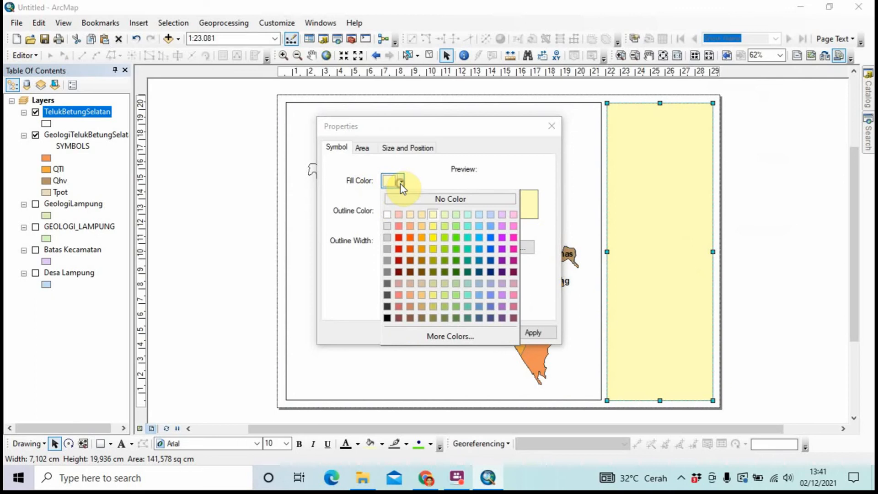
{"action": "left_click", "coordinate": [389, 213]}
{"action": "left_click", "coordinate": [398, 211]}
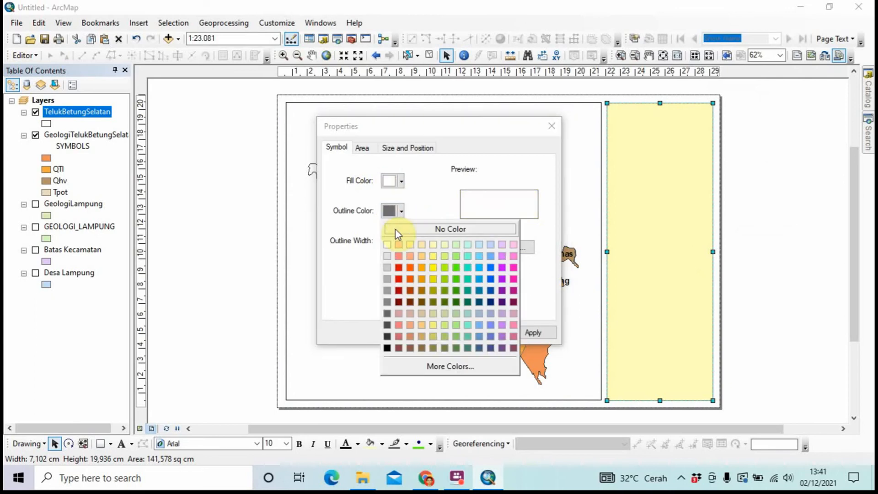
{"action": "left_click", "coordinate": [395, 185]}
{"action": "left_click", "coordinate": [401, 182]}
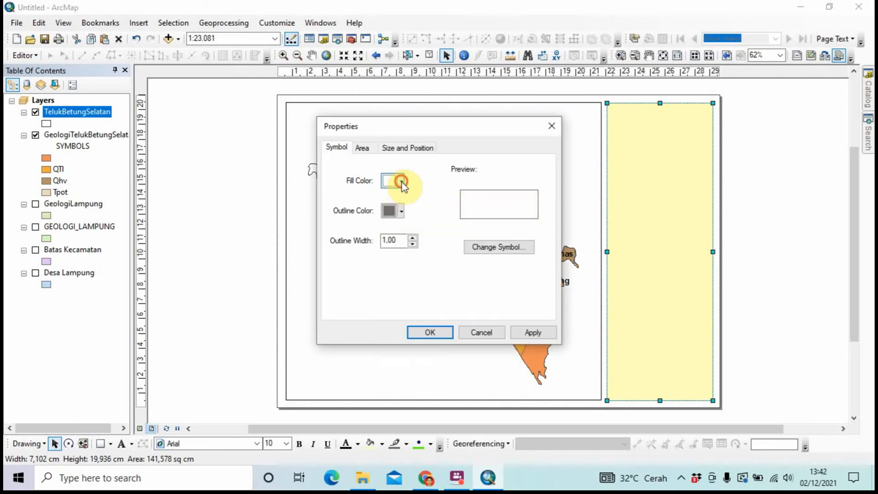
{"action": "left_click", "coordinate": [412, 200]}
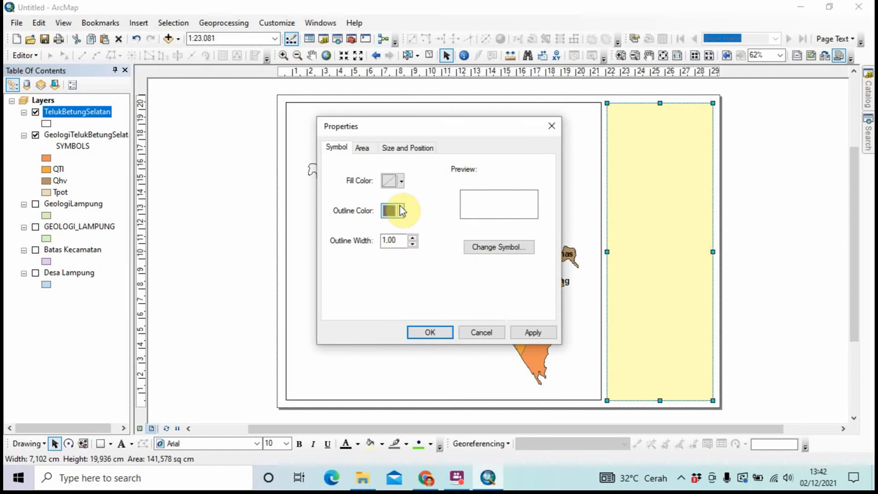
{"action": "left_click", "coordinate": [402, 211]}
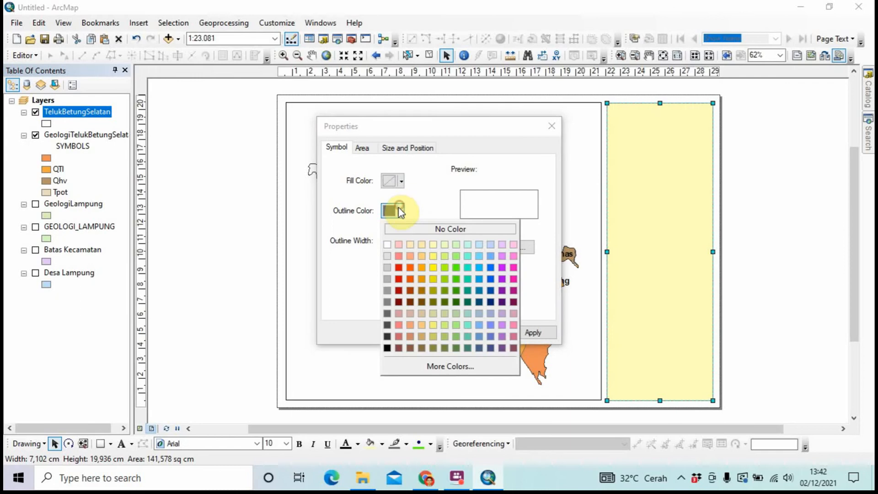
{"action": "left_click", "coordinate": [388, 349]}
{"action": "left_click", "coordinate": [426, 331]}
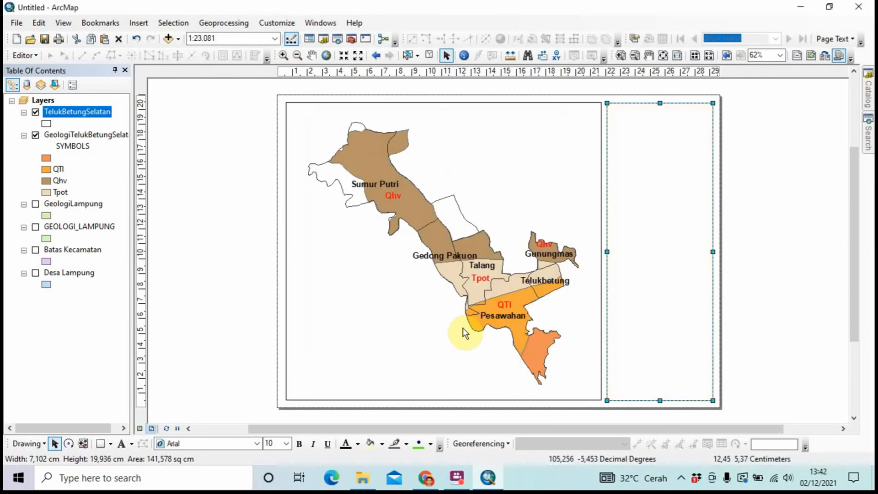
{"action": "left_click", "coordinate": [800, 317]}
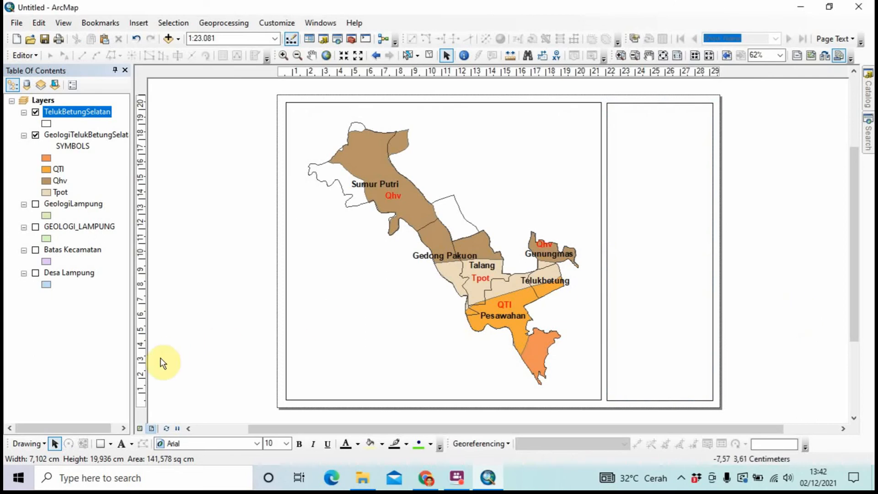
{"action": "left_click", "coordinate": [101, 444]}
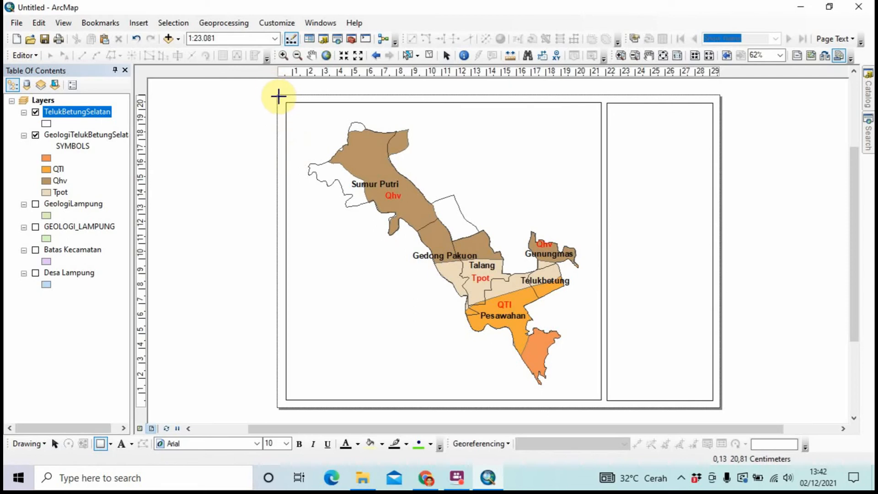
Draw an outer border rectangle around map frame and side panel with no fill and black outline
{"action": "mouse_move", "coordinate": [277, 95]}
{"action": "left_mouse_down"}
{"action": "mouse_move", "coordinate": [366, 194]}
{"action": "mouse_move", "coordinate": [609, 386]}
{"action": "mouse_move", "coordinate": [721, 406]}
{"action": "left_mouse_up"}
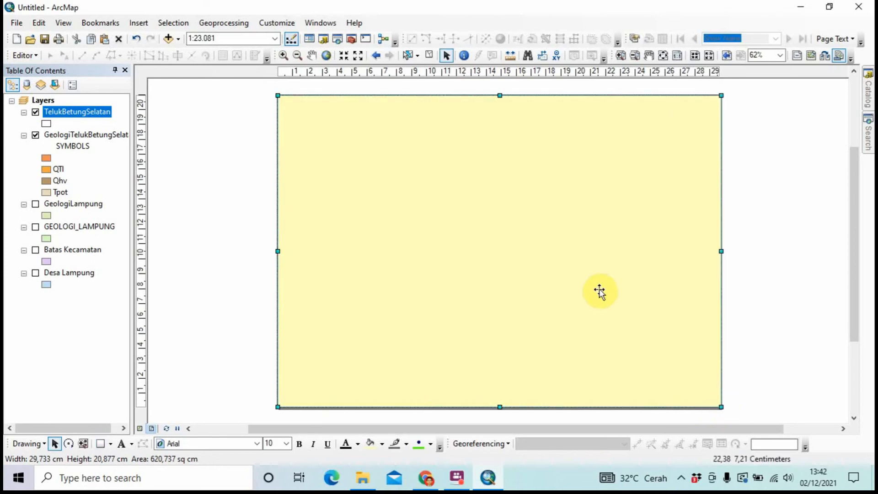
{"action": "right_click", "coordinate": [600, 292]}
{"action": "left_click", "coordinate": [615, 287]}
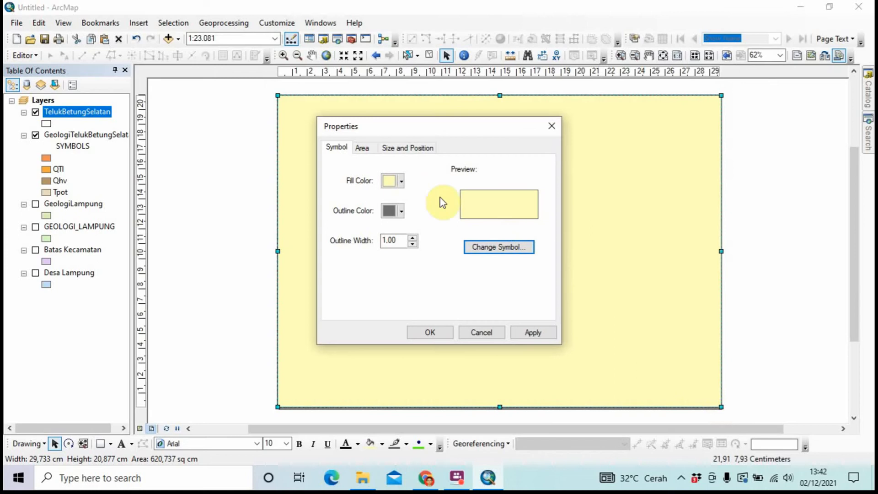
{"action": "left_click", "coordinate": [389, 182]}
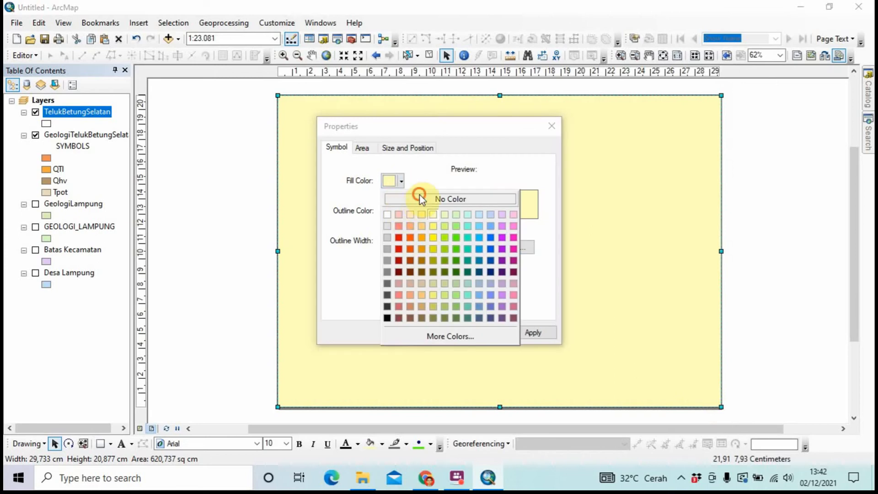
{"action": "left_click", "coordinate": [420, 199]}
{"action": "left_click", "coordinate": [401, 211]}
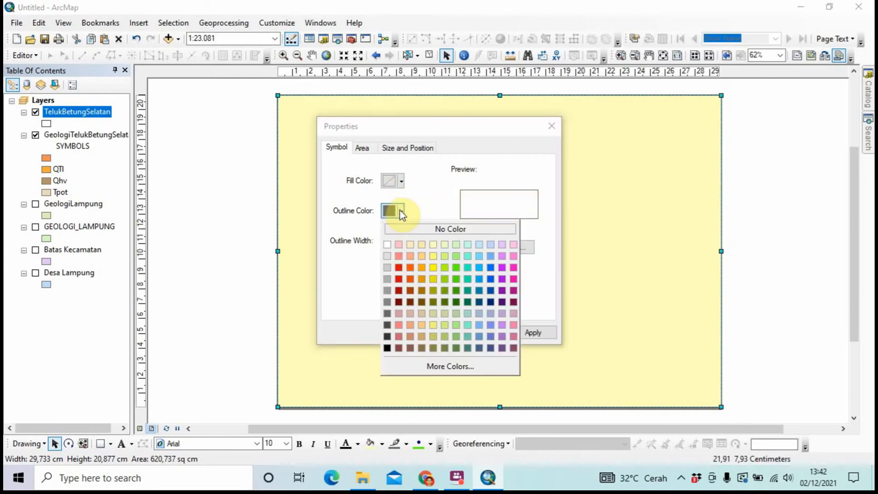
{"action": "left_click", "coordinate": [387, 347]}
{"action": "left_click", "coordinate": [432, 334]}
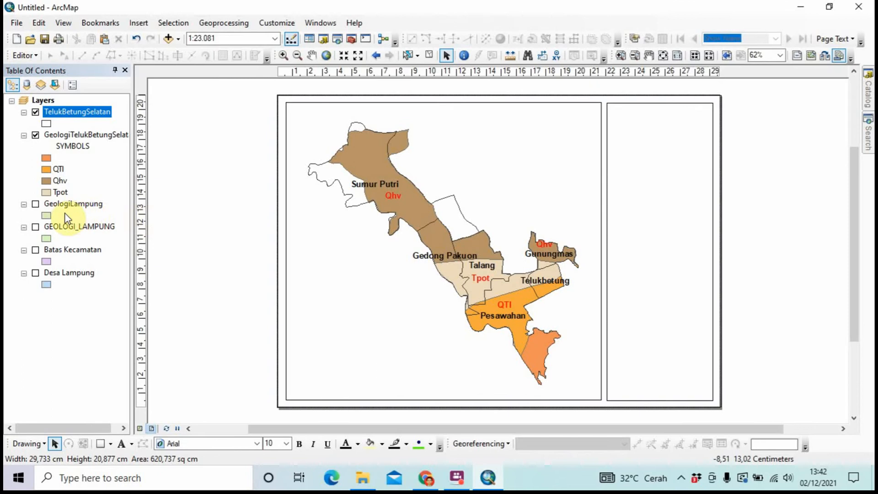
Turn on Batas Kecamatan and label its districts by KECAMATAN at size 14
{"action": "left_click", "coordinate": [35, 250]}
{"action": "right_click", "coordinate": [52, 250]}
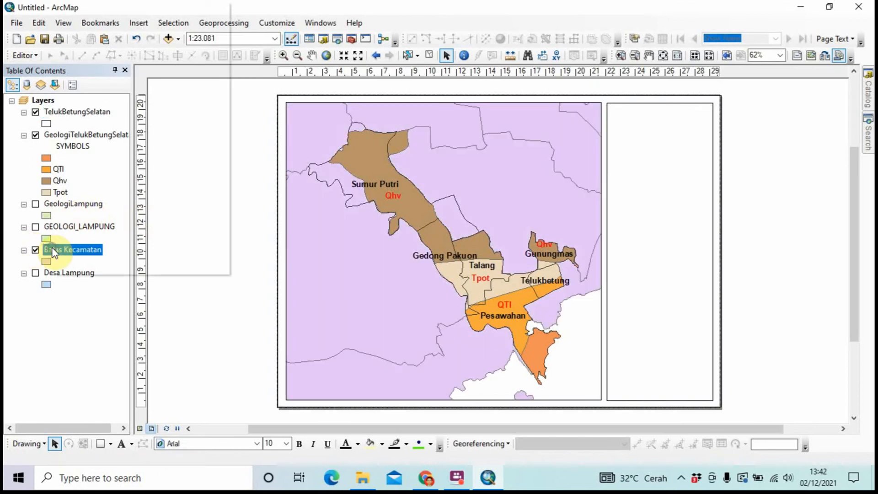
{"action": "left_click", "coordinate": [78, 265]}
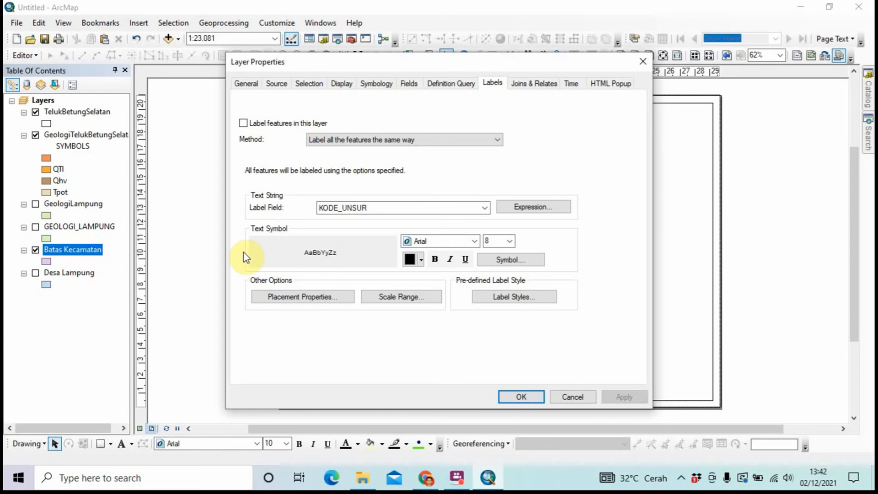
{"action": "left_click", "coordinate": [379, 85]}
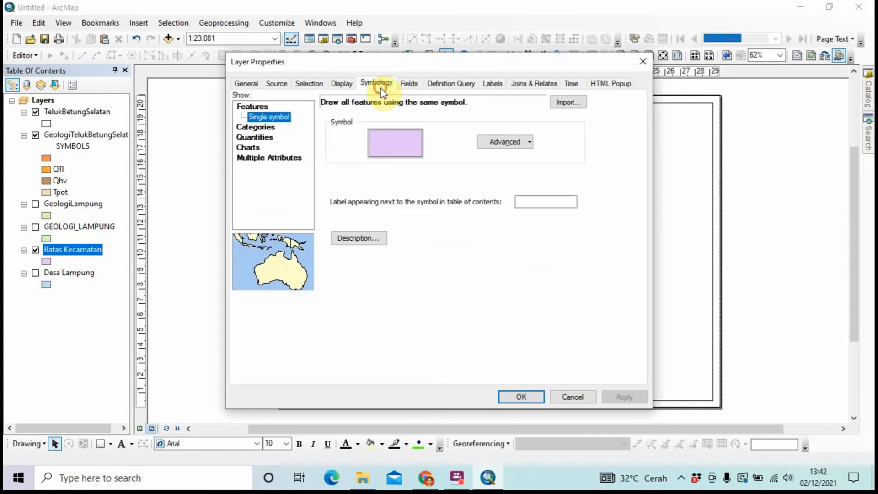
{"action": "left_click", "coordinate": [492, 85]}
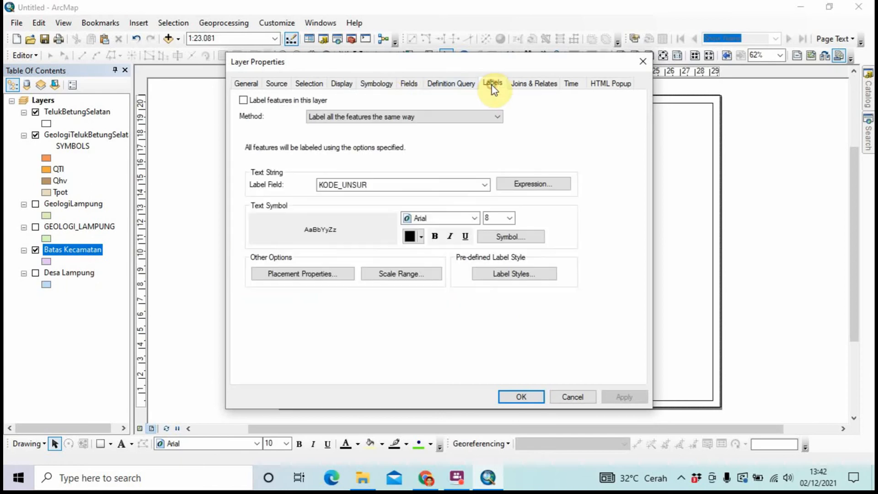
{"action": "left_click", "coordinate": [452, 186]}
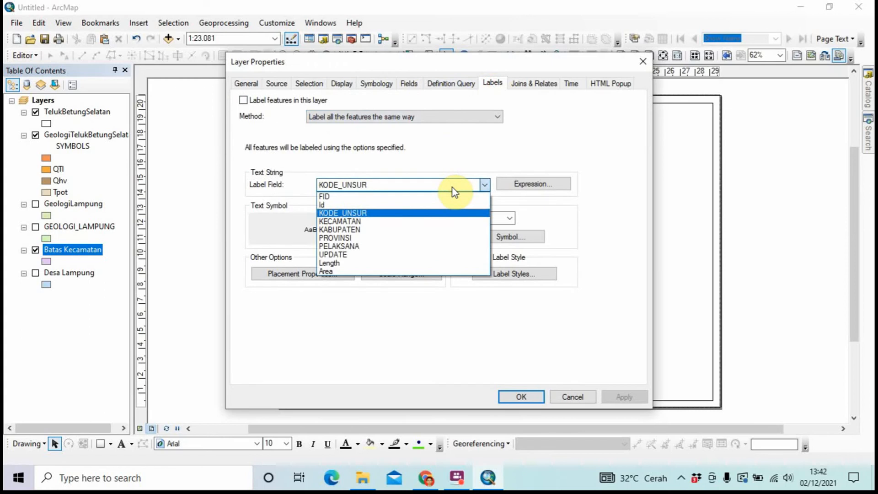
{"action": "left_click", "coordinate": [424, 229]}
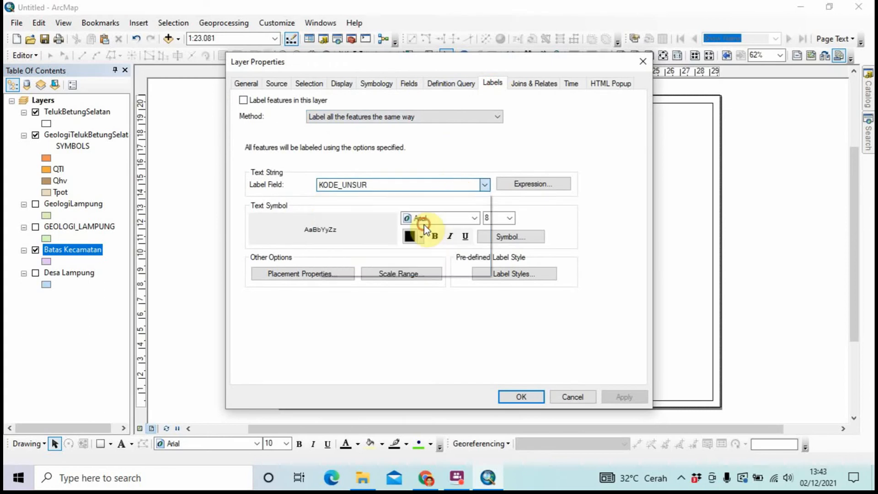
{"action": "left_click", "coordinate": [243, 99]}
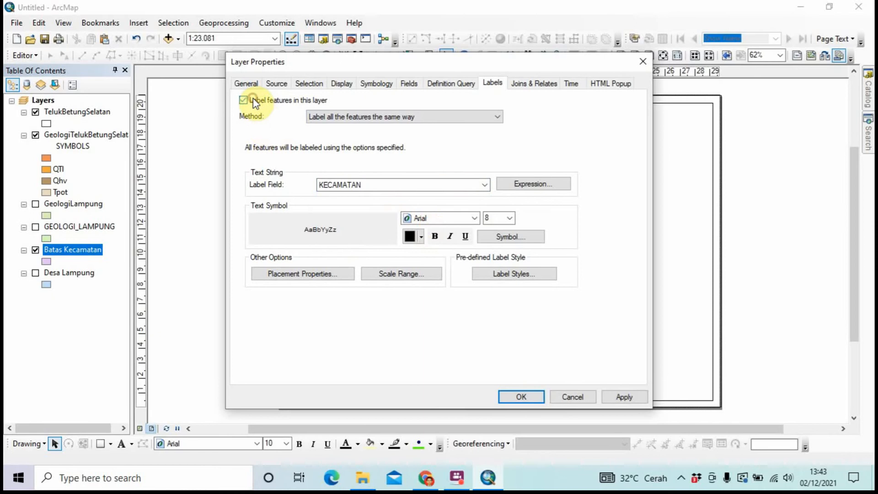
{"action": "left_click", "coordinate": [509, 218]}
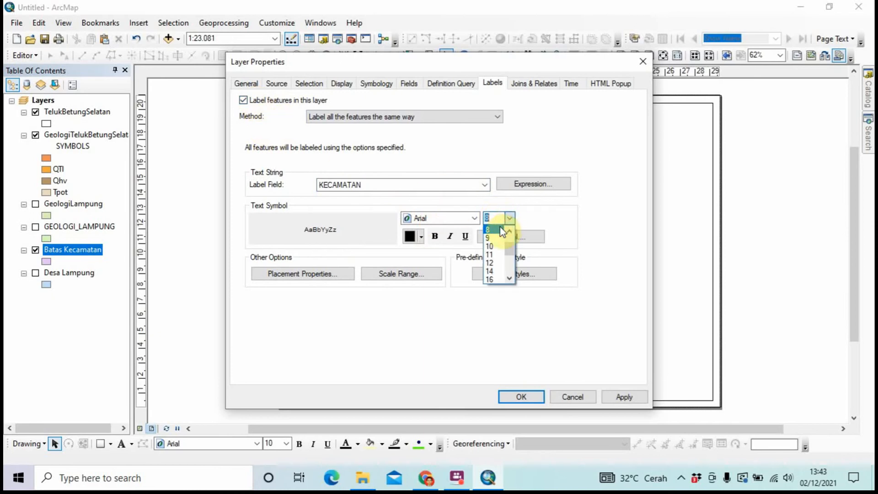
{"action": "left_click", "coordinate": [496, 264]}
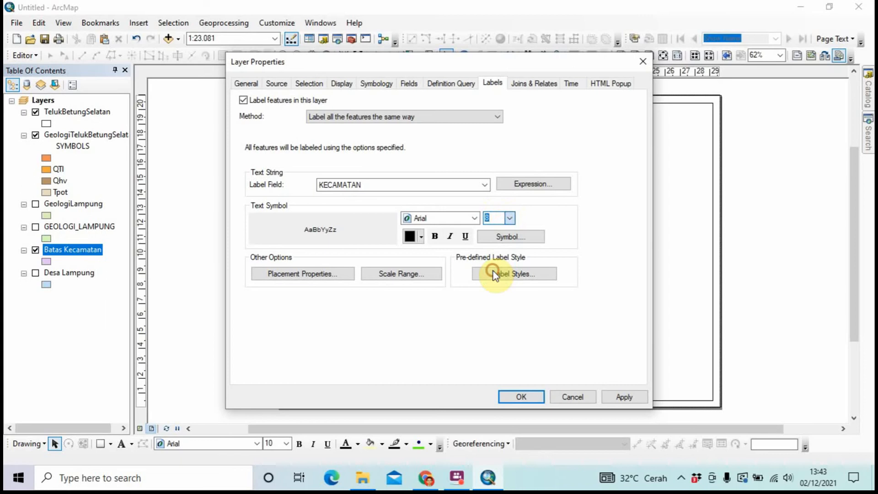
{"action": "left_click", "coordinate": [512, 395]}
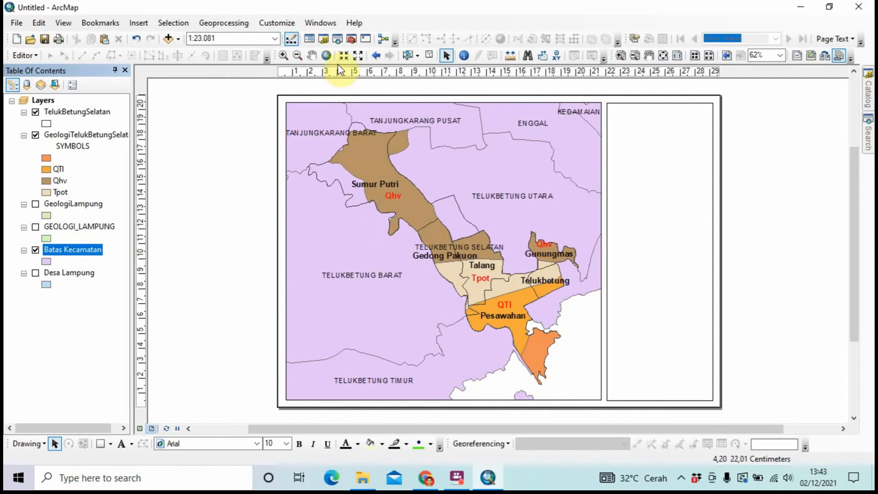
Zoom the map out to 1:25.000 and pan it to centre Telukbetung Selatan in the frame
{"action": "left_click", "coordinate": [297, 56]}
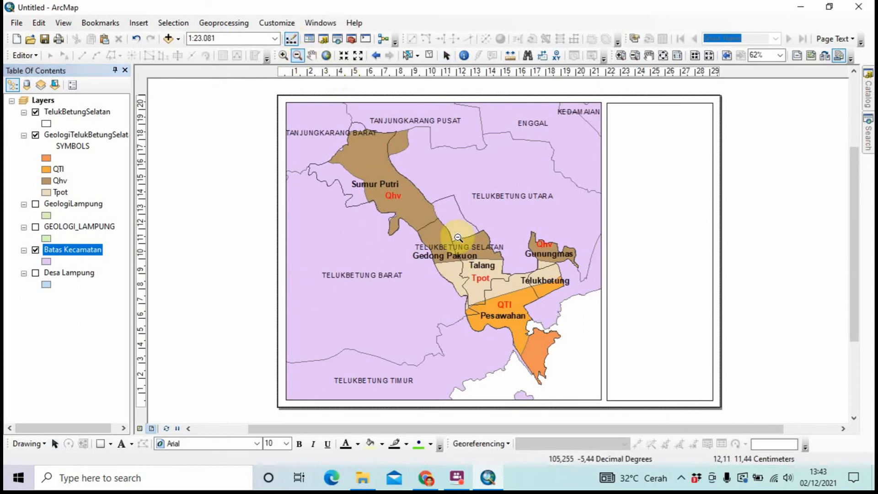
{"action": "left_click", "coordinate": [447, 234]}
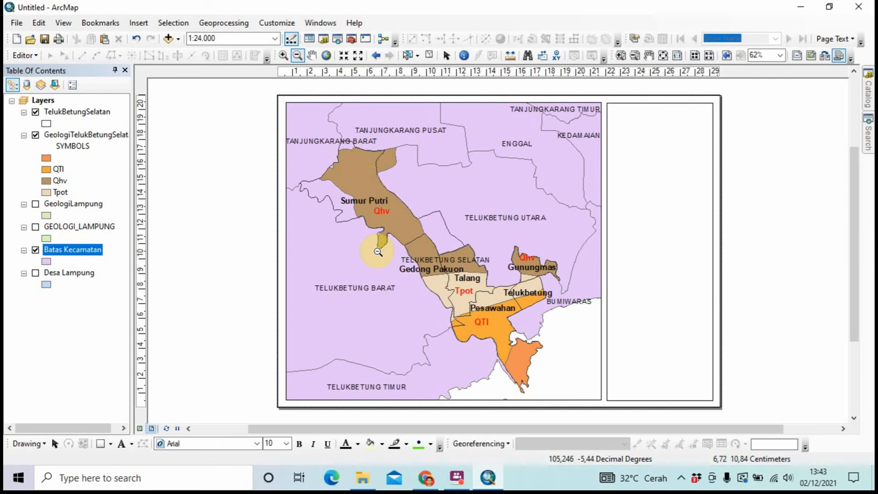
{"action": "left_click", "coordinate": [378, 252]}
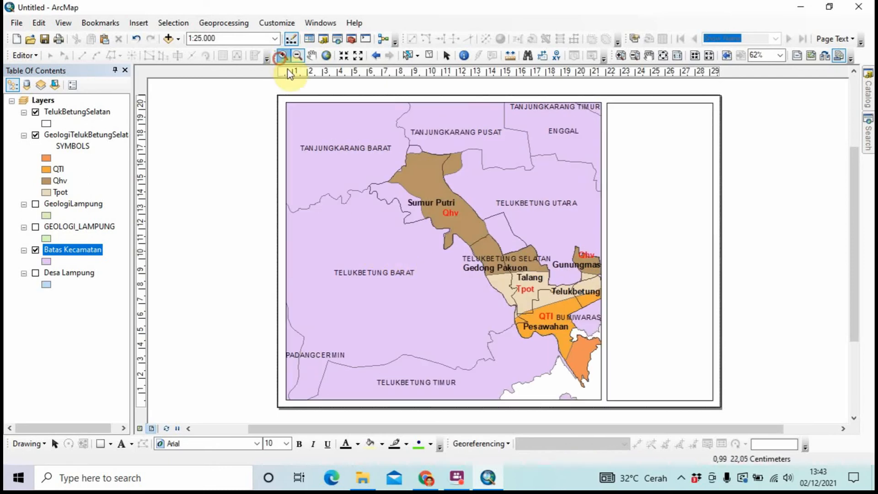
{"action": "left_click", "coordinate": [283, 55]}
{"action": "left_click", "coordinate": [311, 55]}
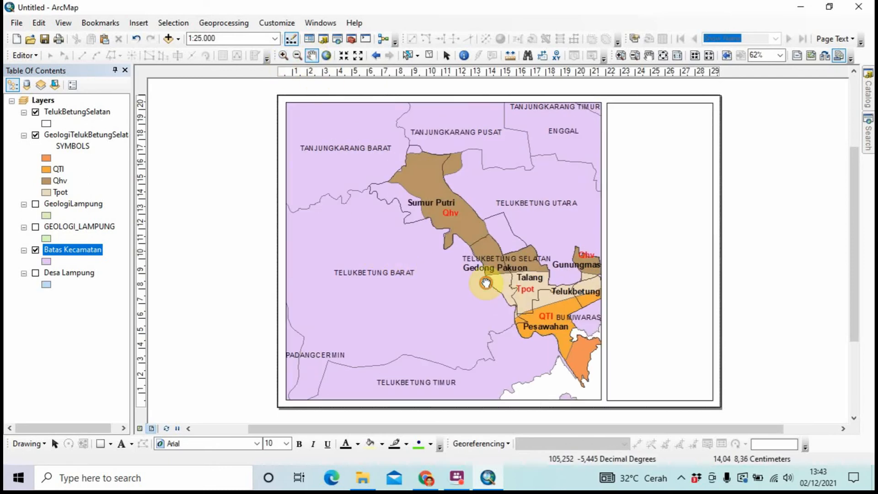
{"action": "left_click_drag", "start_coordinate": [486, 283], "coordinate": [429, 274]}
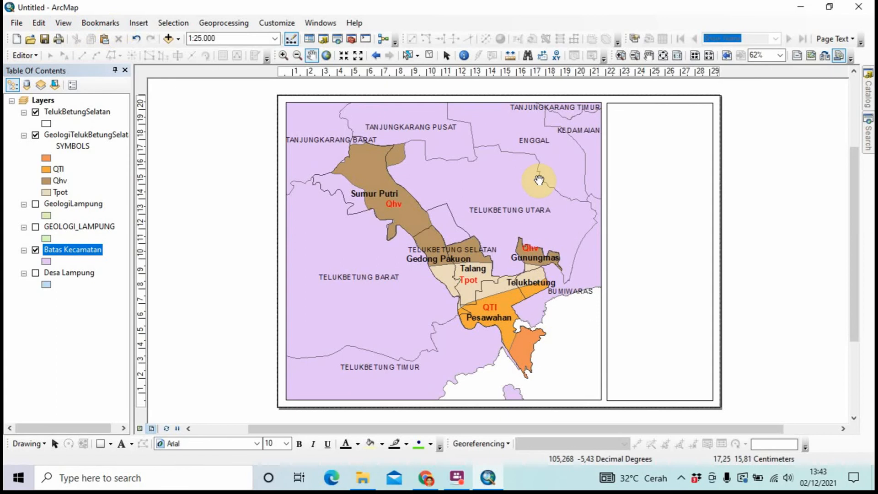
{"action": "scroll", "coordinate": [540, 180], "scroll_direction": "up", "scroll_amount": 1}
{"action": "scroll", "coordinate": [540, 180], "scroll_direction": "up", "scroll_amount": 2}
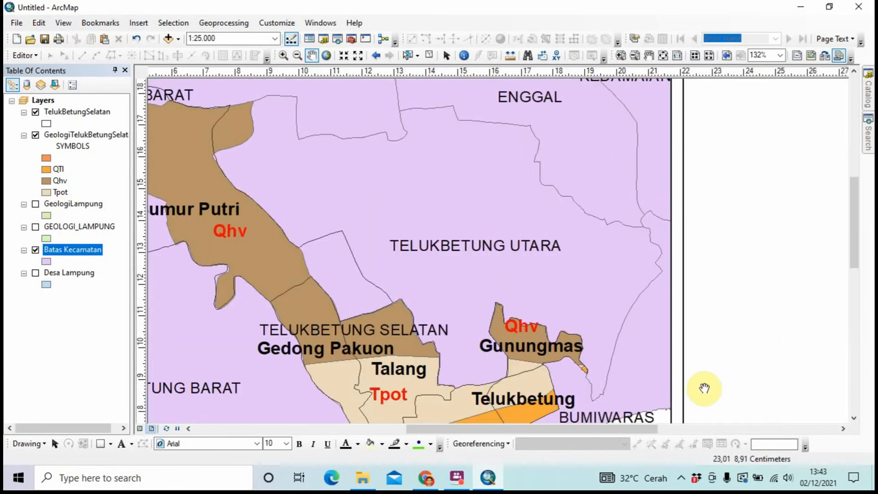
{"action": "left_click_drag", "start_coordinate": [613, 429], "coordinate": [752, 436]}
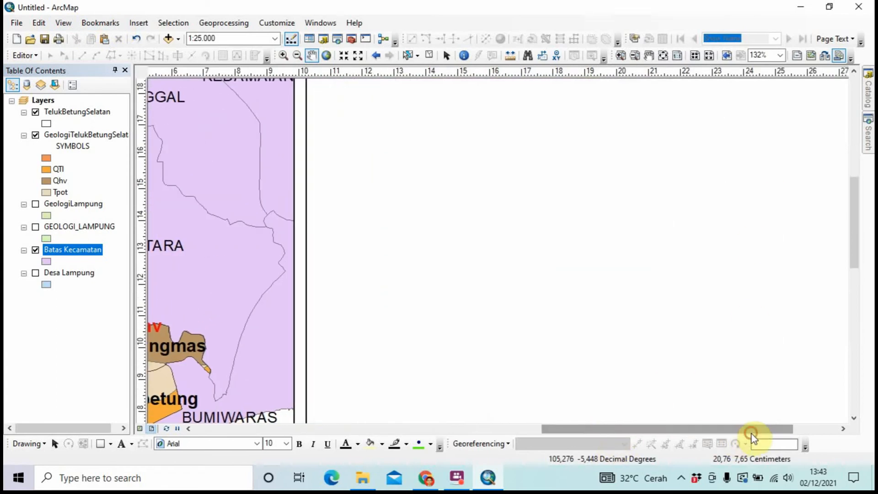
Insert a placeholder 'Text' element into the side panel from the Insert menu
{"action": "left_click", "coordinate": [138, 23]}
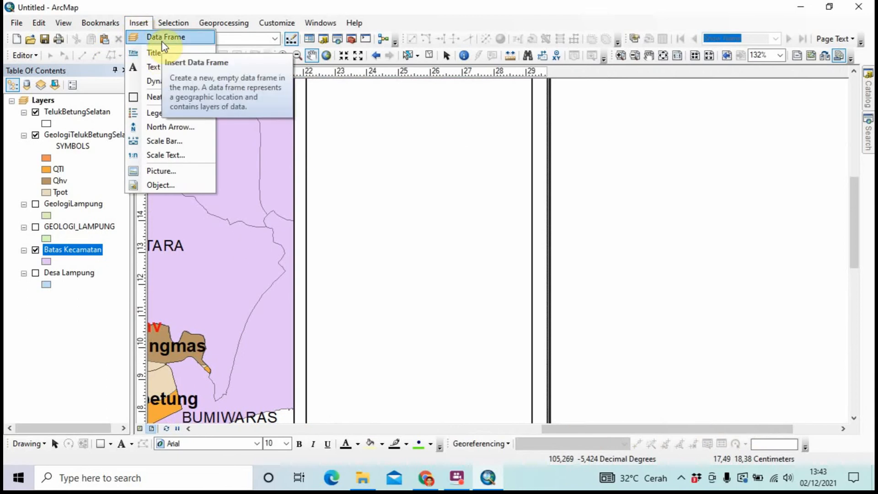
{"action": "left_click", "coordinate": [164, 67]}
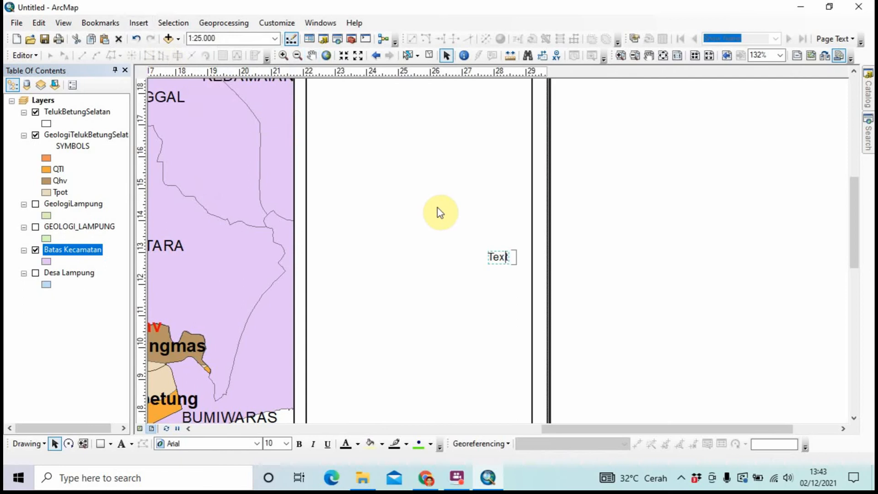
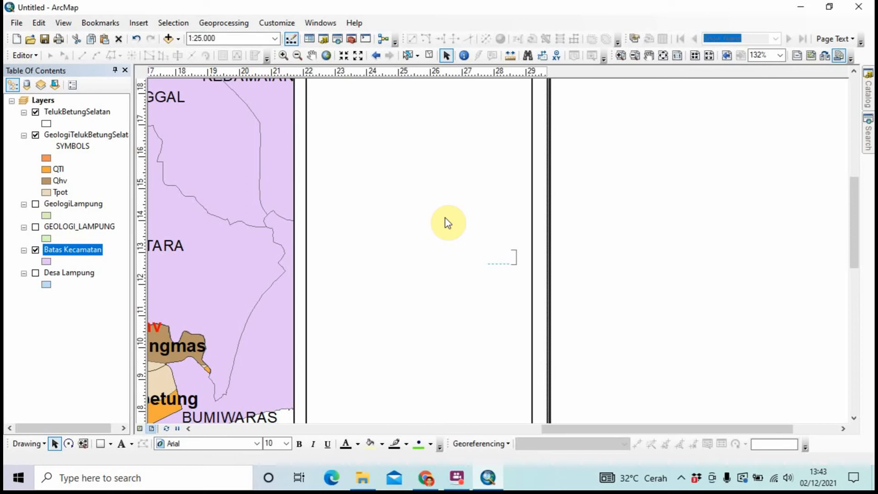
Enter the capitalised title 'PETA GEOLOGI KECAMATAN TELUK BETUNG SELATAN KOTA BANDAR LAMPUNG' in the new text box
{"action": "key", "text": "Caps_Lock"}
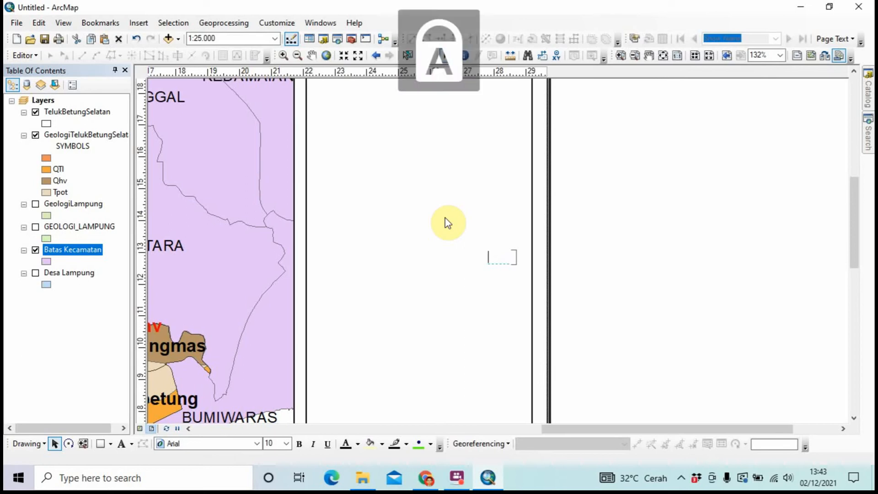
{"action": "type", "text": "P"}
{"action": "key", "text": "Caps_Lock"}
{"action": "key", "text": "Caps_Lock"}
{"action": "type", "text": "ETA GEO"}
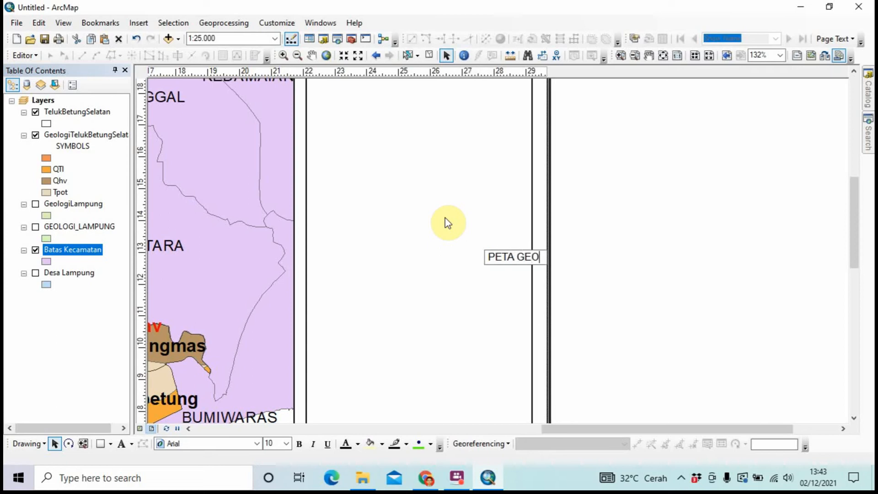
{"action": "type", "text": "LO"}
{"action": "type", "text": "GI KECAMATA"}
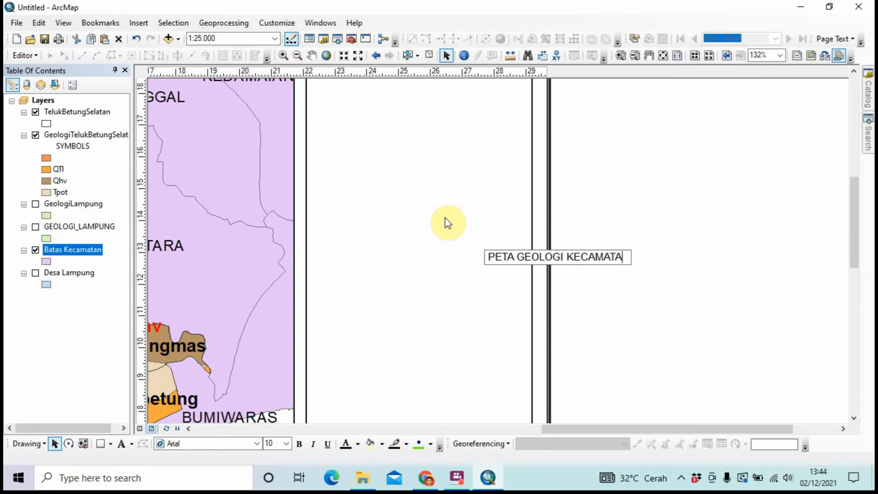
{"action": "type", "text": "N TELUK"}
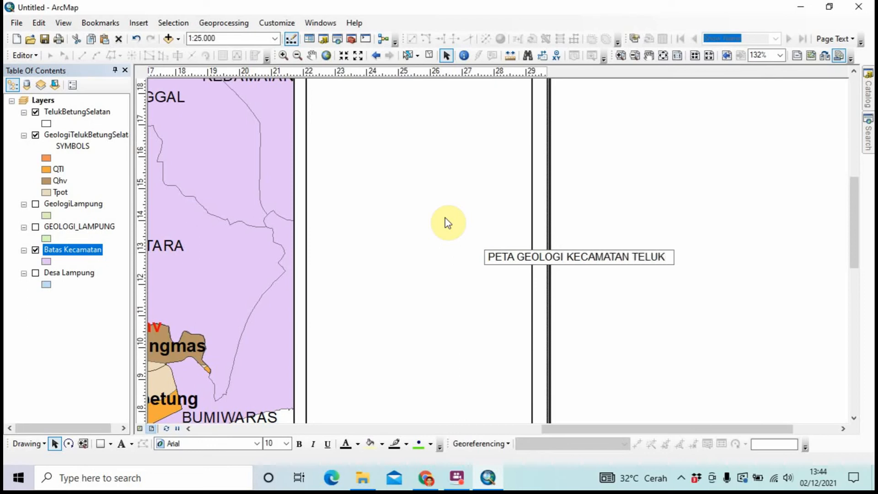
{"action": "type", "text": " BETUNG SE"}
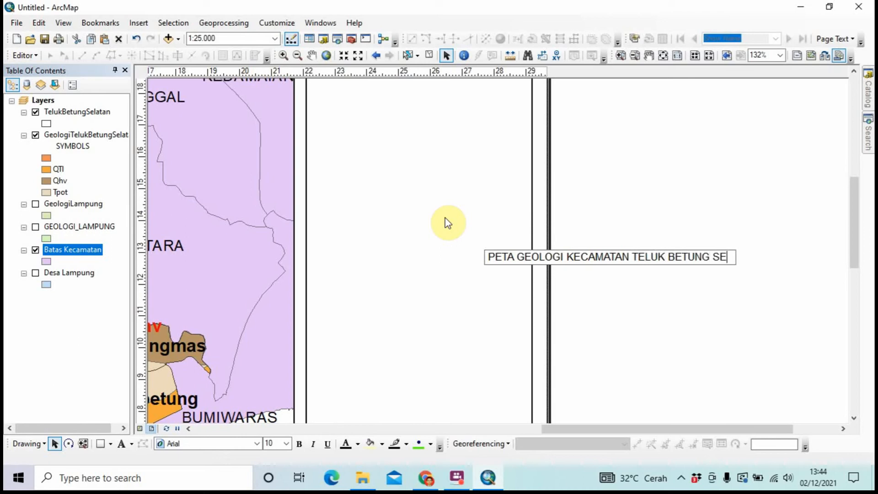
{"action": "type", "text": "LATAN K"}
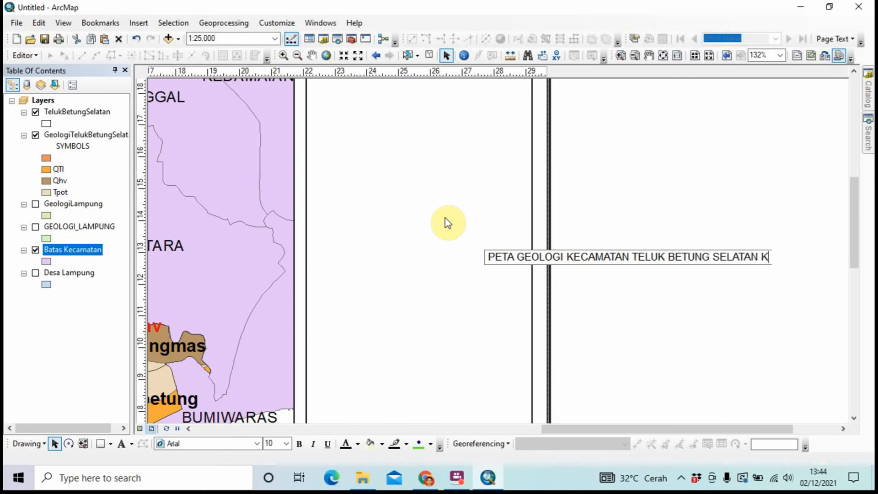
{"action": "type", "text": "OTA BANDAR LA"}
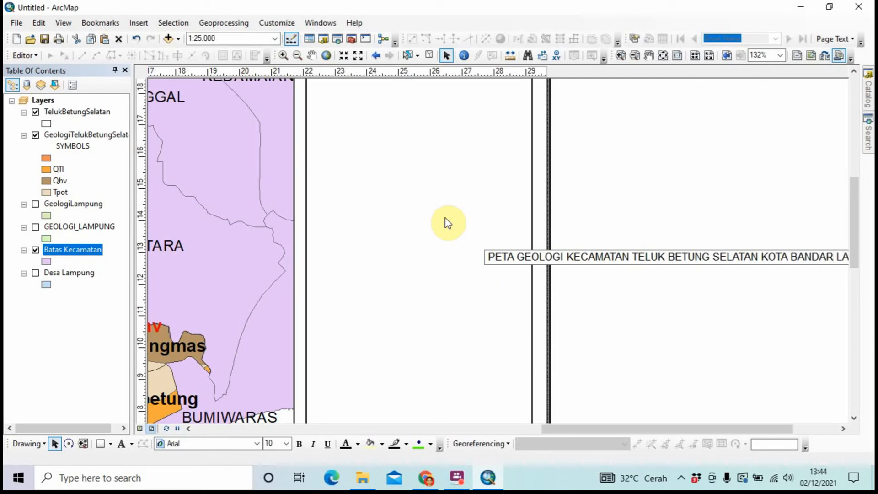
{"action": "key", "text": "Return"}
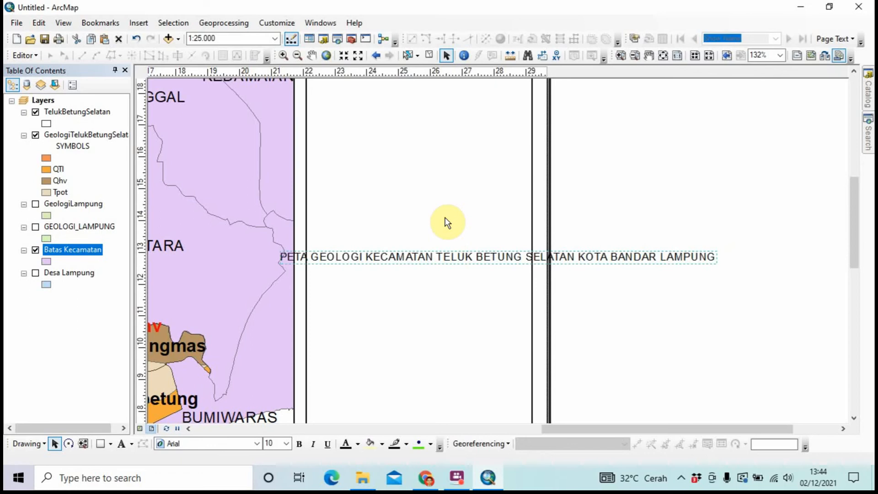
Break the title into three lines: PETA GEOLOGI / KECAMATAN TELUK BETUNG SELATAN / KOTA BANDAR LAMPUNG
{"action": "right_click", "coordinate": [449, 256]}
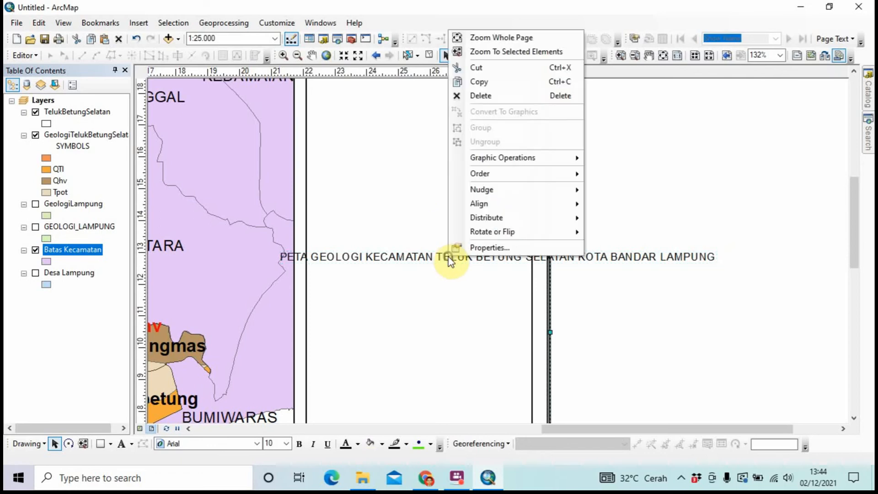
{"action": "left_click", "coordinate": [589, 256]}
{"action": "right_click", "coordinate": [590, 256]}
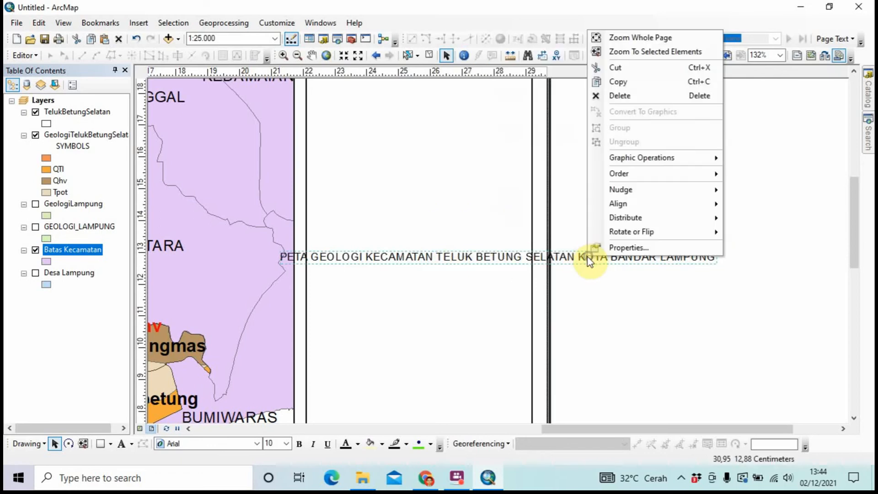
{"action": "left_click", "coordinate": [608, 255]}
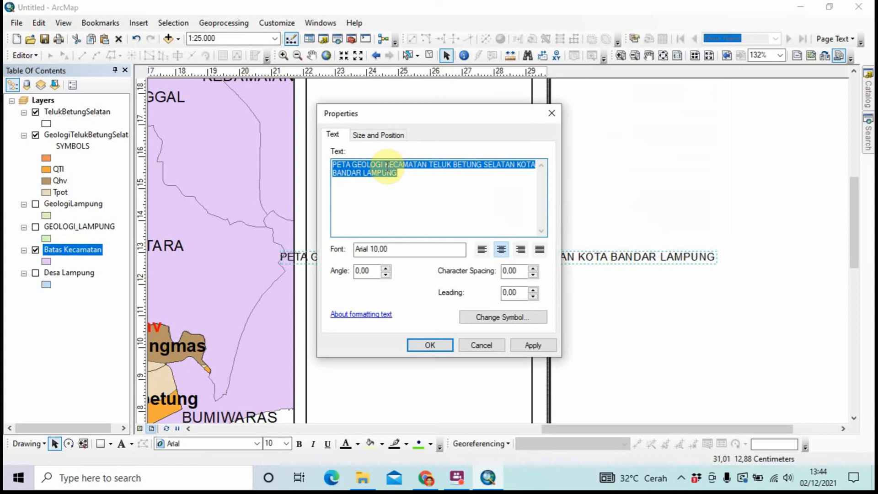
{"action": "left_click", "coordinate": [387, 167]}
{"action": "key", "text": "Return"}
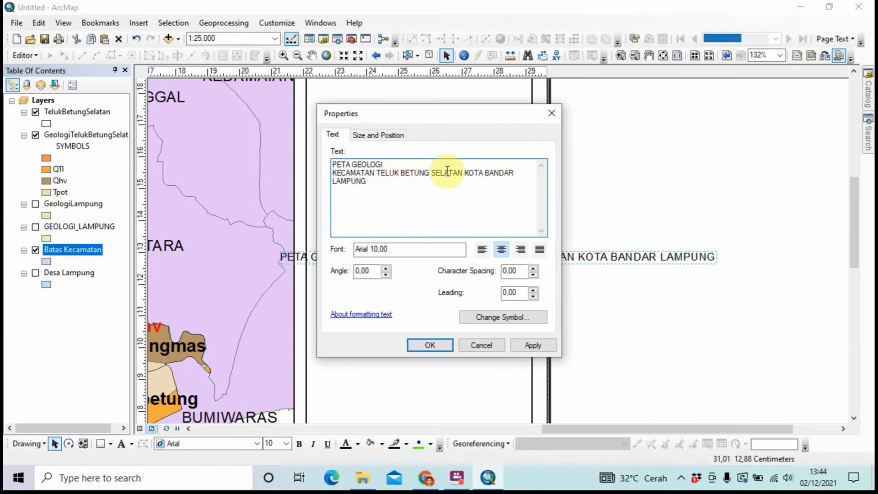
{"action": "left_click", "coordinate": [464, 172]}
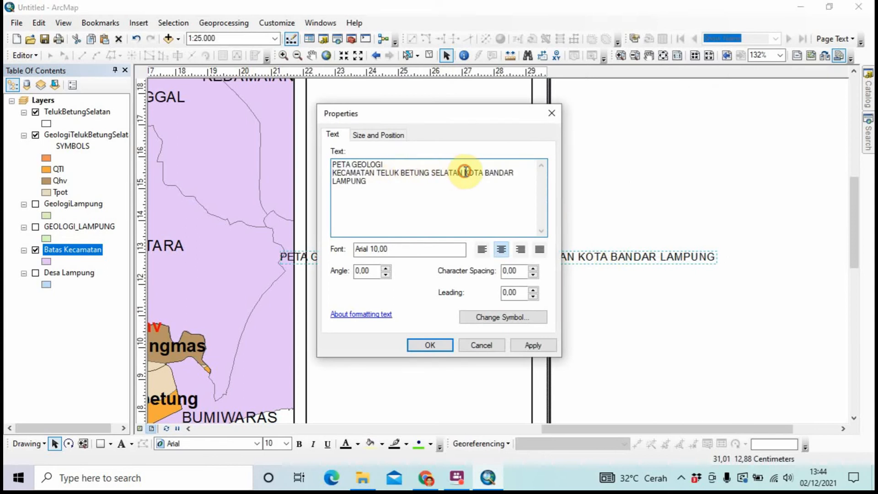
{"action": "key", "text": "Return"}
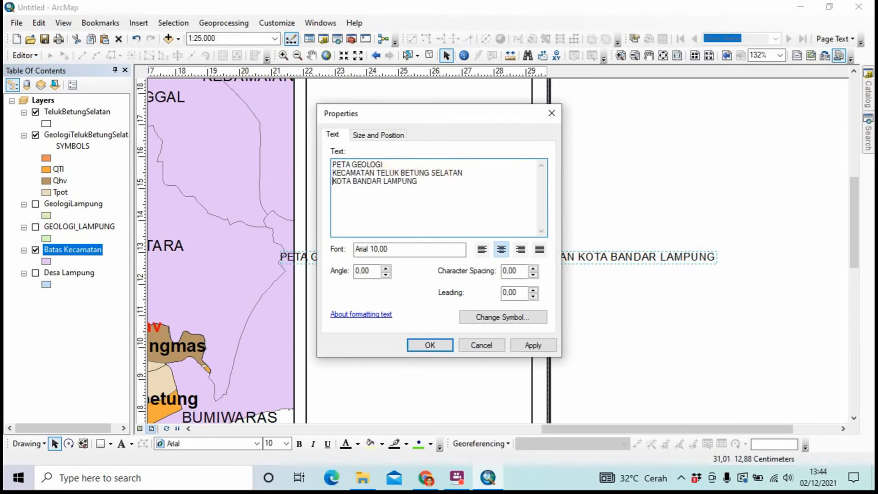
{"action": "left_click", "coordinate": [429, 345]}
Move the three-line title up to the top of the layout's right panel
{"action": "left_click_drag", "start_coordinate": [458, 279], "coordinate": [362, 131]}
{"action": "scroll", "coordinate": [407, 215], "scroll_direction": "down", "scroll_amount": 3}
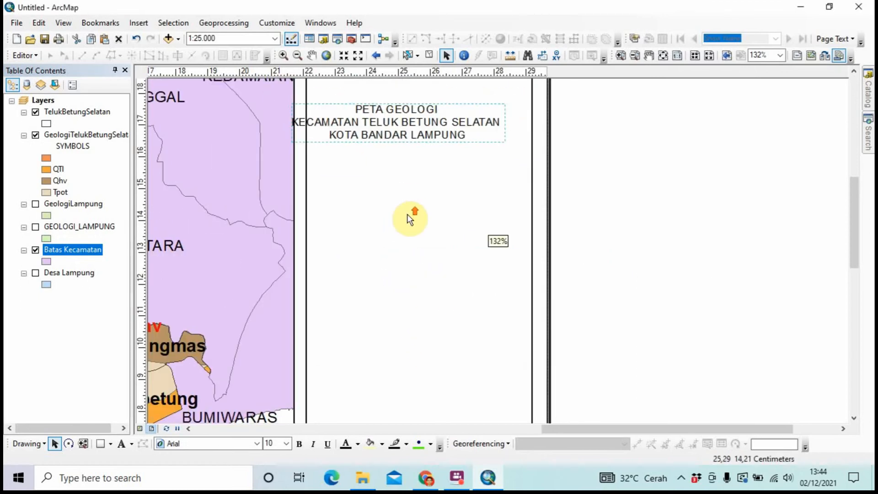
{"action": "scroll", "coordinate": [402, 173], "scroll_direction": "down", "scroll_amount": 2}
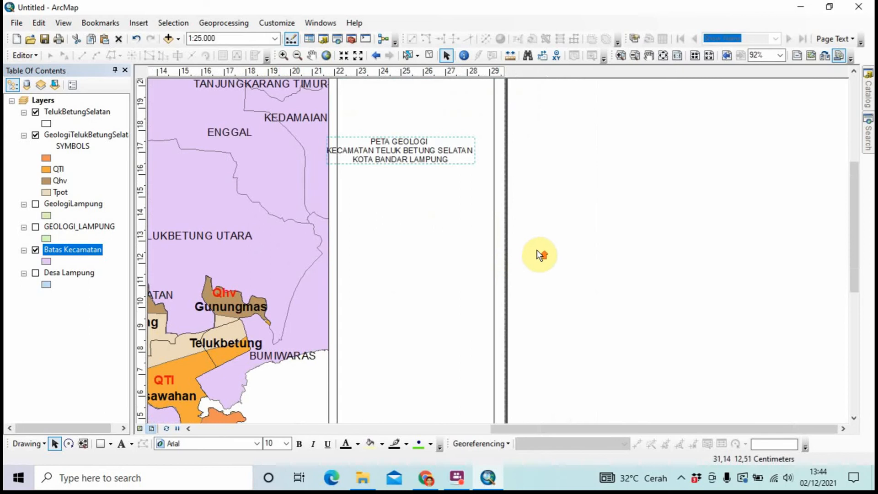
{"action": "scroll", "coordinate": [438, 208], "scroll_direction": "down", "scroll_amount": 1}
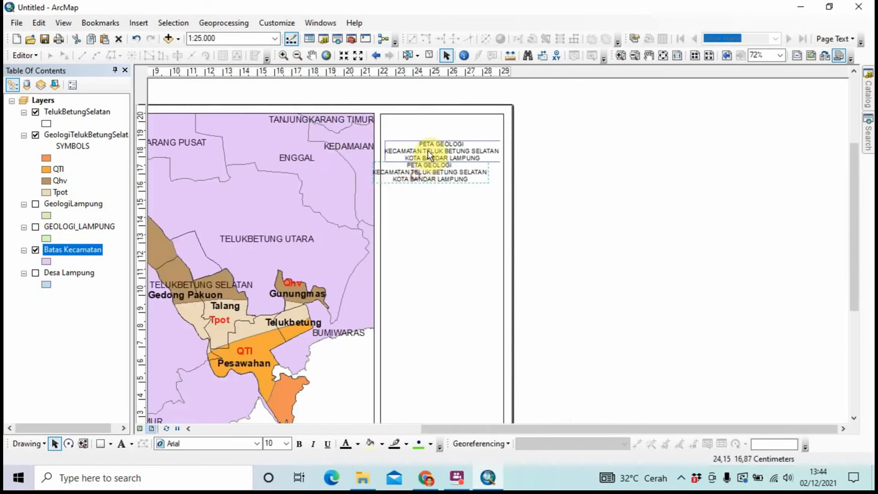
{"action": "left_click_drag", "start_coordinate": [427, 138], "coordinate": [427, 134]}
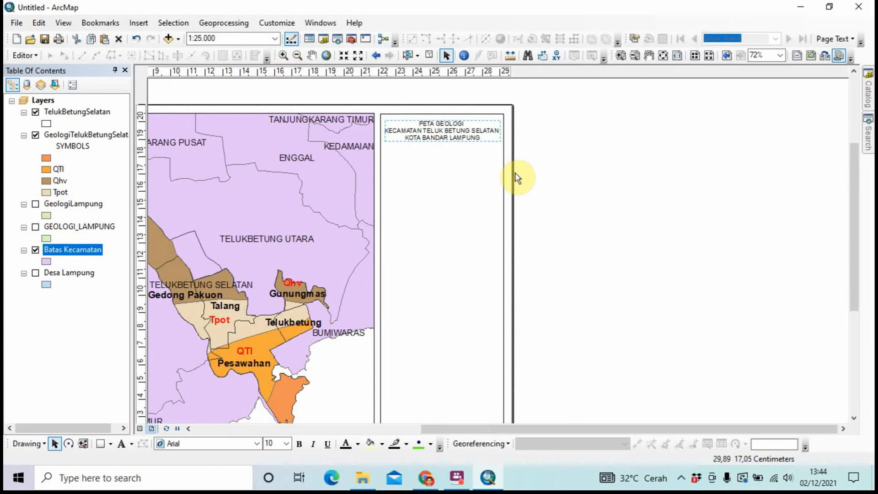
{"action": "left_click_drag", "start_coordinate": [516, 174], "coordinate": [515, 174]}
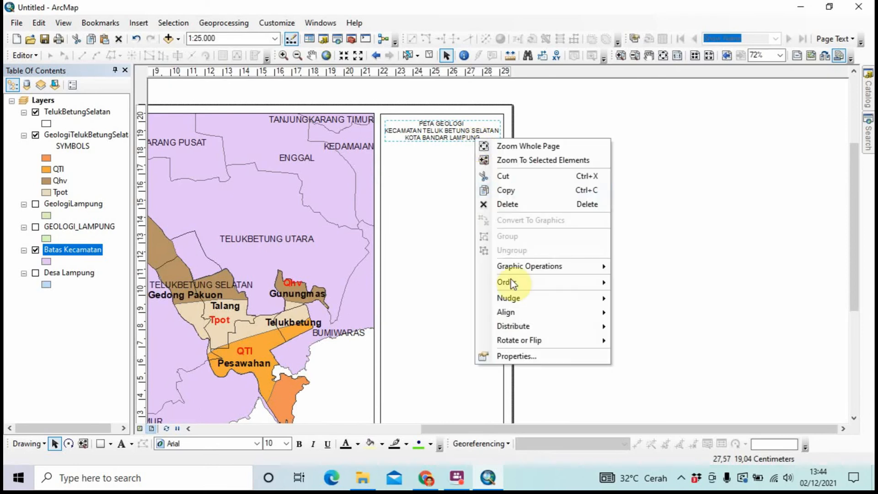
Set the title's font size to 11 pt
{"action": "left_click", "coordinate": [524, 356]}
{"action": "left_click", "coordinate": [520, 319]}
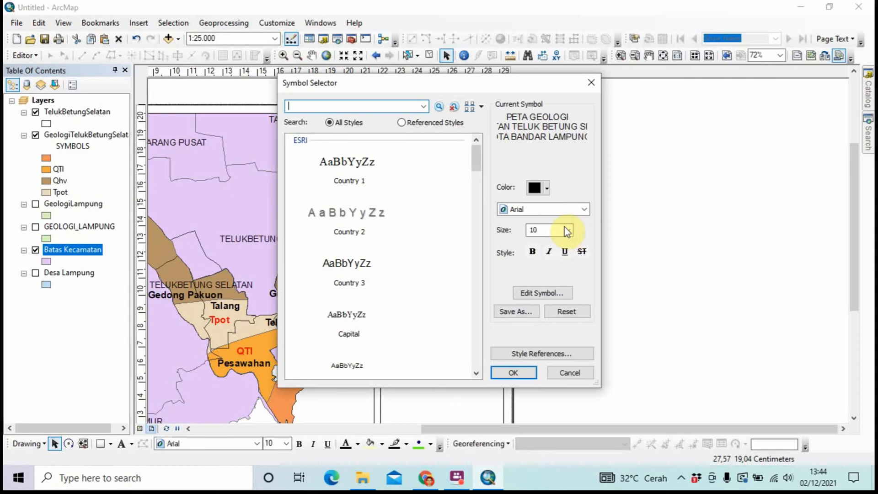
{"action": "left_click", "coordinate": [567, 230]}
{"action": "left_click", "coordinate": [549, 249]}
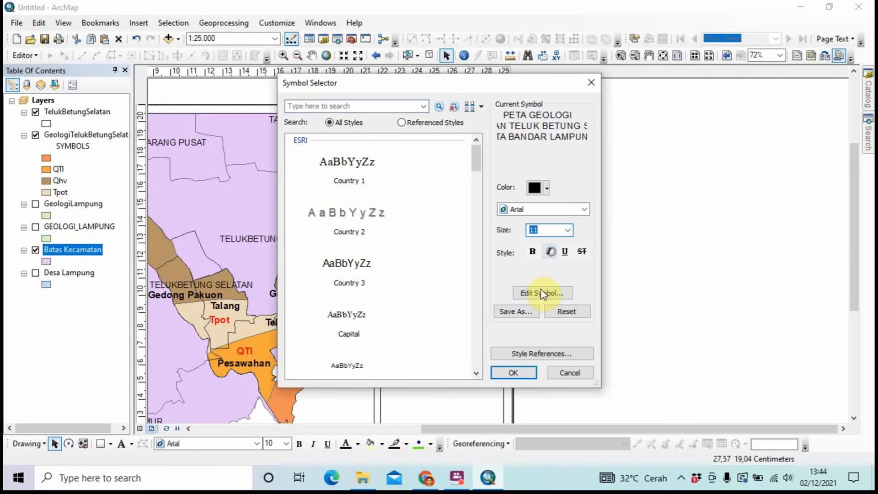
{"action": "left_click", "coordinate": [521, 371]}
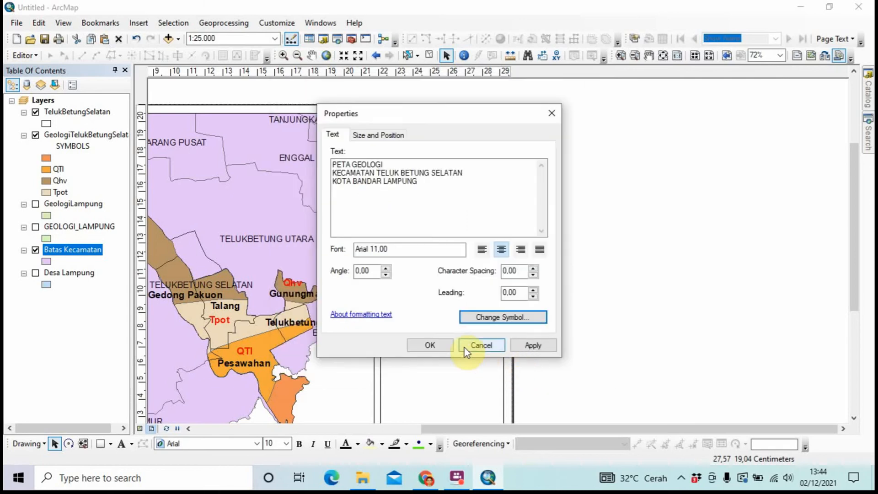
{"action": "left_click", "coordinate": [451, 345]}
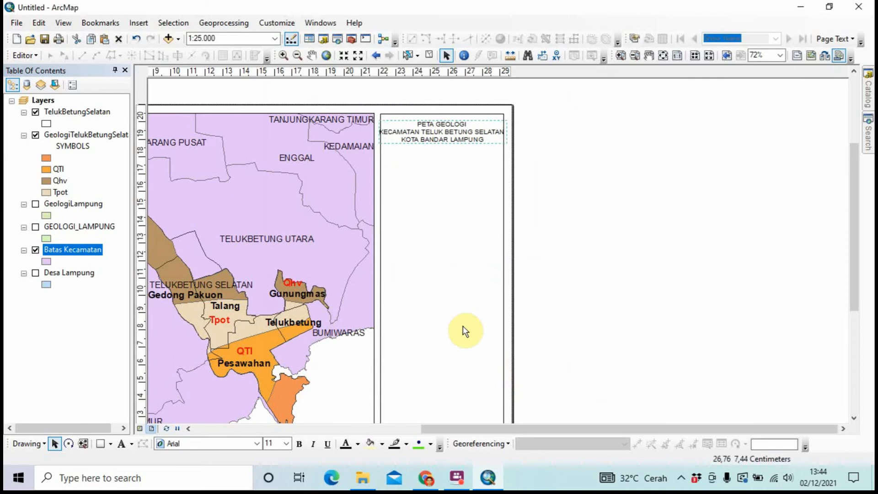
Move SELATAN onto its own line and enlarge the title to 12 pt
{"action": "right_click", "coordinate": [453, 135]}
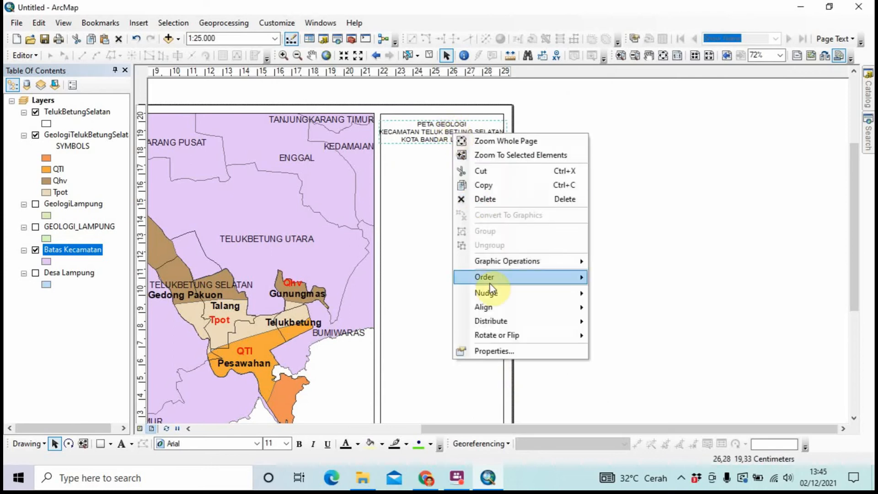
{"action": "left_click", "coordinate": [497, 347]}
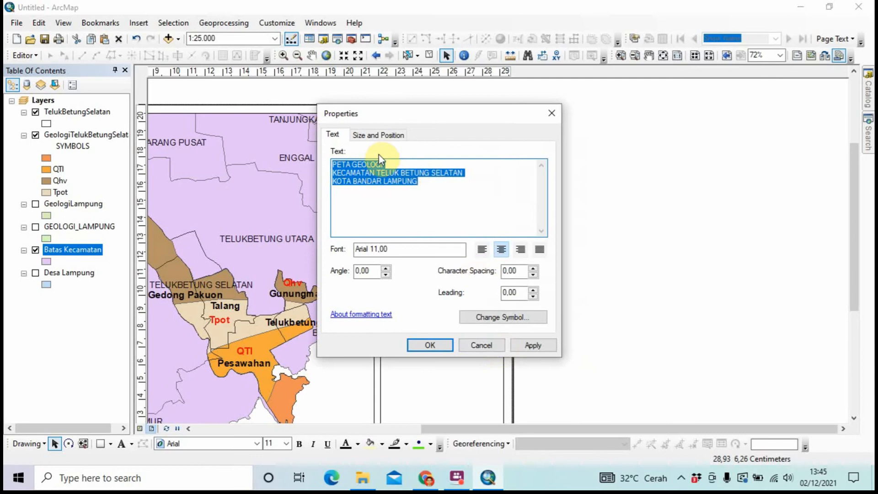
{"action": "left_click", "coordinate": [431, 172]}
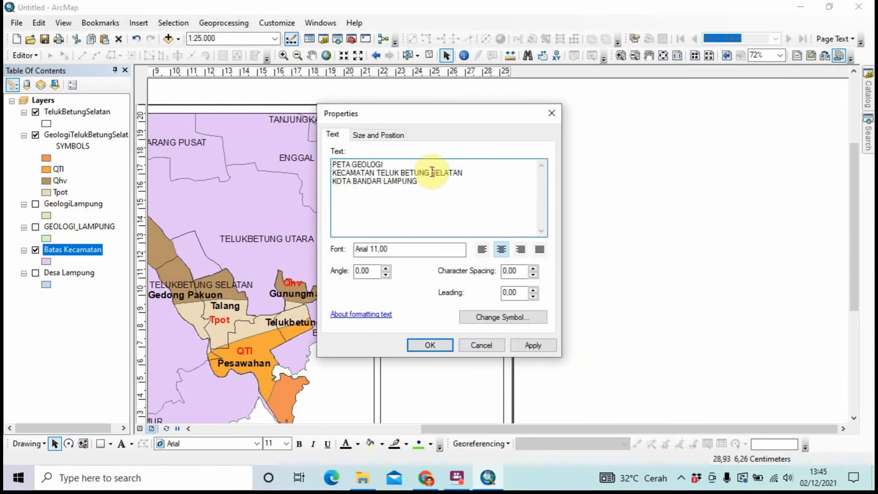
{"action": "key", "text": "Return"}
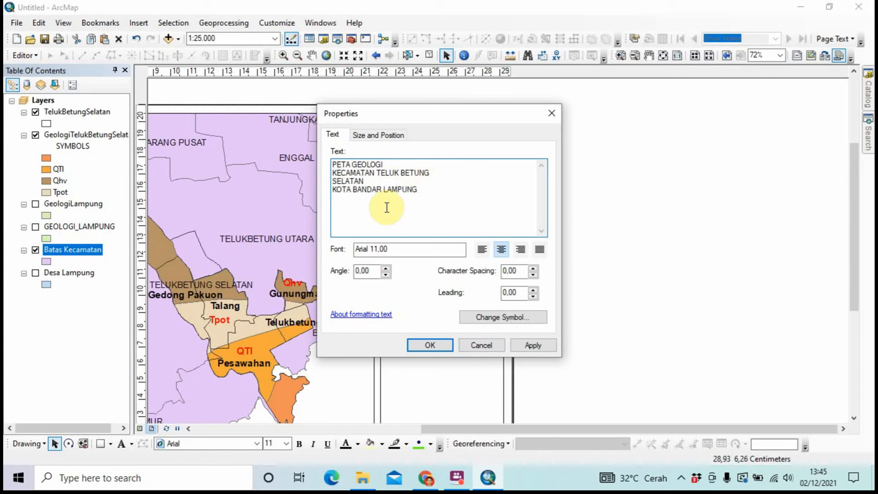
{"action": "left_click", "coordinate": [469, 319]}
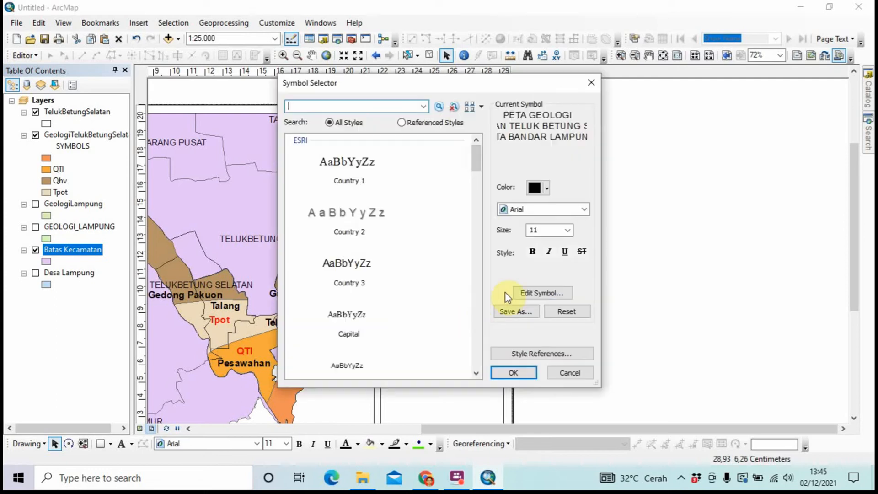
{"action": "left_click", "coordinate": [567, 231]}
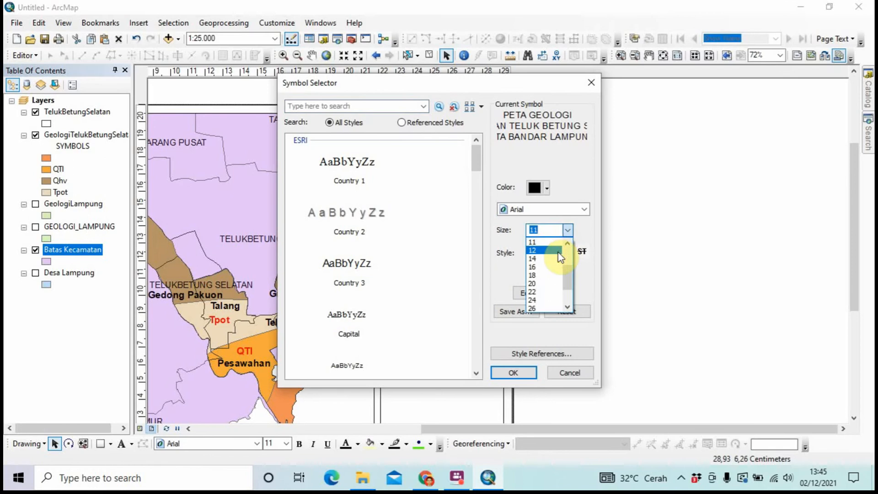
{"action": "left_click", "coordinate": [559, 251]}
{"action": "left_click", "coordinate": [516, 370]}
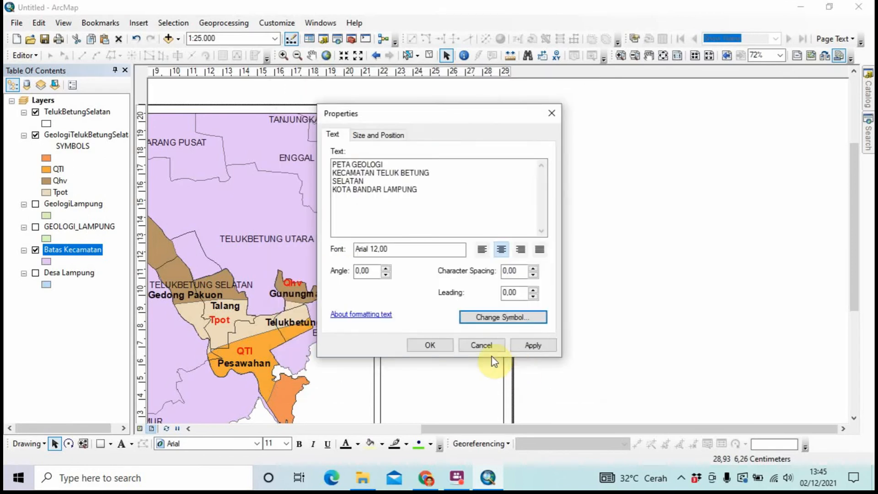
{"action": "left_click", "coordinate": [430, 345]}
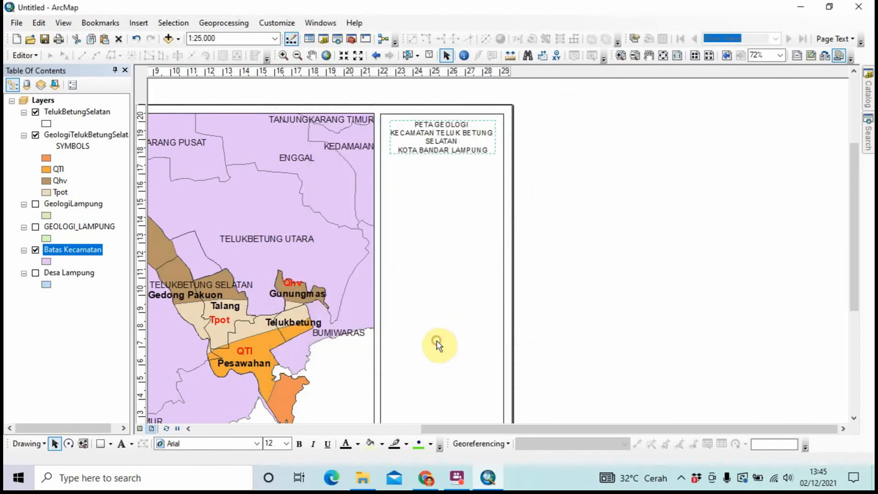
{"action": "left_click", "coordinate": [466, 141]}
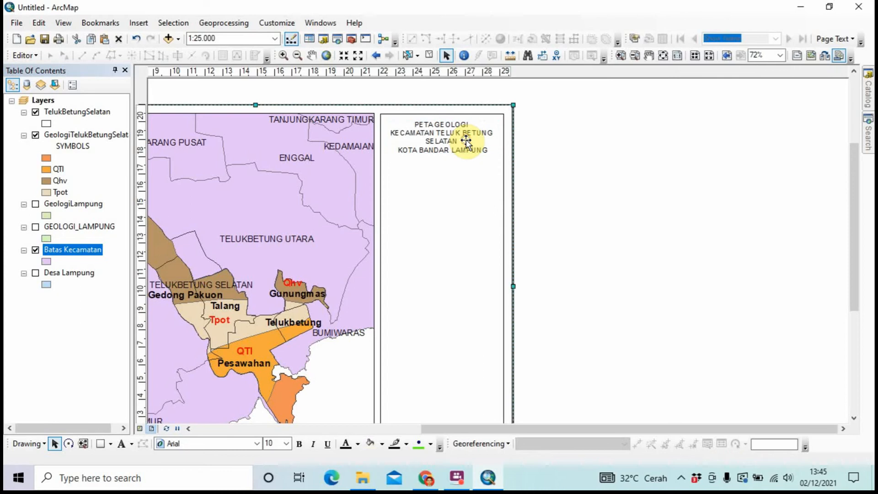
{"action": "left_click", "coordinate": [466, 141]}
{"action": "left_click", "coordinate": [466, 141]}
Make the title bold at 14 pt
{"action": "right_click", "coordinate": [466, 141]}
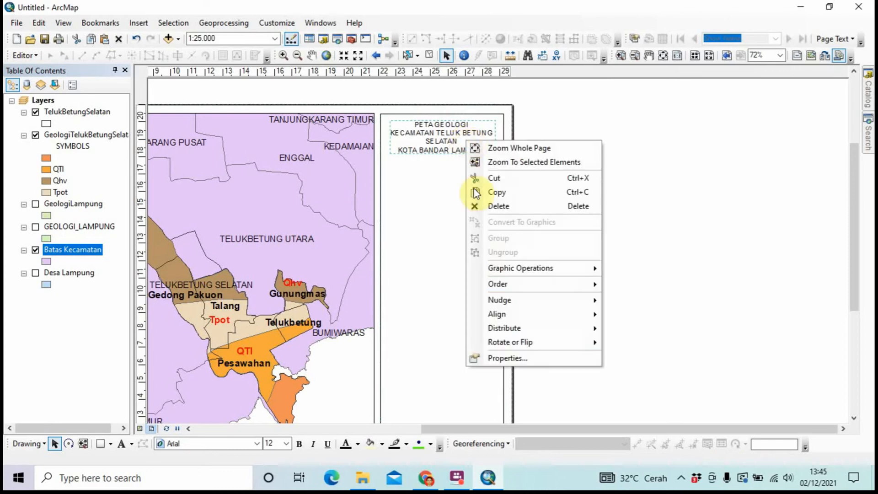
{"action": "left_click", "coordinate": [494, 354]}
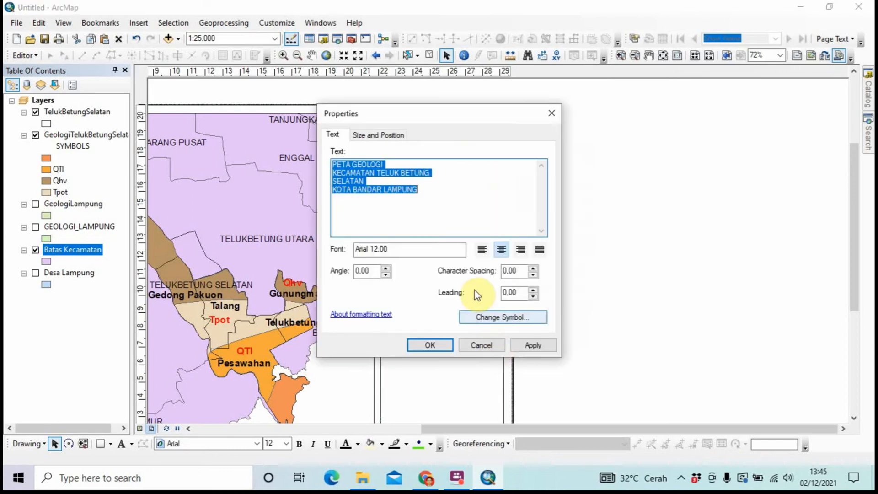
{"action": "left_click", "coordinate": [474, 315]}
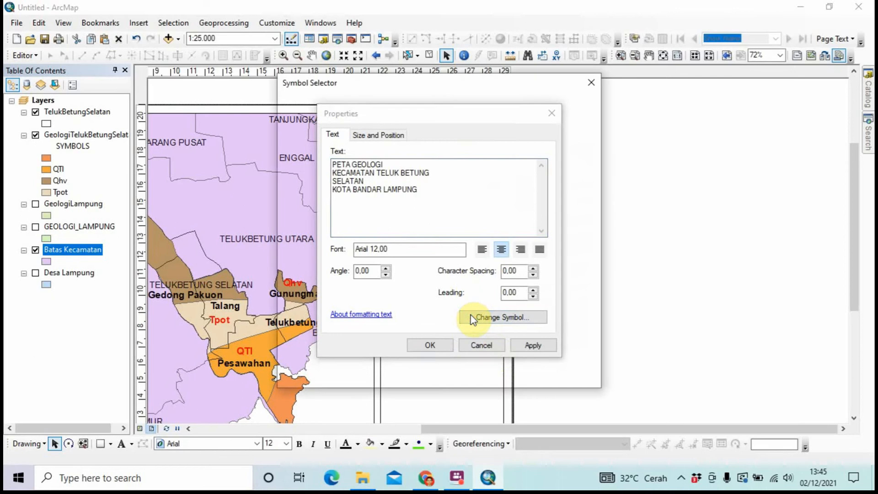
{"action": "left_click", "coordinate": [532, 252]}
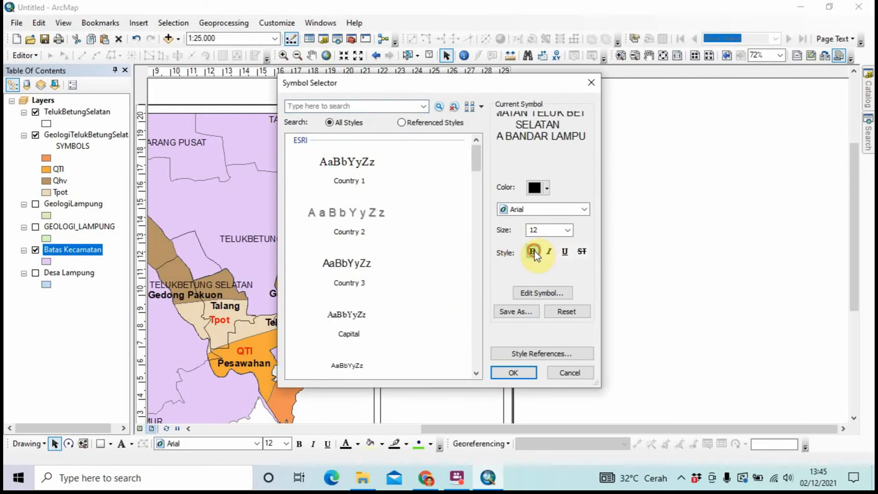
{"action": "left_click", "coordinate": [567, 230]}
{"action": "left_click", "coordinate": [558, 250]}
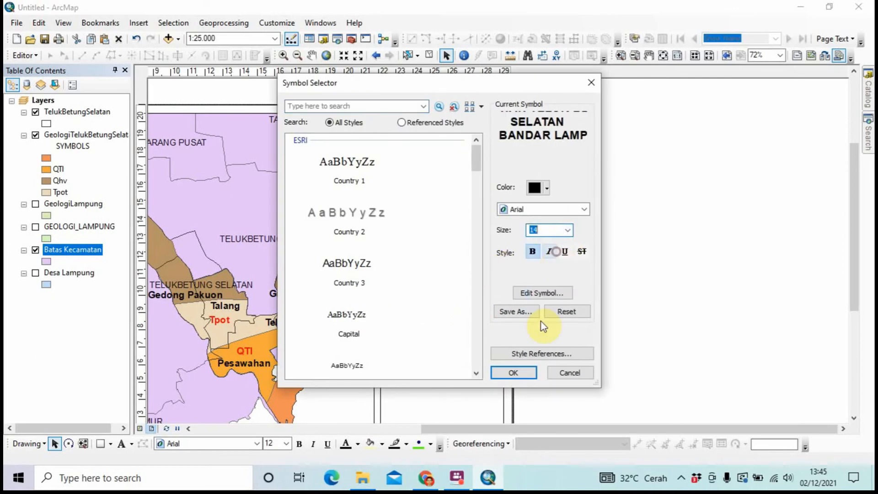
{"action": "left_click", "coordinate": [523, 372]}
{"action": "left_click", "coordinate": [417, 348]}
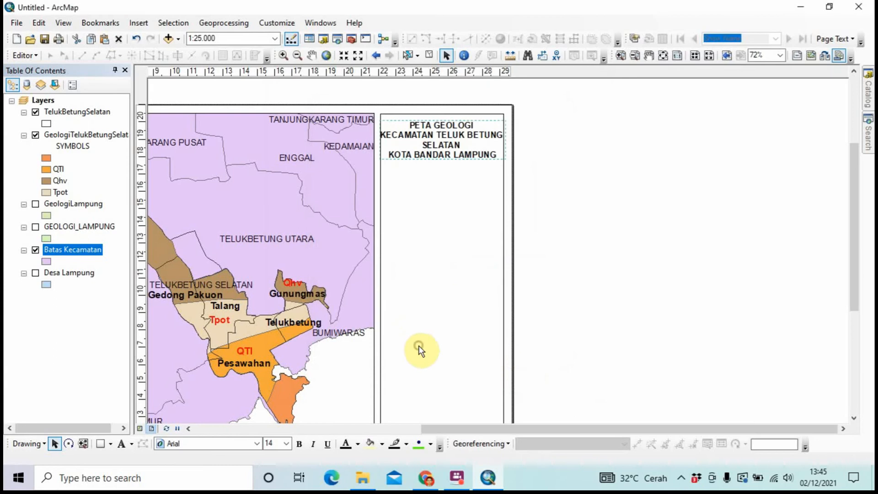
Reduce the title to a custom size of 13,5 pt
{"action": "right_click", "coordinate": [444, 147]}
{"action": "left_click", "coordinate": [475, 365]}
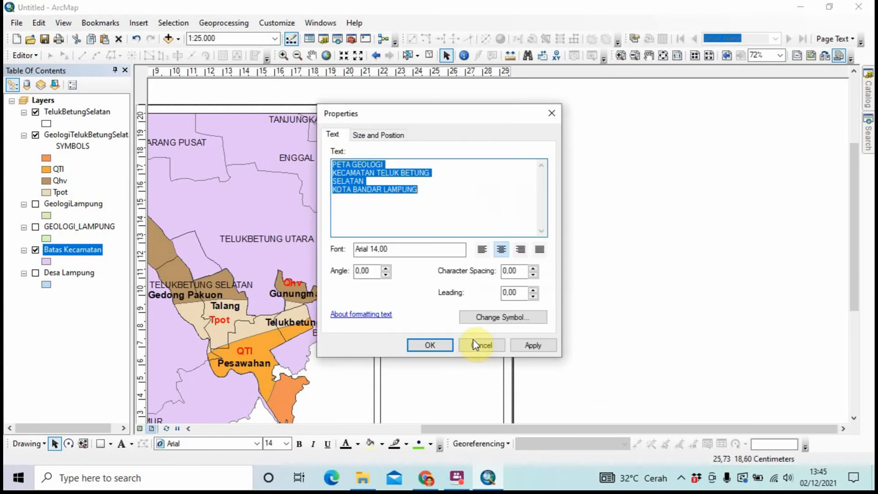
{"action": "left_click", "coordinate": [473, 318]}
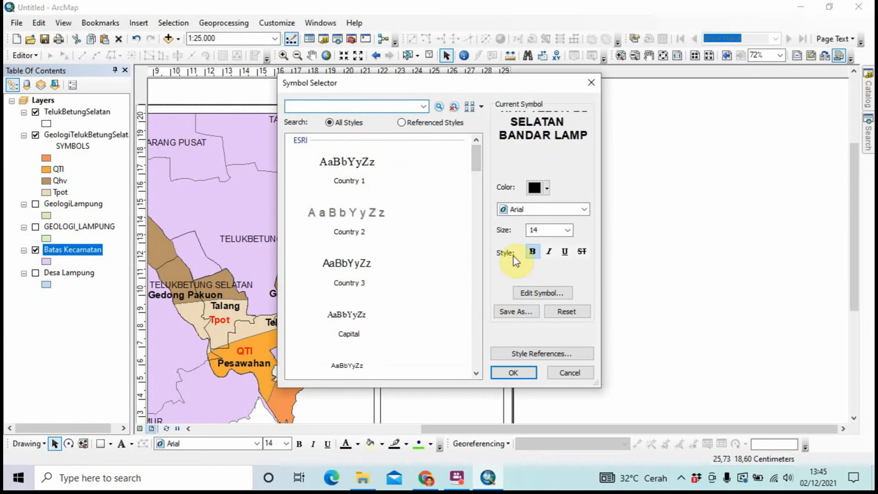
{"action": "left_click", "coordinate": [568, 230]}
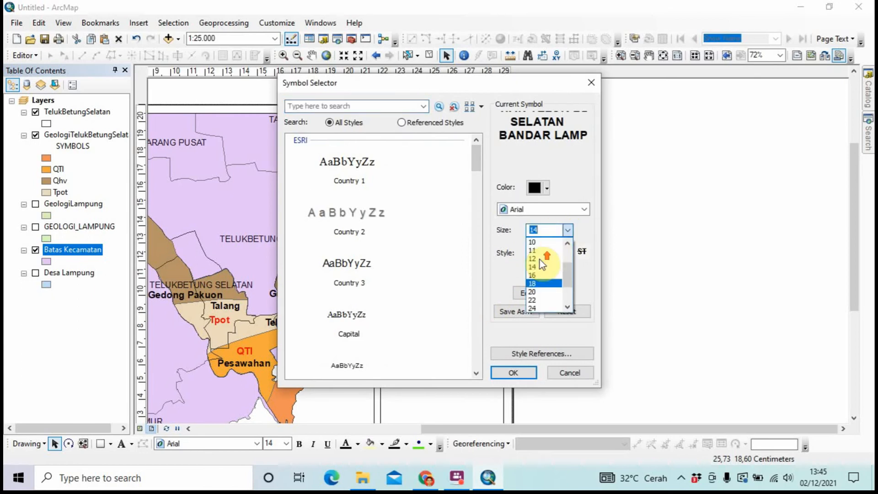
{"action": "scroll", "coordinate": [540, 270], "scroll_direction": "up", "scroll_amount": 1}
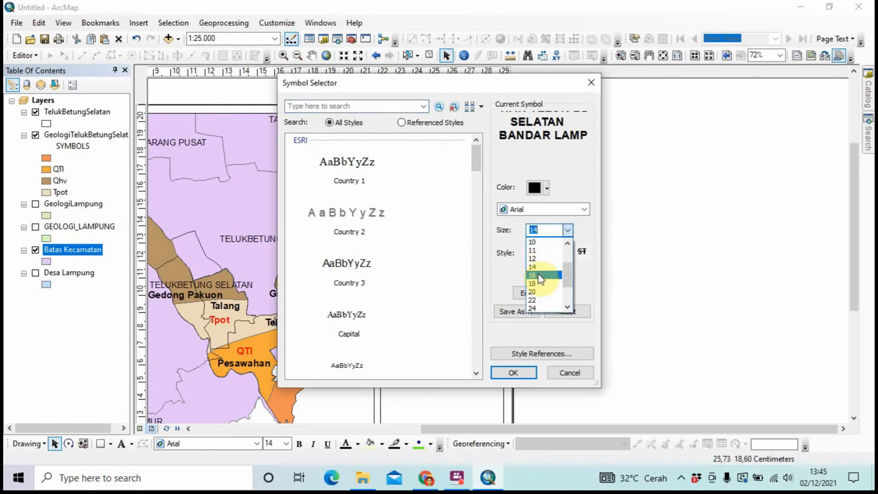
{"action": "left_click", "coordinate": [547, 223]}
{"action": "type", "text": "13"}
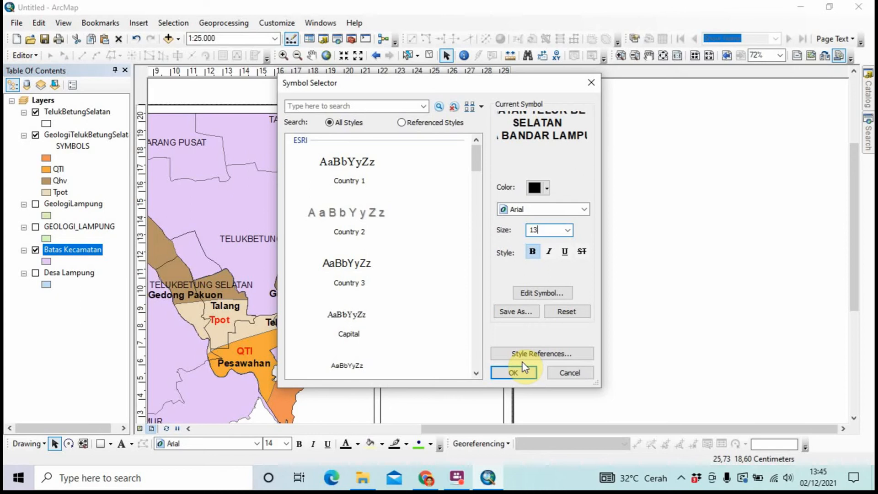
{"action": "type", "text": ",5"}
{"action": "left_click", "coordinate": [513, 372]}
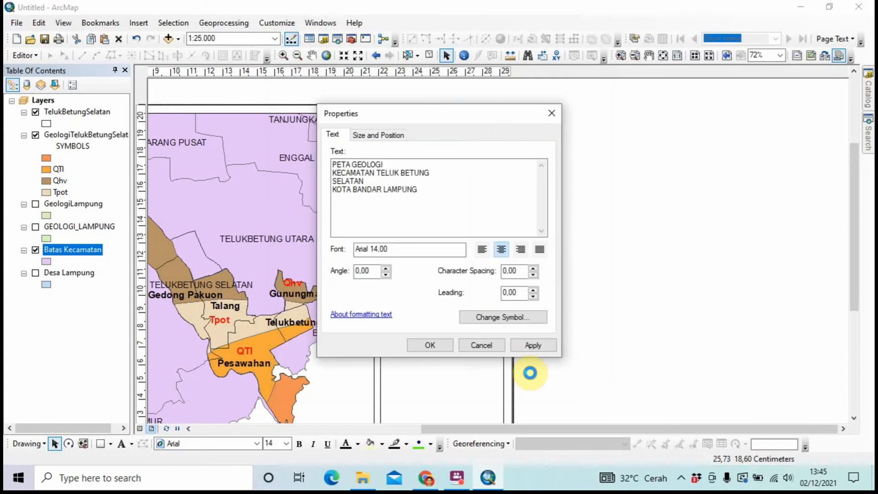
{"action": "left_click", "coordinate": [430, 345]}
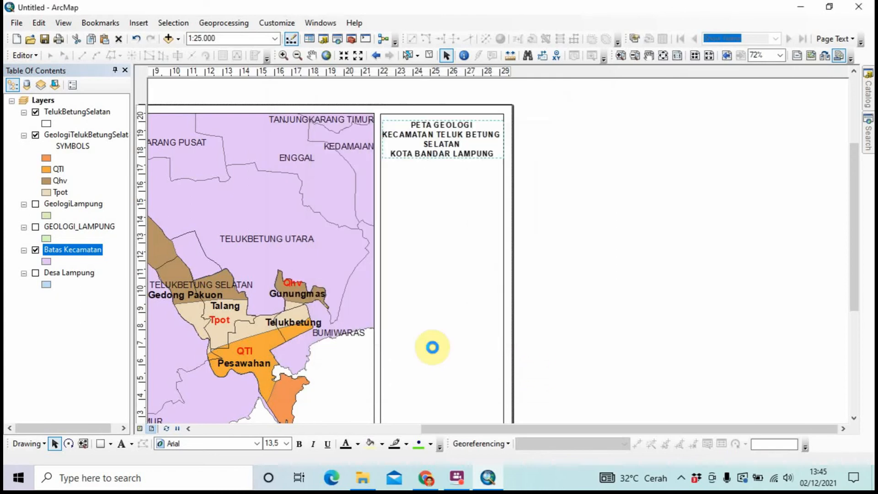
Nudge the title slightly higher at the top of the side panel
{"action": "left_click", "coordinate": [568, 295]}
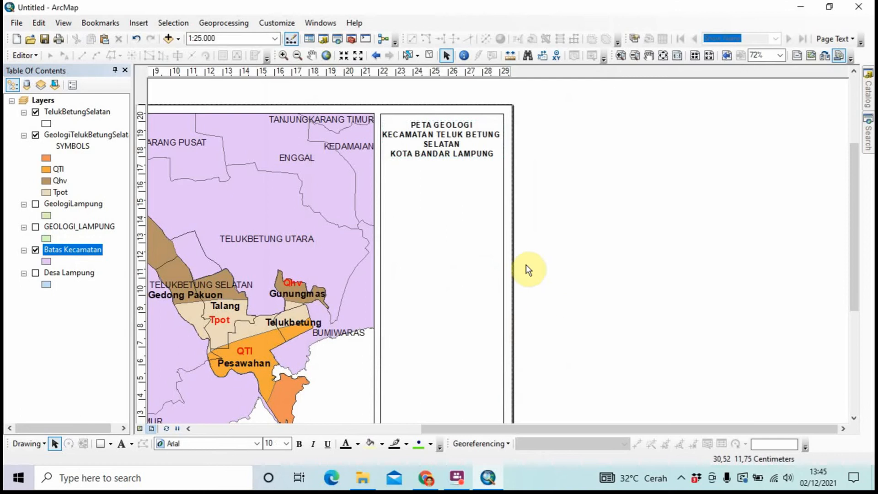
{"action": "double_click", "coordinate": [466, 142]}
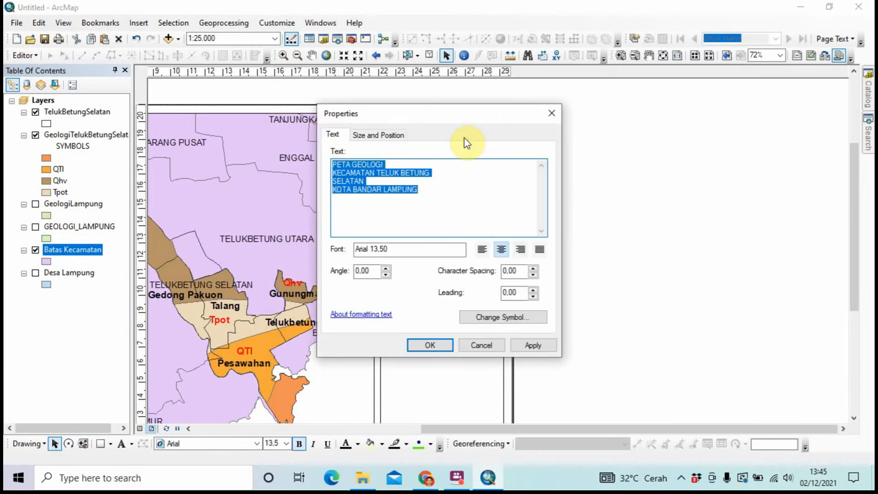
{"action": "left_click", "coordinate": [552, 113]}
{"action": "left_click_drag", "start_coordinate": [472, 148], "coordinate": [471, 146]}
{"action": "left_click", "coordinate": [561, 142]}
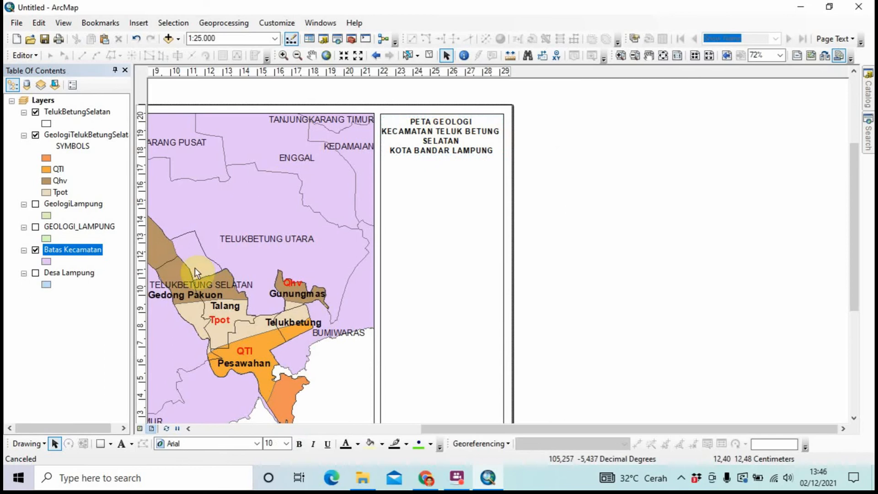
{"action": "left_click", "coordinate": [99, 443]}
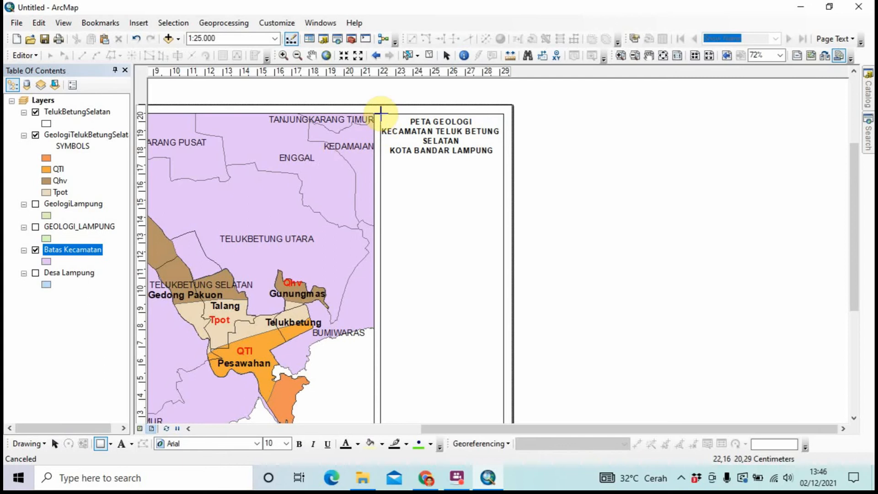
Draw a rectangle around the title with no fill and a dark grey outline
{"action": "left_click_drag", "start_coordinate": [381, 112], "coordinate": [503, 158]}
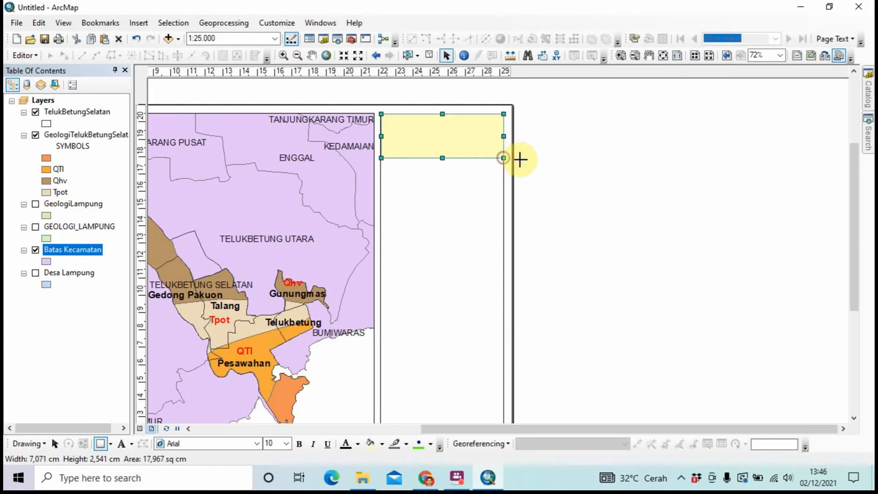
{"action": "right_click", "coordinate": [481, 130]}
{"action": "left_click", "coordinate": [502, 347]}
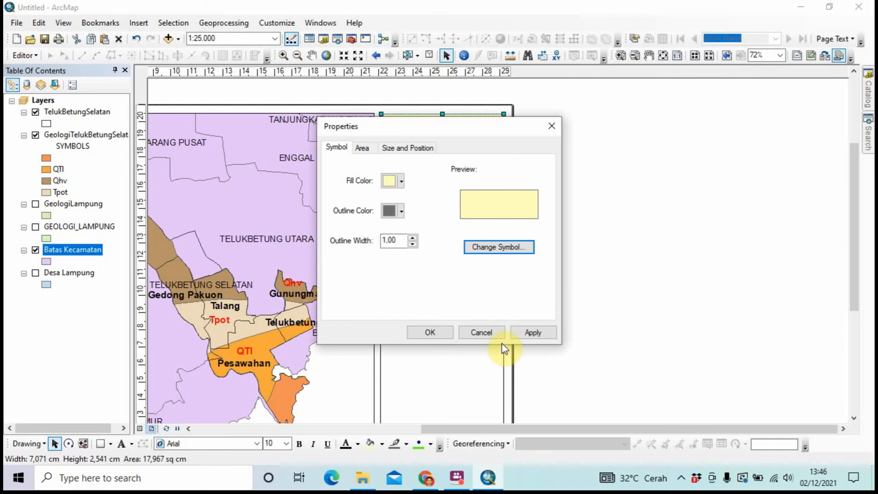
{"action": "left_click", "coordinate": [402, 183]}
{"action": "left_click", "coordinate": [405, 199]}
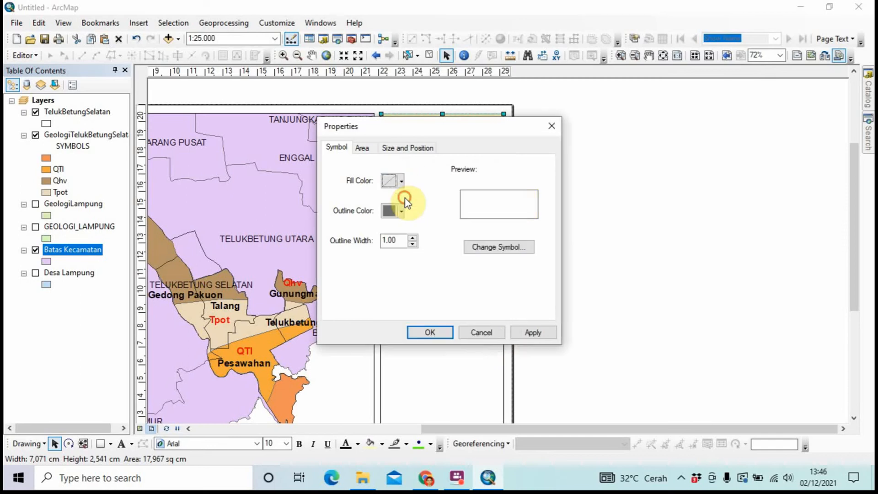
{"action": "left_click", "coordinate": [402, 211]}
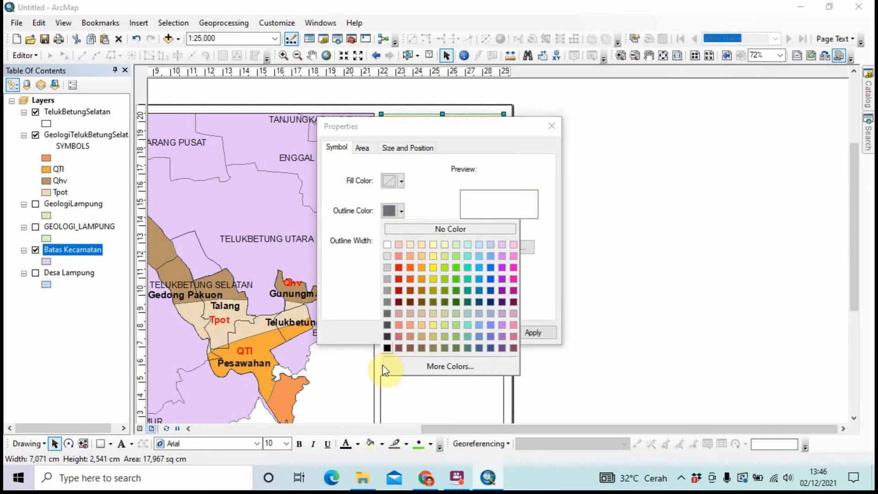
{"action": "left_click", "coordinate": [384, 349]}
{"action": "left_click", "coordinate": [424, 335]}
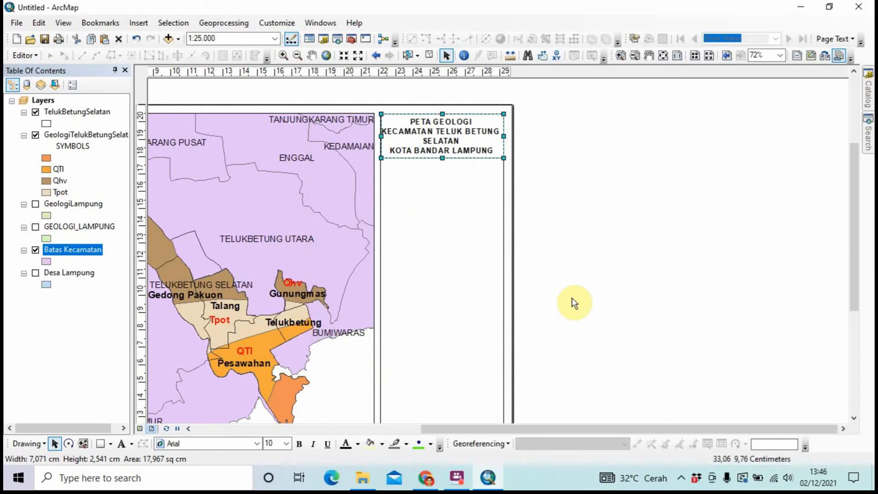
Duplicate the framing rectangle and place the copy directly below the title box
{"action": "left_click", "coordinate": [491, 157]}
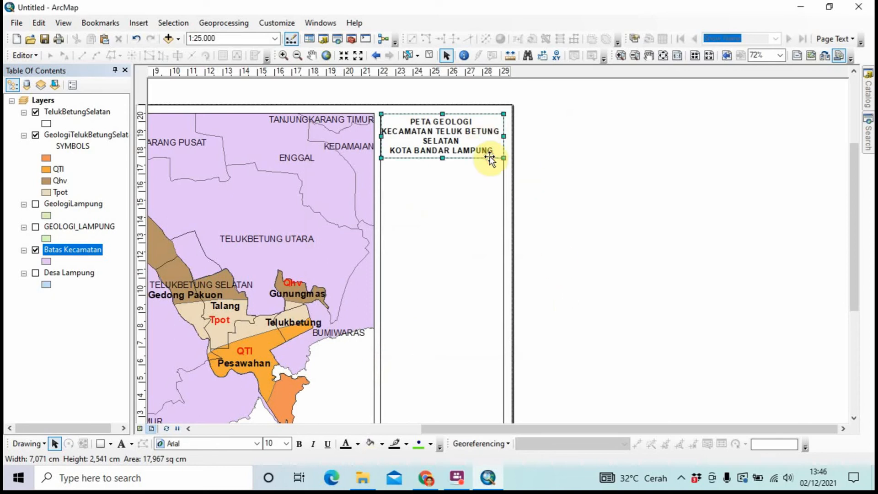
{"action": "right_click", "coordinate": [490, 157]}
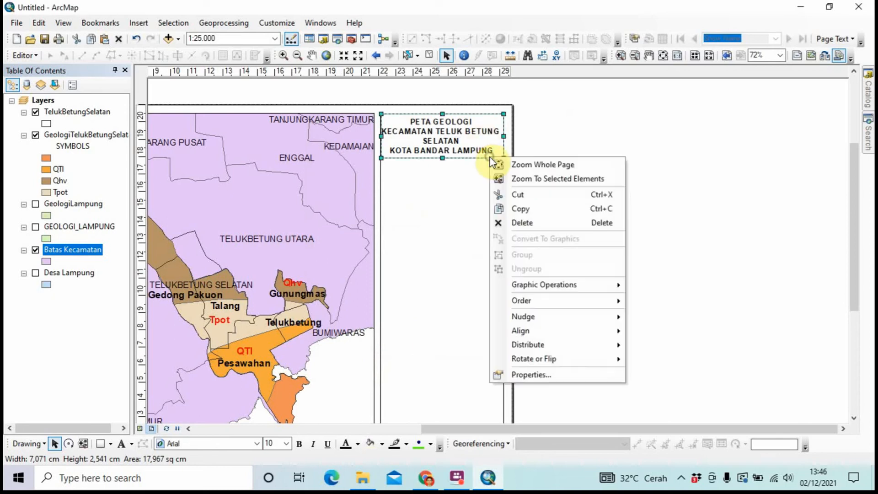
{"action": "left_click", "coordinate": [506, 208]}
{"action": "key", "text": "ctrl+v"}
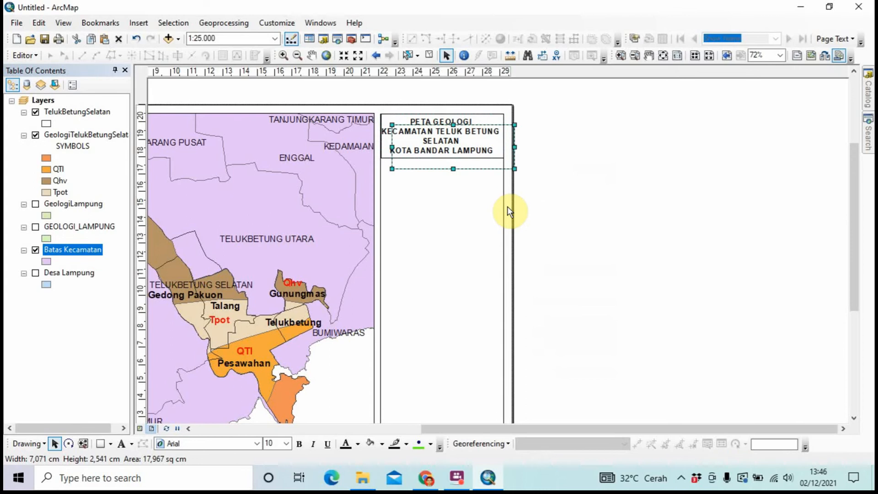
{"action": "left_click_drag", "start_coordinate": [479, 160], "coordinate": [469, 196]}
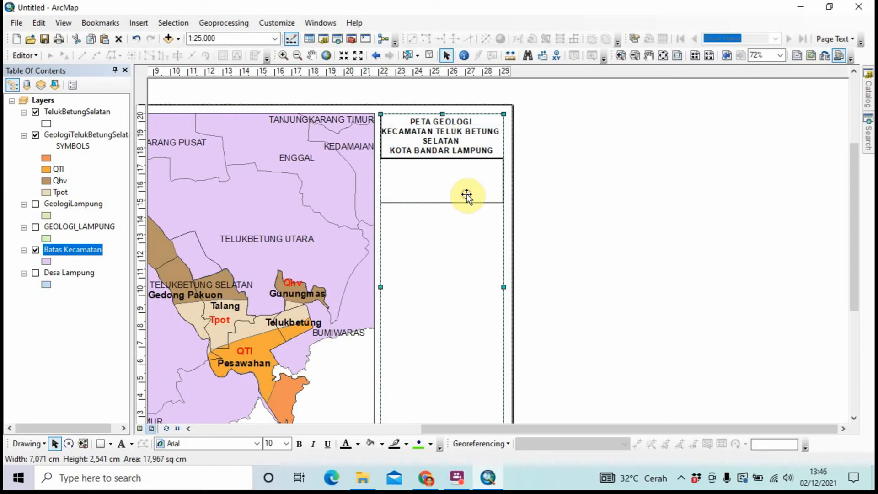
{"action": "left_click", "coordinate": [654, 233]}
{"action": "left_click", "coordinate": [486, 196]}
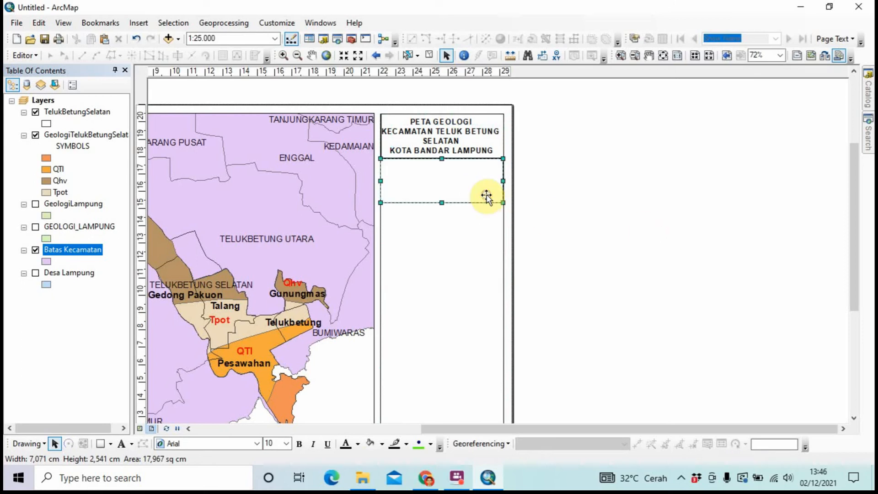
{"action": "left_click", "coordinate": [556, 196]}
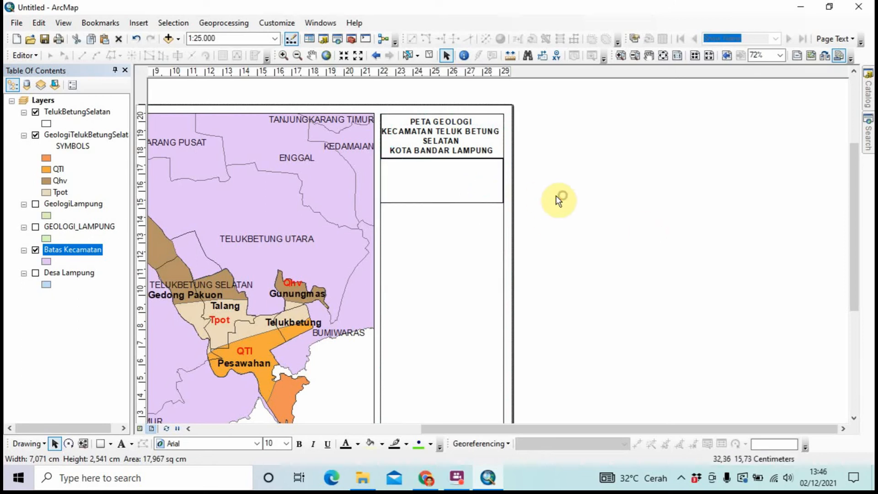
Start inserting a north arrow and scroll the selector down toward ESRI North 89
{"action": "left_click", "coordinate": [138, 23]}
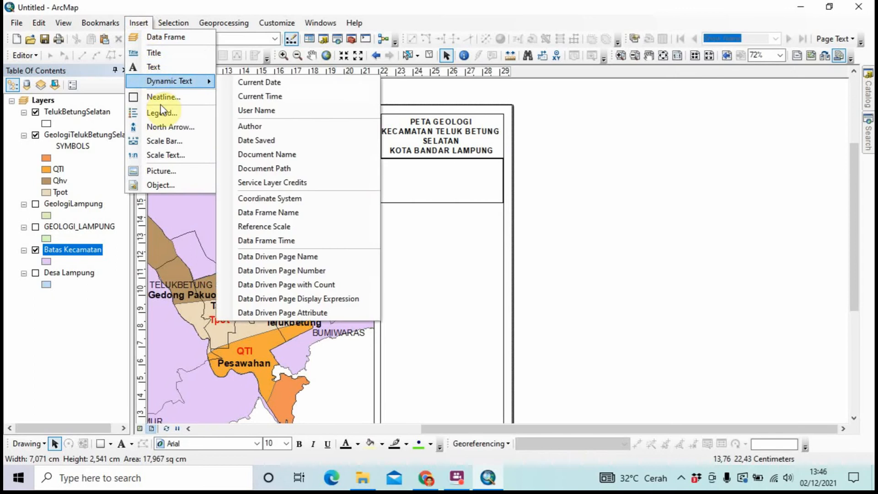
{"action": "left_click", "coordinate": [172, 127]}
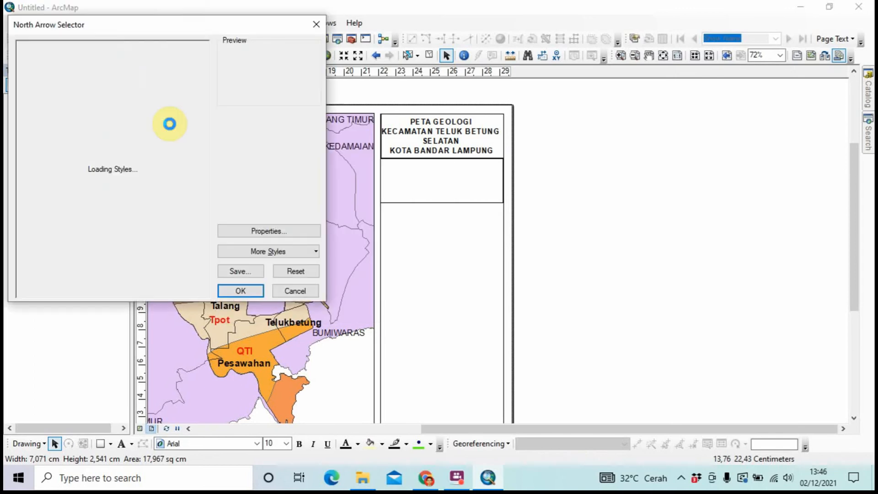
{"action": "scroll", "coordinate": [147, 153], "scroll_direction": "down", "scroll_amount": 6}
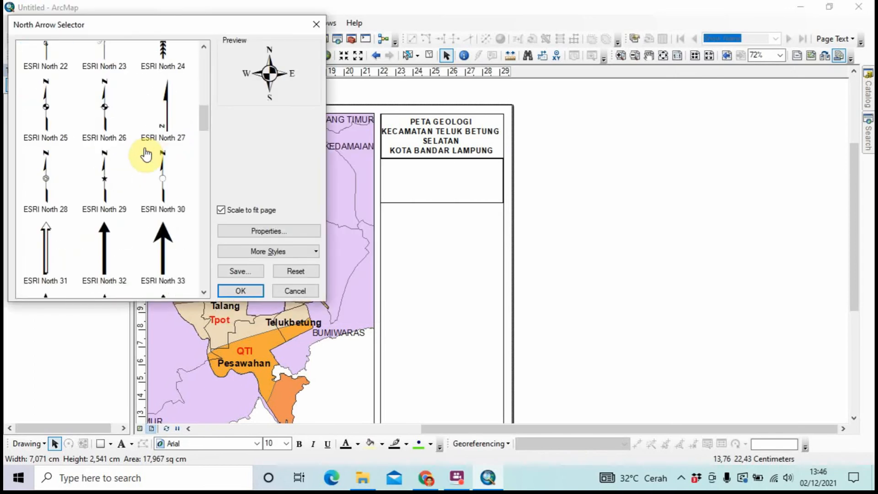
{"action": "scroll", "coordinate": [147, 155], "scroll_direction": "down", "scroll_amount": 6}
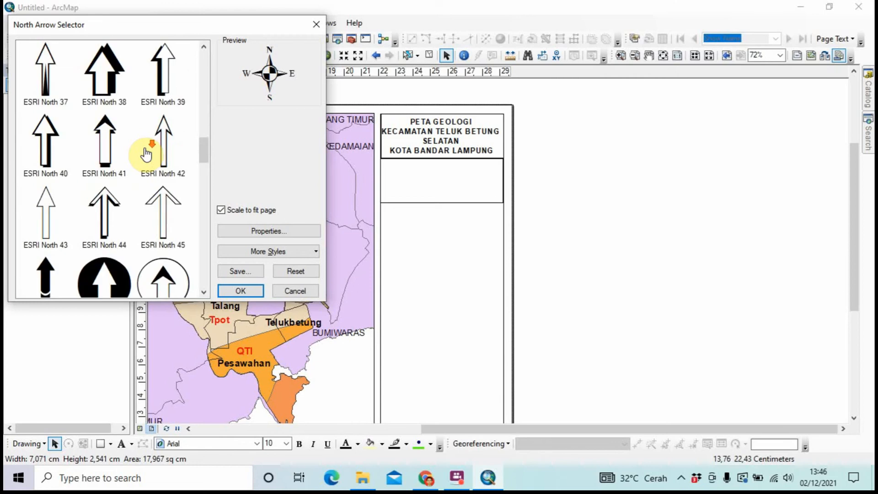
{"action": "scroll", "coordinate": [146, 154], "scroll_direction": "down", "scroll_amount": 3}
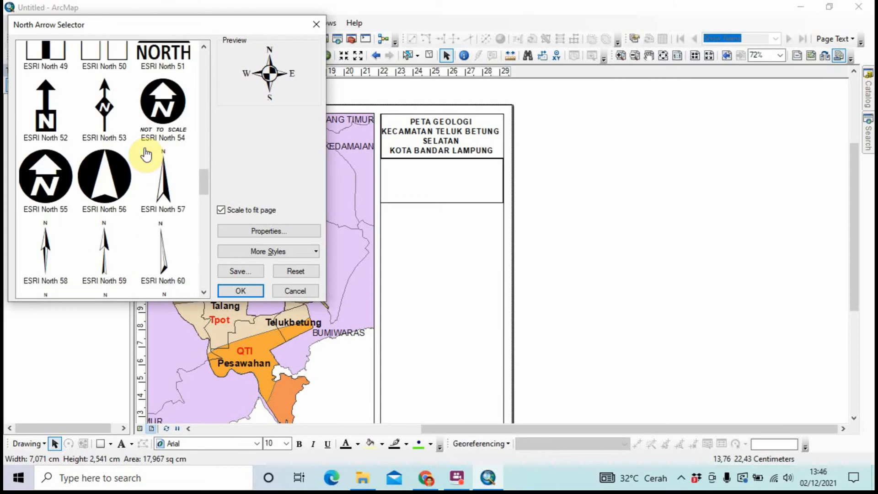
{"action": "scroll", "coordinate": [147, 155], "scroll_direction": "down", "scroll_amount": 11}
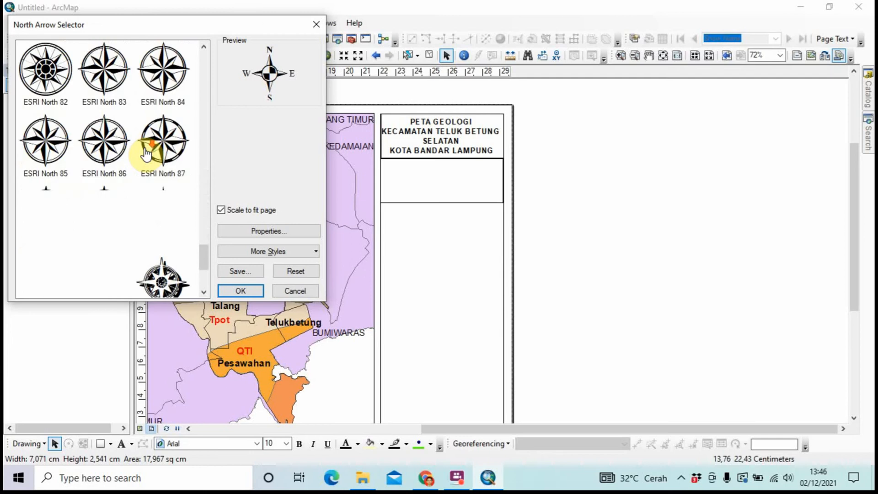
{"action": "scroll", "coordinate": [151, 151], "scroll_direction": "down", "scroll_amount": 1}
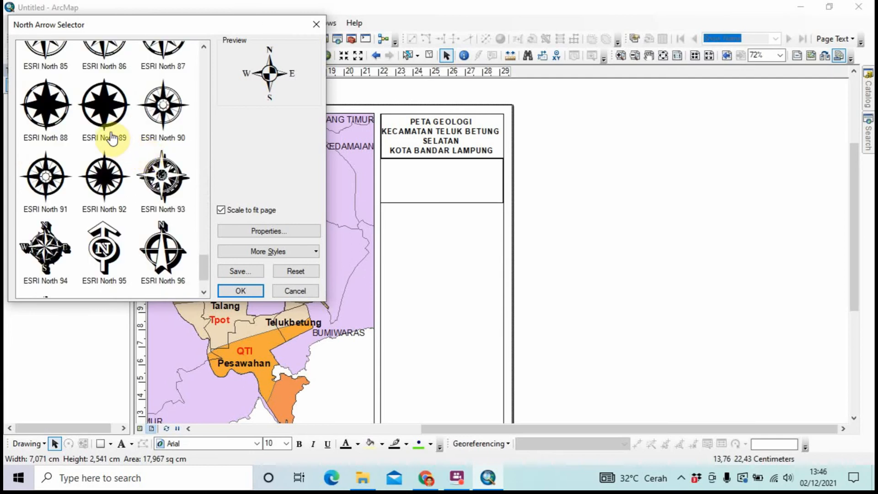
Insert ESRI North 89 into the box below the title, heighten the box and enlarge the arrow
{"action": "double_click", "coordinate": [101, 120]}
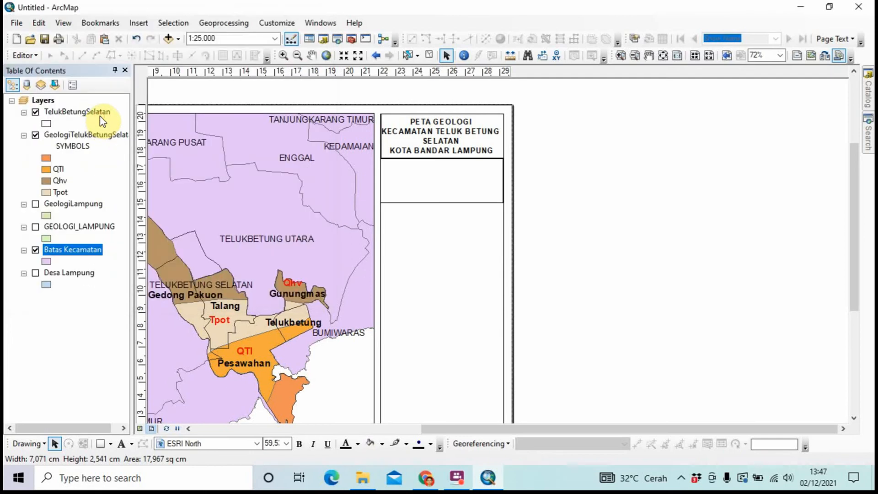
{"action": "left_click_drag", "start_coordinate": [422, 261], "coordinate": [444, 185]}
{"action": "left_click", "coordinate": [459, 203]}
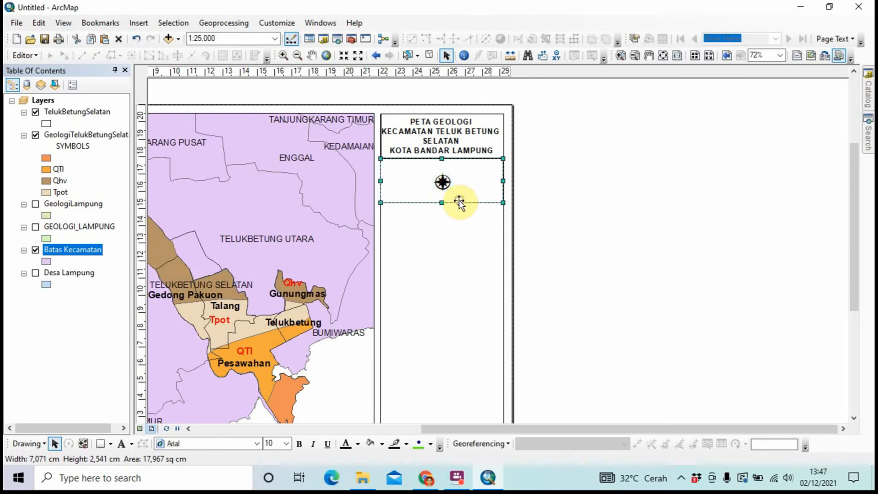
{"action": "left_click_drag", "start_coordinate": [441, 220], "coordinate": [440, 238]}
{"action": "left_click", "coordinate": [446, 190]}
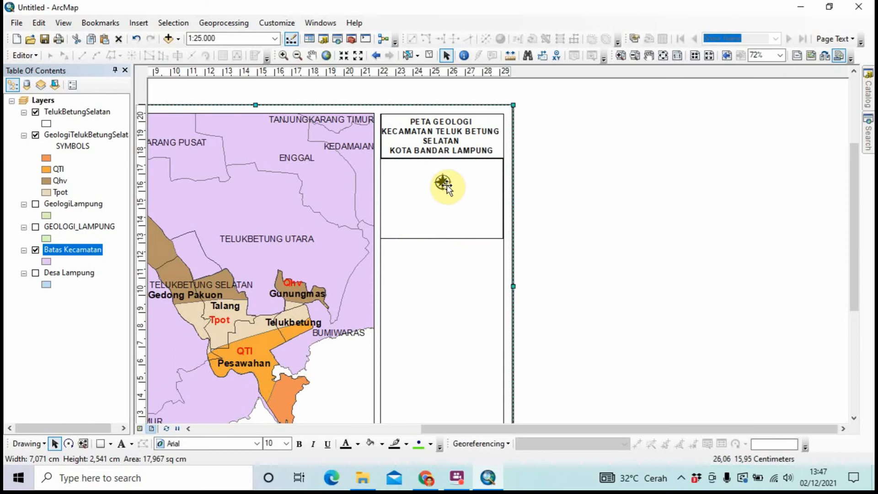
{"action": "left_click", "coordinate": [446, 185]}
{"action": "mouse_move", "coordinate": [452, 190]}
{"action": "left_mouse_down"}
{"action": "mouse_move", "coordinate": [465, 205]}
{"action": "mouse_move", "coordinate": [449, 195]}
{"action": "left_mouse_up"}
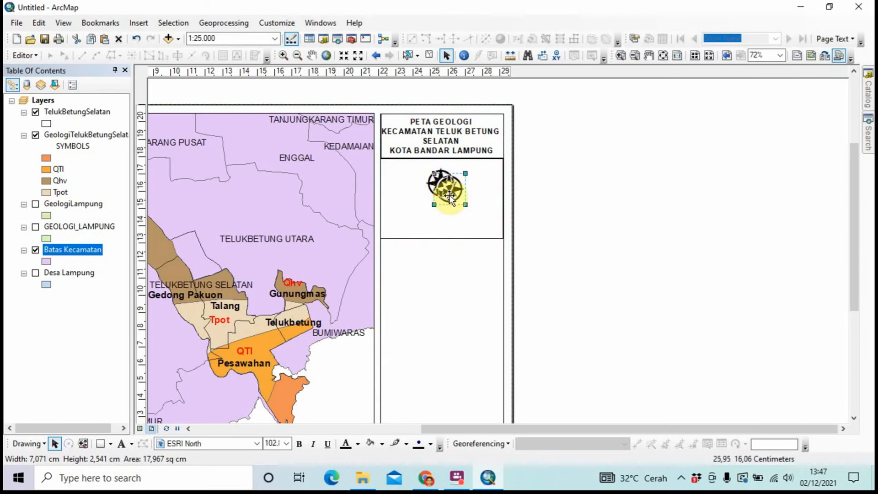
{"action": "left_click", "coordinate": [450, 195]}
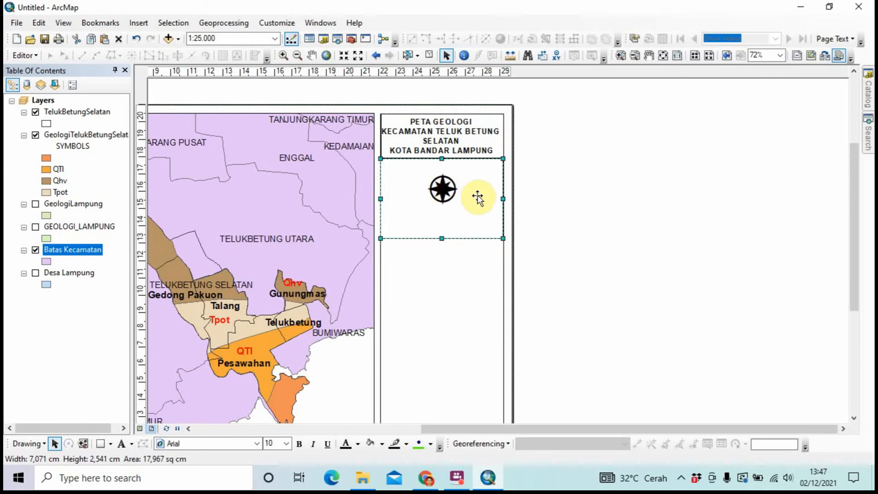
{"action": "left_click", "coordinate": [547, 203]}
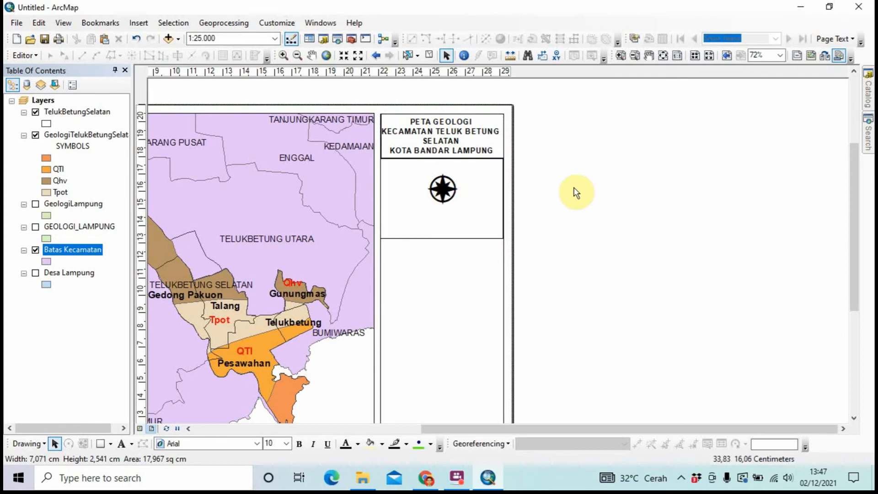
Centre the north arrow horizontally within the box beneath the title
{"action": "left_click", "coordinate": [459, 130]}
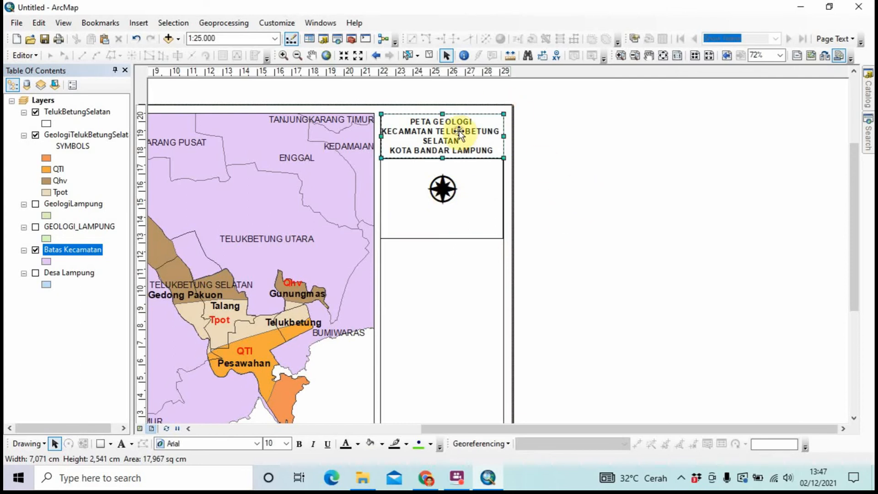
{"action": "left_click_drag", "start_coordinate": [459, 131], "coordinate": [459, 191]}
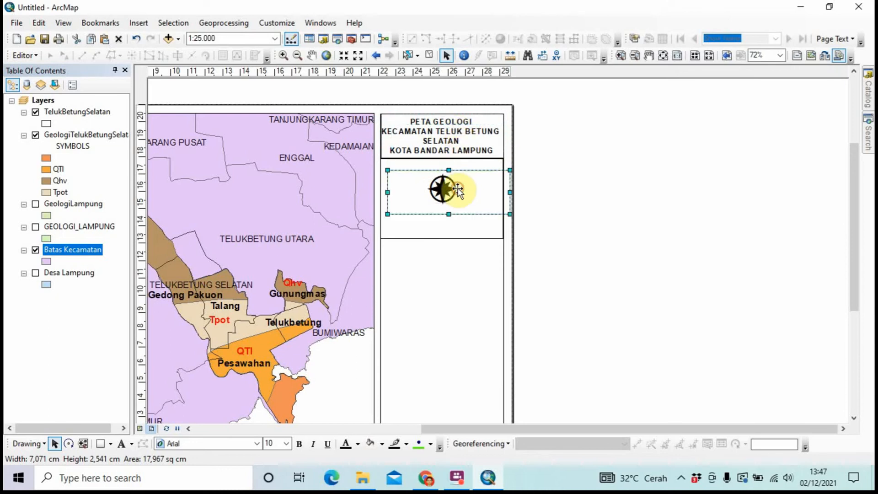
{"action": "right_click", "coordinate": [458, 191]}
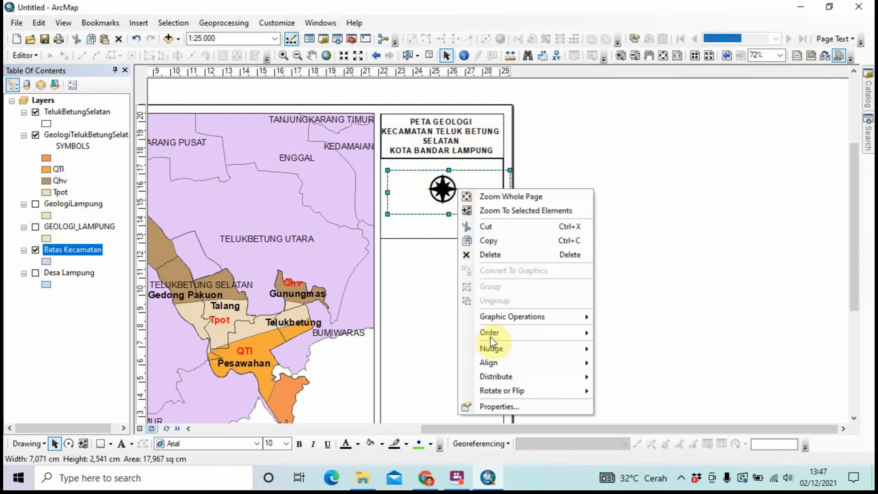
{"action": "left_click", "coordinate": [719, 255]}
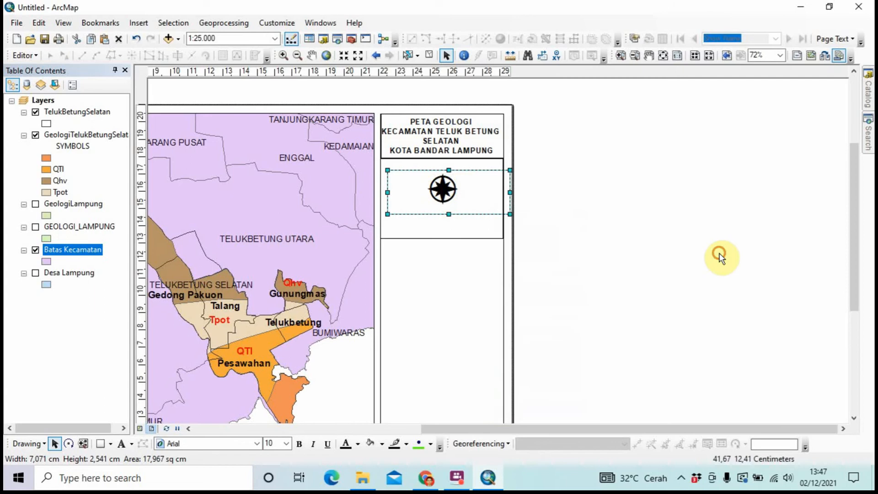
{"action": "left_click", "coordinate": [569, 235]}
{"action": "left_click", "coordinate": [474, 209]}
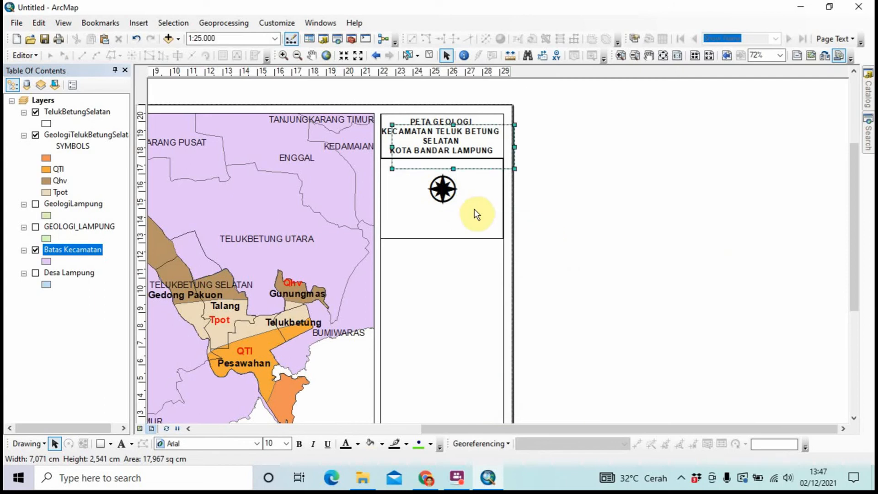
{"action": "left_click", "coordinate": [473, 205]}
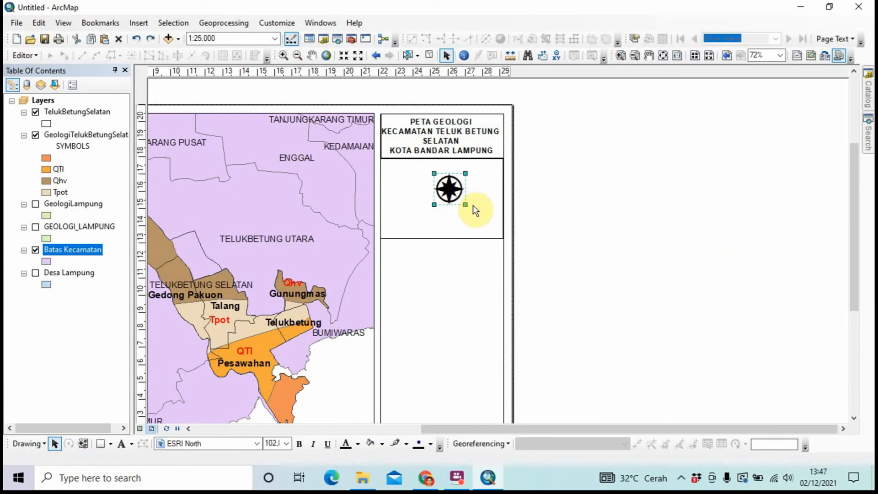
{"action": "left_click_drag", "start_coordinate": [453, 198], "coordinate": [449, 197]}
{"action": "left_click", "coordinate": [454, 143]}
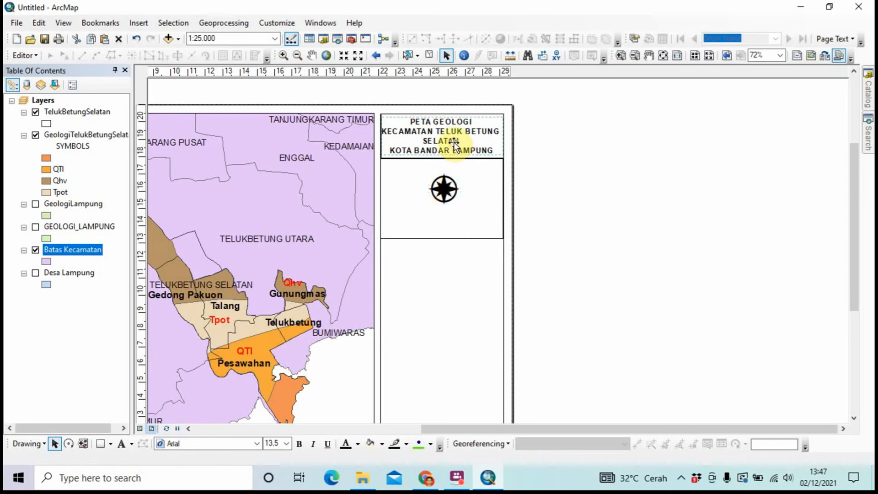
Copy the title, place the copy above the north arrow and change its text to 'U'
{"action": "right_click", "coordinate": [454, 143]}
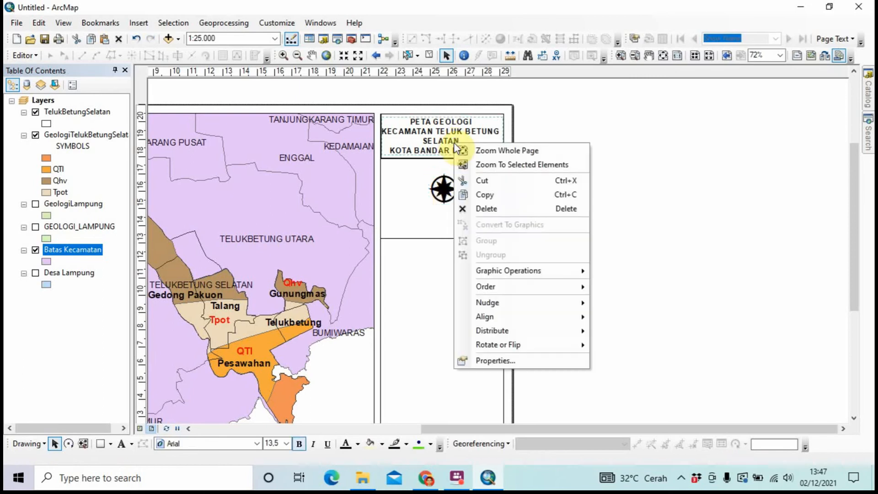
{"action": "left_click", "coordinate": [472, 195]}
{"action": "key", "text": "ctrl+v"}
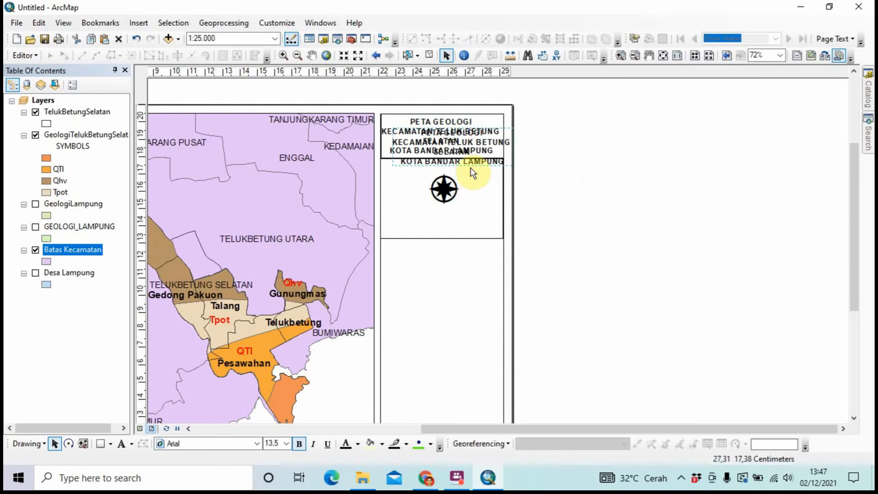
{"action": "left_click_drag", "start_coordinate": [472, 159], "coordinate": [457, 214]}
{"action": "right_click", "coordinate": [457, 215]}
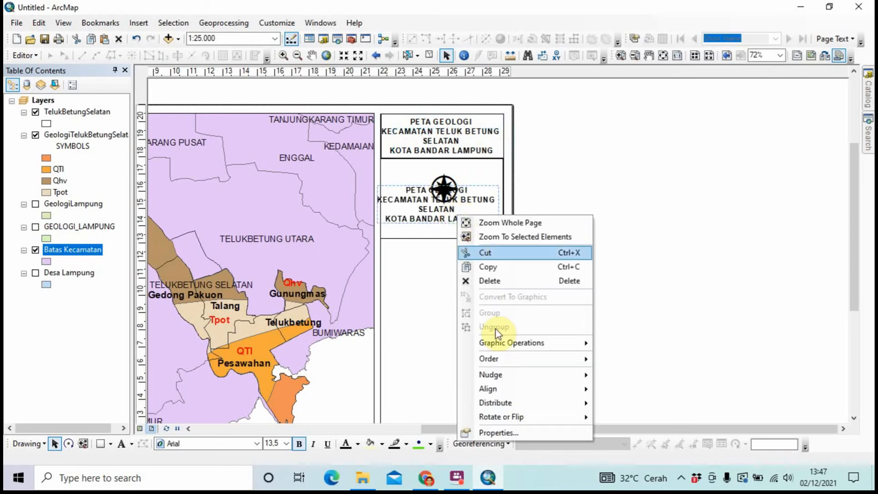
{"action": "left_click", "coordinate": [510, 435]}
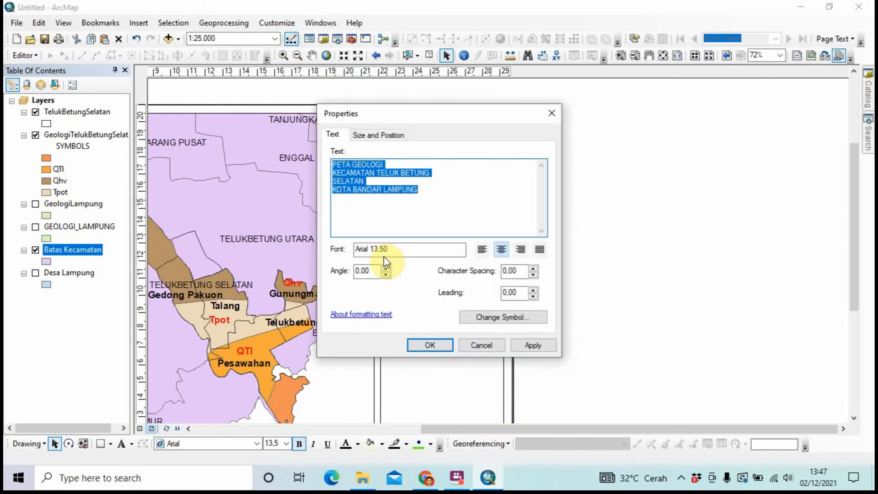
{"action": "key", "text": "Caps_Lock"}
{"action": "key", "text": "Caps_Lock"}
{"action": "type", "text": "U"}
{"action": "key", "text": "Caps_Lock"}
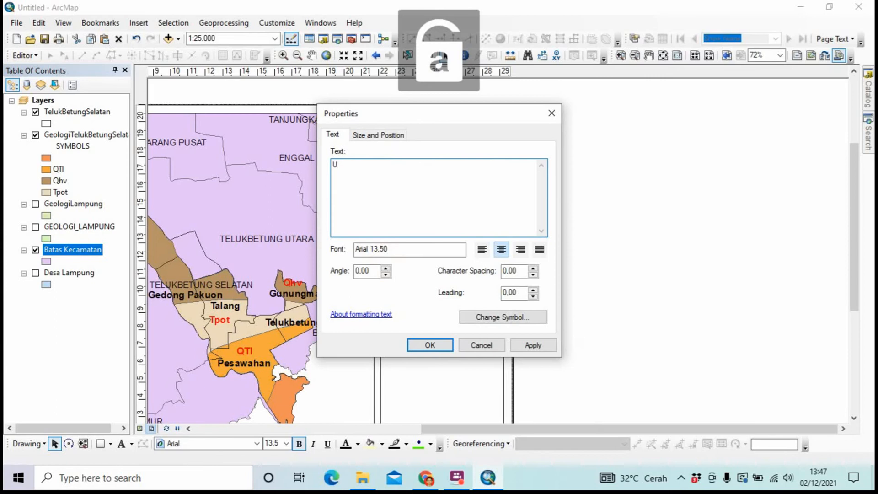
{"action": "left_click", "coordinate": [414, 346]}
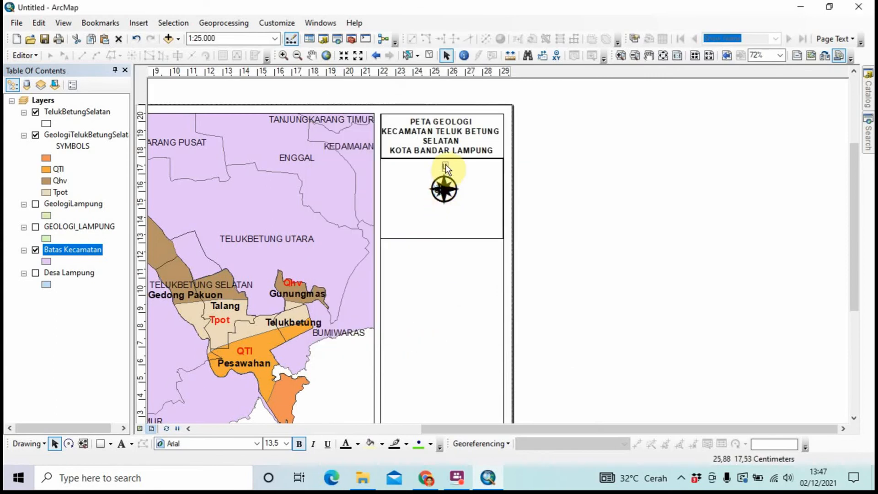
{"action": "left_click", "coordinate": [450, 190]}
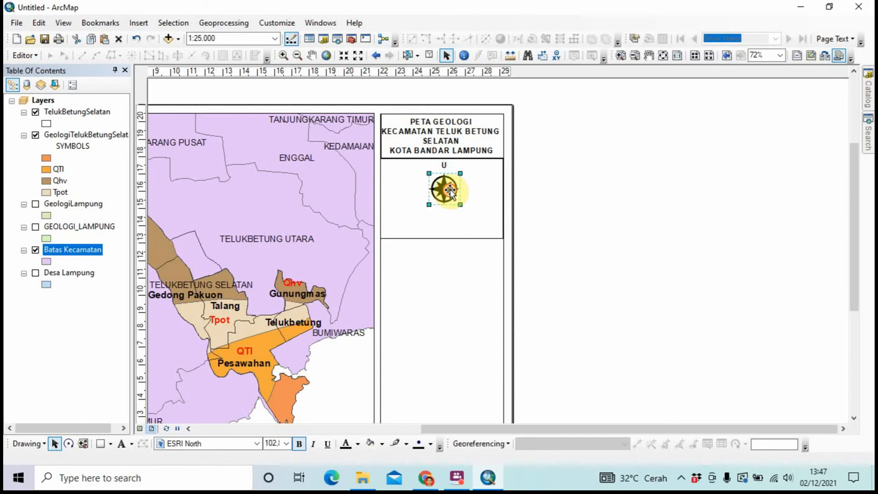
{"action": "double_click", "coordinate": [450, 191]}
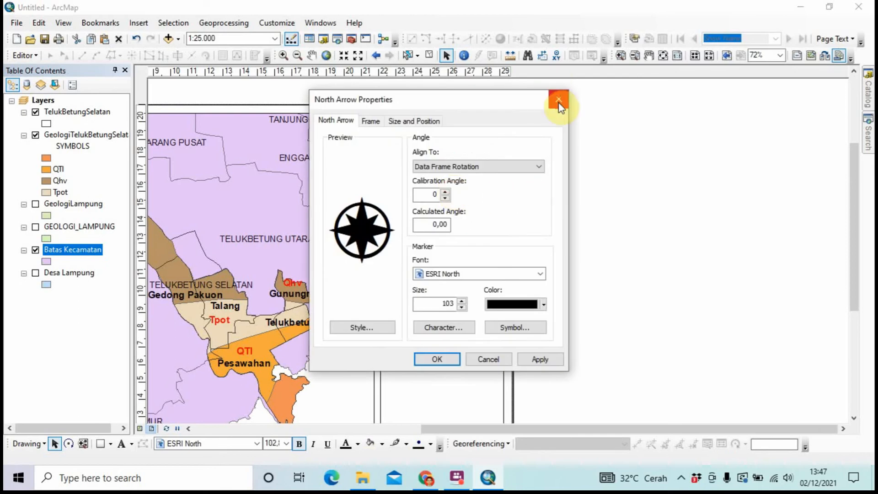
{"action": "left_click", "coordinate": [559, 101]}
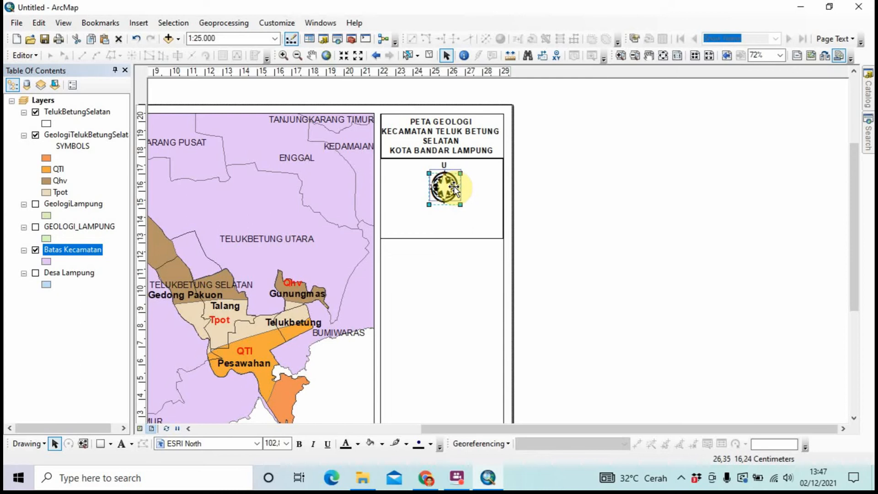
{"action": "left_click", "coordinate": [508, 191]}
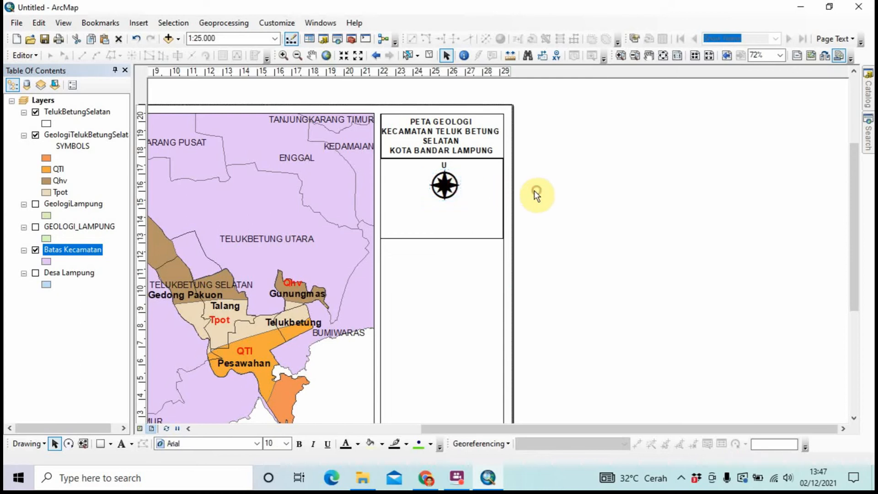
{"action": "double_click", "coordinate": [444, 165]}
{"action": "left_click", "coordinate": [549, 113]}
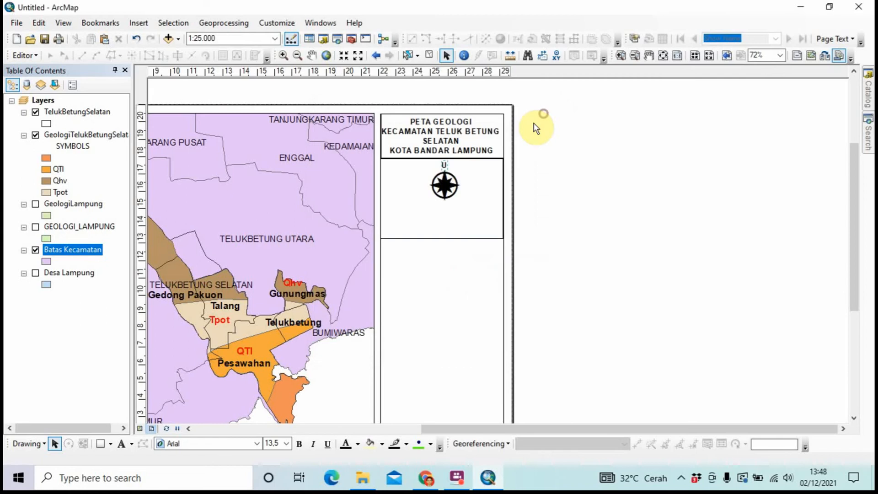
{"action": "left_click", "coordinate": [445, 168]}
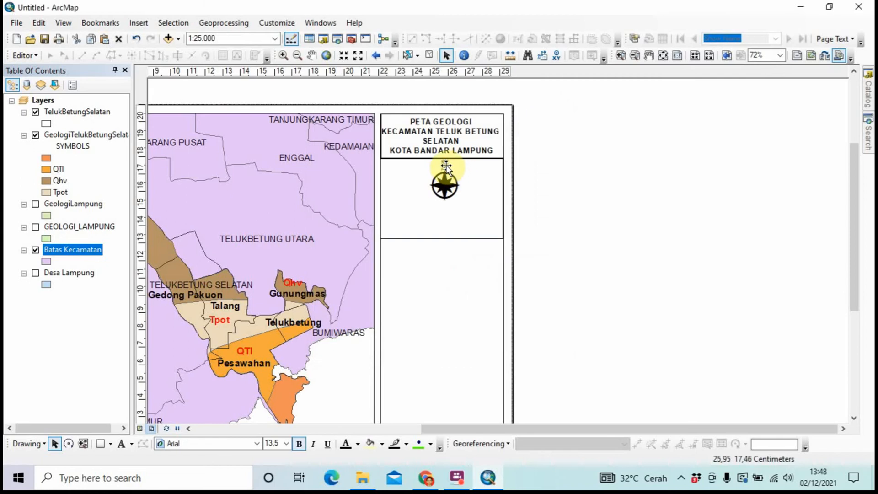
{"action": "left_click", "coordinate": [543, 195]}
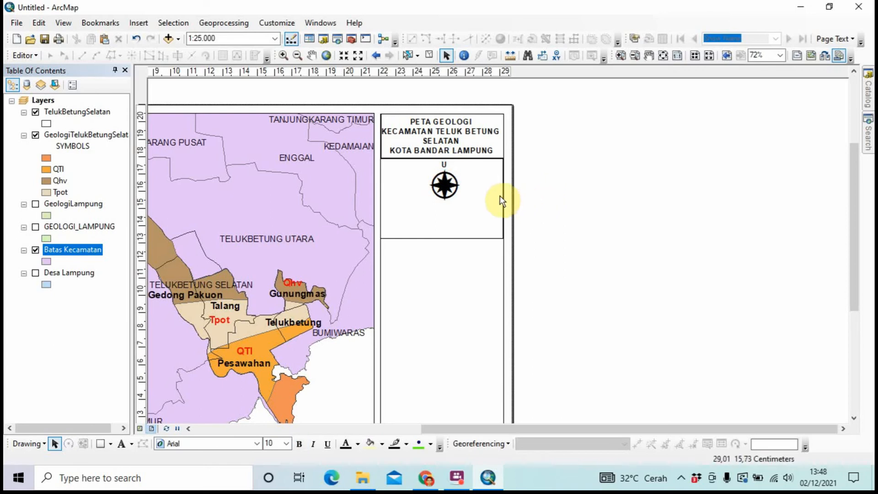
{"action": "scroll", "coordinate": [505, 196], "scroll_direction": "up", "scroll_amount": 1}
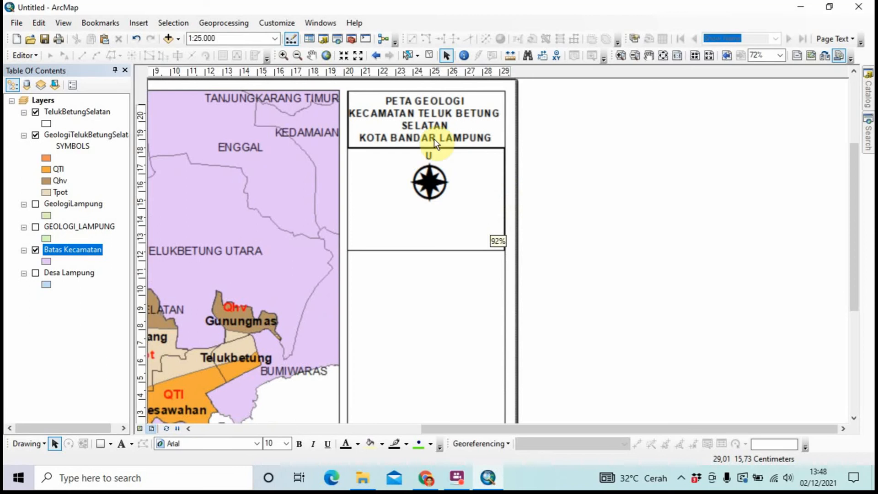
{"action": "left_click", "coordinate": [275, 40]}
{"action": "left_click", "coordinate": [275, 40]}
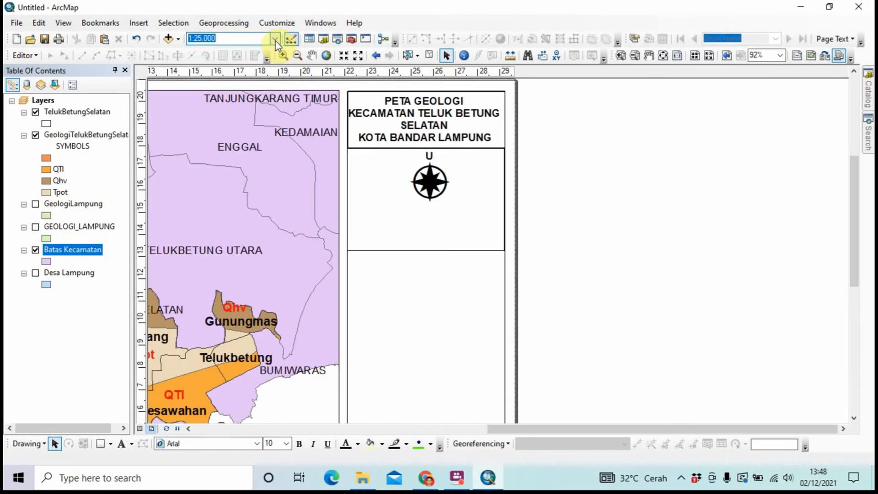
{"action": "left_click", "coordinate": [275, 41]}
{"action": "left_click", "coordinate": [275, 40]}
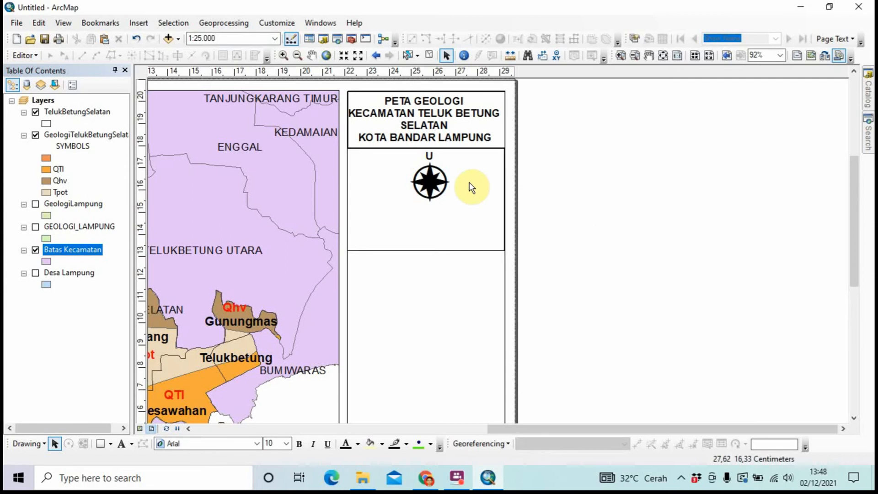
{"action": "scroll", "coordinate": [471, 186], "scroll_direction": "up", "scroll_amount": 1}
{"action": "scroll", "coordinate": [472, 186], "scroll_direction": "down", "scroll_amount": 2}
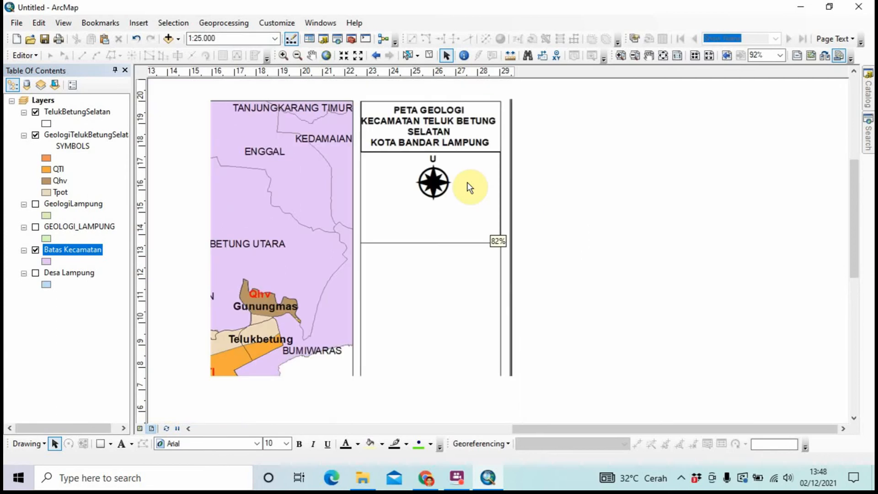
{"action": "scroll", "coordinate": [471, 187], "scroll_direction": "up", "scroll_amount": 1}
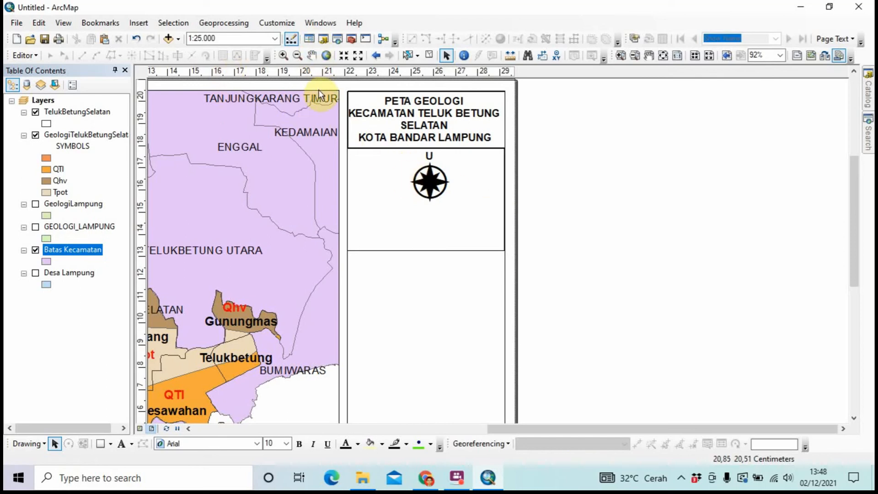
Copy the title below the north arrow and change its text to 'Skala 1:25.000'
{"action": "left_click", "coordinate": [402, 109]}
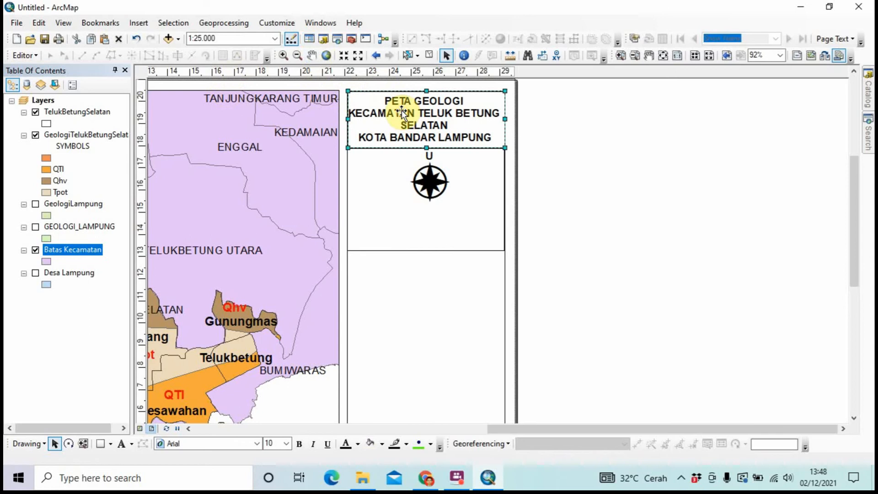
{"action": "left_click", "coordinate": [401, 110]}
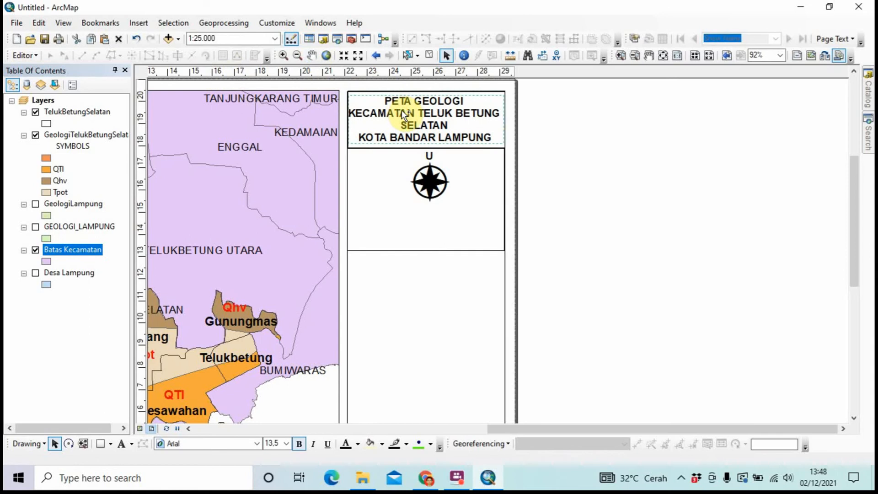
{"action": "left_click_drag", "start_coordinate": [402, 110], "coordinate": [397, 222]}
{"action": "right_click", "coordinate": [397, 223]}
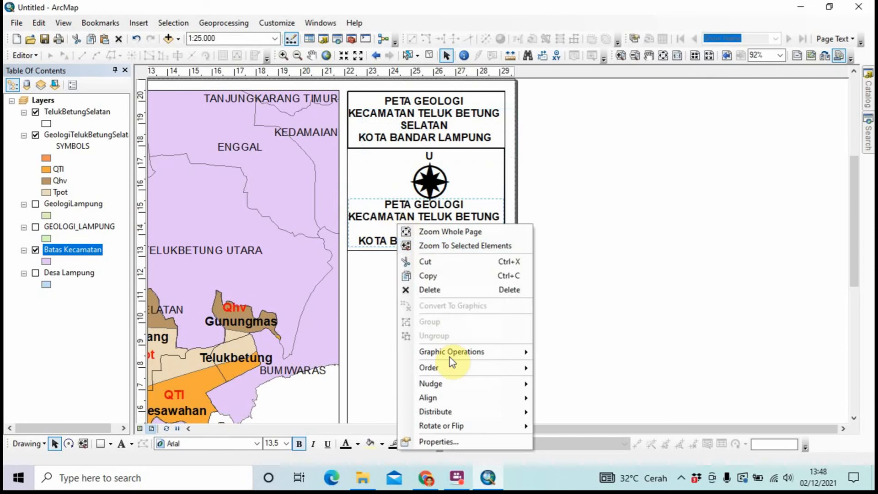
{"action": "left_click", "coordinate": [451, 441]}
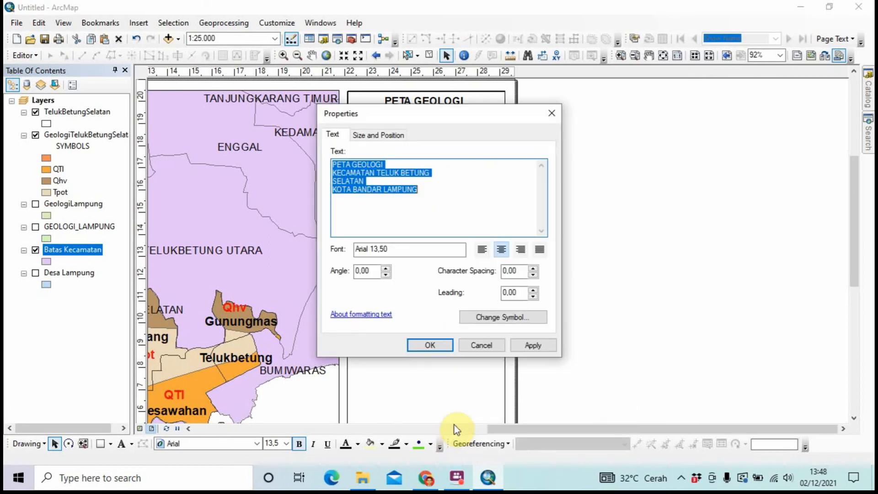
{"action": "key", "text": "Caps_Lock"}
{"action": "type", "text": "S"}
{"action": "key", "text": "Caps_Lock"}
{"action": "type", "text": "kala "}
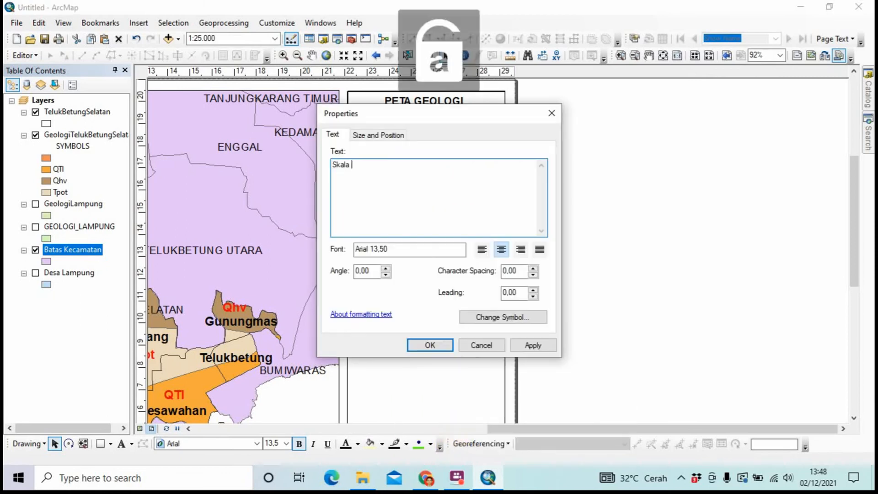
{"action": "type", "text": "1:25.000"}
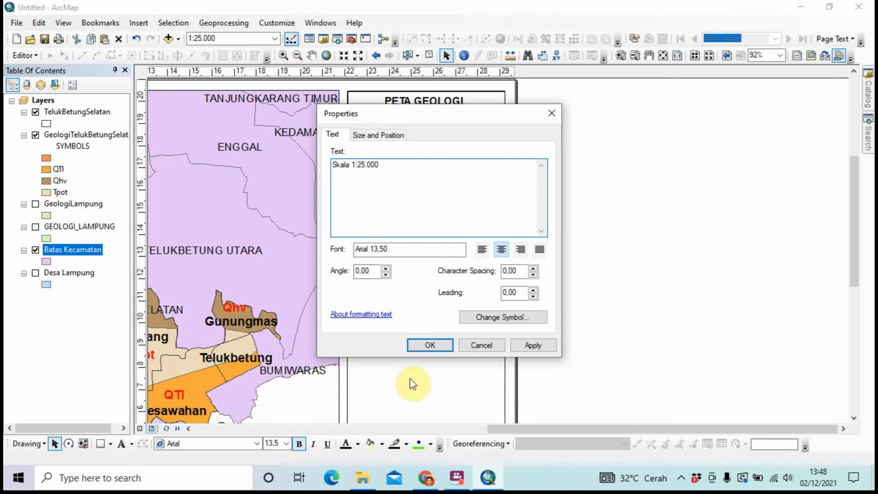
{"action": "left_click", "coordinate": [441, 350]}
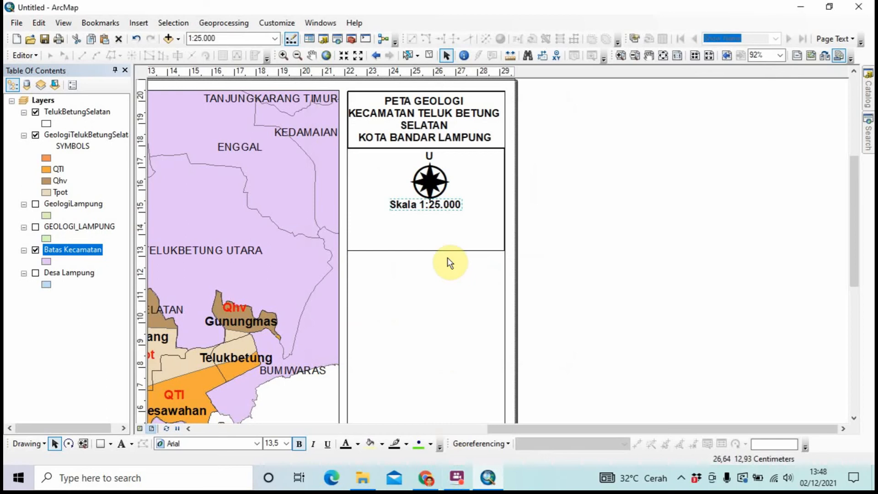
{"action": "left_click_drag", "start_coordinate": [443, 209], "coordinate": [448, 208]}
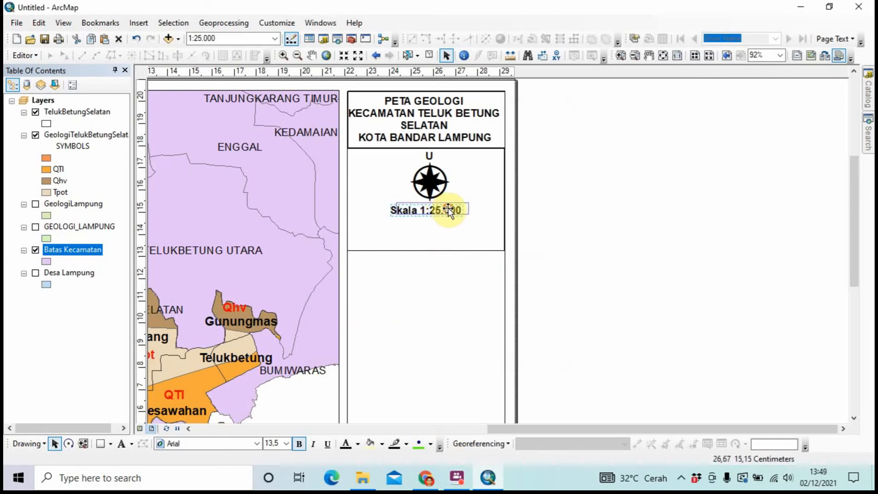
{"action": "left_click", "coordinate": [579, 206]}
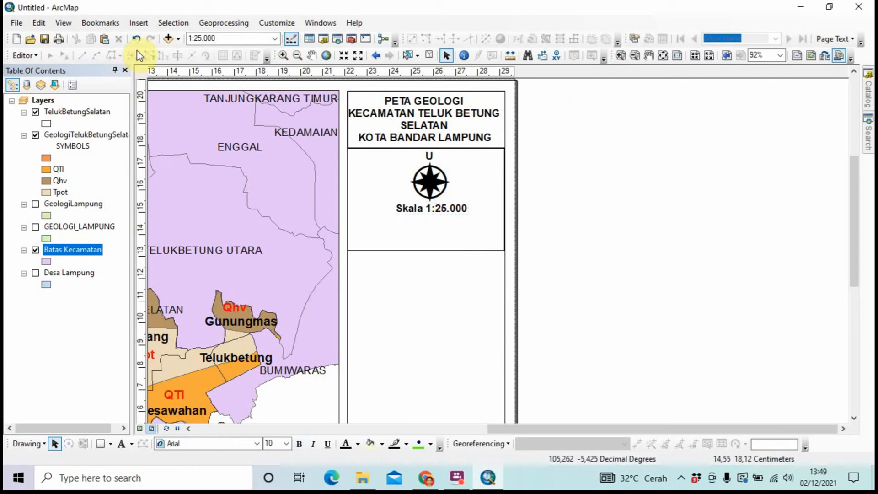
Insert Alternating Scale Bar 1 under the Skala 1:25.000 text and shorten it to fit the panel
{"action": "left_click", "coordinate": [141, 25]}
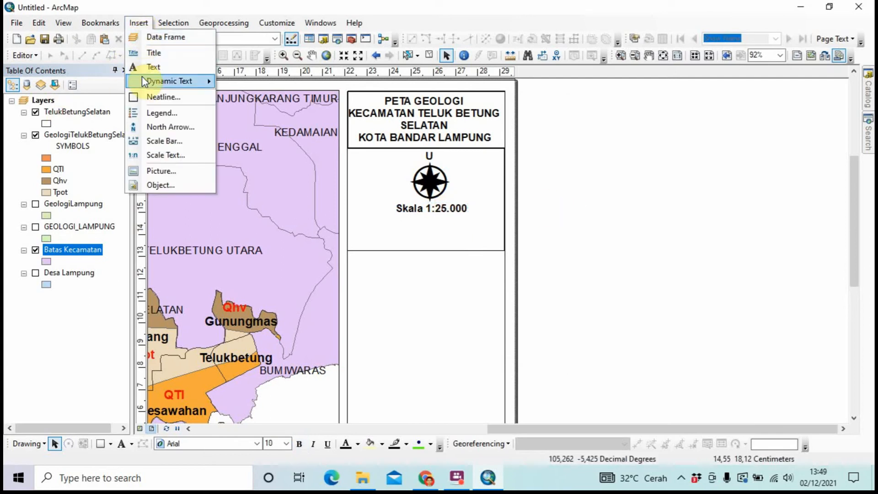
{"action": "left_click", "coordinate": [140, 141]}
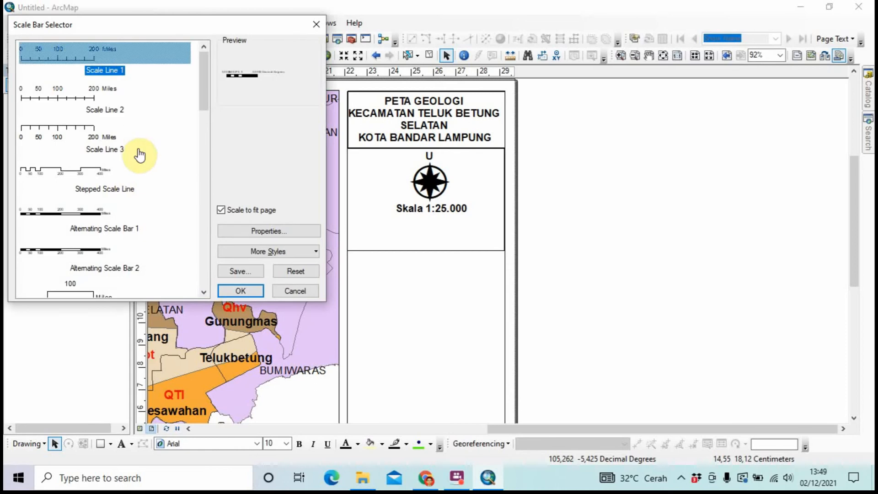
{"action": "left_click", "coordinate": [96, 224]}
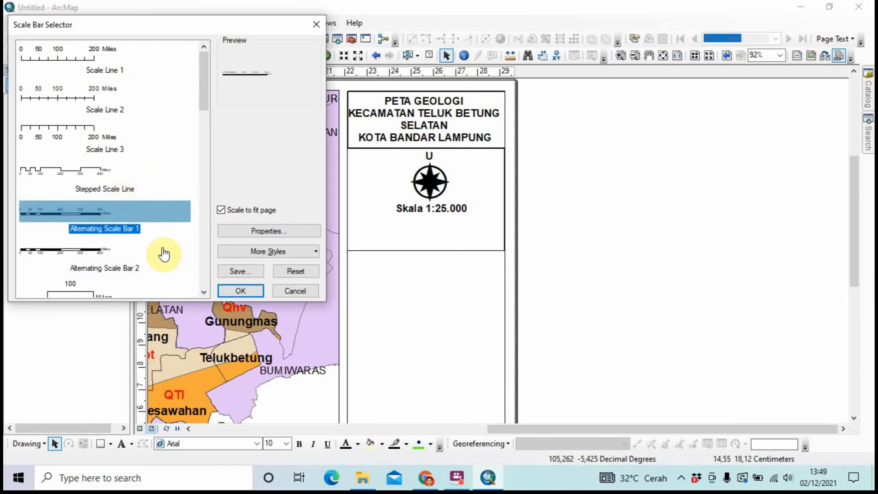
{"action": "left_click", "coordinate": [232, 292]}
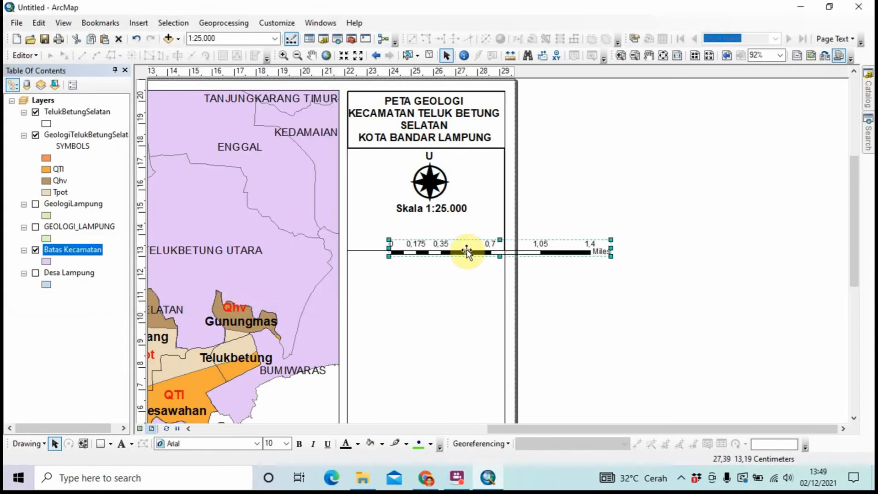
{"action": "left_click_drag", "start_coordinate": [464, 249], "coordinate": [428, 236]}
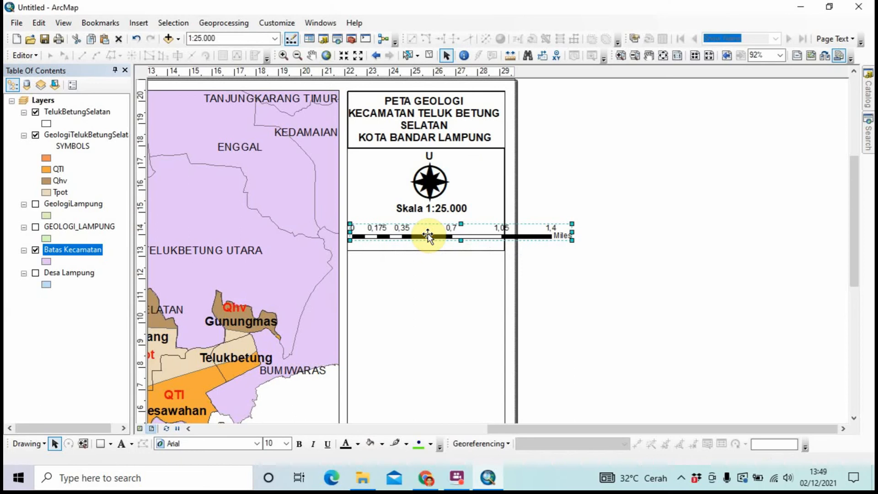
{"action": "left_click_drag", "start_coordinate": [571, 233], "coordinate": [464, 226]}
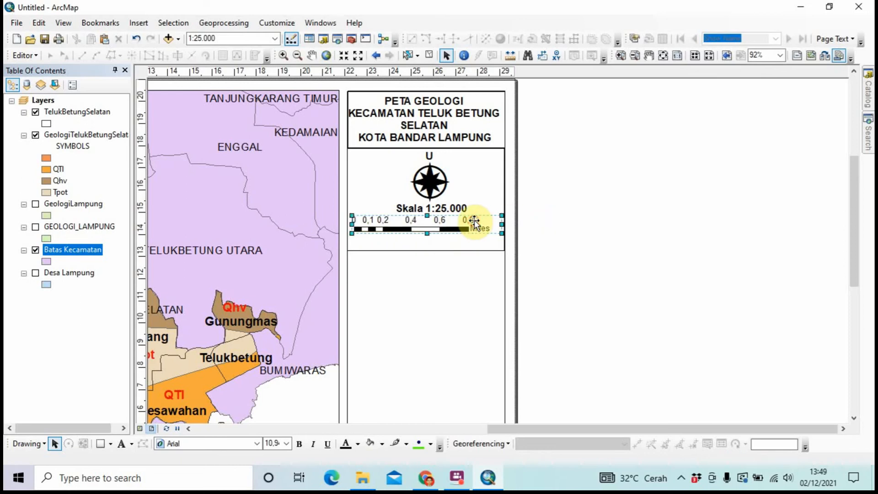
Change the scale bar's division units from miles to Kilometers
{"action": "right_click", "coordinate": [474, 221]}
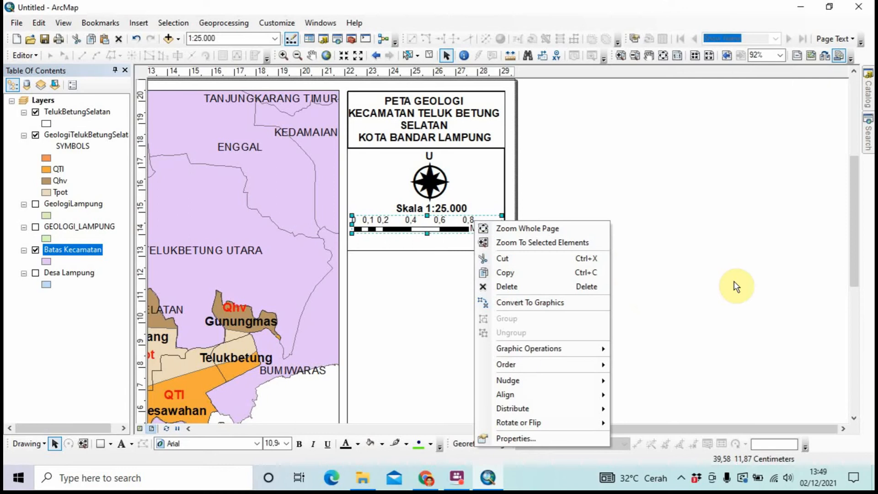
{"action": "left_click", "coordinate": [514, 437]}
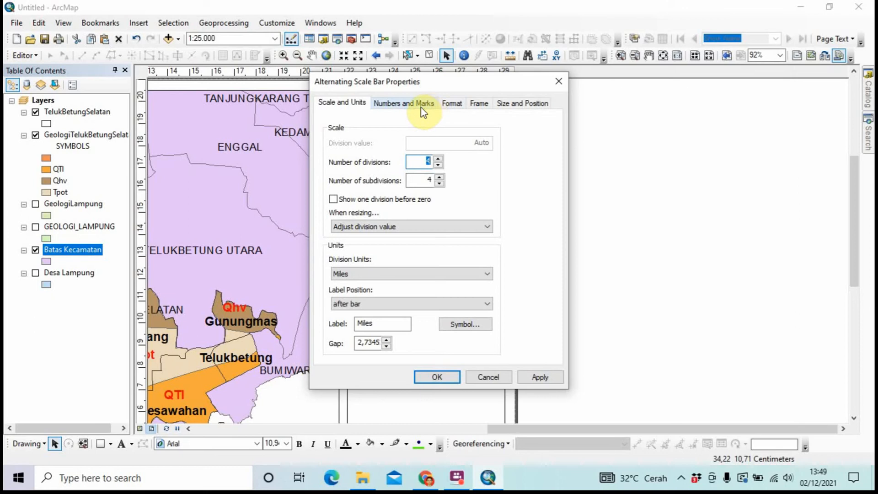
{"action": "left_click", "coordinate": [456, 275]}
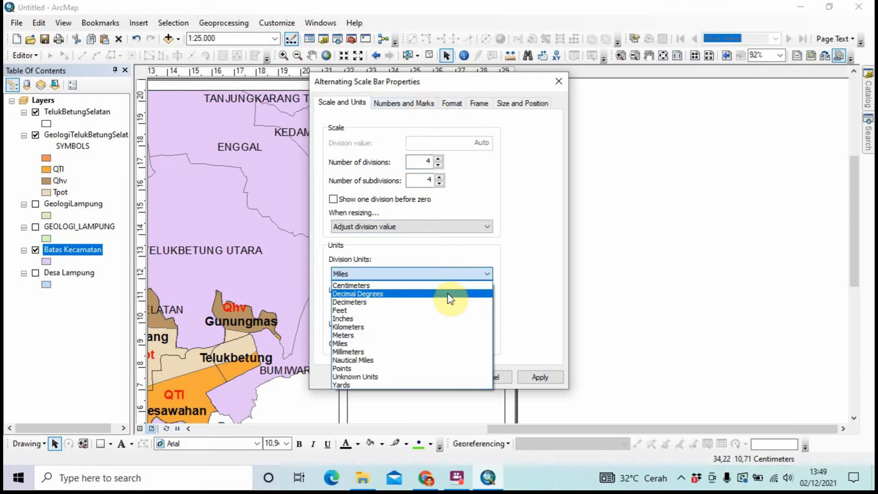
{"action": "left_click", "coordinate": [446, 327]}
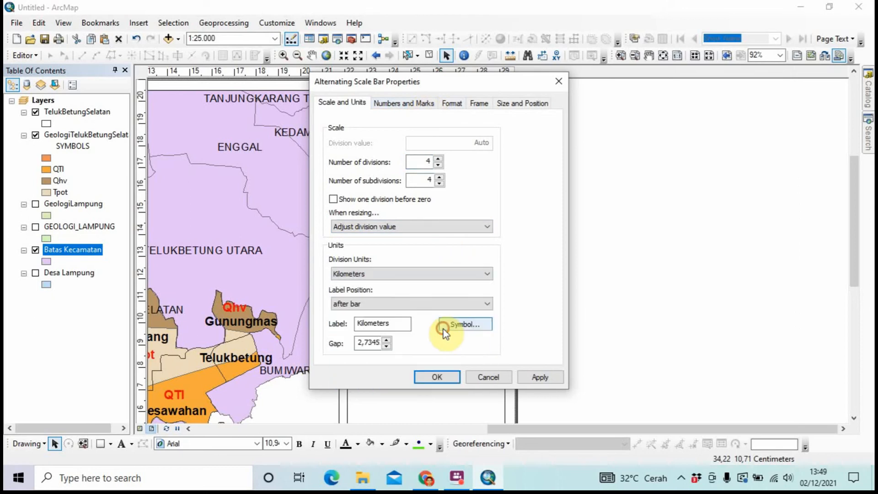
{"action": "left_click", "coordinate": [456, 374]}
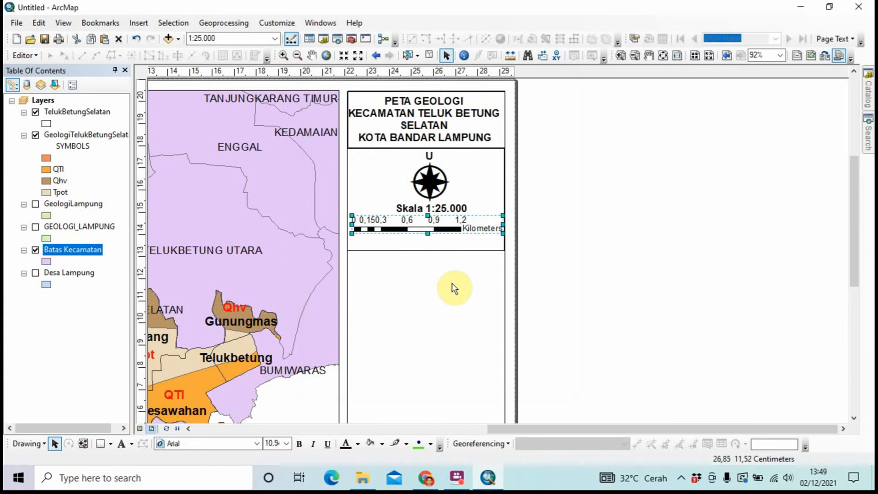
Convert the scale bar to graphics and ungroup it into separate pieces
{"action": "right_click", "coordinate": [467, 233]}
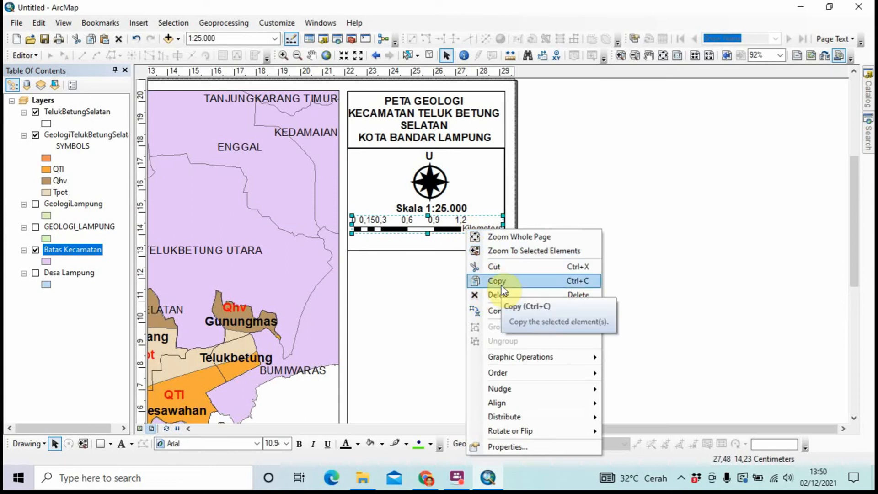
{"action": "left_click", "coordinate": [429, 244]}
{"action": "left_click", "coordinate": [607, 238]}
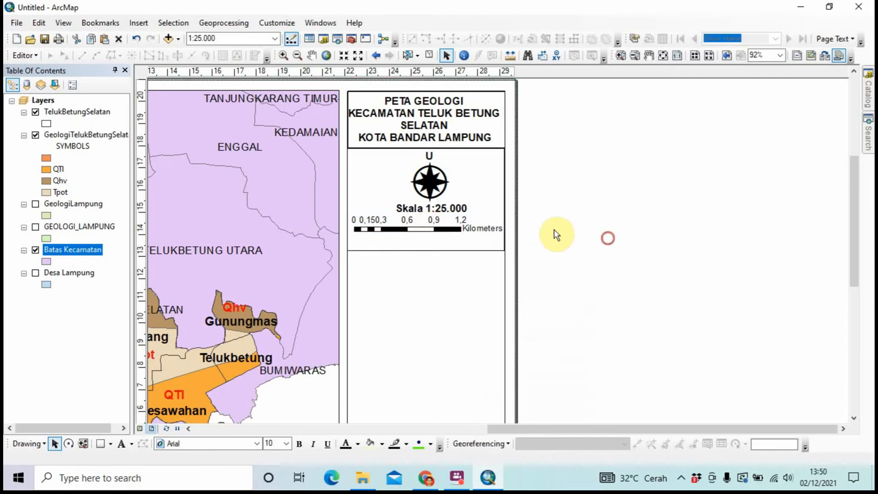
{"action": "left_click", "coordinate": [472, 228]}
{"action": "right_click", "coordinate": [472, 227]}
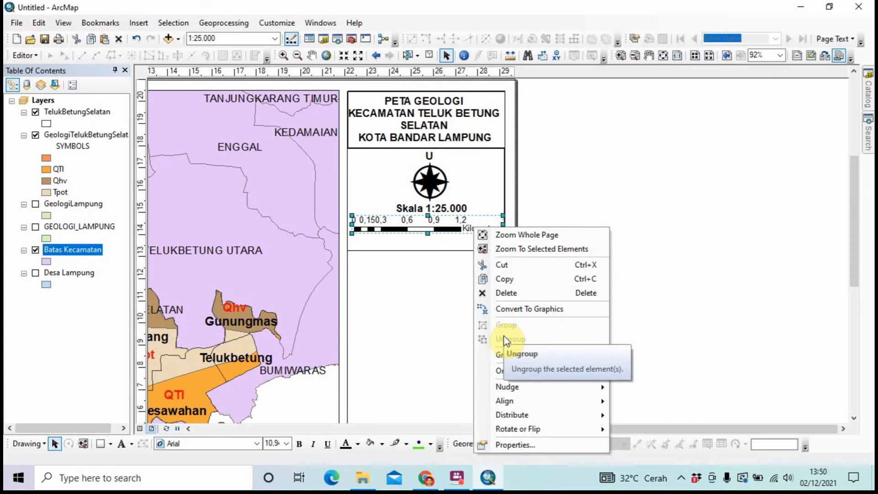
{"action": "left_click", "coordinate": [510, 311]}
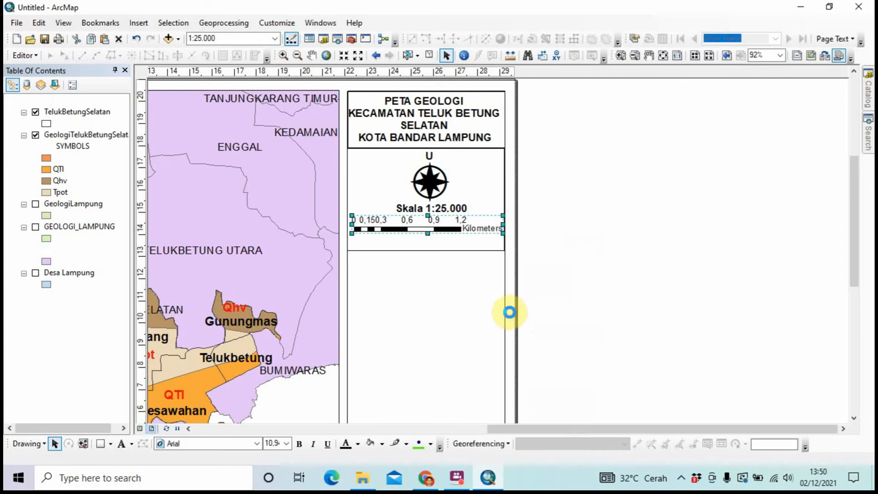
{"action": "right_click", "coordinate": [484, 225]}
{"action": "left_click", "coordinate": [500, 333]}
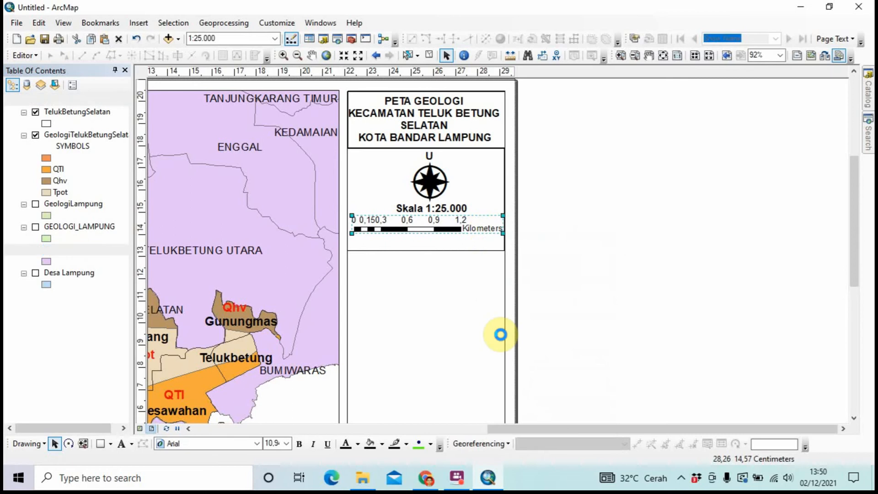
{"action": "left_click", "coordinate": [489, 230]}
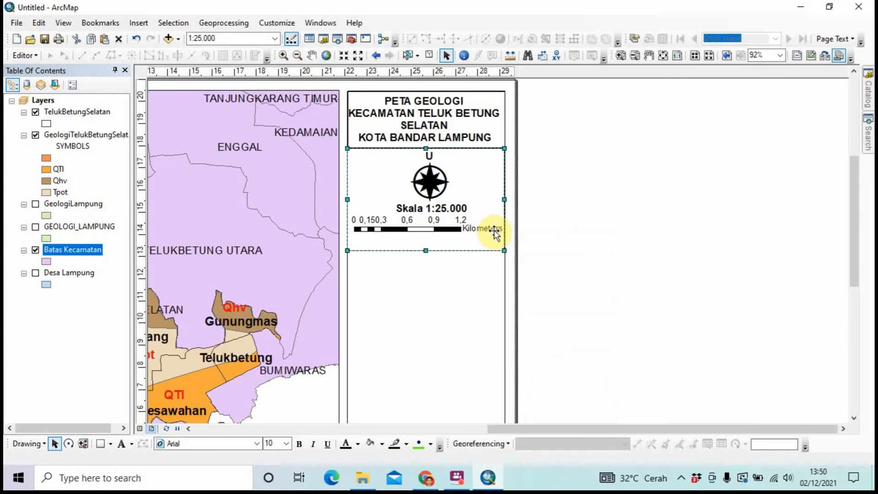
{"action": "left_click", "coordinate": [602, 251]}
Change the scale bar's Kilometers label text to 'Km'
{"action": "left_click", "coordinate": [480, 229]}
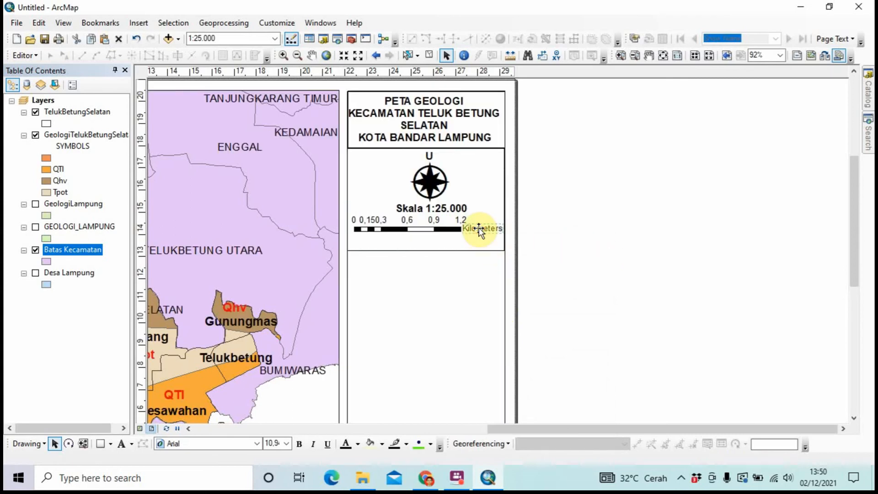
{"action": "right_click", "coordinate": [480, 228]}
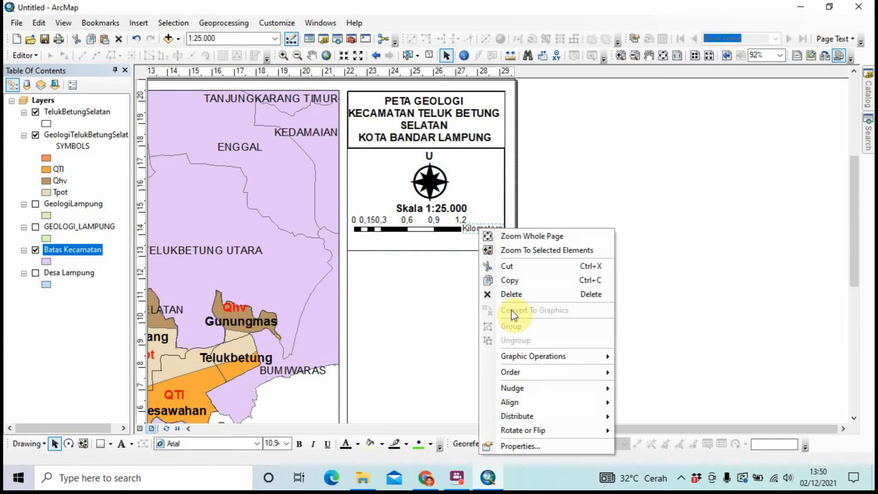
{"action": "left_click", "coordinate": [531, 445]}
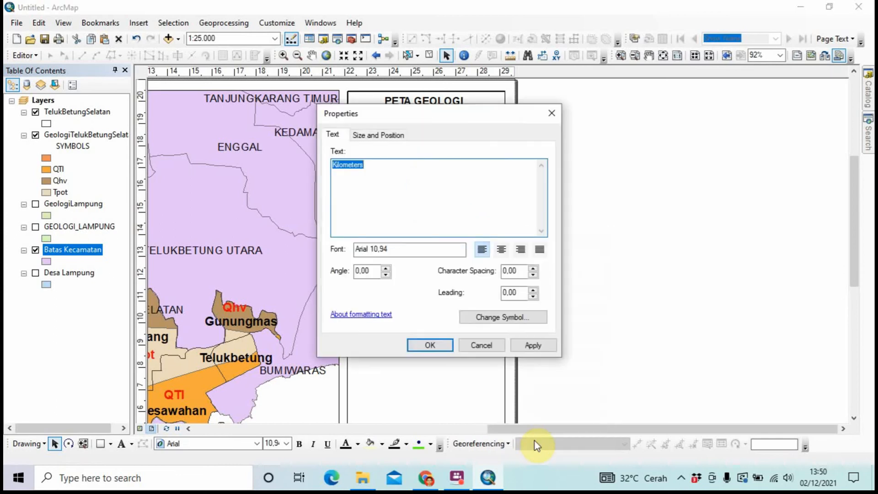
{"action": "key", "text": "Caps_Lock"}
{"action": "type", "text": "K"}
{"action": "key", "text": "Caps_Lock"}
{"action": "type", "text": "m"}
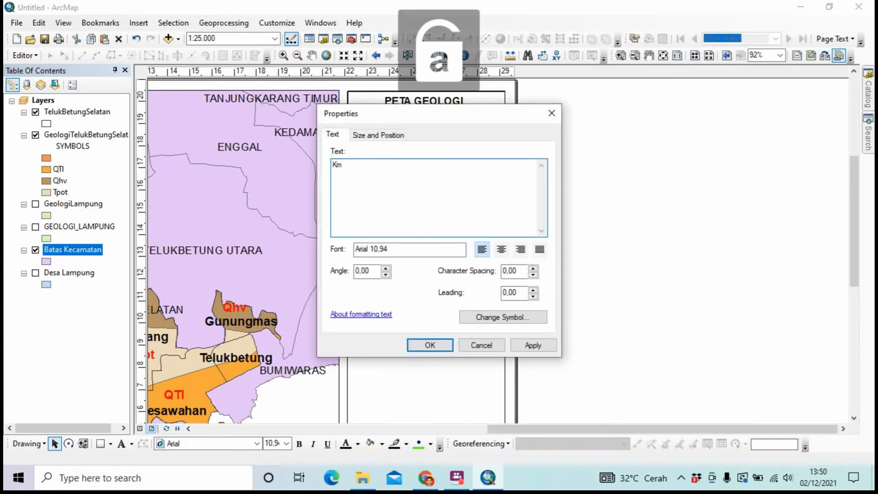
{"action": "left_click", "coordinate": [428, 345]}
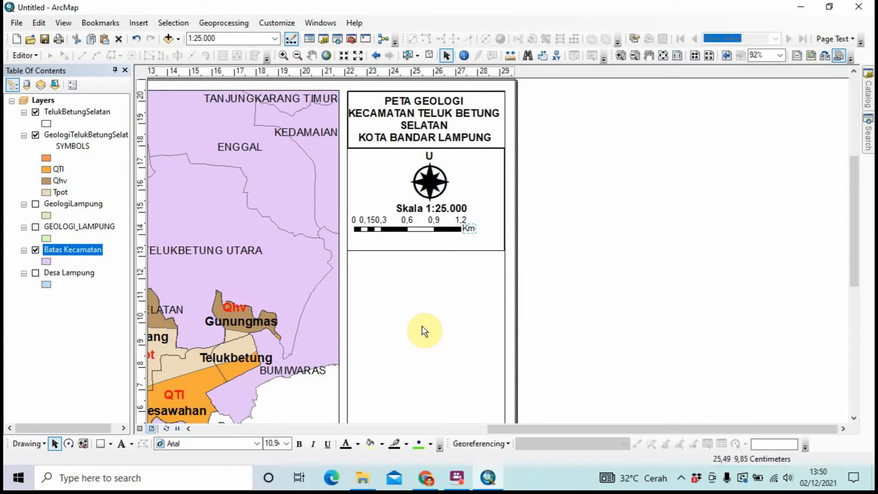
Select the scale bar and its number labels and group them into one element
{"action": "left_click", "coordinate": [435, 226]}
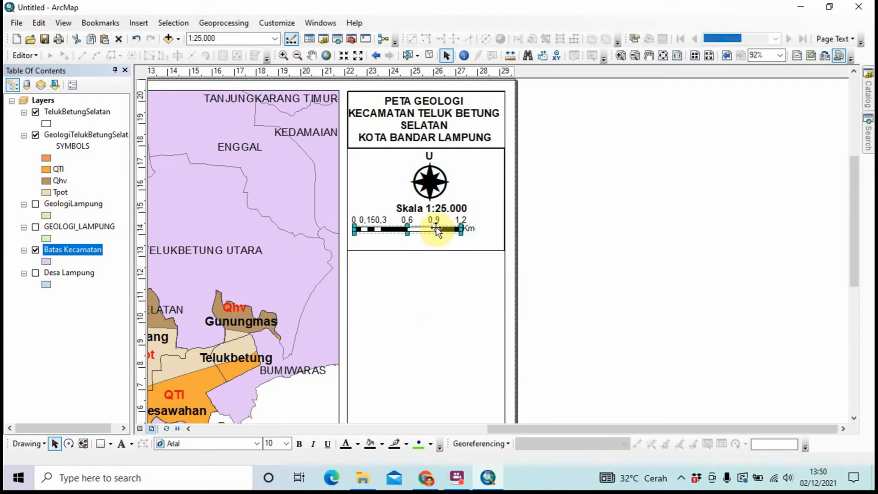
{"action": "left_click", "coordinate": [485, 223]}
{"action": "left_click_drag", "start_coordinate": [477, 231], "coordinate": [350, 215]}
{"action": "left_click", "coordinate": [590, 234]}
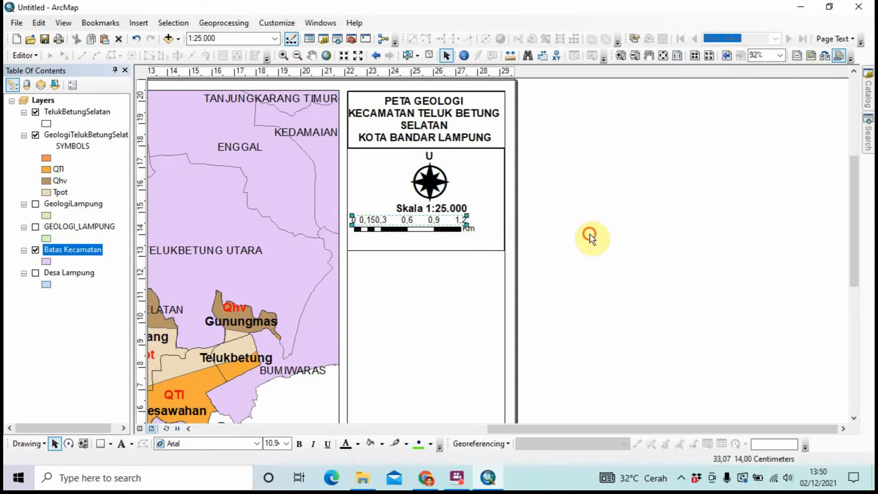
{"action": "left_click_drag", "start_coordinate": [474, 236], "coordinate": [349, 213]}
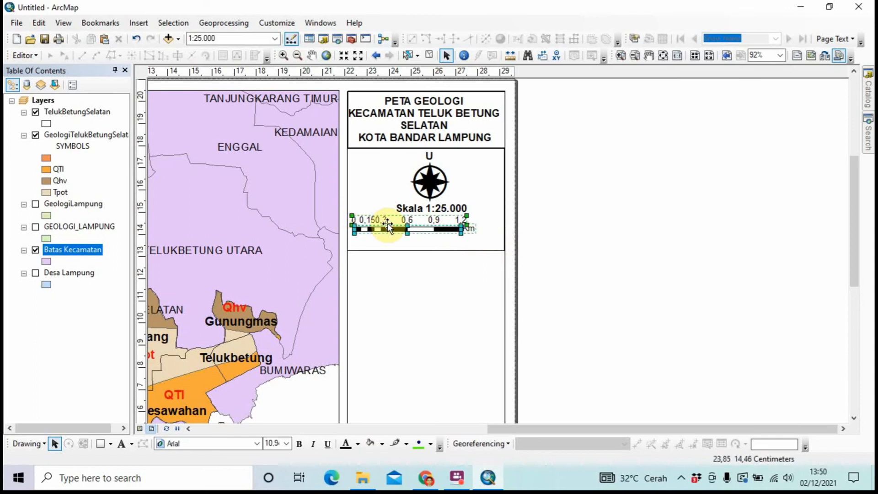
{"action": "right_click", "coordinate": [413, 222]}
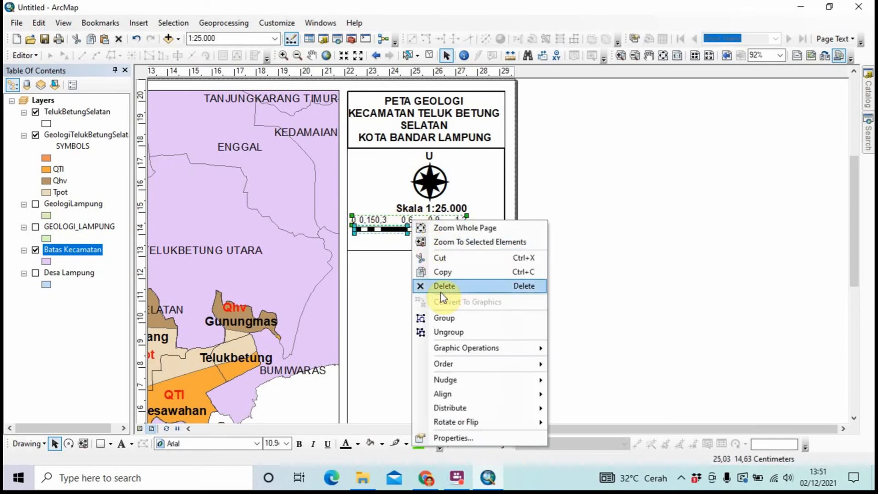
{"action": "left_click", "coordinate": [440, 316]}
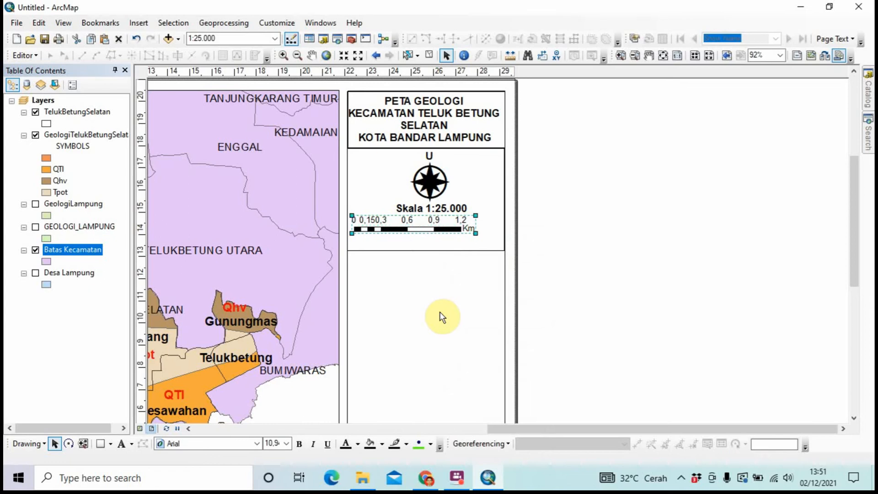
{"action": "left_click", "coordinate": [579, 265]}
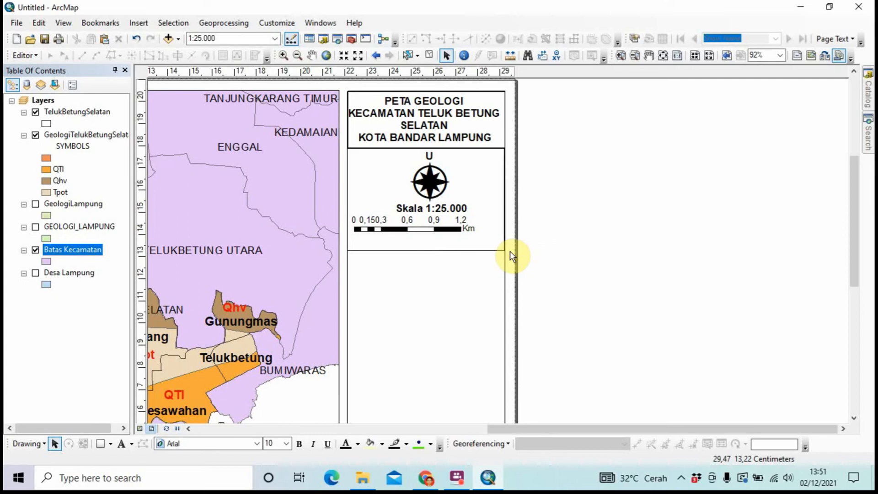
Widen the grouped scale bar leftward and centre it under Skala 1:25.000
{"action": "left_click", "coordinate": [435, 221]}
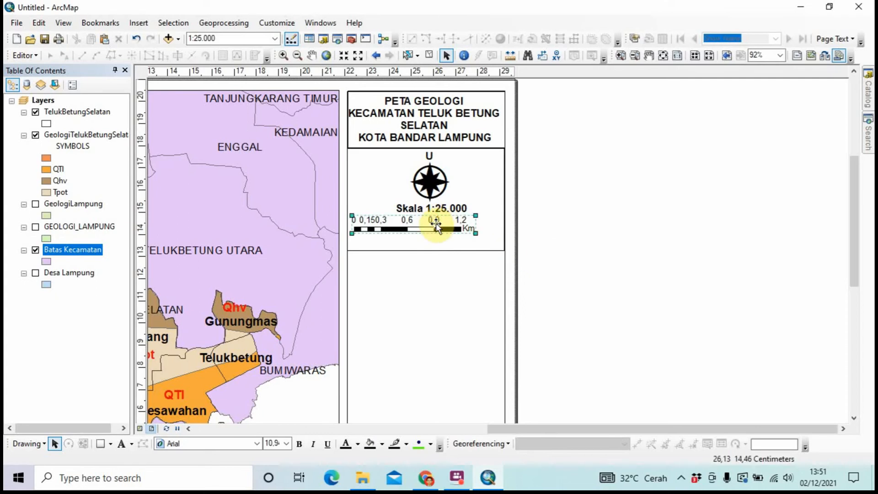
{"action": "left_click_drag", "start_coordinate": [435, 221], "coordinate": [453, 224]}
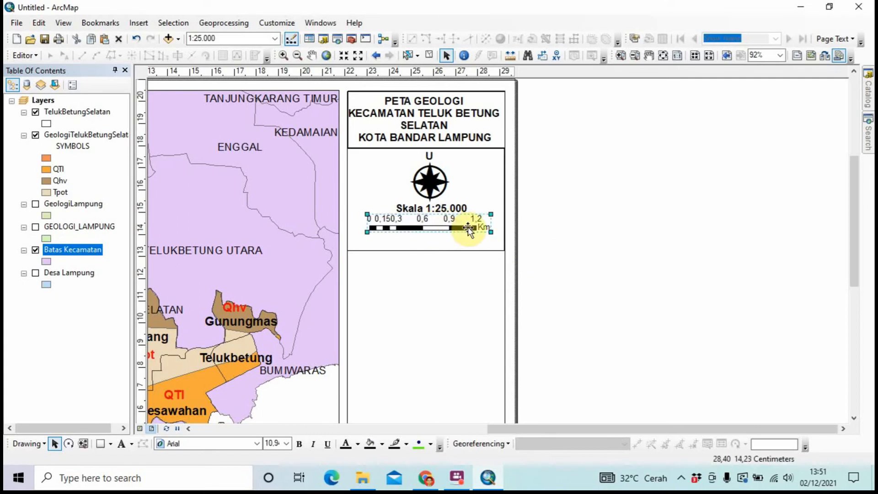
{"action": "left_click_drag", "start_coordinate": [365, 232], "coordinate": [355, 234]}
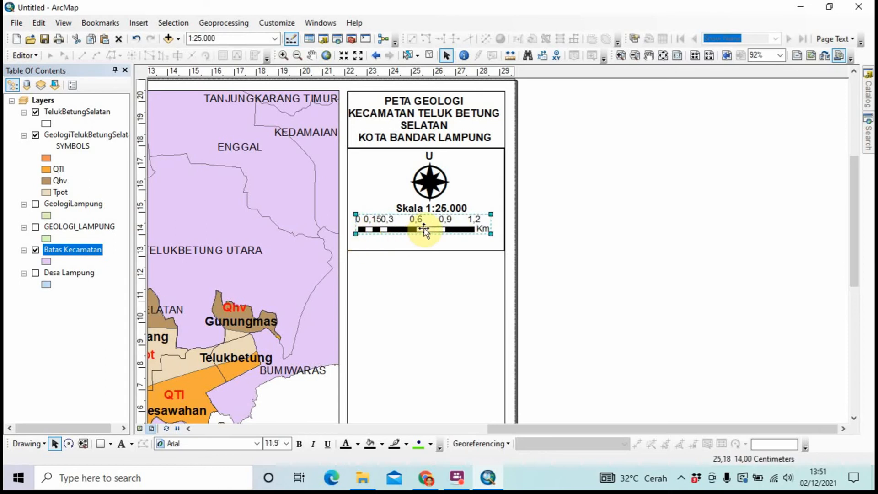
{"action": "left_click", "coordinate": [562, 230]}
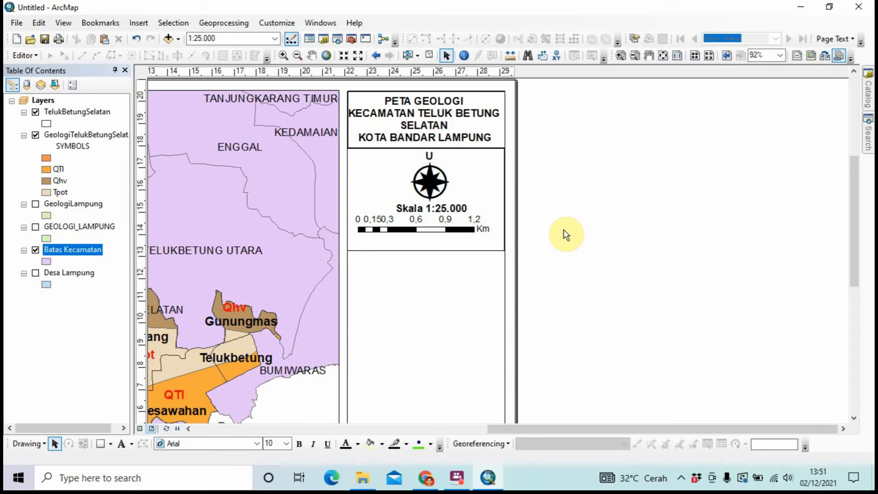
{"action": "left_click", "coordinate": [472, 229]}
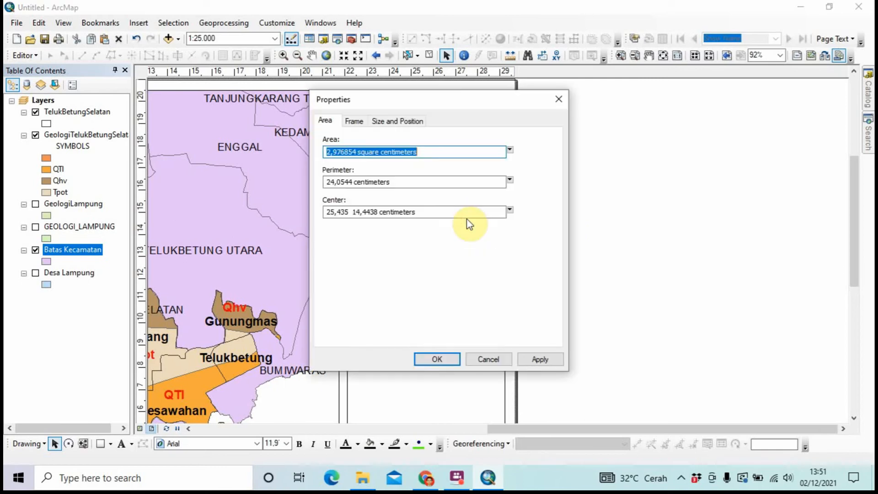
{"action": "double_click", "coordinate": [468, 224]}
{"action": "left_click", "coordinate": [559, 99]}
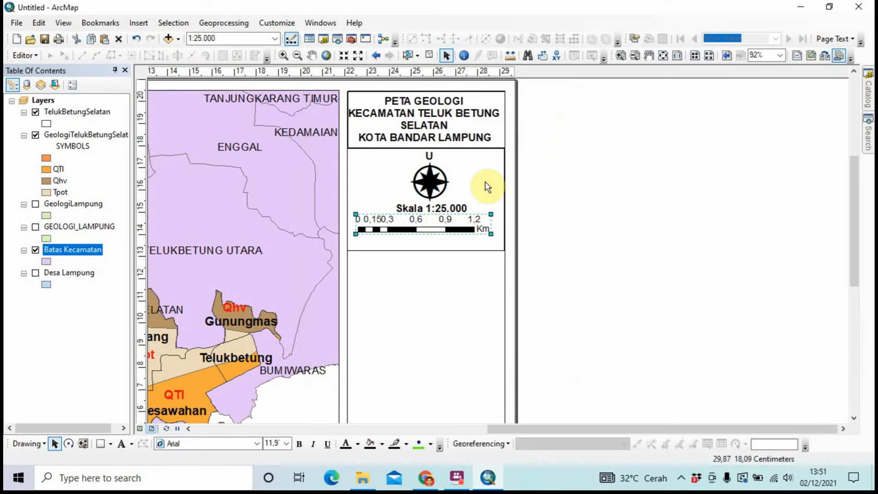
{"action": "left_click_drag", "start_coordinate": [442, 221], "coordinate": [448, 222]}
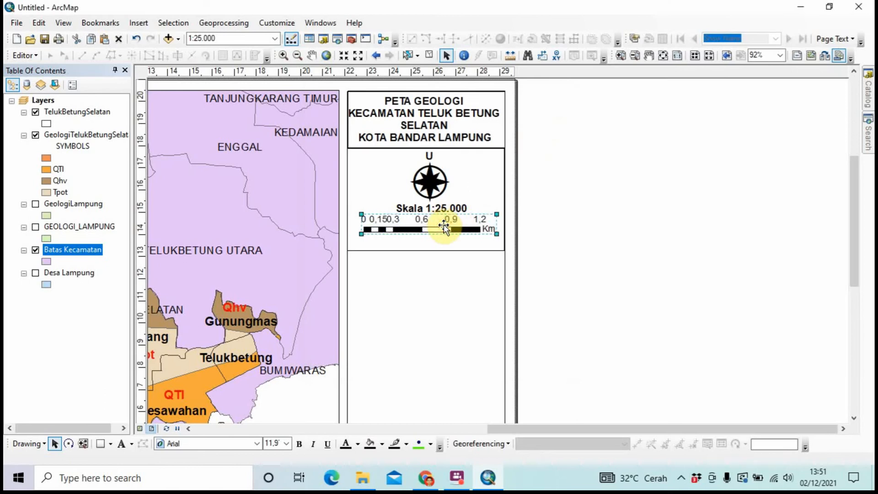
{"action": "left_click", "coordinate": [633, 219]}
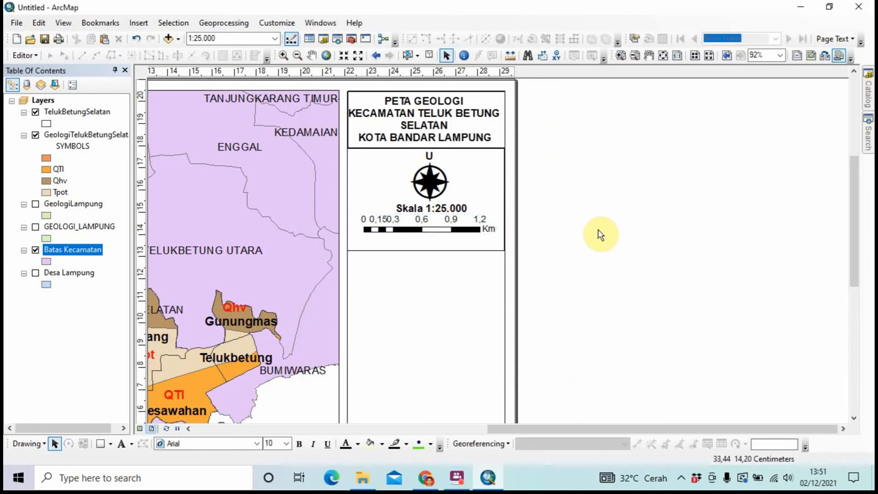
{"action": "left_click", "coordinate": [482, 232]}
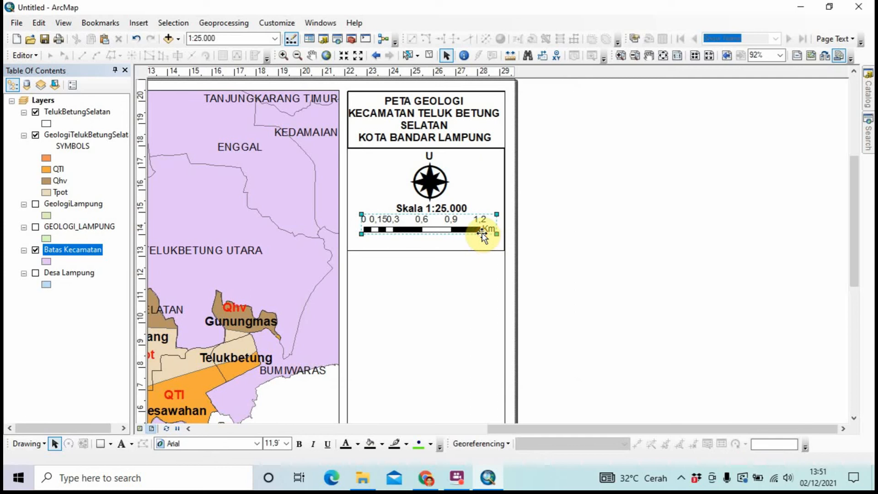
{"action": "mouse_move", "coordinate": [493, 233]}
{"action": "left_mouse_down"}
{"action": "mouse_move", "coordinate": [507, 238]}
{"action": "mouse_move", "coordinate": [482, 225]}
{"action": "left_mouse_up"}
{"action": "left_click", "coordinate": [568, 229]}
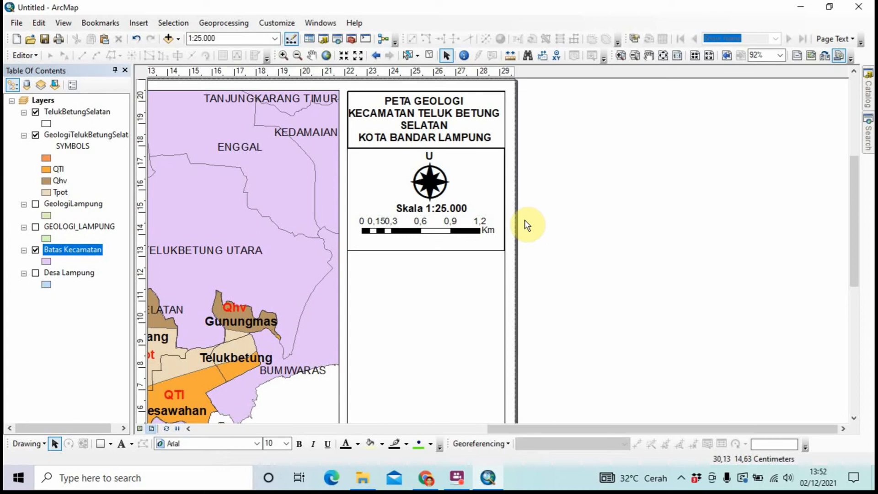
Shorten the north arrow and scale box, then paste an empty copy directly below it
{"action": "left_click", "coordinate": [451, 250]}
{"action": "left_click_drag", "start_coordinate": [427, 251], "coordinate": [427, 237]}
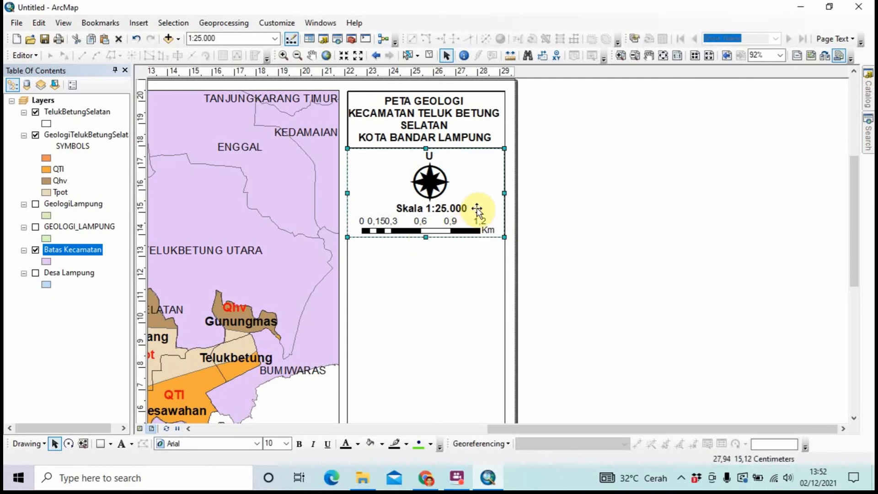
{"action": "key", "text": "ctrl+c"}
{"action": "key", "text": "ctrl+v"}
{"action": "left_click_drag", "start_coordinate": [477, 210], "coordinate": [465, 289]}
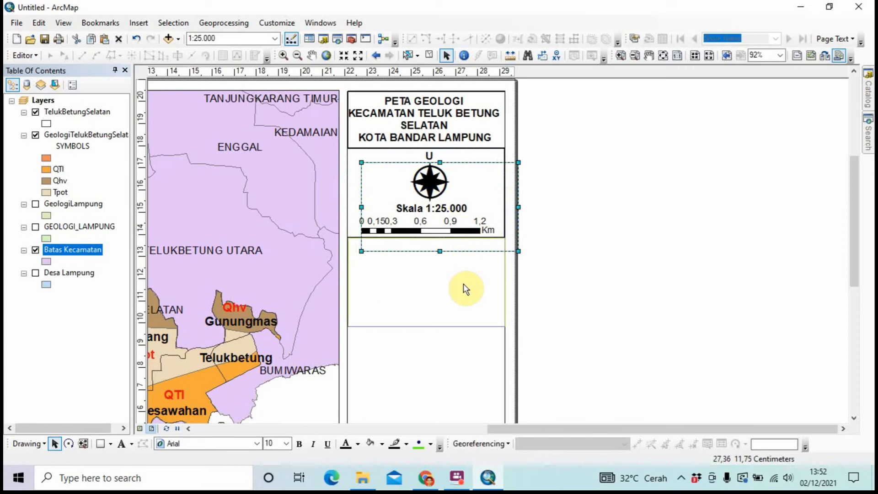
{"action": "left_click", "coordinate": [464, 287]}
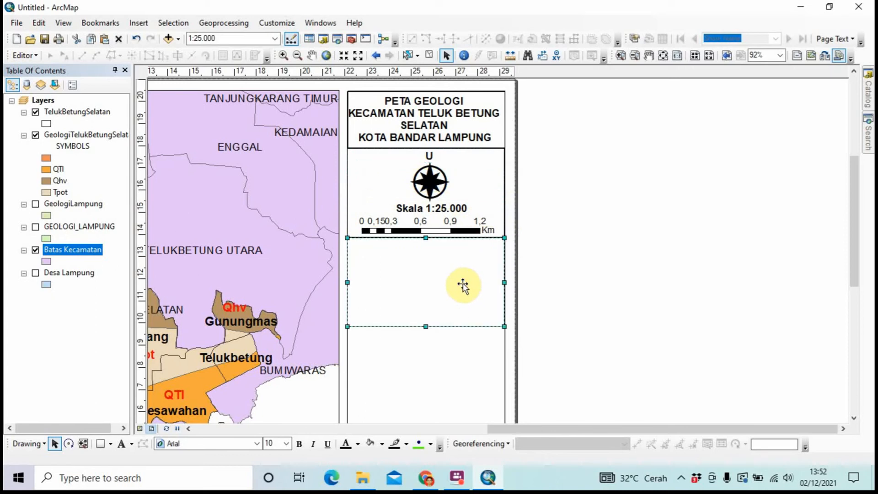
{"action": "left_click", "coordinate": [567, 286]}
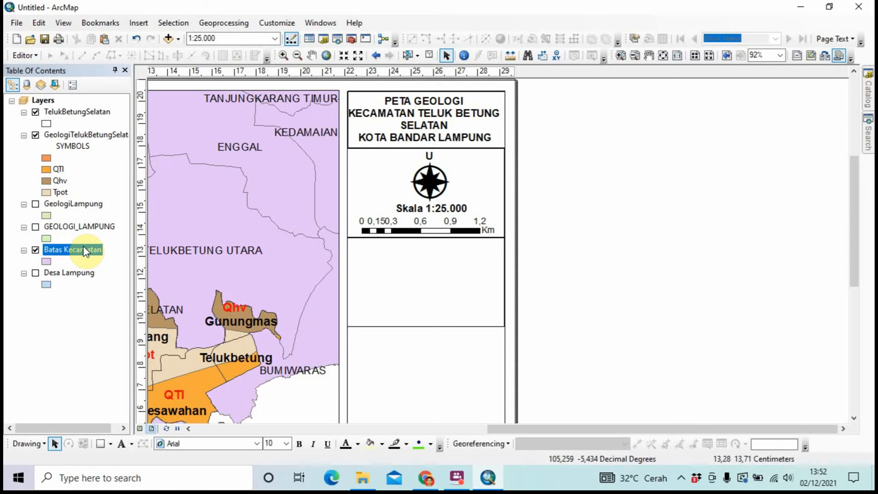
Insert a legend without the GeologiTelukBetungSelatan and Batas Kecamatan items
{"action": "left_click", "coordinate": [139, 23]}
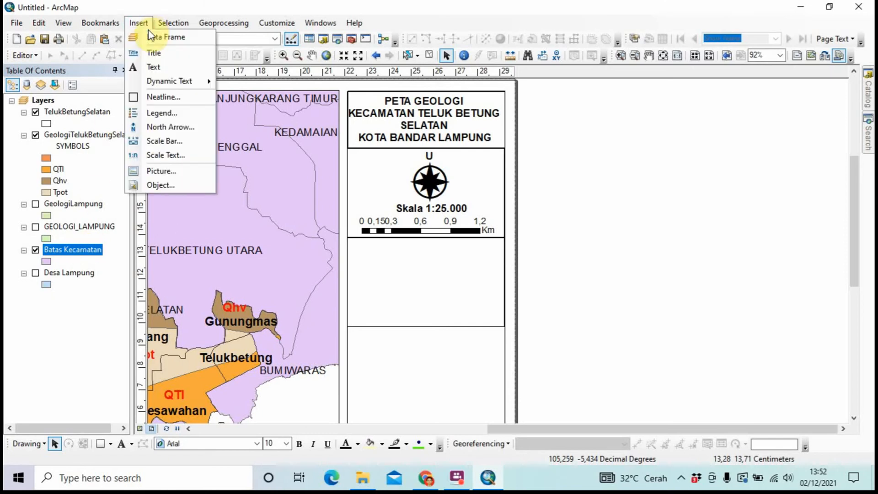
{"action": "left_click", "coordinate": [157, 113]}
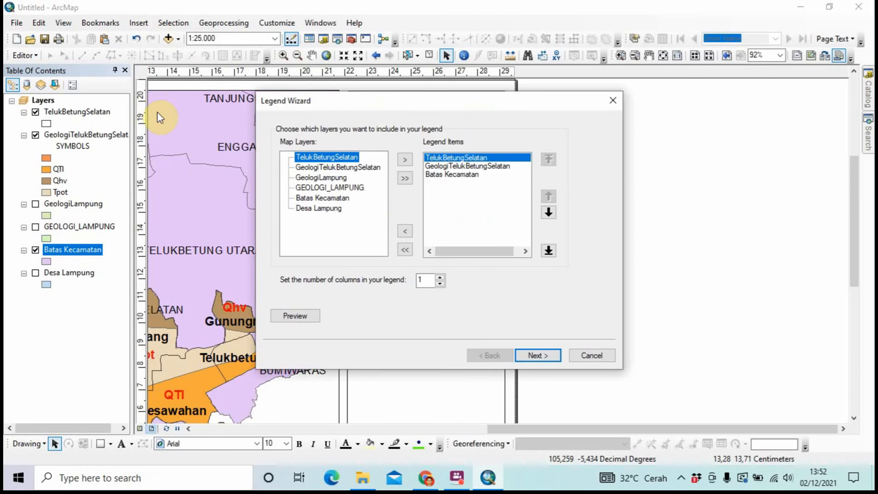
{"action": "left_click", "coordinate": [428, 168]}
{"action": "left_click", "coordinate": [400, 227]}
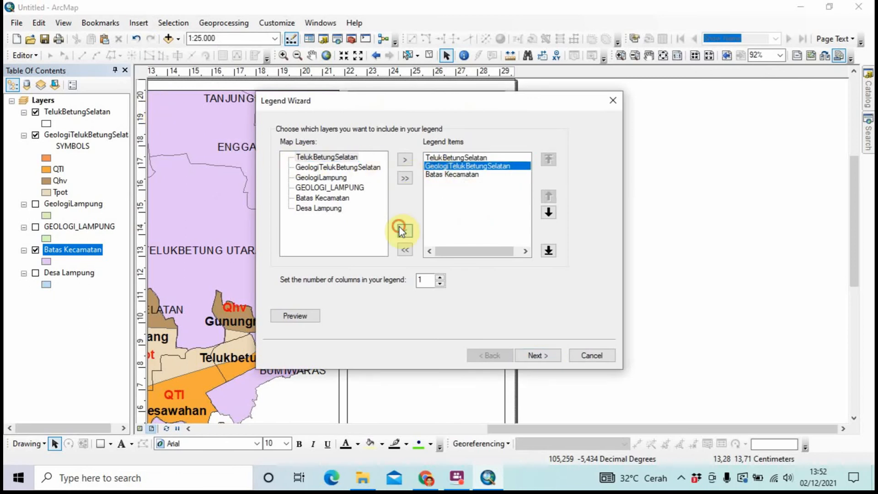
{"action": "left_click", "coordinate": [442, 167]}
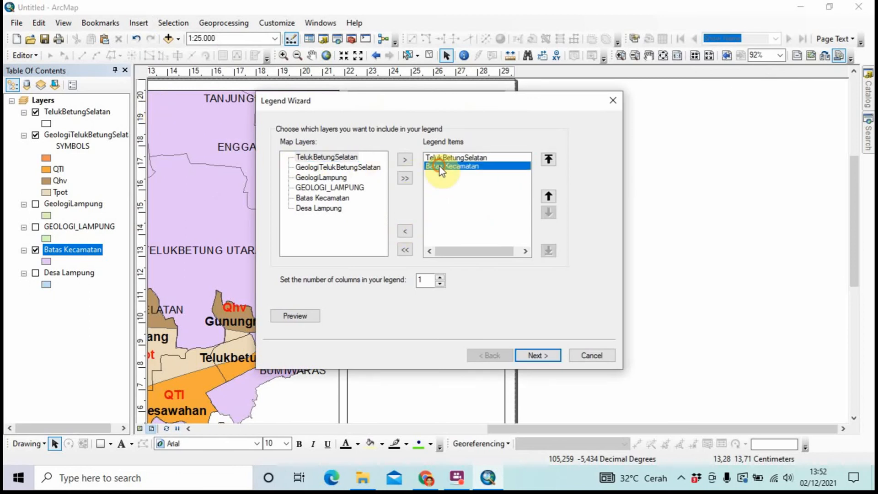
{"action": "left_click", "coordinate": [404, 231]}
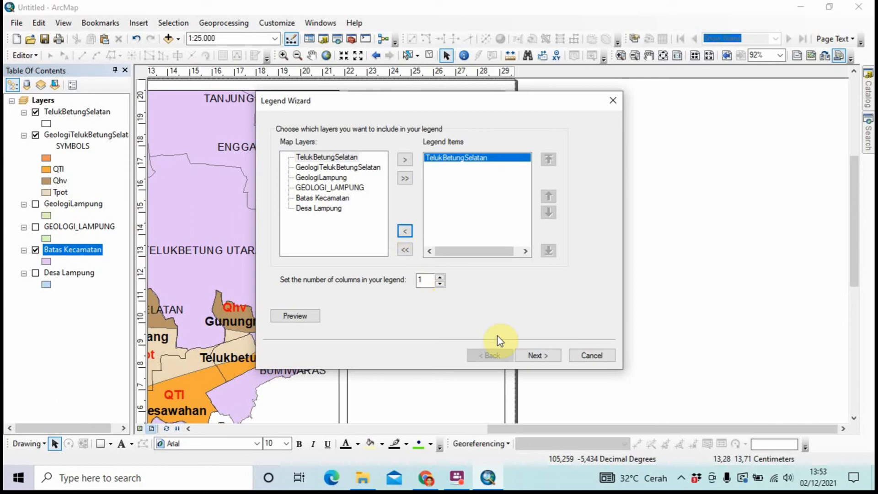
{"action": "left_click", "coordinate": [536, 361]}
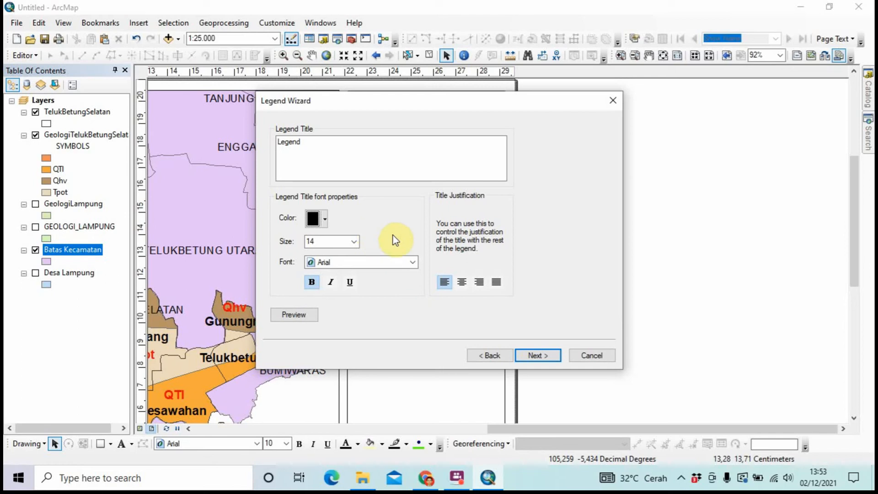
{"action": "left_click", "coordinate": [539, 355]}
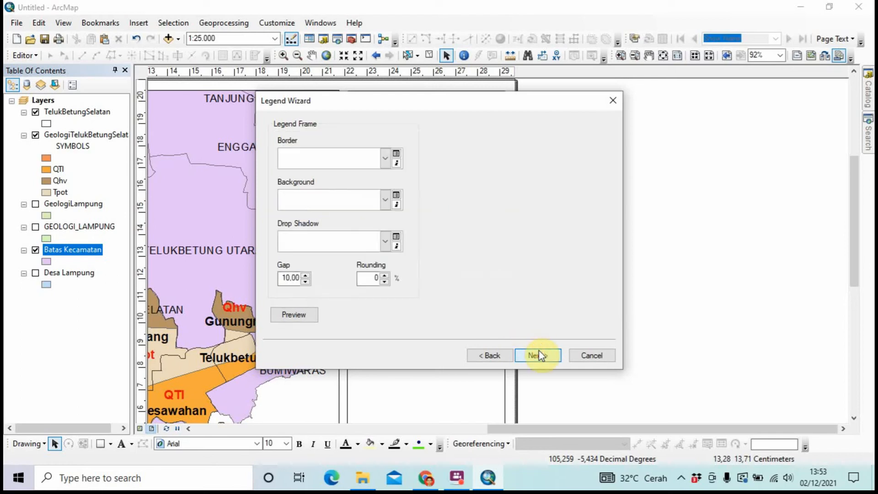
{"action": "left_click", "coordinate": [539, 355]}
{"action": "left_click", "coordinate": [539, 355]}
{"action": "left_click", "coordinate": [540, 355]}
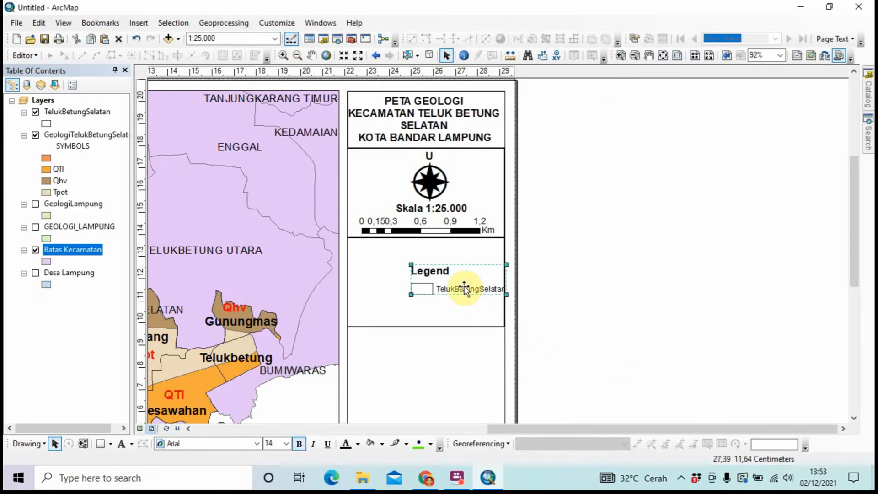
Undo the legend's move and delete the legend from the layout
{"action": "left_click_drag", "start_coordinate": [465, 288], "coordinate": [463, 280]}
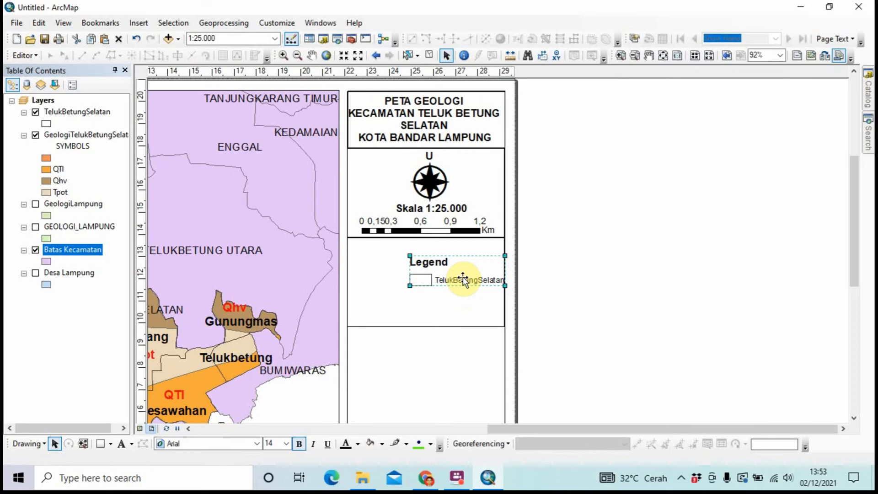
{"action": "right_click", "coordinate": [457, 280]}
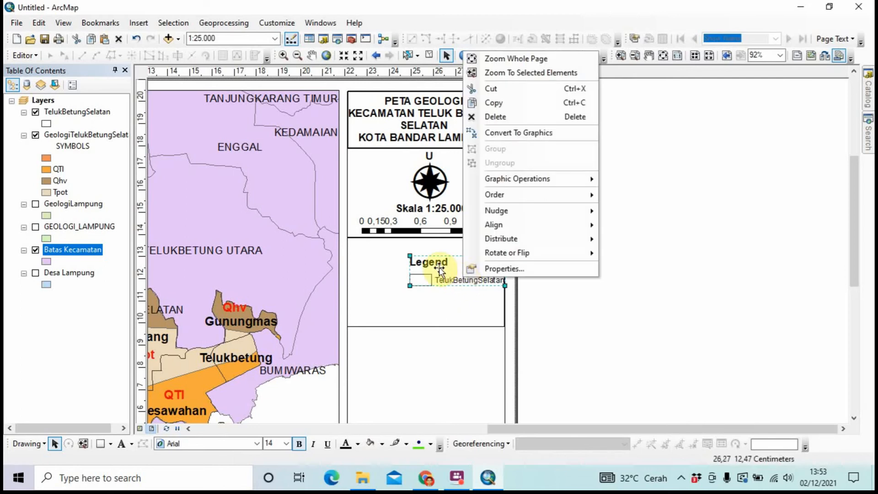
{"action": "left_click", "coordinate": [562, 315]}
{"action": "key", "text": "ctrl+z"}
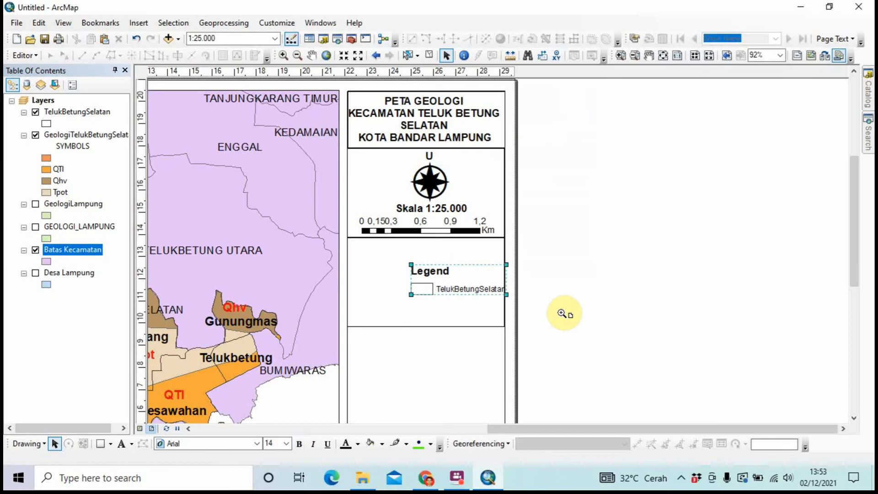
{"action": "key", "text": "Delete"}
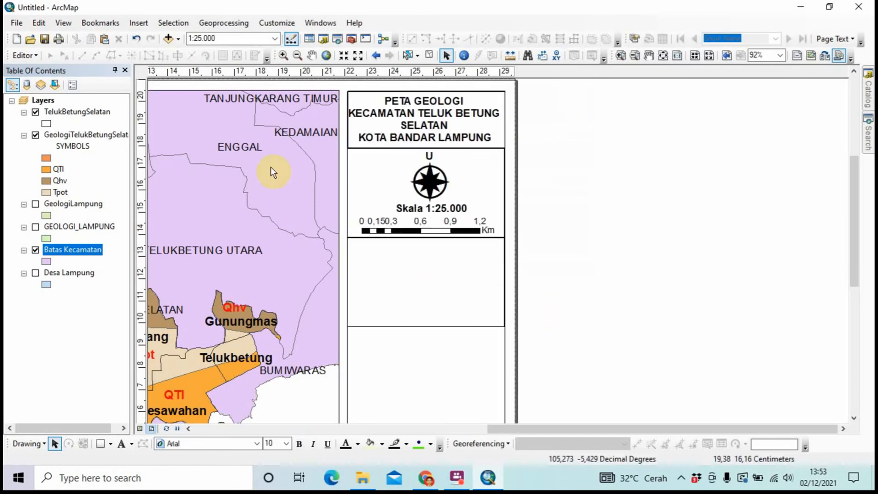
Start a new legend whose only item is the GeologiTelukBetungSelatan layer
{"action": "left_click", "coordinate": [130, 24]}
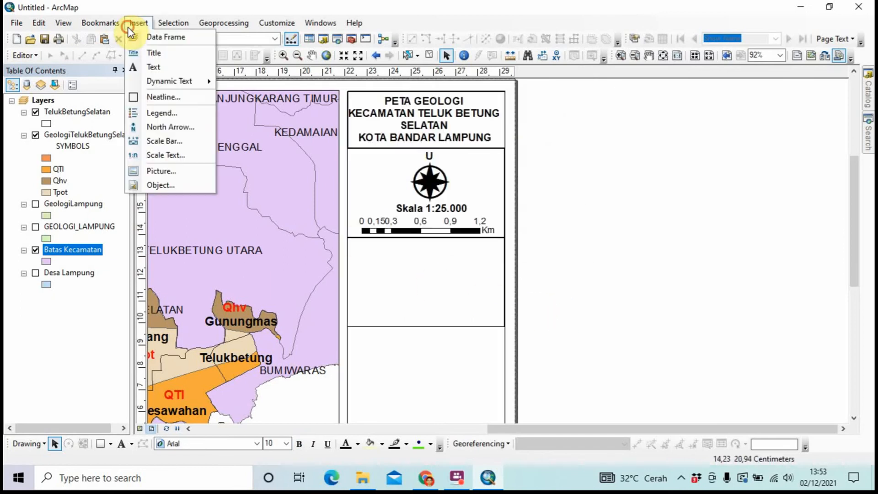
{"action": "left_click", "coordinate": [162, 113]}
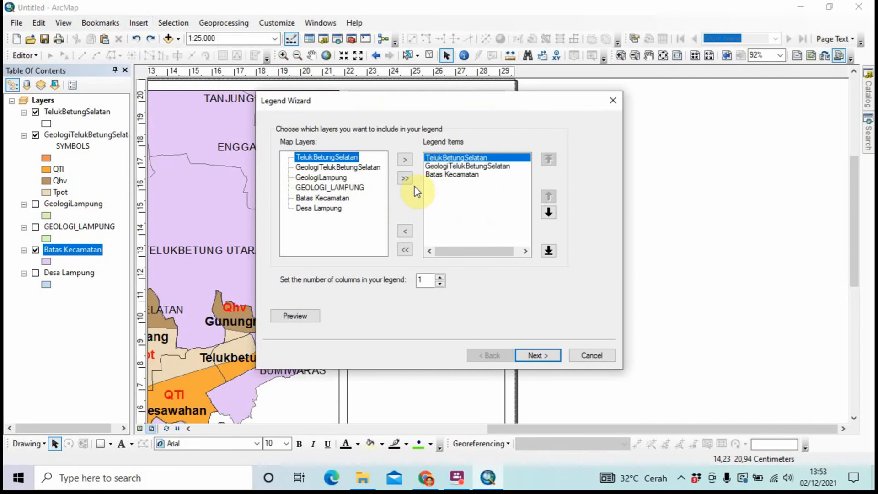
{"action": "left_click", "coordinate": [405, 230]}
{"action": "left_click", "coordinate": [405, 230]}
{"action": "left_click", "coordinate": [405, 230]}
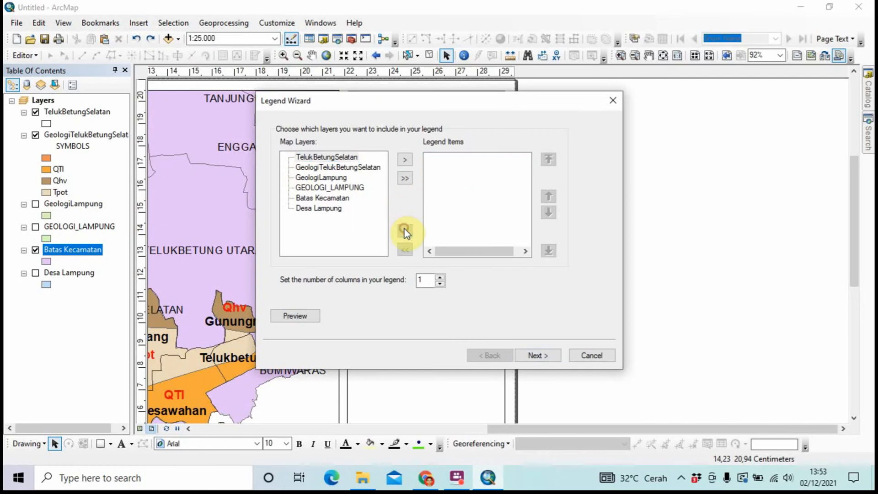
{"action": "left_click", "coordinate": [325, 157]}
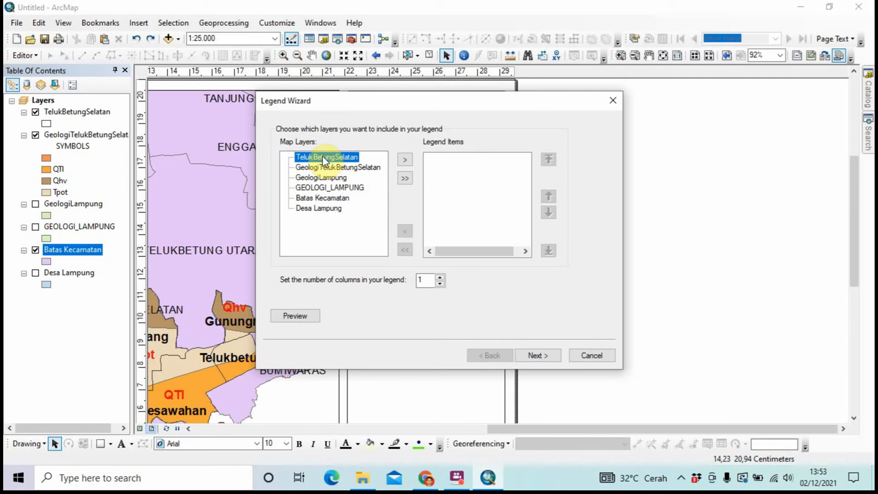
{"action": "left_click", "coordinate": [297, 168]}
{"action": "left_click", "coordinate": [405, 159]}
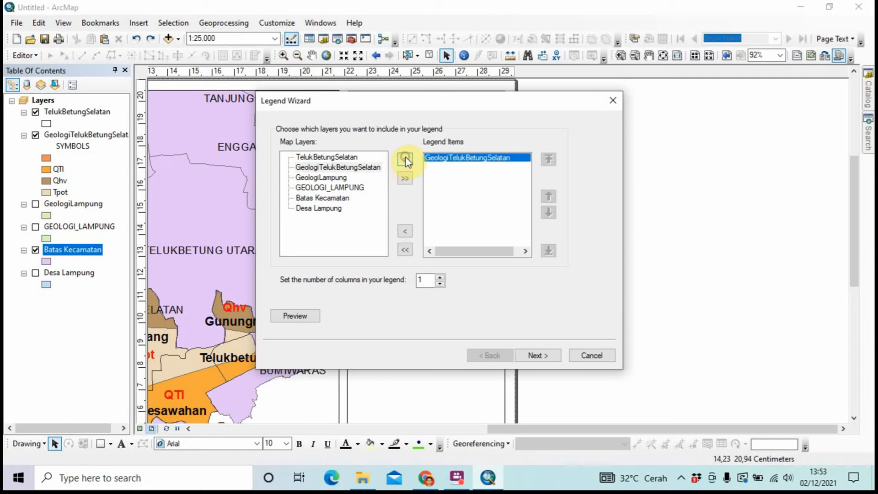
Finish the legend wizard with default settings and drag the legend into the box below the scale bar
{"action": "left_click", "coordinate": [537, 360]}
{"action": "left_click", "coordinate": [537, 357]}
{"action": "left_click", "coordinate": [537, 357]}
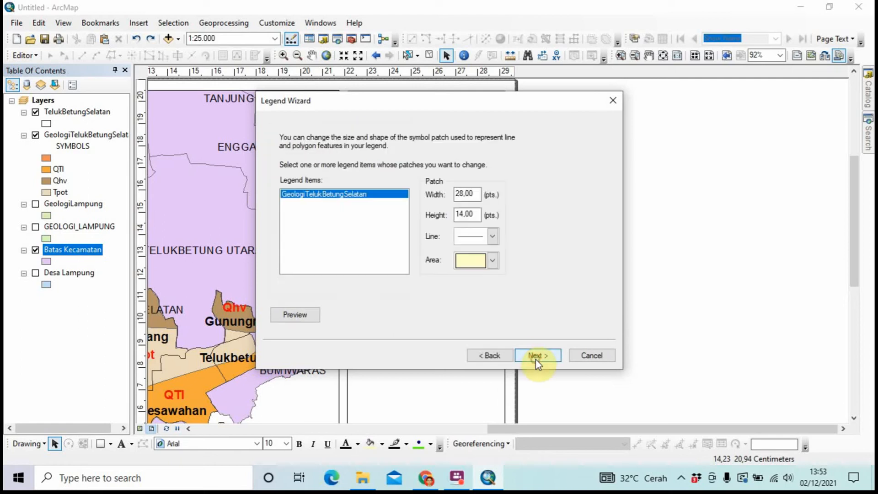
{"action": "left_click", "coordinate": [537, 357]}
{"action": "left_click", "coordinate": [536, 357]}
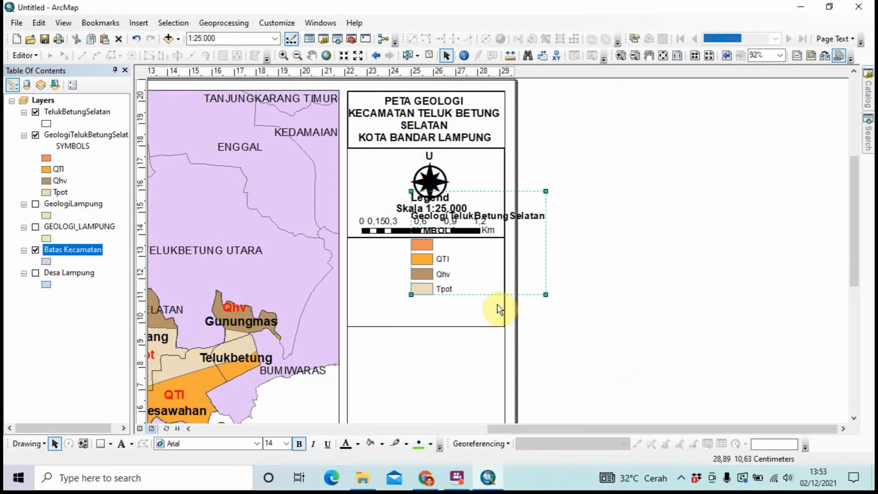
{"action": "left_click_drag", "start_coordinate": [496, 274], "coordinate": [468, 312]}
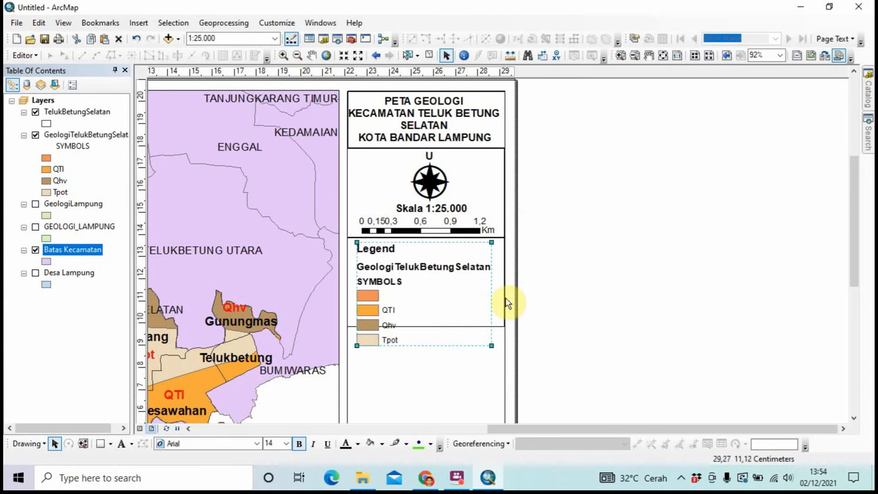
Convert the legend to graphics and ungroup it into separate elements
{"action": "right_click", "coordinate": [419, 288]}
{"action": "left_click", "coordinate": [482, 144]}
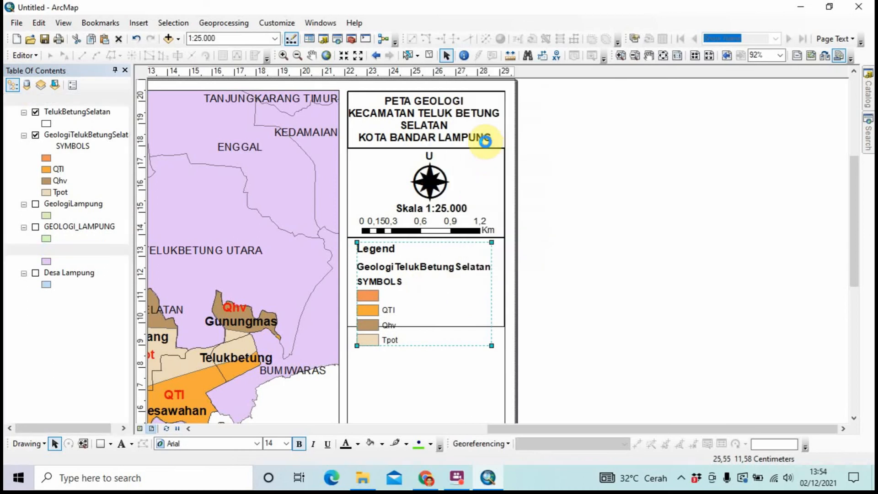
{"action": "right_click", "coordinate": [457, 270]}
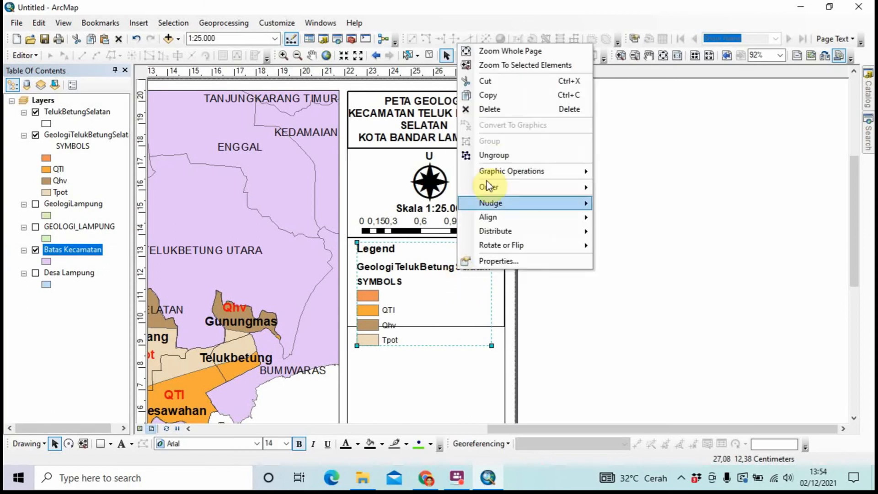
{"action": "left_click", "coordinate": [494, 158]}
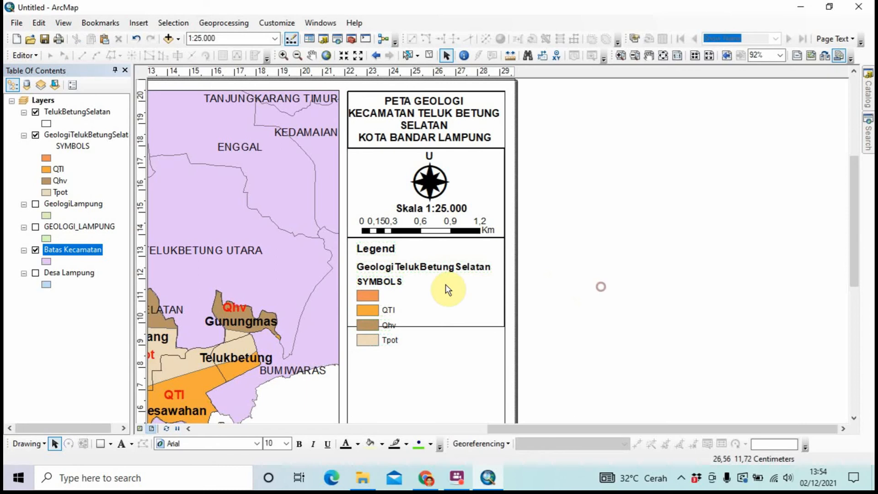
Delete the legend's SYMBOLS heading
{"action": "left_click", "coordinate": [386, 282]}
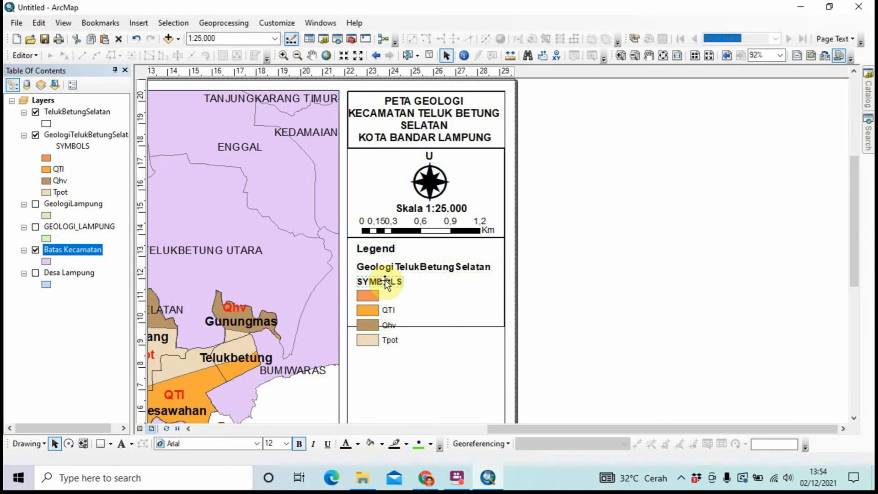
{"action": "right_click", "coordinate": [388, 280]}
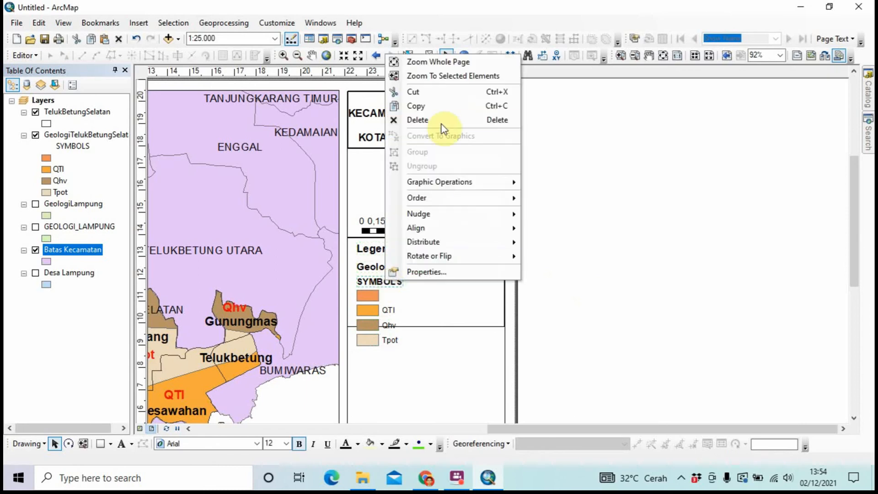
{"action": "left_click", "coordinate": [444, 120]}
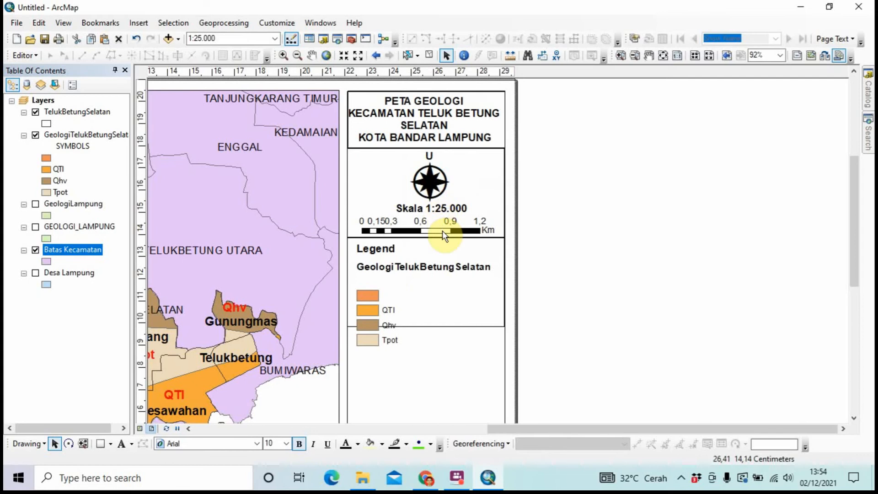
{"action": "left_click", "coordinate": [386, 252]}
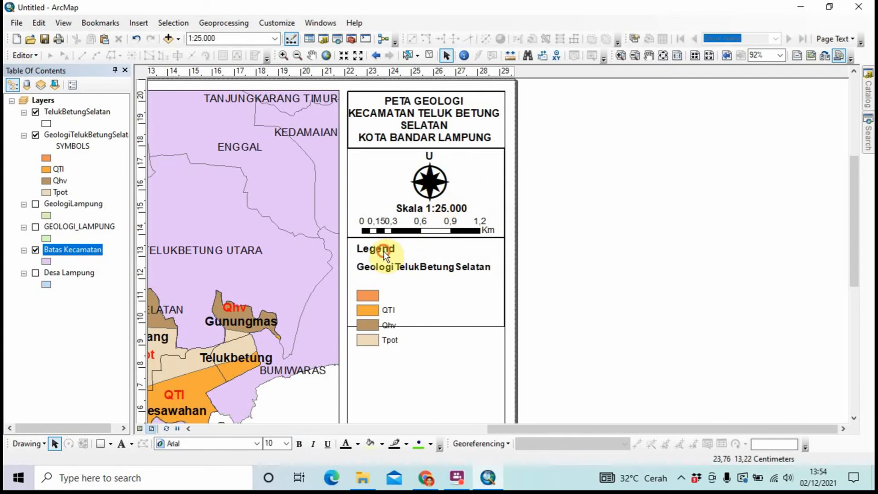
{"action": "right_click", "coordinate": [385, 254]}
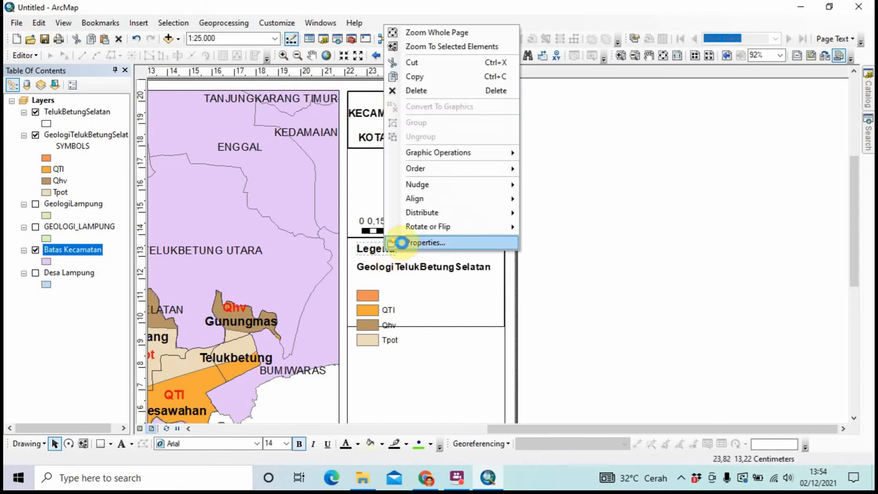
Change the legend title text to LEGENDA
{"action": "left_click", "coordinate": [402, 242]}
{"action": "key", "text": "Caps_Lock"}
{"action": "type", "text": "L"}
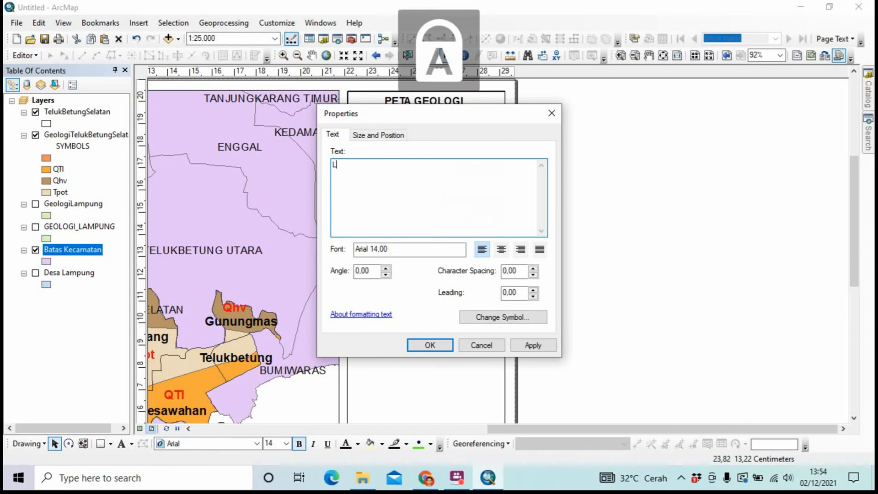
{"action": "type", "text": "EGENDA"}
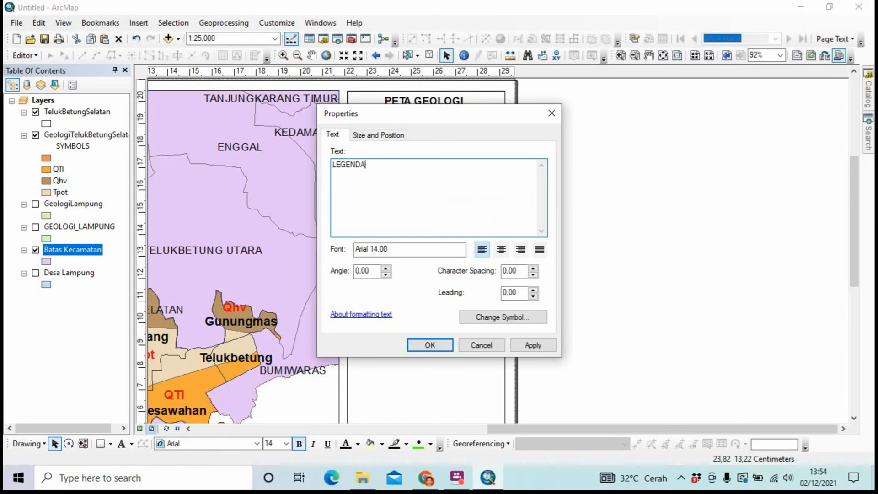
{"action": "left_click", "coordinate": [438, 347]}
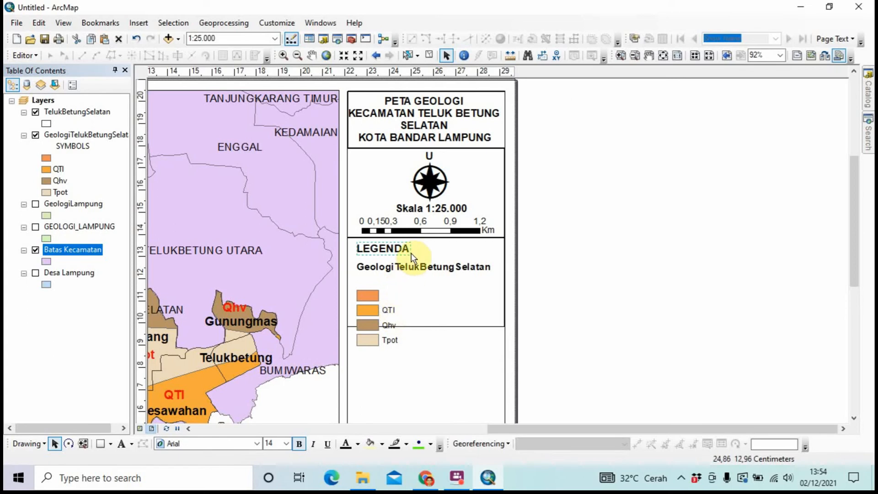
Rename the layer-name subheading to 'Formasi Geologi' and nudge it slightly up
{"action": "right_click", "coordinate": [416, 265]}
{"action": "left_click", "coordinate": [438, 258]}
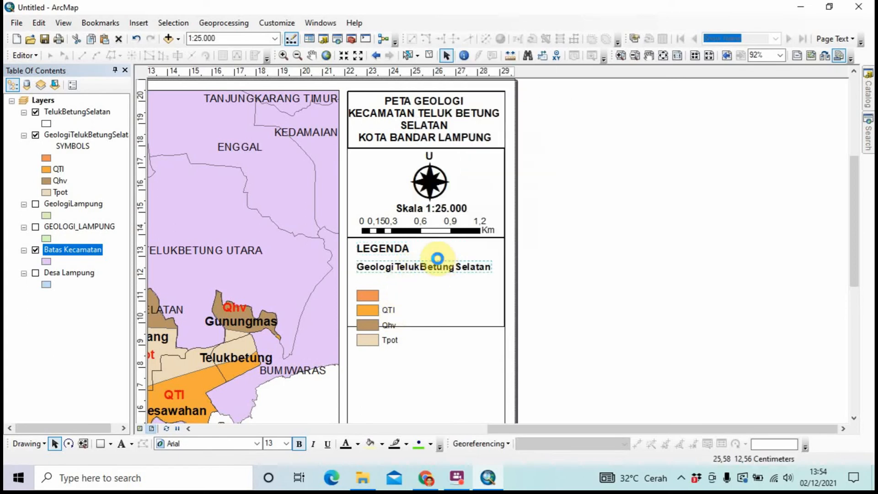
{"action": "type", "text": "f"}
{"action": "key", "text": "Caps_Lock"}
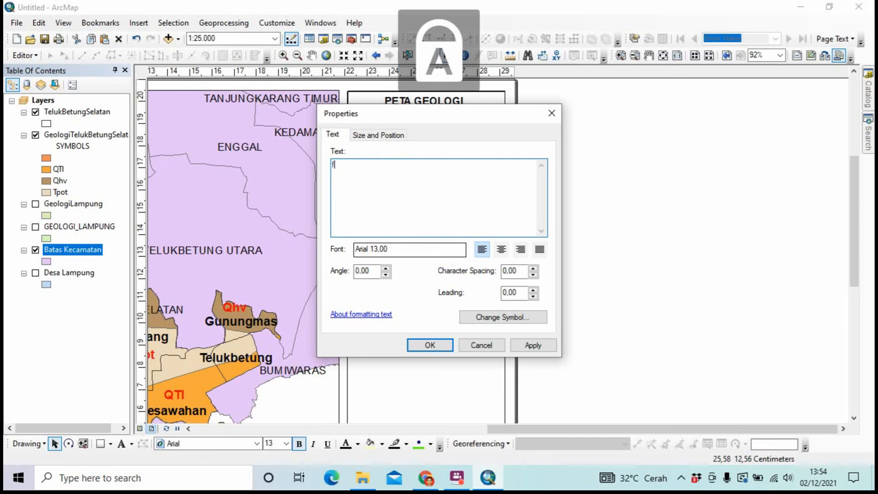
{"action": "type", "text": "OR"}
{"action": "key", "text": "BackSpace"}
{"action": "key", "text": "BackSpace"}
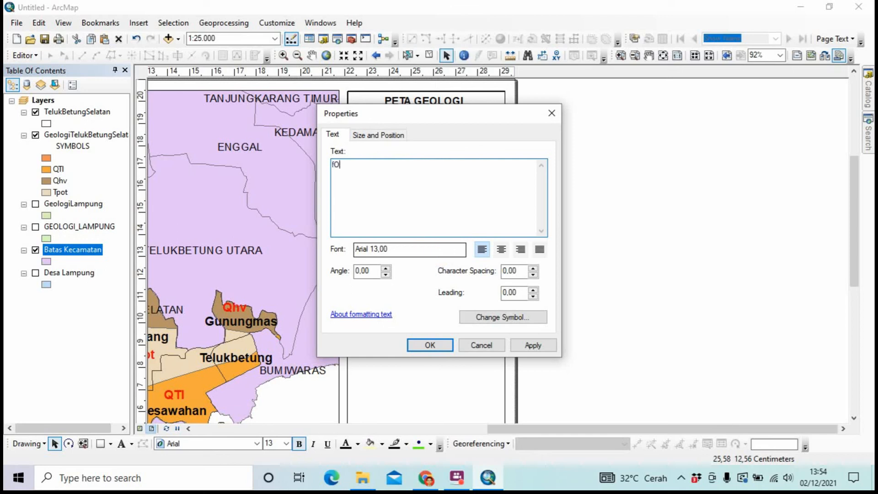
{"action": "key", "text": "Caps_Lock"}
{"action": "type", "text": "o"}
{"action": "key", "text": "BackSpace"}
{"action": "key", "text": "BackSpace"}
{"action": "key", "text": "Caps_Lock"}
{"action": "type", "text": "F"}
{"action": "key", "text": "Caps_Lock"}
{"action": "type", "text": "ormasi"}
{"action": "key", "text": "Caps_Lock"}
{"action": "type", "text": "G"}
{"action": "key", "text": "Caps_Lock"}
{"action": "type", "text": "eologi"}
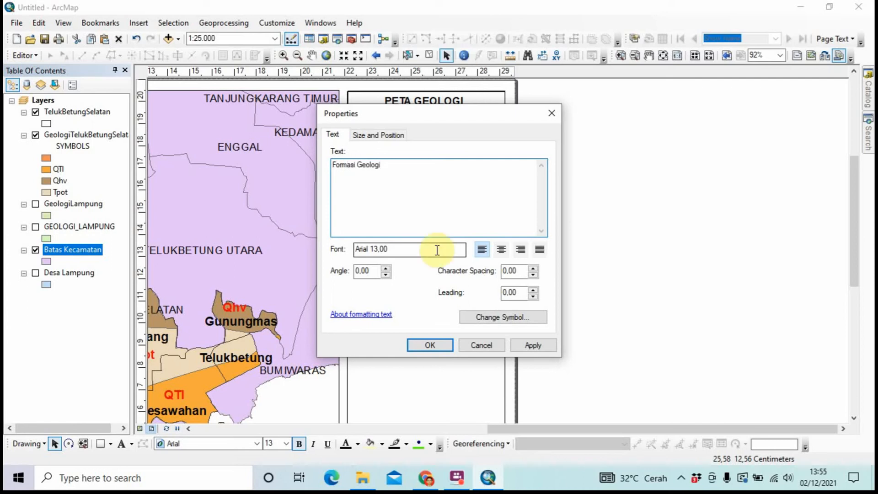
{"action": "left_click", "coordinate": [431, 346]}
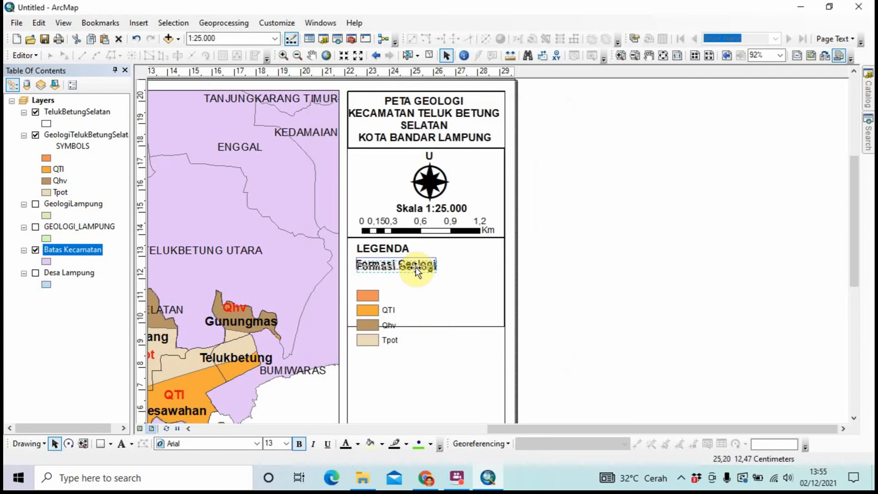
{"action": "left_click_drag", "start_coordinate": [416, 269], "coordinate": [415, 265]}
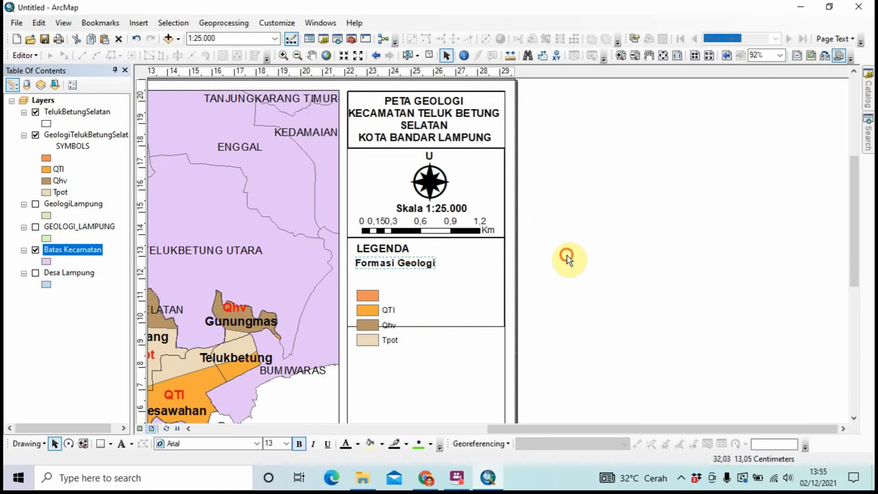
Delete the unlabelled orange colour patch above the QTl, Qhv and Tpot entries
{"action": "left_click", "coordinate": [388, 325]}
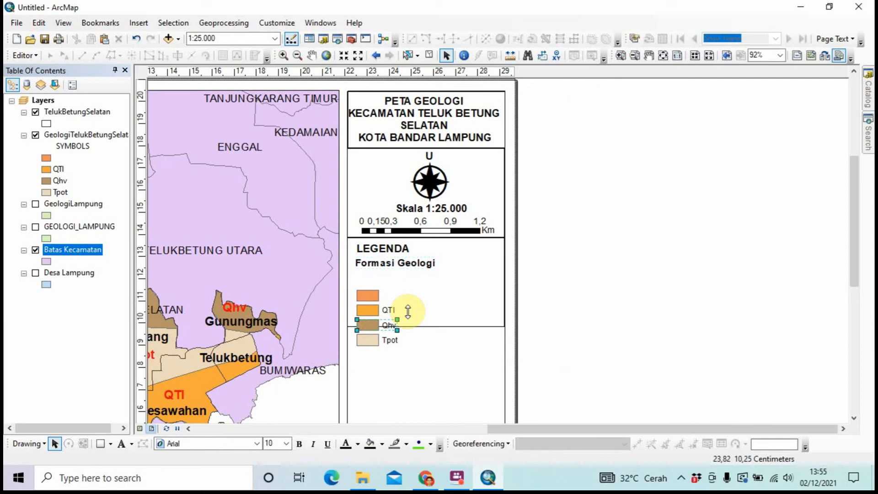
{"action": "left_click", "coordinate": [561, 296]}
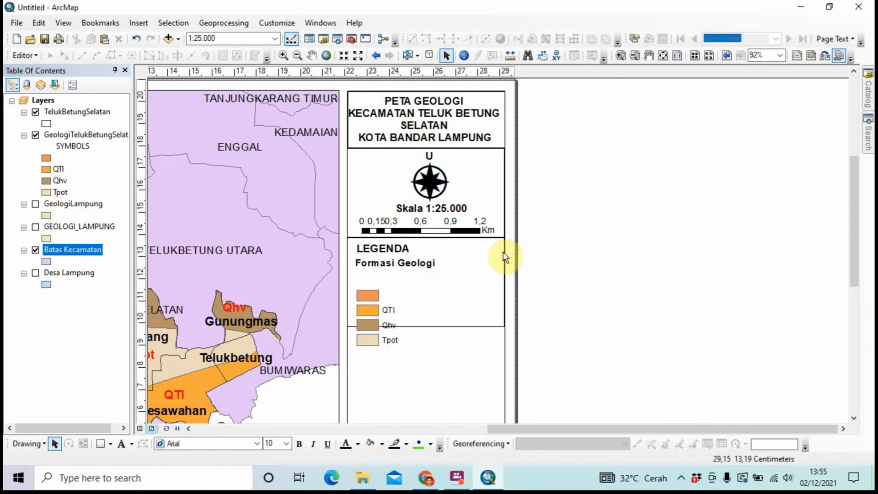
{"action": "left_click", "coordinate": [366, 294]}
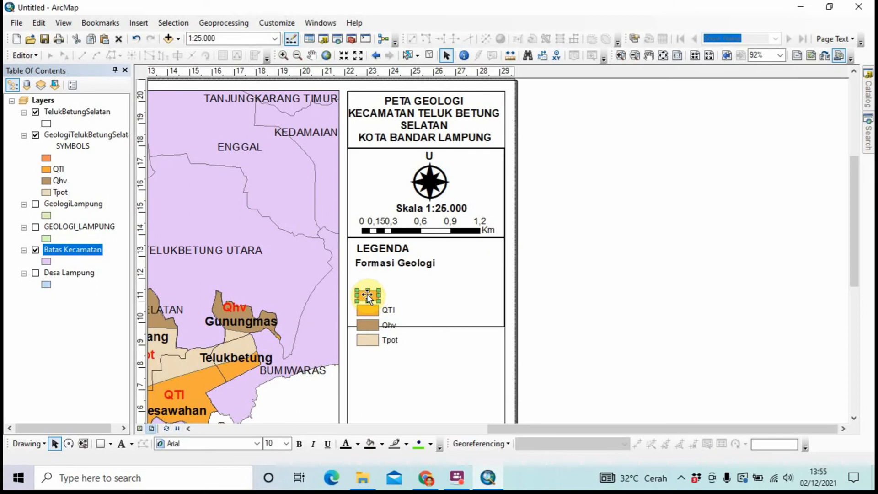
{"action": "right_click", "coordinate": [367, 294]}
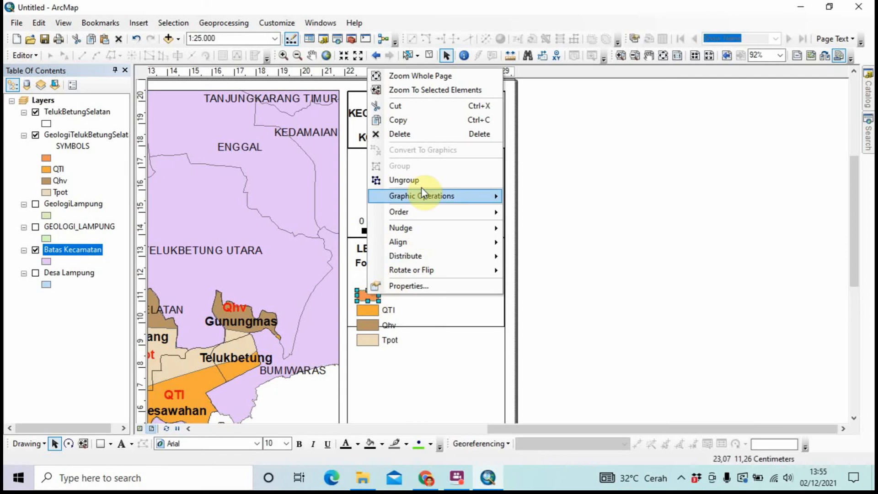
{"action": "left_click", "coordinate": [425, 134]}
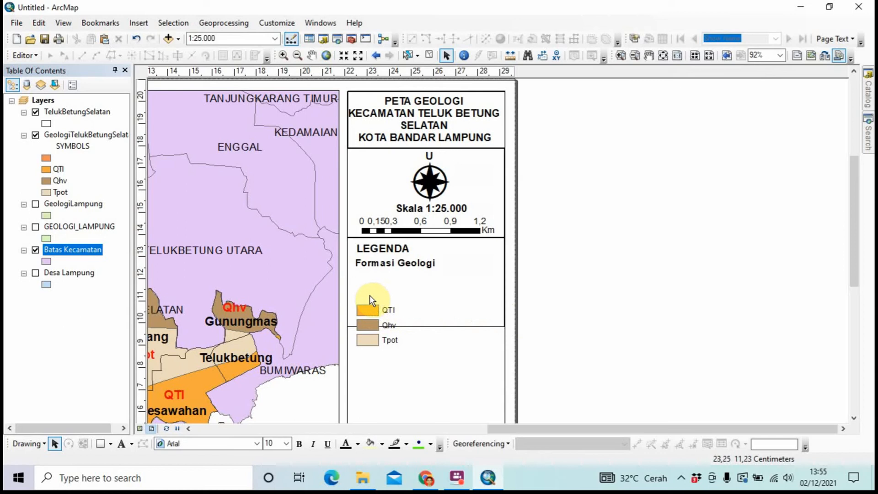
{"action": "left_click_drag", "start_coordinate": [355, 295], "coordinate": [400, 351]}
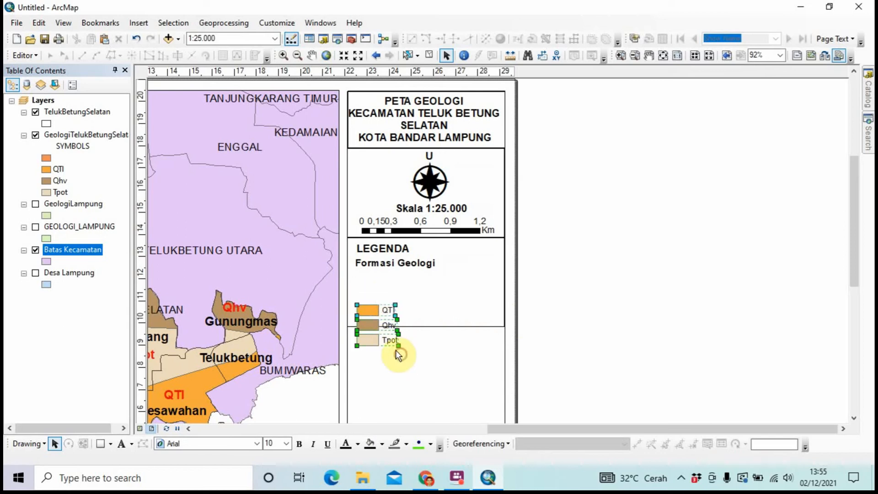
Group the three legend patches and move them up under Formasi Geologi
{"action": "right_click", "coordinate": [375, 316]}
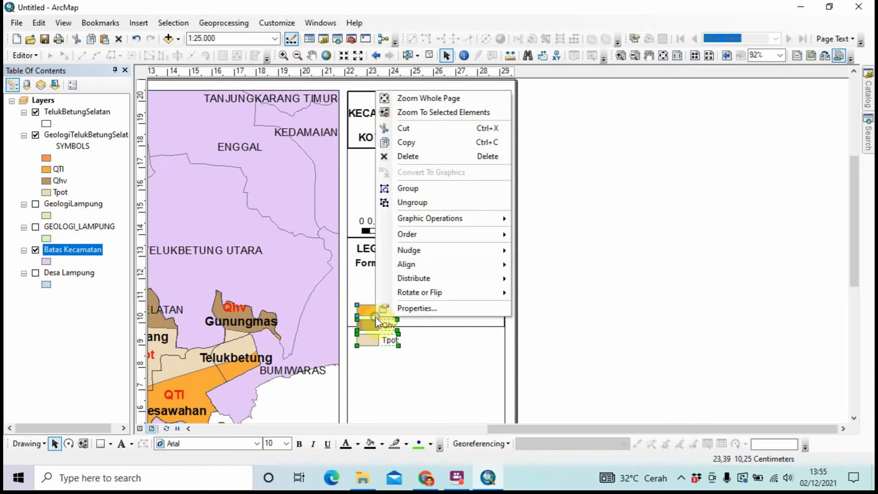
{"action": "left_click", "coordinate": [449, 195]}
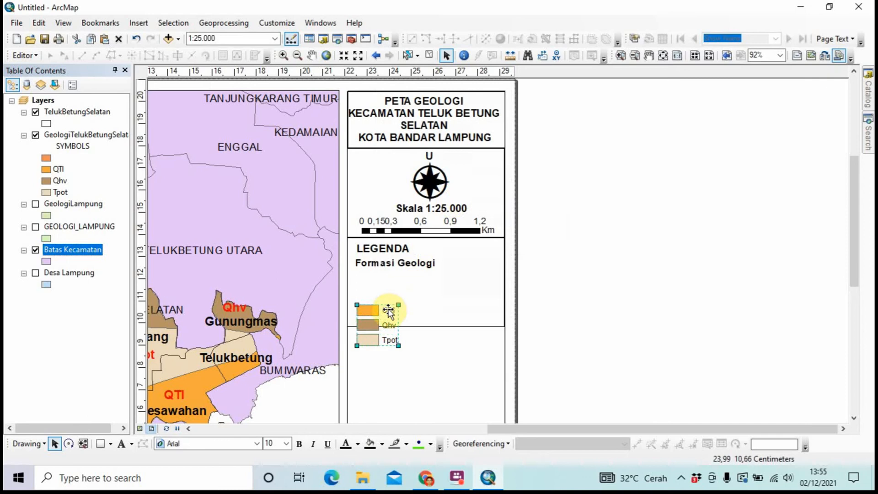
{"action": "left_click_drag", "start_coordinate": [387, 314], "coordinate": [386, 279]}
{"action": "left_click", "coordinate": [542, 288]}
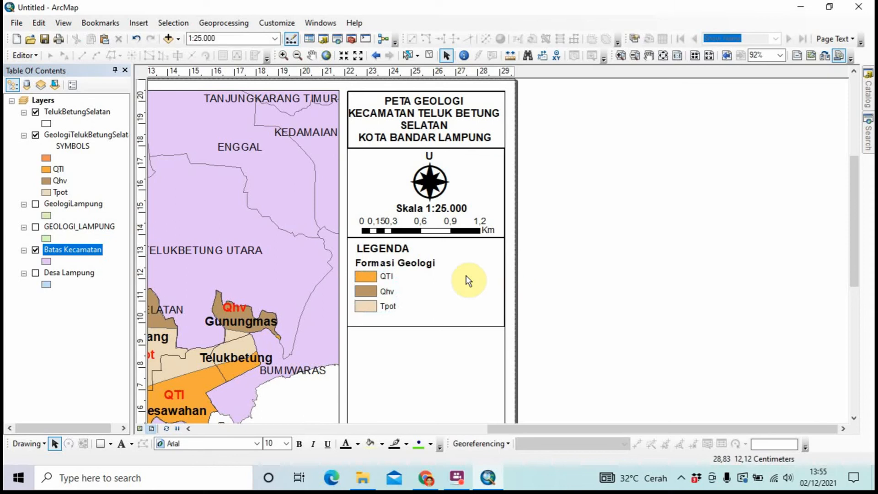
Ungroup the legend patch group into separate items
{"action": "left_click", "coordinate": [393, 276]}
{"action": "right_click", "coordinate": [393, 276]}
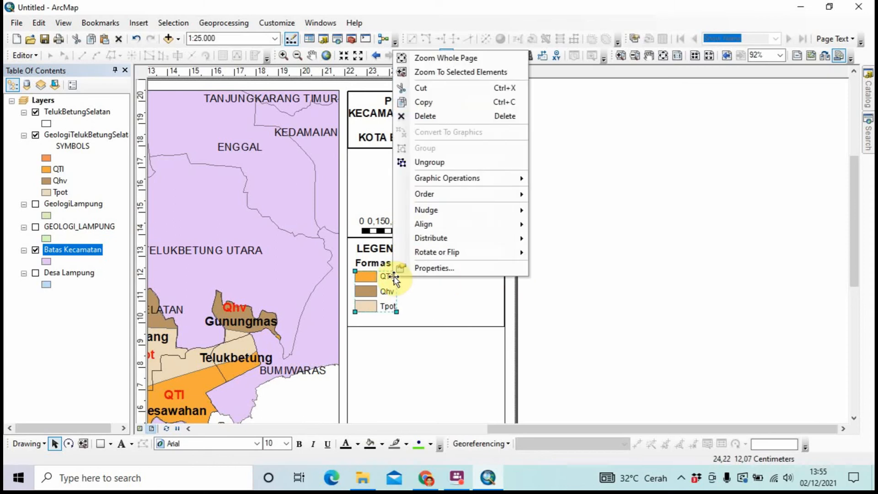
{"action": "left_click", "coordinate": [454, 163]}
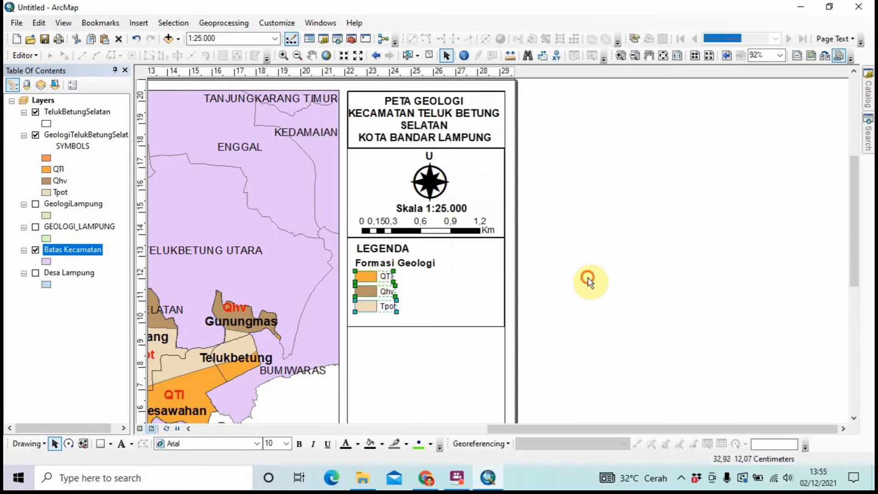
{"action": "left_click", "coordinate": [588, 277]}
Ungroup the QTl, Qhv and Tpot items so each patch separates from its label
{"action": "left_click", "coordinate": [381, 278]}
{"action": "right_click", "coordinate": [381, 278]}
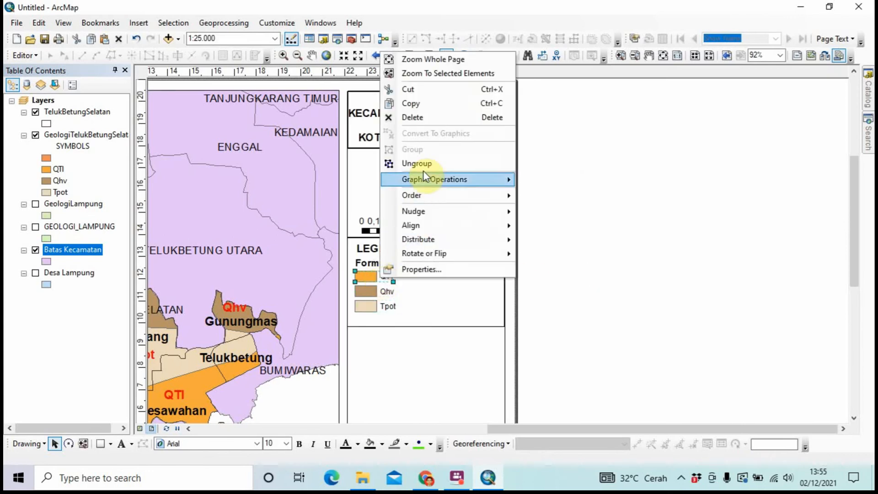
{"action": "left_click", "coordinate": [425, 165]}
{"action": "left_click", "coordinate": [599, 268]}
{"action": "left_click", "coordinate": [374, 292]}
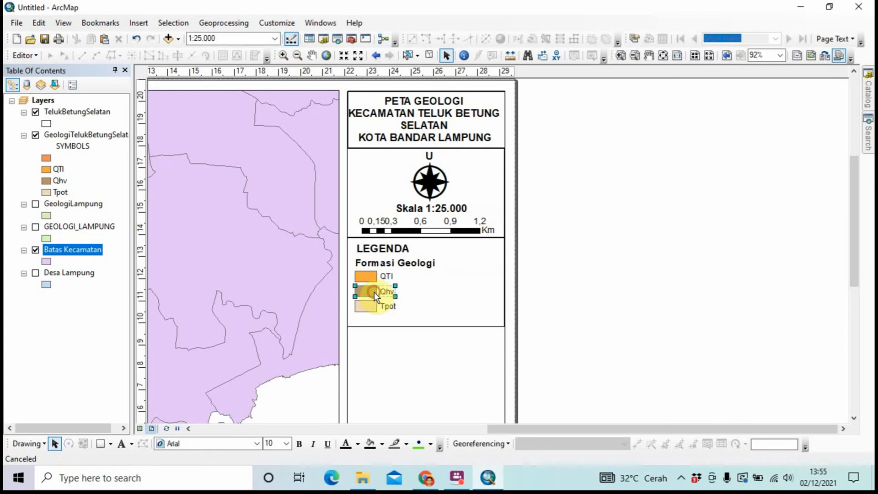
{"action": "right_click", "coordinate": [374, 292]}
{"action": "left_click", "coordinate": [419, 179]}
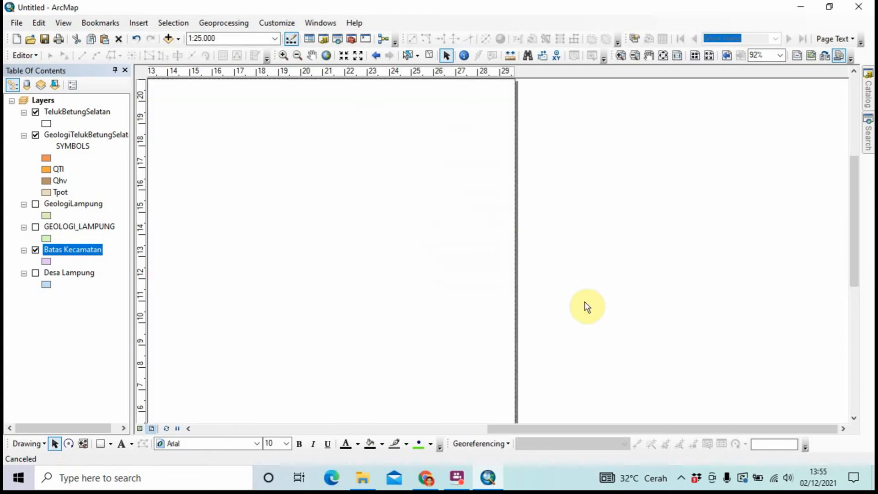
{"action": "left_click", "coordinate": [600, 311]}
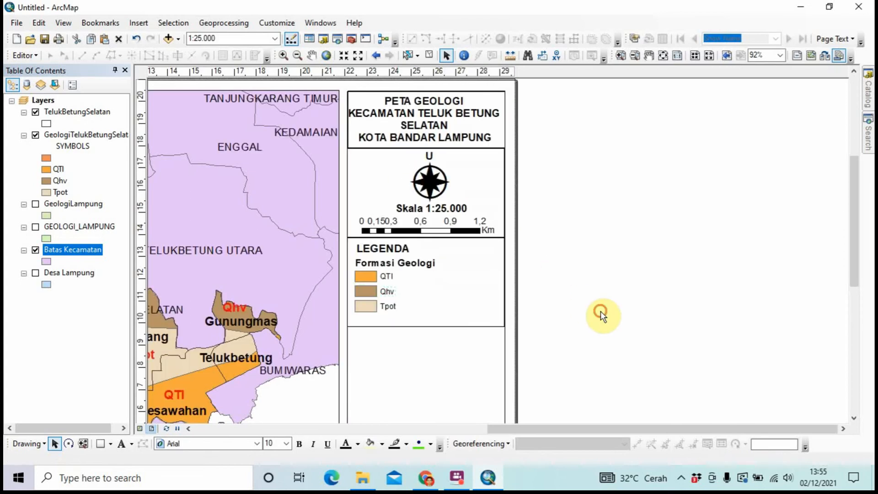
{"action": "left_click", "coordinate": [388, 304]}
{"action": "right_click", "coordinate": [389, 303]}
{"action": "left_click", "coordinate": [419, 190]}
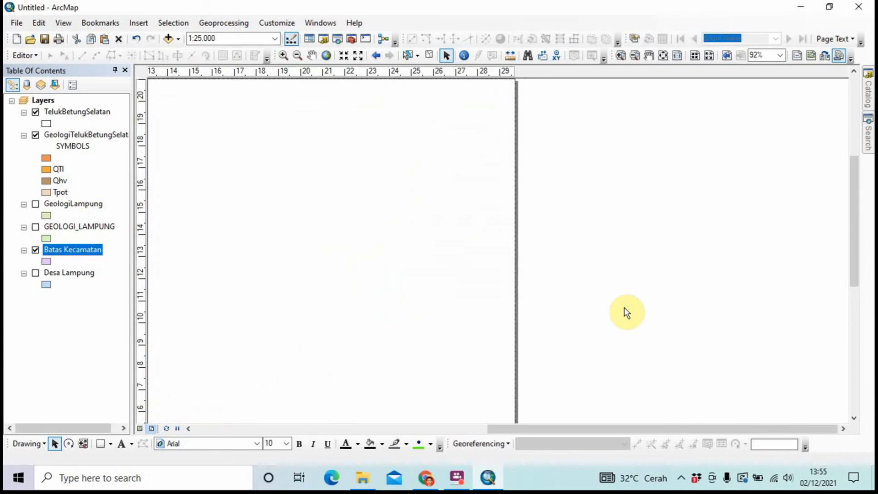
{"action": "left_click", "coordinate": [623, 310]}
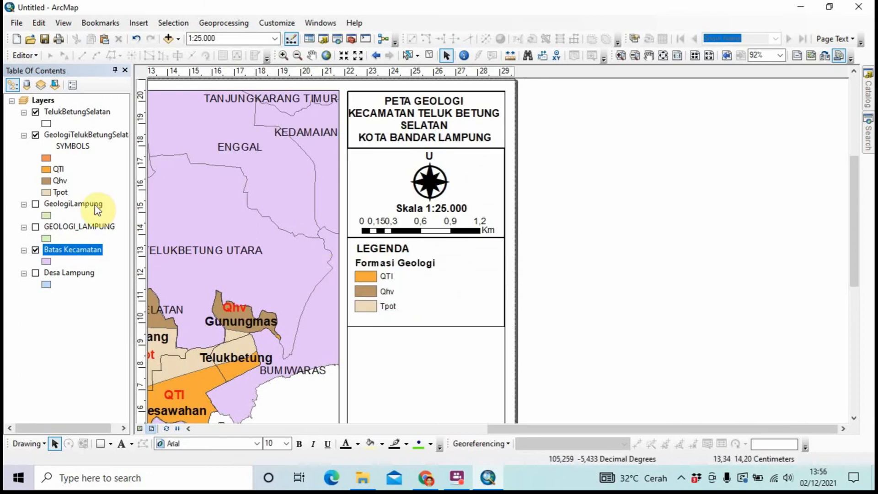
Open the GeologiTelukBetungSelatan attribute table and dock it beneath the layout
{"action": "left_click", "coordinate": [65, 139]}
{"action": "right_click", "coordinate": [65, 141]}
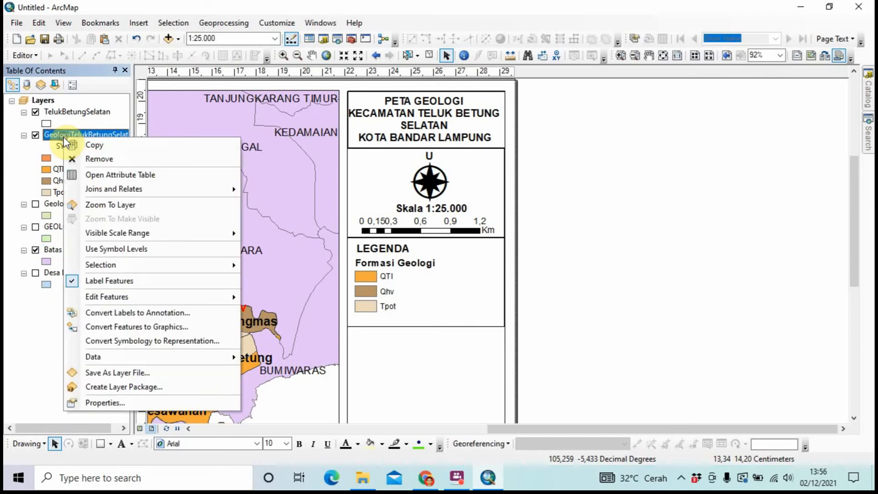
{"action": "left_click", "coordinate": [91, 175]}
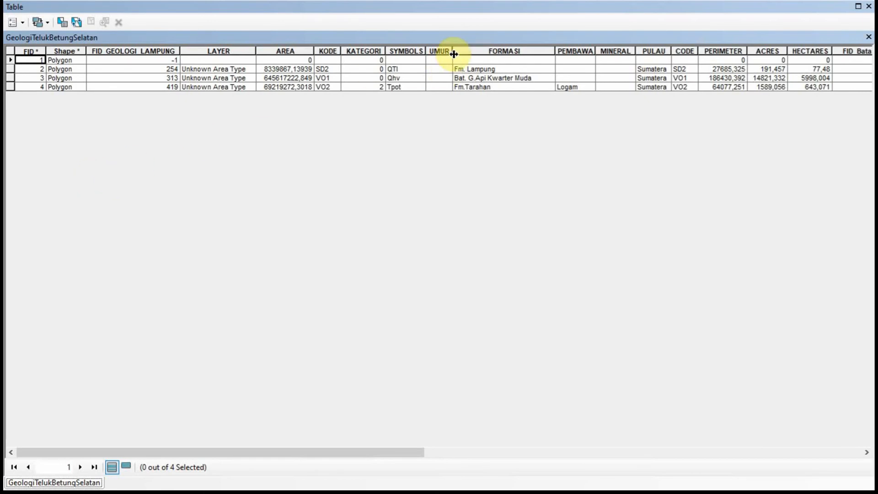
{"action": "left_click_drag", "start_coordinate": [493, 8], "coordinate": [416, 364]}
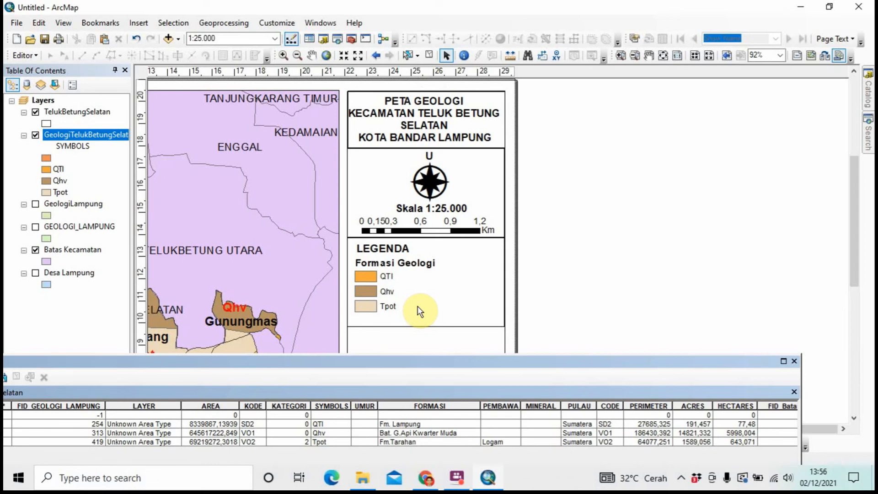
Change the QTl legend label text to QTl(Fm.Lampung)
{"action": "left_click", "coordinate": [384, 276]}
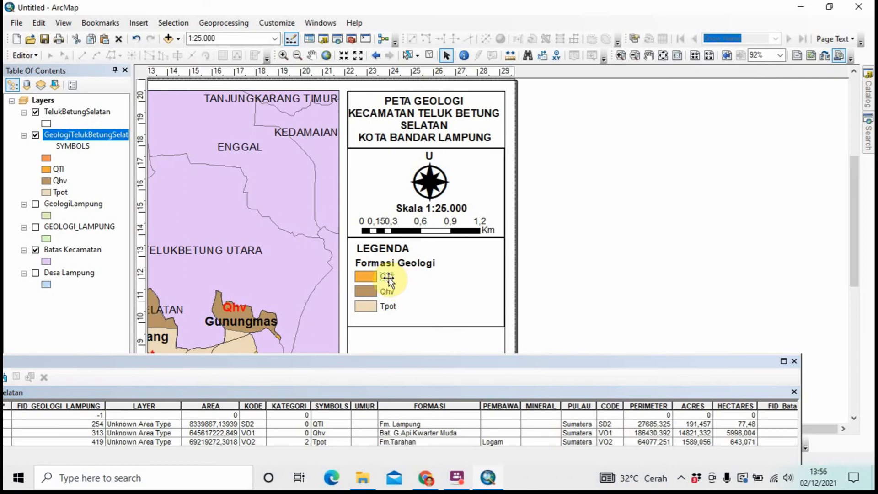
{"action": "right_click", "coordinate": [388, 279]}
{"action": "left_click", "coordinate": [414, 272]}
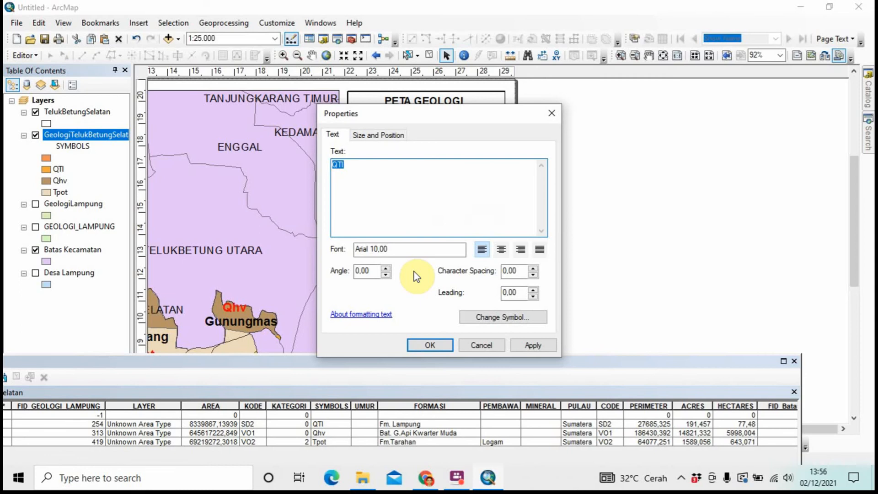
{"action": "key", "text": "Right"}
{"action": "key", "text": "Caps_Lock"}
{"action": "type", "text": "F"}
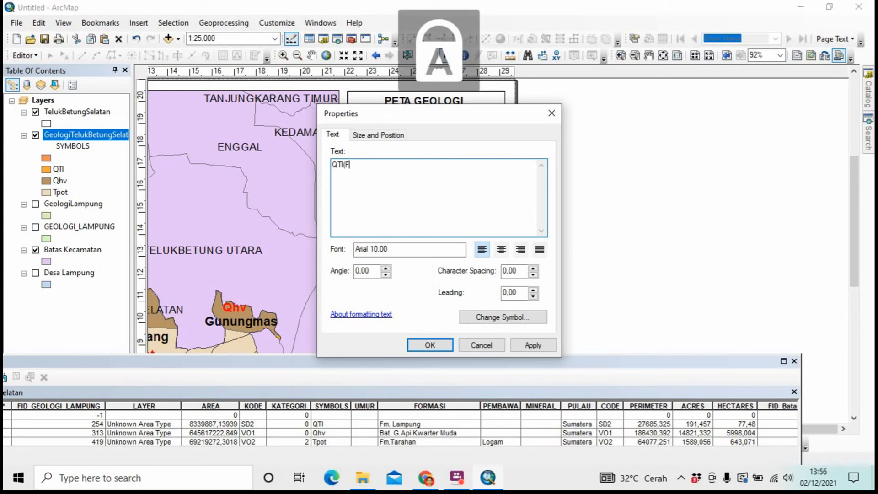
{"action": "key", "text": "Caps_Lock"}
{"action": "type", "text": "m."}
{"action": "key", "text": "Caps_Lock"}
{"action": "type", "text": "L"}
{"action": "key", "text": "Caps_Lock"}
{"action": "type", "text": "ampung"}
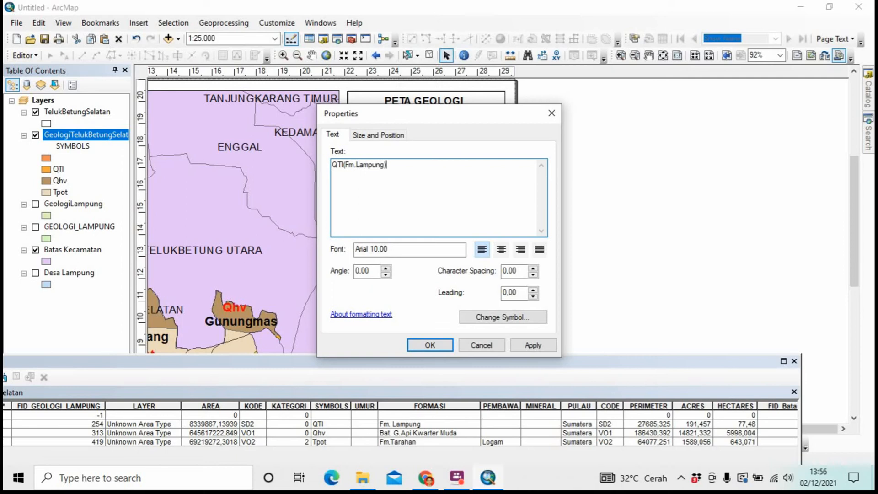
{"action": "left_click", "coordinate": [441, 346]}
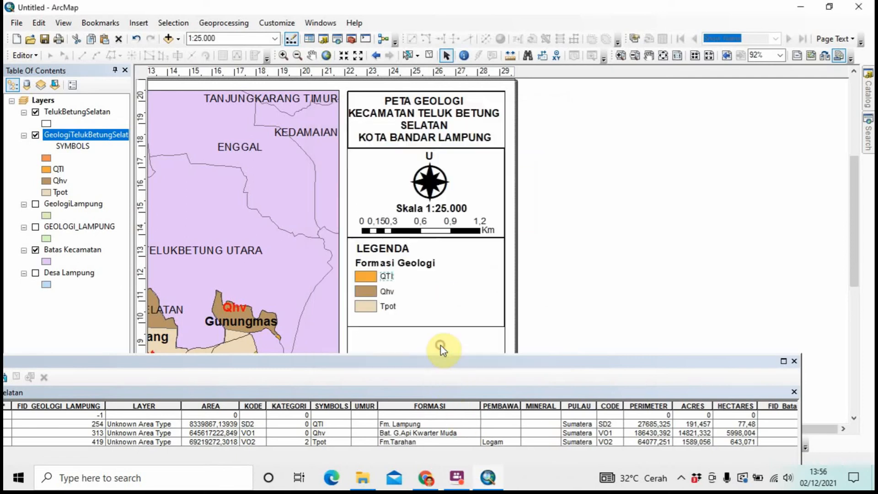
Rewrite the Qhv legend label as Qhv(Bat.G.Api Kwarter Muda in its properties
{"action": "right_click", "coordinate": [384, 287]}
{"action": "left_click", "coordinate": [393, 278]}
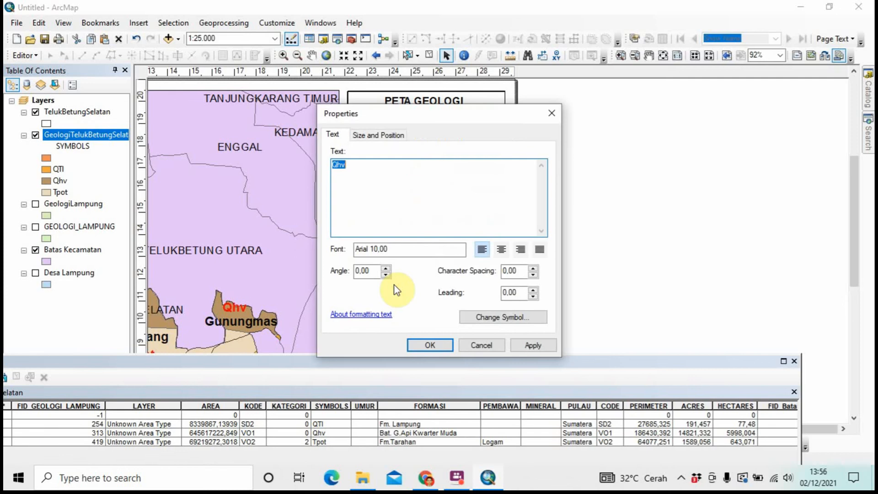
{"action": "key", "text": "End"}
{"action": "type", "text": "("}
{"action": "key", "text": "Caps_Lock"}
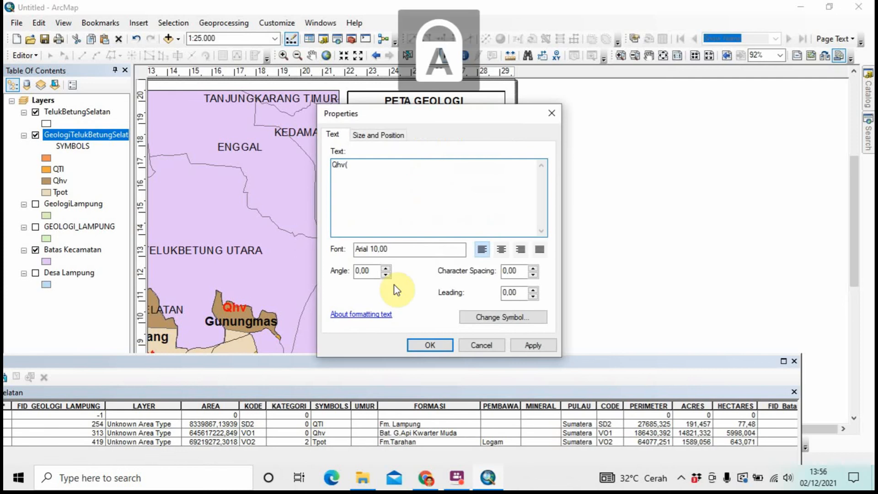
{"action": "type", "text": "B"}
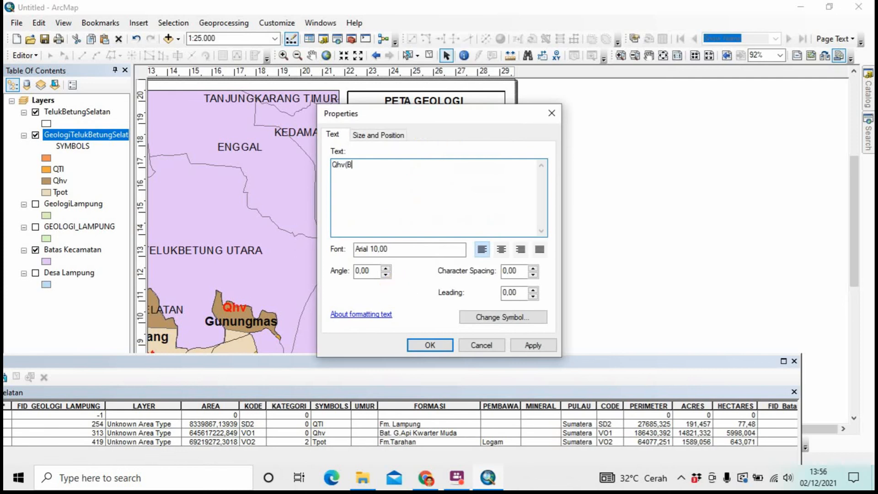
{"action": "type", "text": "A"}
{"action": "key", "text": "BackSpace"}
{"action": "key", "text": "Caps_Lock"}
{"action": "type", "text": "at"}
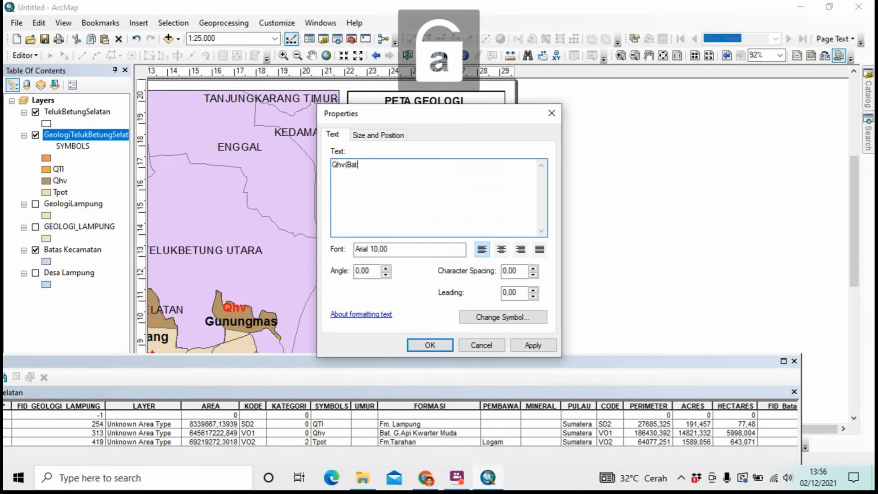
{"action": "type", "text": "."}
{"action": "key", "text": "Caps_Lock"}
{"action": "type", "text": "H"}
{"action": "key", "text": "BackSpace"}
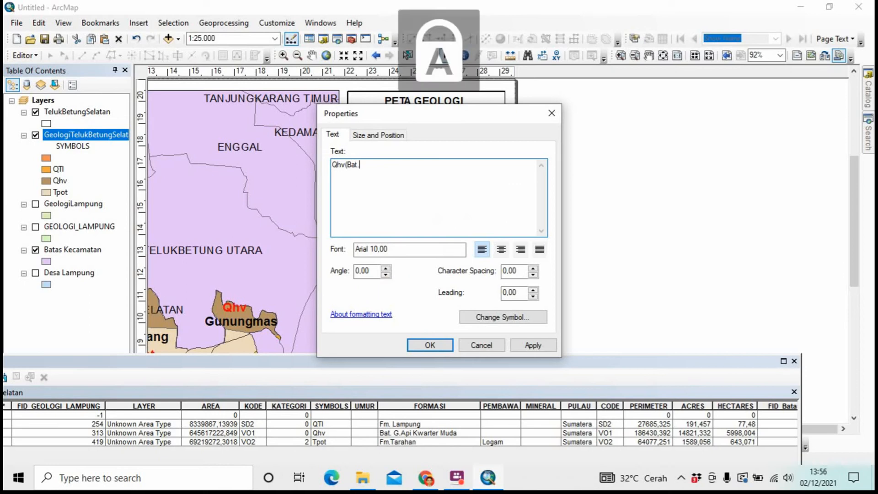
{"action": "key", "text": "Caps_Lock"}
{"action": "type", "text": "G"}
{"action": "type", "text": "un"}
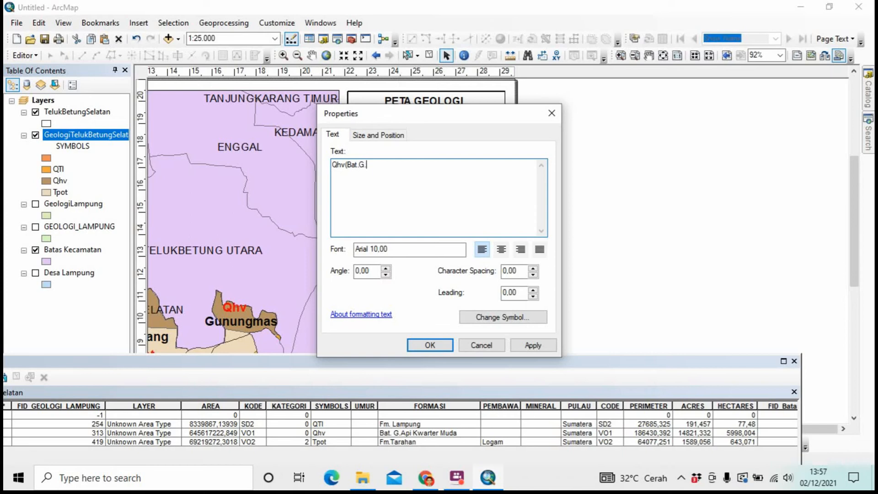
{"action": "type", "text": "A"}
{"action": "key", "text": "Caps_Lock"}
{"action": "type", "text": "pi."}
{"action": "key", "text": "Caps_Lock"}
{"action": "key", "text": "BackSpace"}
{"action": "type", "text": "K"}
{"action": "key", "text": "Caps_Lock"}
{"action": "type", "text": "warter"}
{"action": "key", "text": "Caps_Lock"}
{"action": "type", "text": "M"}
{"action": "key", "text": "Caps_Lock"}
{"action": "type", "text": "uda"}
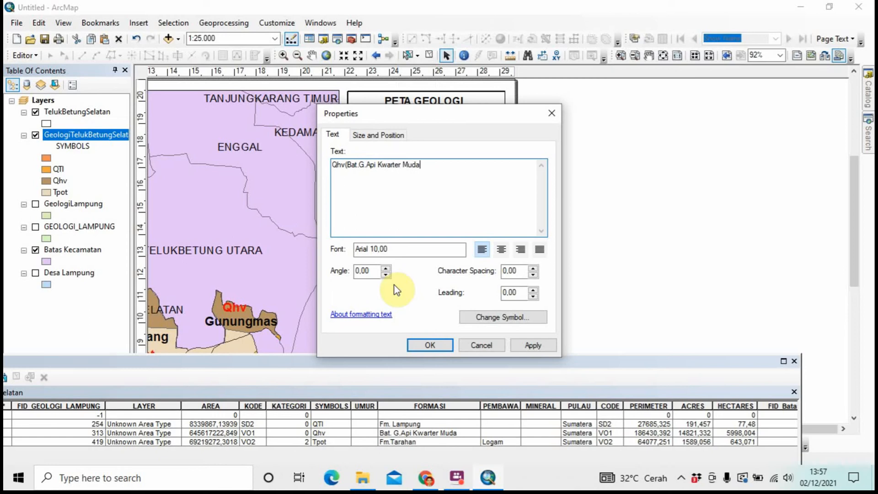
Confirm the Qhv label, then relabel the Tpot legend entry as Tpot(Fm.Tarahan)
{"action": "left_click", "coordinate": [431, 345]}
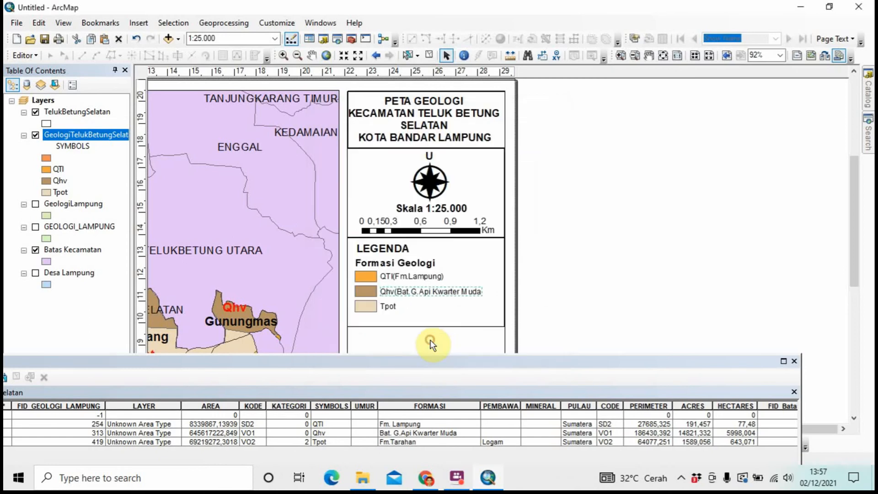
{"action": "right_click", "coordinate": [387, 305]}
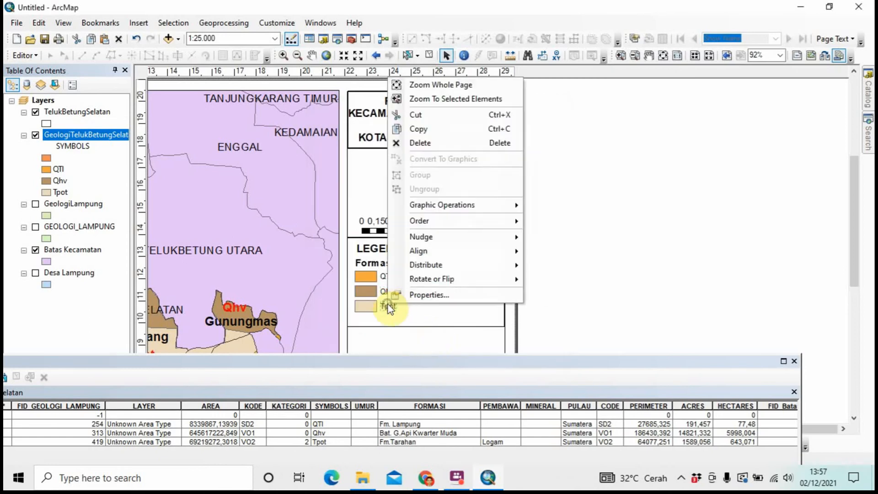
{"action": "left_click", "coordinate": [400, 295]}
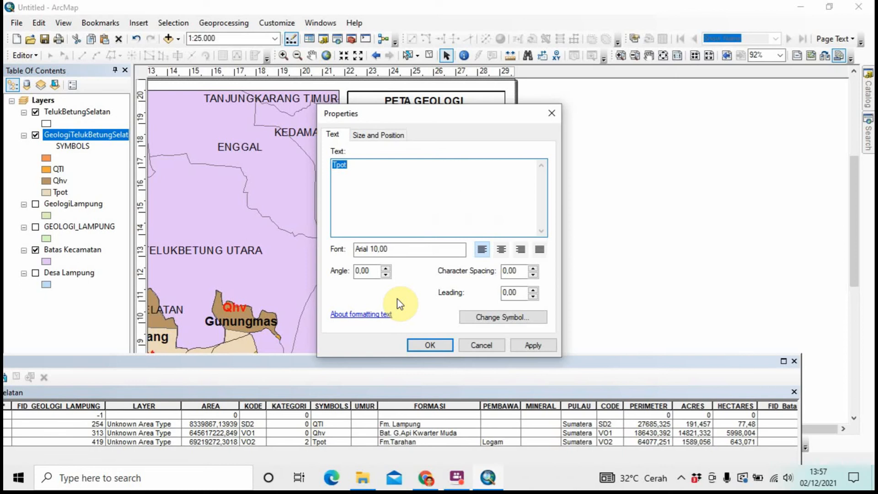
{"action": "key", "text": "Caps_Lock"}
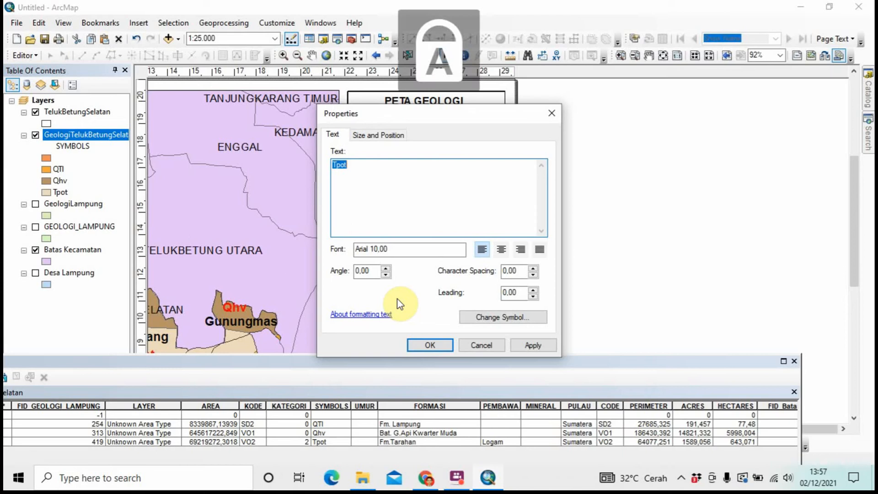
{"action": "key", "text": "Right"}
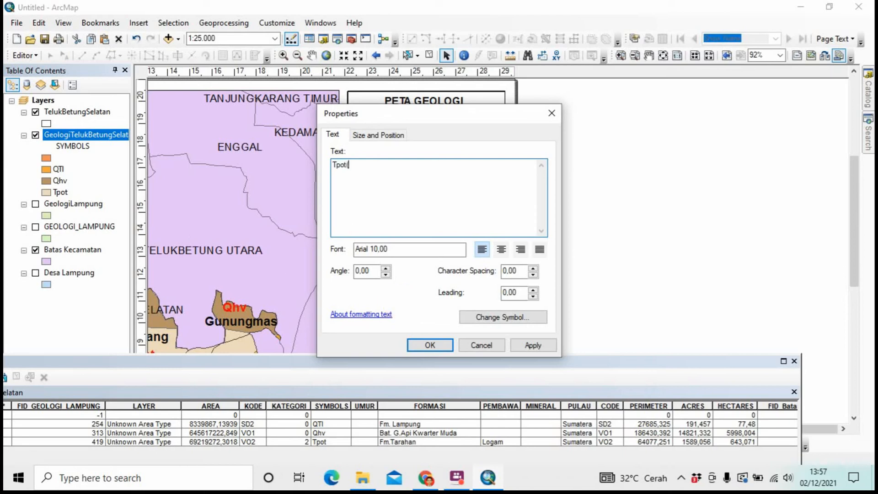
{"action": "type", "text": "(F"}
{"action": "key", "text": "Caps_Lock"}
{"action": "type", "text": "m.T"}
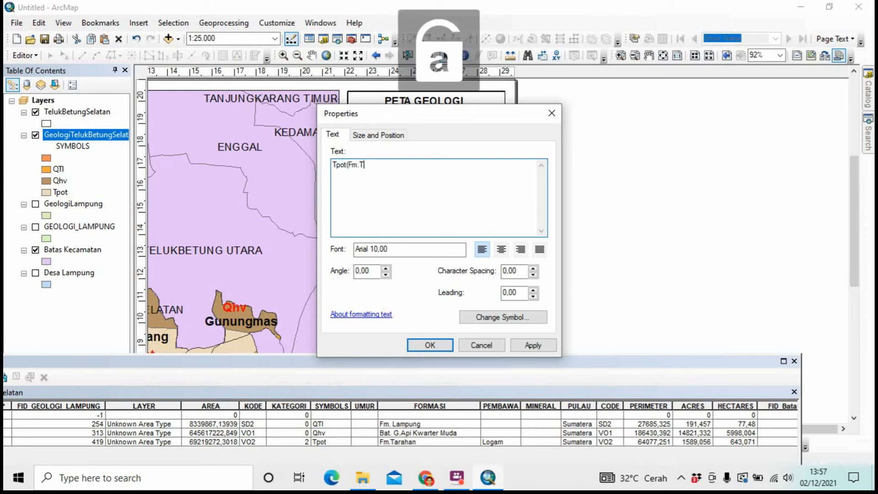
{"action": "type", "text": "arahan"}
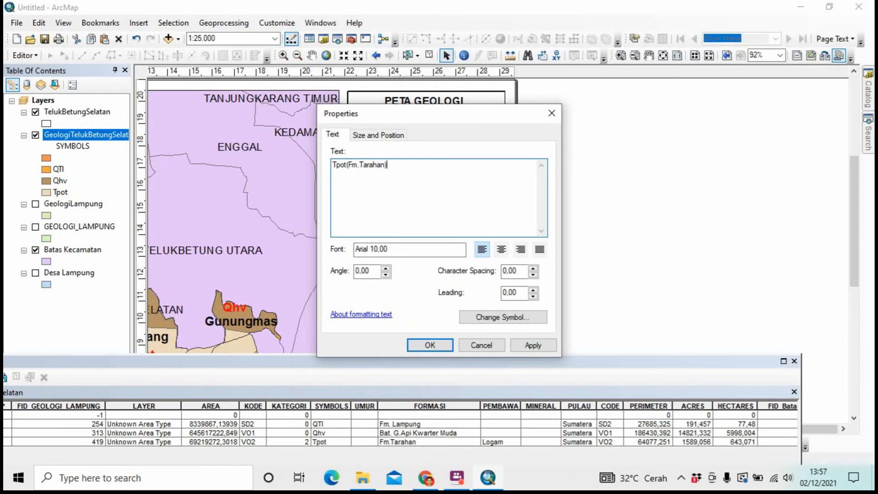
{"action": "left_click", "coordinate": [414, 346]}
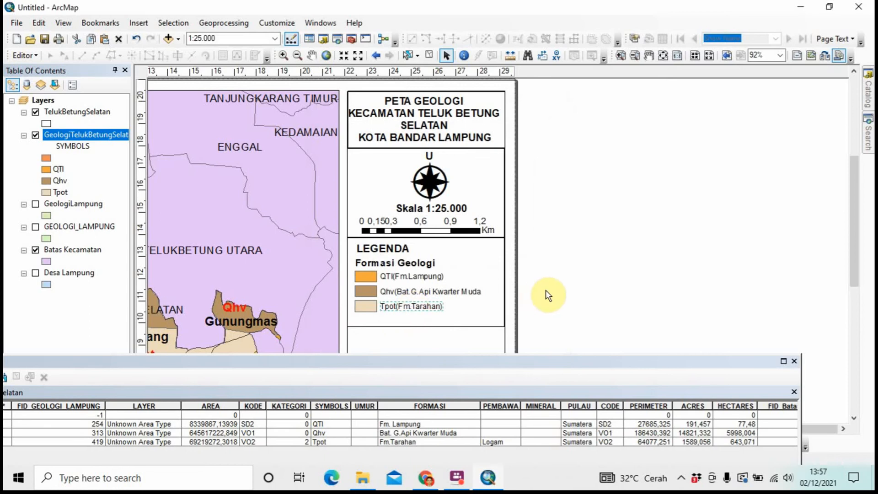
Insert a space between QTl and (Fm.Lampung) in the legend label
{"action": "left_click", "coordinate": [416, 307]}
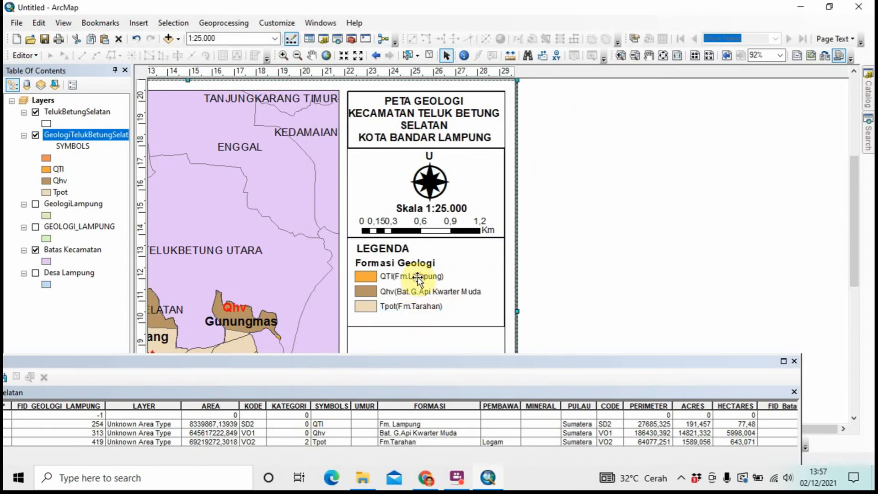
{"action": "left_click", "coordinate": [417, 276]}
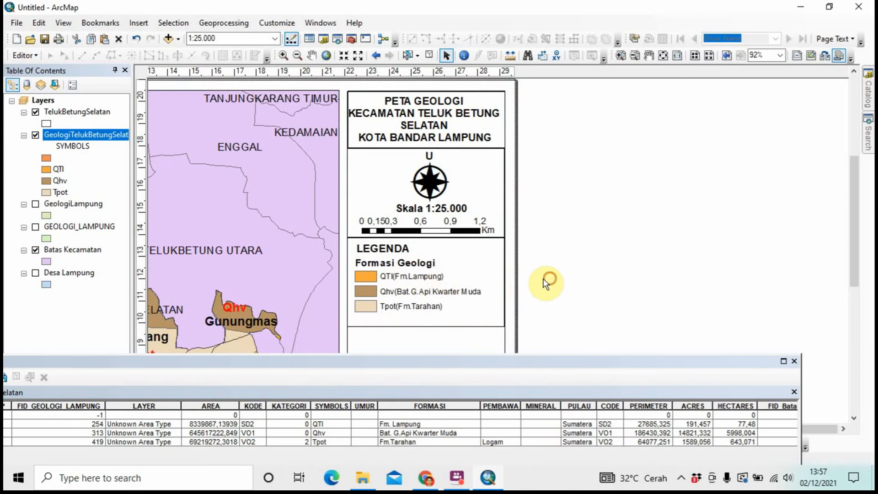
{"action": "left_click", "coordinate": [423, 279]}
{"action": "right_click", "coordinate": [422, 279]}
{"action": "left_click", "coordinate": [453, 269]}
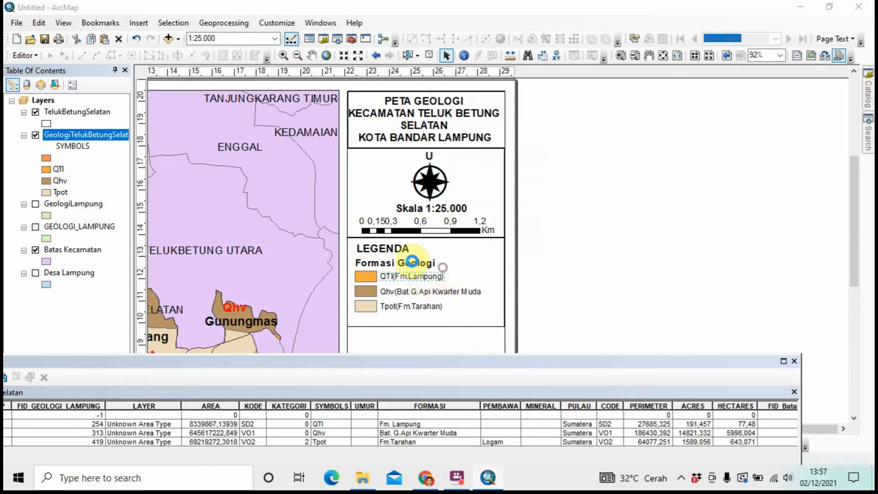
{"action": "left_click", "coordinate": [342, 166]}
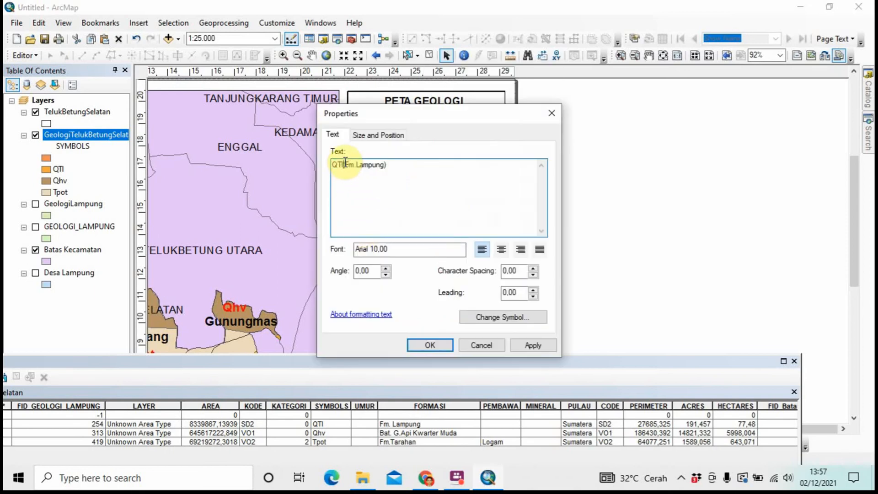
{"action": "left_click", "coordinate": [421, 344]}
Add a space after Qhv in its legend label, then remove the extra space
{"action": "left_click", "coordinate": [410, 286]}
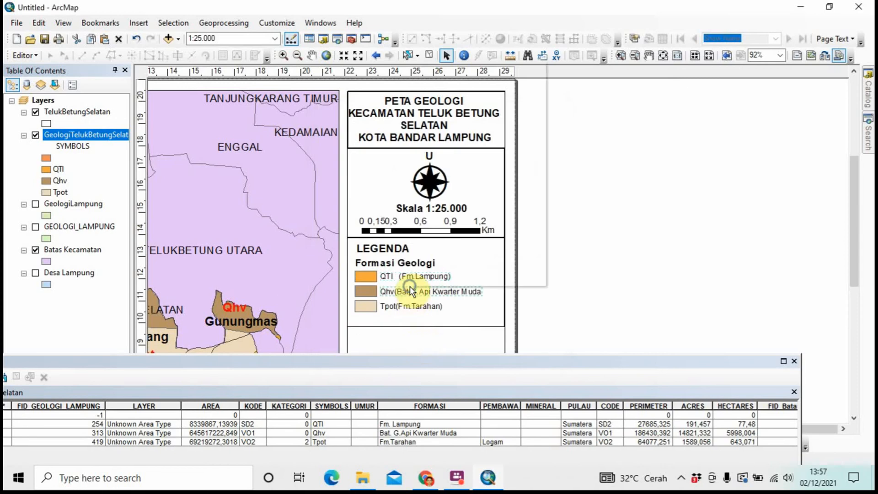
{"action": "right_click", "coordinate": [410, 286]}
{"action": "left_click", "coordinate": [410, 276]}
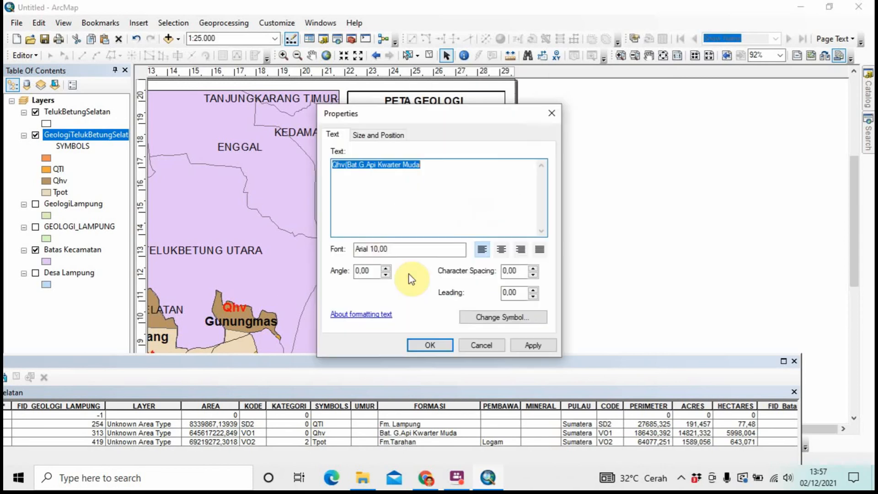
{"action": "left_click", "coordinate": [344, 166]}
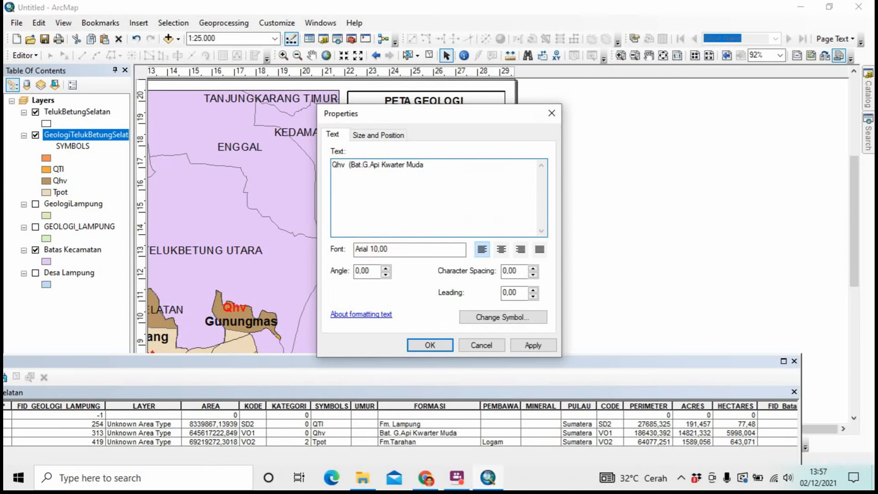
{"action": "left_click", "coordinate": [429, 344]}
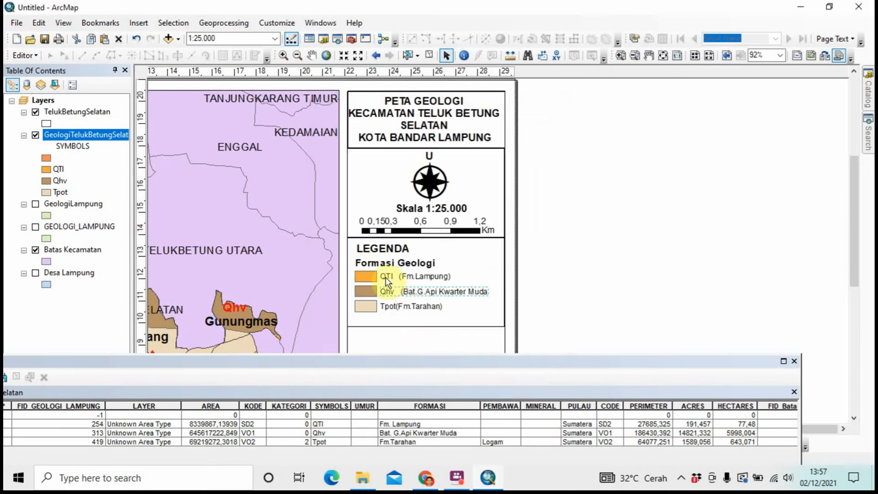
{"action": "right_click", "coordinate": [403, 291]}
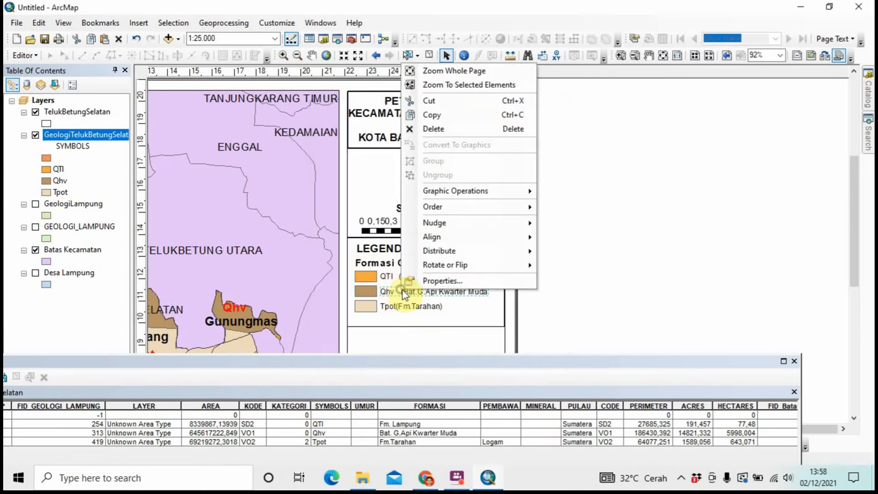
{"action": "left_click", "coordinate": [405, 280]}
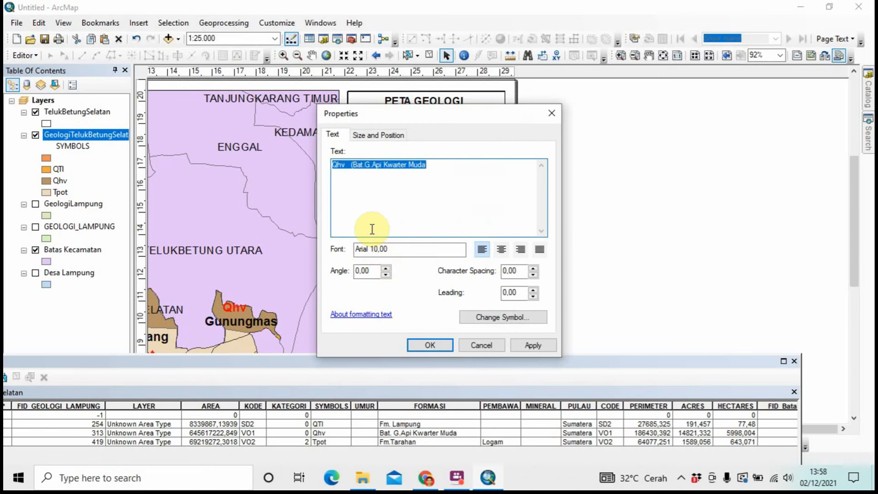
{"action": "key", "text": "Left"}
{"action": "key", "text": "Right"}
{"action": "key", "text": "BackSpace"}
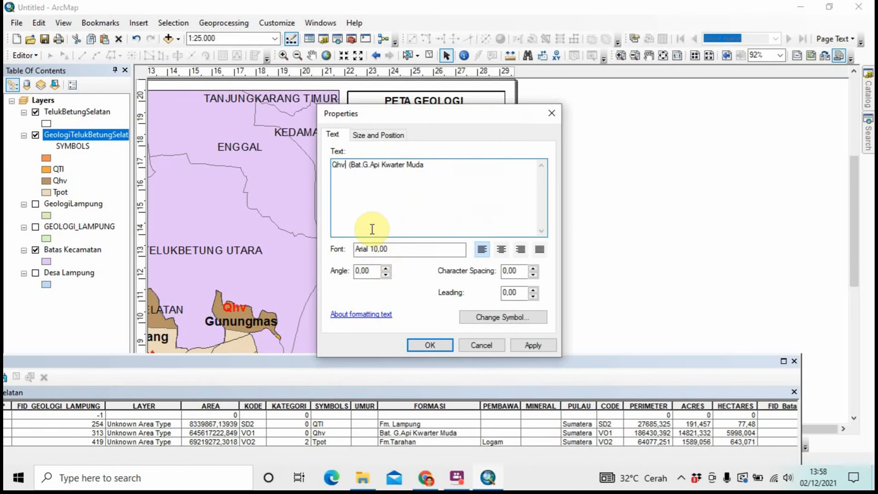
{"action": "left_click", "coordinate": [421, 345]}
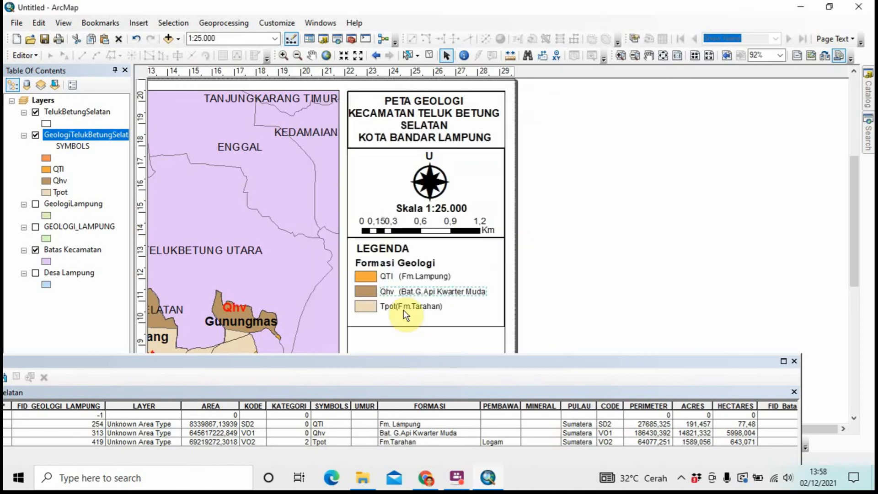
Insert a space between Tpot and (Fm.Tarahan) in the legend label
{"action": "right_click", "coordinate": [403, 313]}
{"action": "left_click", "coordinate": [411, 301]}
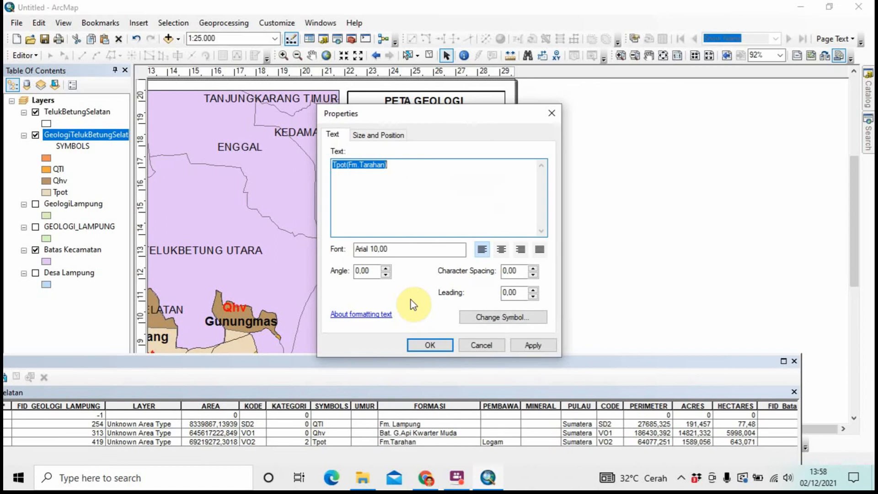
{"action": "left_click", "coordinate": [394, 206]}
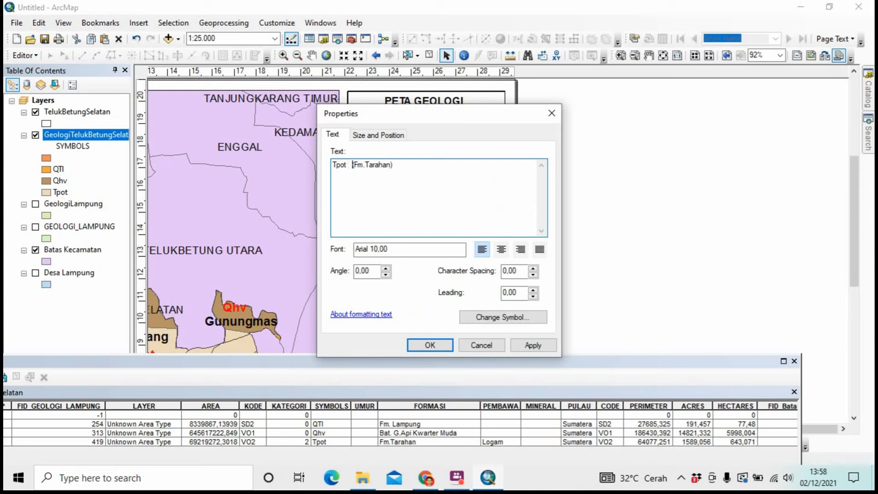
{"action": "left_click", "coordinate": [430, 345]}
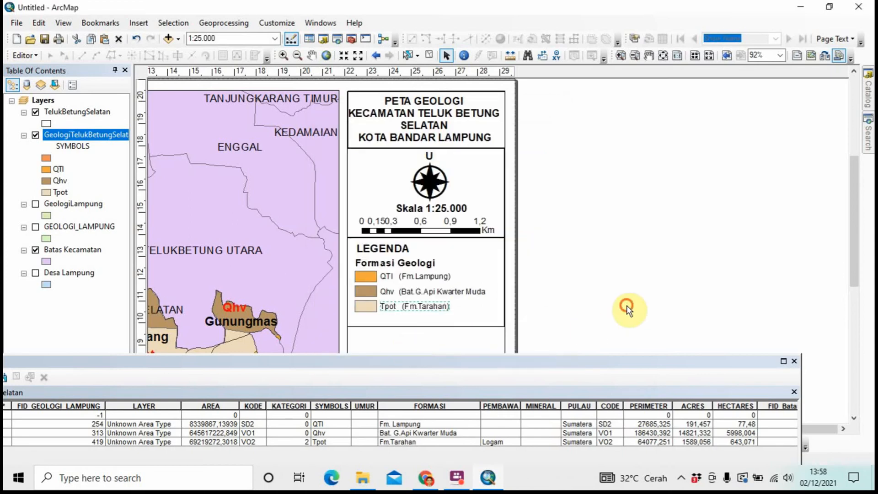
Close the attribute table and shorten the legend box to fit its entries
{"action": "left_click", "coordinate": [794, 394]}
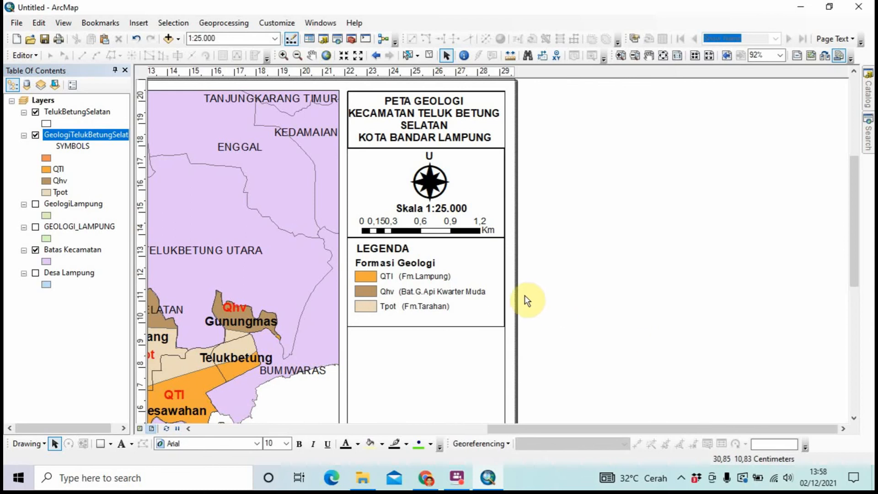
{"action": "left_click", "coordinate": [465, 320]}
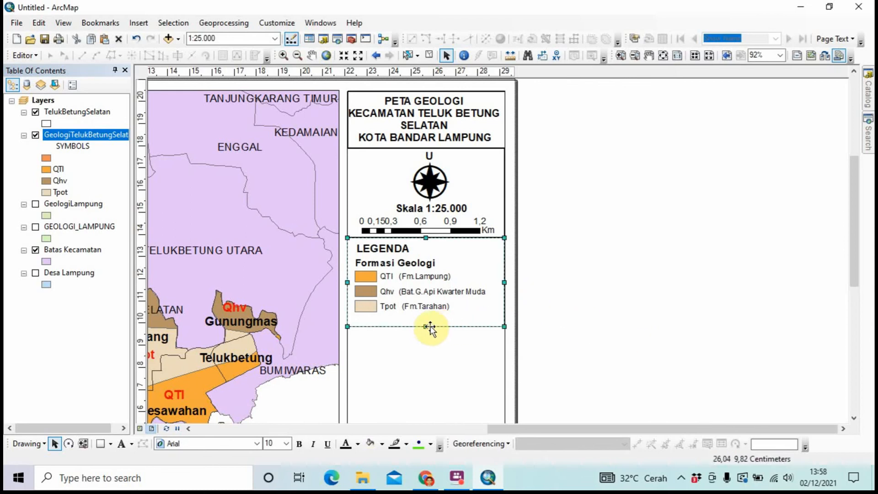
{"action": "left_click_drag", "start_coordinate": [426, 327], "coordinate": [427, 373]}
Paste a copy of the box below the legend and stretch it taller
{"action": "key", "text": "ctrl+v"}
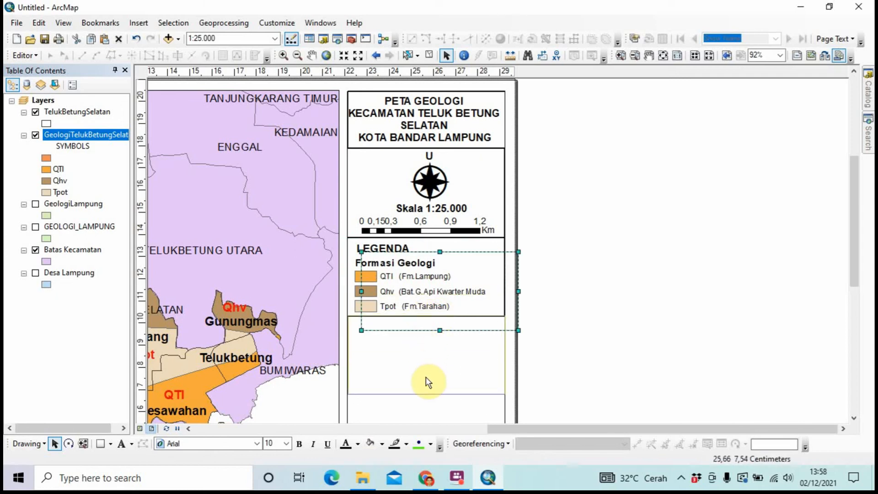
{"action": "left_click", "coordinate": [570, 344]}
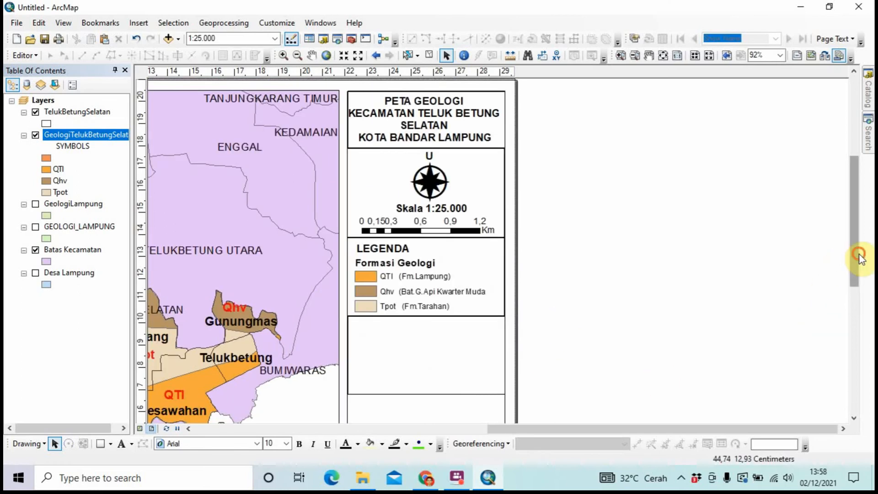
{"action": "left_click_drag", "start_coordinate": [856, 255], "coordinate": [858, 304]}
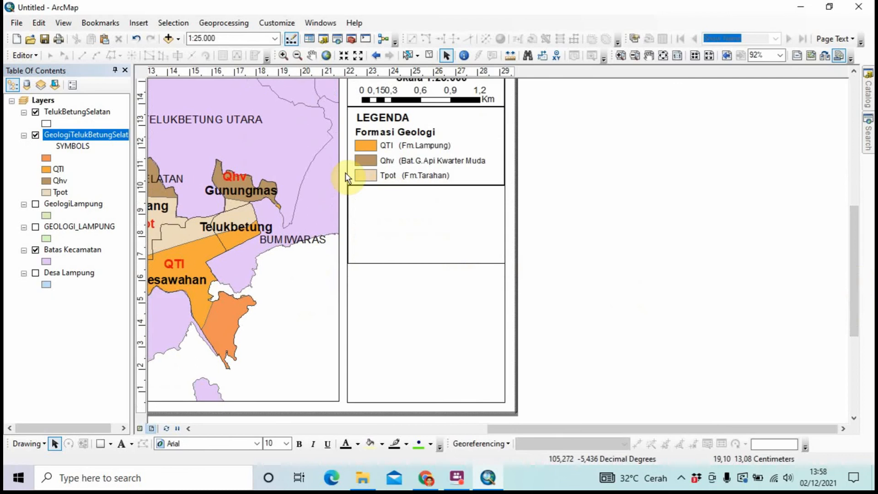
{"action": "left_click", "coordinate": [394, 238]}
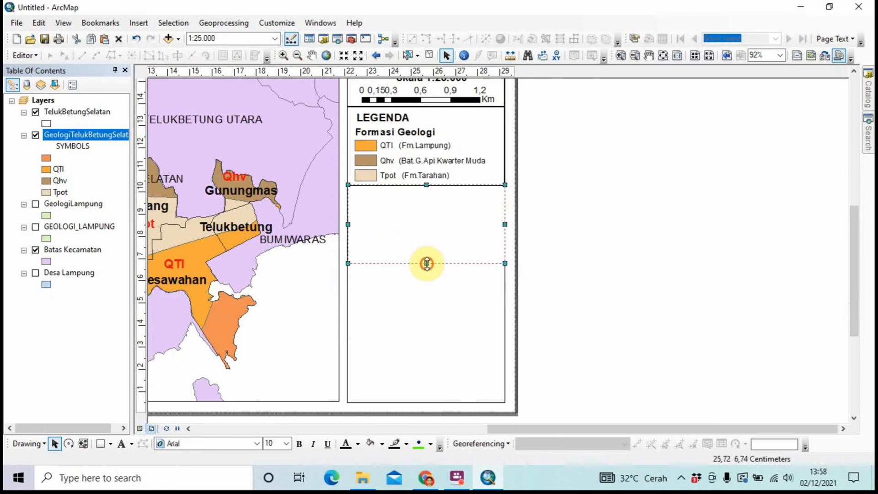
{"action": "left_click_drag", "start_coordinate": [426, 264], "coordinate": [425, 270]}
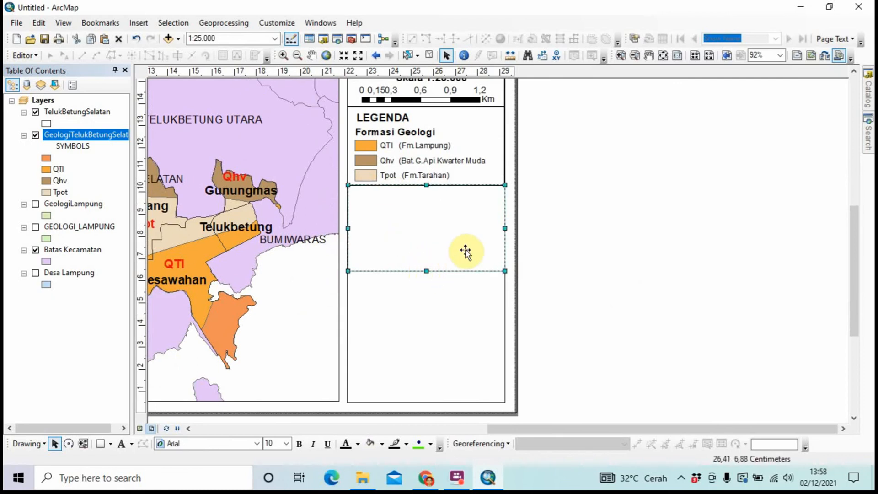
{"action": "left_click", "coordinate": [574, 231]}
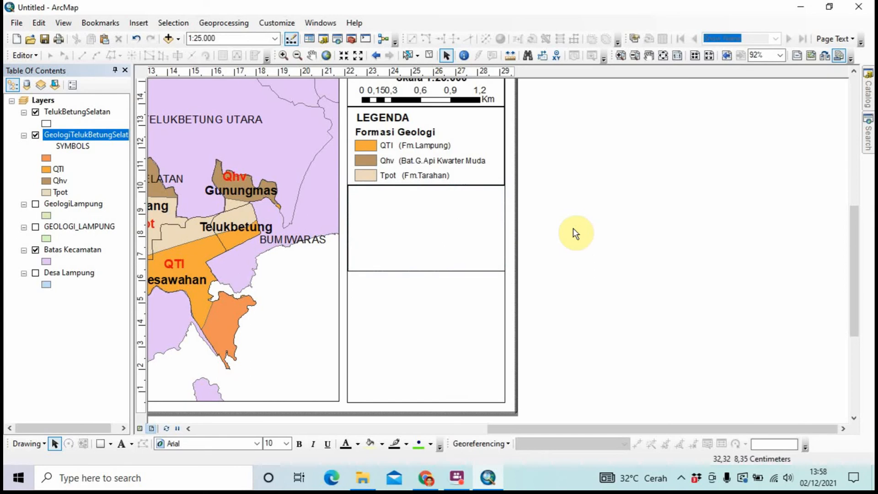
Insert a new data frame and move it into the empty box below the legend
{"action": "left_click", "coordinate": [138, 23]}
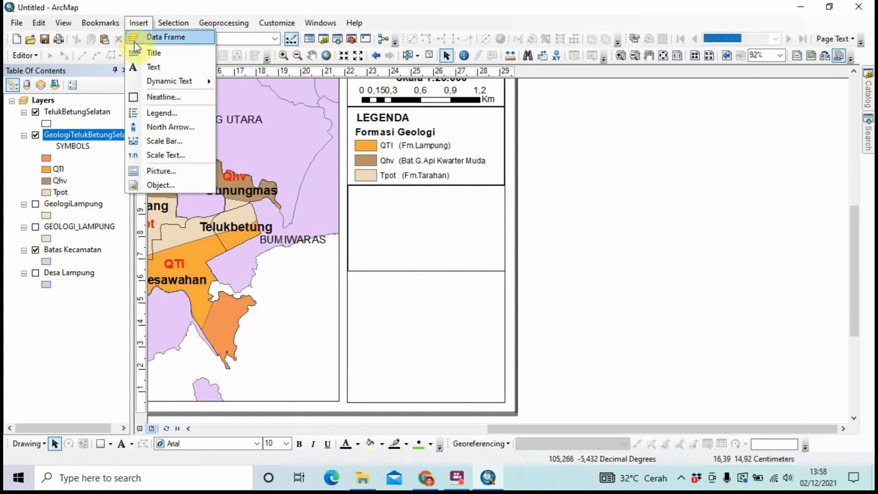
{"action": "left_click", "coordinate": [136, 44]}
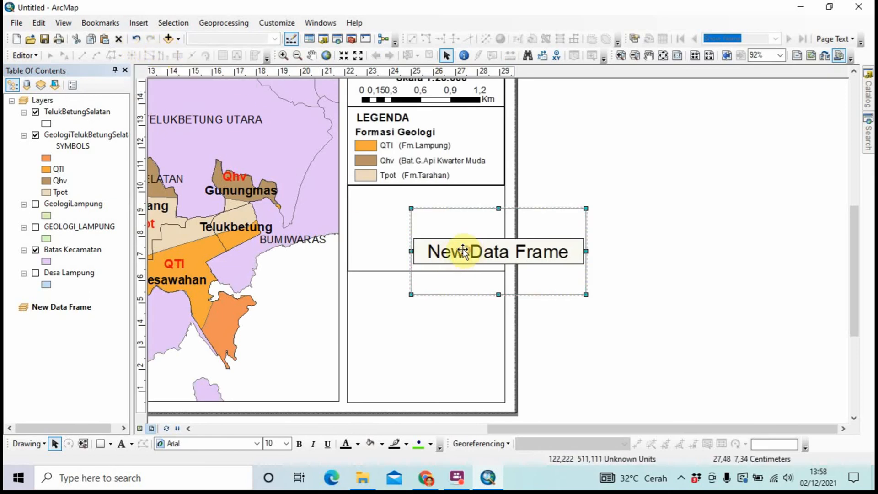
{"action": "left_click_drag", "start_coordinate": [463, 251], "coordinate": [406, 234]}
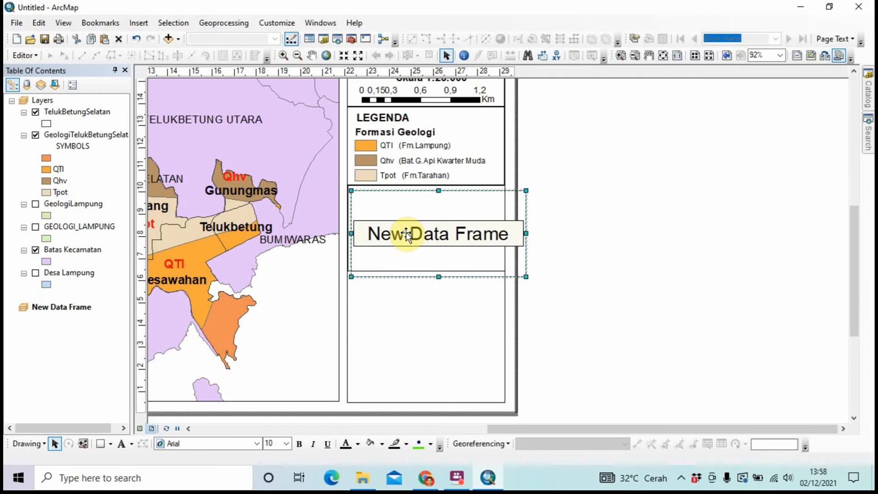
Add KECAMATAN_LAMPUNG.shp to the new data frame, accepting the unknown spatial reference warning
{"action": "right_click", "coordinate": [406, 234]}
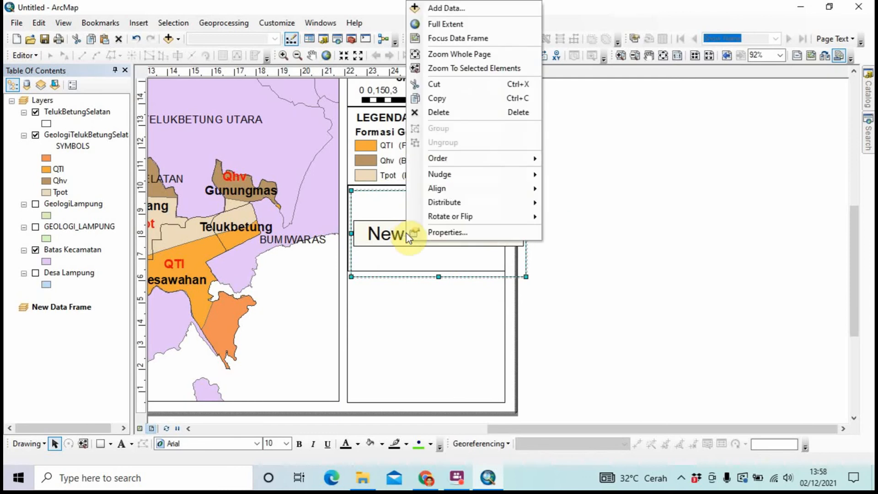
{"action": "left_click", "coordinate": [417, 7]}
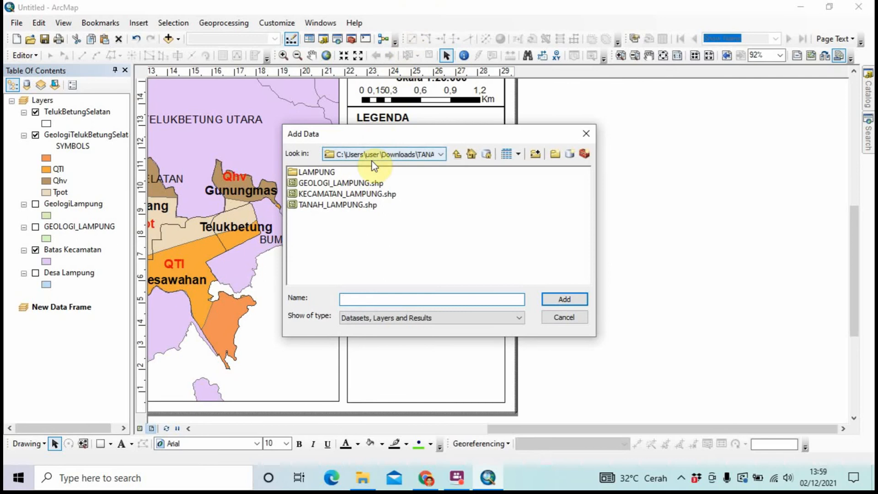
{"action": "left_click", "coordinate": [369, 193]}
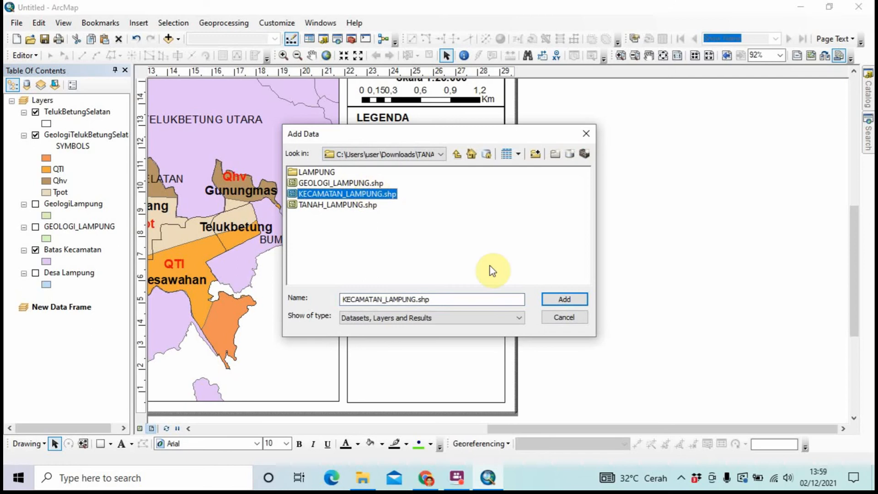
{"action": "left_click", "coordinate": [555, 304]}
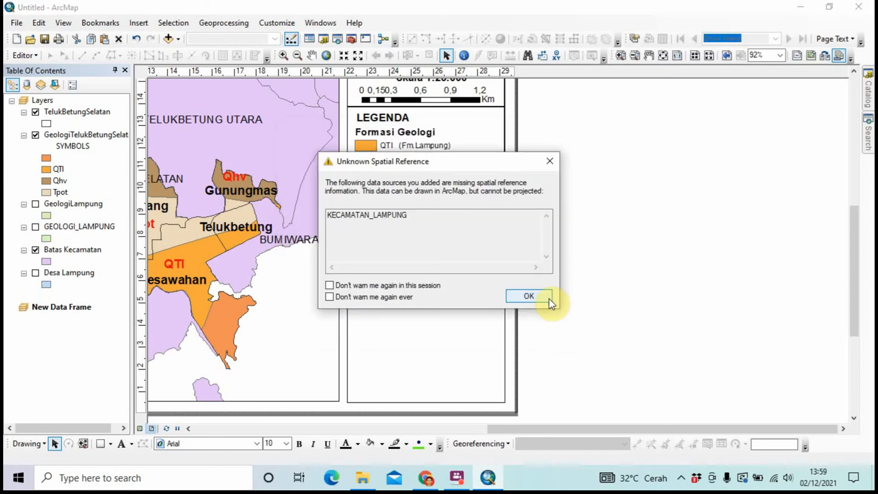
{"action": "left_click", "coordinate": [532, 294]}
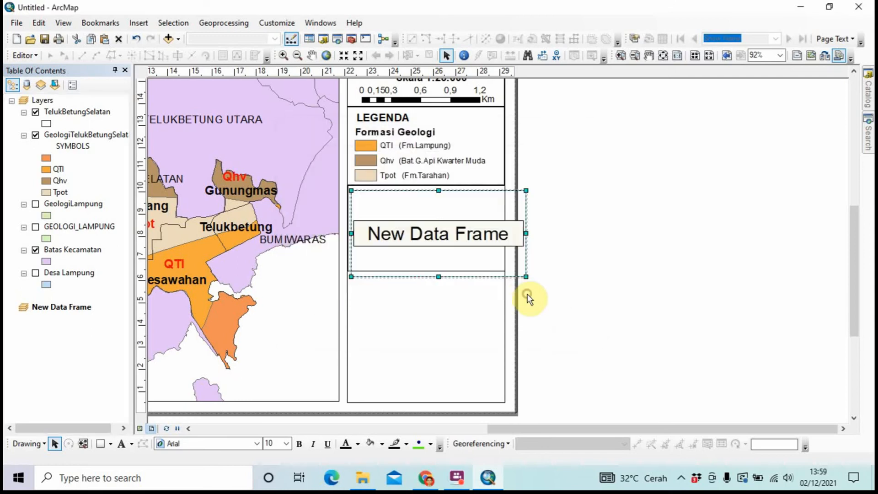
Zoom and pan the inset map onto southern Lampung's coast and bays
{"action": "left_click_drag", "start_coordinate": [455, 245], "coordinate": [436, 238]}
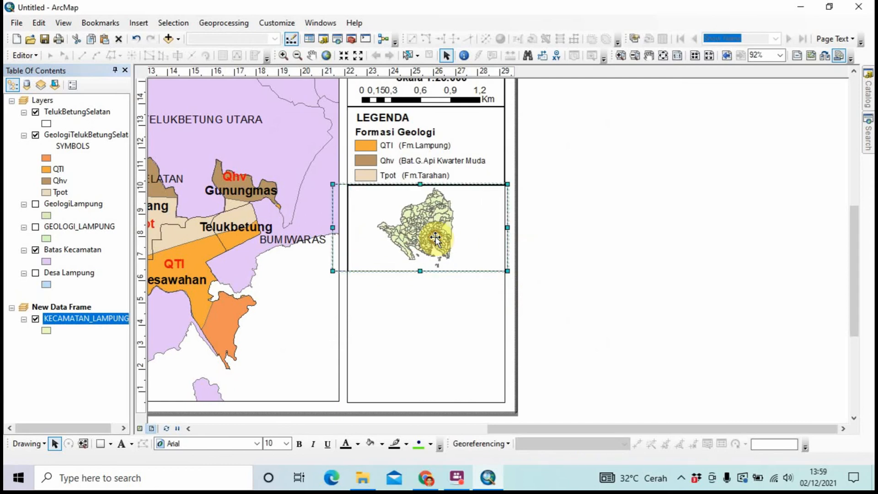
{"action": "left_click", "coordinate": [284, 57]}
{"action": "left_click_drag", "start_coordinate": [368, 186], "coordinate": [474, 260]}
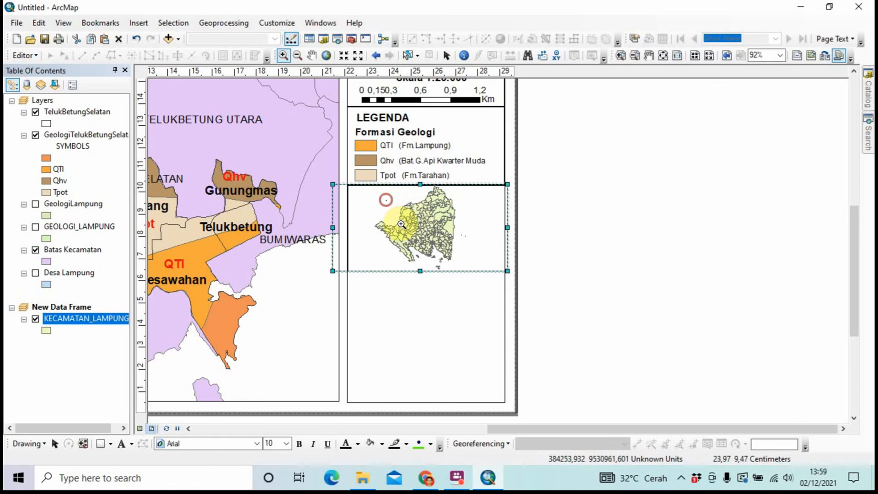
{"action": "left_click_drag", "start_coordinate": [386, 200], "coordinate": [464, 268]}
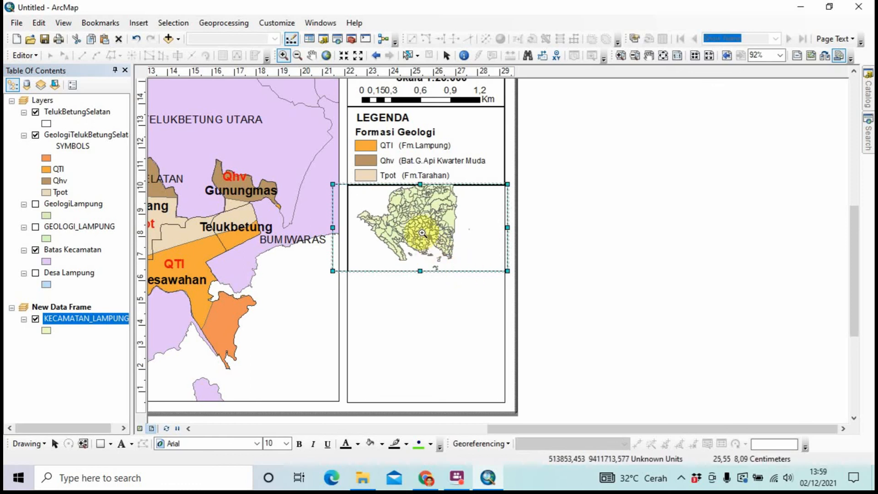
{"action": "left_click_drag", "start_coordinate": [366, 202], "coordinate": [465, 268]}
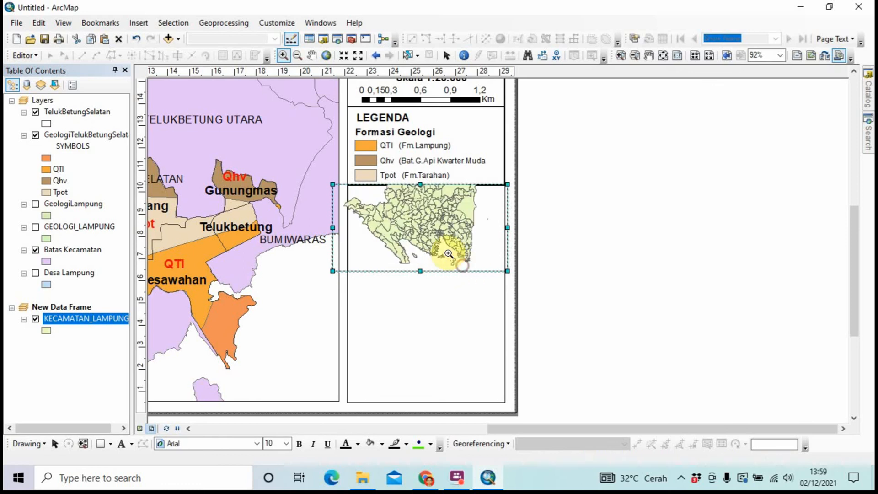
{"action": "left_click_drag", "start_coordinate": [383, 211], "coordinate": [476, 270]}
{"action": "left_click_drag", "start_coordinate": [355, 225], "coordinate": [355, 225]}
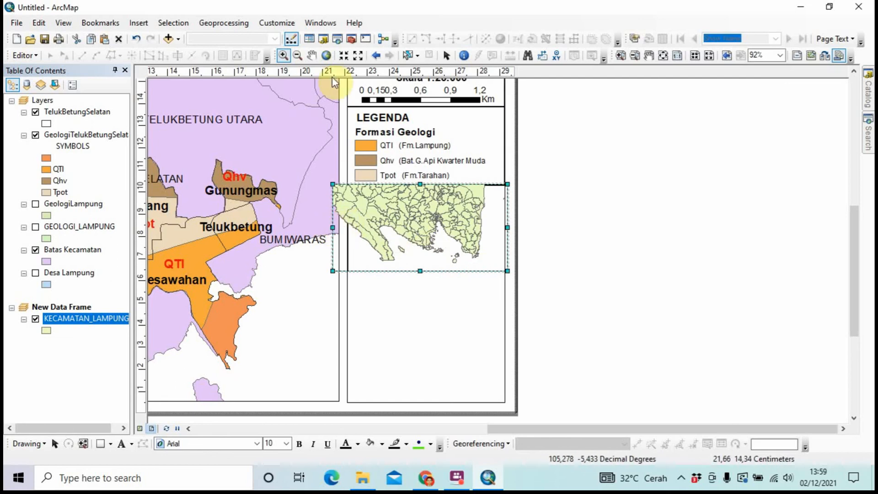
{"action": "left_click", "coordinate": [311, 55]}
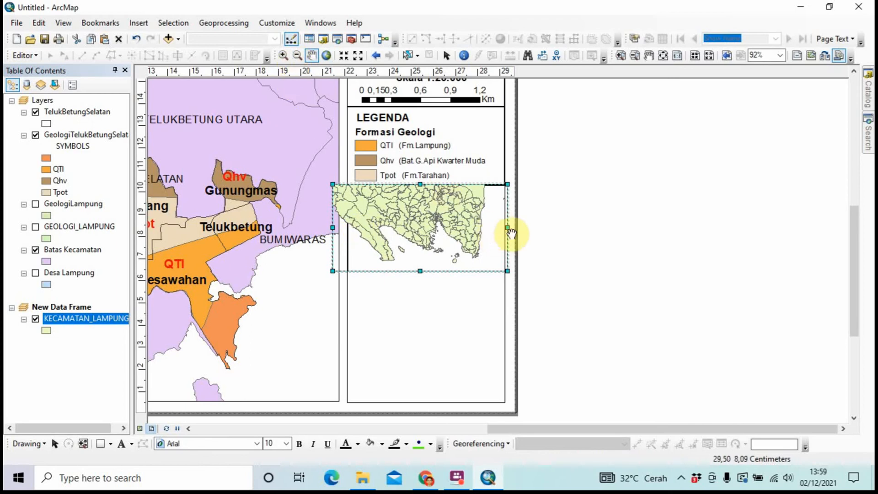
{"action": "left_click_drag", "start_coordinate": [439, 228], "coordinate": [452, 225]}
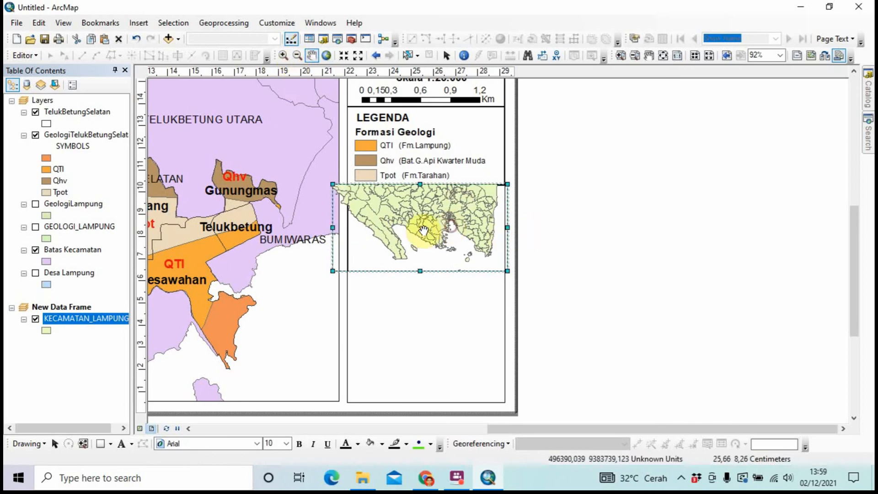
{"action": "left_click", "coordinate": [336, 230]}
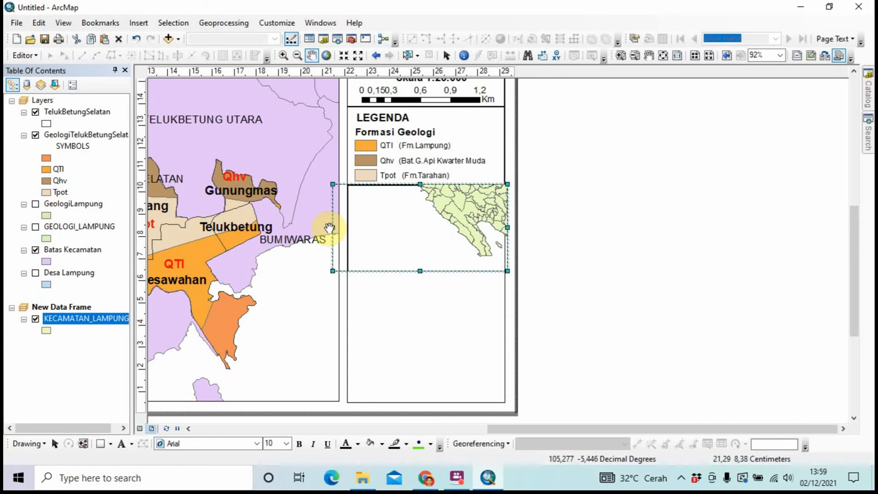
Resize the inset frame's left, top and right edges and shift it left
{"action": "left_click", "coordinate": [330, 227]}
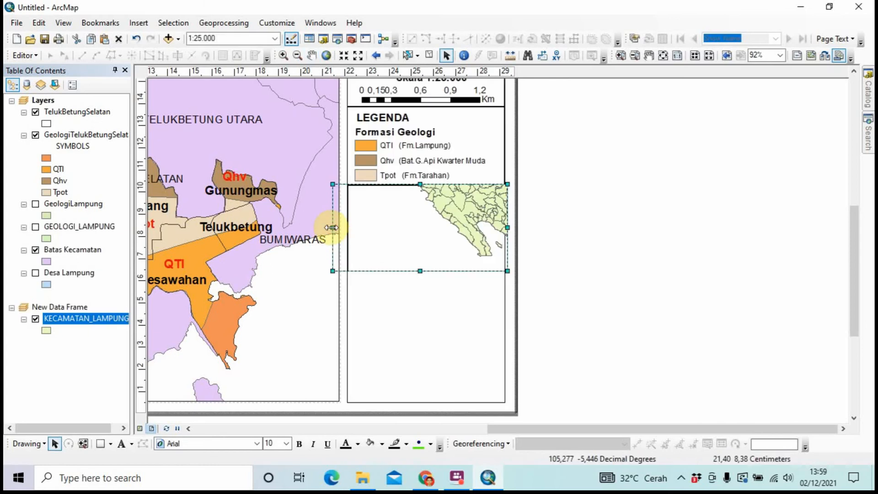
{"action": "left_click_drag", "start_coordinate": [330, 228], "coordinate": [349, 227]}
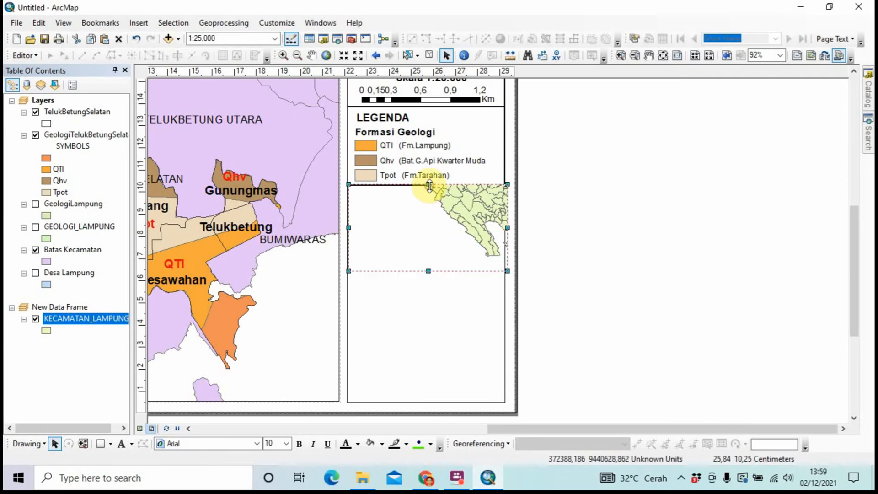
{"action": "left_click_drag", "start_coordinate": [429, 185], "coordinate": [430, 185]}
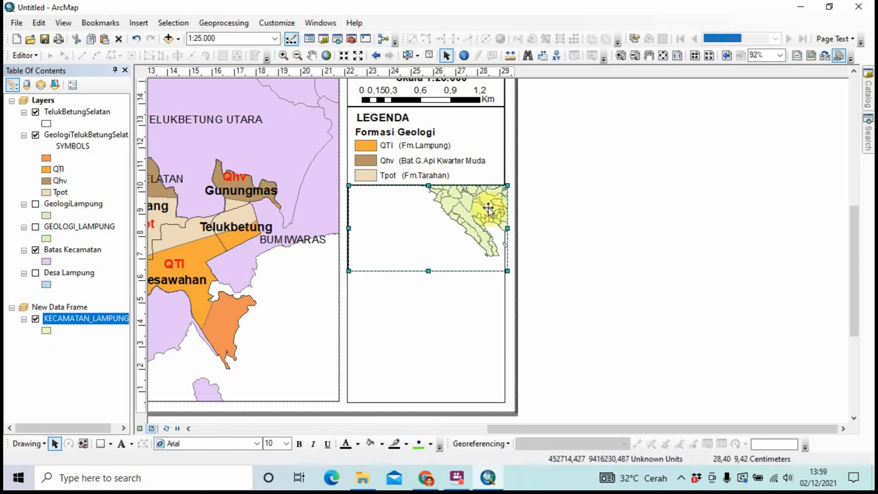
{"action": "left_click_drag", "start_coordinate": [506, 228], "coordinate": [503, 229]}
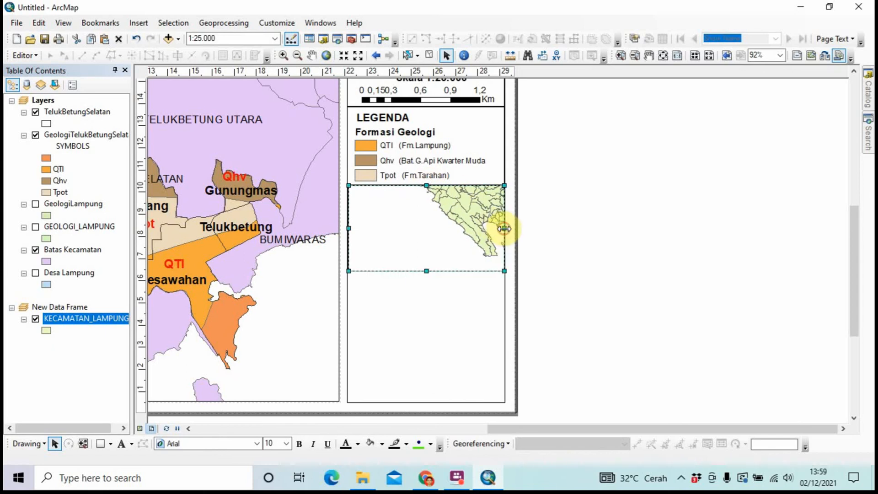
{"action": "left_click", "coordinate": [312, 56]}
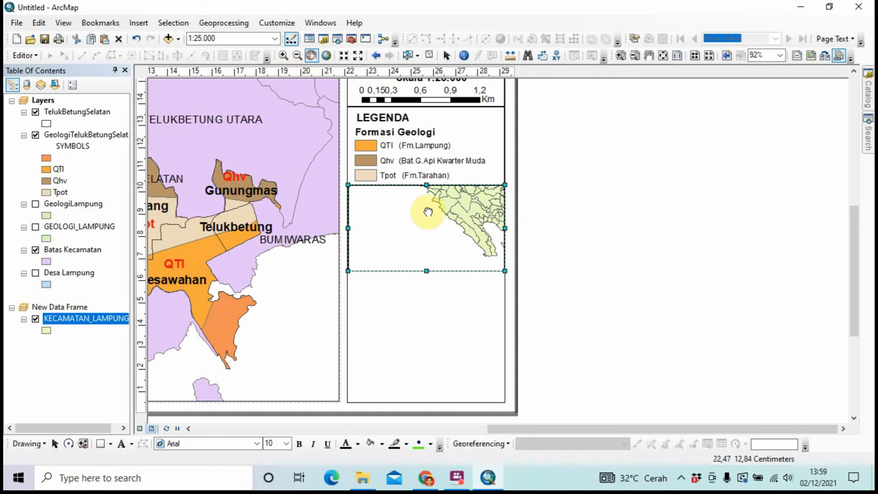
{"action": "left_click", "coordinate": [454, 246]}
{"action": "left_click_drag", "start_coordinate": [439, 237], "coordinate": [420, 237]}
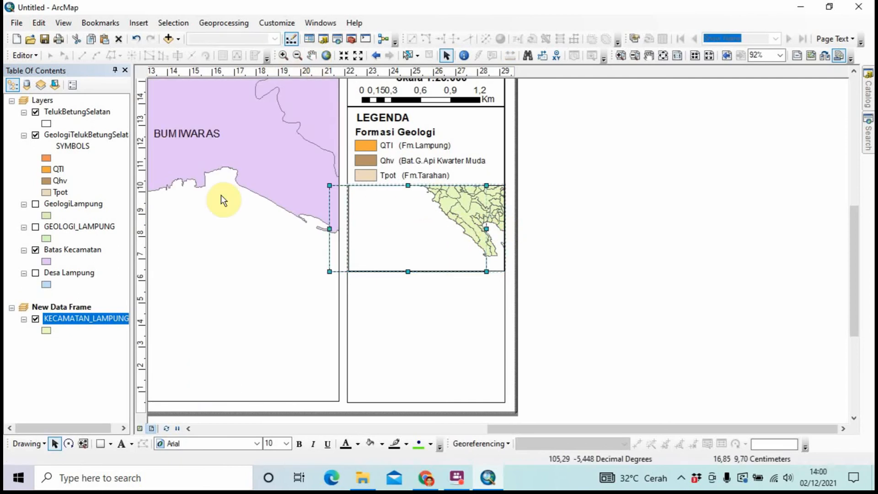
Undo five inset frame edits and redo two, restoring its left and right edges
{"action": "scroll", "coordinate": [220, 197], "scroll_direction": "up", "scroll_amount": 1}
{"action": "scroll", "coordinate": [219, 195], "scroll_direction": "down", "scroll_amount": 1}
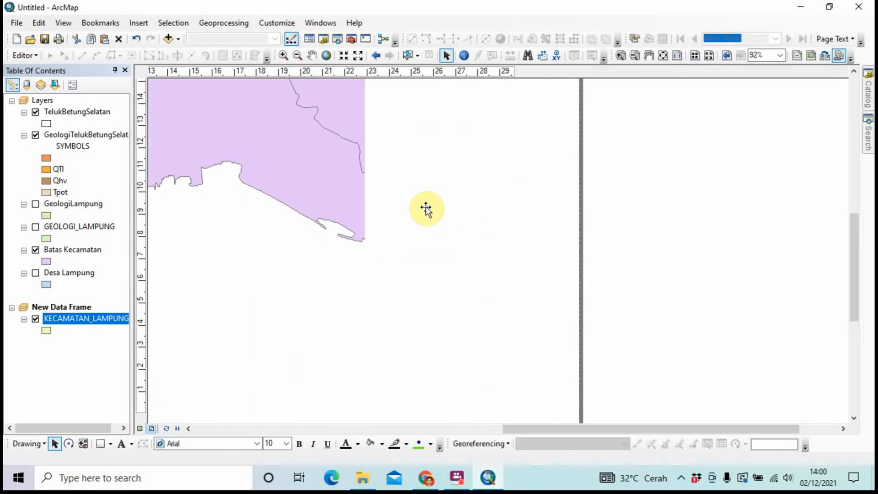
{"action": "left_click", "coordinate": [137, 37]}
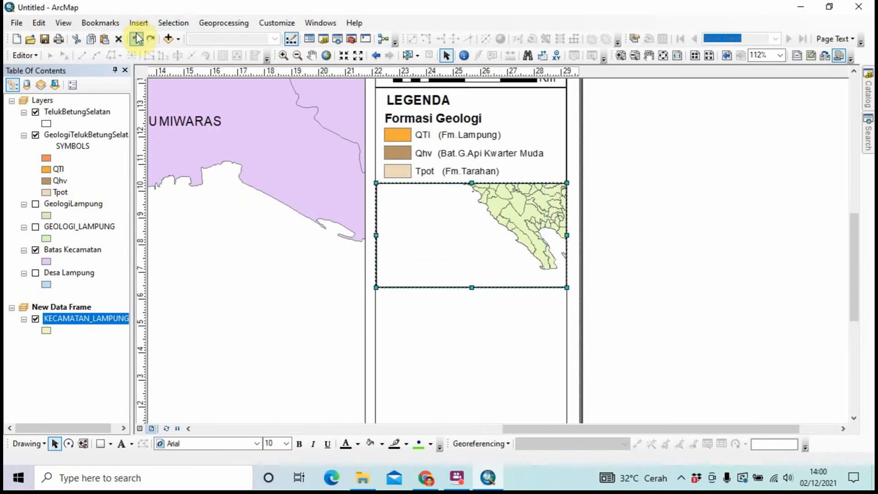
{"action": "left_click", "coordinate": [137, 38]}
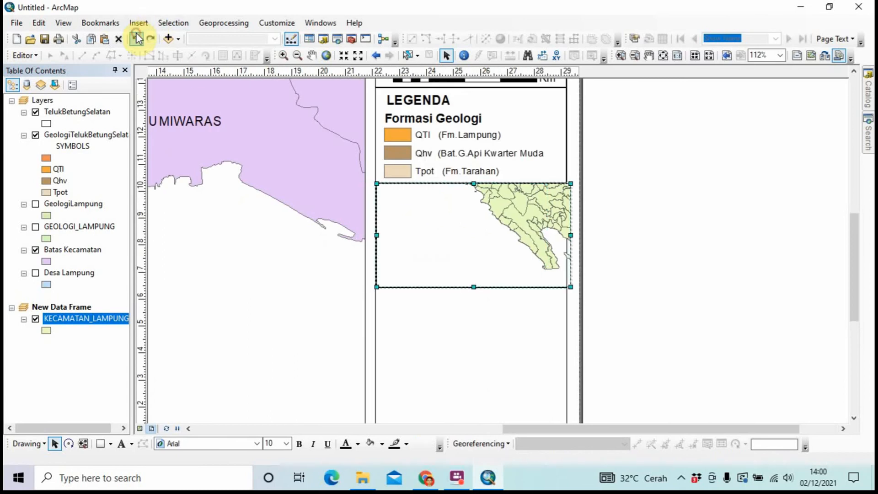
{"action": "left_click", "coordinate": [137, 38]}
{"action": "left_click", "coordinate": [136, 38]}
{"action": "left_click", "coordinate": [137, 38]}
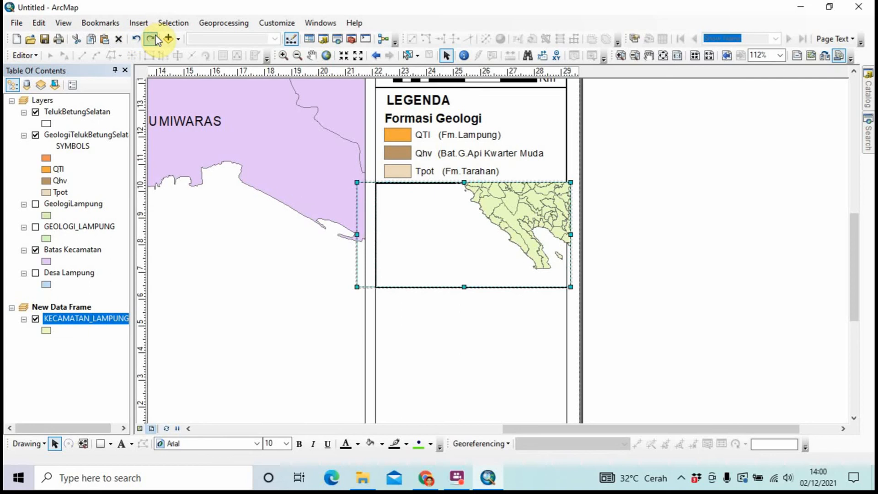
{"action": "left_click", "coordinate": [156, 39]}
{"action": "left_click", "coordinate": [156, 39]}
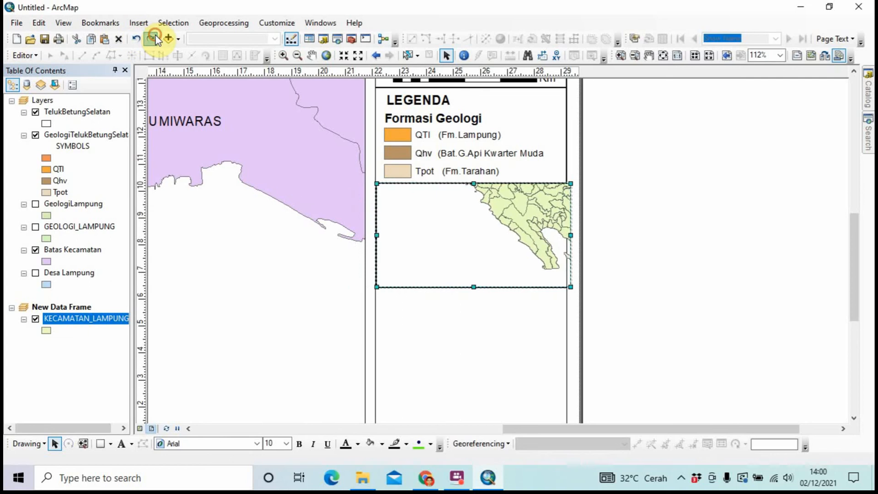
{"action": "left_click", "coordinate": [728, 274]}
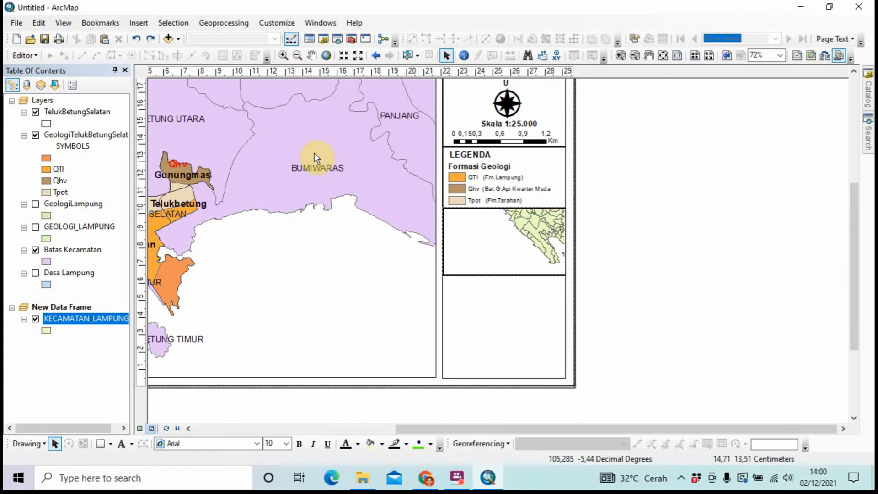
Pan the main geology map so the coloured formations sit centred in its frame
{"action": "scroll", "coordinate": [315, 153], "scroll_direction": "up", "scroll_amount": 1}
{"action": "scroll", "coordinate": [314, 153], "scroll_direction": "down", "scroll_amount": 4}
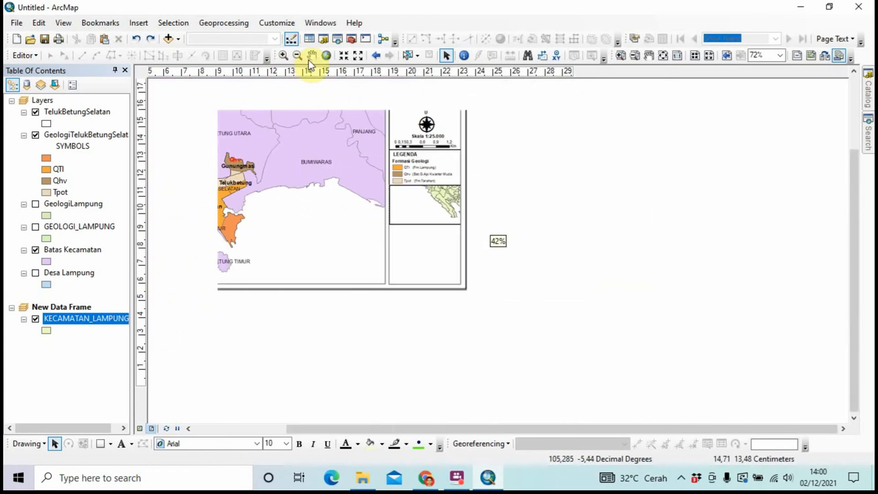
{"action": "left_click", "coordinate": [312, 56]}
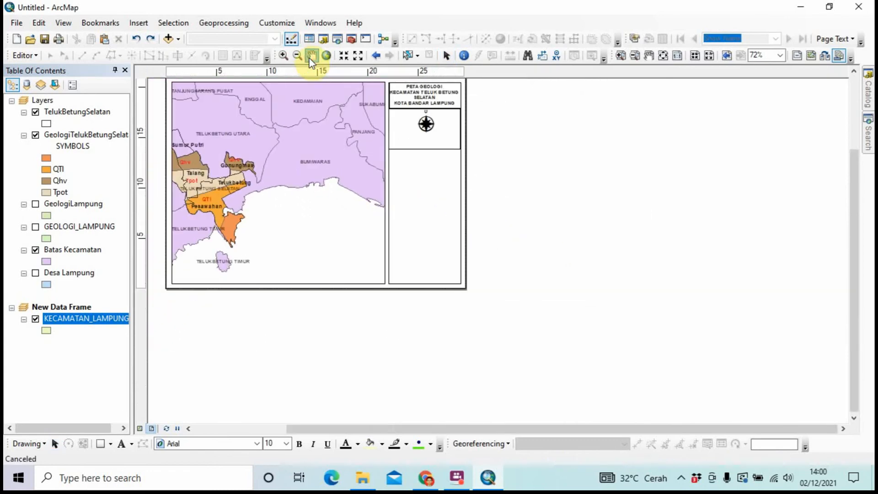
{"action": "left_click_drag", "start_coordinate": [262, 168], "coordinate": [315, 188]}
{"action": "left_click", "coordinate": [312, 56]}
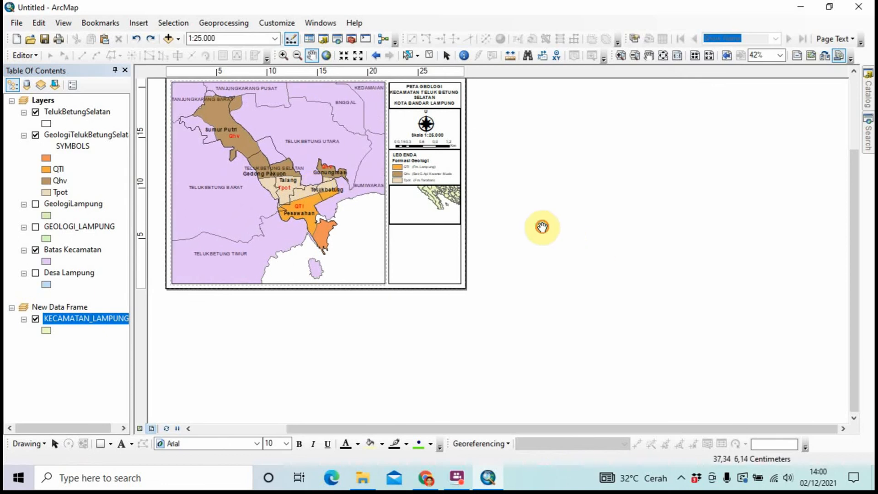
Pan the inset map to bring more of southern Lampung's districts and bays into view
{"action": "left_click", "coordinate": [418, 209]}
{"action": "scroll", "coordinate": [422, 211], "scroll_direction": "down", "scroll_amount": 7}
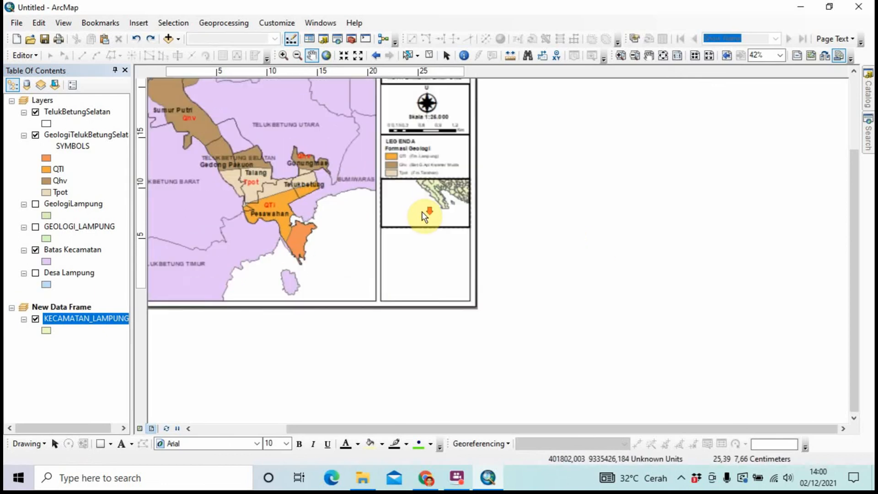
{"action": "left_click", "coordinate": [607, 223]}
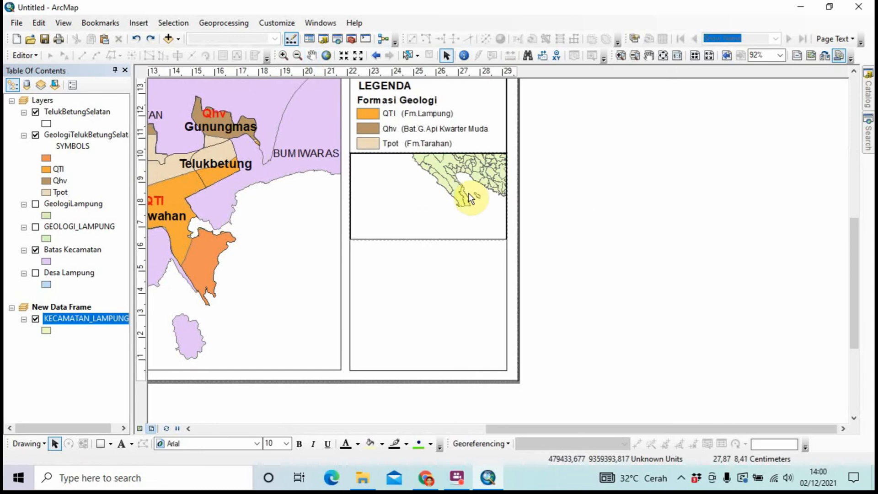
{"action": "left_click", "coordinate": [461, 191]}
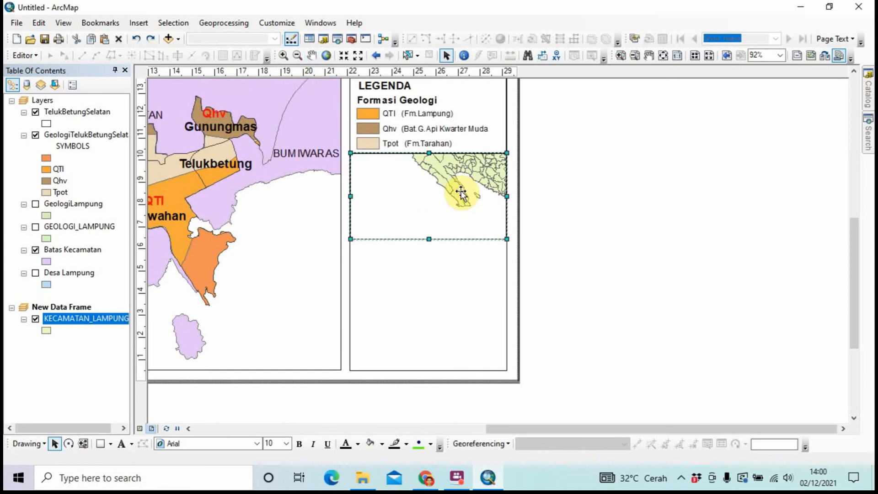
{"action": "right_click", "coordinate": [462, 193]}
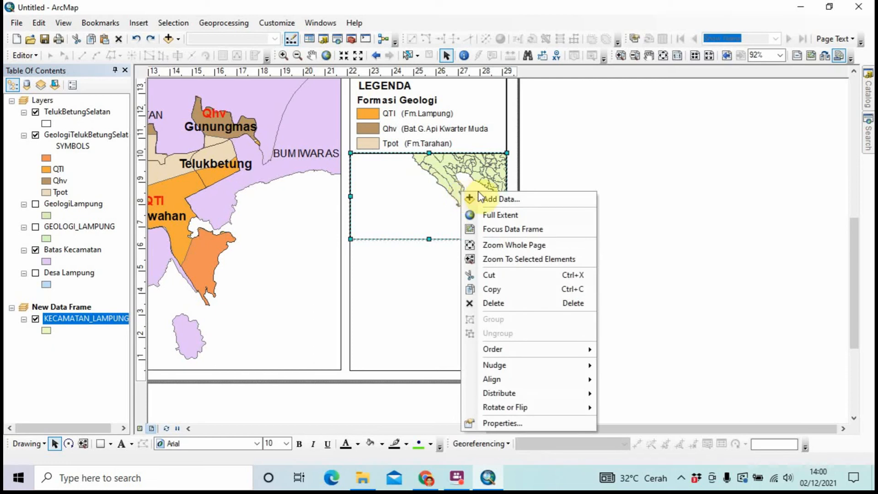
{"action": "left_click", "coordinate": [312, 56]}
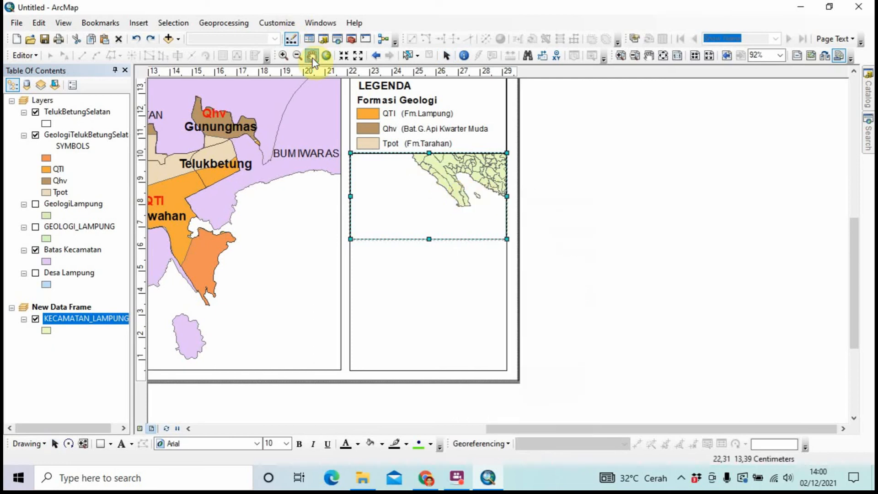
{"action": "left_click_drag", "start_coordinate": [432, 190], "coordinate": [417, 210]}
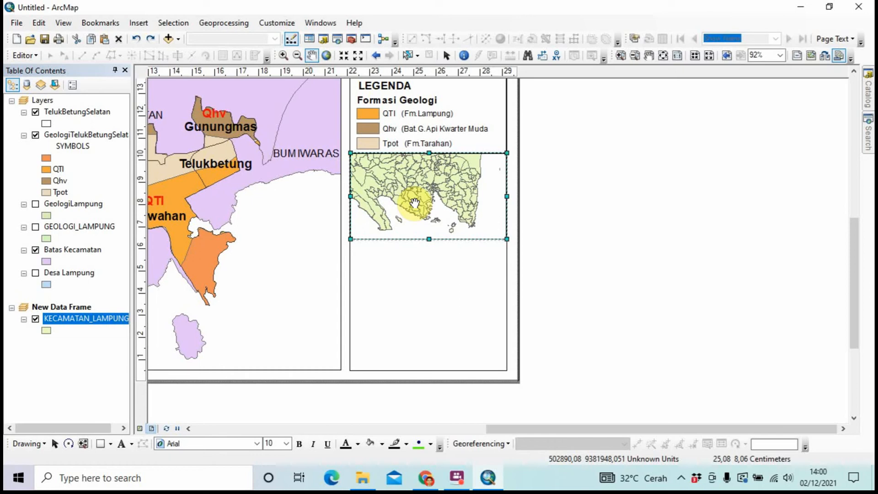
Open the KECAMATAN_LAMPUNG attribute table and enlarge it to fill most of the screen
{"action": "right_click", "coordinate": [115, 320]}
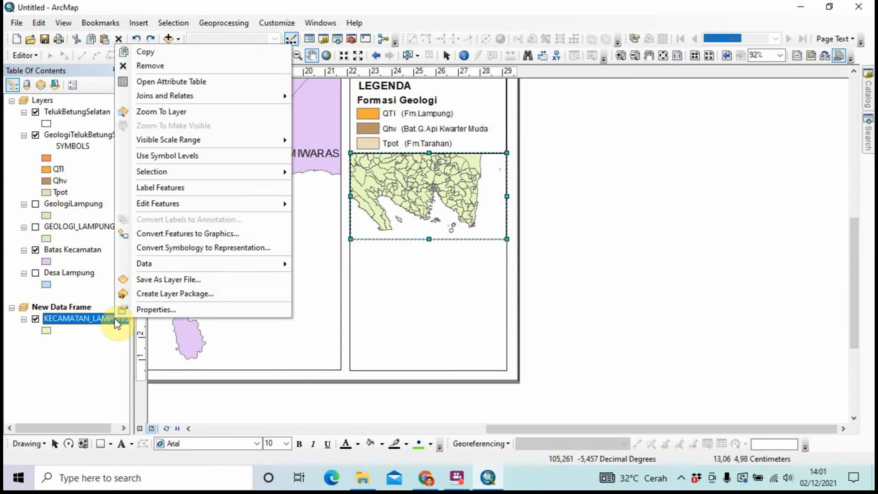
{"action": "left_click", "coordinate": [192, 84]}
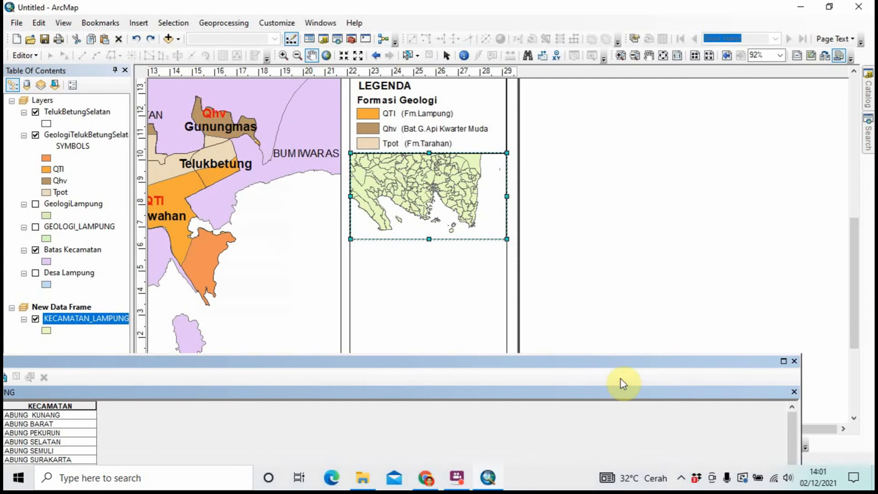
{"action": "left_click_drag", "start_coordinate": [689, 360], "coordinate": [715, 132]}
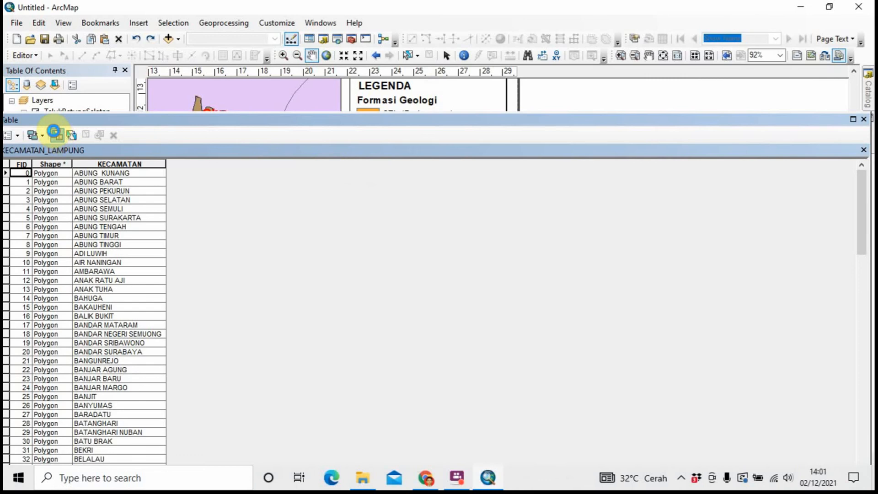
Select the row where "KECAMATAN" = 'TELUK BETUNG SELATAN' by attributes, then close the table
{"action": "left_click", "coordinate": [56, 134]}
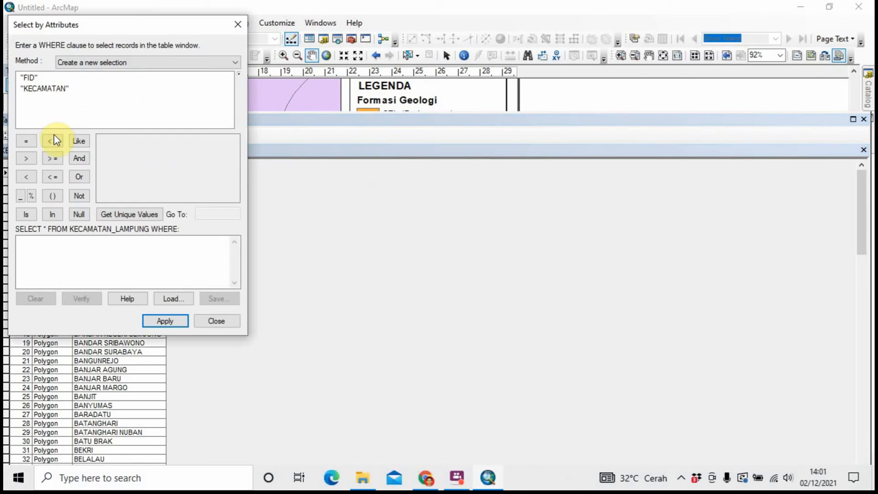
{"action": "double_click", "coordinate": [54, 89]}
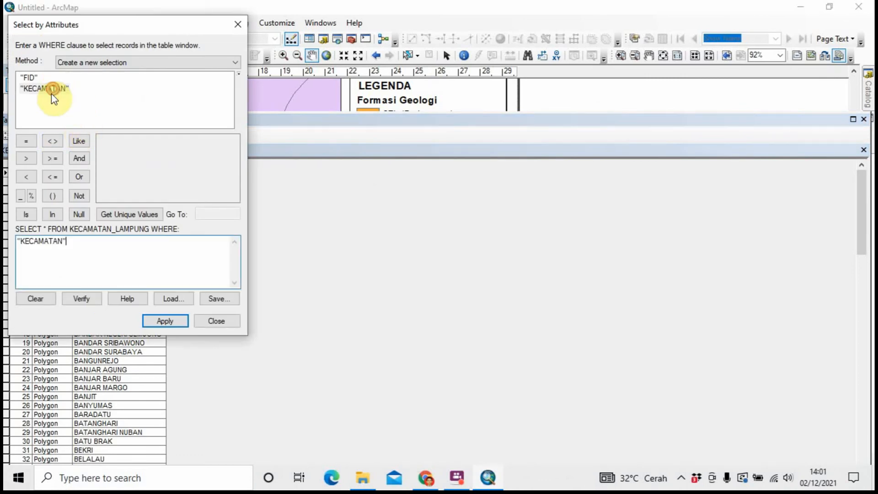
{"action": "left_click", "coordinate": [27, 140]}
{"action": "left_click", "coordinate": [147, 215]}
{"action": "left_click", "coordinate": [211, 213]}
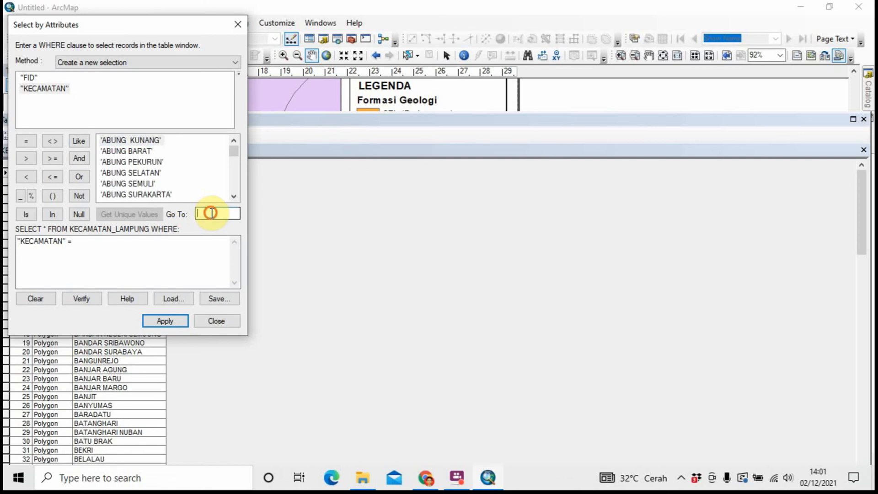
{"action": "type", "text": "Telu"}
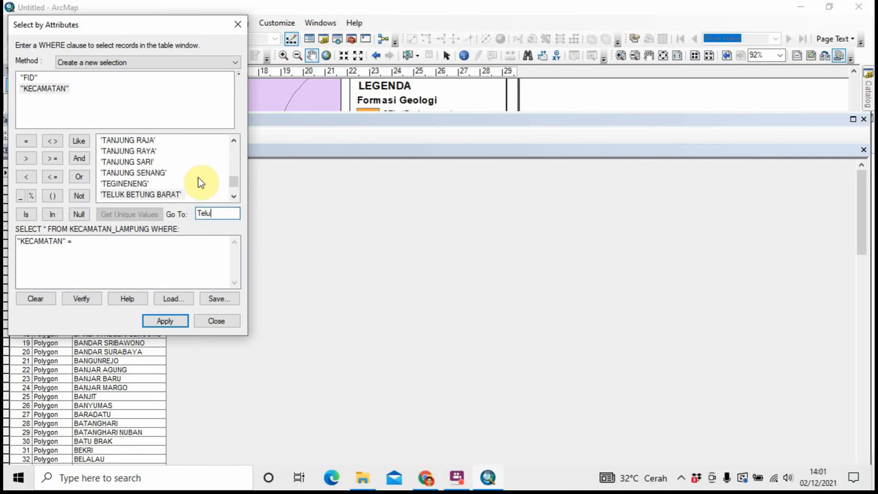
{"action": "scroll", "coordinate": [198, 174], "scroll_direction": "down", "scroll_amount": 2}
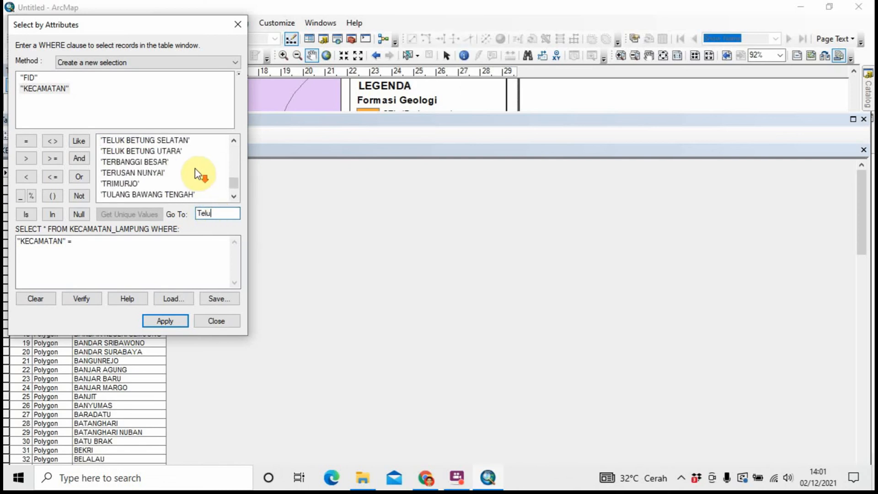
{"action": "double_click", "coordinate": [178, 143]}
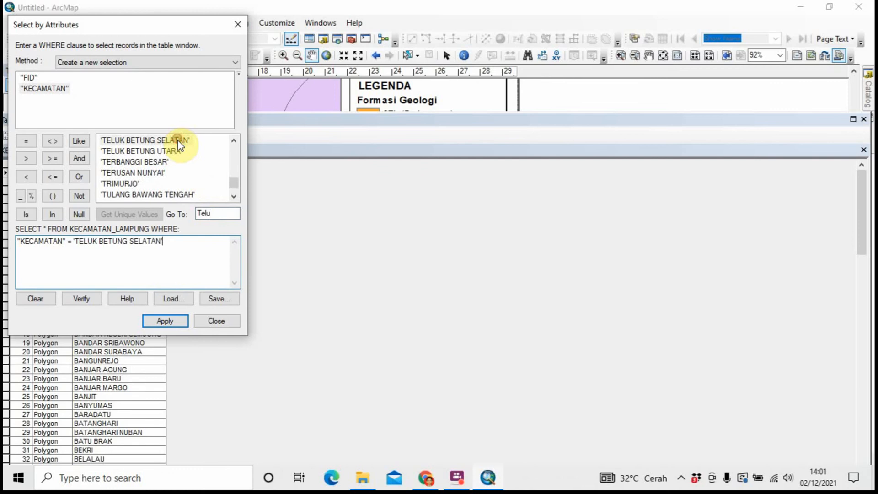
{"action": "left_click", "coordinate": [165, 321]}
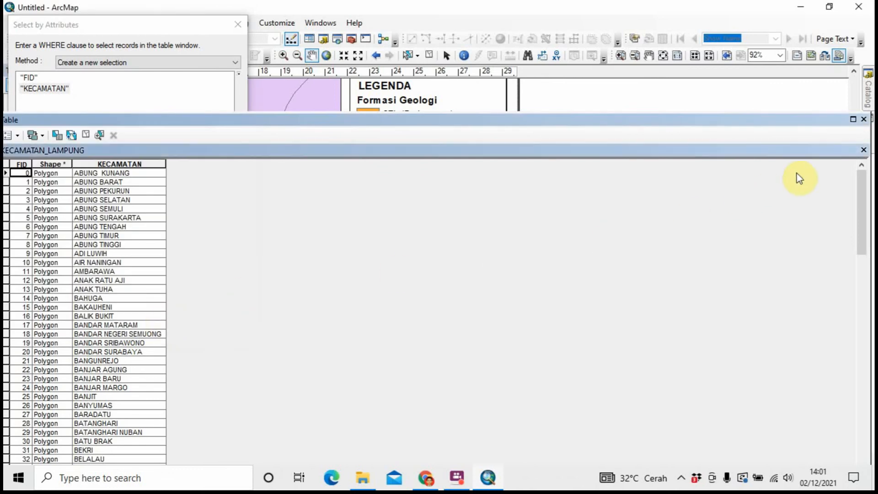
{"action": "left_click", "coordinate": [864, 151]}
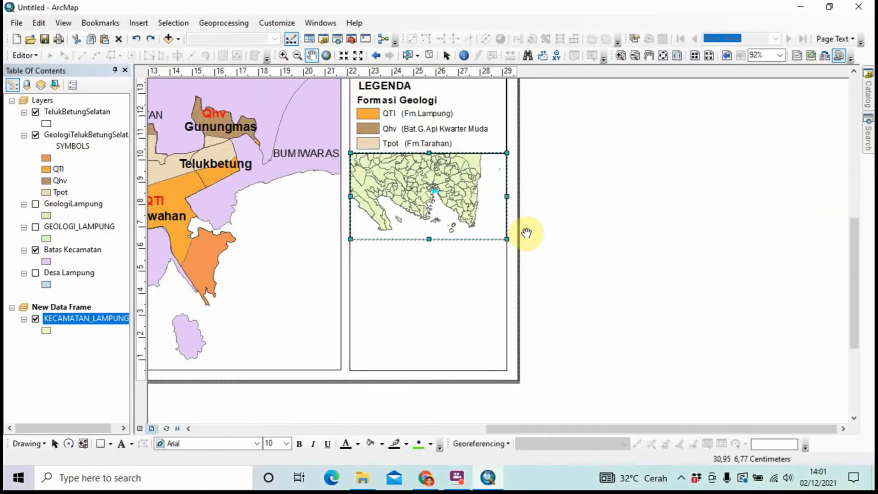
Start exporting the selected district from the KECAMATAN_LAMPUNG layer to new data
{"action": "right_click", "coordinate": [455, 226]}
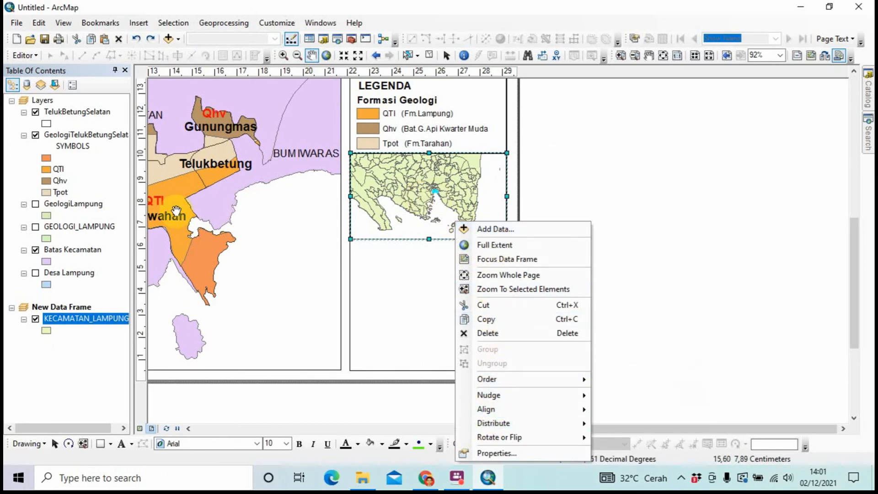
{"action": "left_click", "coordinate": [82, 315]}
{"action": "right_click", "coordinate": [83, 314]}
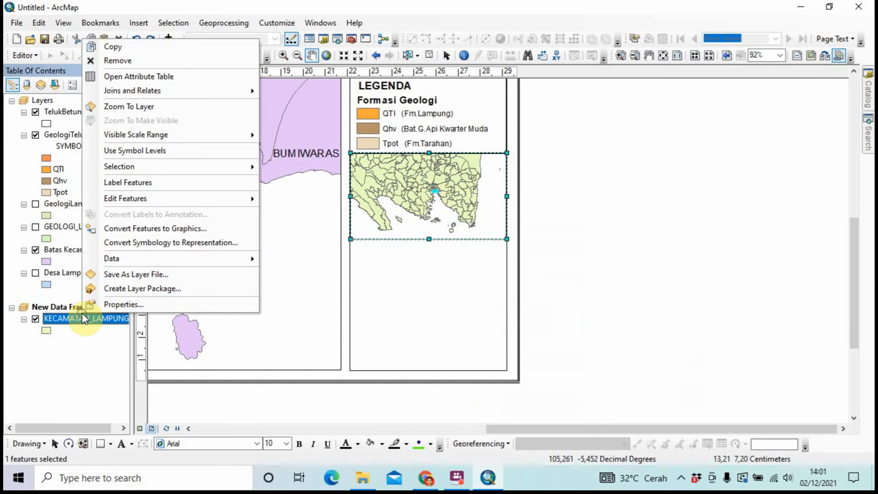
{"action": "mouse_move", "coordinate": [132, 264]}
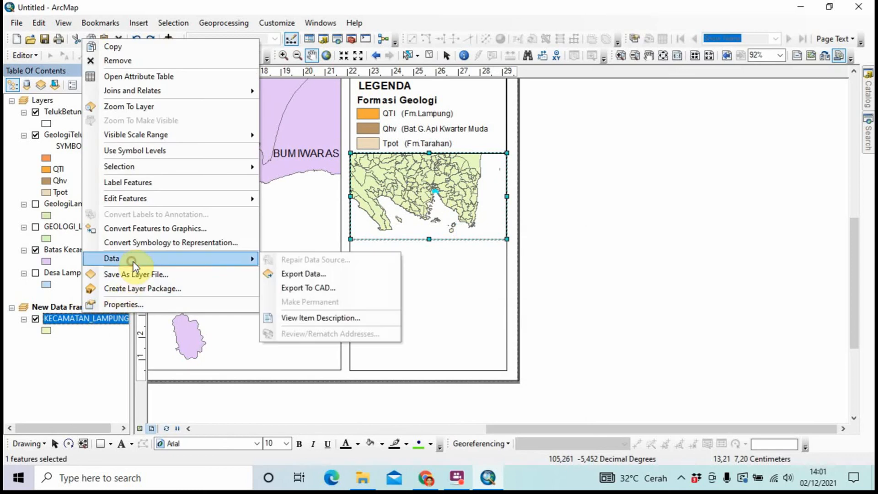
{"action": "left_click", "coordinate": [280, 274]}
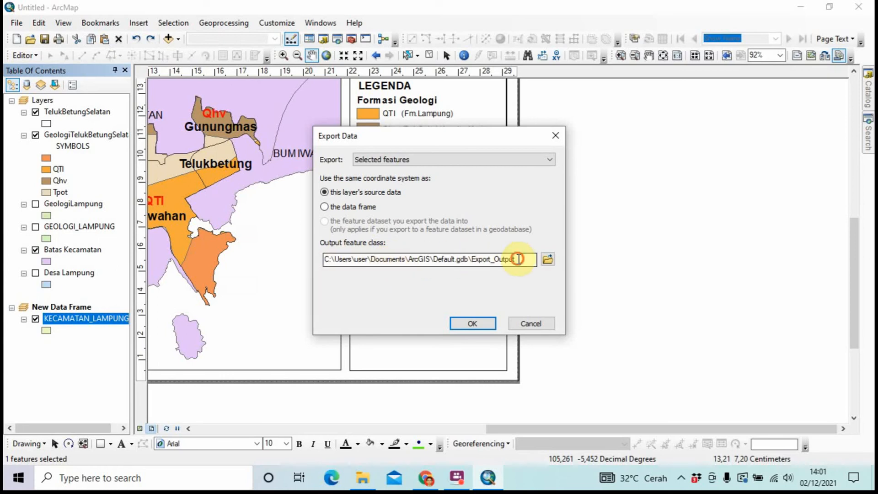
Enter KecamatanTelukBetungSelatan as the output feature class name
{"action": "left_click", "coordinate": [519, 259]}
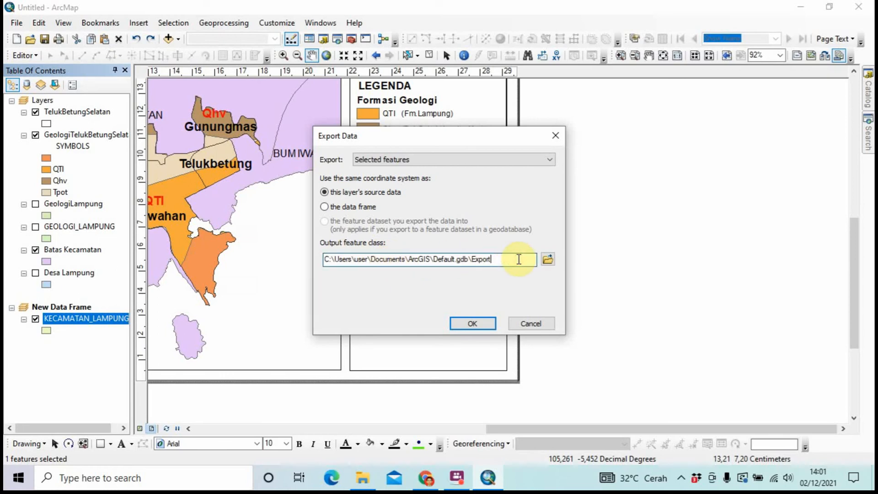
{"action": "key", "text": "BackSpace"}
{"action": "key", "text": "Caps_Lock"}
{"action": "type", "text": "K"}
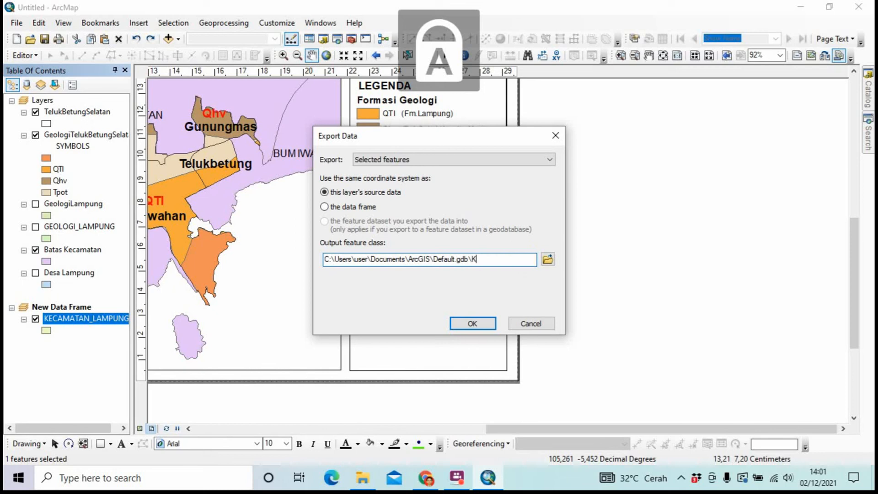
{"action": "key", "text": "Caps_Lock"}
{"action": "type", "text": "ecamata"}
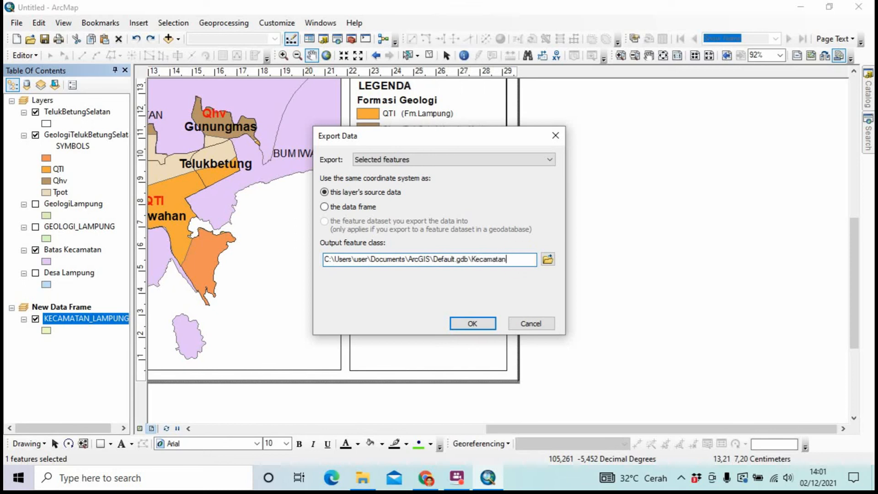
{"action": "type", "text": "n"}
{"action": "key", "text": "Caps_Lock"}
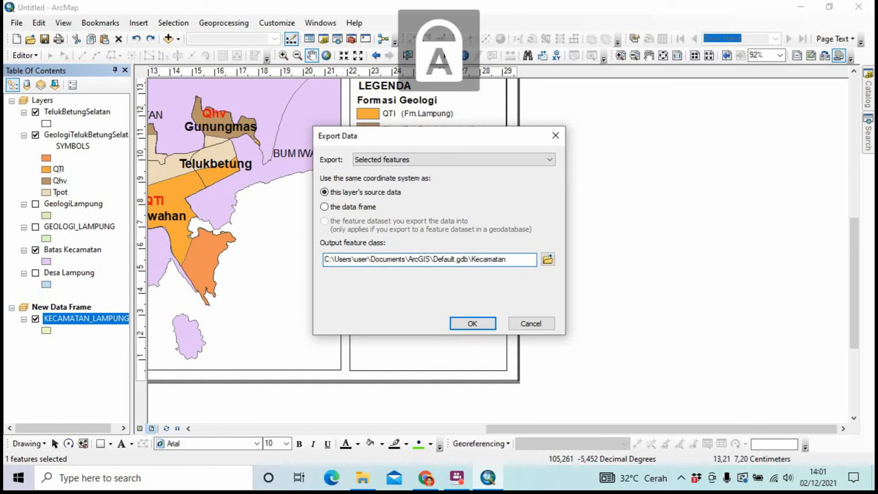
{"action": "type", "text": "T"}
{"action": "key", "text": "Caps_Lock"}
{"action": "type", "text": "eluk"}
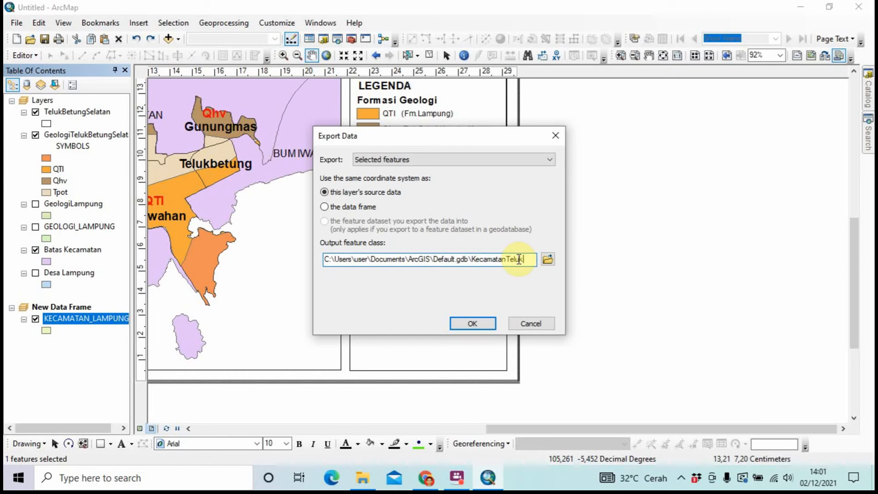
{"action": "key", "text": "Caps_Lock"}
{"action": "type", "text": "B"}
{"action": "key", "text": "Caps_Lock"}
{"action": "type", "text": "etung"}
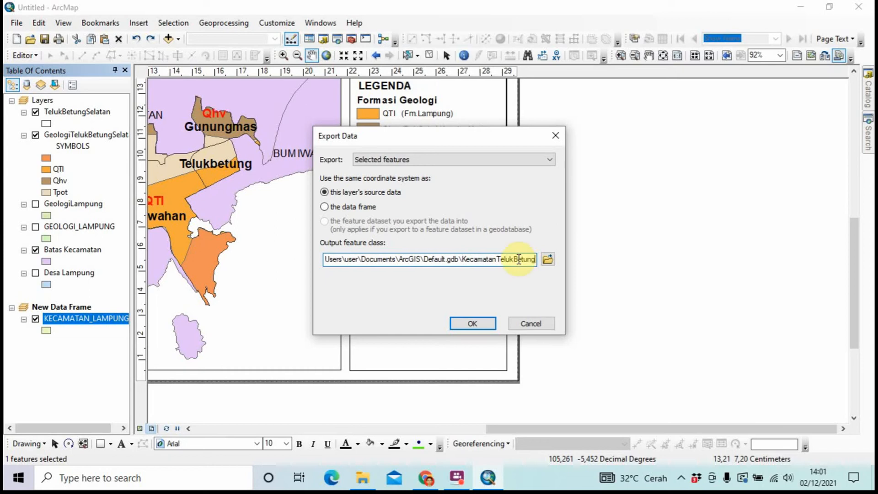
{"action": "key", "text": "Caps_Lock"}
{"action": "type", "text": "S"}
{"action": "key", "text": "Caps_Lock"}
{"action": "type", "text": "elatan"}
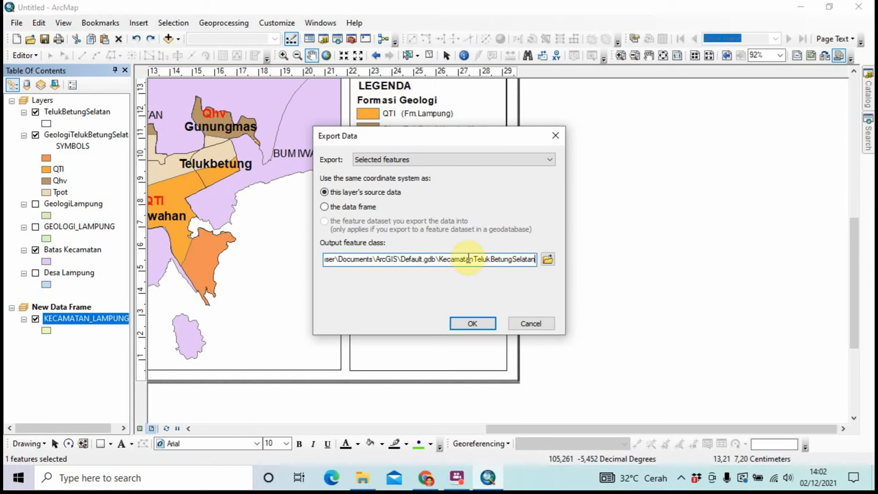
Rename the output to ExportTelukBetungSelatan, export it, and add it as a layer
{"action": "key", "text": "BackSpace"}
{"action": "key", "text": "BackSpace"}
{"action": "key", "text": "BackSpace"}
{"action": "key", "text": "BackSpace"}
{"action": "key", "text": "BackSpace"}
{"action": "key", "text": "BackSpace"}
{"action": "key", "text": "BackSpace"}
{"action": "key", "text": "BackSpace"}
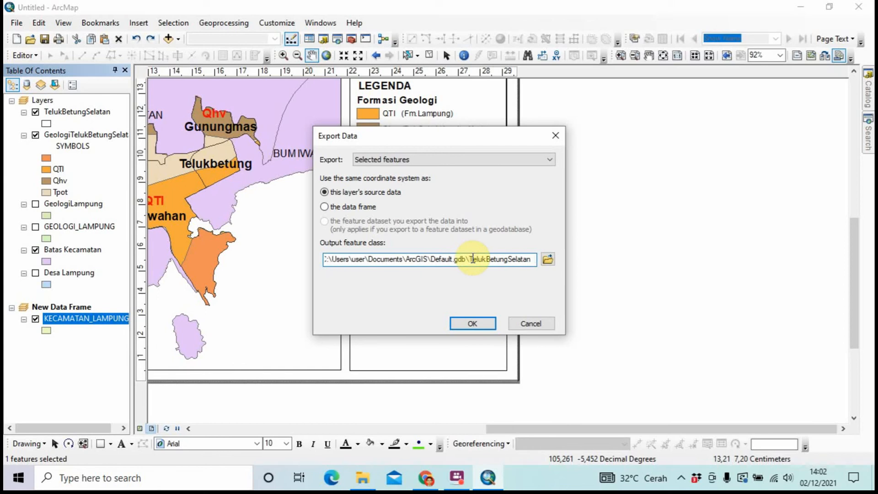
{"action": "key", "text": "Caps_Lock"}
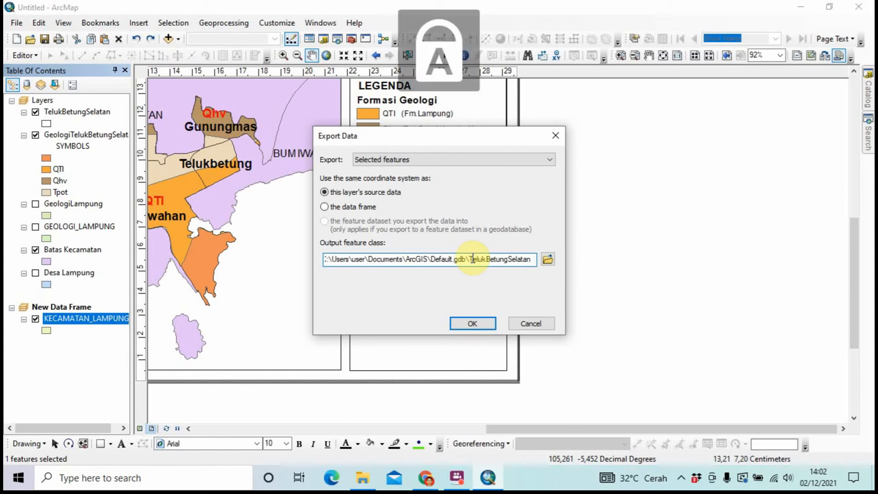
{"action": "type", "text": "E"}
{"action": "key", "text": "Caps_Lock"}
{"action": "type", "text": "xport"}
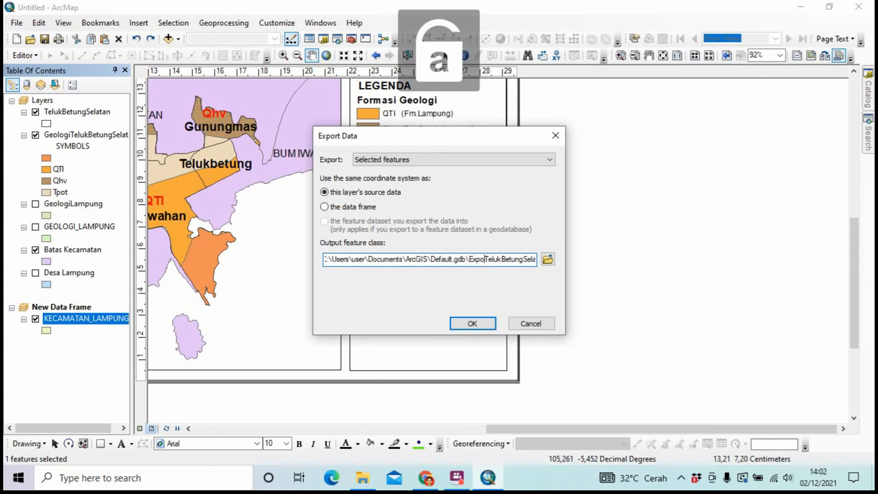
{"action": "left_click", "coordinate": [471, 323]}
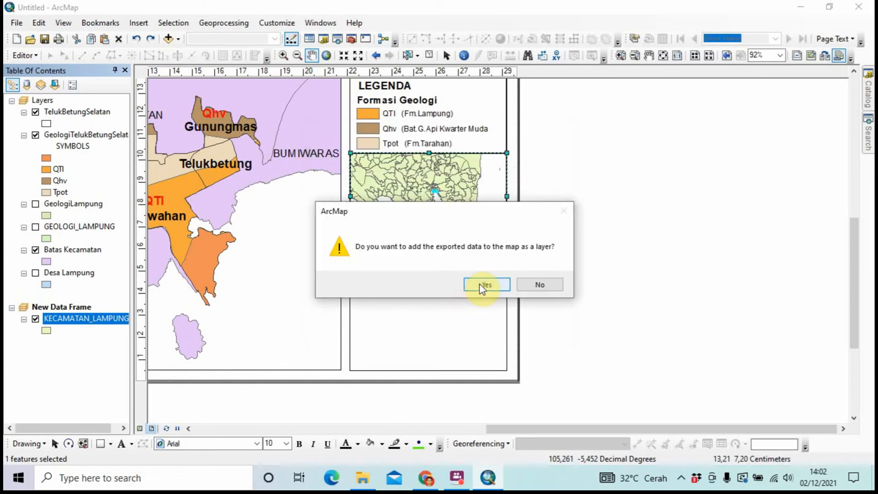
{"action": "left_click", "coordinate": [480, 285]}
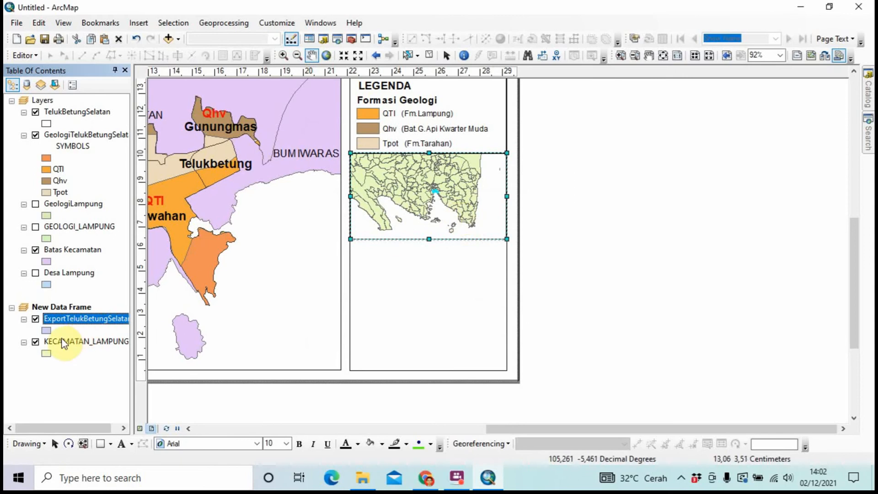
Hide the KECAMATAN_LAMPUNG layer in the inset map
{"action": "left_click", "coordinate": [35, 342], "text": "ctrl"}
{"action": "left_click", "coordinate": [36, 343]}
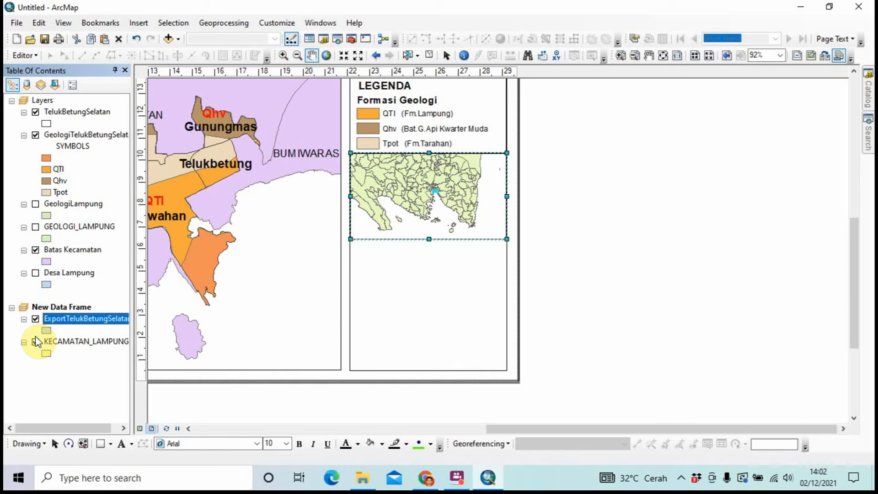
{"action": "left_click", "coordinate": [35, 342]}
{"action": "left_click", "coordinate": [35, 342]}
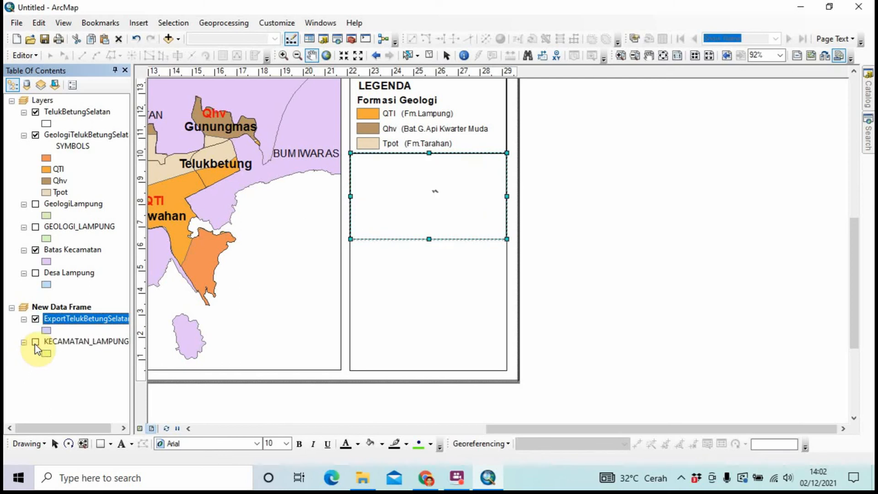
Add Batas_Kabupaten__RBI_25vs50.shp from SHP Peta dasar > Administrasi to the New Data Frame
{"action": "left_click", "coordinate": [44, 307]}
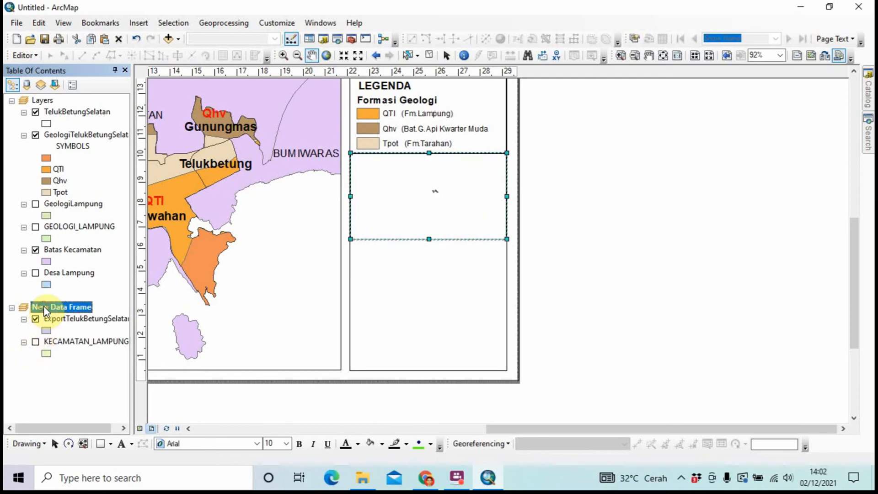
{"action": "right_click", "coordinate": [44, 308]}
{"action": "left_click", "coordinate": [145, 24]}
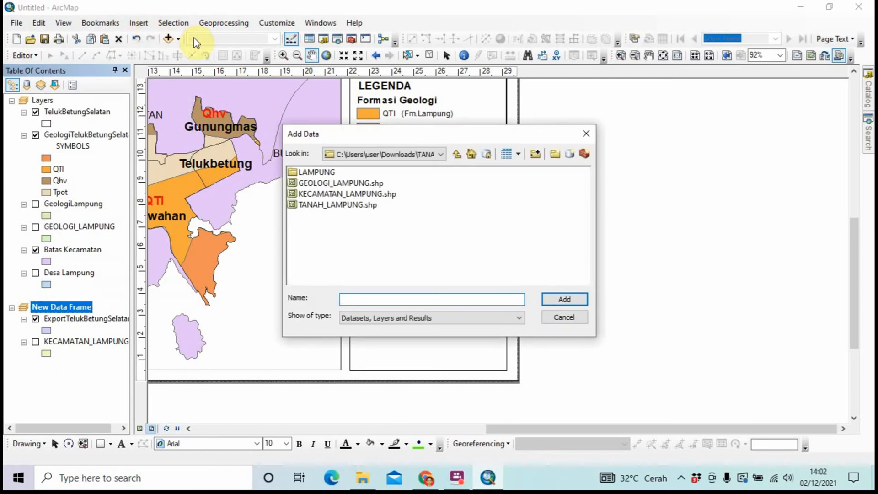
{"action": "left_click", "coordinate": [441, 155]}
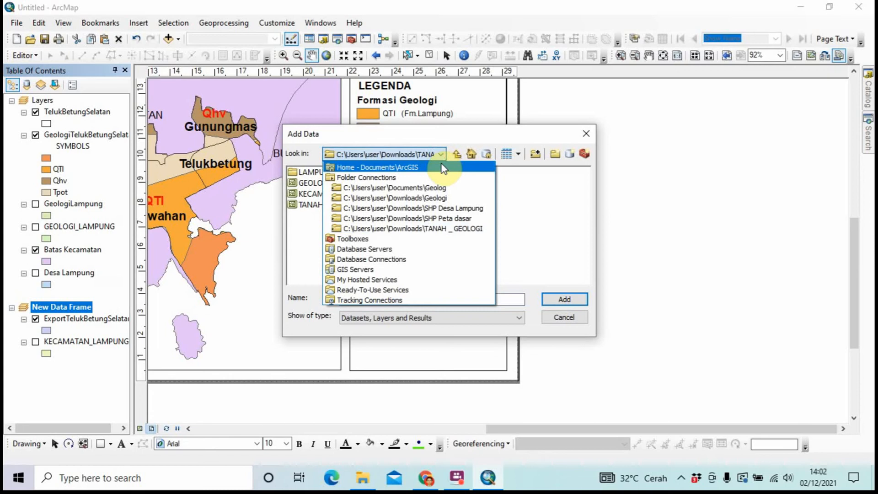
{"action": "left_click", "coordinate": [438, 218]}
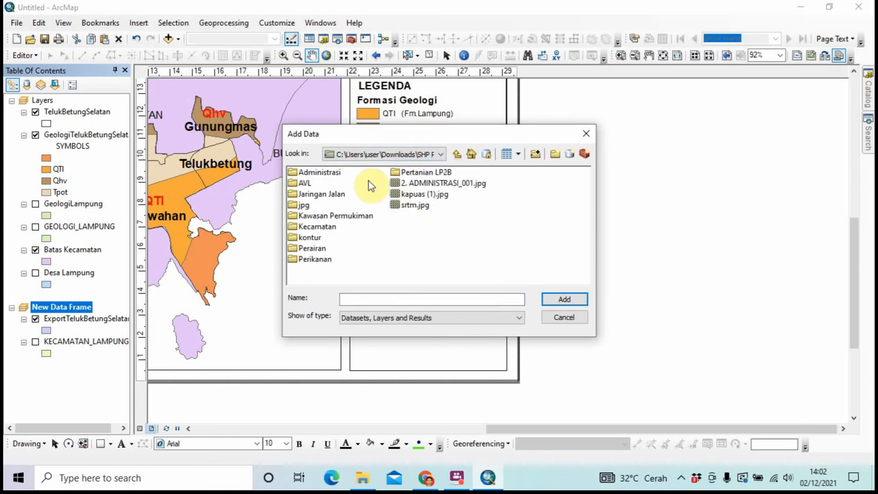
{"action": "double_click", "coordinate": [338, 171]}
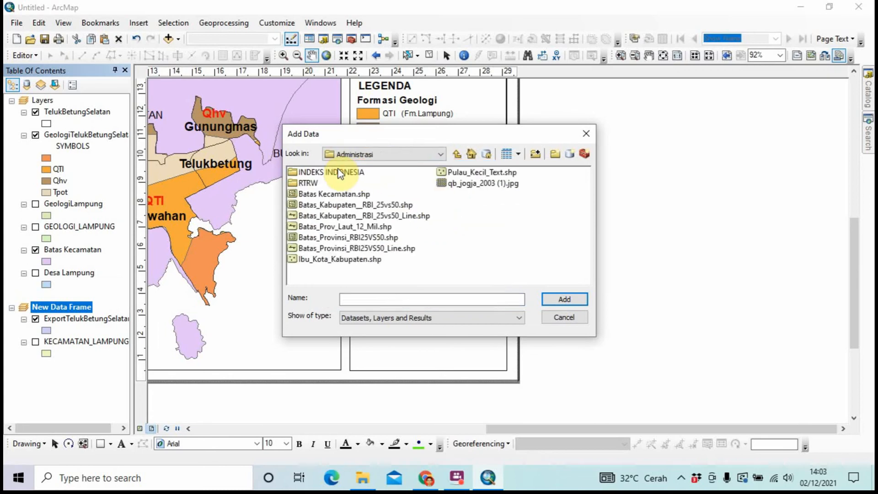
{"action": "left_click", "coordinate": [337, 204]}
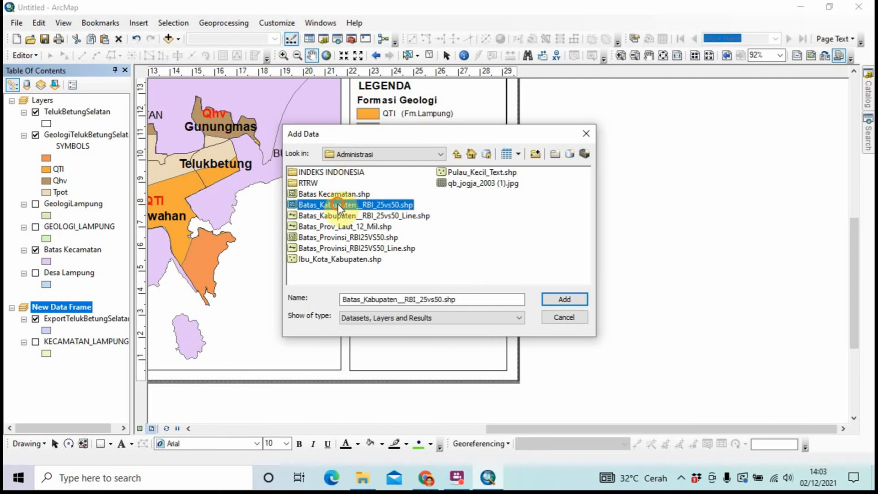
{"action": "left_click", "coordinate": [555, 303]}
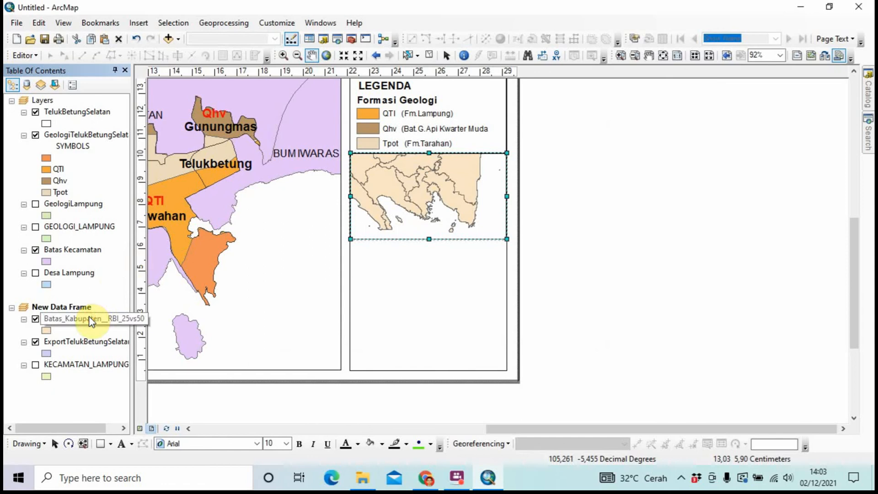
Place Batas_Kabupaten below ExportTelukBetungSelatan and above KECAMATAN_LAMPUNG in the layer order
{"action": "left_click_drag", "start_coordinate": [90, 316], "coordinate": [87, 339]}
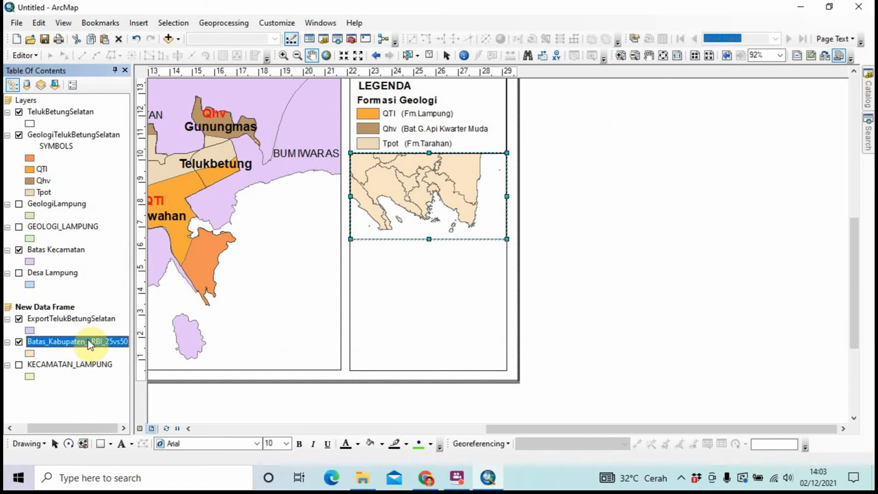
{"action": "left_click_drag", "start_coordinate": [89, 345], "coordinate": [87, 361]}
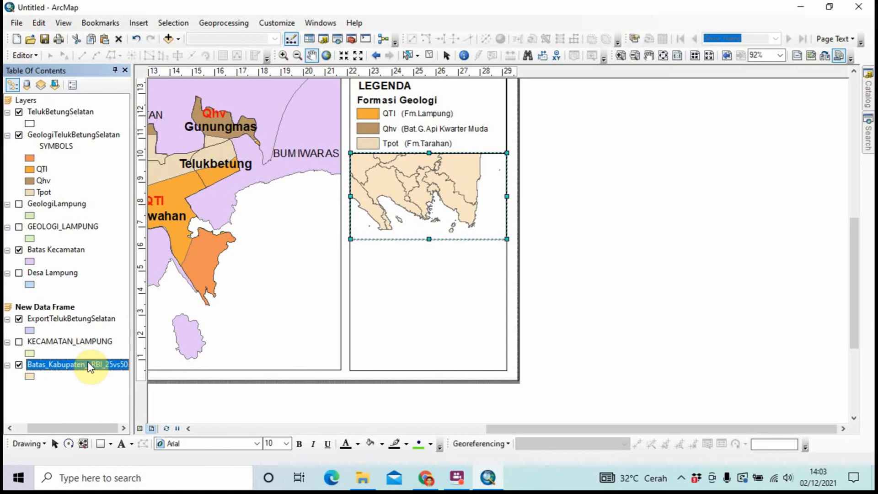
{"action": "left_click", "coordinate": [87, 364]}
{"action": "left_click_drag", "start_coordinate": [87, 365], "coordinate": [86, 331]}
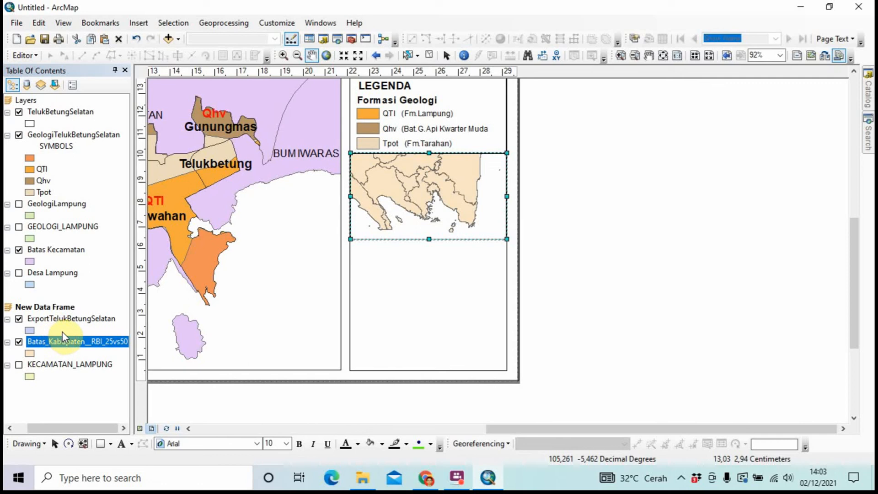
Zoom and pan the inset map to a wider view of the Lampung bay coastline
{"action": "left_click_drag", "start_coordinate": [405, 181], "coordinate": [405, 181]}
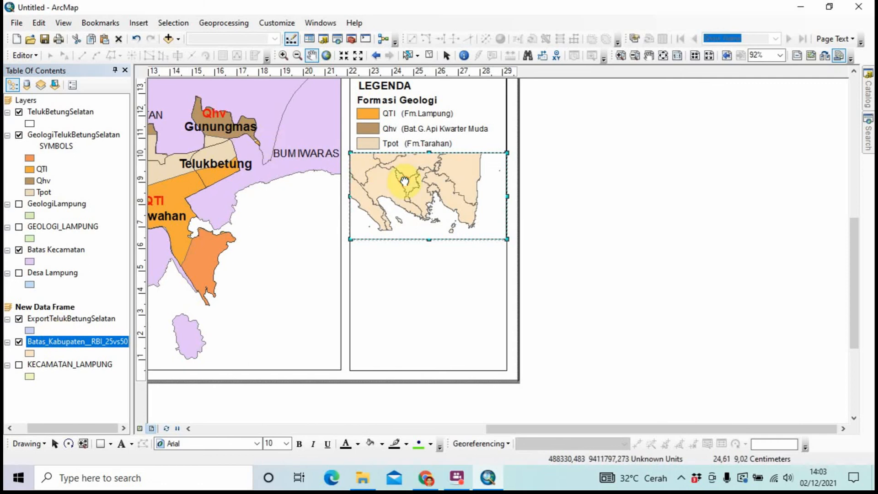
{"action": "left_click", "coordinate": [284, 56]}
{"action": "left_click_drag", "start_coordinate": [370, 170], "coordinate": [487, 238]}
{"action": "left_click_drag", "start_coordinate": [379, 165], "coordinate": [490, 235]}
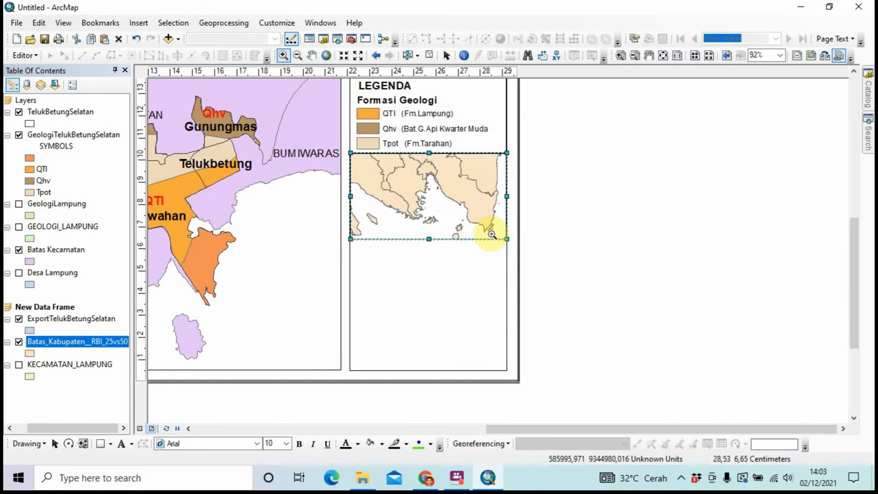
{"action": "left_click", "coordinate": [310, 53]}
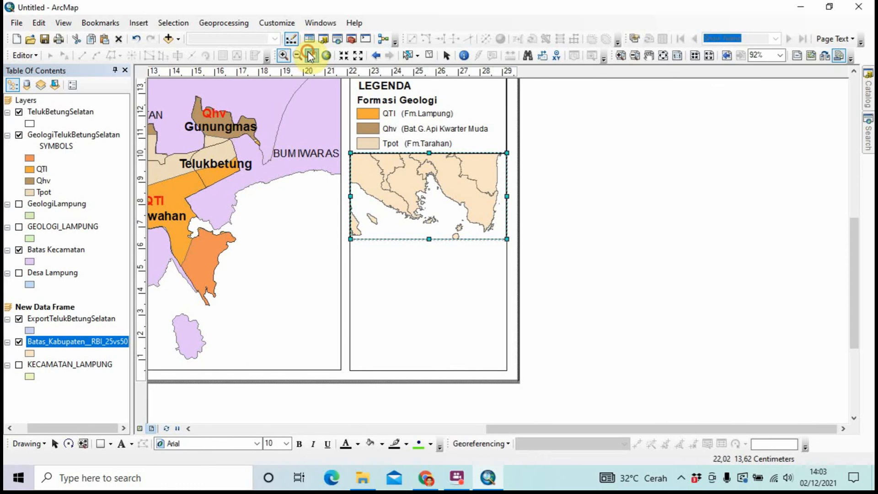
{"action": "left_click_drag", "start_coordinate": [453, 210], "coordinate": [426, 200]}
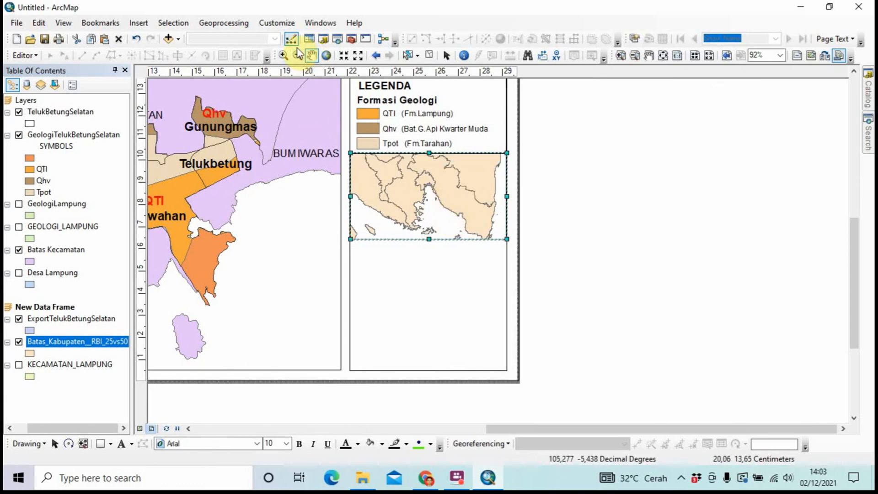
{"action": "left_click", "coordinate": [297, 55]}
{"action": "left_click", "coordinate": [438, 195]}
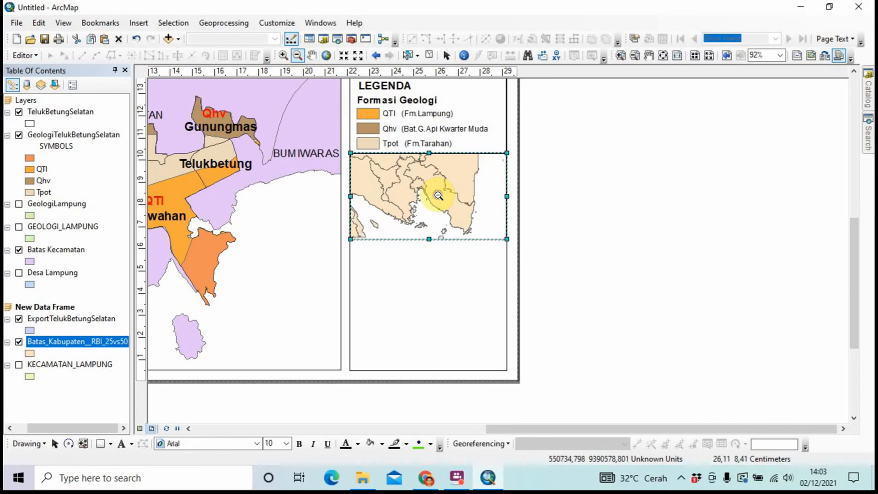
{"action": "left_click", "coordinate": [410, 192]}
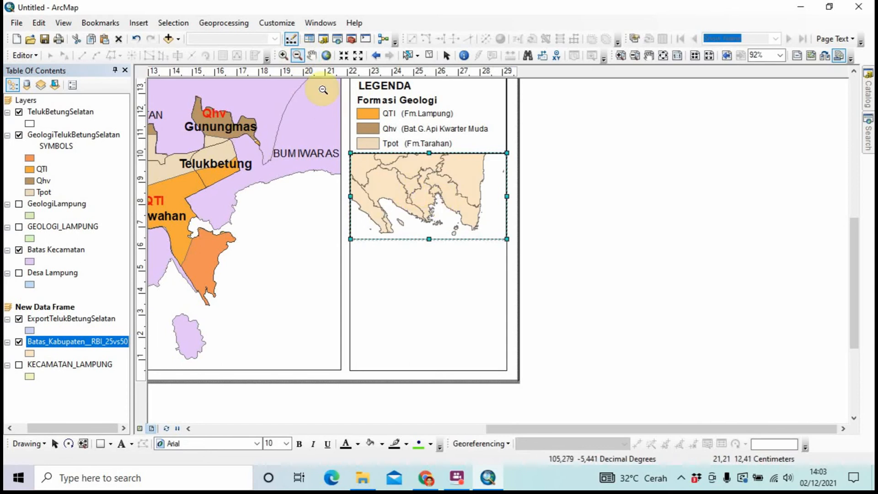
{"action": "left_click", "coordinate": [284, 54]}
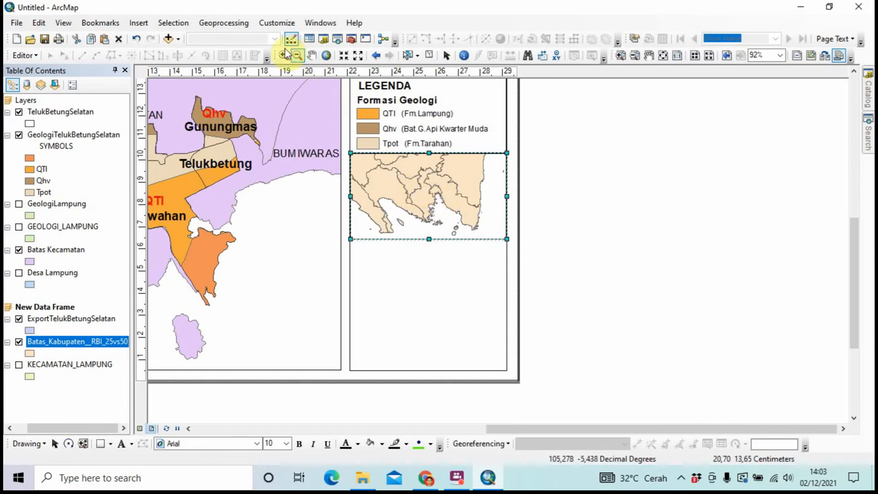
{"action": "left_click", "coordinate": [311, 55]}
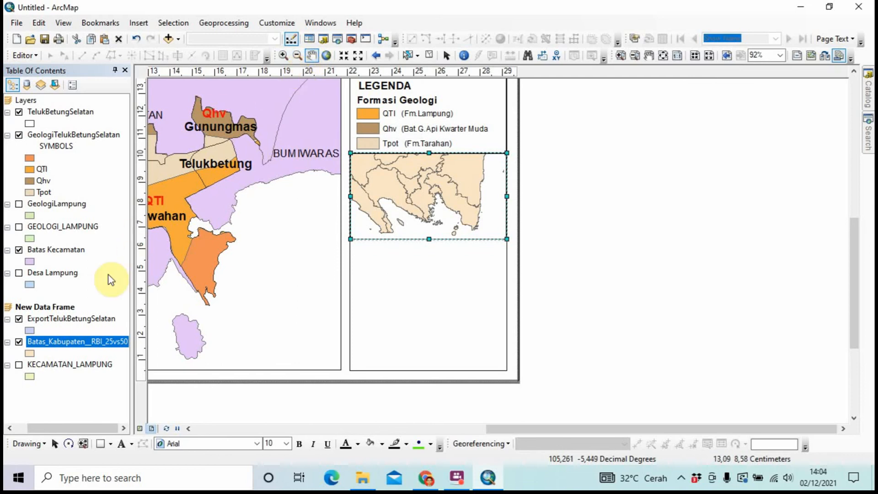
{"action": "left_click_drag", "start_coordinate": [60, 303], "coordinate": [78, 293]}
Add Indonesia_Polygon.shp from INDEKS INDONESIA to the inset frame, beneath Batas_Kabupaten
{"action": "right_click", "coordinate": [59, 301]}
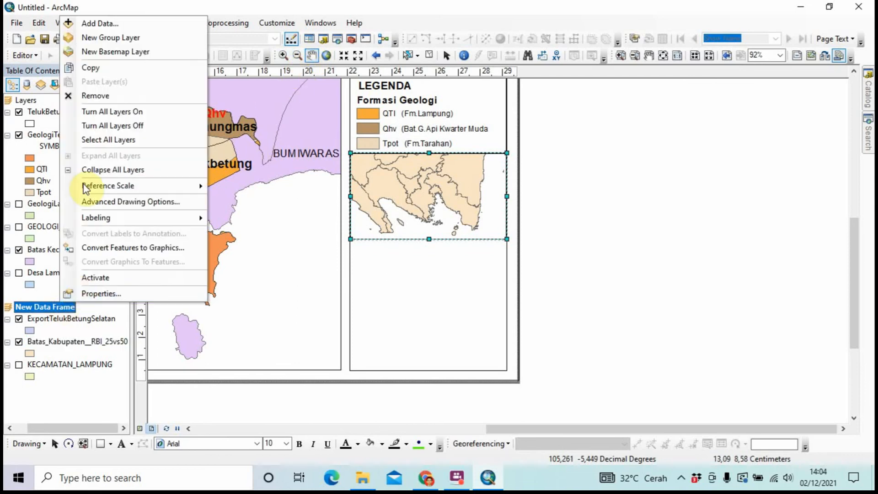
{"action": "left_click", "coordinate": [110, 23]}
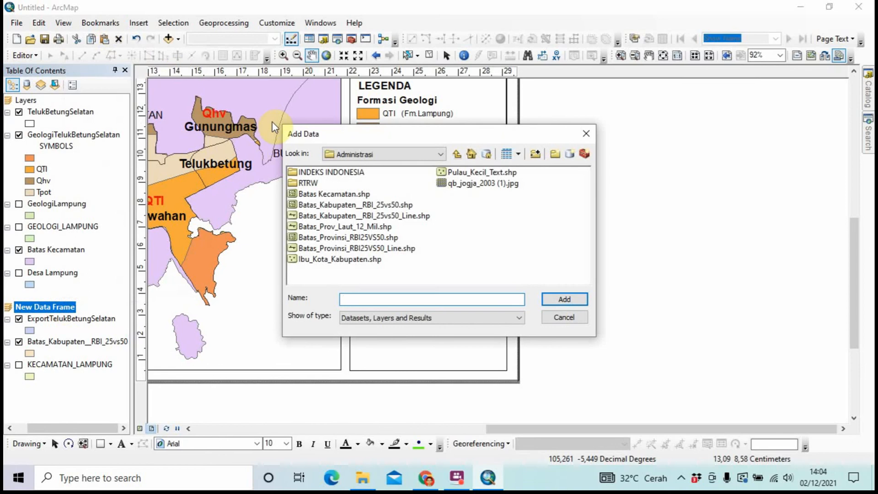
{"action": "double_click", "coordinate": [309, 172]}
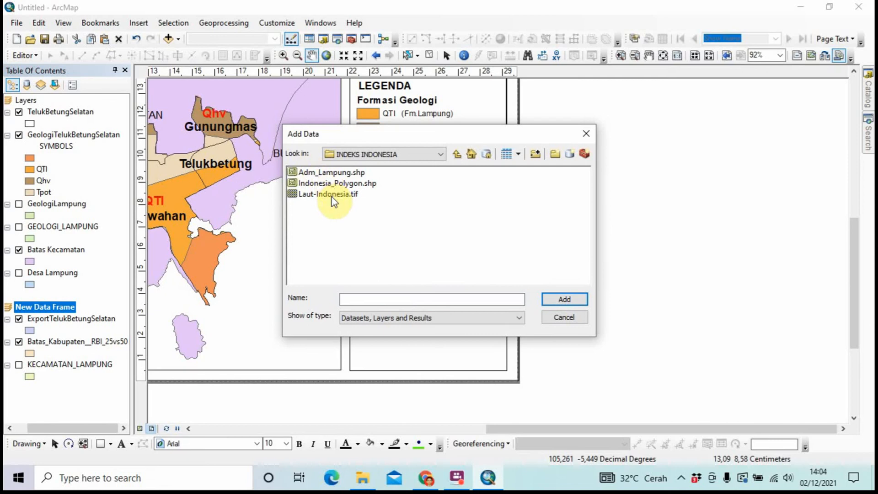
{"action": "left_click", "coordinate": [337, 183]}
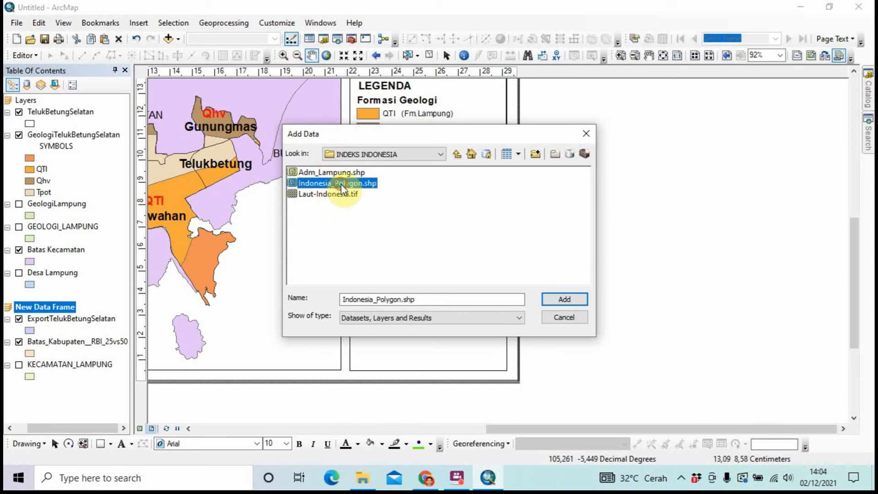
{"action": "left_click", "coordinate": [548, 296]}
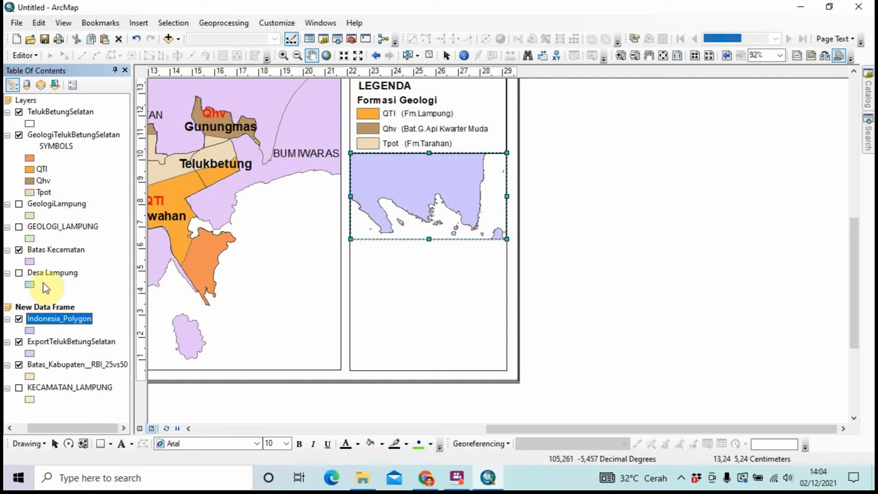
{"action": "left_click_drag", "start_coordinate": [37, 323], "coordinate": [36, 372]}
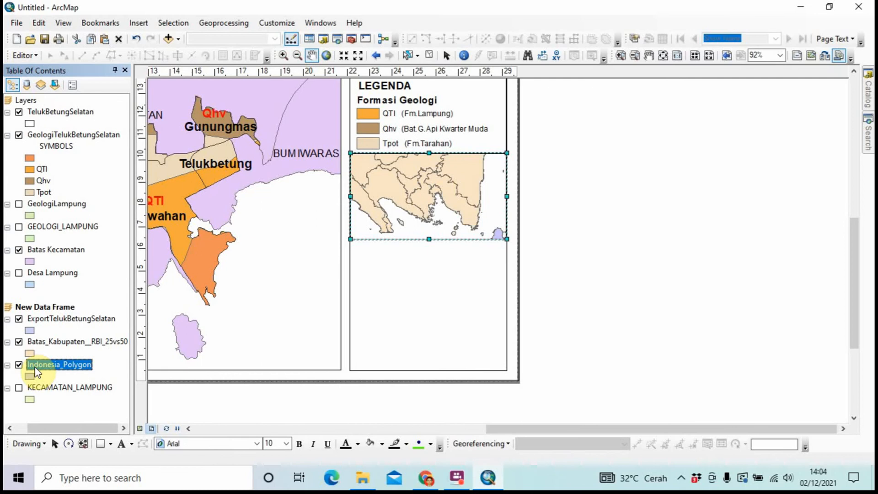
Give the Batas_Kabupaten and Indonesia_Polygon layers white fill colours
{"action": "left_click", "coordinate": [30, 353]}
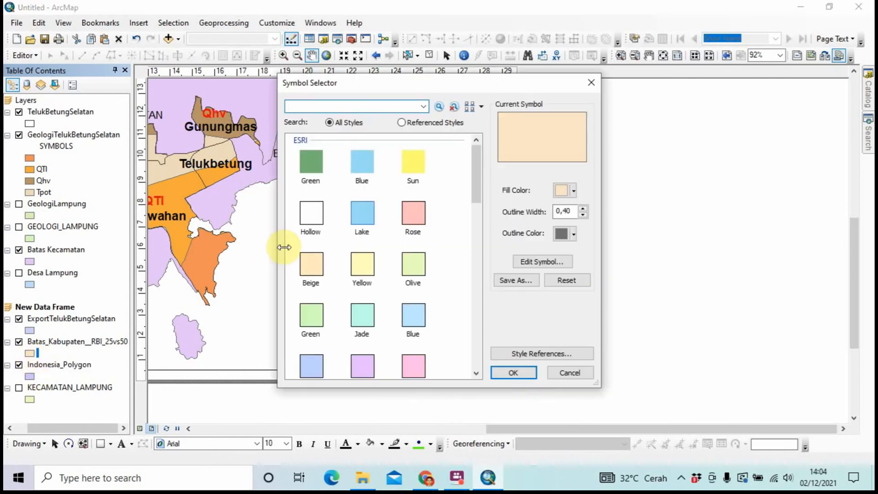
{"action": "left_click", "coordinate": [574, 191]}
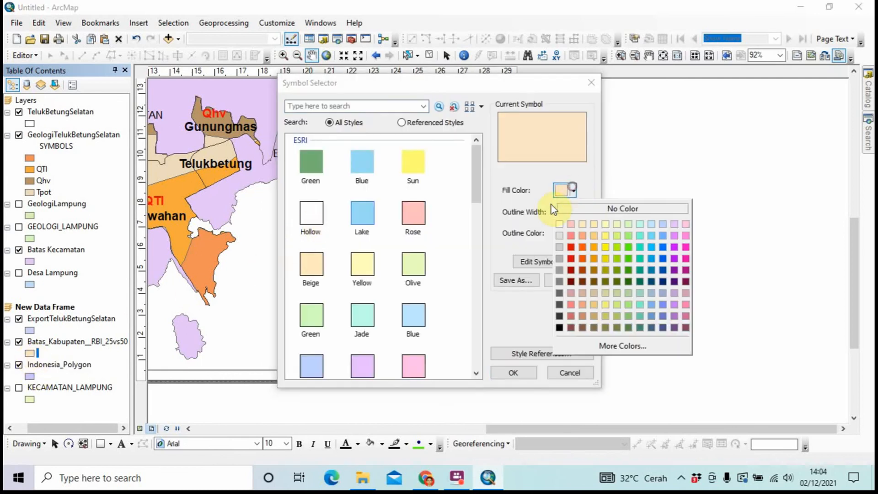
{"action": "left_click", "coordinate": [559, 224]}
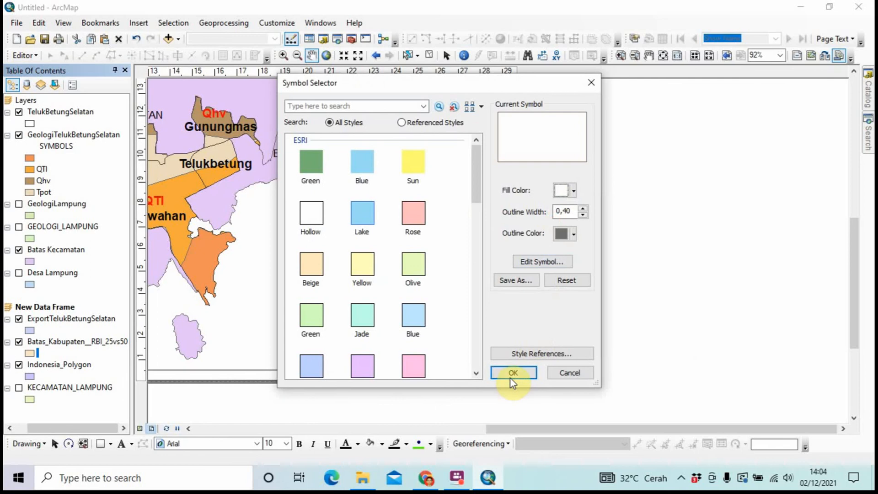
{"action": "left_click", "coordinate": [510, 376]}
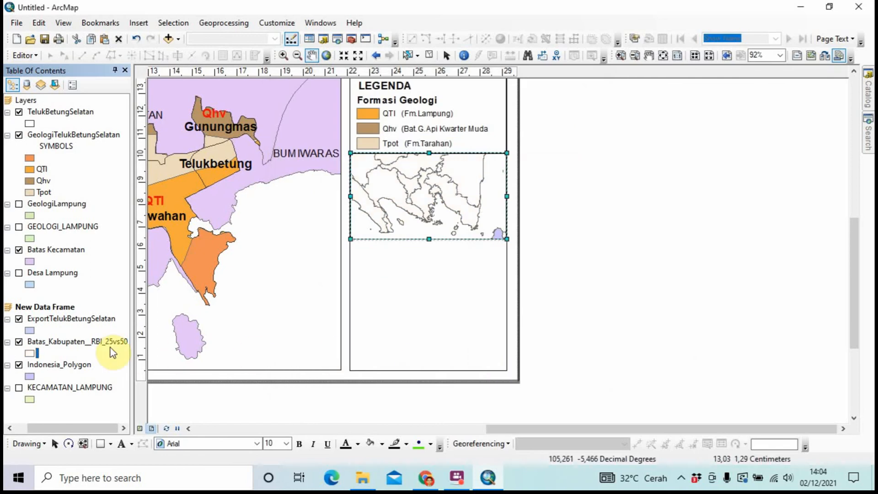
{"action": "left_click", "coordinate": [30, 376]}
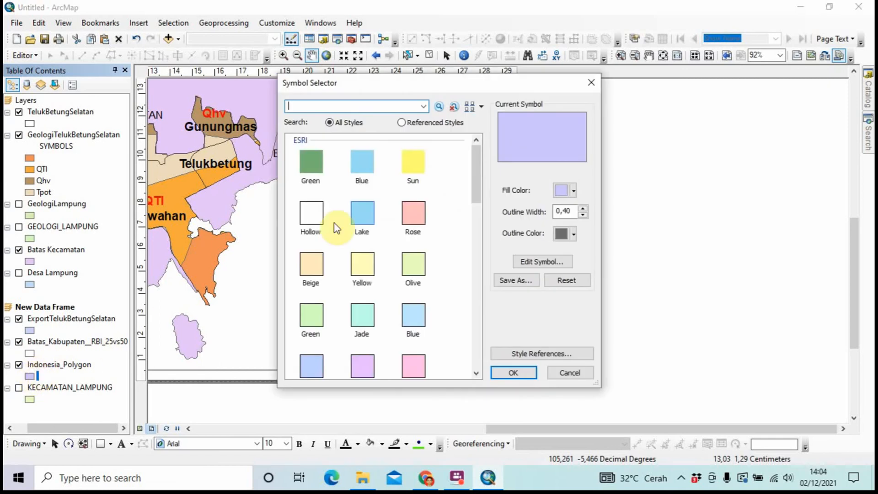
{"action": "left_click", "coordinate": [574, 191]}
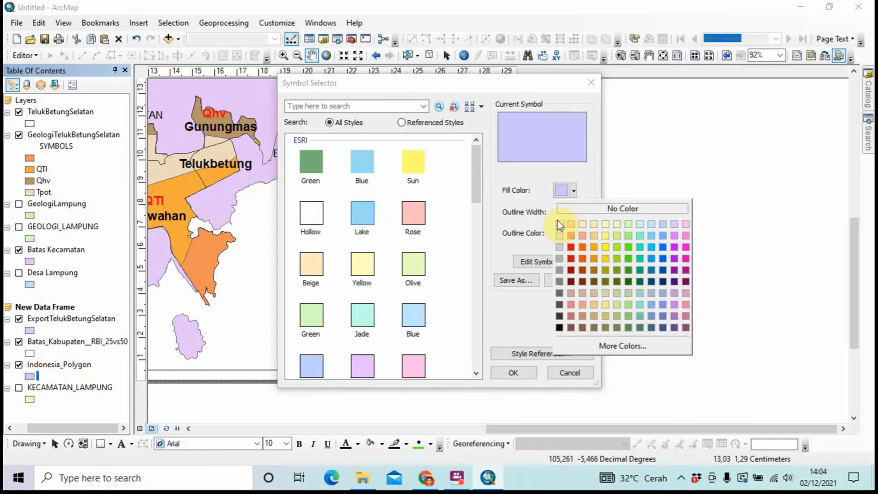
{"action": "left_click", "coordinate": [558, 221]}
{"action": "left_click", "coordinate": [514, 372]}
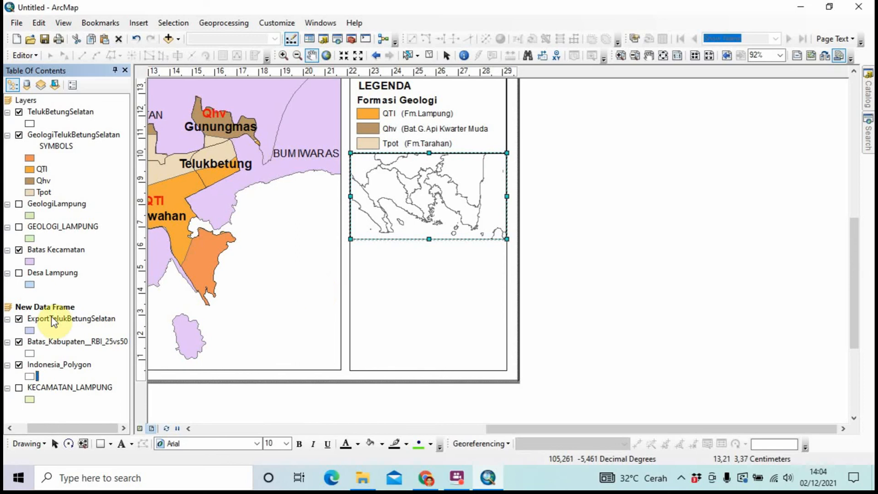
Change the ExportTelukBetungSelatan fill colour to red
{"action": "left_click", "coordinate": [29, 330]}
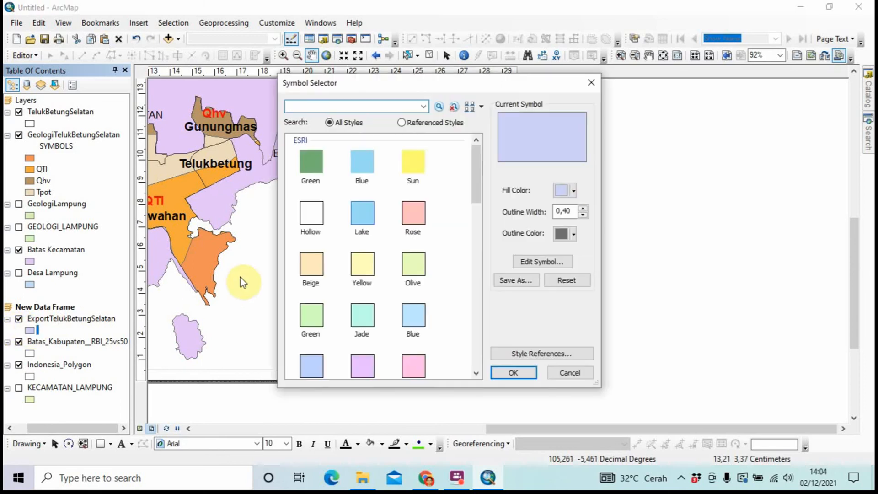
{"action": "left_click", "coordinate": [574, 191]}
{"action": "left_click", "coordinate": [571, 247]}
{"action": "left_click", "coordinate": [514, 372]}
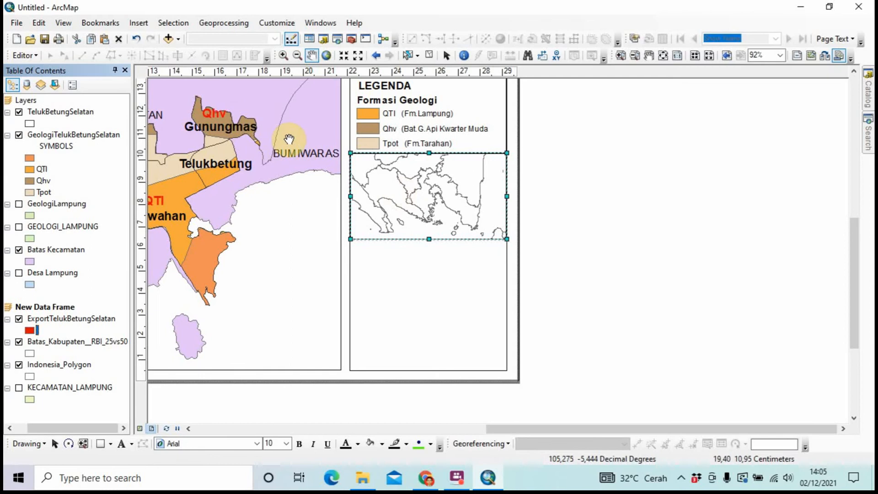
Zoom the inset map in on southern Sumatra and Lampung
{"action": "left_click", "coordinate": [284, 55]}
{"action": "left_click_drag", "start_coordinate": [372, 166], "coordinate": [490, 233]}
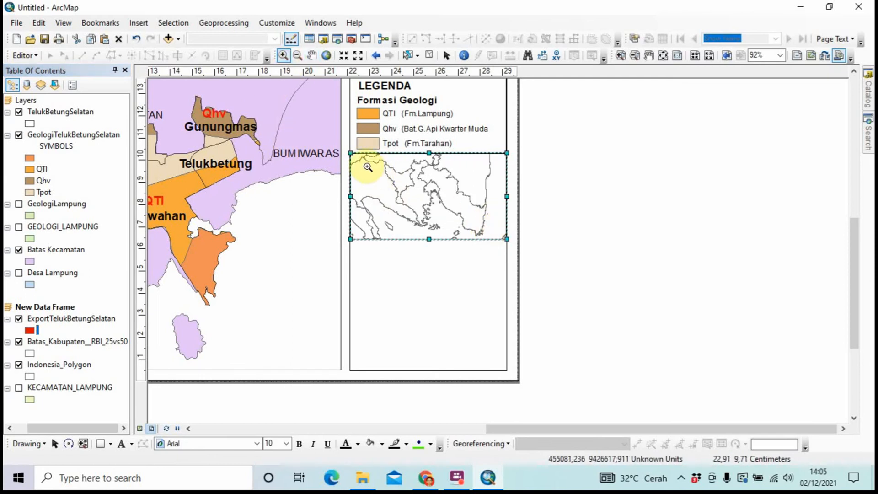
{"action": "left_click_drag", "start_coordinate": [366, 166], "coordinate": [498, 240]}
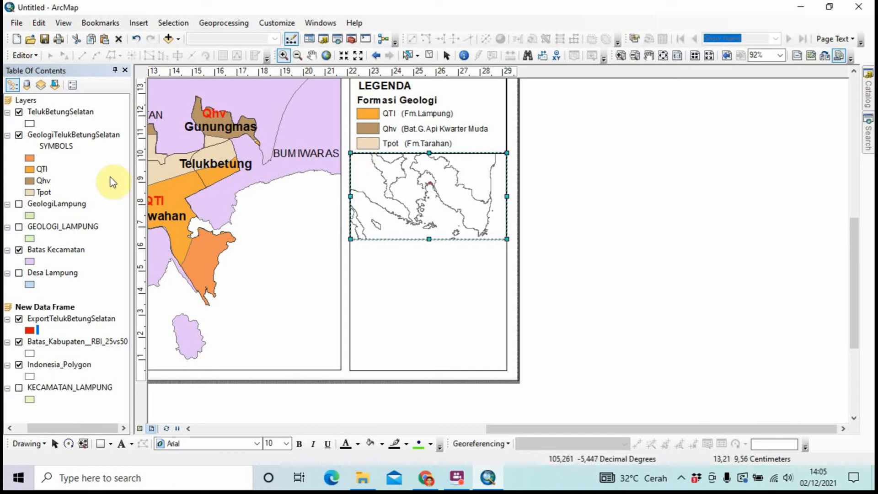
Select the inset map frame on the layout and bring up its actions
{"action": "left_click", "coordinate": [446, 56]}
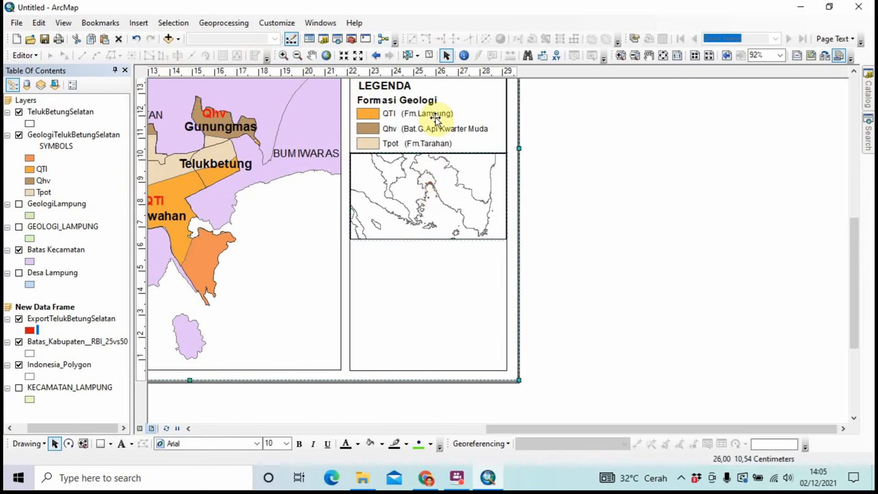
{"action": "left_click", "coordinate": [448, 179]}
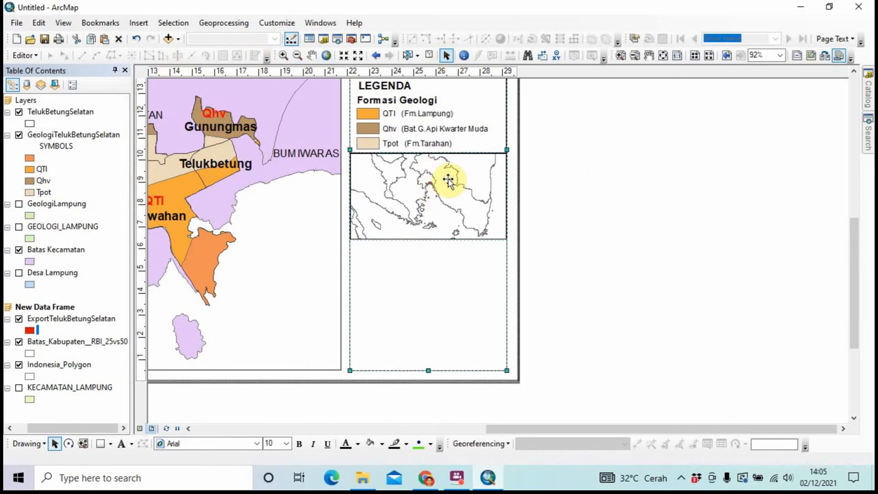
{"action": "left_click", "coordinate": [569, 200]}
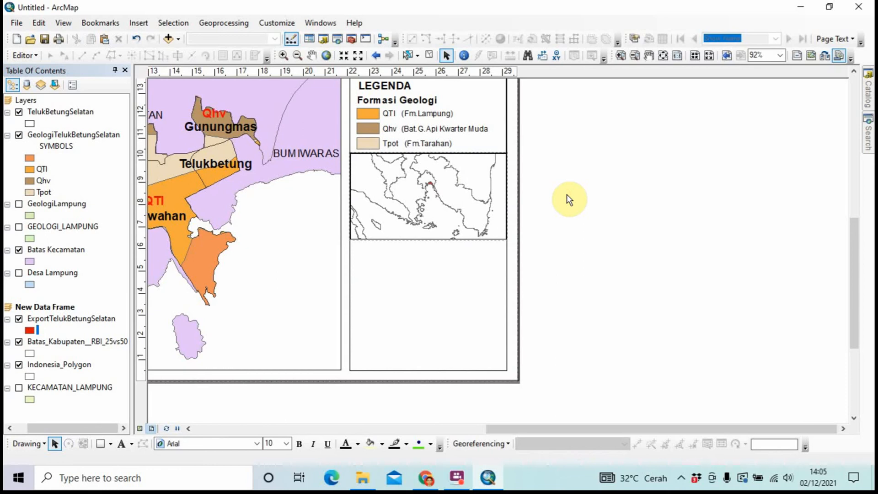
{"action": "left_click", "coordinate": [480, 196]}
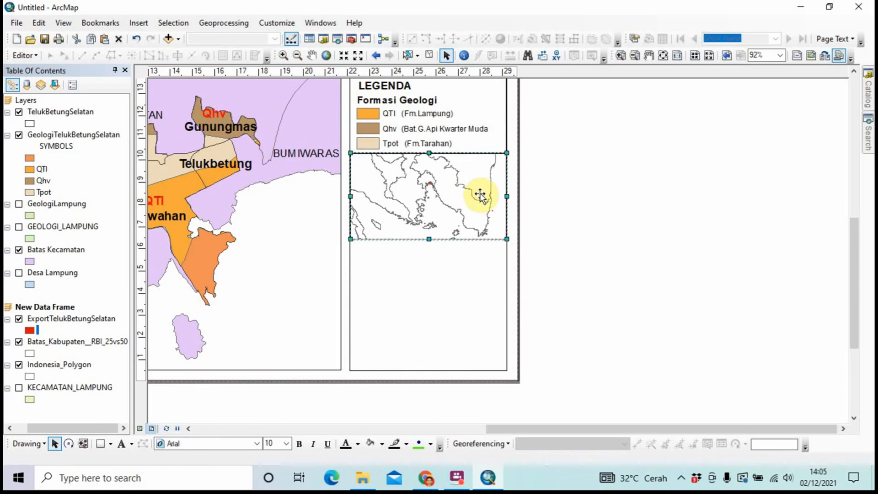
{"action": "left_click", "coordinate": [556, 207]}
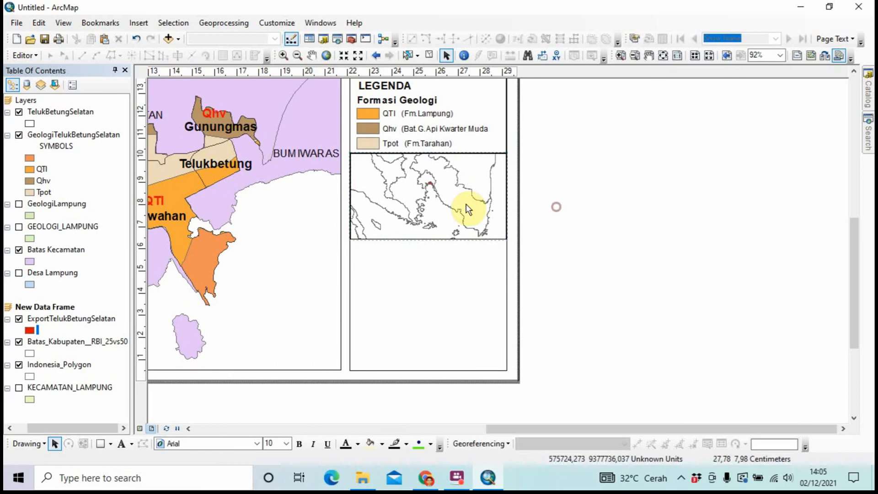
{"action": "left_click", "coordinate": [467, 209]}
{"action": "right_click", "coordinate": [464, 208]}
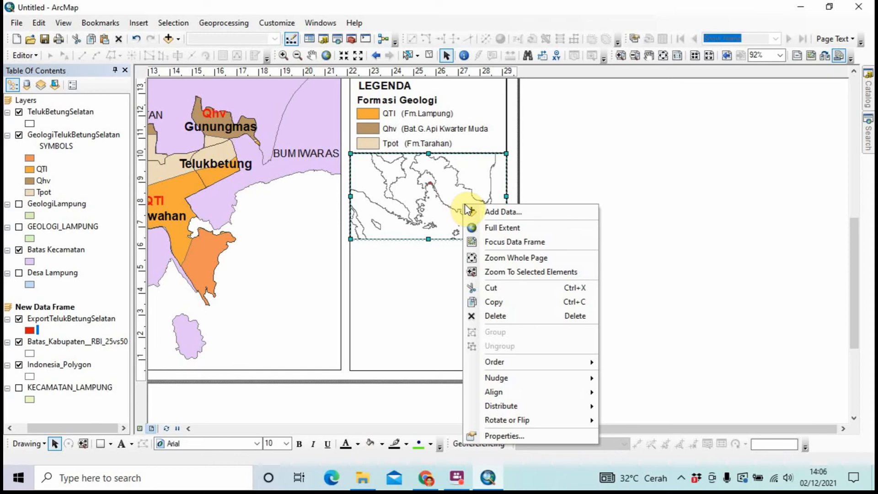
Set a light-blue background on the inset data frame's Frame properties
{"action": "left_click", "coordinate": [500, 436]}
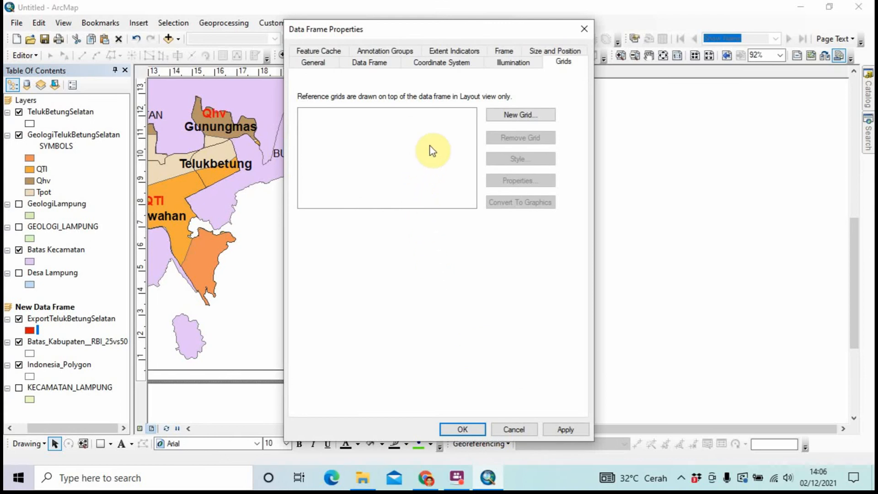
{"action": "left_click", "coordinate": [504, 52]}
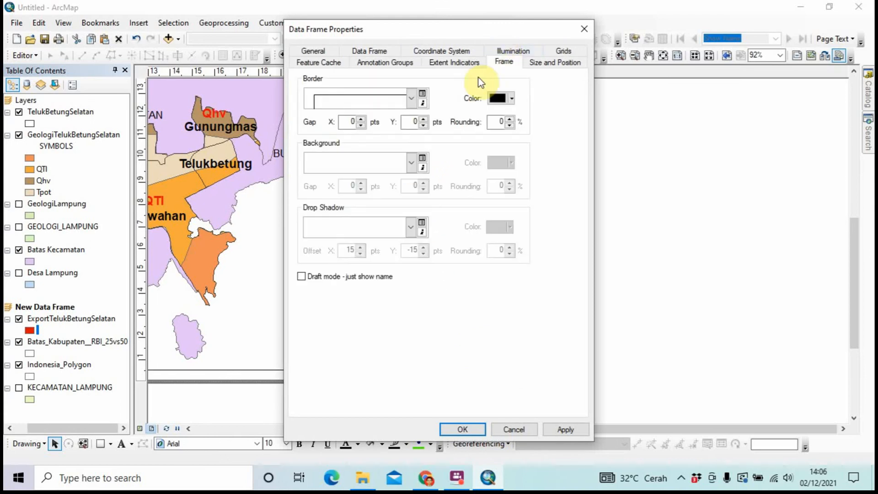
{"action": "left_click", "coordinate": [407, 163]}
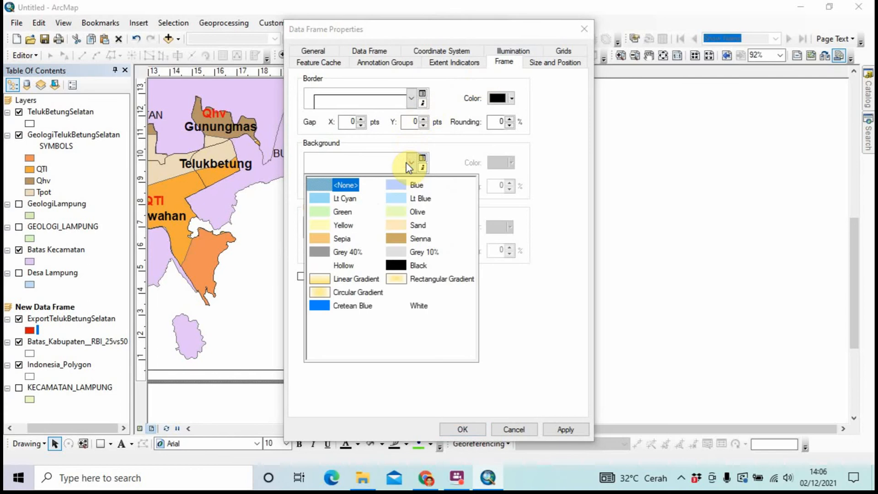
{"action": "left_click", "coordinate": [392, 178]}
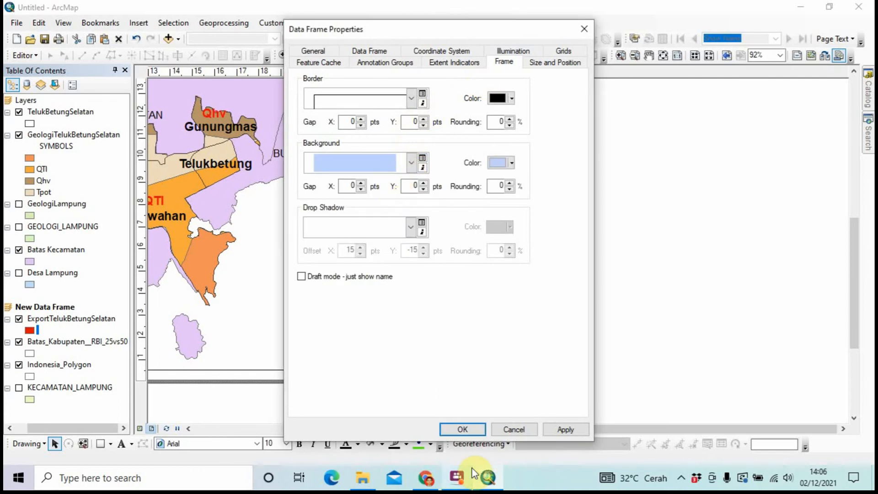
{"action": "left_click", "coordinate": [467, 427]}
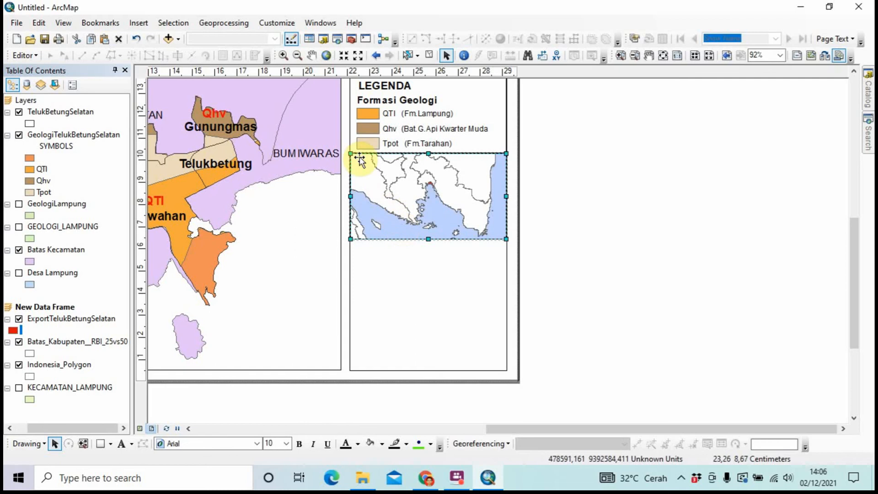
Move the LEGENDA title text into the inset map and open its properties
{"action": "left_click", "coordinate": [365, 85]}
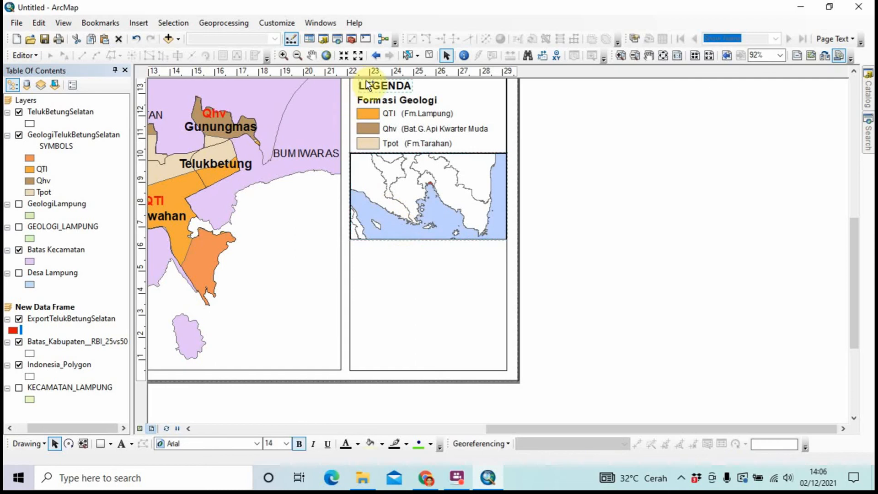
{"action": "left_click_drag", "start_coordinate": [377, 97], "coordinate": [381, 219]}
{"action": "right_click", "coordinate": [381, 220]}
{"action": "left_click", "coordinate": [422, 438]}
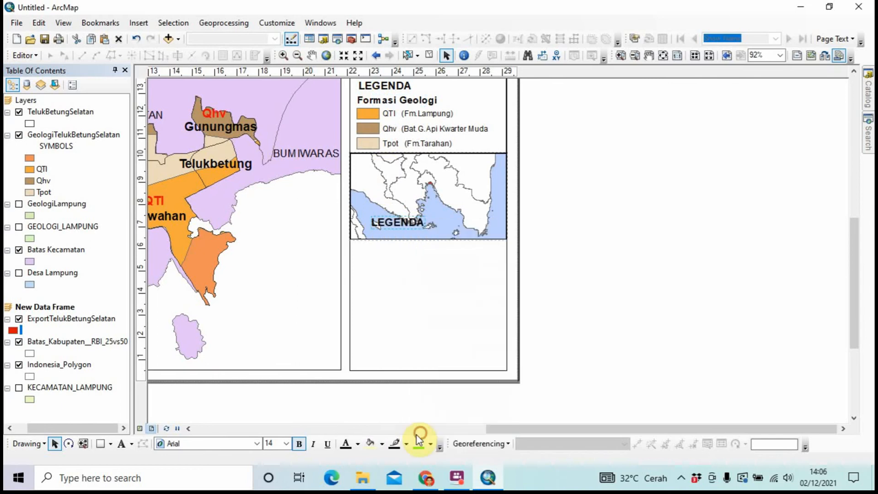
Change the label's text to 'PETA INSET', keeping its text symbol unchanged
{"action": "key", "text": "BackSpace"}
{"action": "key", "text": "Caps_Lock"}
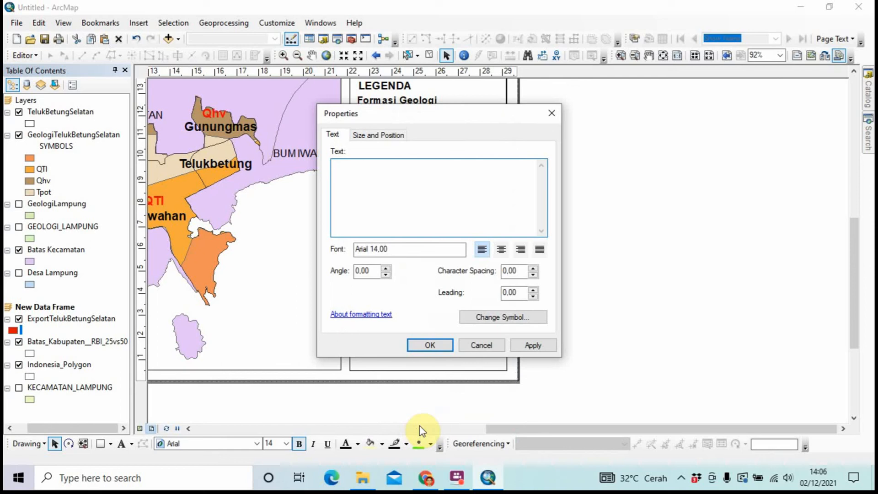
{"action": "type", "text": "P"}
{"action": "key", "text": "Caps_Lock"}
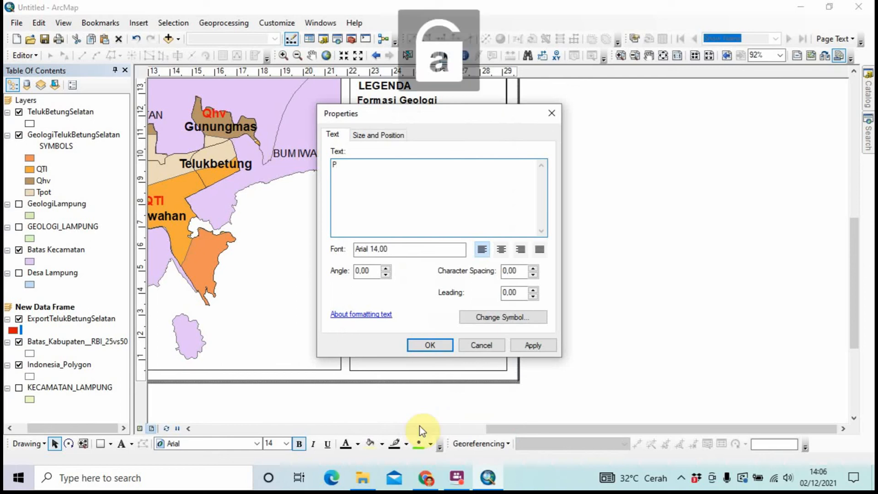
{"action": "key", "text": "Caps_Lock"}
{"action": "type", "text": "ET"}
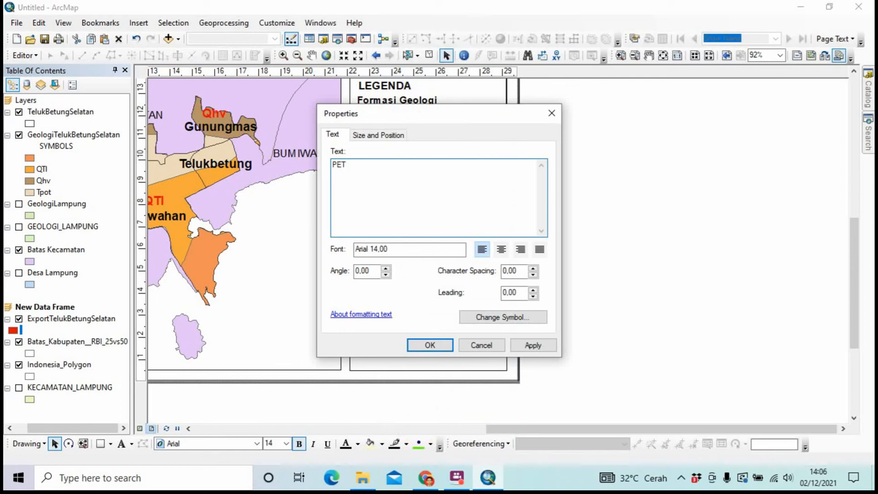
{"action": "type", "text": "A INSET"}
{"action": "key", "text": "BackSpace"}
{"action": "key", "text": "BackSpace"}
{"action": "key", "text": "BackSpace"}
{"action": "key", "text": "BackSpace"}
{"action": "type", "text": "INSET"}
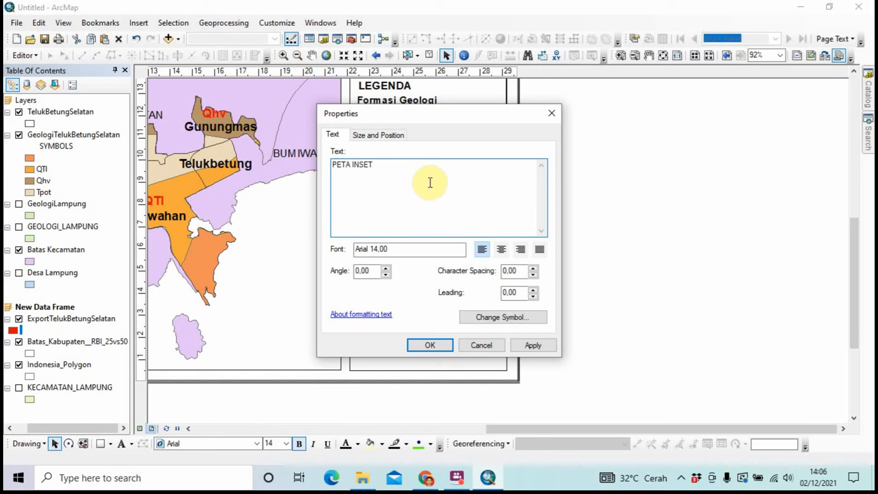
{"action": "left_click", "coordinate": [468, 316]}
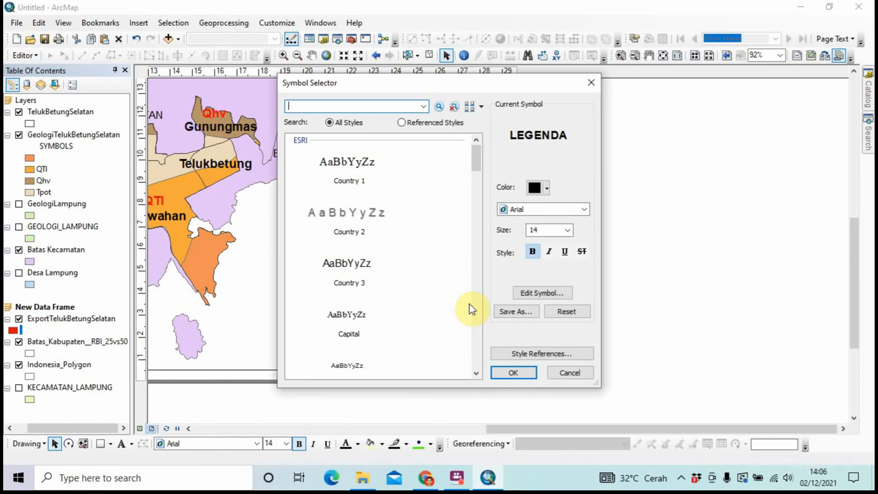
{"action": "left_click", "coordinate": [514, 371]}
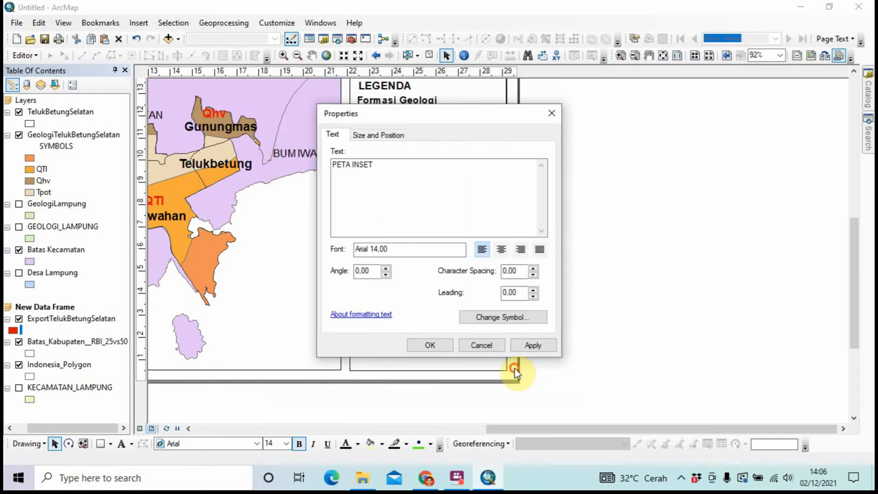
{"action": "left_click", "coordinate": [448, 345]}
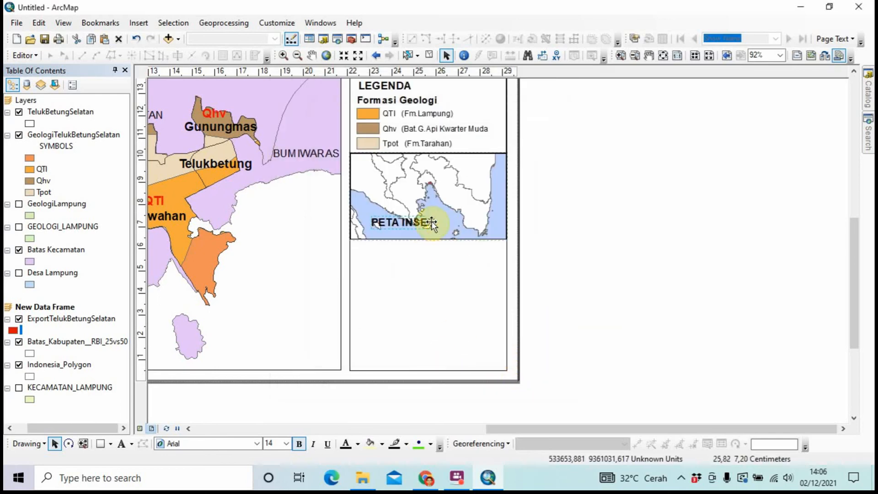
Position the PETA INSET label and place a duplicate higher in the inset
{"action": "left_click_drag", "start_coordinate": [424, 224], "coordinate": [408, 233]}
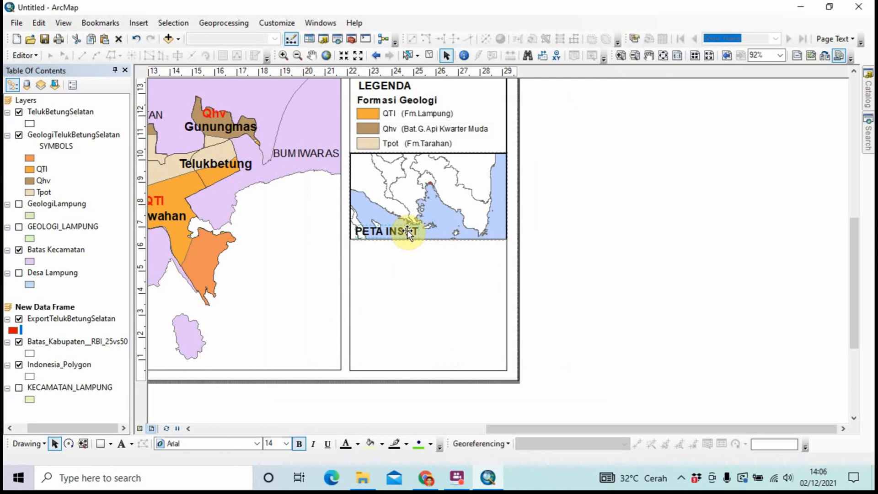
{"action": "key", "text": "ctrl+v"}
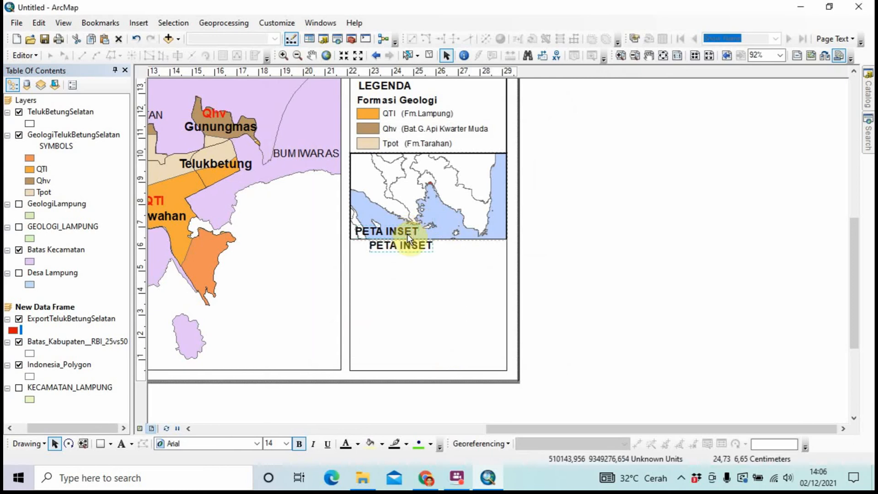
{"action": "left_click_drag", "start_coordinate": [406, 249], "coordinate": [407, 190]}
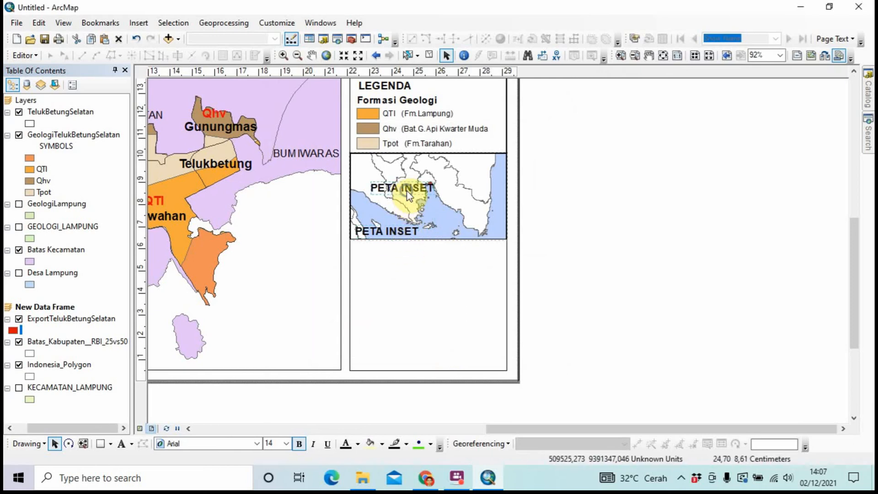
{"action": "right_click", "coordinate": [407, 191]}
Replace the copied label's text with 'Kecamatan TelukBetungSelatan'
{"action": "left_click", "coordinate": [451, 409]}
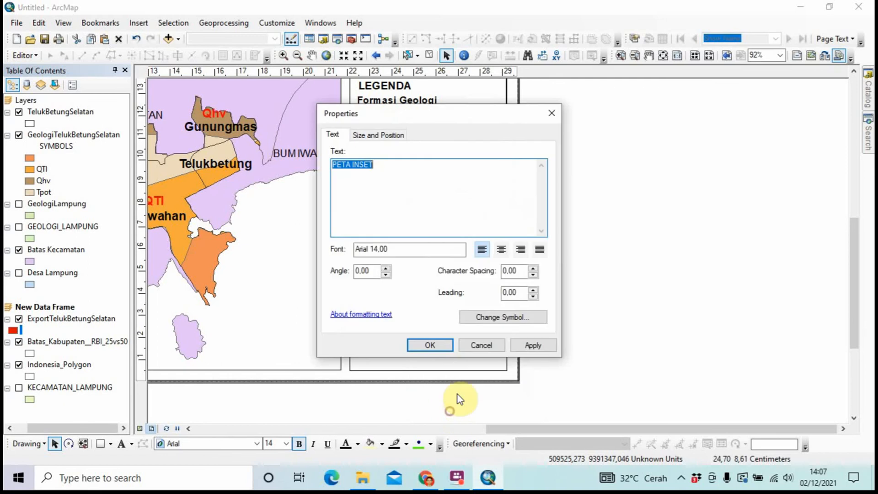
{"action": "key", "text": "BackSpace"}
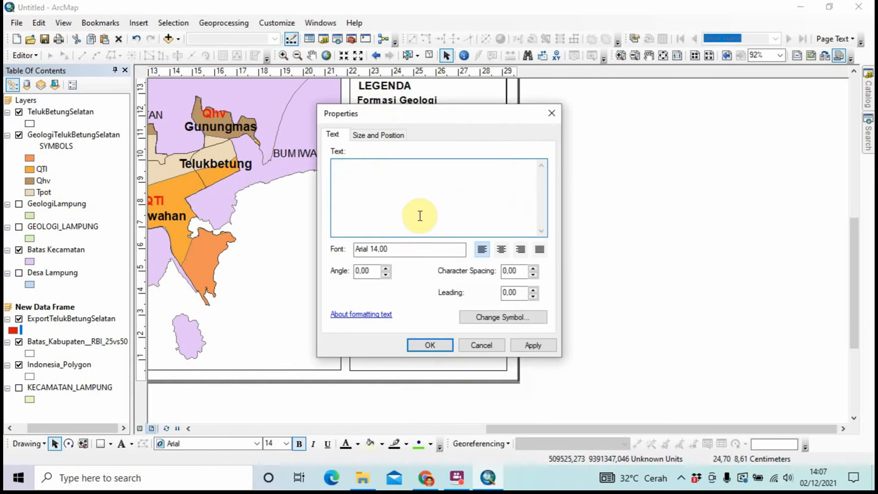
{"action": "key", "text": "Caps_Lock"}
{"action": "type", "text": "k"}
{"action": "key", "text": "Caps_Lock"}
{"action": "type", "text": "K"}
{"action": "key", "text": "Caps_Lock"}
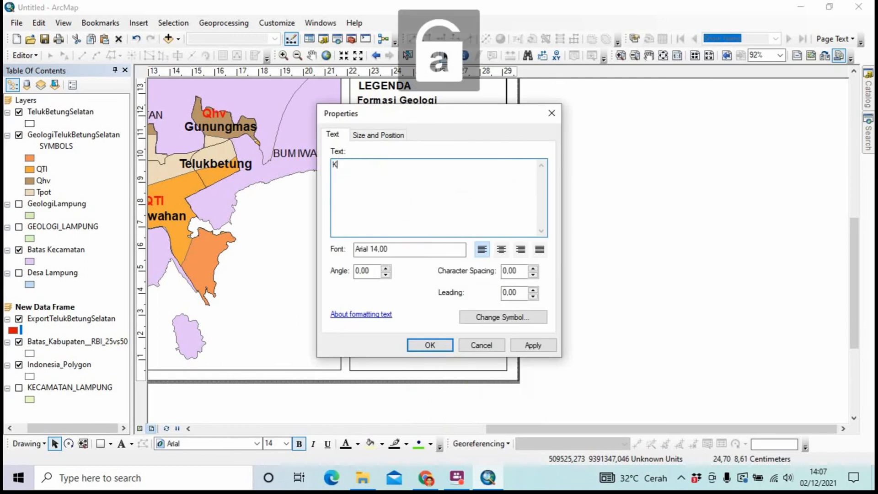
{"action": "type", "text": "ecamatan"}
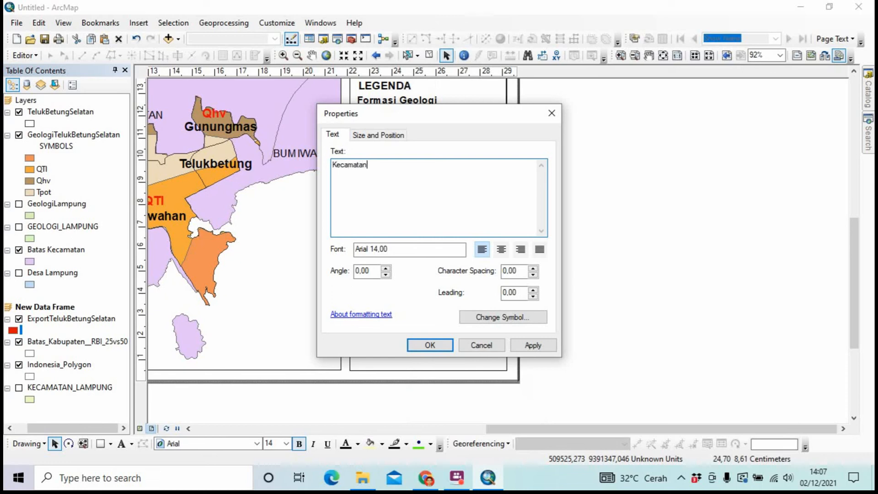
{"action": "key", "text": "Caps_Lock"}
{"action": "type", "text": "T"}
{"action": "key", "text": "Caps_Lock"}
{"action": "type", "text": "eluk"}
{"action": "key", "text": "Caps_Lock"}
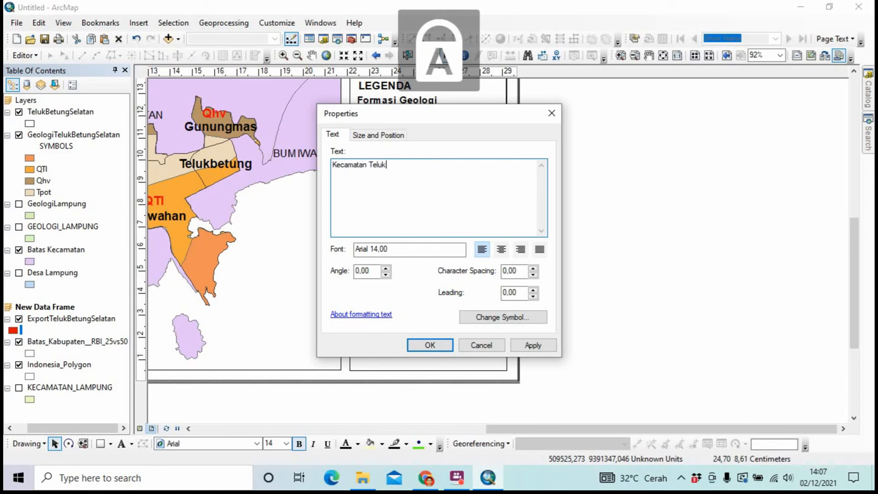
{"action": "type", "text": "B"}
{"action": "key", "text": "Caps_Lock"}
{"action": "type", "text": "etung"}
{"action": "key", "text": "Caps_Lock"}
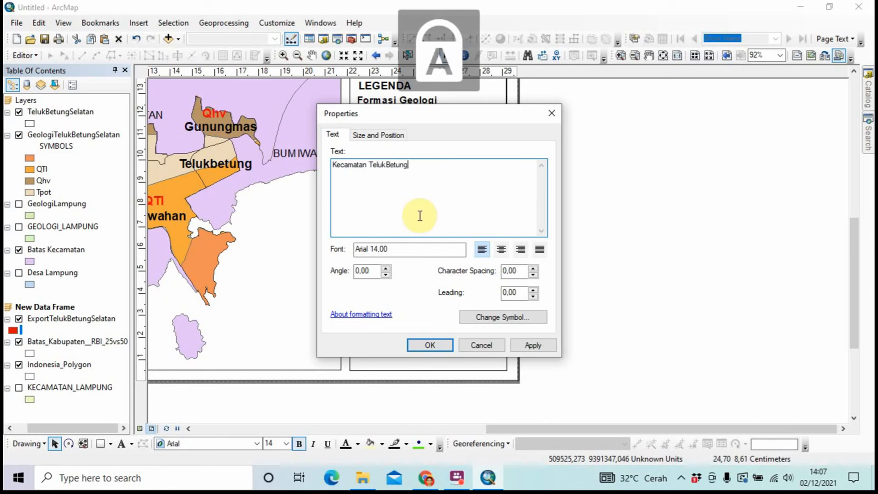
{"action": "type", "text": "S"}
{"action": "key", "text": "Caps_Lock"}
{"action": "key", "text": "BackSpace"}
{"action": "key", "text": "Caps_Lock"}
{"action": "type", "text": "S"}
{"action": "key", "text": "Caps_Lock"}
{"action": "type", "text": "ela"}
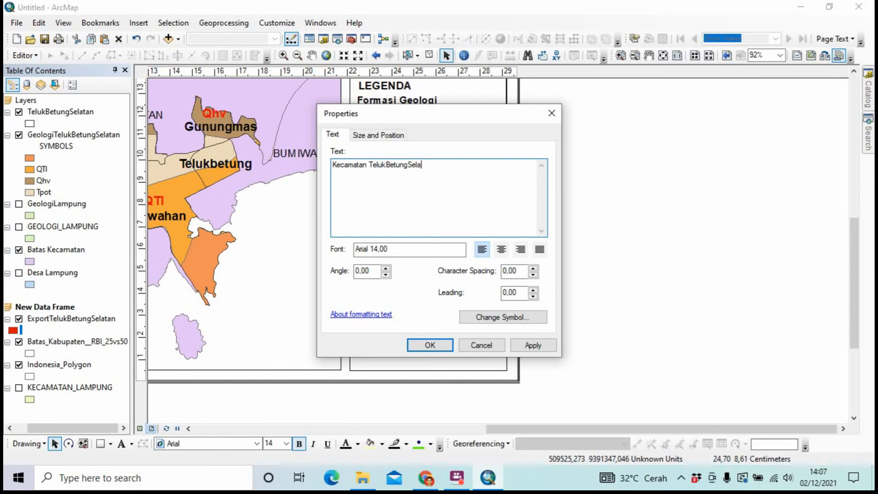
{"action": "type", "text": "tan"}
Add the missing spaces between Teluk, Betung and Selatan, then place the label inside the inset's top
{"action": "left_click", "coordinate": [408, 164]}
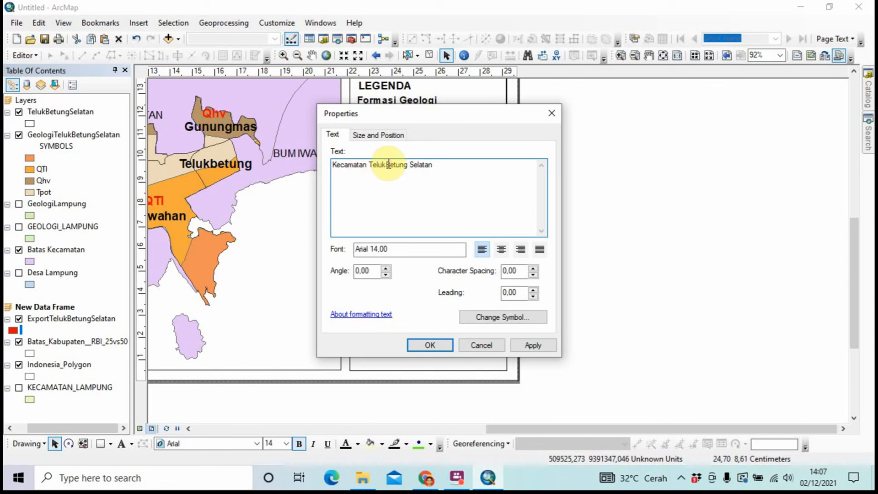
{"action": "left_click", "coordinate": [387, 164]}
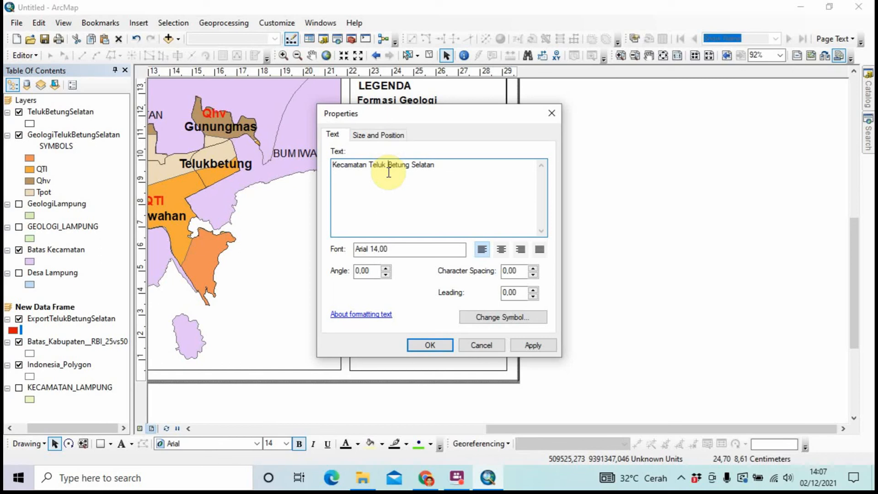
{"action": "left_click", "coordinate": [415, 348]}
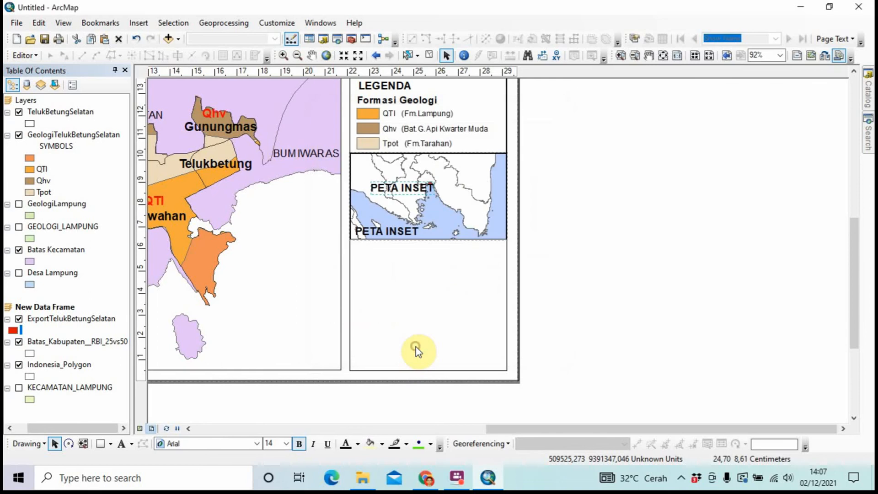
{"action": "left_click_drag", "start_coordinate": [479, 194], "coordinate": [460, 175]}
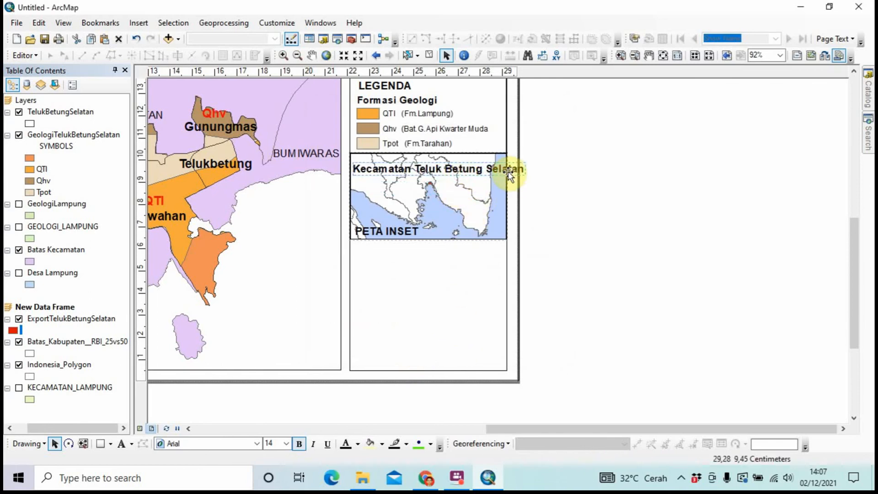
{"action": "left_click_drag", "start_coordinate": [490, 173], "coordinate": [487, 179]}
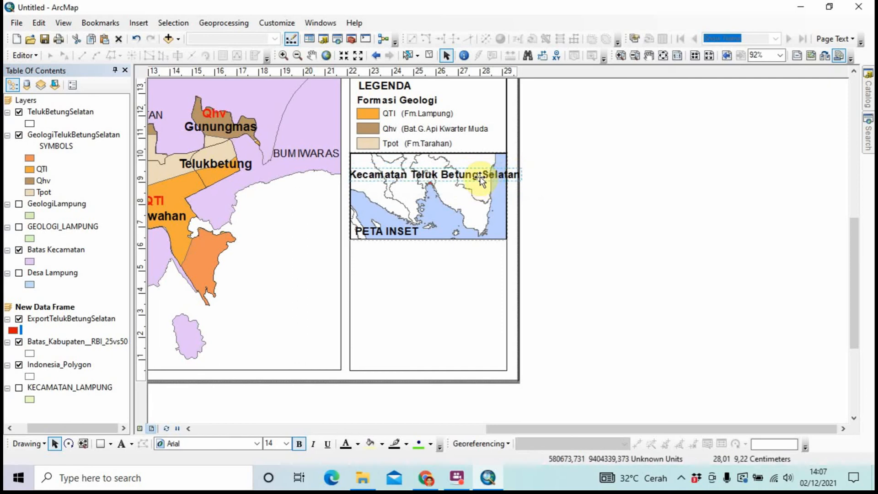
Set the Kecamatan Teluk Betung Selatan label to 12 pt and reposition it on the inset
{"action": "right_click", "coordinate": [481, 181]}
{"action": "left_click", "coordinate": [510, 393]}
{"action": "left_click", "coordinate": [507, 317]}
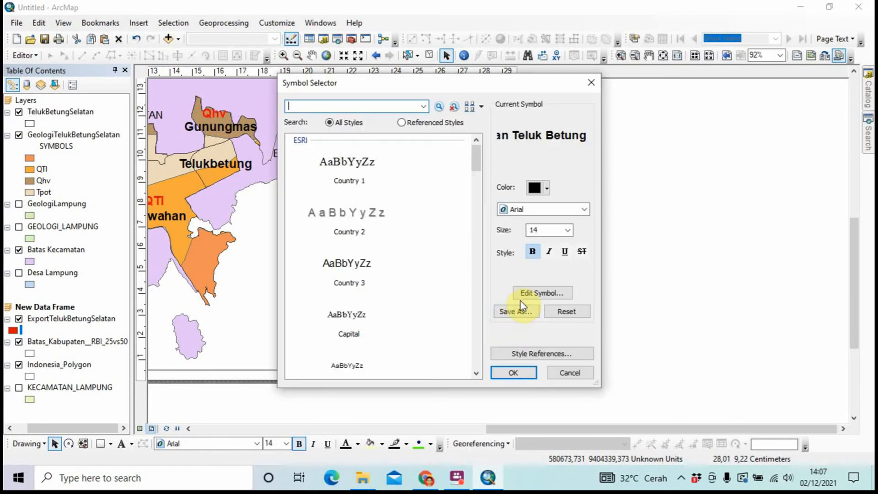
{"action": "left_click", "coordinate": [567, 230]}
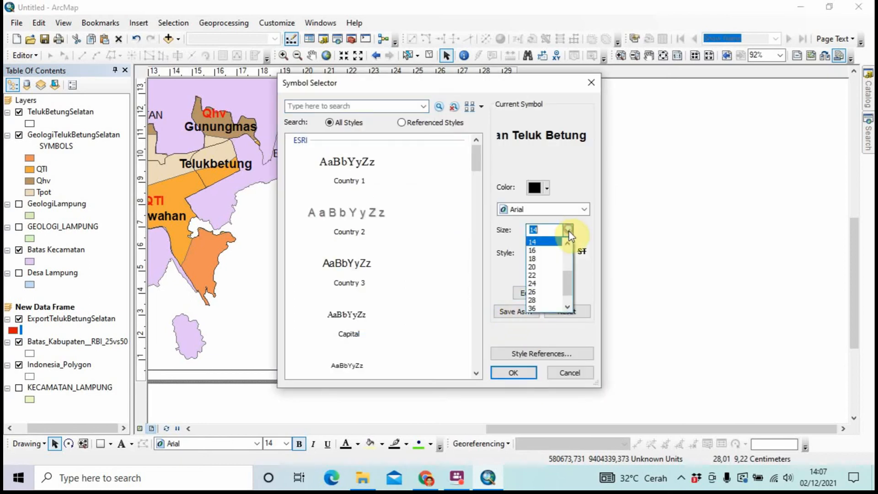
{"action": "scroll", "coordinate": [542, 259], "scroll_direction": "up", "scroll_amount": 1}
{"action": "left_click", "coordinate": [541, 251]}
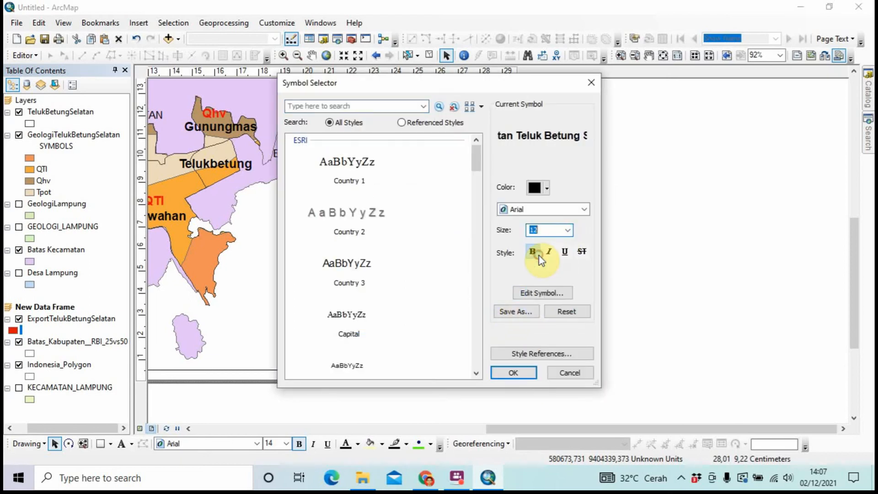
{"action": "left_click", "coordinate": [514, 373]}
{"action": "left_click", "coordinate": [439, 345]}
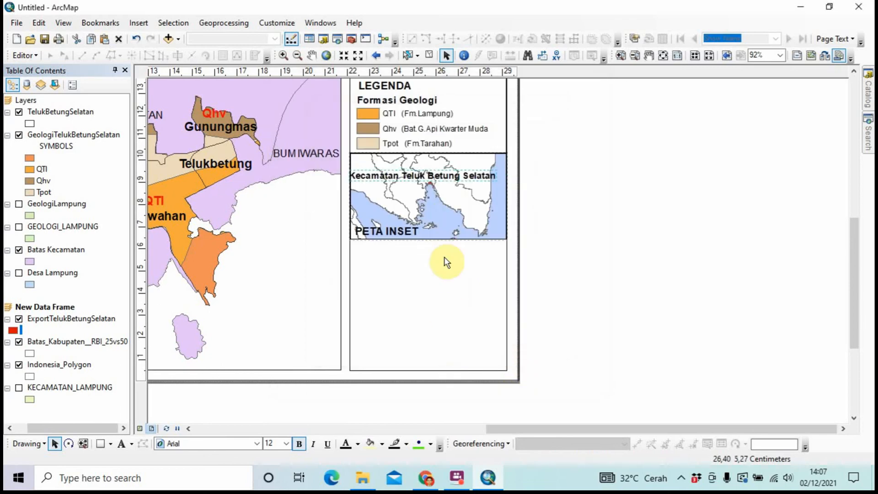
{"action": "left_click_drag", "start_coordinate": [443, 181], "coordinate": [451, 167]}
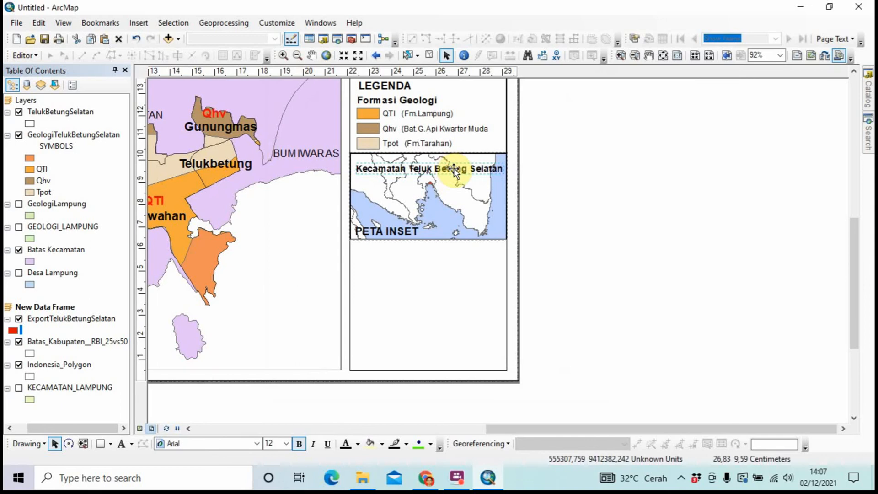
Reduce the label to 9 pt and centre it near the inset map's top
{"action": "right_click", "coordinate": [454, 169]}
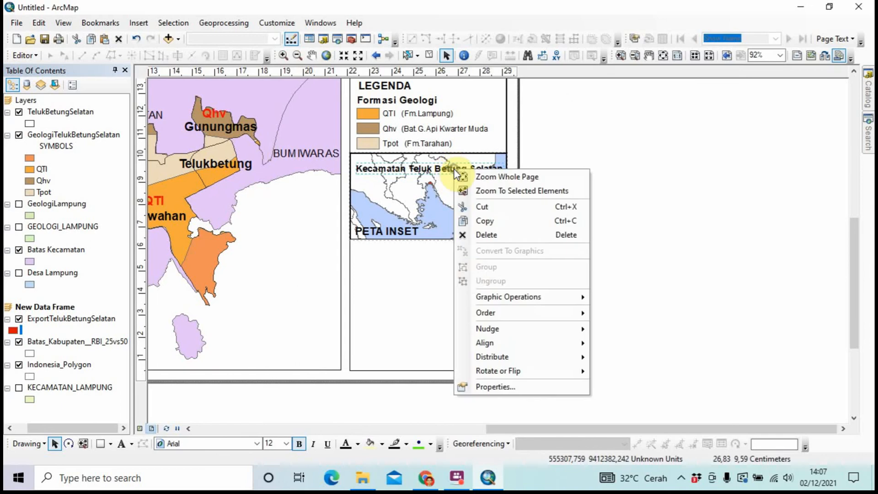
{"action": "left_click", "coordinate": [494, 381]}
{"action": "left_click", "coordinate": [510, 316]}
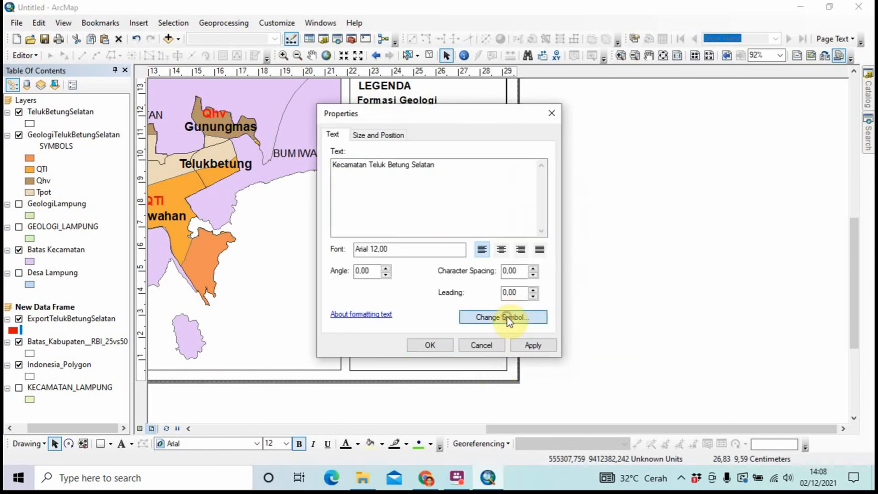
{"action": "left_click", "coordinate": [568, 230]}
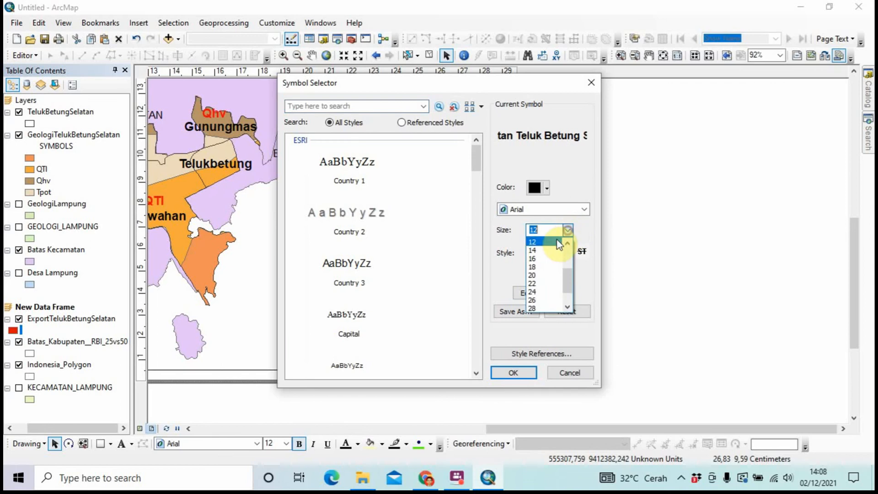
{"action": "left_click", "coordinate": [533, 251]}
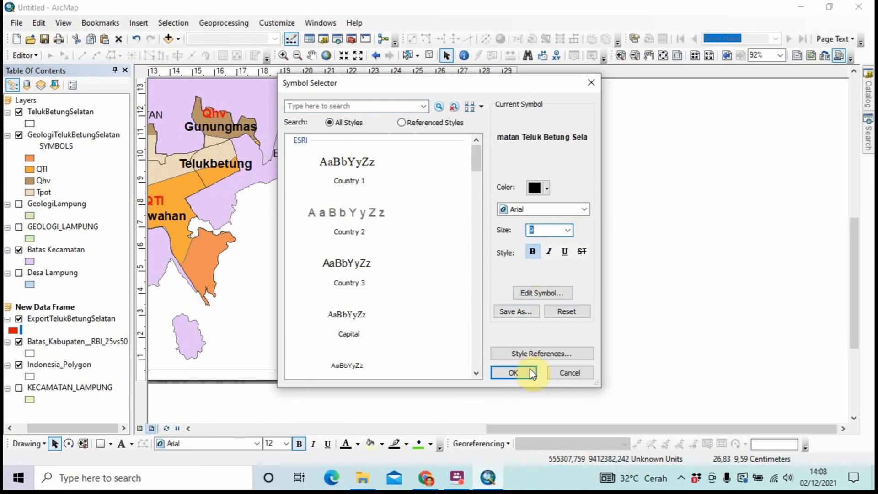
{"action": "left_click", "coordinate": [521, 372]}
{"action": "left_click", "coordinate": [429, 345]}
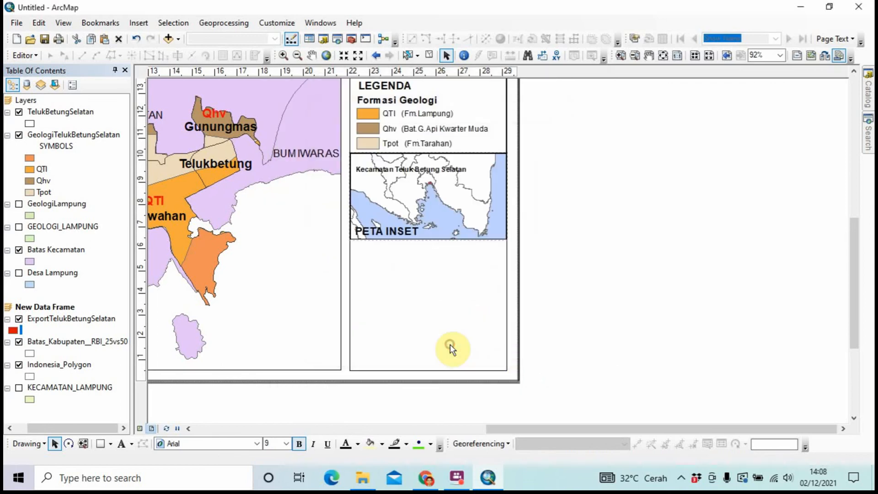
{"action": "mouse_move", "coordinate": [453, 168]}
{"action": "left_mouse_down"}
{"action": "mouse_move", "coordinate": [470, 166]}
{"action": "mouse_move", "coordinate": [465, 182]}
{"action": "mouse_move", "coordinate": [466, 175]}
{"action": "left_mouse_up"}
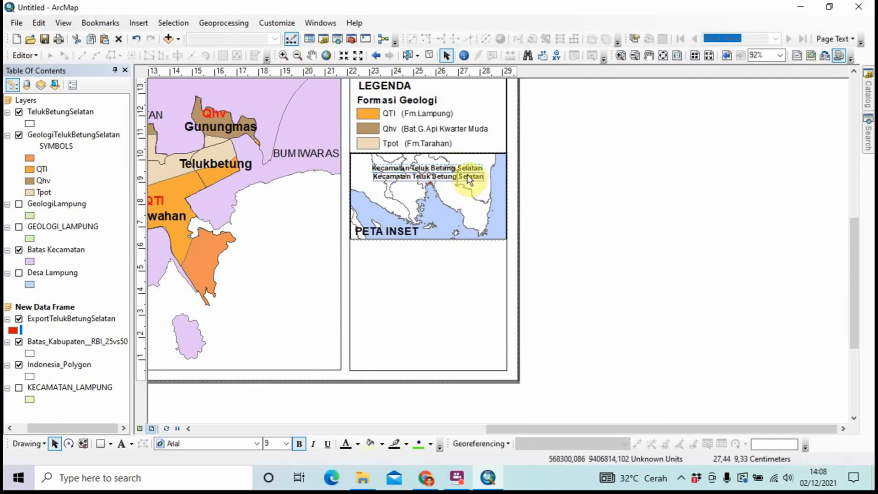
{"action": "left_click", "coordinate": [555, 192]}
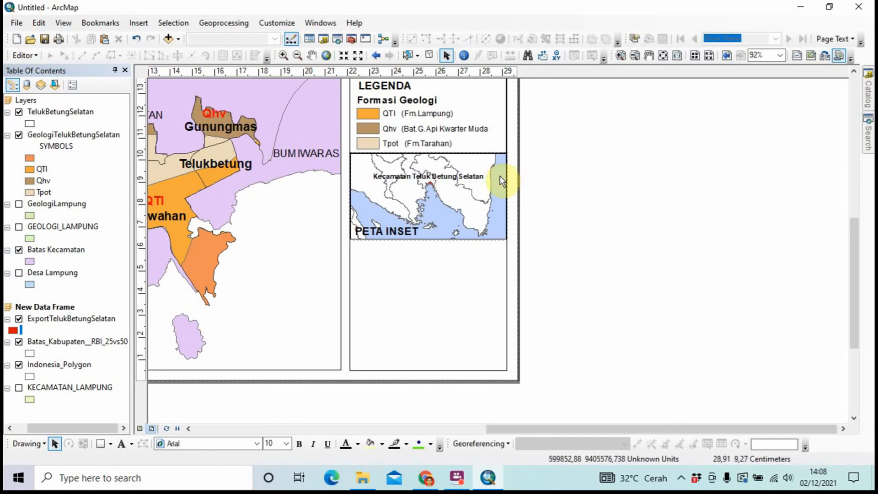
Shrink the inset map frame slightly by pulling its corner, left and top edges inward
{"action": "left_click", "coordinate": [455, 223]}
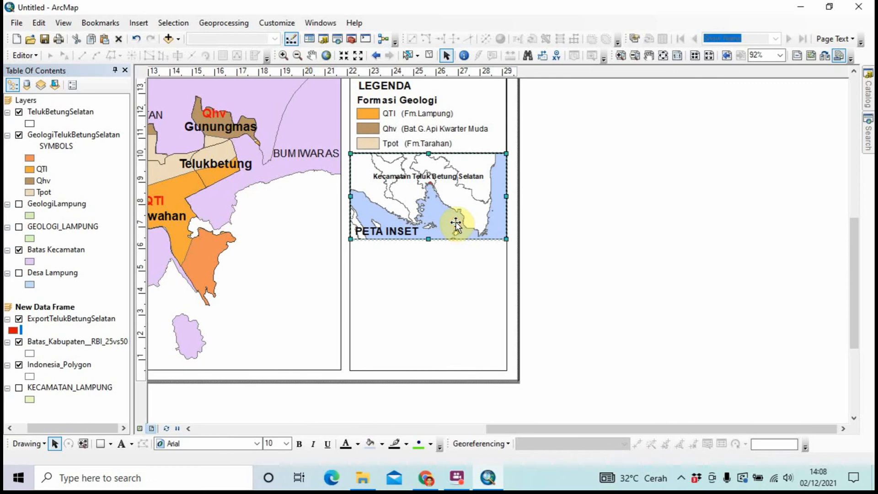
{"action": "left_click_drag", "start_coordinate": [504, 238], "coordinate": [499, 235]}
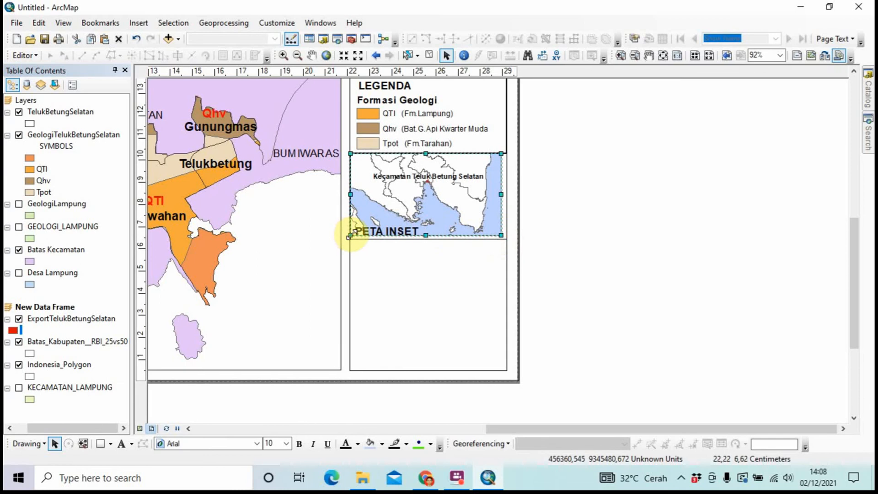
{"action": "left_click_drag", "start_coordinate": [352, 235], "coordinate": [355, 234]}
{"action": "left_click_drag", "start_coordinate": [355, 152], "coordinate": [355, 159]}
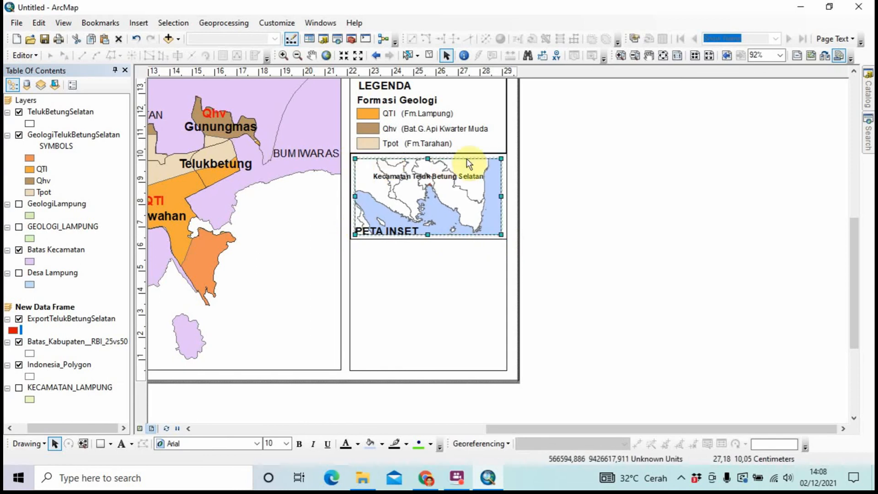
{"action": "left_click", "coordinate": [549, 162]}
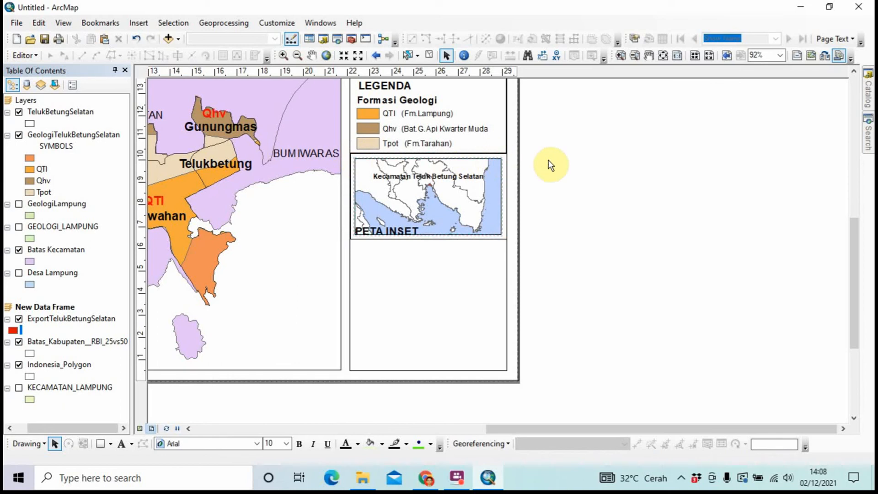
Move the empty box down so it sits directly beneath the inset map
{"action": "left_click", "coordinate": [498, 233]}
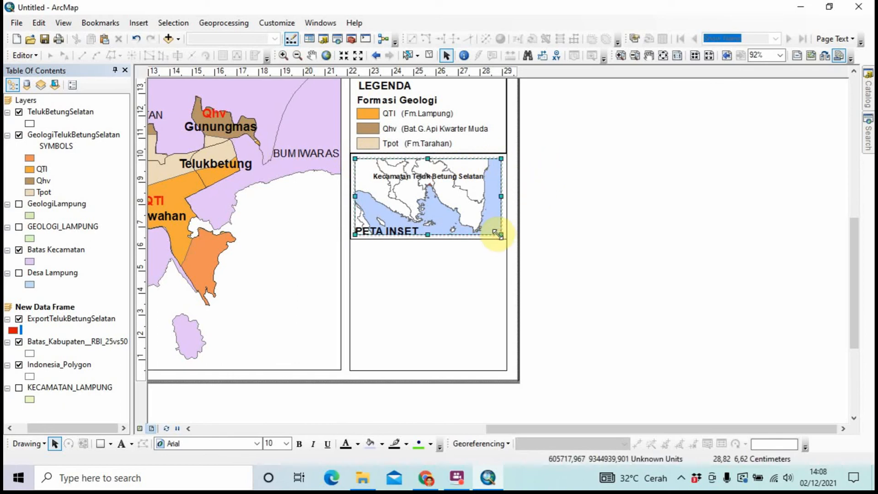
{"action": "mouse_move", "coordinate": [498, 233]}
{"action": "left_mouse_down"}
{"action": "mouse_move", "coordinate": [507, 240]}
{"action": "mouse_move", "coordinate": [498, 247]}
{"action": "left_mouse_up"}
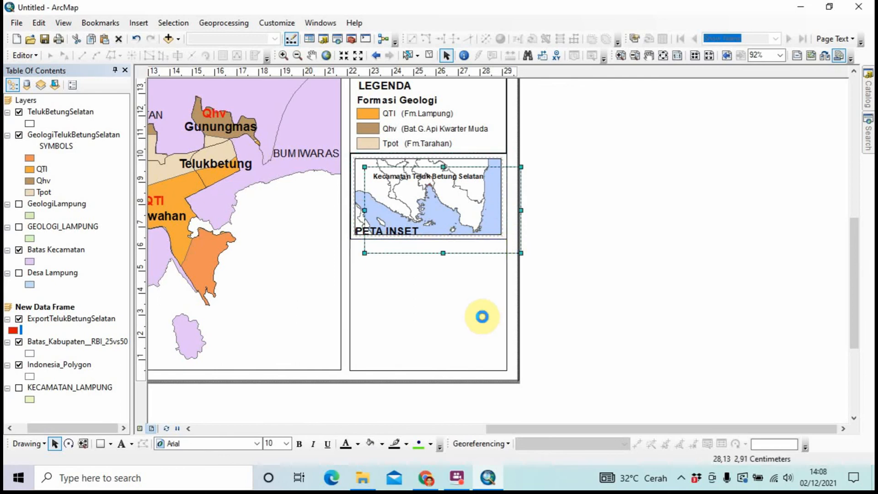
{"action": "left_click", "coordinate": [615, 316]}
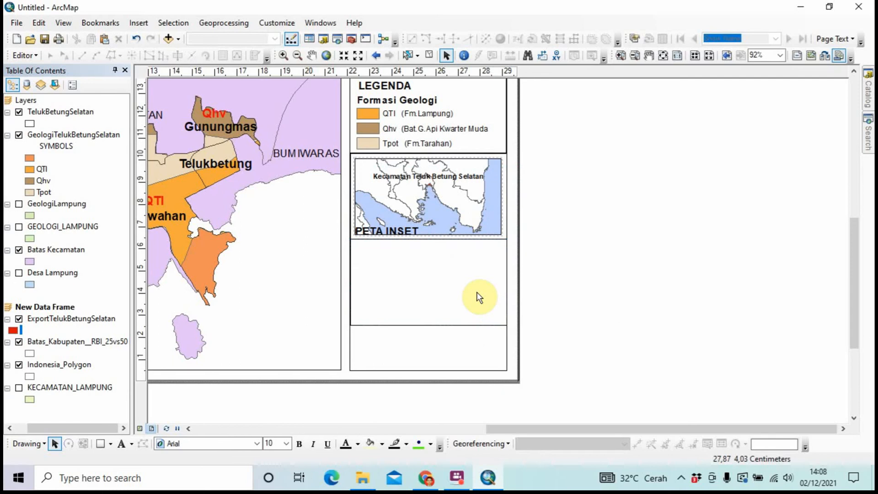
{"action": "left_click", "coordinate": [407, 227]}
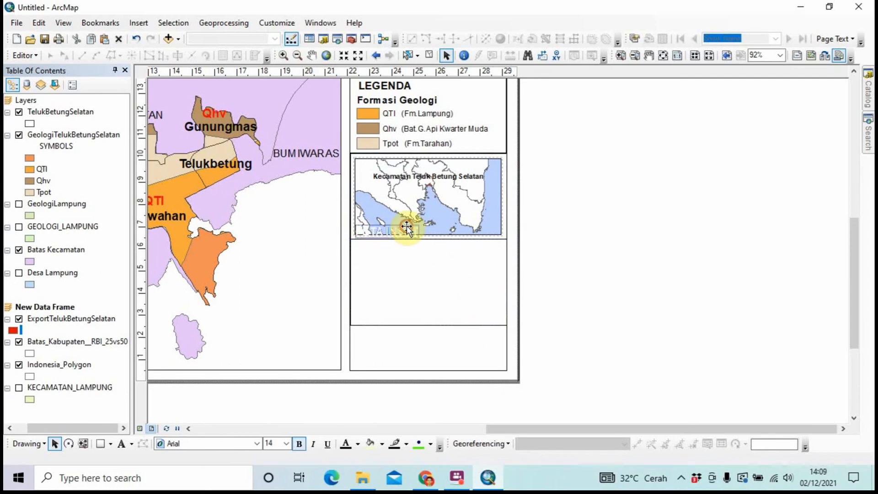
Nudge the PETA INSET caption up and reduce its font size to 12 pt
{"action": "left_click_drag", "start_coordinate": [407, 226], "coordinate": [408, 223]}
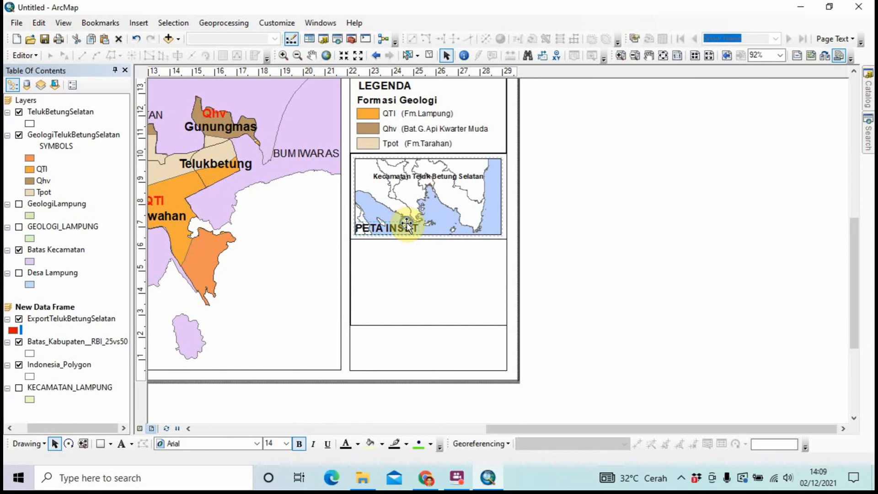
{"action": "right_click", "coordinate": [407, 222]}
{"action": "left_click", "coordinate": [454, 439]}
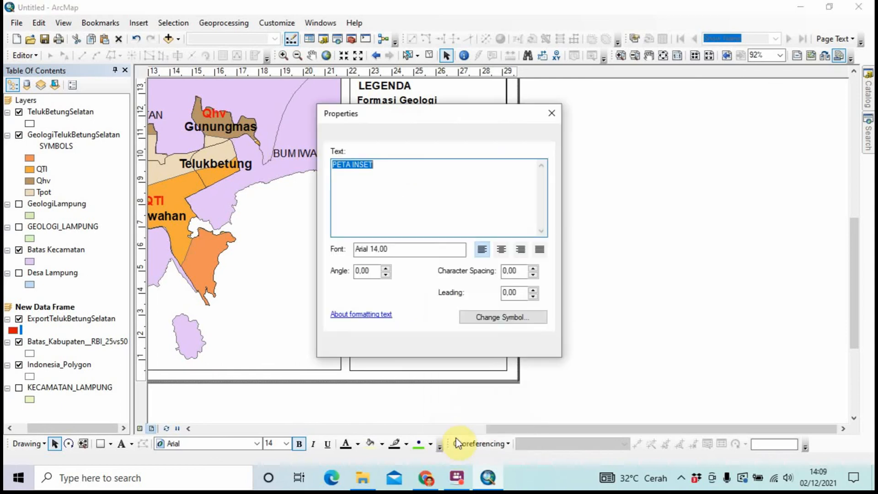
{"action": "left_click", "coordinate": [504, 322]}
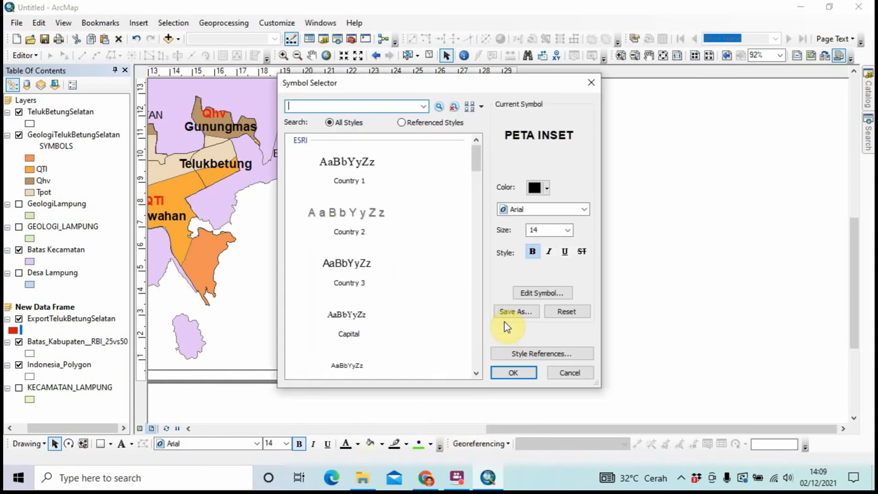
{"action": "left_click", "coordinate": [567, 230]}
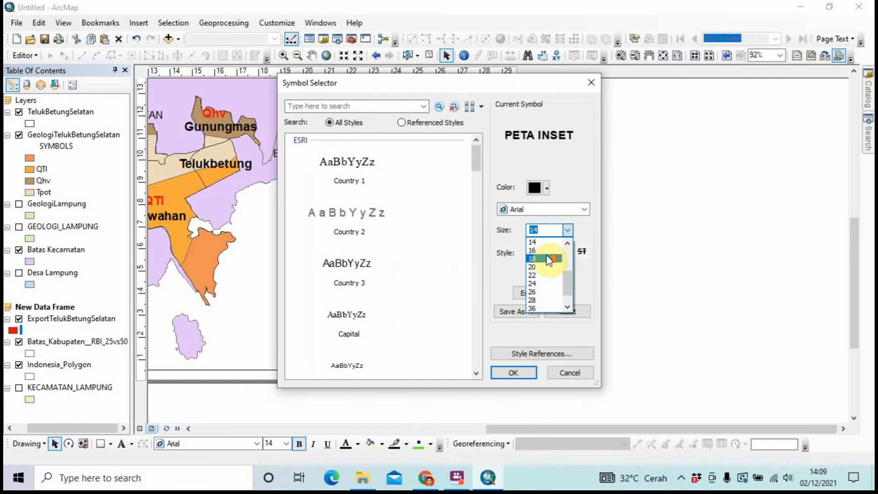
{"action": "scroll", "coordinate": [549, 259], "scroll_direction": "up", "scroll_amount": 1}
{"action": "left_click", "coordinate": [549, 259]}
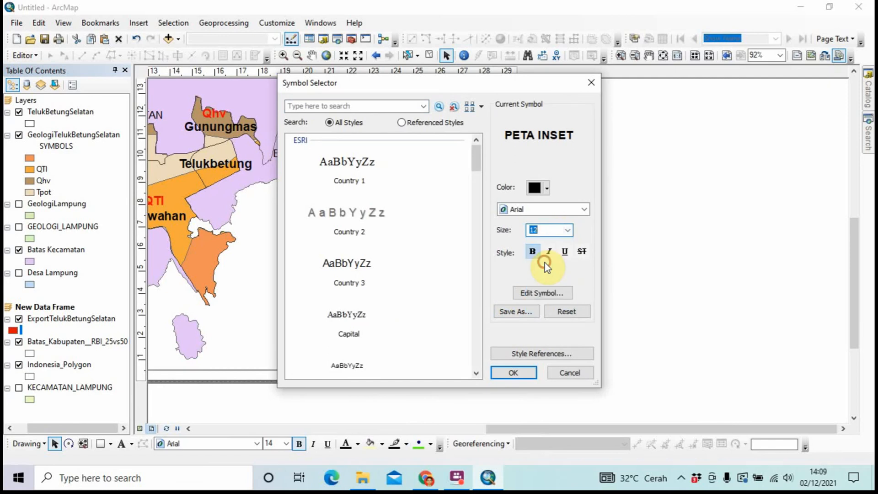
{"action": "left_click", "coordinate": [512, 375]}
{"action": "left_click", "coordinate": [447, 339]}
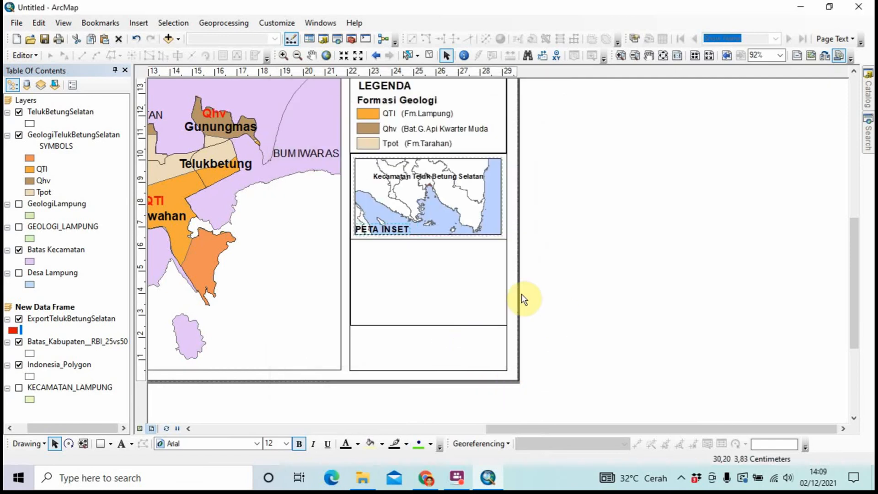
{"action": "left_click", "coordinate": [583, 256]}
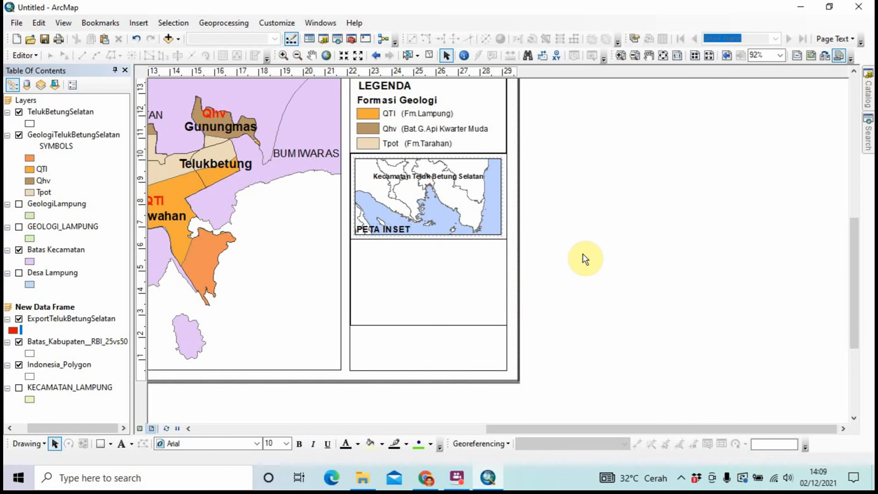
Change the caption's text from PETA INSET to 'Peta Inset Provinsi Lampung'
{"action": "right_click", "coordinate": [388, 225]}
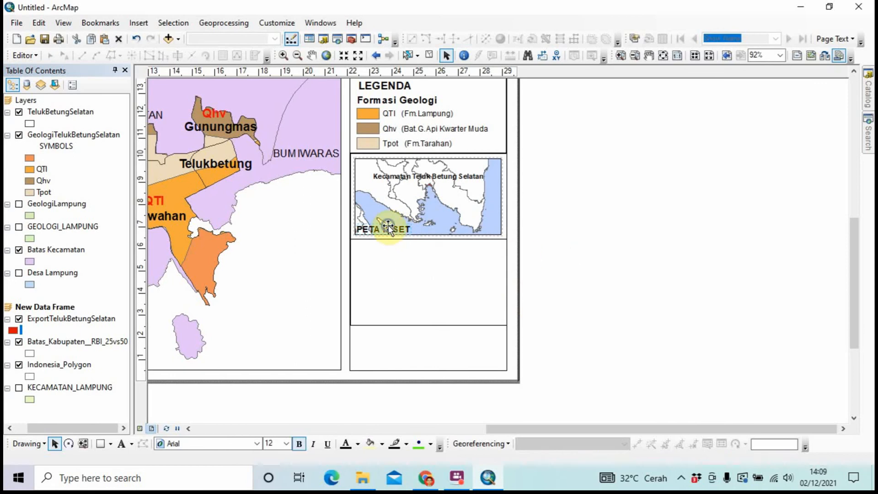
{"action": "left_click", "coordinate": [425, 441]}
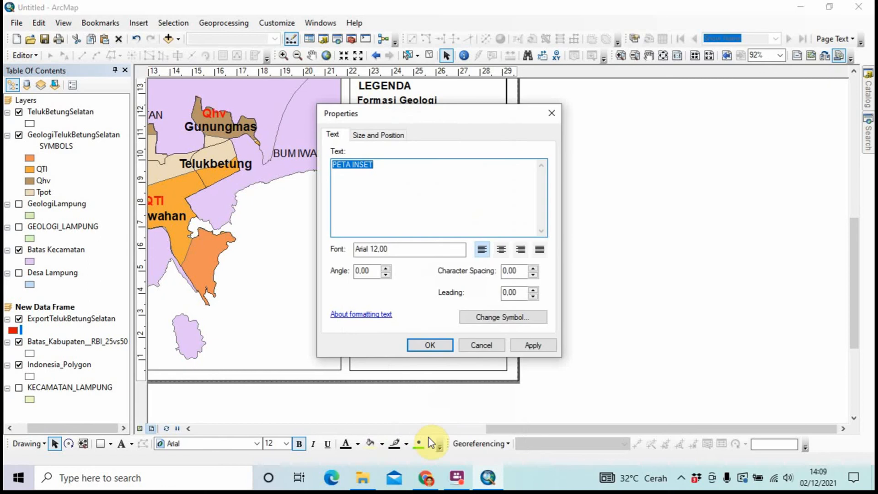
{"action": "key", "text": "BackSpace"}
{"action": "key", "text": "Caps_Lock"}
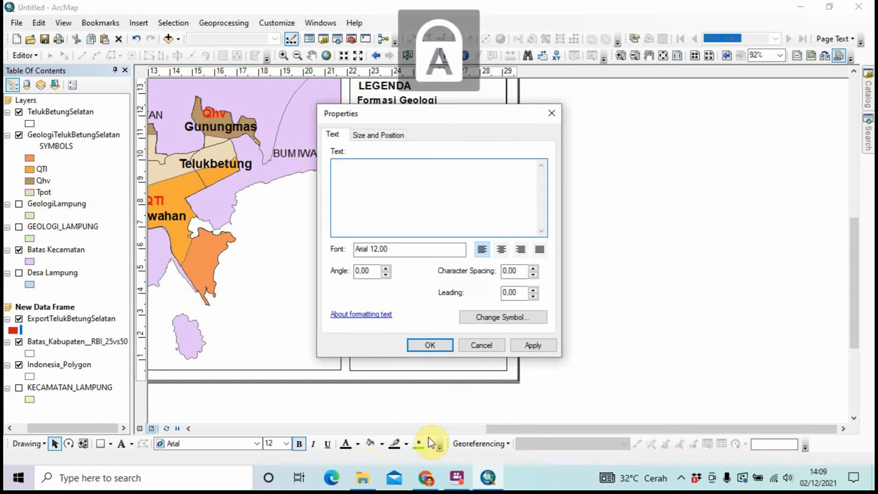
{"action": "type", "text": "P"}
{"action": "key", "text": "Caps_Lock"}
{"action": "type", "text": "eta"}
{"action": "key", "text": "Caps_Lock"}
{"action": "type", "text": "I"}
{"action": "key", "text": "Caps_Lock"}
{"action": "type", "text": "nset"}
{"action": "key", "text": "Caps_Lock"}
{"action": "type", "text": "P"}
{"action": "key", "text": "Caps_Lock"}
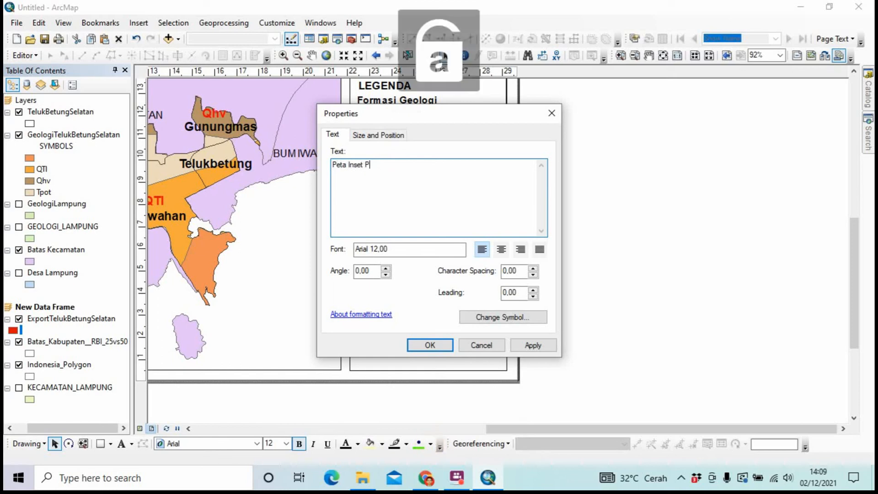
{"action": "type", "text": "rovns"}
{"action": "type", "text": "i"}
{"action": "key", "text": "Caps_Lock"}
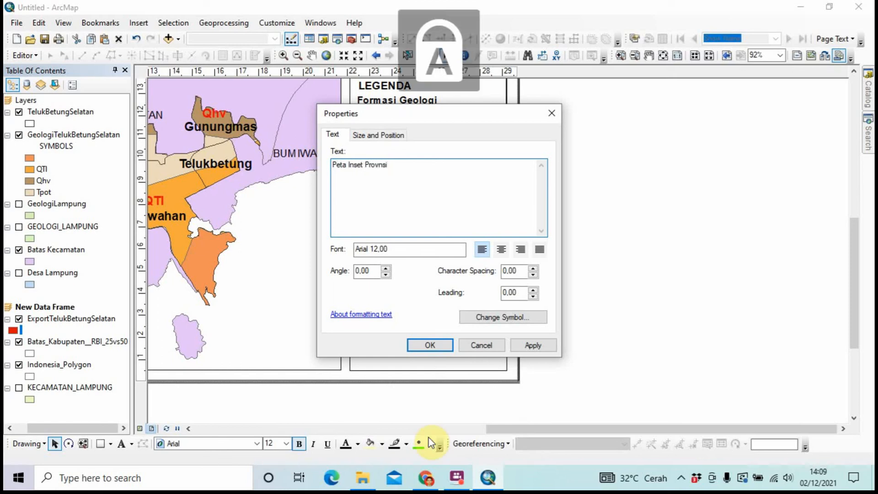
{"action": "key", "text": "Caps_Lock"}
{"action": "type", "text": "in"}
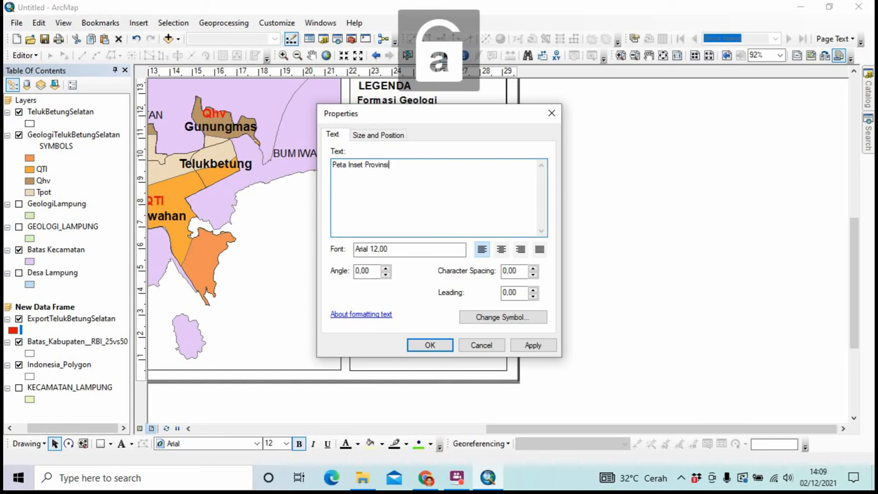
{"action": "key", "text": "Caps_Lock"}
{"action": "type", "text": "L"}
{"action": "key", "text": "Caps_Lock"}
{"action": "type", "text": "ampung"}
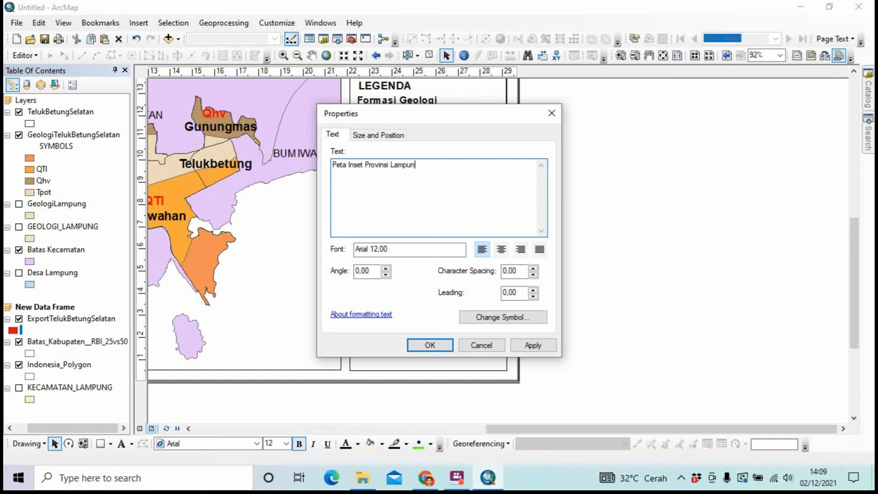
{"action": "key", "text": "Caps_Lock"}
{"action": "key", "text": "Caps_Lock"}
{"action": "left_click", "coordinate": [438, 346]}
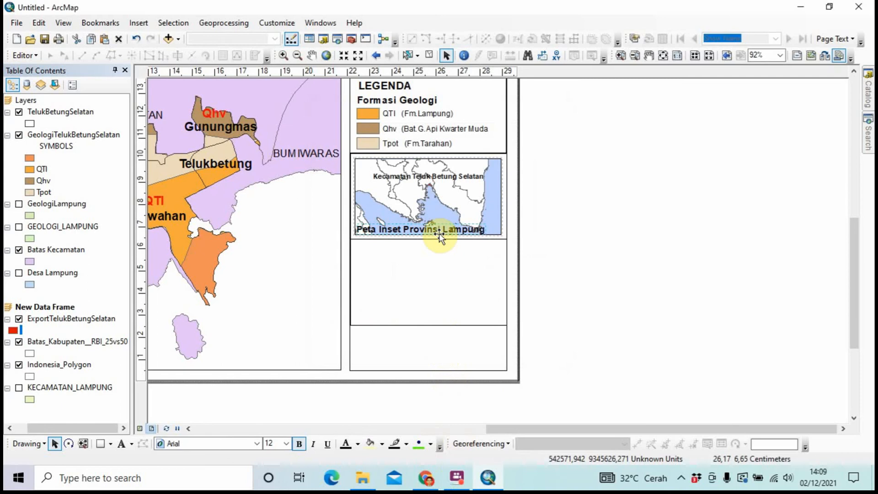
Try font sizes 6 pt and then 8 pt for the Peta Inset Provinsi Lampung caption
{"action": "right_click", "coordinate": [439, 234]}
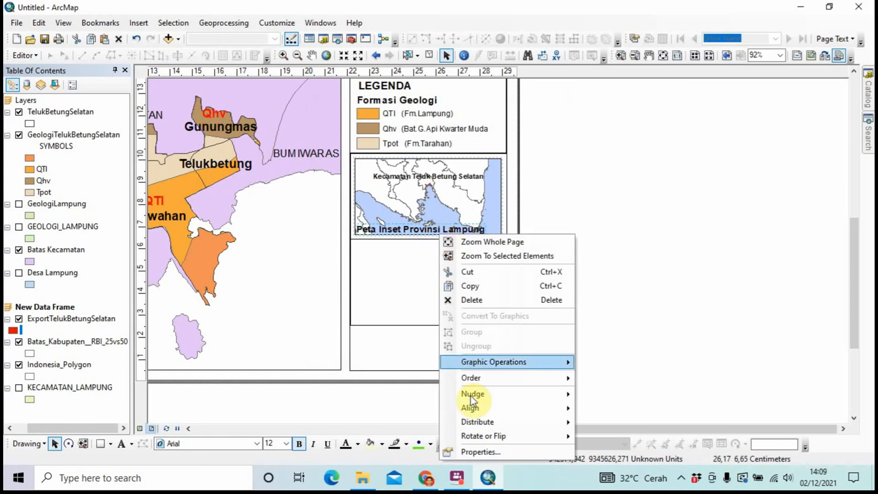
{"action": "left_click", "coordinate": [470, 450]}
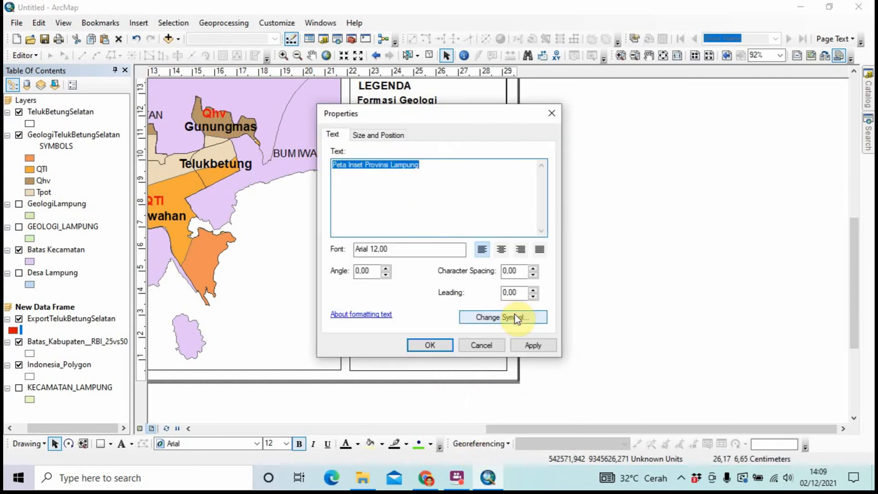
{"action": "left_click", "coordinate": [514, 313]}
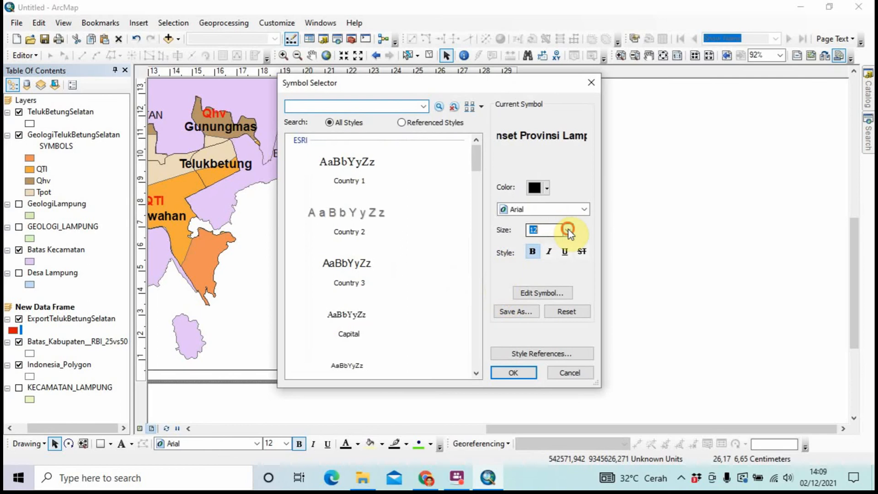
{"action": "left_click", "coordinate": [568, 230]}
{"action": "scroll", "coordinate": [547, 251], "scroll_direction": "up", "scroll_amount": 1}
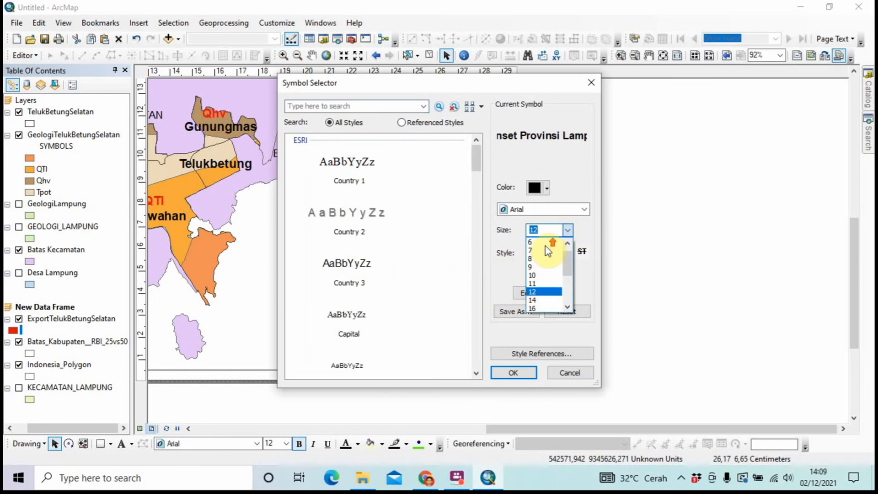
{"action": "left_click", "coordinate": [546, 241]}
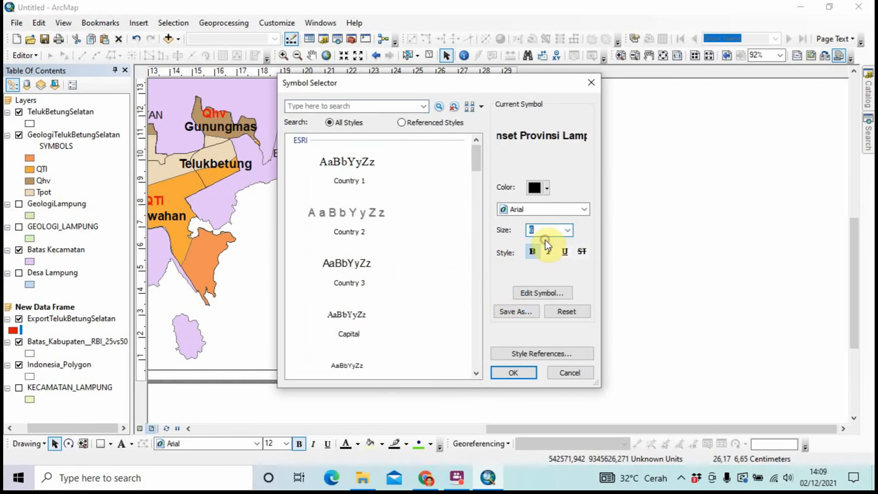
{"action": "left_click", "coordinate": [522, 372]}
{"action": "left_click", "coordinate": [430, 345]}
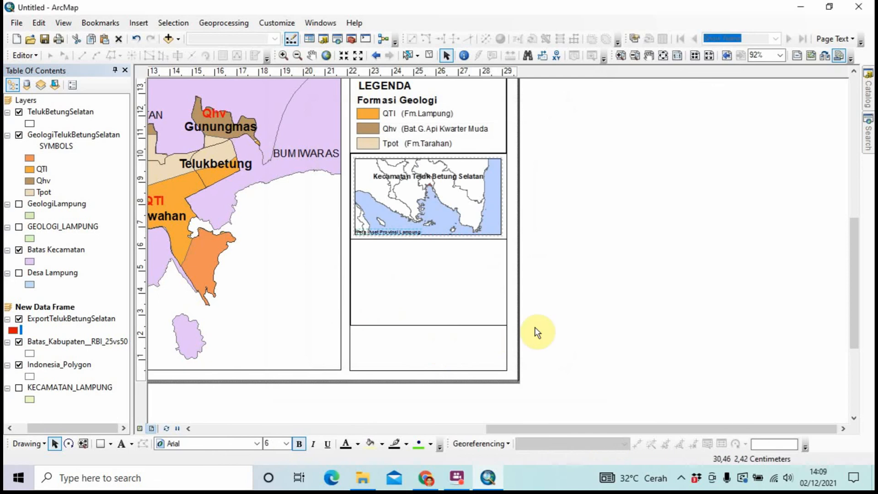
{"action": "right_click", "coordinate": [396, 228]}
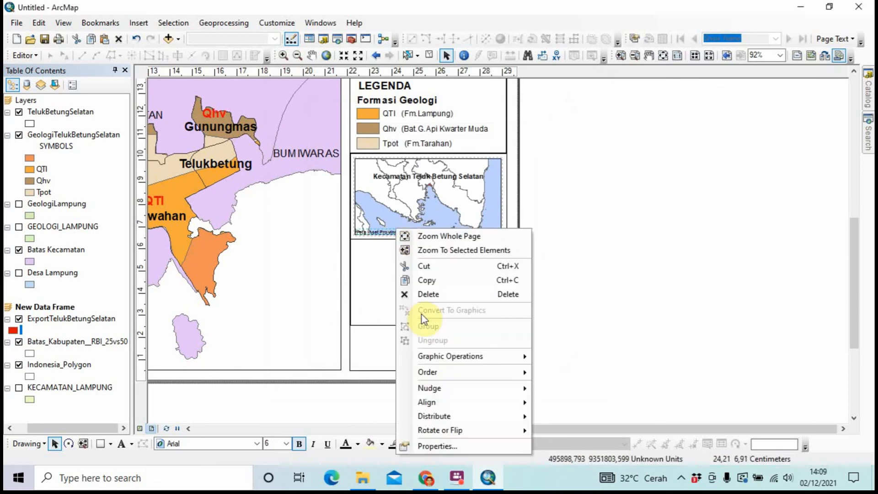
{"action": "left_click", "coordinate": [437, 447]}
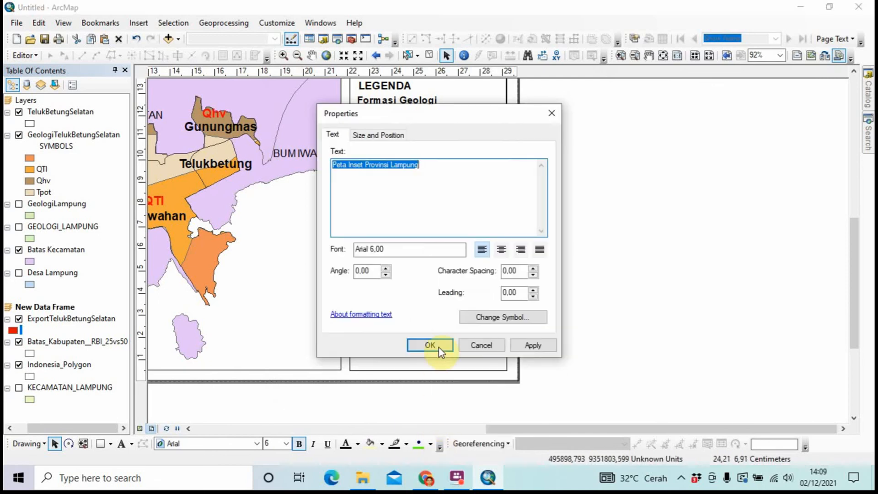
{"action": "left_click", "coordinate": [509, 320]}
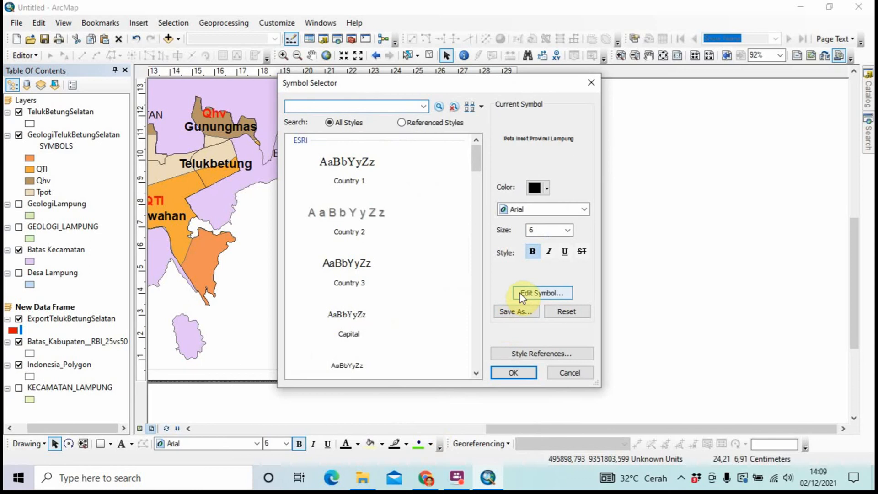
{"action": "left_click", "coordinate": [564, 232]}
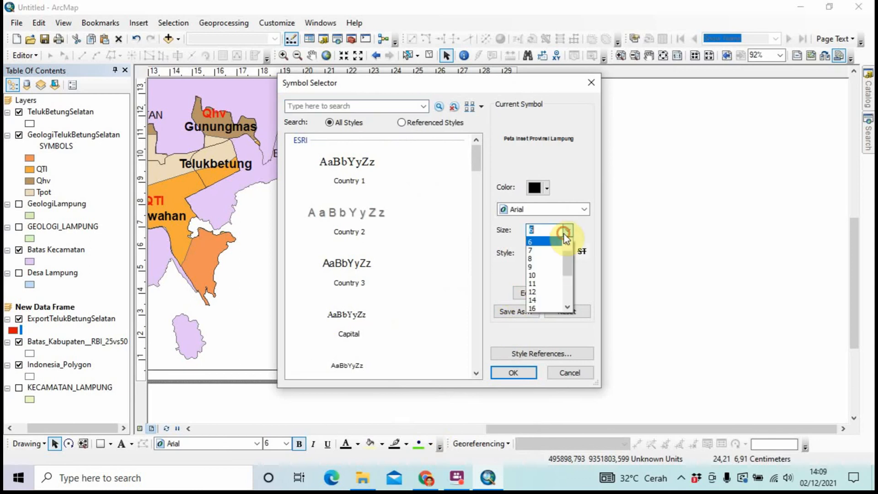
{"action": "left_click", "coordinate": [543, 259]}
{"action": "left_click", "coordinate": [511, 373]}
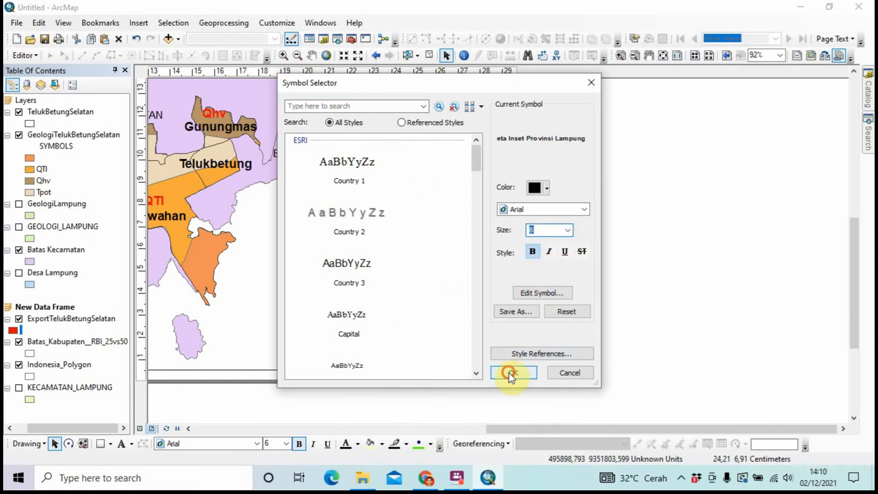
{"action": "left_click", "coordinate": [443, 348]}
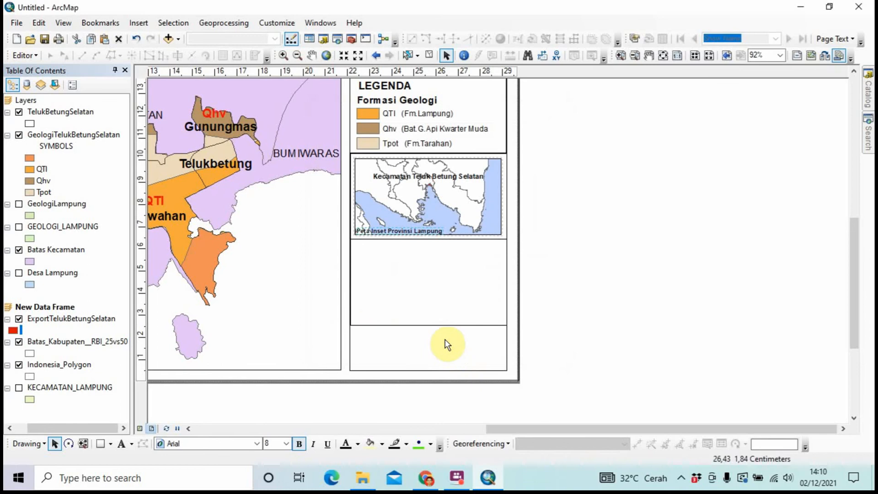
Try 10 pt, then settle the caption at 9 pt Arial and close its properties
{"action": "right_click", "coordinate": [420, 231]}
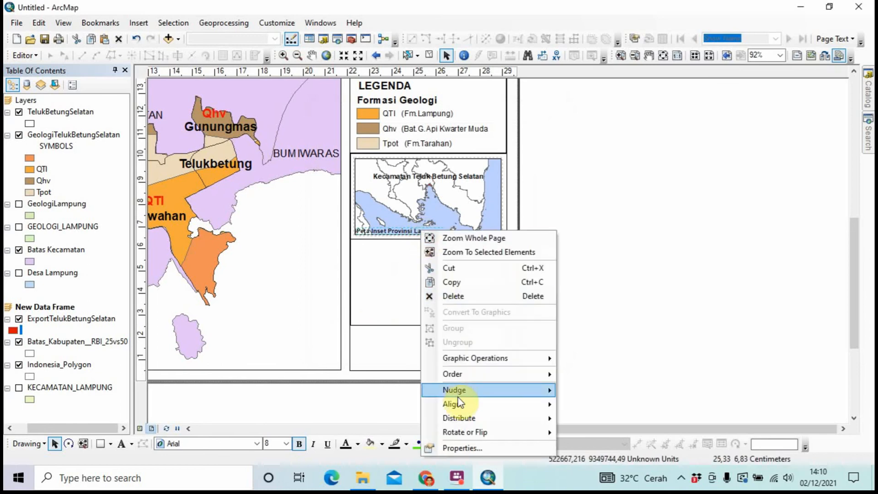
{"action": "left_click", "coordinate": [457, 445]}
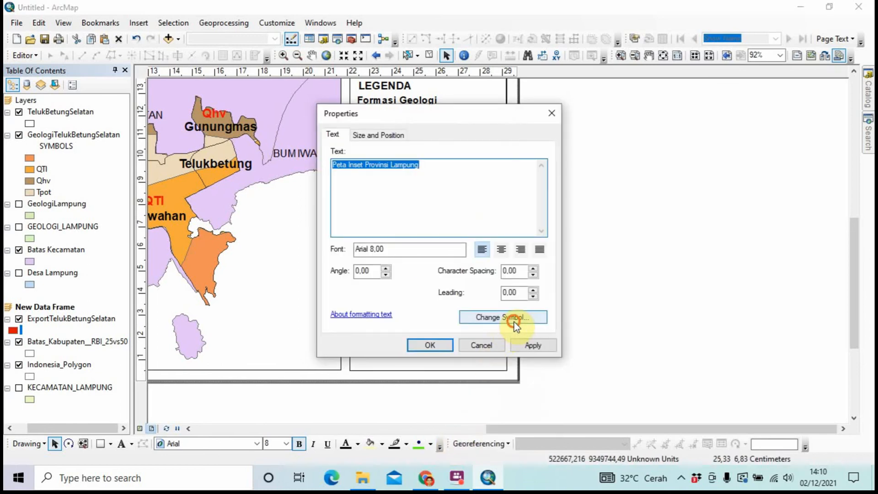
{"action": "left_click", "coordinate": [514, 320]}
{"action": "left_click", "coordinate": [567, 230]}
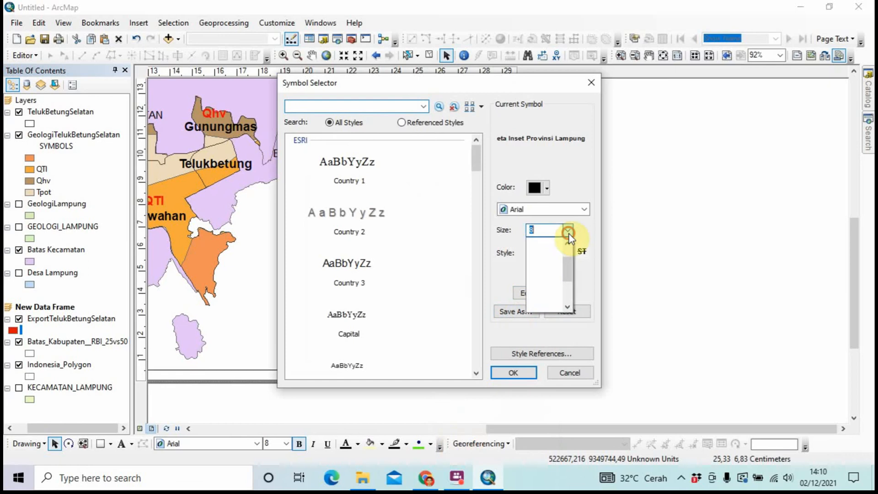
{"action": "left_click", "coordinate": [541, 259]}
{"action": "left_click", "coordinate": [513, 372]}
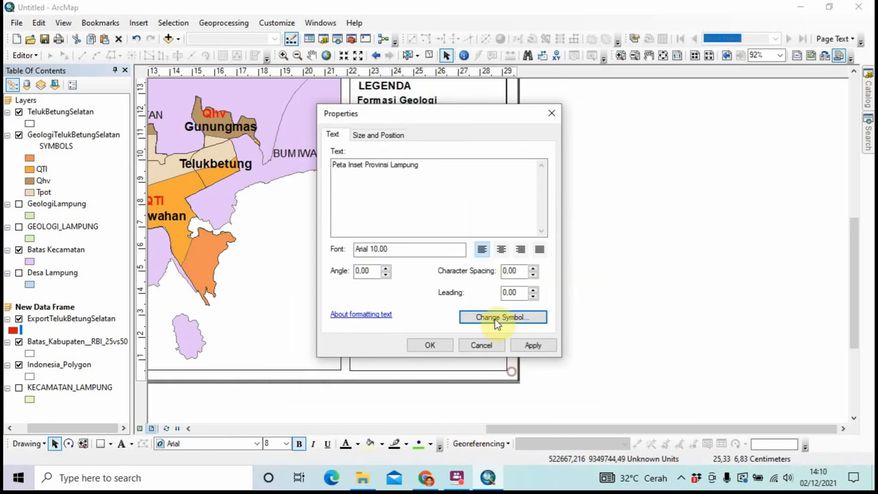
{"action": "left_click_drag", "start_coordinate": [460, 115], "coordinate": [640, 144]}
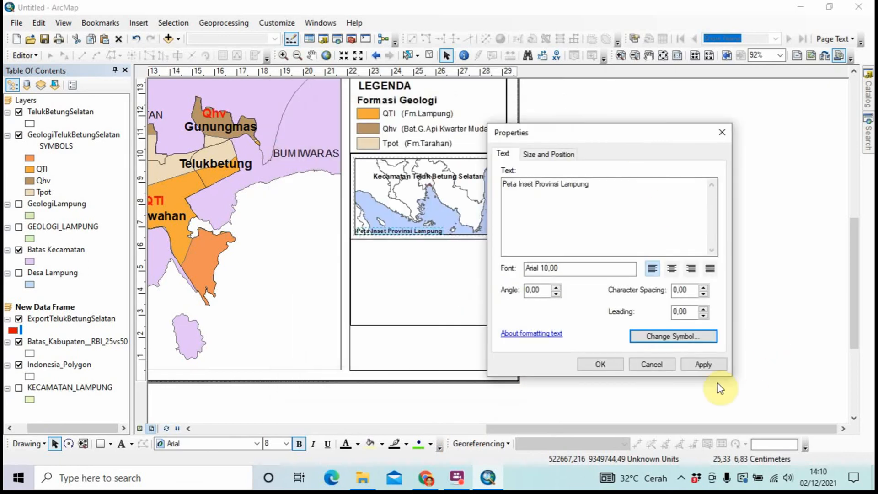
{"action": "left_click", "coordinate": [693, 366]}
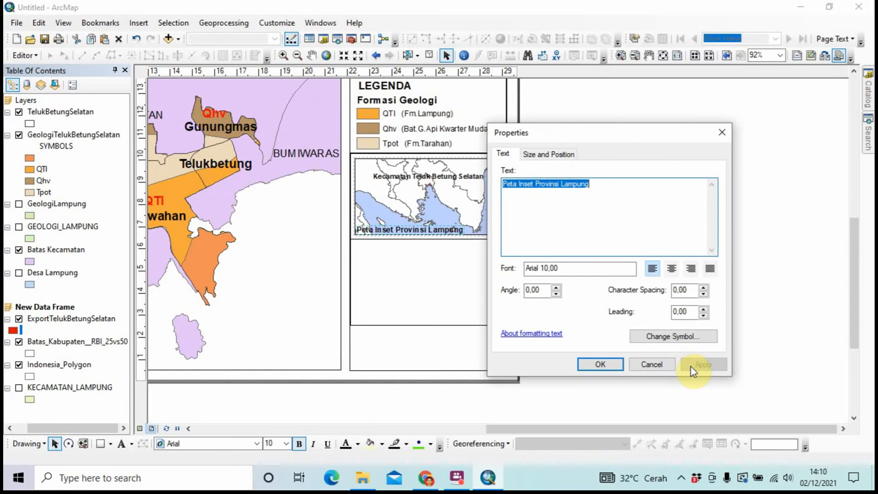
{"action": "left_click", "coordinate": [686, 337]}
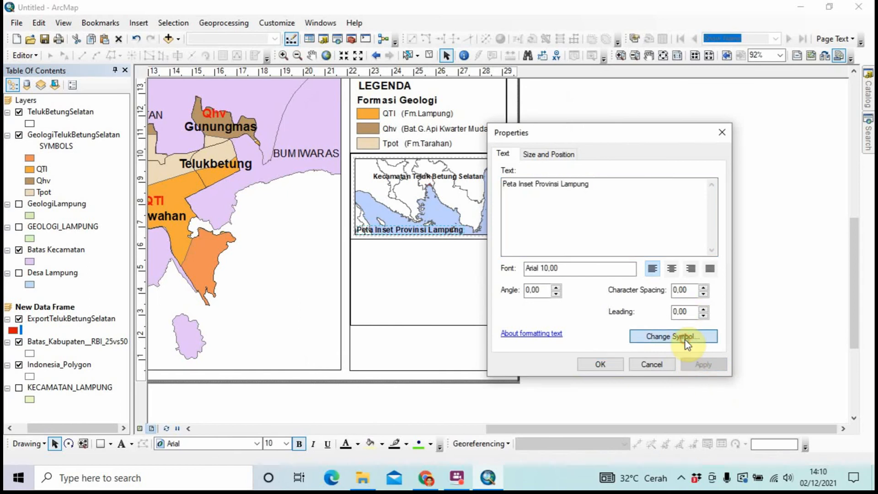
{"action": "left_click", "coordinate": [566, 230]}
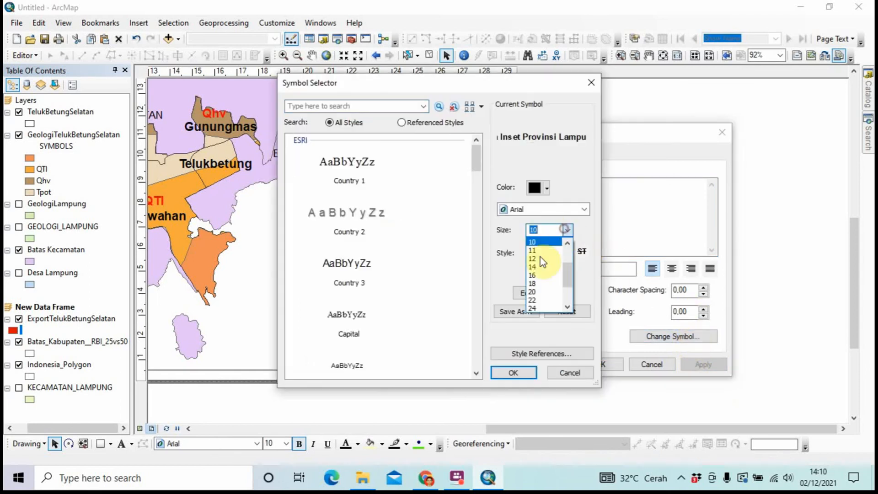
{"action": "scroll", "coordinate": [543, 262], "scroll_direction": "up", "scroll_amount": 3}
{"action": "left_click", "coordinate": [543, 258]}
{"action": "left_click", "coordinate": [509, 373]}
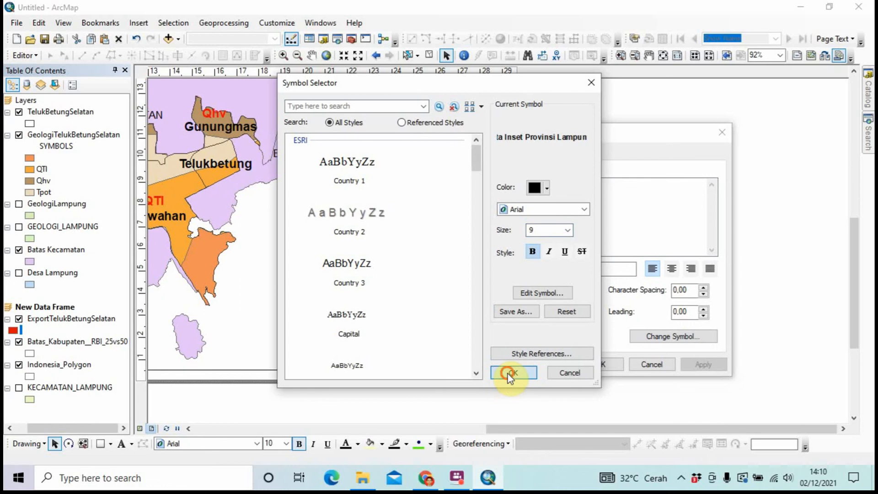
{"action": "left_click", "coordinate": [713, 365]}
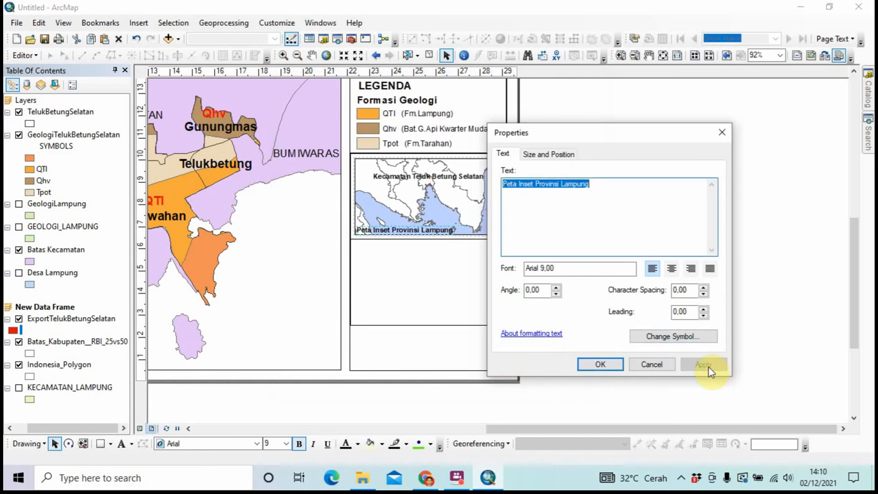
{"action": "left_click", "coordinate": [596, 364]}
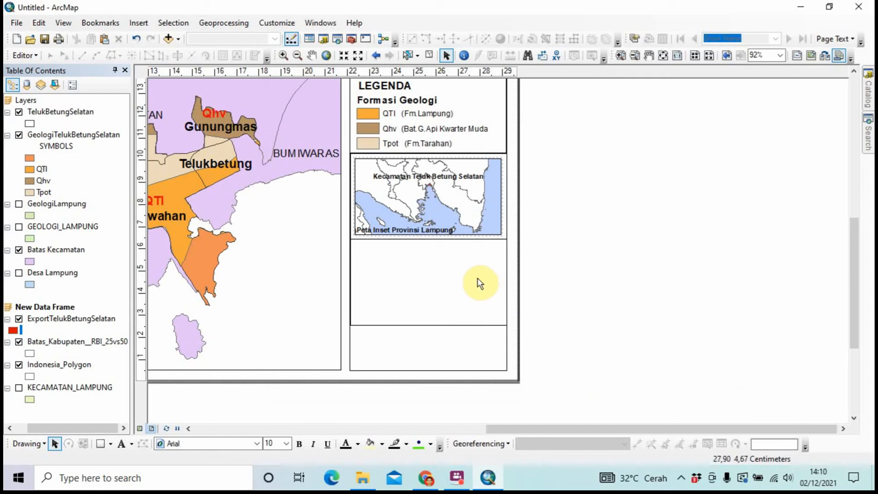
Duplicate the Peta Inset Provinsi Lampung caption into the empty panel below and open its properties
{"action": "left_click", "coordinate": [421, 233]}
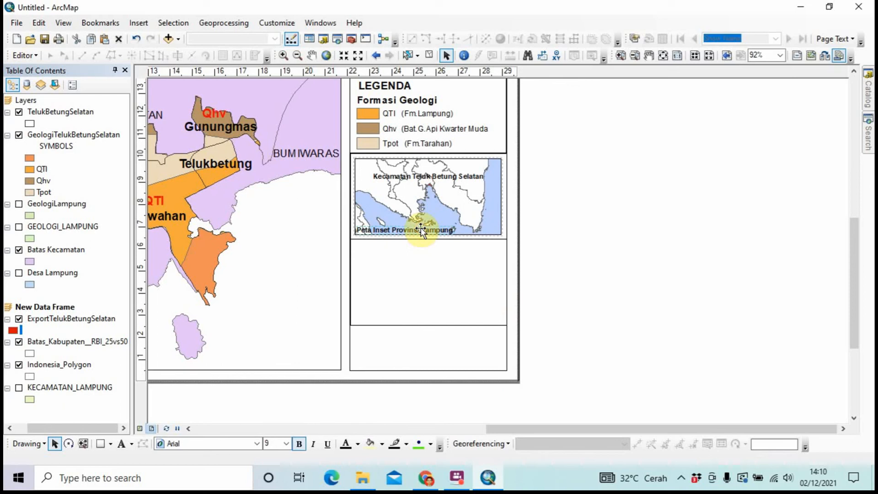
{"action": "key", "text": "ctrl+c"}
{"action": "key", "text": "ctrl+v"}
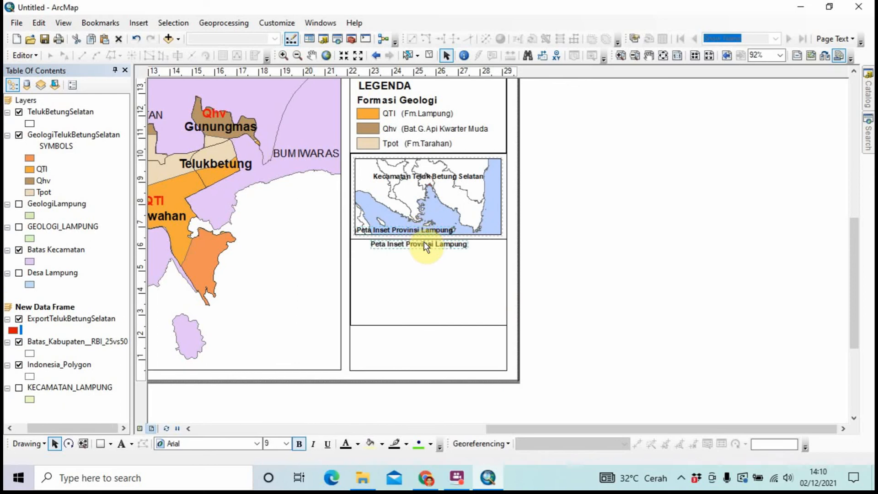
{"action": "left_click_drag", "start_coordinate": [424, 247], "coordinate": [410, 250]}
{"action": "right_click", "coordinate": [409, 247]}
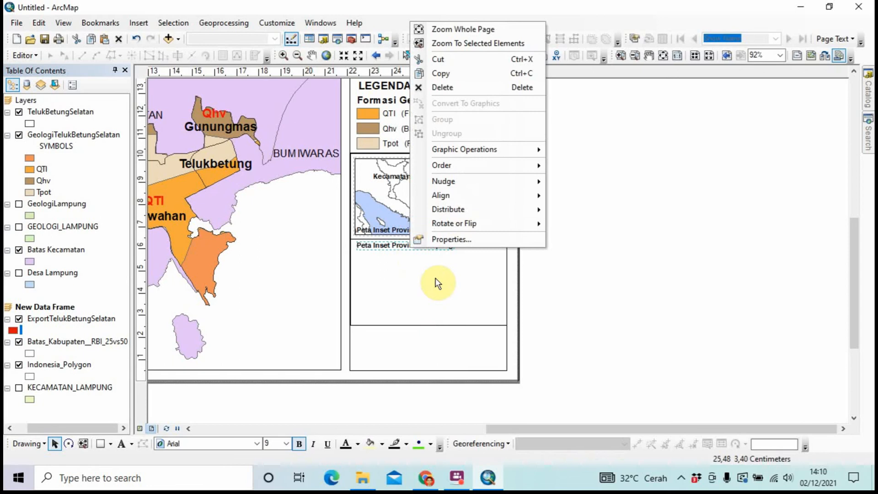
{"action": "left_click", "coordinate": [459, 236]}
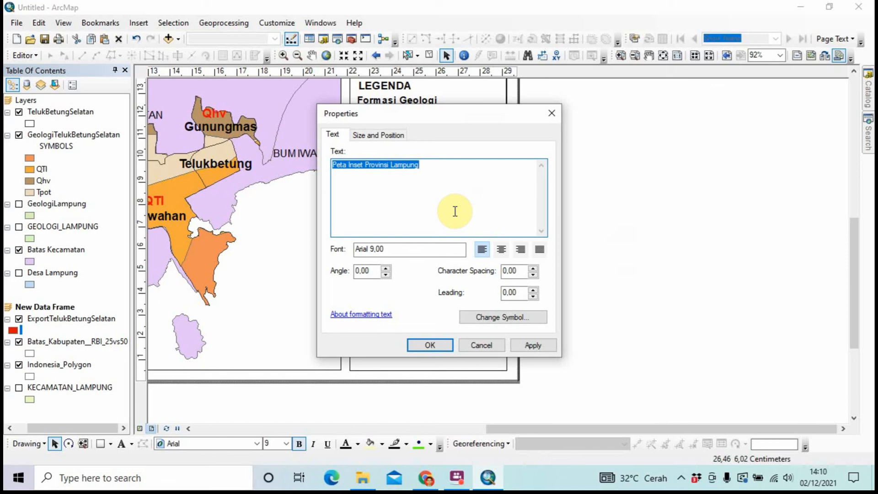
Replace the copied caption wording with the heading 'Sumber'
{"action": "key", "text": "BackSpace"}
{"action": "key", "text": "Caps_Lock"}
{"action": "type", "text": "S"}
{"action": "key", "text": "Caps_Lock"}
{"action": "type", "text": "umb"}
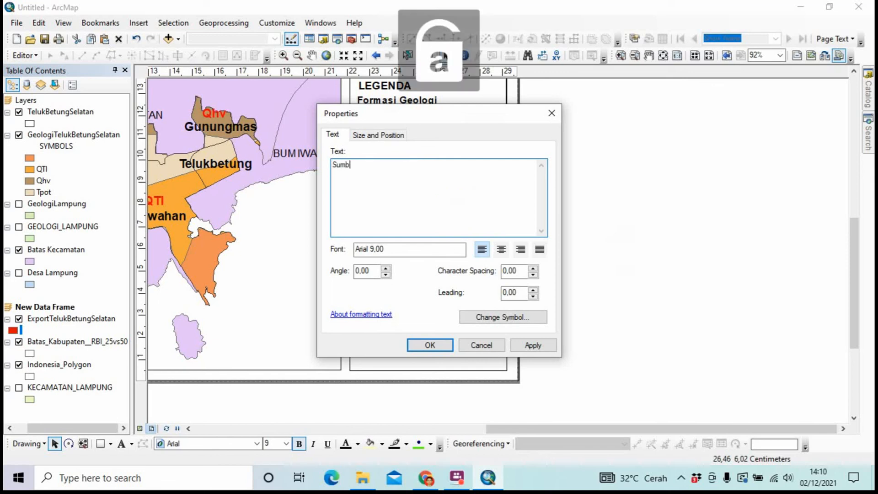
{"action": "type", "text": "er"}
Type the first source entry: Peta Batas Desa Provinsi Lampung, Skala 1:50.000
{"action": "key", "text": "Caps_Lock"}
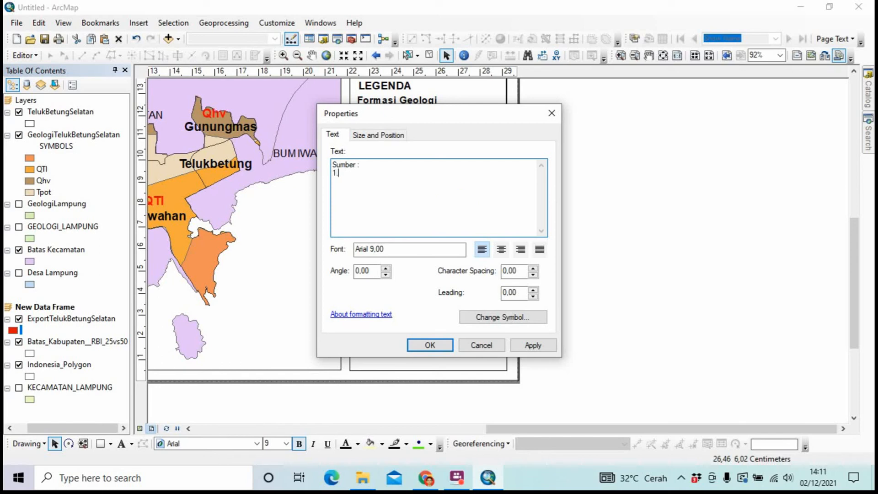
{"action": "key", "text": "Caps_Lock"}
{"action": "type", "text": "p"}
{"action": "key", "text": "Caps_Lock"}
{"action": "type", "text": "ETA"}
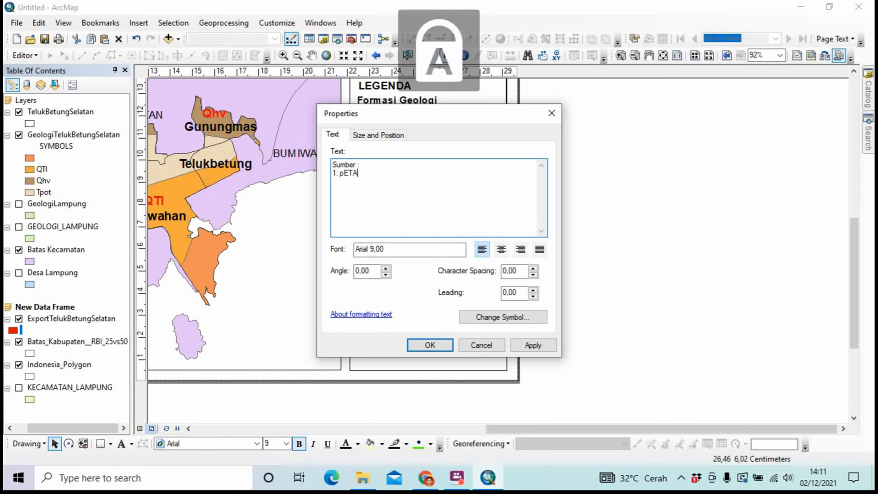
{"action": "key", "text": "BackSpace"}
{"action": "key", "text": "BackSpace"}
{"action": "key", "text": "BackSpace"}
{"action": "key", "text": "BackSpace"}
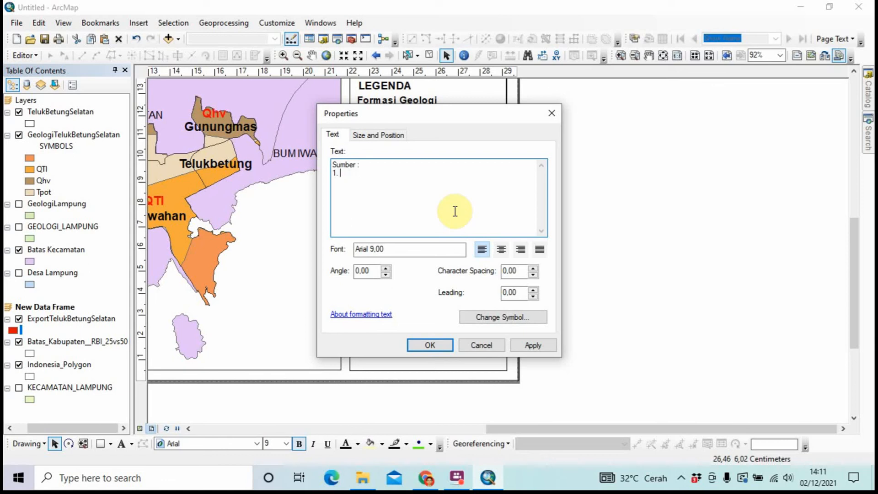
{"action": "type", "text": "P"}
{"action": "key", "text": "Caps_Lock"}
{"action": "type", "text": "eta"}
{"action": "key", "text": "Caps_Lock"}
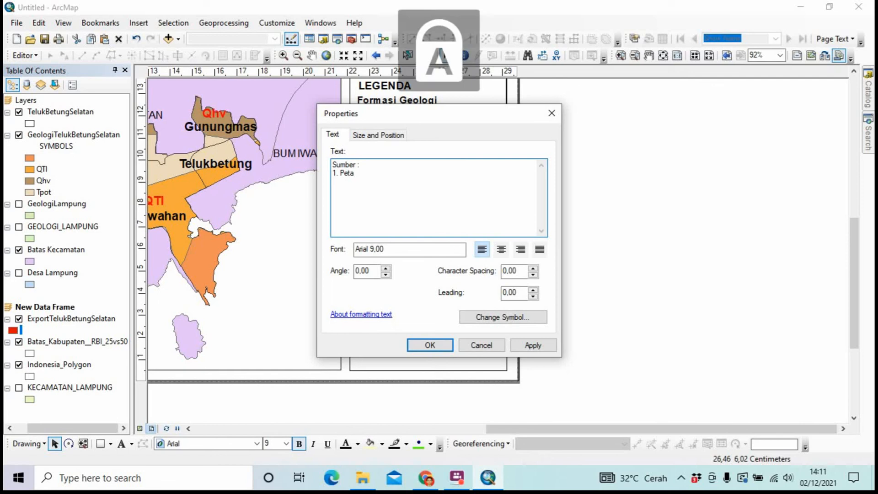
{"action": "type", "text": "B"}
{"action": "key", "text": "Caps_Lock"}
{"action": "type", "text": "atas"}
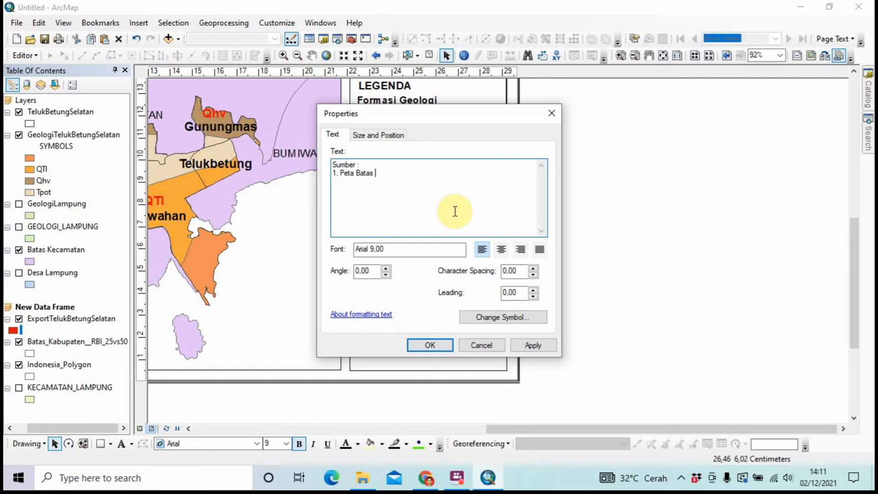
{"action": "key", "text": "Caps_Lock"}
{"action": "type", "text": "D"}
{"action": "key", "text": "Caps_Lock"}
{"action": "type", "text": "easa"}
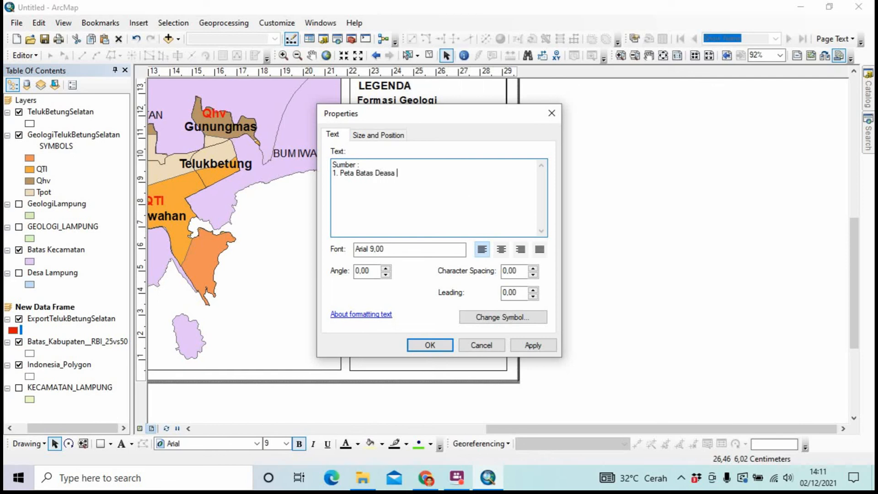
{"action": "key", "text": "Caps_Lock"}
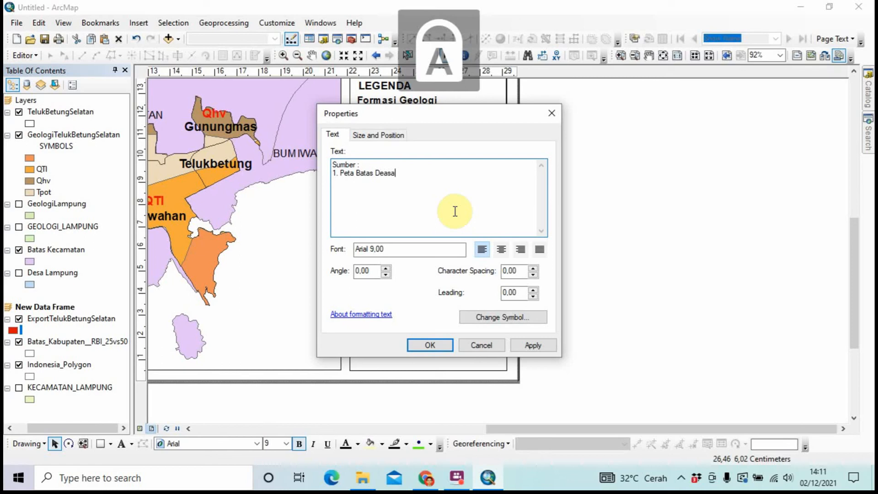
{"action": "key", "text": "BackSpace"}
{"action": "key", "text": "BackSpace"}
{"action": "key", "text": "BackSpace"}
{"action": "key", "text": "Caps_Lock"}
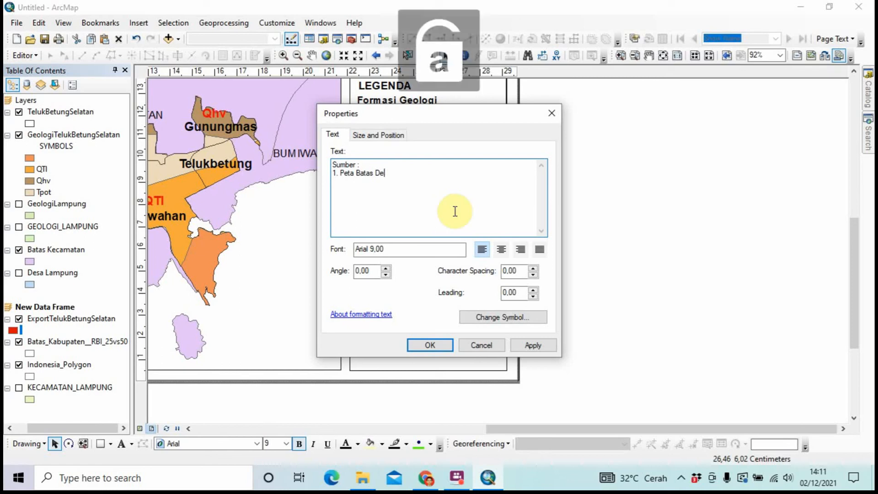
{"action": "type", "text": "s"}
{"action": "key", "text": "Caps_Lock"}
{"action": "type", "text": "A"}
{"action": "key", "text": "Caps_Lock"}
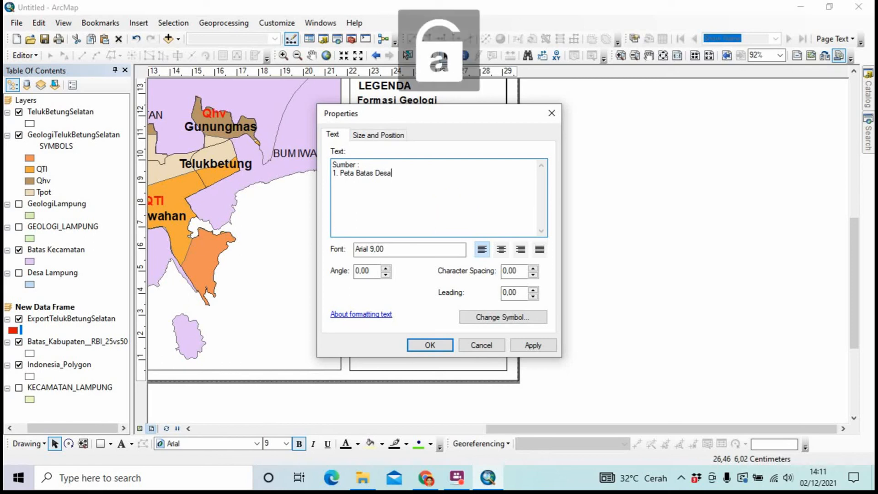
{"action": "key", "text": "Caps_Lock"}
{"action": "type", "text": "P"}
{"action": "key", "text": "Caps_Lock"}
{"action": "type", "text": "r"}
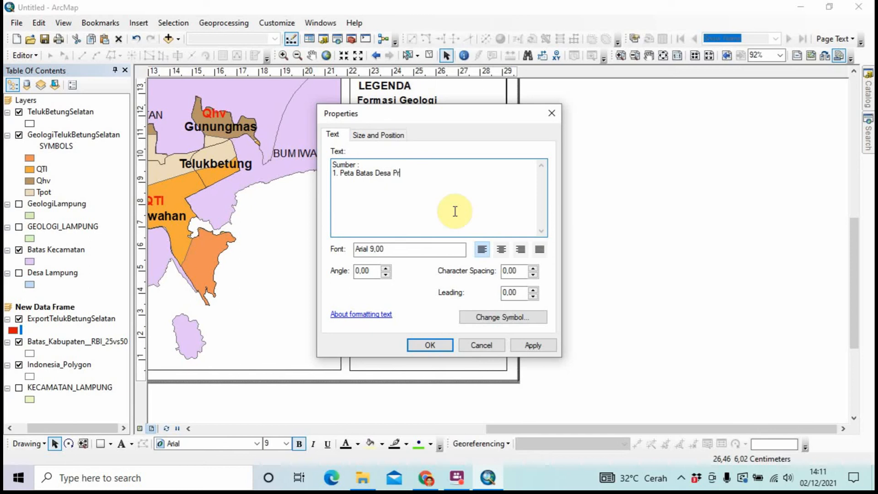
{"action": "type", "text": "ovinsi"}
{"action": "key", "text": "Caps_Lock"}
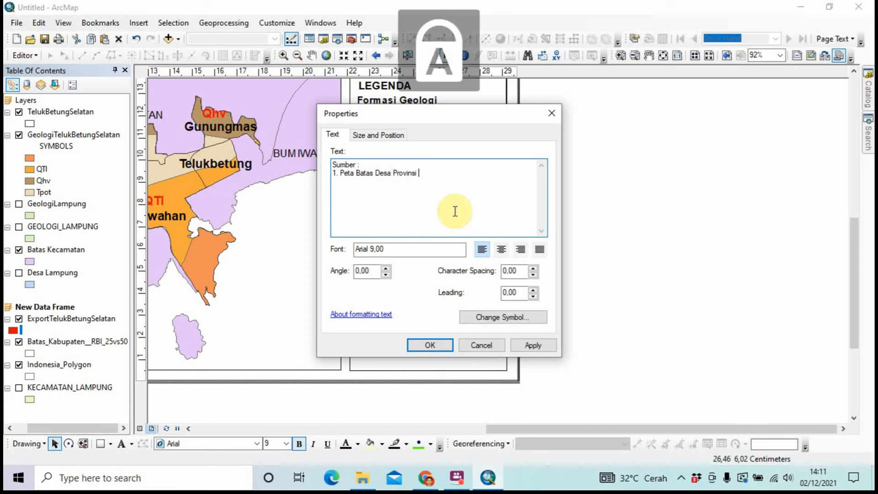
{"action": "type", "text": "L"}
{"action": "key", "text": "Caps_Lock"}
{"action": "type", "text": "ampung"}
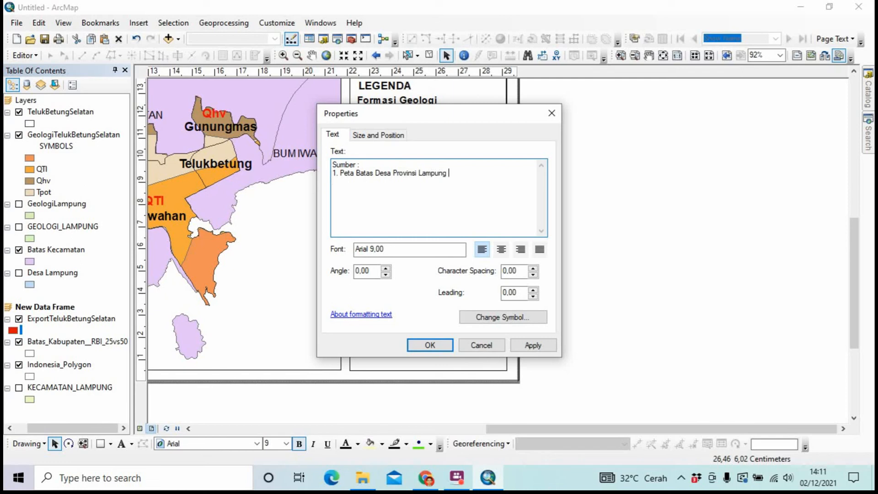
{"action": "type", "text": " 1"}
{"action": "key", "text": "Caps_Lock"}
{"action": "type", "text": "S"}
{"action": "key", "text": "Caps_Lock"}
{"action": "type", "text": "kal"}
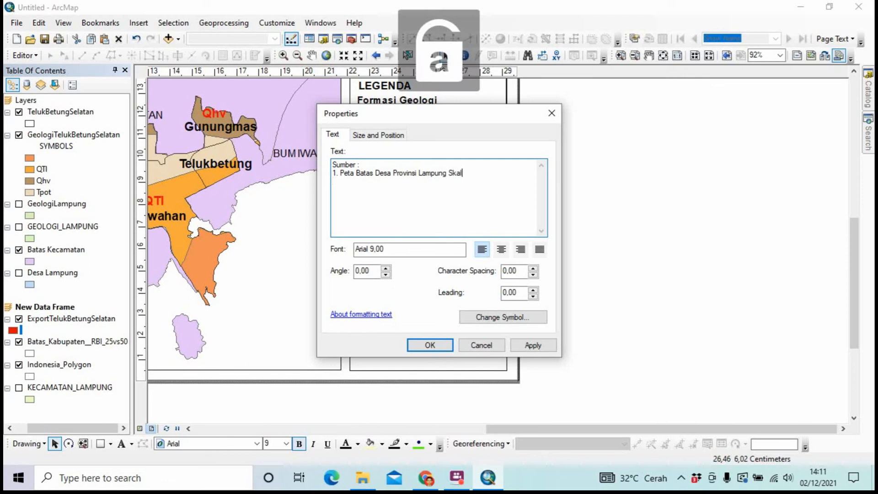
{"action": "type", "text": "a 1:"}
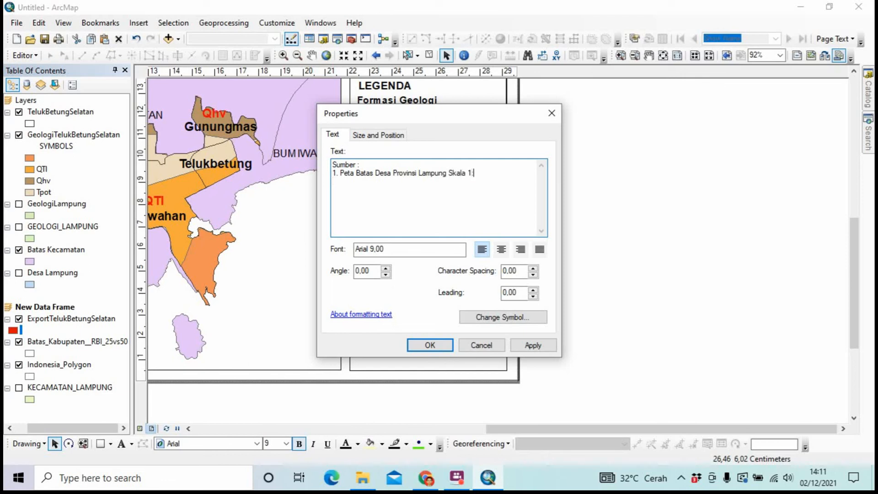
{"action": "type", "text": "1"}
{"action": "type", "text": "50"}
{"action": "type", "text": ".000"}
{"action": "type", "text": "2."}
Add entry 2: Peta Batas Kecamatan Provinsi Lampung, Skala 1:50.000
{"action": "key", "text": "Caps_Lock"}
{"action": "type", "text": "P"}
{"action": "key", "text": "Caps_Lock"}
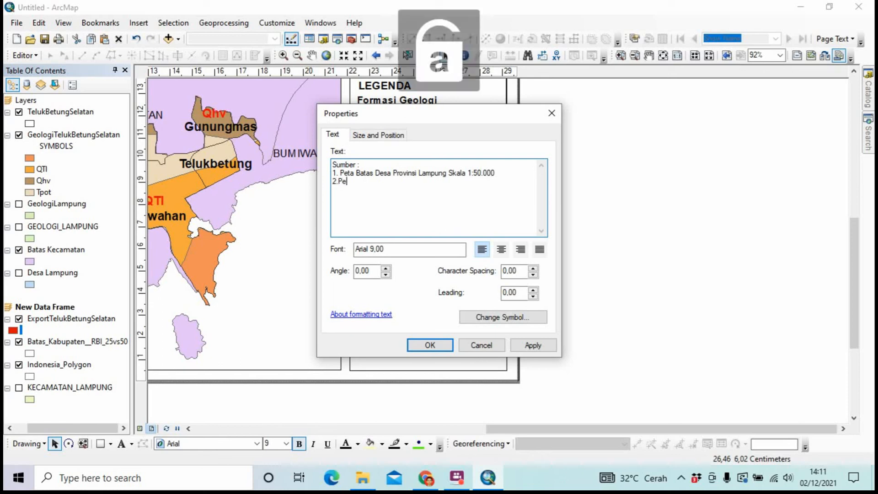
{"action": "type", "text": "Pe"}
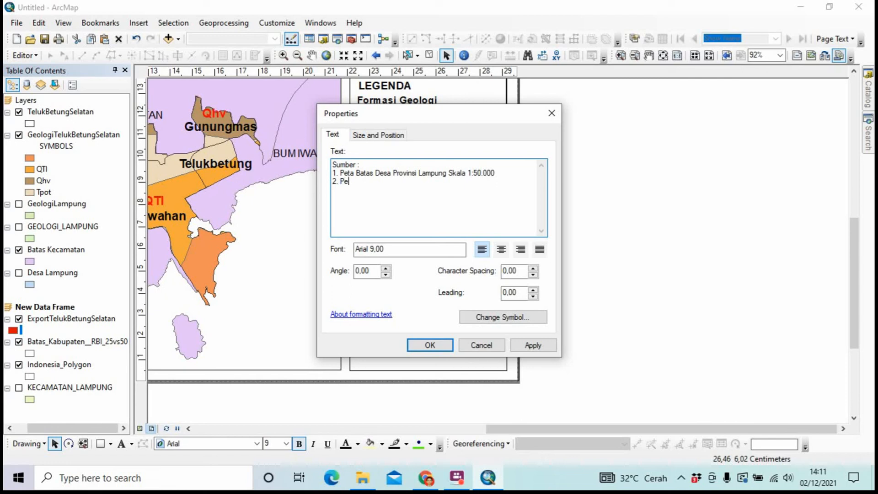
{"action": "type", "text": "ta"}
{"action": "key", "text": "Caps_Lock"}
{"action": "type", "text": "B"}
{"action": "key", "text": "Caps_Lock"}
{"action": "type", "text": "atas"}
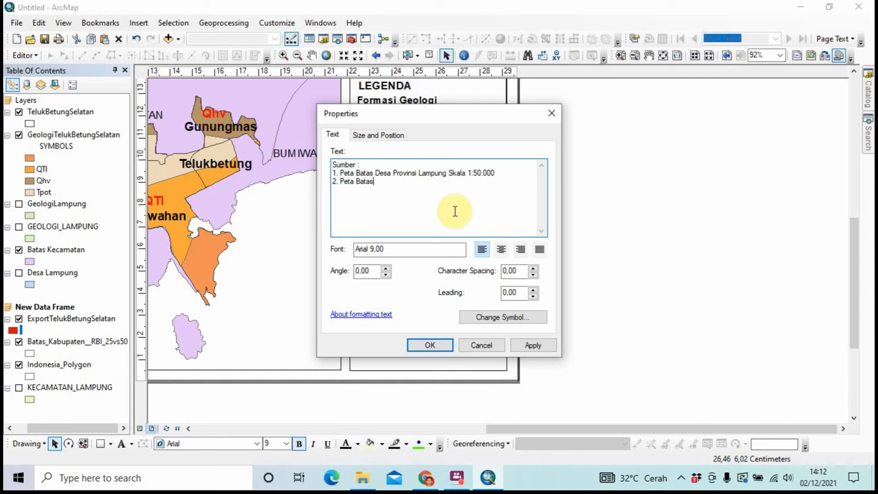
{"action": "key", "text": "Caps_Lock"}
{"action": "type", "text": "K"}
{"action": "key", "text": "Caps_Lock"}
{"action": "type", "text": "e"}
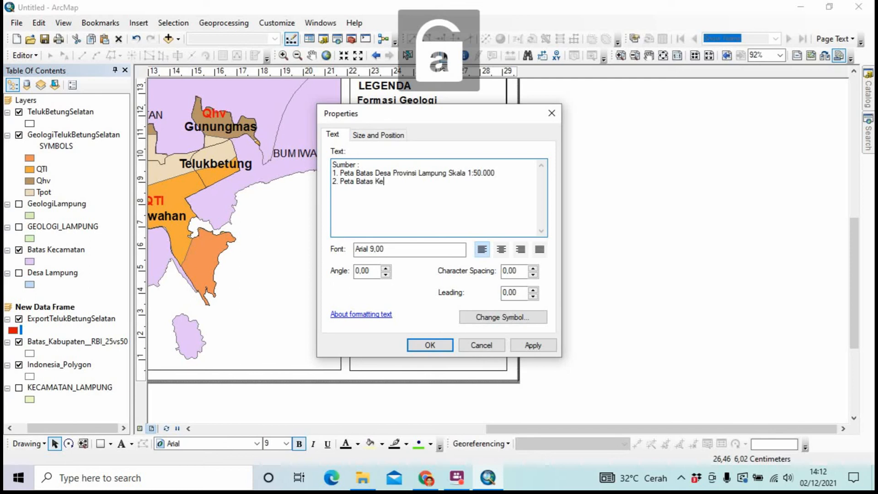
{"action": "type", "text": "camatan"}
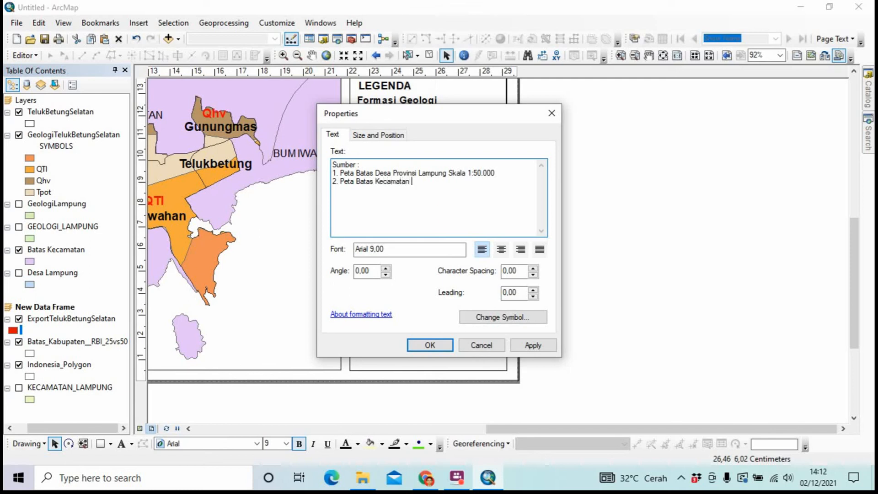
{"action": "key", "text": "Caps_Lock"}
{"action": "type", "text": "P"}
{"action": "key", "text": "Caps_Lock"}
{"action": "type", "text": "rovinsi"}
{"action": "key", "text": "Caps_Lock"}
{"action": "type", "text": "L"}
{"action": "key", "text": "Caps_Lock"}
{"action": "type", "text": "ampung"}
{"action": "key", "text": "Caps_Lock"}
{"action": "type", "text": "S"}
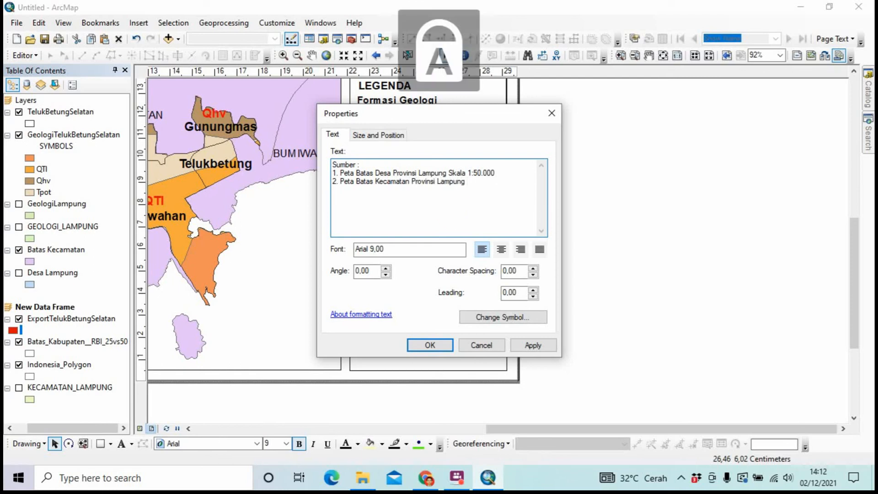
{"action": "key", "text": "Caps_Lock"}
{"action": "type", "text": "kala 1"}
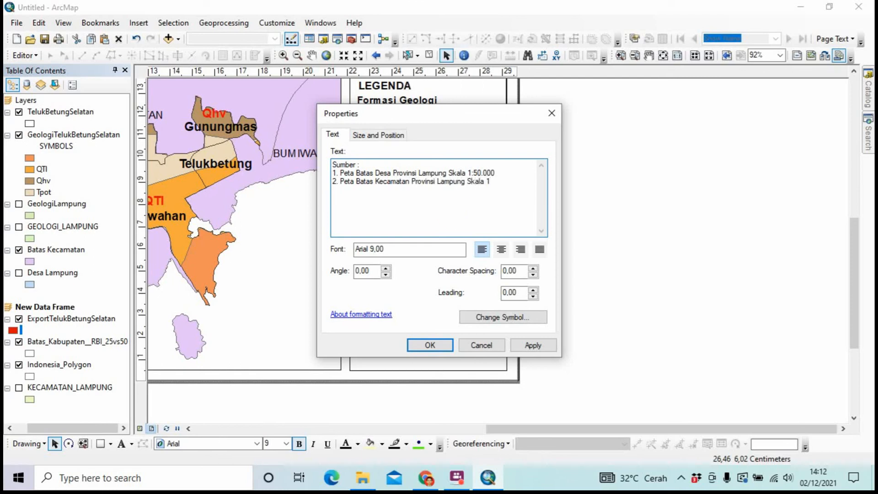
{"action": "type", "text": "000 "}
{"action": "type", "text": "3."}
Add entry 3: Peta Batas Kabupaten Provinsi Lampung, Skala 1:50.000
{"action": "key", "text": "Caps_Lock"}
{"action": "type", "text": "P"}
{"action": "key", "text": "Caps_Lock"}
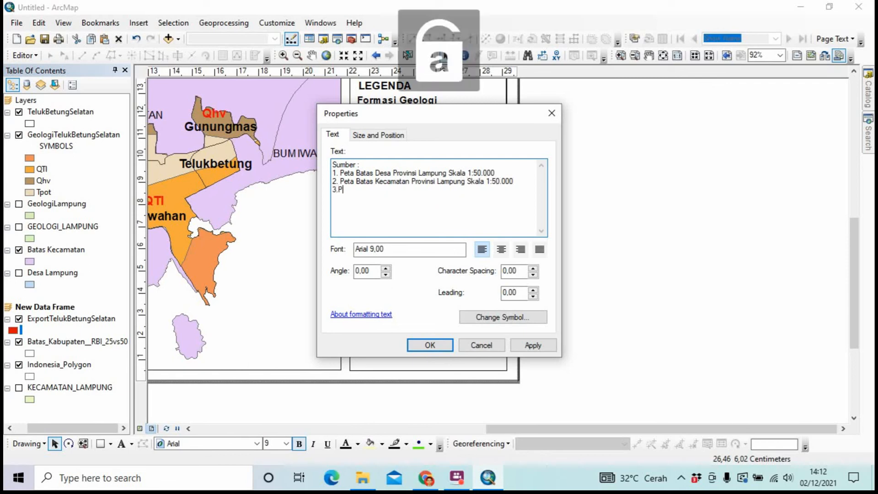
{"action": "type", "text": "eta"}
{"action": "key", "text": "Caps_Lock"}
{"action": "type", "text": "B"}
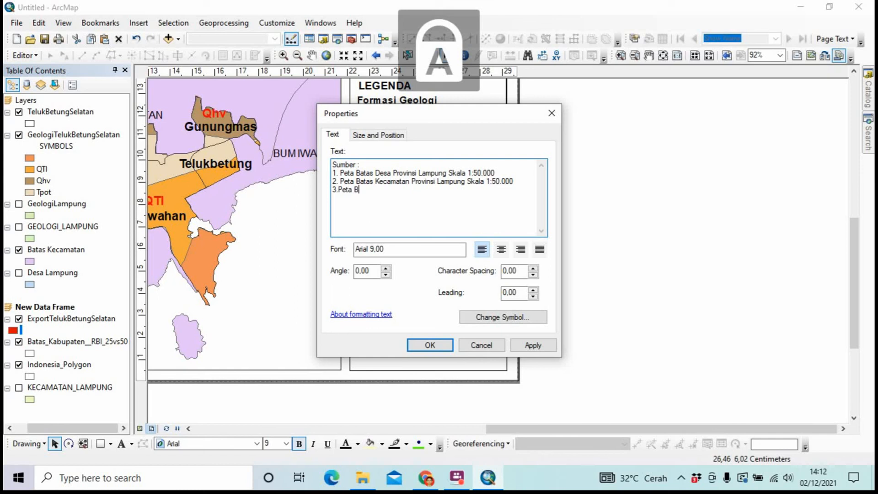
{"action": "key", "text": "Caps_Lock"}
{"action": "type", "text": "atas"}
{"action": "key", "text": "Caps_Lock"}
{"action": "type", "text": "K"}
{"action": "key", "text": "Caps_Lock"}
{"action": "type", "text": "abupat"}
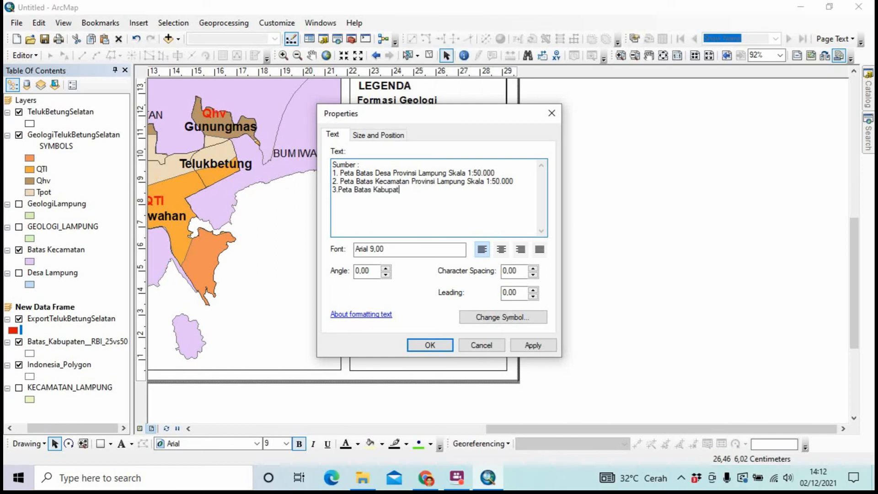
{"action": "type", "text": "en"}
{"action": "key", "text": "Caps_Lock"}
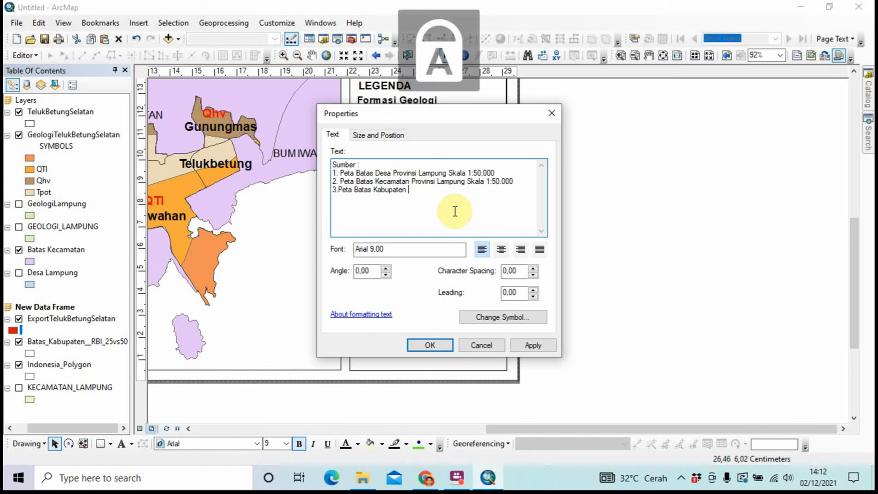
{"action": "type", "text": "P"}
{"action": "key", "text": "Caps_Lock"}
{"action": "type", "text": "rovi"}
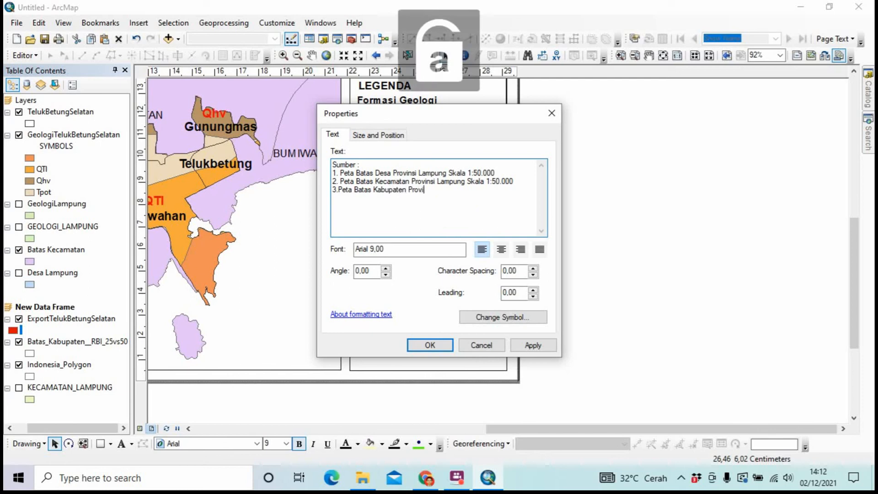
{"action": "type", "text": "nsi"}
{"action": "key", "text": "Caps_Lock"}
{"action": "key", "text": "Caps_Lock"}
{"action": "type", "text": "Lampung"}
{"action": "key", "text": "Caps_Lock"}
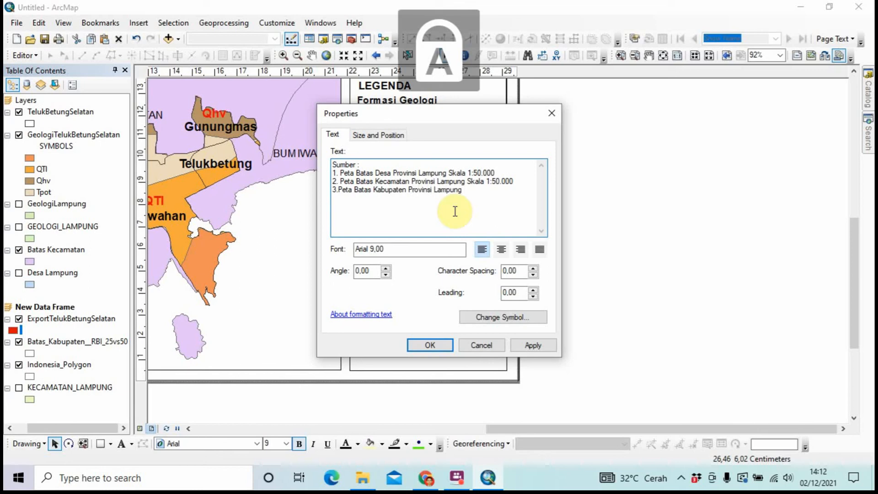
{"action": "type", "text": "S"}
{"action": "key", "text": "Caps_Lock"}
{"action": "type", "text": "kala 1"}
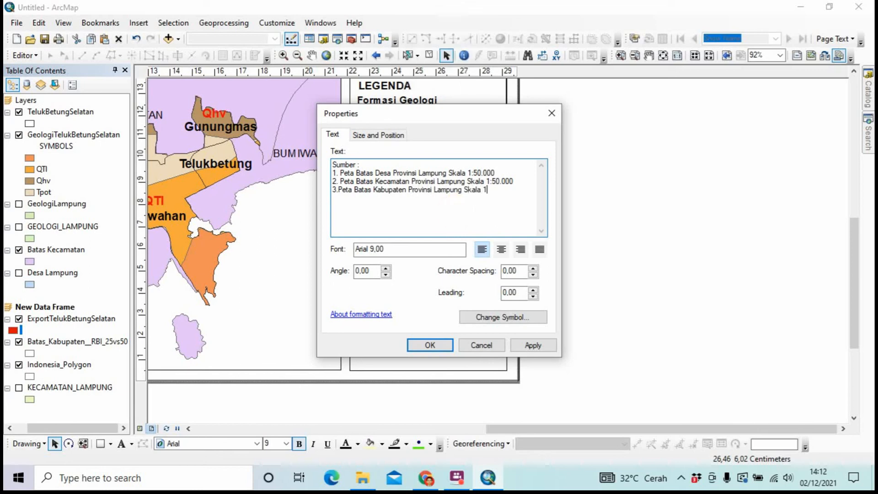
{"action": "type", "text": ":50.000"}
Add entry 4: Peta Geologi Provinsi Lampung, Skala 1:50.000, fixing spacing after the number
{"action": "key", "text": "Caps_Lock"}
{"action": "type", "text": "P"}
{"action": "key", "text": "Caps_Lock"}
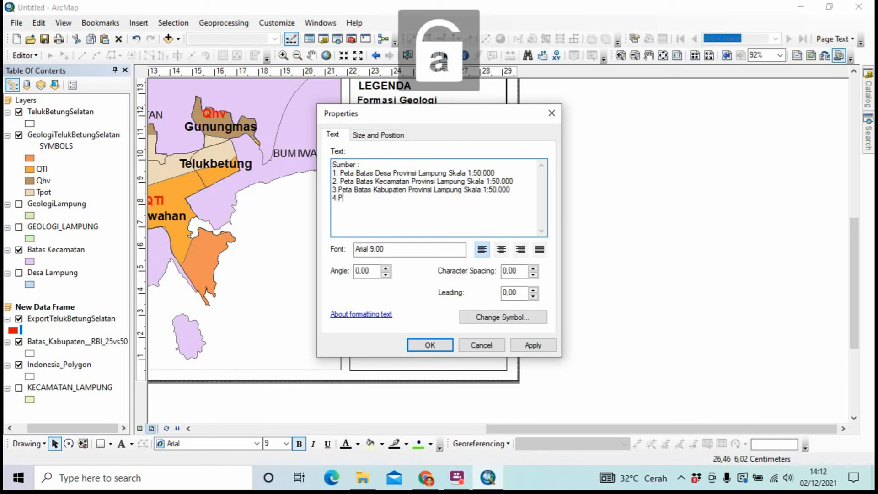
{"action": "type", "text": "eta"}
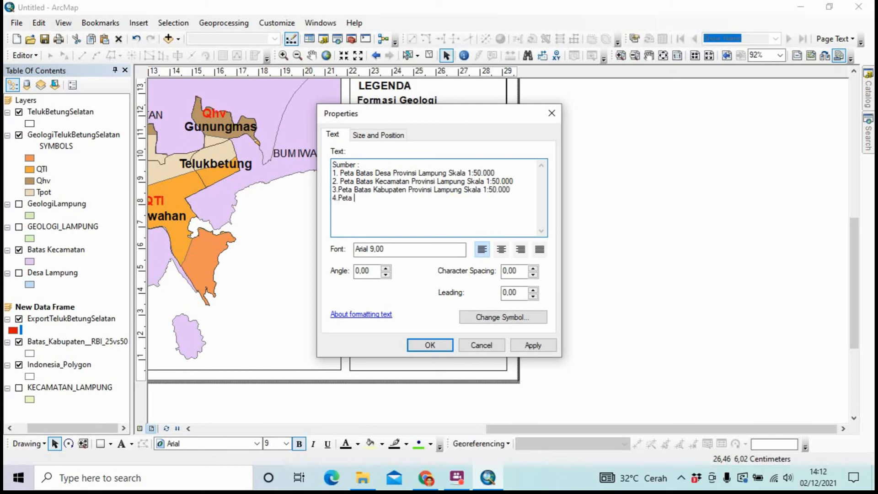
{"action": "left_click", "coordinate": [339, 198]}
{"action": "key", "text": "Up"}
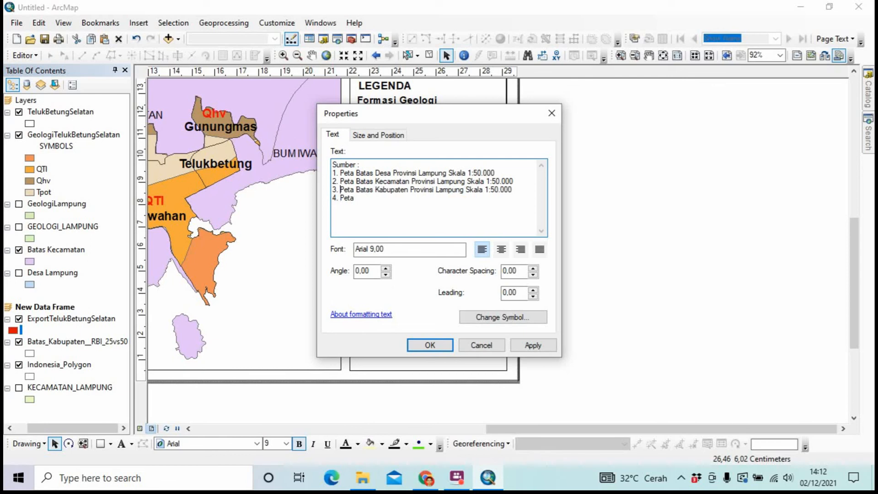
{"action": "key", "text": "Down"}
{"action": "type", "text": "Geolog"}
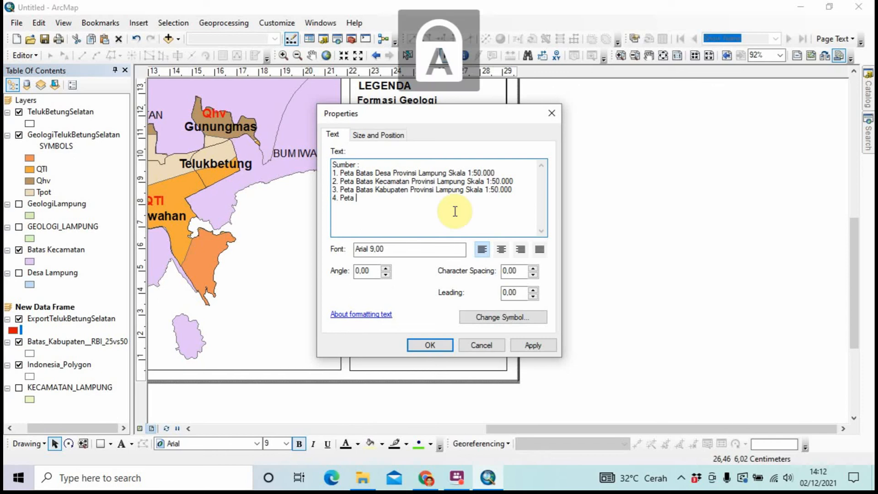
{"action": "type", "text": "i"}
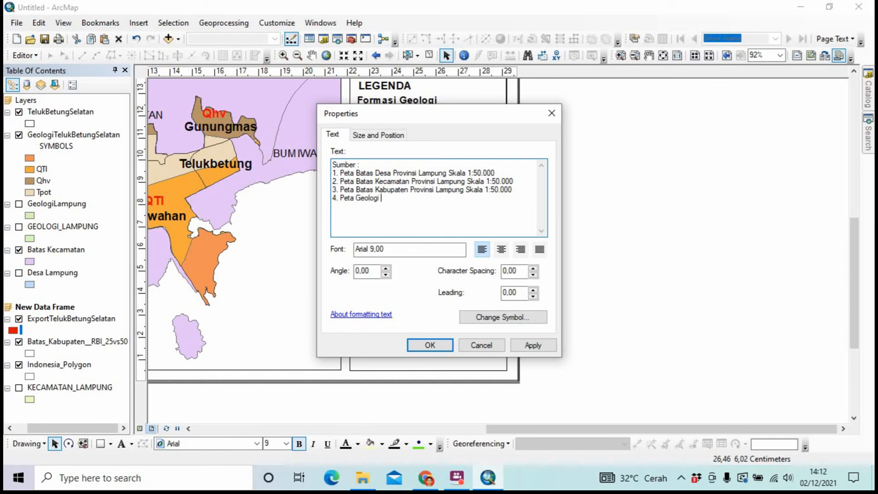
{"action": "key", "text": "Caps_Lock"}
{"action": "key", "text": "Caps_Lock"}
{"action": "key", "text": "Caps_Lock"}
{"action": "type", "text": "P"}
{"action": "key", "text": "Caps_Lock"}
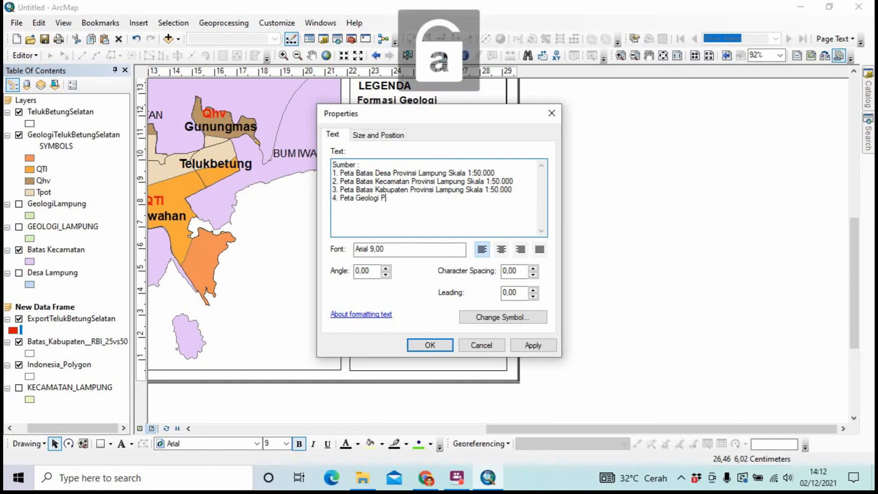
{"action": "type", "text": "rovinsi"}
{"action": "key", "text": "Caps_Lock"}
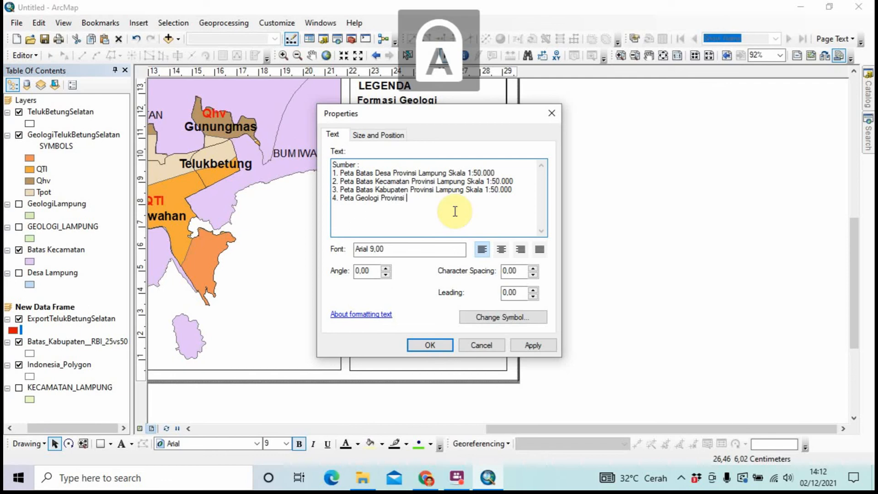
{"action": "type", "text": "L"}
{"action": "key", "text": "Caps_Lock"}
{"action": "type", "text": "ampun"}
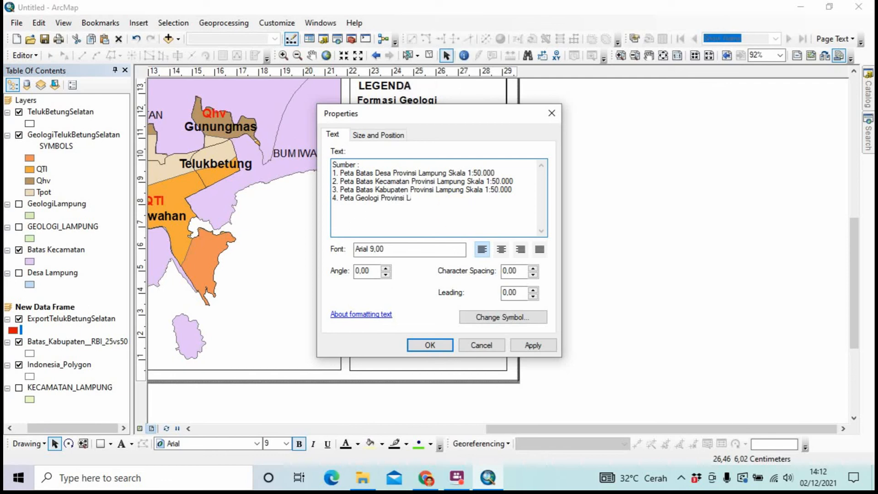
{"action": "type", "text": "g"}
{"action": "key", "text": "Caps_Lock"}
{"action": "type", "text": "S"}
{"action": "key", "text": "Caps_Lock"}
{"action": "type", "text": "kala 1:50.000"}
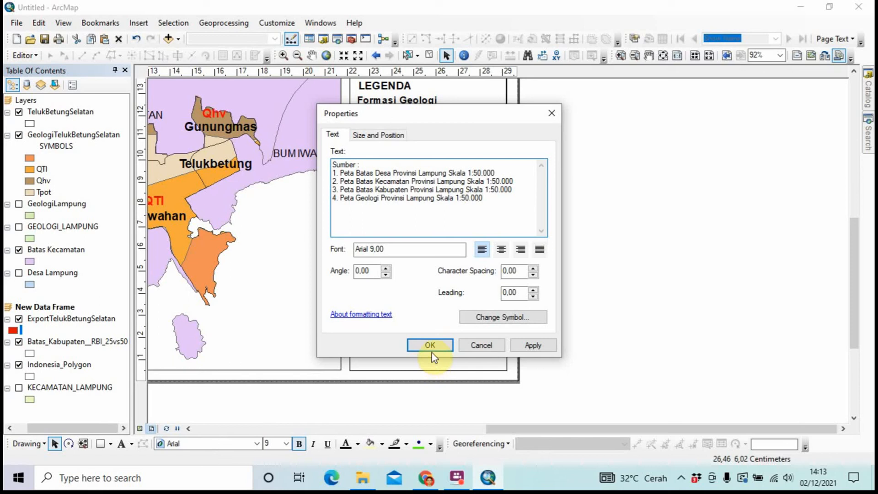
Insert line breaks before Skala in all four entries so each 'Skala 1:50.000' gets its own line
{"action": "left_click", "coordinate": [486, 190]}
{"action": "key", "text": "Return"}
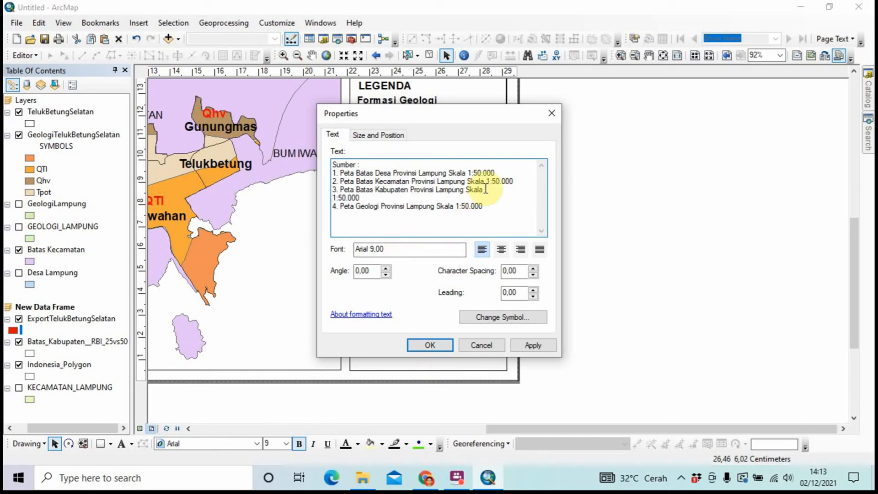
{"action": "key", "text": "BackSpace"}
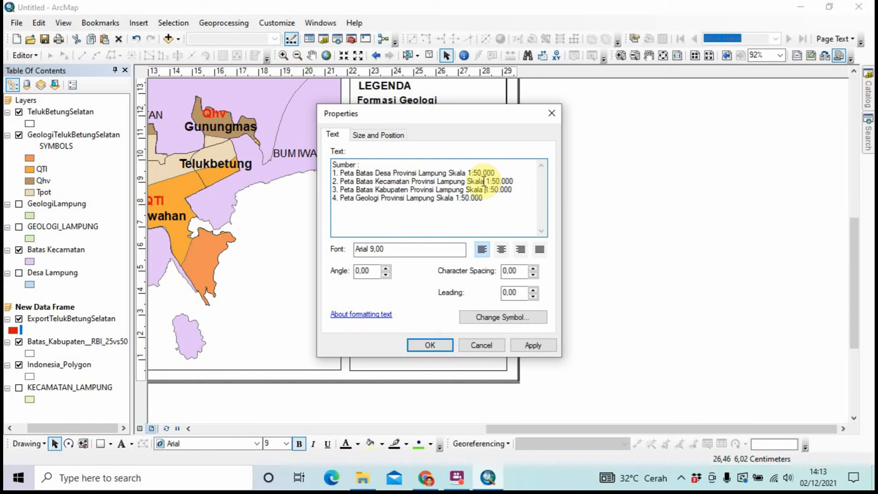
{"action": "left_click", "coordinate": [467, 189]}
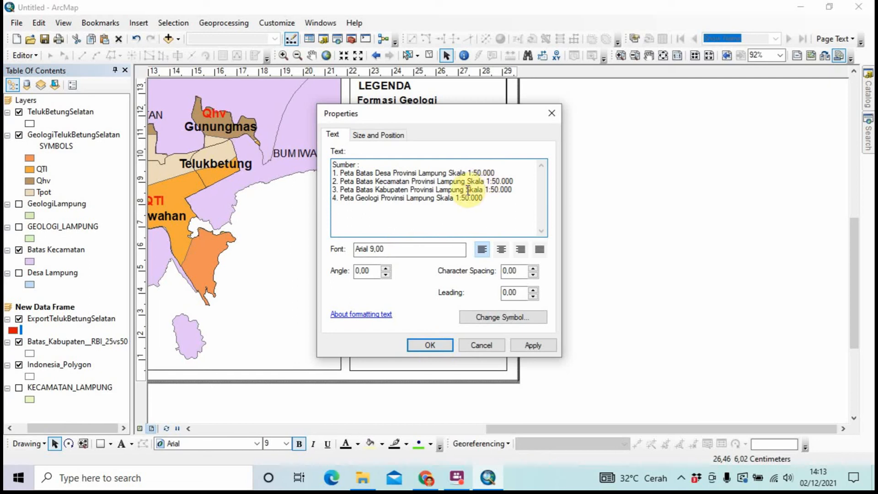
{"action": "key", "text": "Return"}
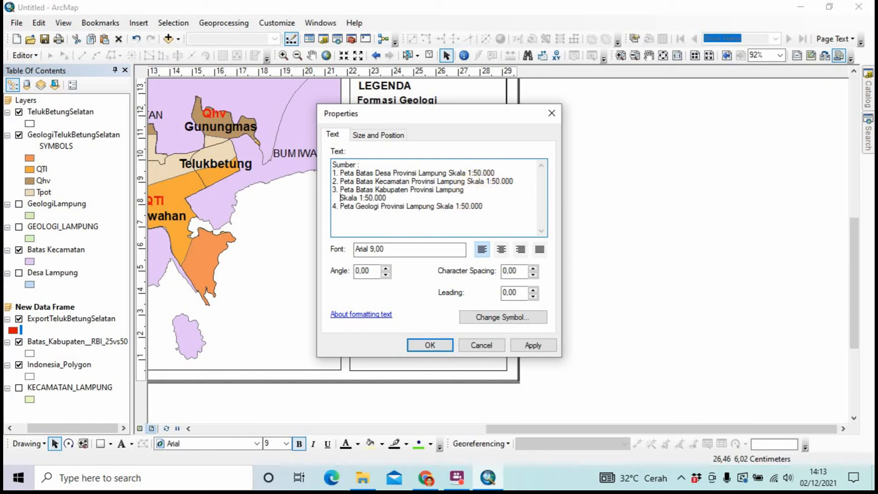
{"action": "left_click", "coordinate": [449, 174]}
{"action": "key", "text": "Return"}
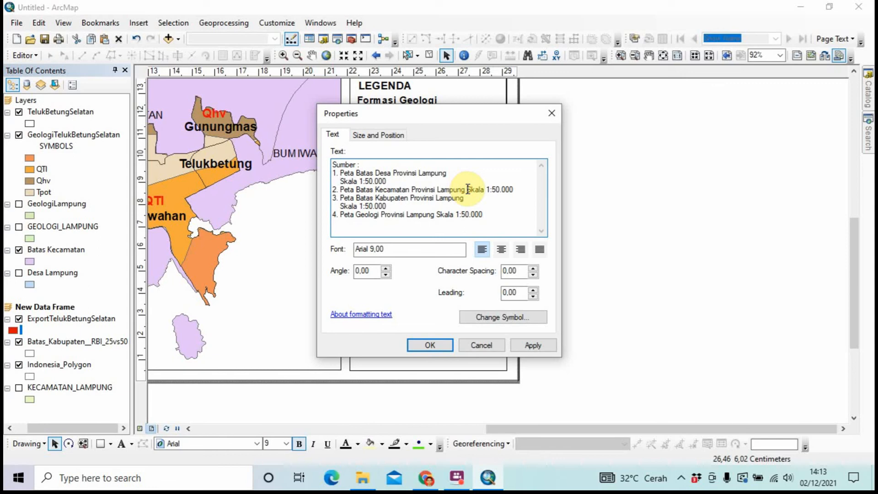
{"action": "key", "text": "Return"}
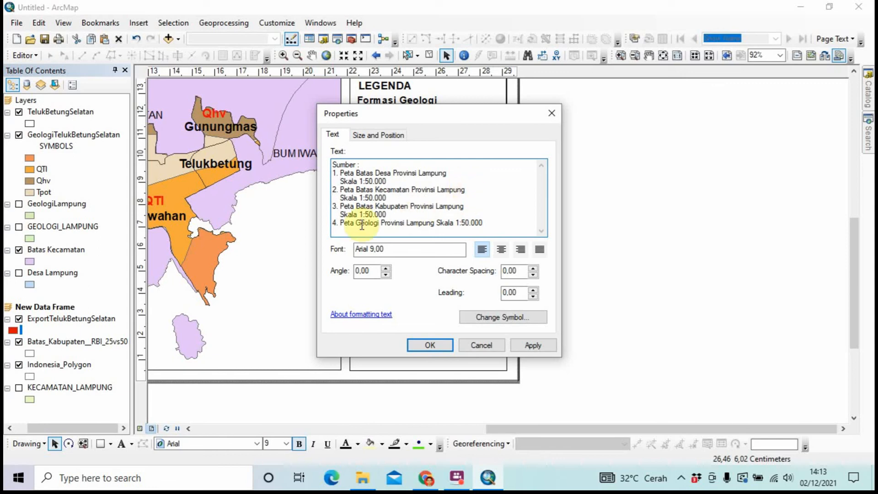
{"action": "left_click", "coordinate": [437, 223]}
{"action": "key", "text": "Return"}
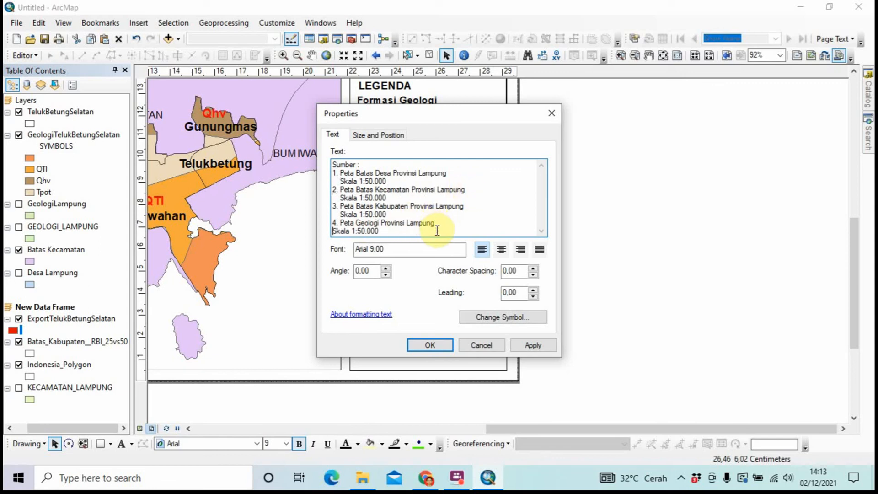
{"action": "left_click", "coordinate": [430, 345]}
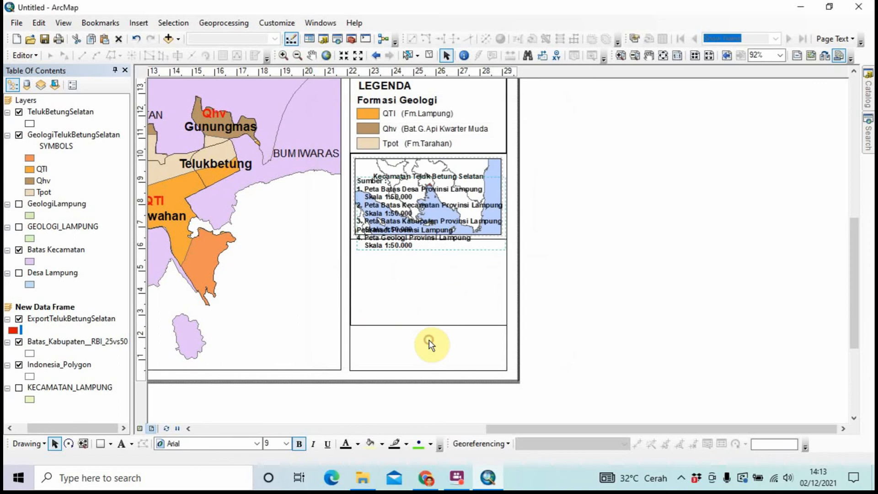
{"action": "left_click_drag", "start_coordinate": [430, 235], "coordinate": [427, 302]}
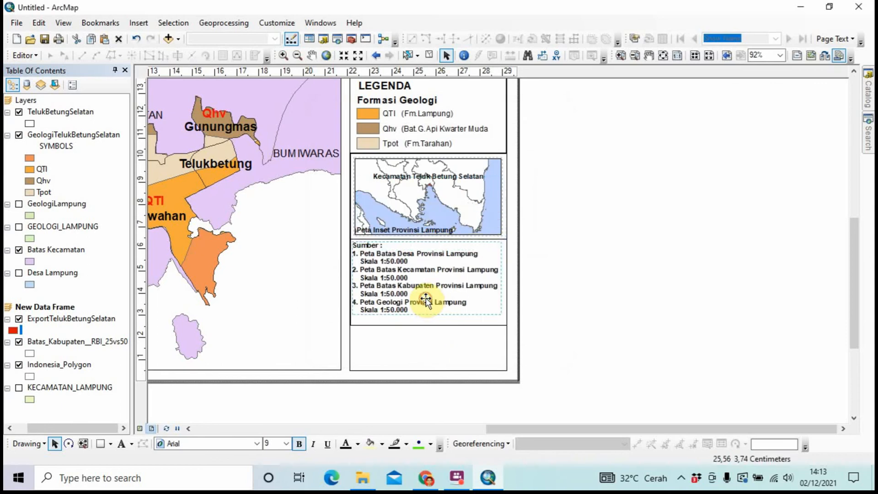
{"action": "left_click", "coordinate": [540, 288]}
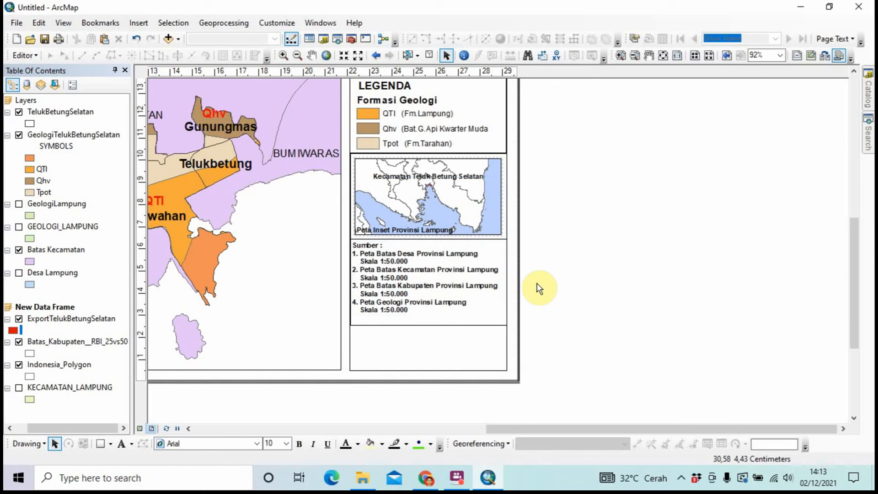
{"action": "right_click", "coordinate": [480, 270]}
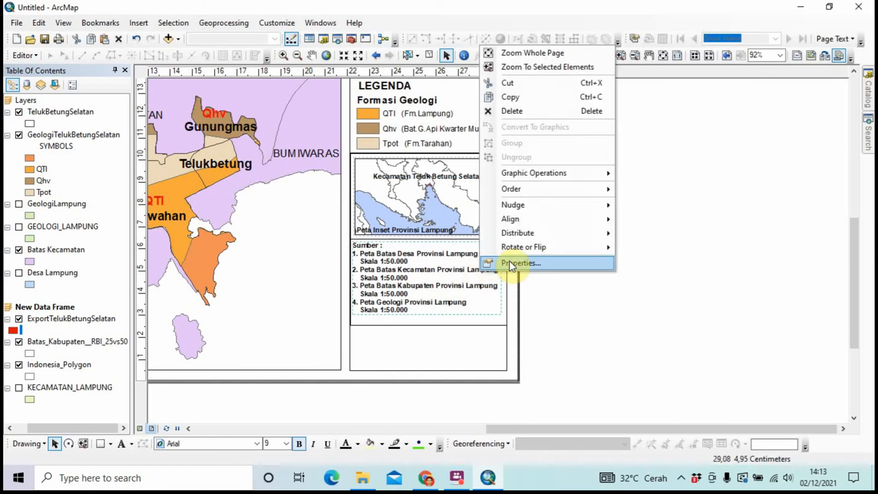
{"action": "left_click", "coordinate": [511, 264]}
{"action": "left_click", "coordinate": [503, 316]}
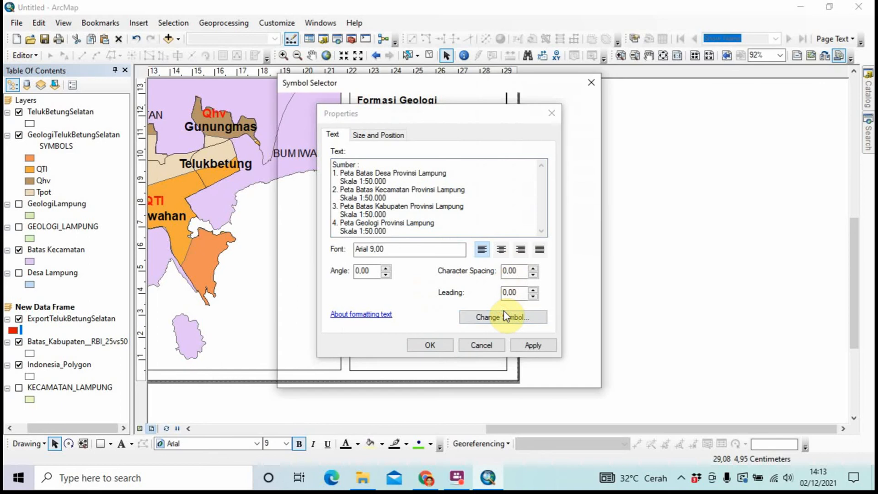
{"action": "left_click", "coordinate": [514, 372]}
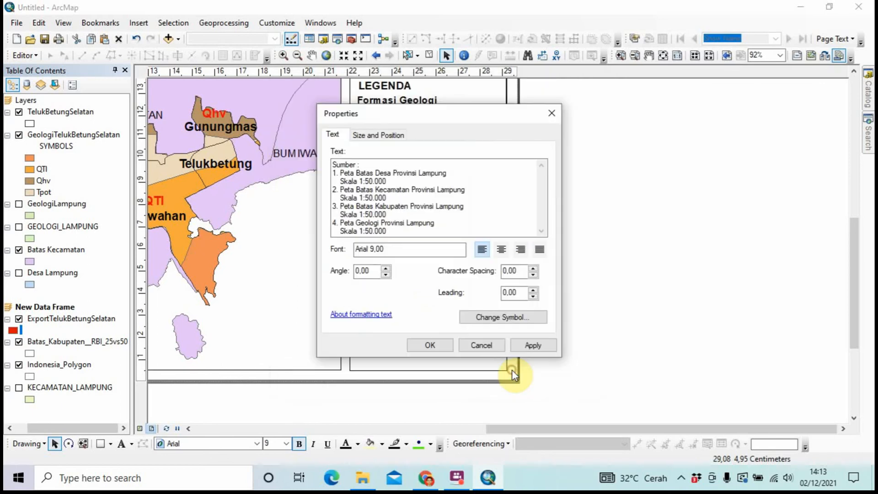
{"action": "left_click", "coordinate": [451, 344]}
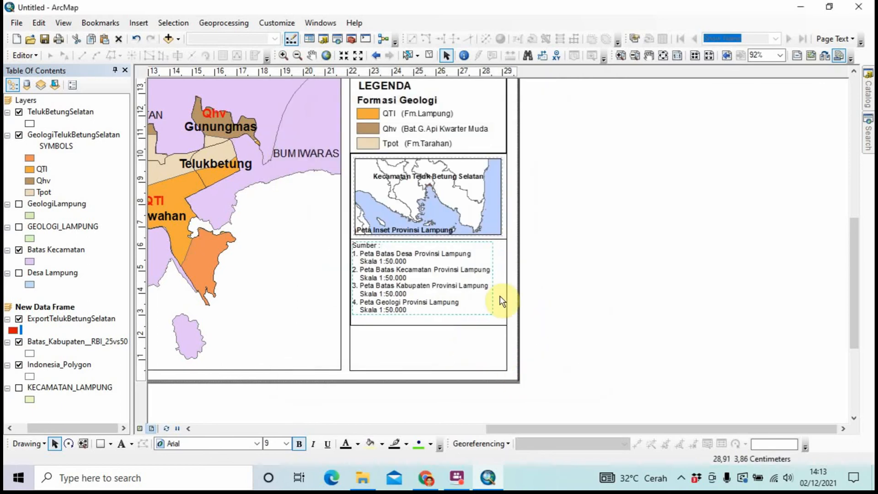
Reposition the Sumber text and raise the bottom edge of its frame to fit the list
{"action": "left_click_drag", "start_coordinate": [468, 285], "coordinate": [447, 271]}
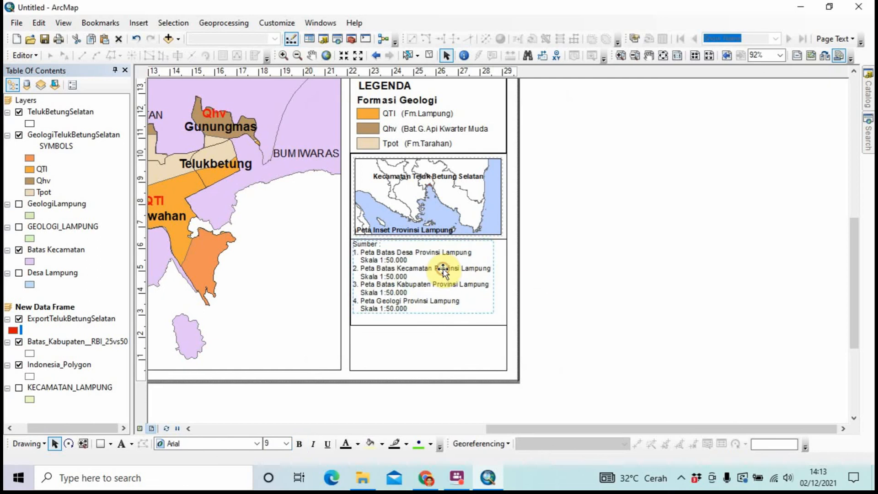
{"action": "left_click", "coordinate": [546, 265]}
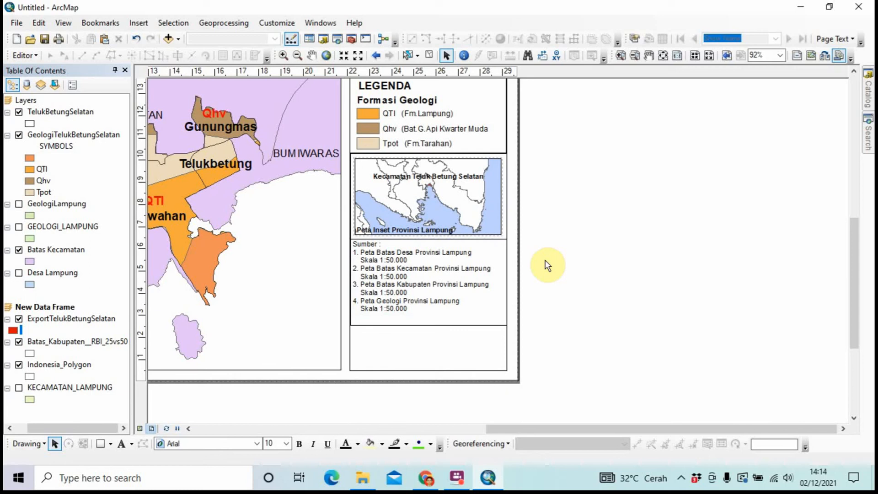
{"action": "left_click", "coordinate": [417, 322]}
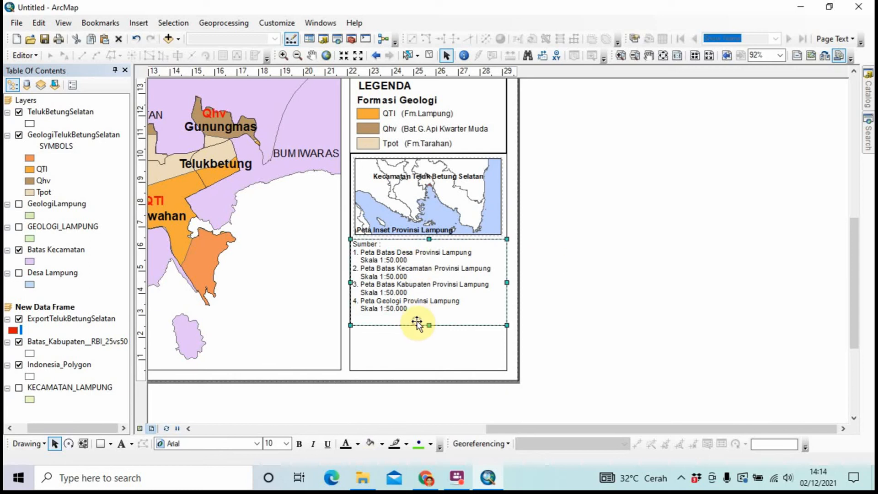
{"action": "left_click_drag", "start_coordinate": [428, 325], "coordinate": [430, 314]}
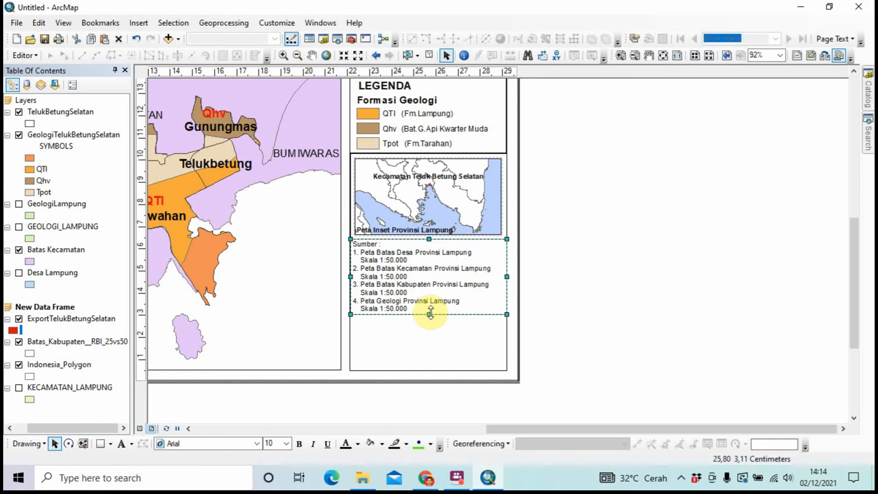
{"action": "left_click", "coordinate": [680, 332]}
Copy the Sumber text into the bottom panel and clear the copy's text in its properties
{"action": "left_click", "coordinate": [467, 297]}
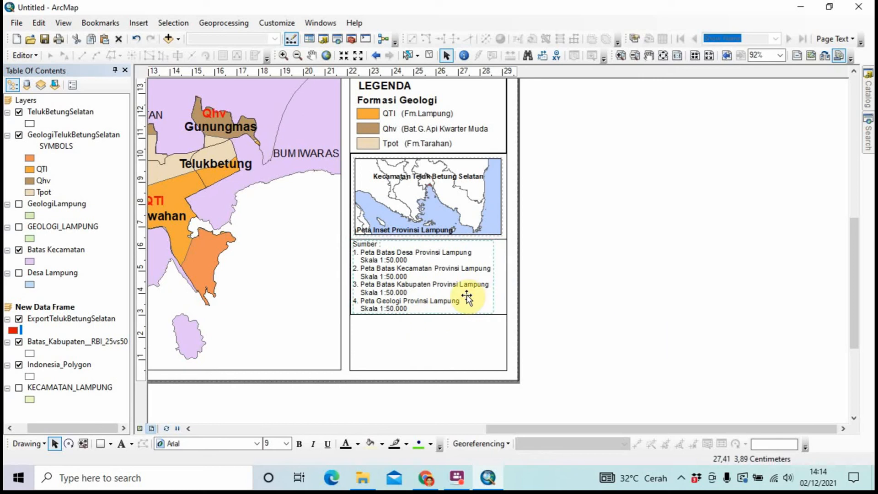
{"action": "left_click_drag", "start_coordinate": [465, 292], "coordinate": [458, 349]}
{"action": "right_click", "coordinate": [458, 348]}
{"action": "left_click", "coordinate": [471, 339]}
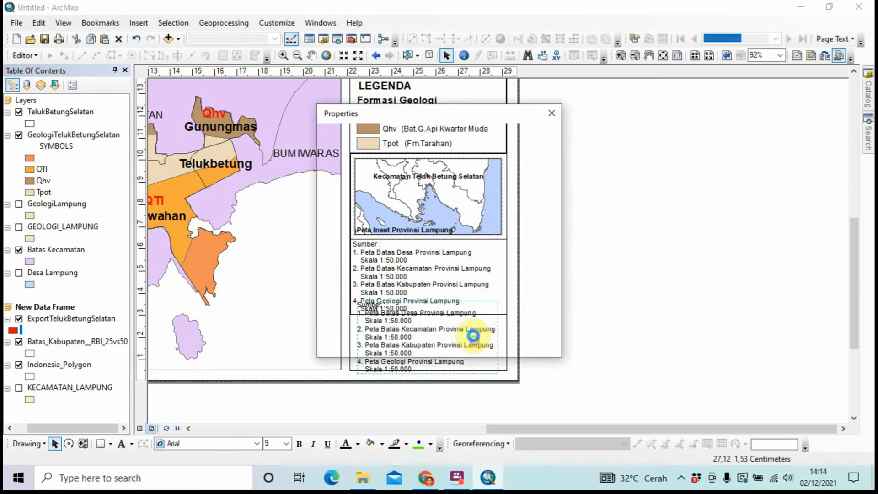
{"action": "key", "text": "BackSpace"}
{"action": "key", "text": "Caps_Lock"}
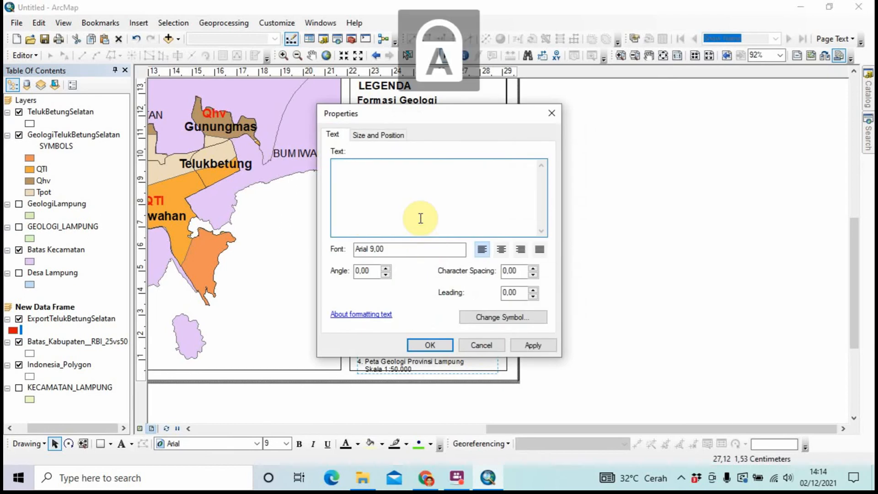
Type 'Dibuat Oleh:' with the author's name and student number on the next line
{"action": "key", "text": "Caps_Lock"}
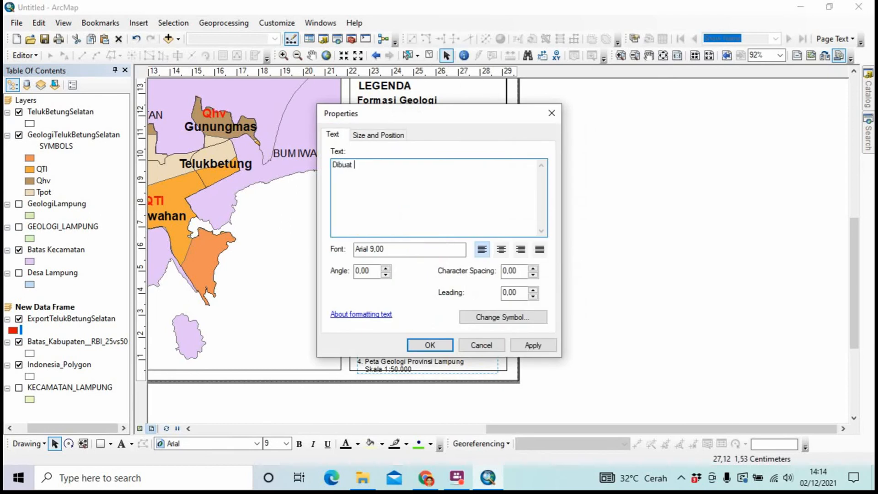
{"action": "key", "text": "Caps_Lock"}
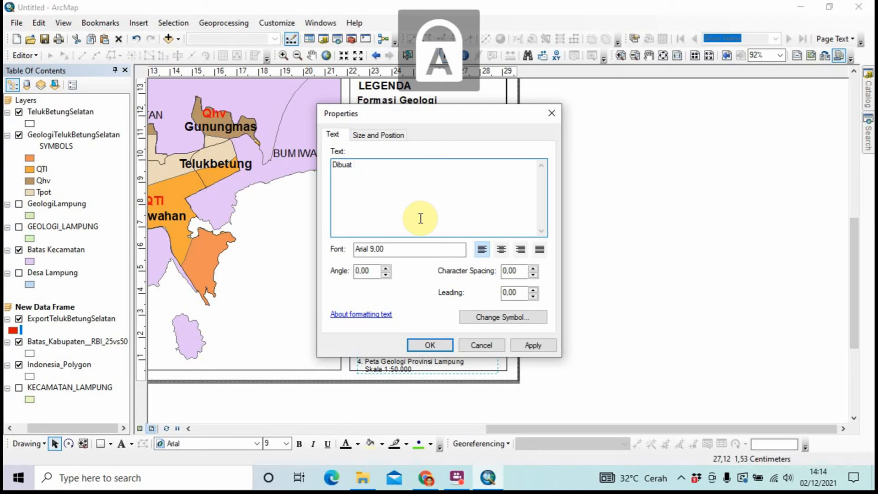
{"action": "key", "text": "Caps_Lock"}
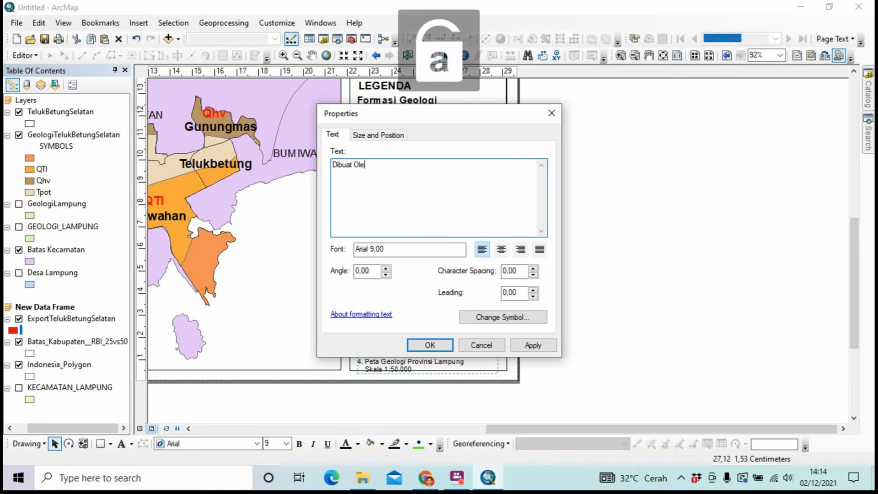
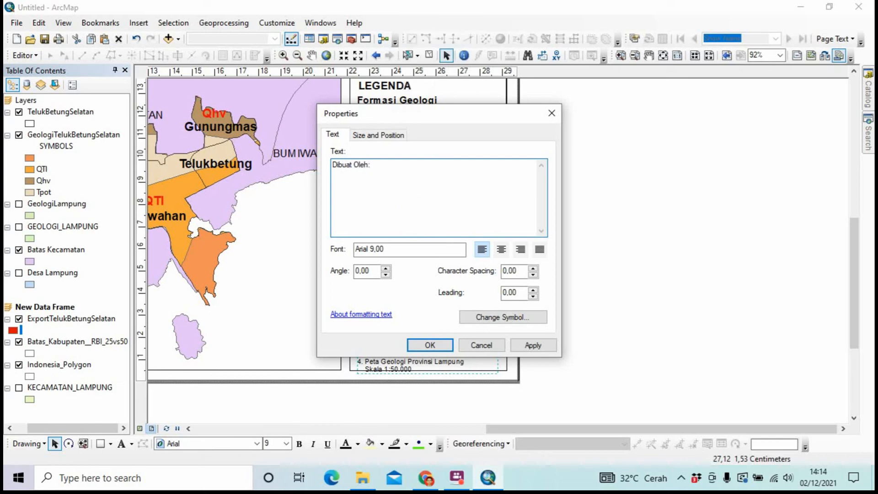
{"action": "key", "text": "Return"}
{"action": "key", "text": "Caps_Lock"}
{"action": "key", "text": "Caps_Lock"}
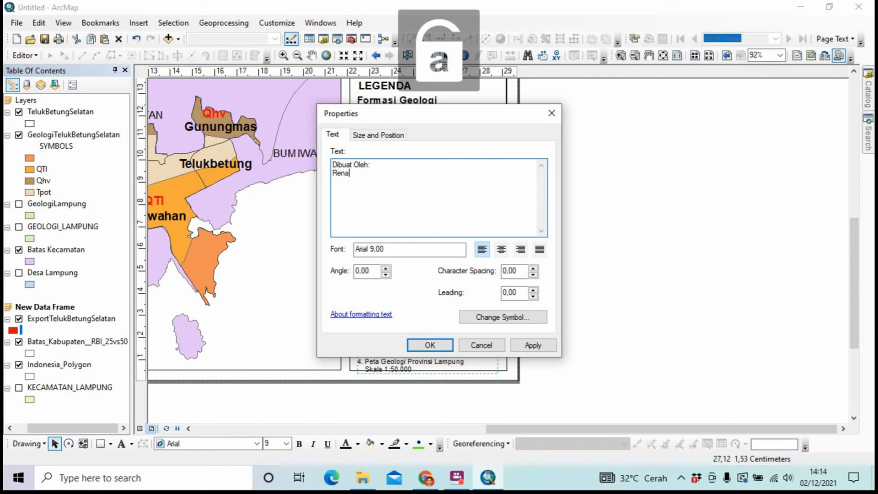
{"action": "key", "text": "Caps_Lock"}
{"action": "key", "text": "Caps_Lock"}
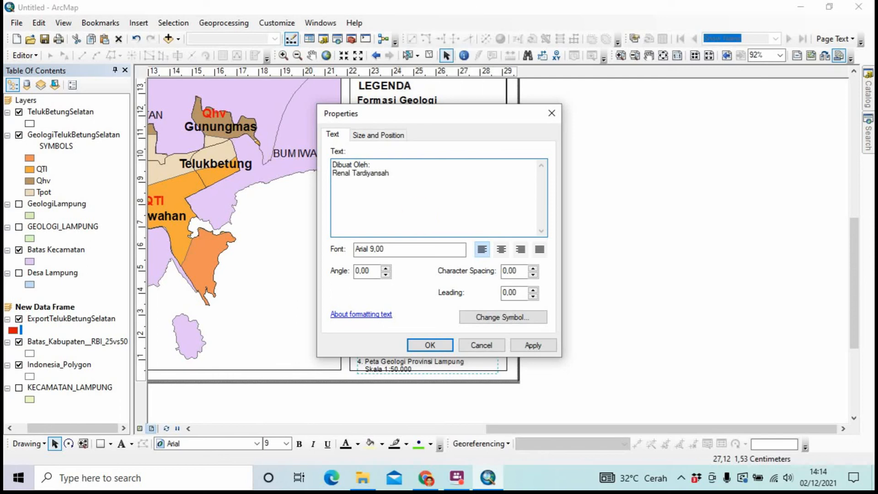
Add a 'Pendidikan Geografi' line plus an empty line and confirm the text
{"action": "key", "text": "Return"}
{"action": "key", "text": "Caps_Lock"}
{"action": "type", "text": "P"}
{"action": "key", "text": "Caps_Lock"}
{"action": "type", "text": "en"}
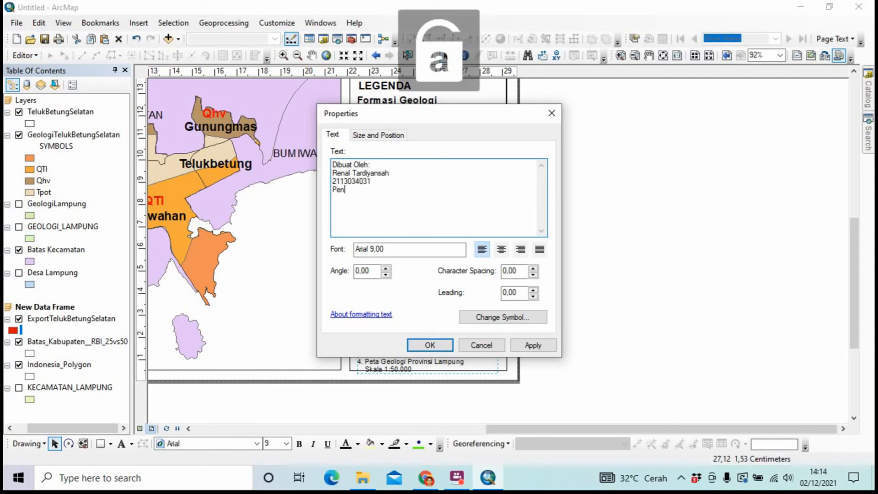
{"action": "type", "text": "didikan"}
{"action": "key", "text": "Caps_Lock"}
{"action": "type", "text": "G"}
{"action": "key", "text": "Caps_Lock"}
{"action": "type", "text": "eogr"}
{"action": "key", "text": "Caps_Lock"}
{"action": "key", "text": "Caps_Lock"}
{"action": "type", "text": "afi"}
{"action": "key", "text": "Return"}
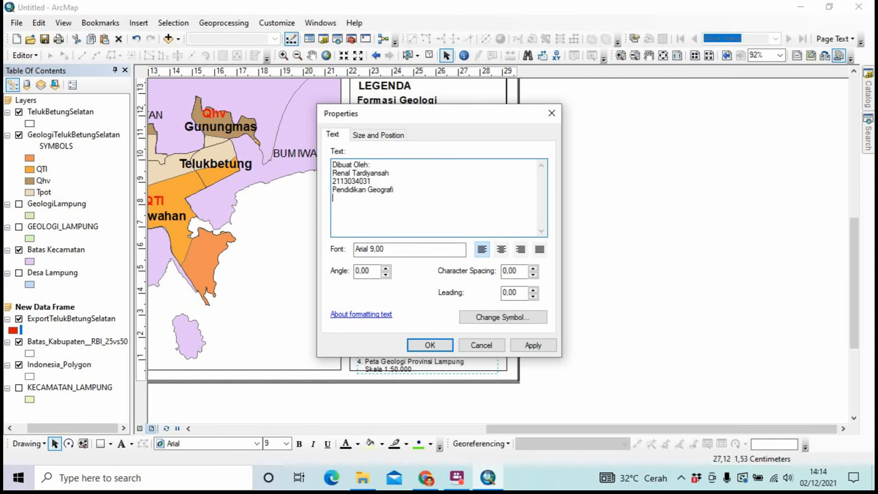
{"action": "left_click", "coordinate": [427, 347]}
Shift the credit text slightly up and add a final 'Universitas Lampung' line
{"action": "left_click_drag", "start_coordinate": [409, 343], "coordinate": [408, 333]}
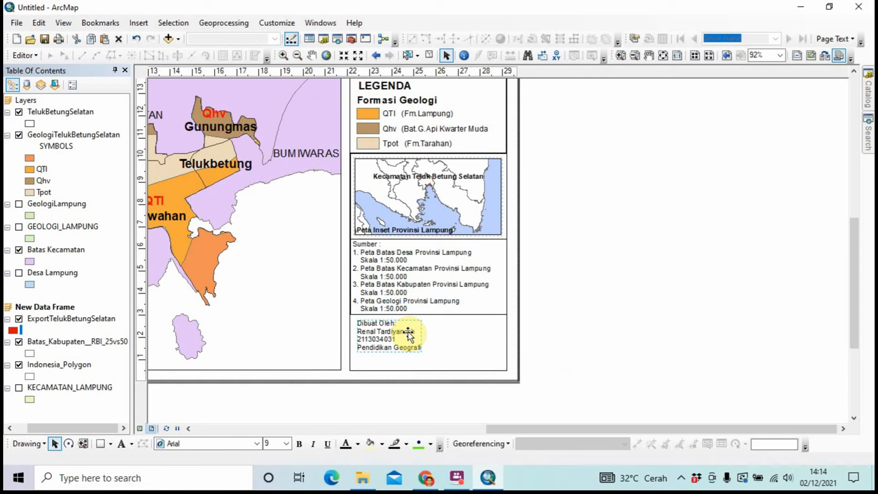
{"action": "right_click", "coordinate": [408, 335]}
{"action": "left_click", "coordinate": [423, 323]}
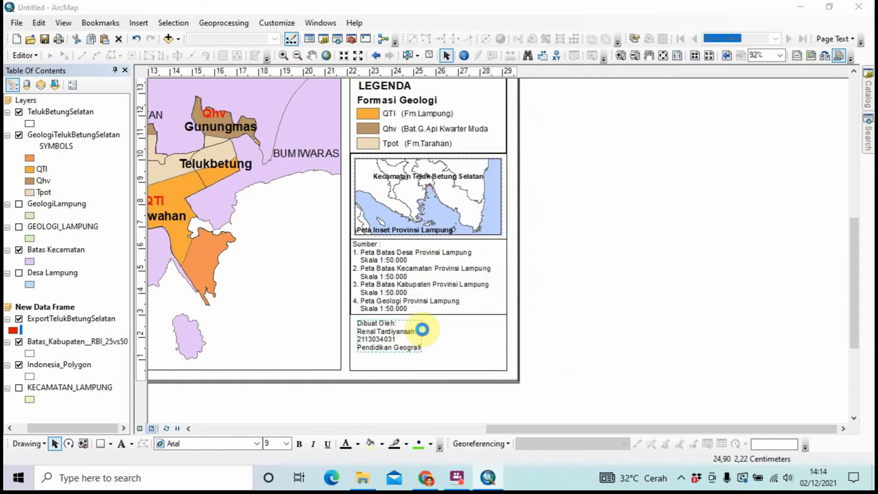
{"action": "left_click", "coordinate": [407, 215]}
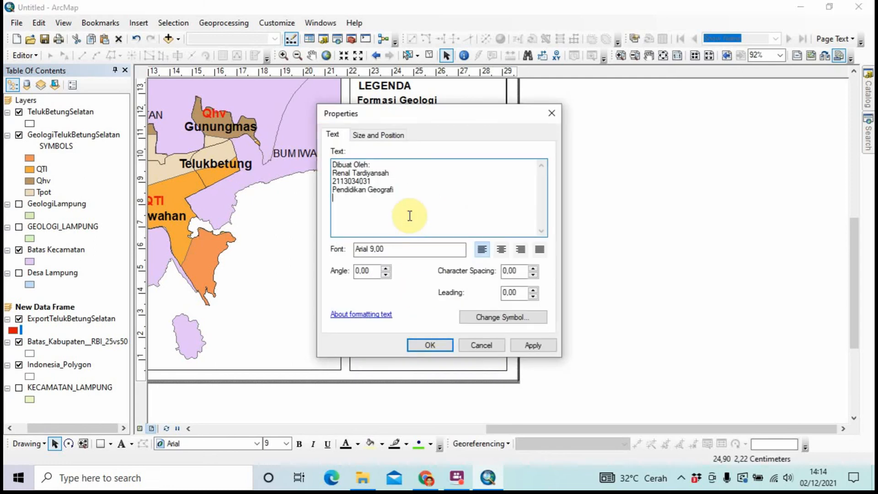
{"action": "key", "text": "Caps_Lock"}
{"action": "type", "text": "U"}
{"action": "key", "text": "Caps_Lock"}
{"action": "type", "text": "n"}
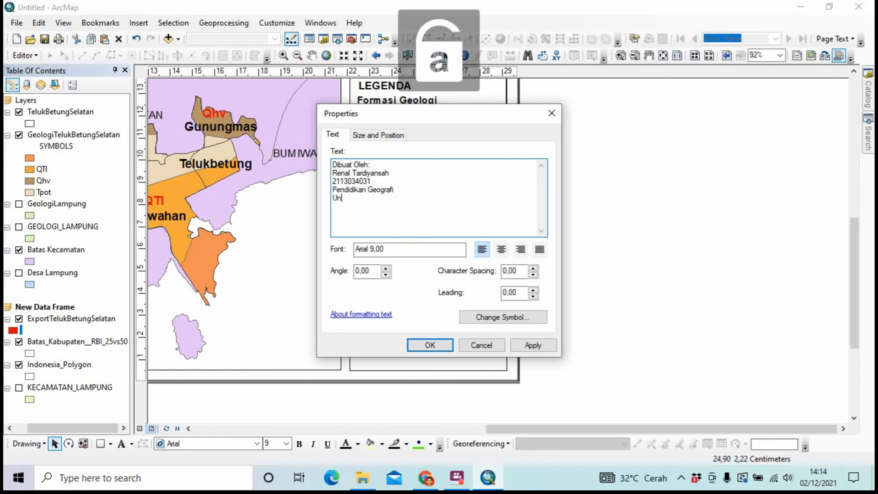
{"action": "type", "text": "iversitas"}
{"action": "key", "text": "Caps_Lock"}
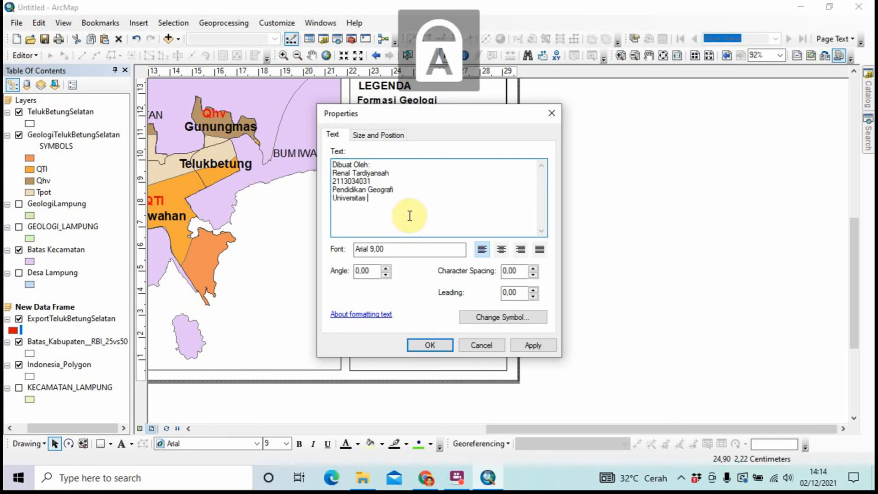
{"action": "type", "text": "L"}
{"action": "key", "text": "Caps_Lock"}
{"action": "type", "text": "ampung"}
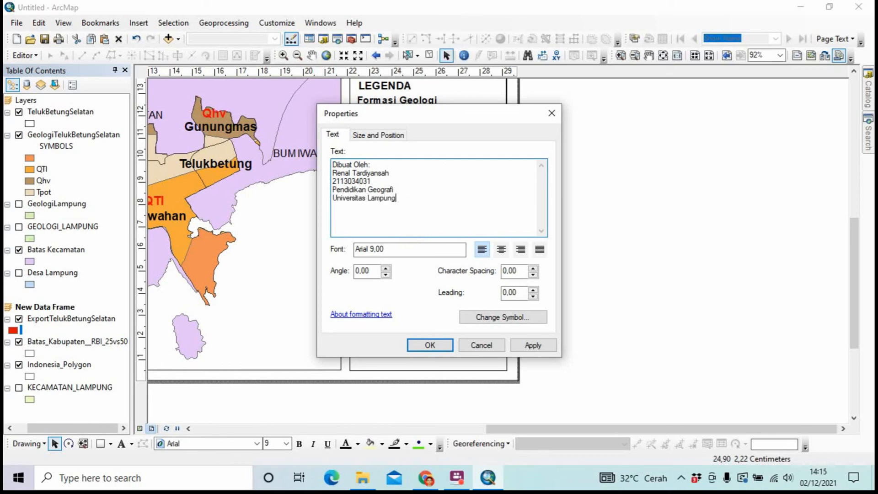
{"action": "left_click", "coordinate": [425, 345]}
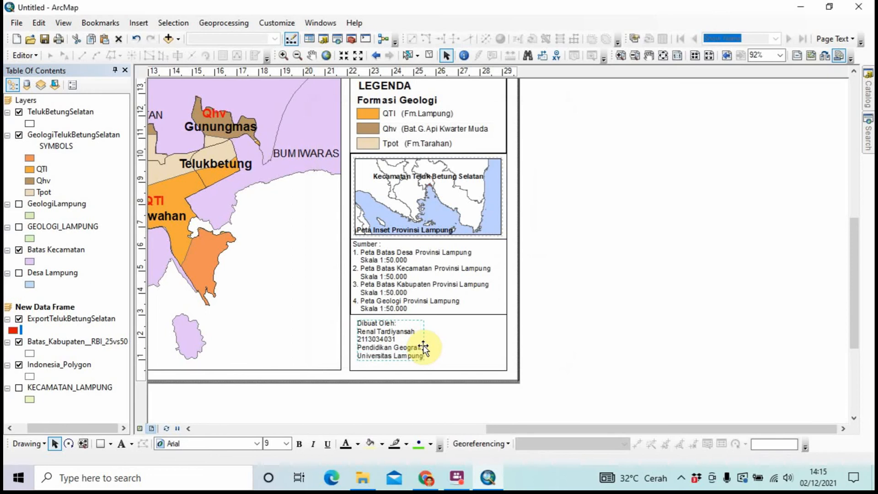
Centre-align the credit text and move it into the bottom panel box
{"action": "right_click", "coordinate": [412, 346]}
{"action": "left_click", "coordinate": [434, 346]}
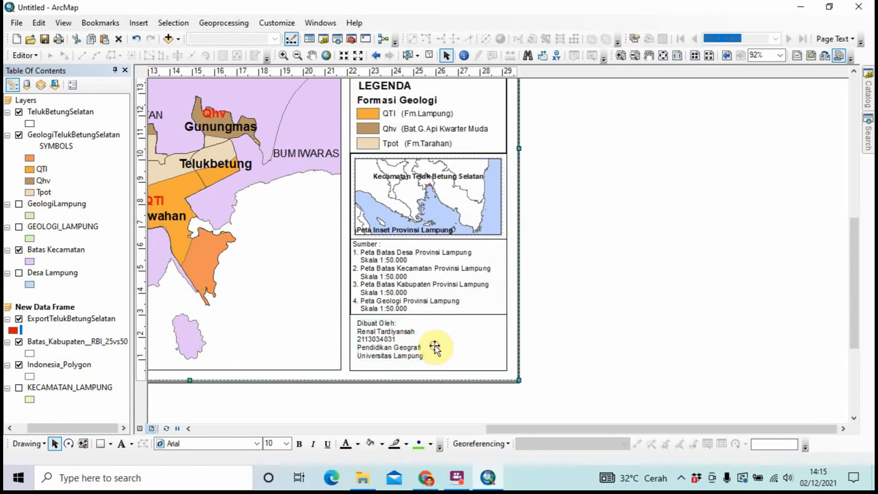
{"action": "left_click", "coordinate": [366, 341]}
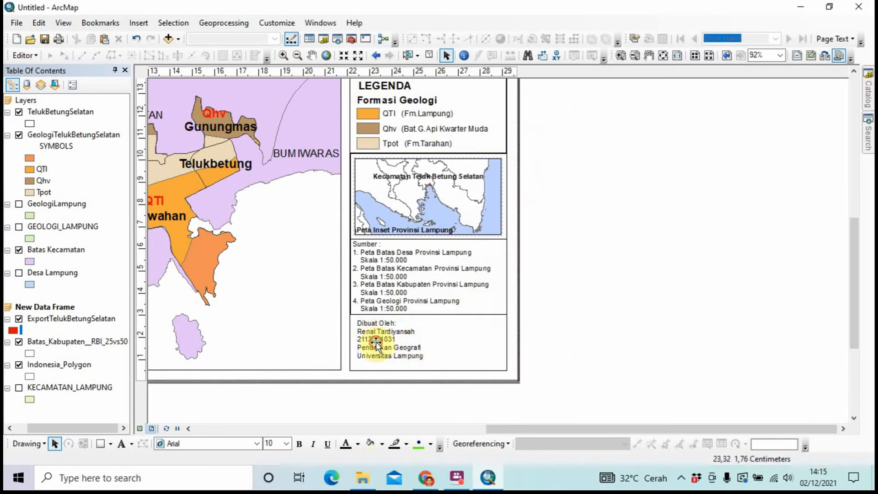
{"action": "right_click", "coordinate": [378, 341]}
{"action": "left_click", "coordinate": [405, 334]}
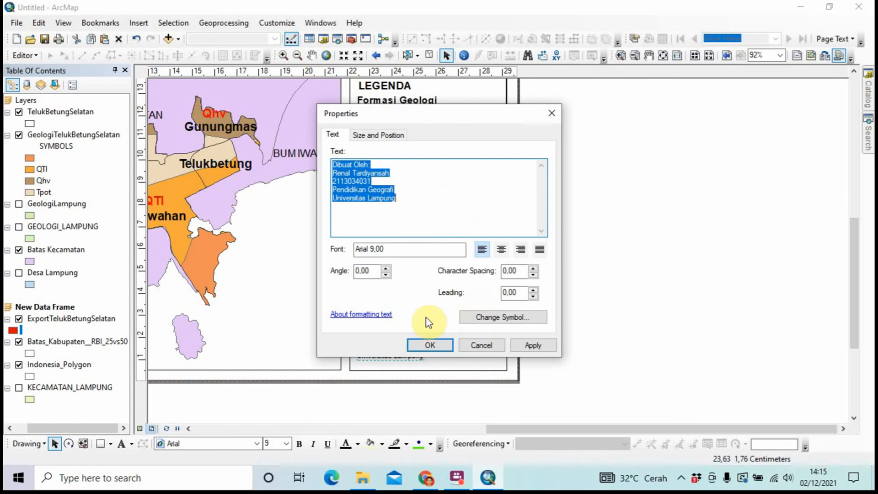
{"action": "left_click", "coordinate": [477, 319]}
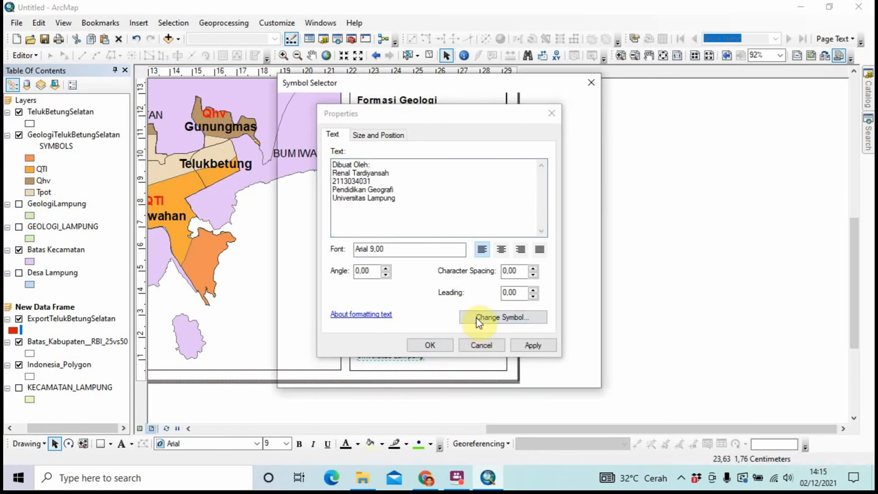
{"action": "left_click", "coordinate": [566, 371]}
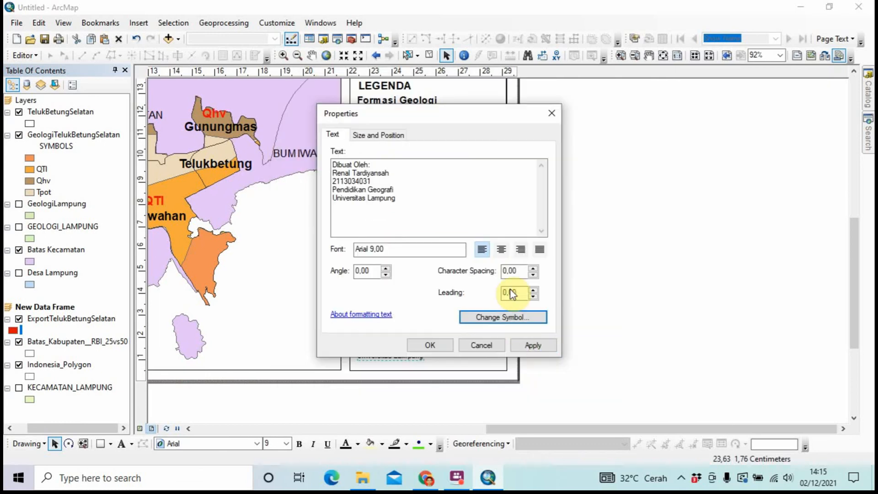
{"action": "left_click", "coordinate": [502, 250]}
{"action": "left_click", "coordinate": [428, 345]}
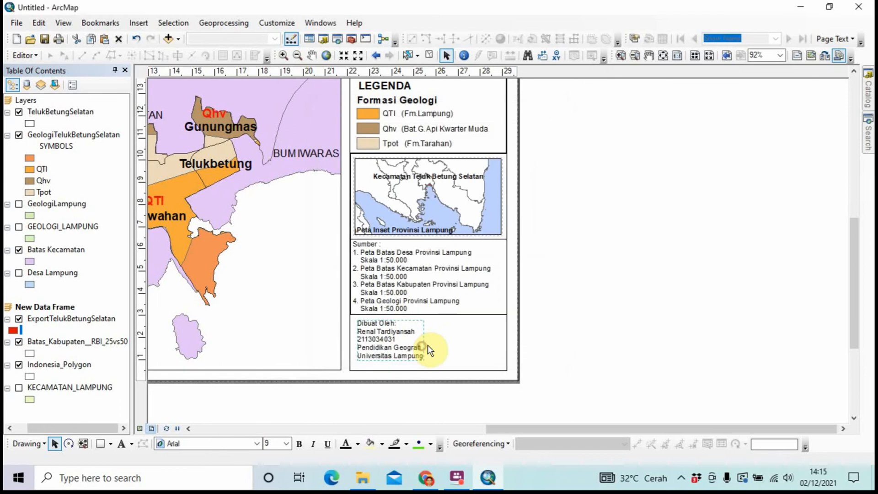
{"action": "left_click_drag", "start_coordinate": [375, 337], "coordinate": [429, 336]}
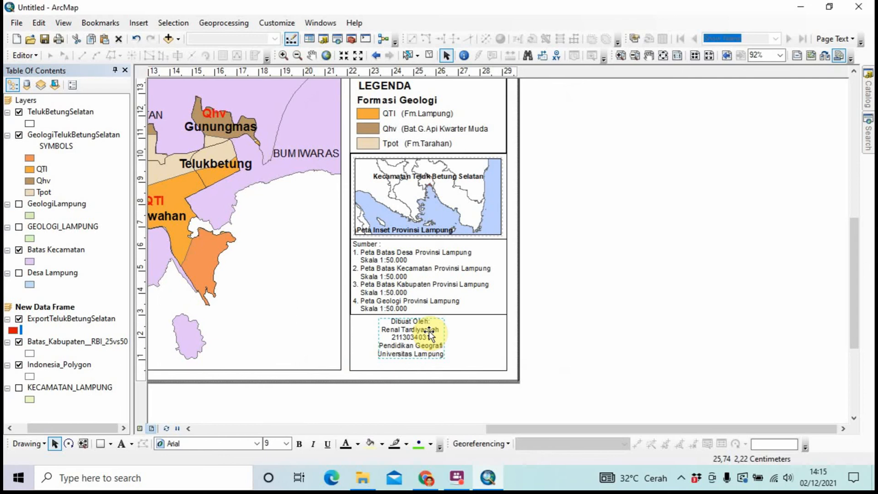
Delete the 'Dibuat Oleh:' line from the credit text, leaving only the author details
{"action": "right_click", "coordinate": [430, 335]}
{"action": "left_click", "coordinate": [470, 323]}
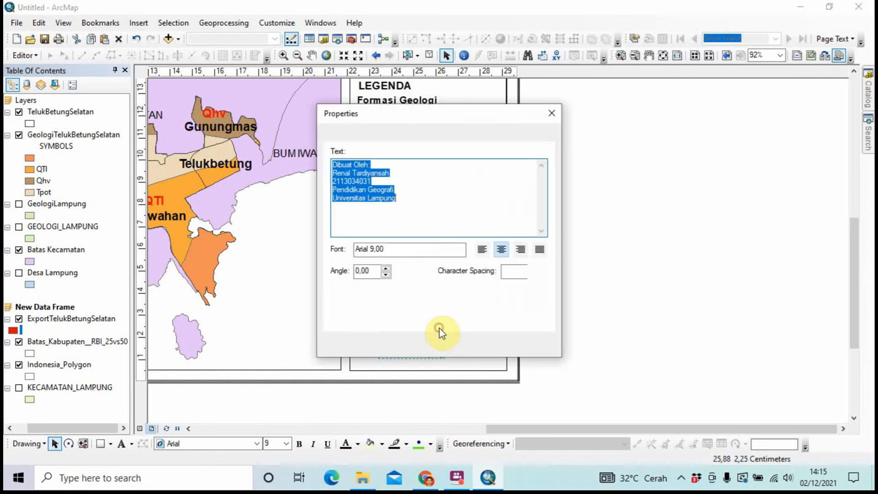
{"action": "left_click", "coordinate": [412, 166]}
{"action": "key", "text": "BackSpace"}
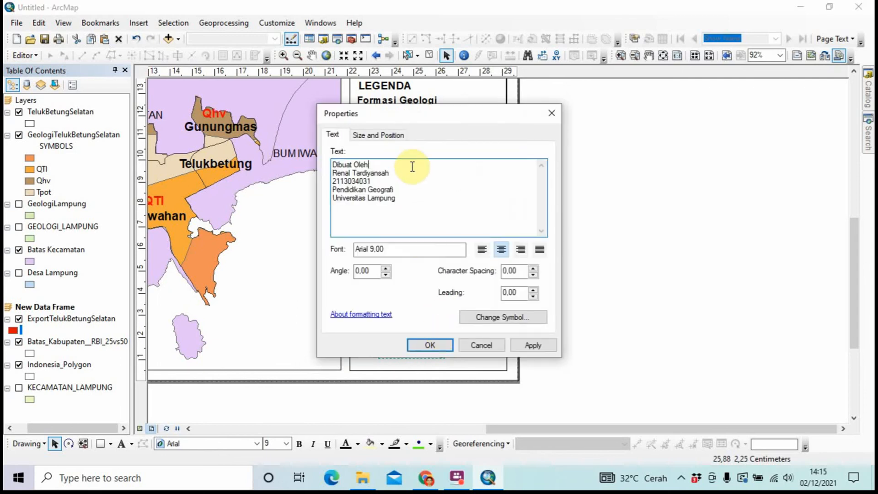
{"action": "key", "text": "BackSpace"}
{"action": "key", "text": "BackSpace"}
{"action": "key", "text": "BackSpace"}
{"action": "key", "text": "BackSpace"}
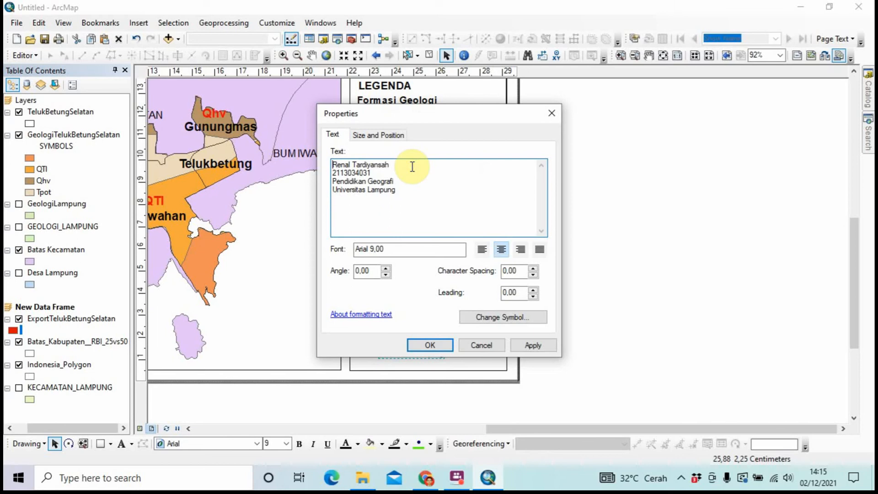
{"action": "left_click", "coordinate": [421, 341]}
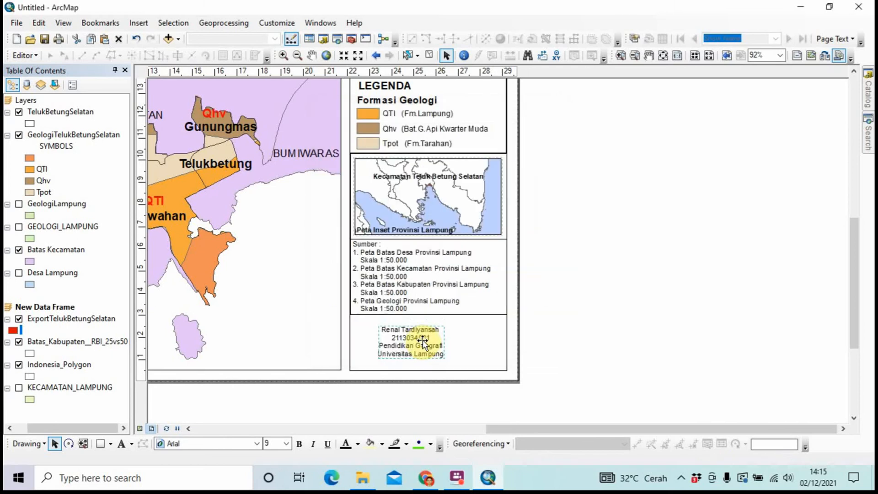
Duplicate the author details block and change the copy's text to 'Dibuat Oleh'
{"action": "key", "text": "ctrl+c"}
{"action": "key", "text": "ctrl+v"}
{"action": "left_click_drag", "start_coordinate": [440, 348], "coordinate": [474, 337]}
{"action": "right_click", "coordinate": [473, 337]}
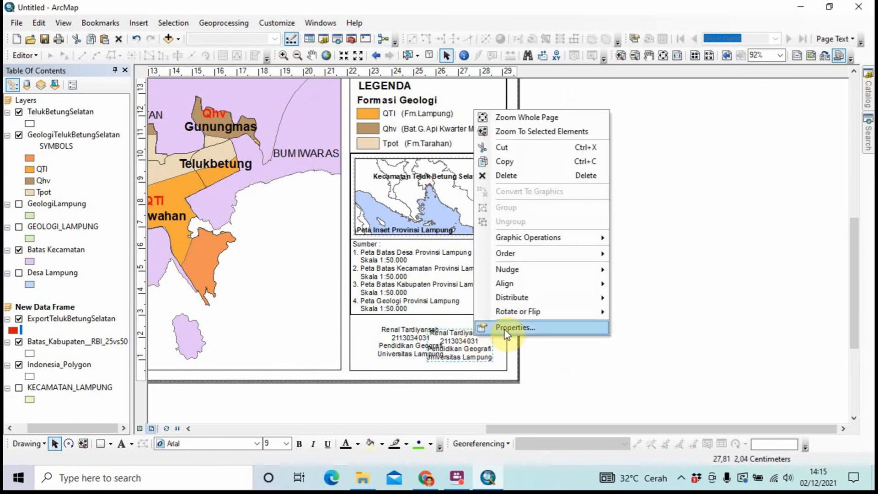
{"action": "left_click", "coordinate": [505, 328]}
{"action": "type", "text": "Dibuat"}
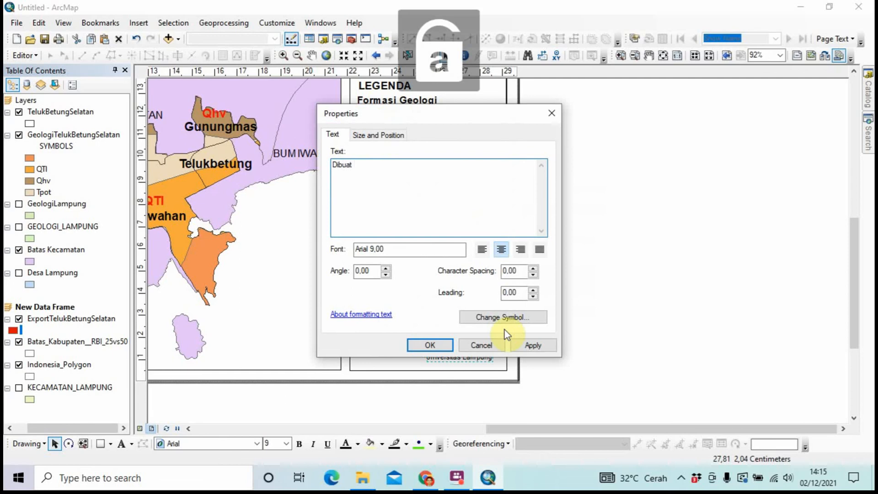
{"action": "type", "text": " le"}
{"action": "key", "text": "BackSpace"}
{"action": "key", "text": "BackSpace"}
{"action": "key", "text": "Caps_Lock"}
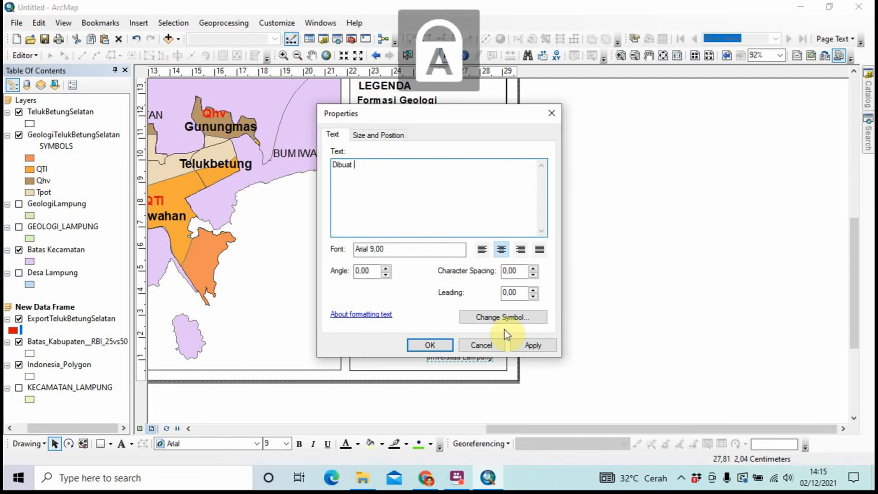
{"action": "type", "text": "O"}
{"action": "key", "text": "Caps_Lock"}
{"action": "type", "text": "leh"}
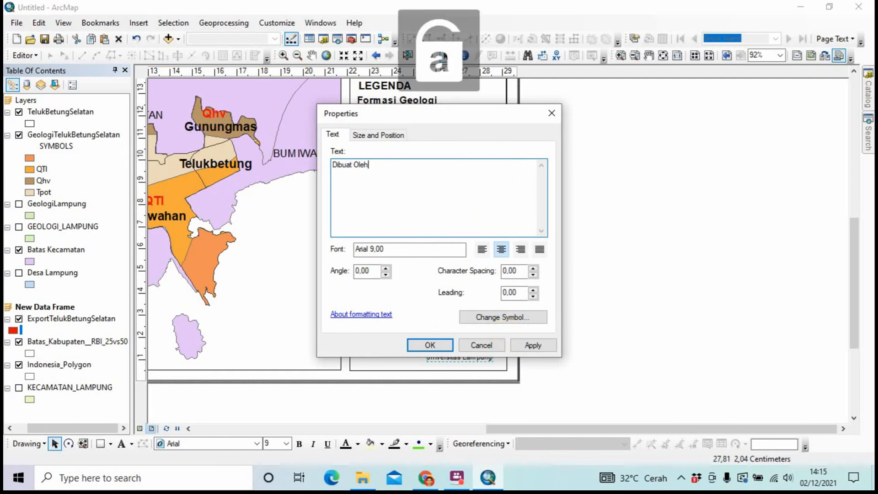
Make the 'Dibuat Oleh' heading bold and place it above the author's name
{"action": "left_click", "coordinate": [501, 323]}
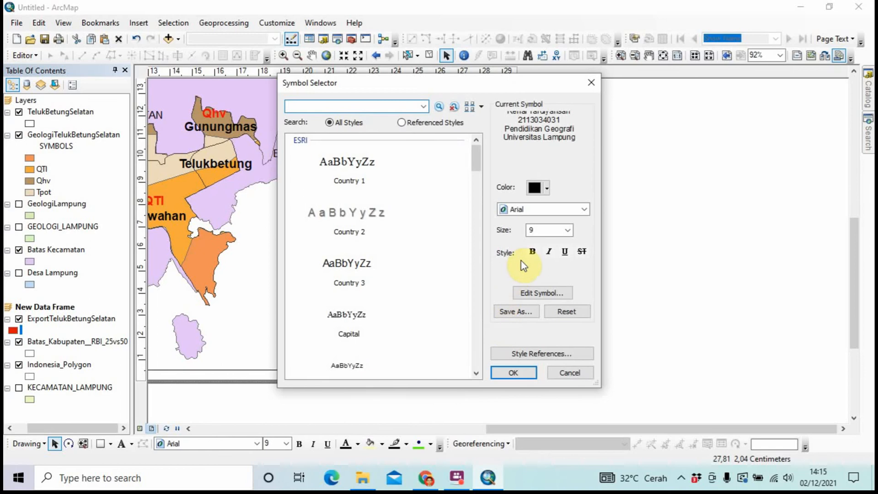
{"action": "left_click", "coordinate": [532, 251]}
{"action": "left_click", "coordinate": [513, 372]}
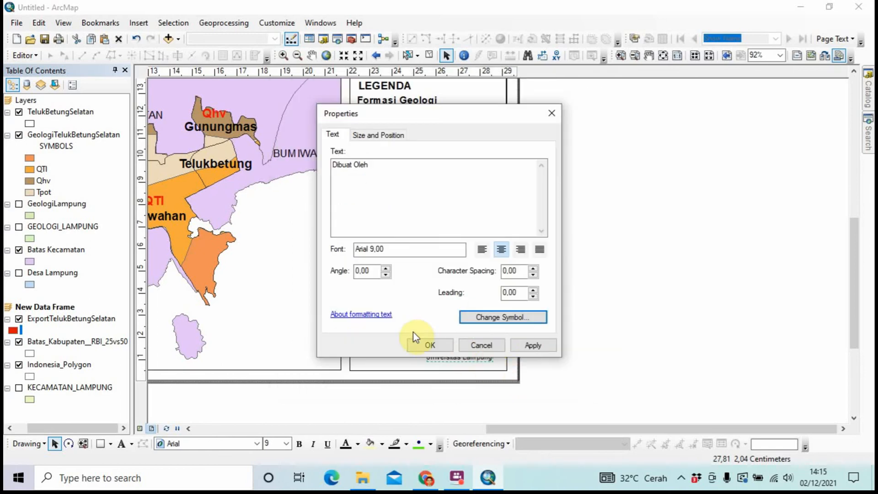
{"action": "left_click", "coordinate": [423, 345]}
{"action": "left_click_drag", "start_coordinate": [460, 361], "coordinate": [423, 319]}
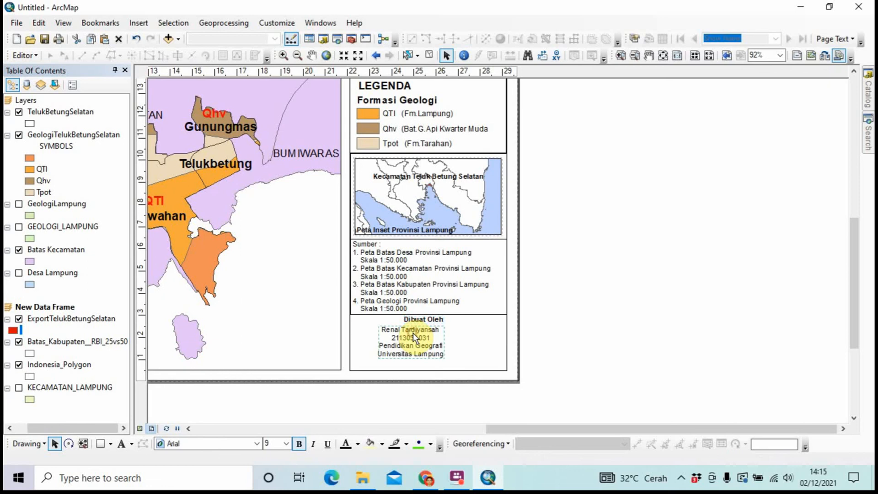
{"action": "double_click", "coordinate": [421, 321]}
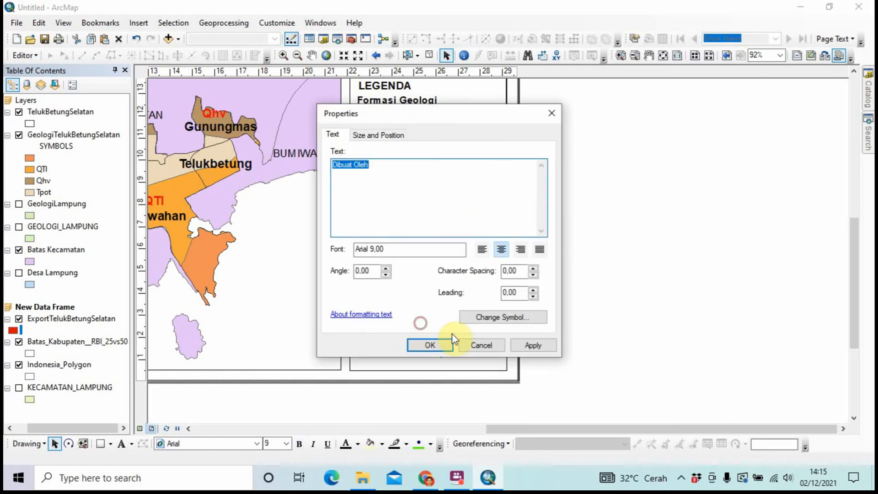
Move the author details block slightly lower, beneath the 'Dibuat Oleh' heading
{"action": "left_click", "coordinate": [429, 345]}
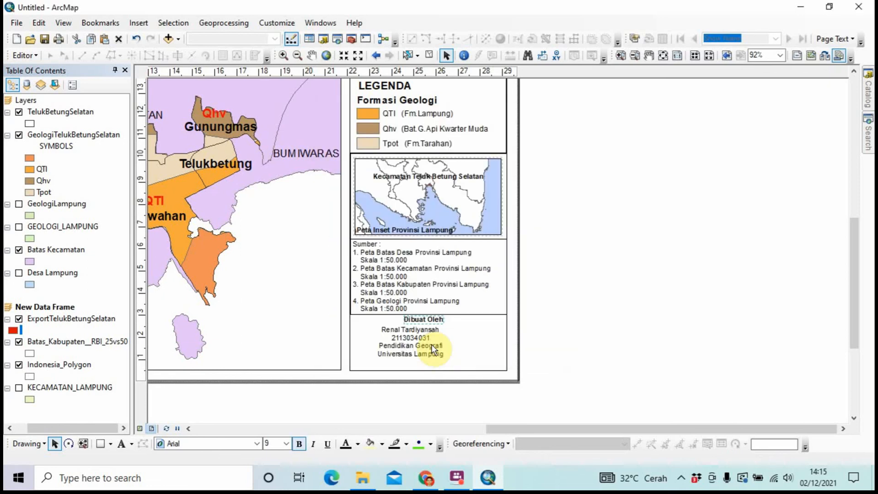
{"action": "left_click", "coordinate": [431, 344]}
{"action": "left_click_drag", "start_coordinate": [431, 345], "coordinate": [425, 350]}
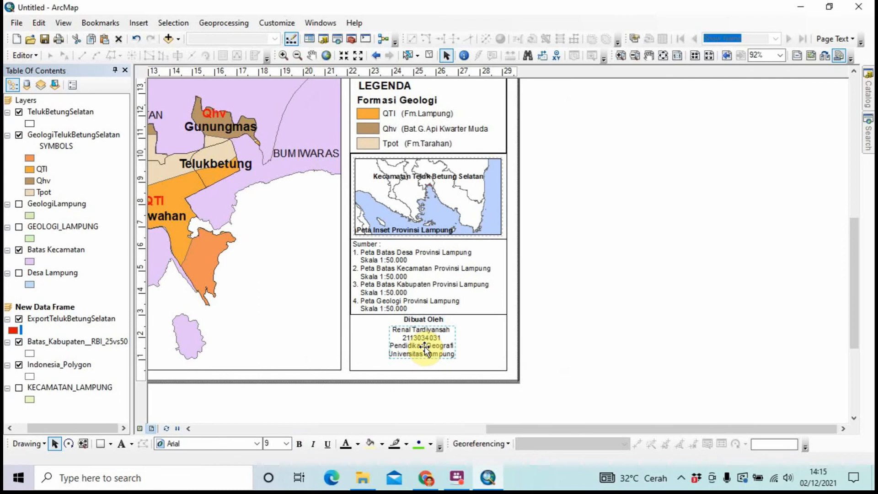
{"action": "right_click", "coordinate": [425, 350]}
{"action": "left_click", "coordinate": [561, 354]}
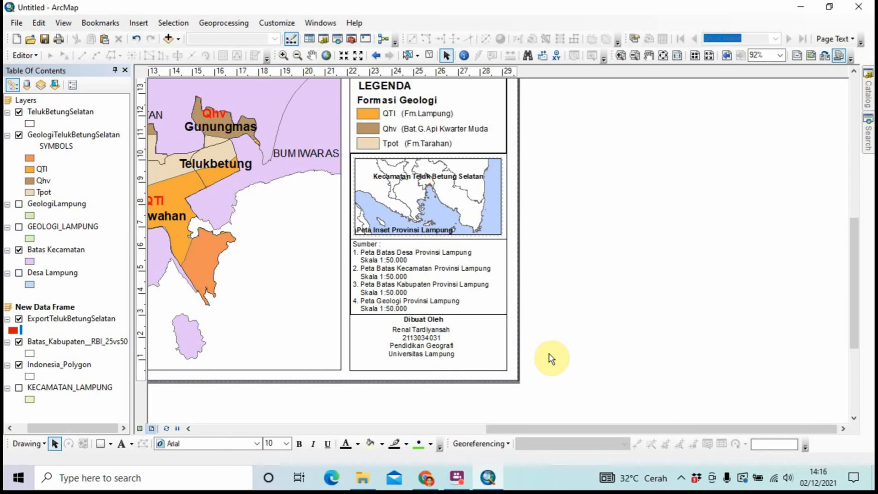
{"action": "left_click", "coordinate": [437, 340]}
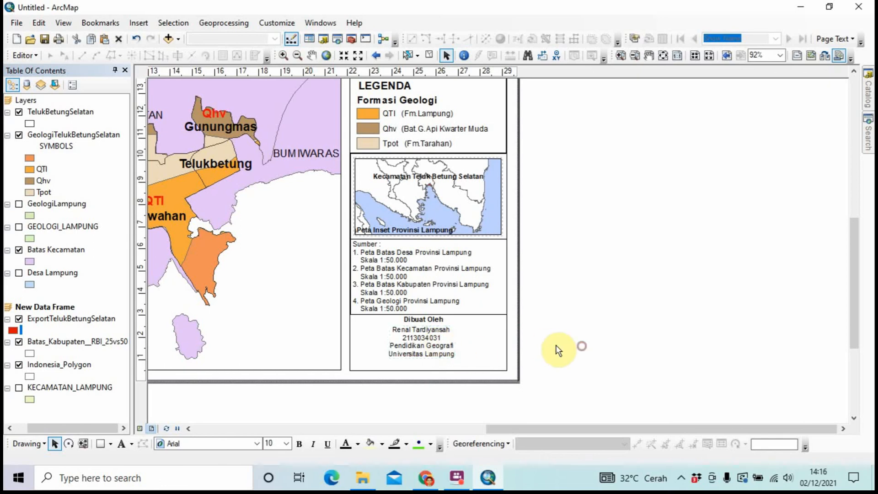
{"action": "double_click", "coordinate": [437, 341]}
{"action": "left_click", "coordinate": [439, 344]}
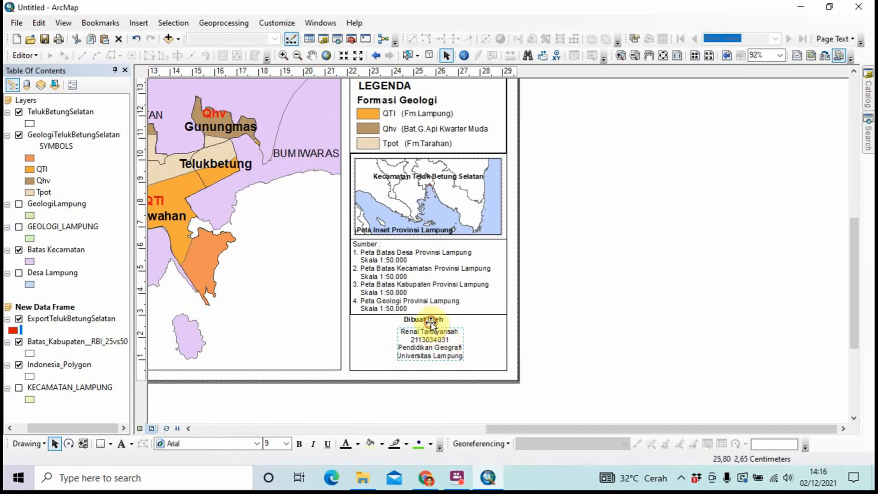
Centre the 'Dibuat Oleh' heading in the box, deselect, and zoom out
{"action": "left_click_drag", "start_coordinate": [431, 321], "coordinate": [443, 326]}
{"action": "left_click", "coordinate": [561, 329]}
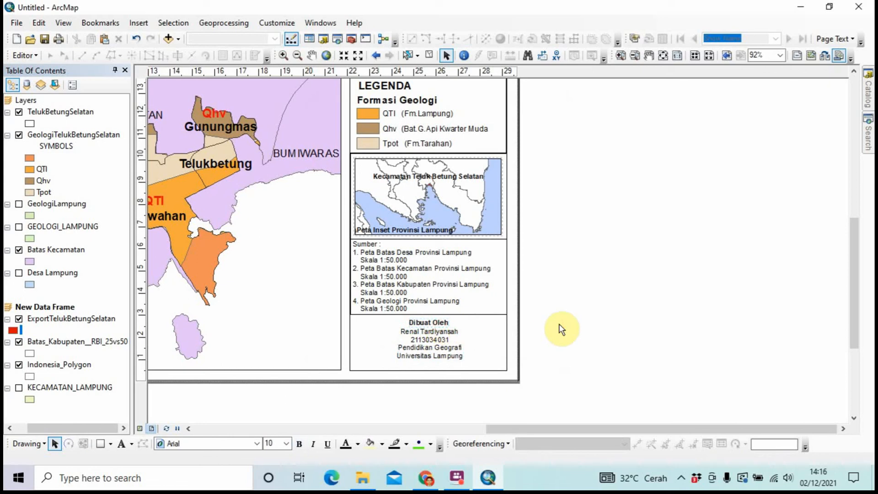
{"action": "scroll", "coordinate": [562, 328], "scroll_direction": "down", "scroll_amount": 3}
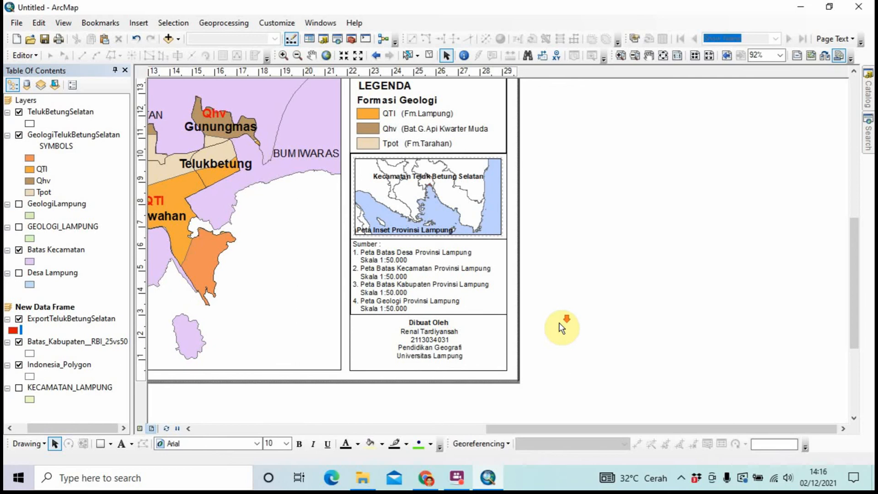
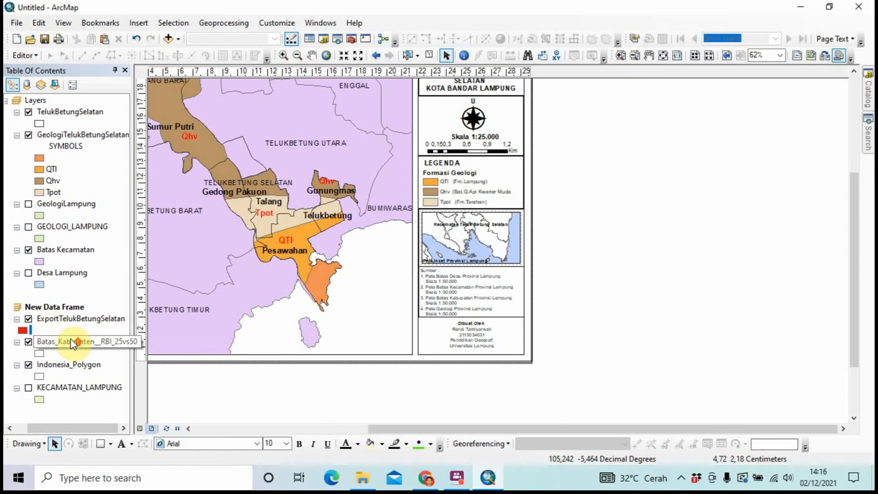
Make New Data Frame active, select it on the layout, and open its Data Frame Properties
{"action": "scroll", "coordinate": [171, 298], "scroll_direction": "down", "scroll_amount": 2}
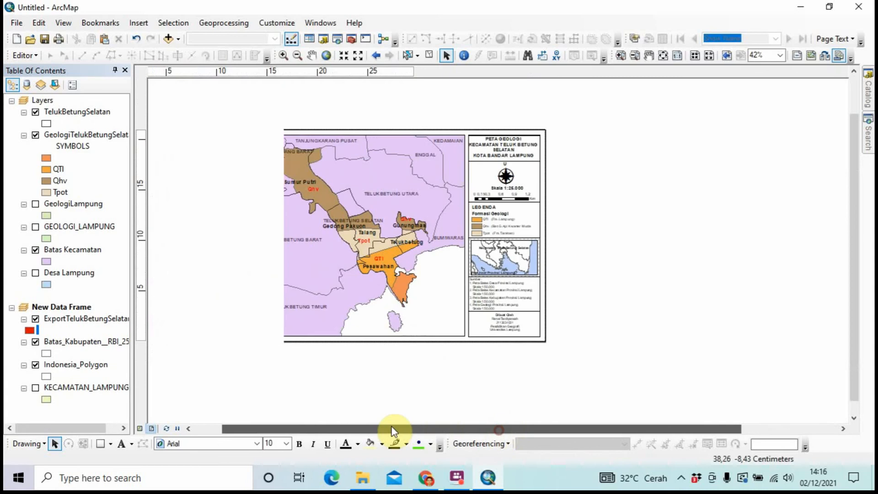
{"action": "left_click", "coordinate": [346, 278]}
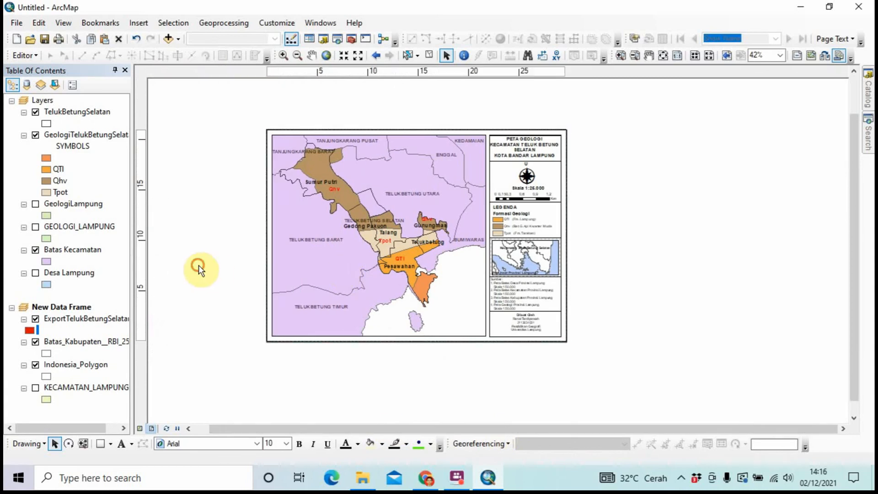
{"action": "double_click", "coordinate": [332, 267]}
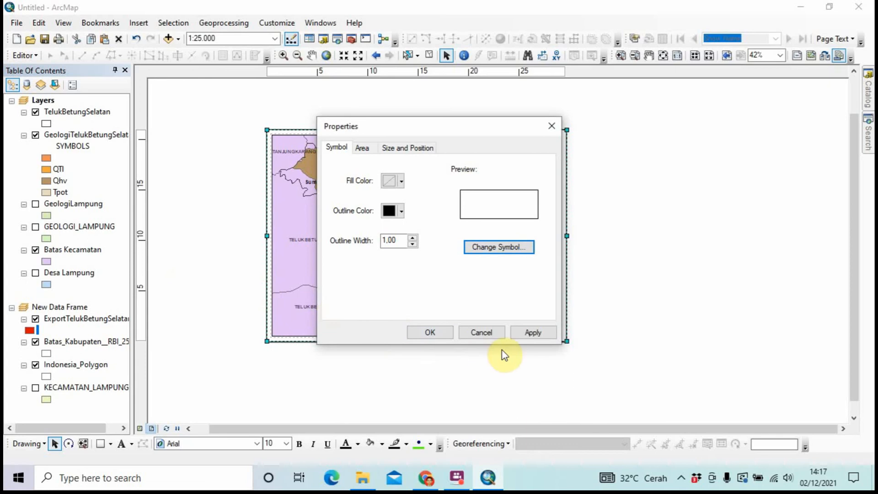
{"action": "left_click", "coordinate": [492, 333]}
{"action": "left_click", "coordinate": [126, 310]}
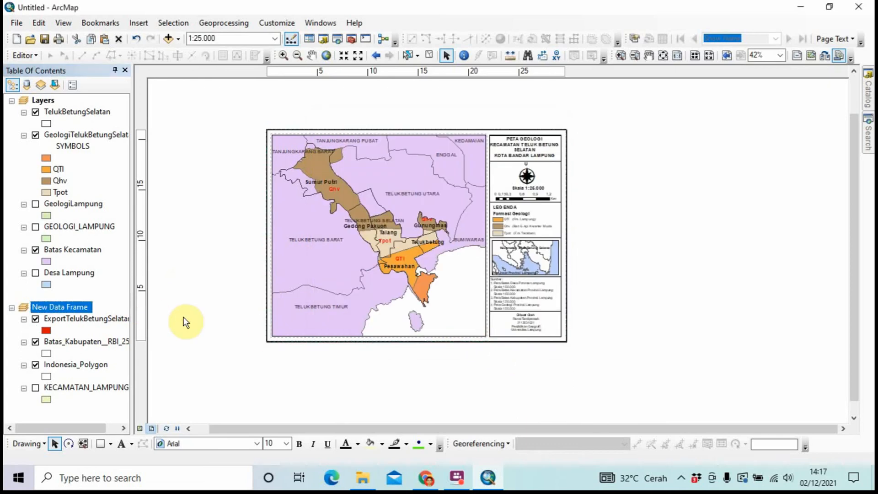
{"action": "left_click", "coordinate": [277, 287]}
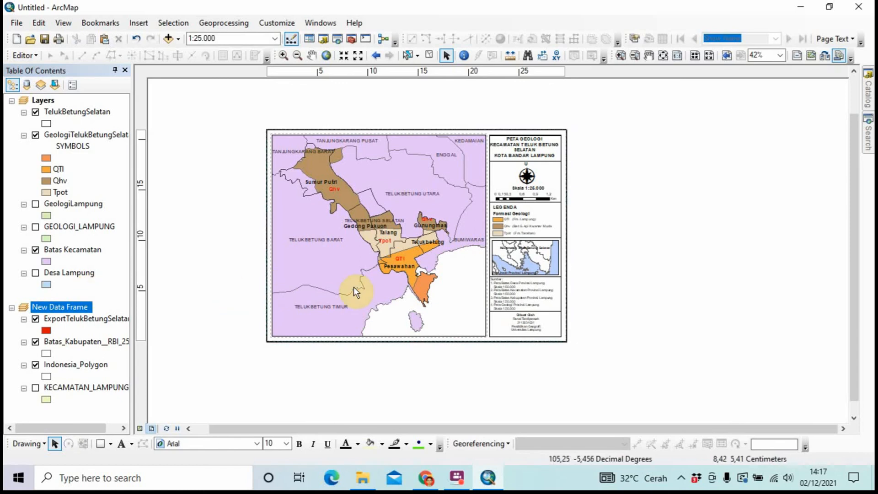
{"action": "left_click", "coordinate": [317, 284]}
{"action": "left_click", "coordinate": [226, 262]}
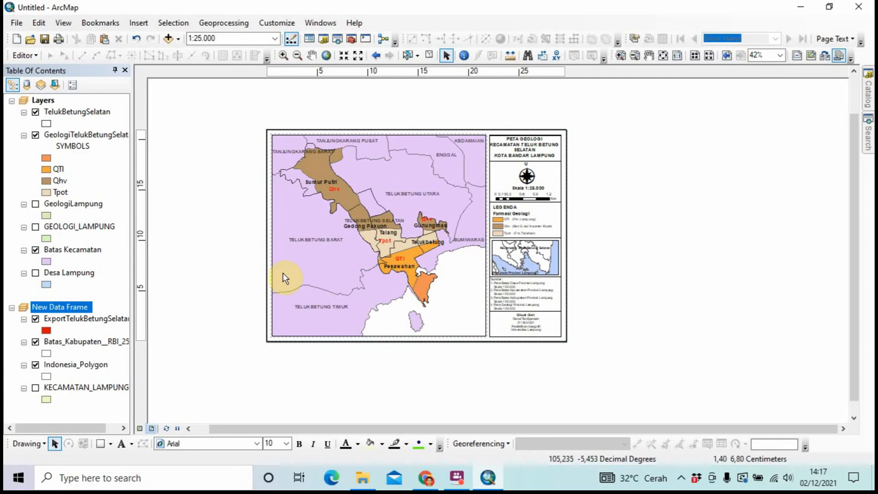
{"action": "left_click", "coordinate": [294, 260]}
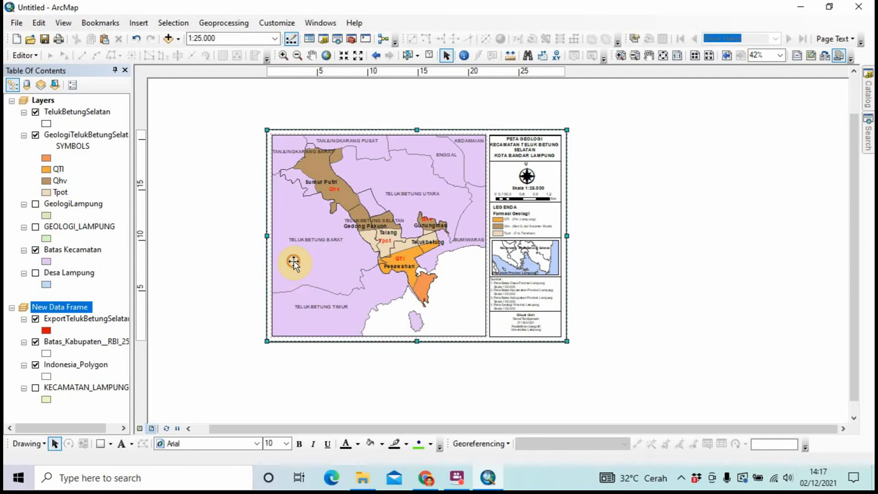
{"action": "left_click", "coordinate": [288, 167]}
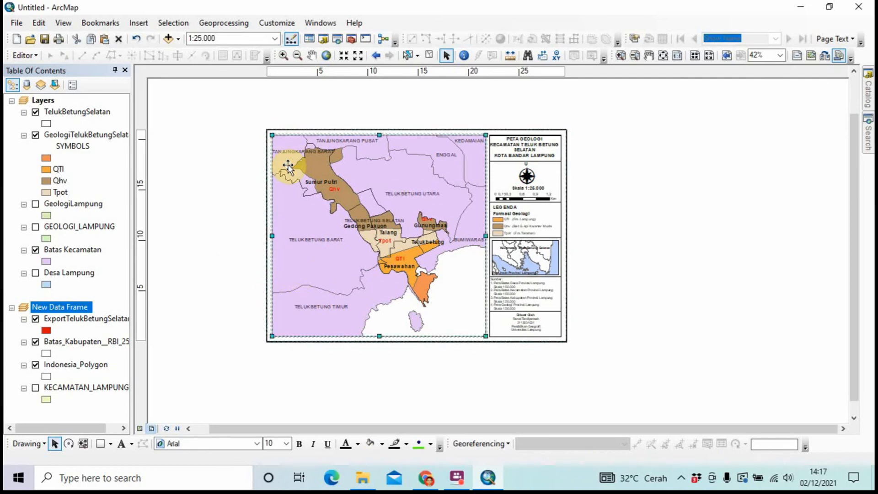
{"action": "right_click", "coordinate": [288, 167]}
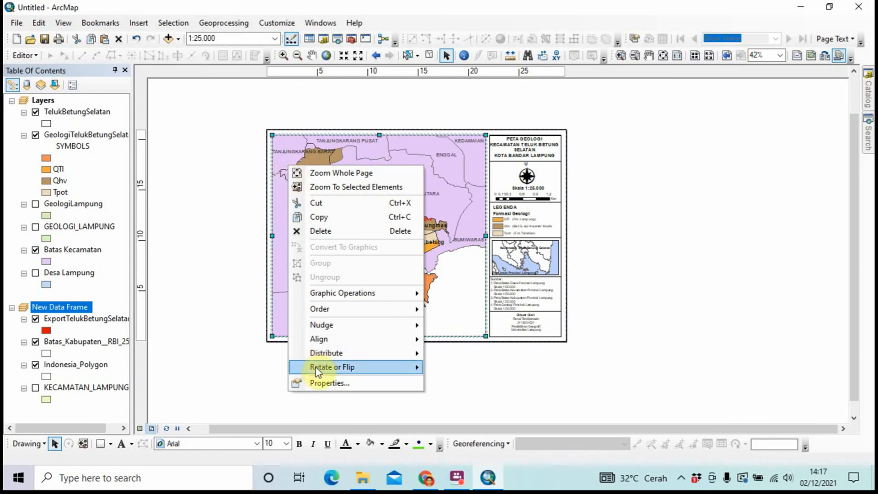
{"action": "left_click", "coordinate": [315, 383]}
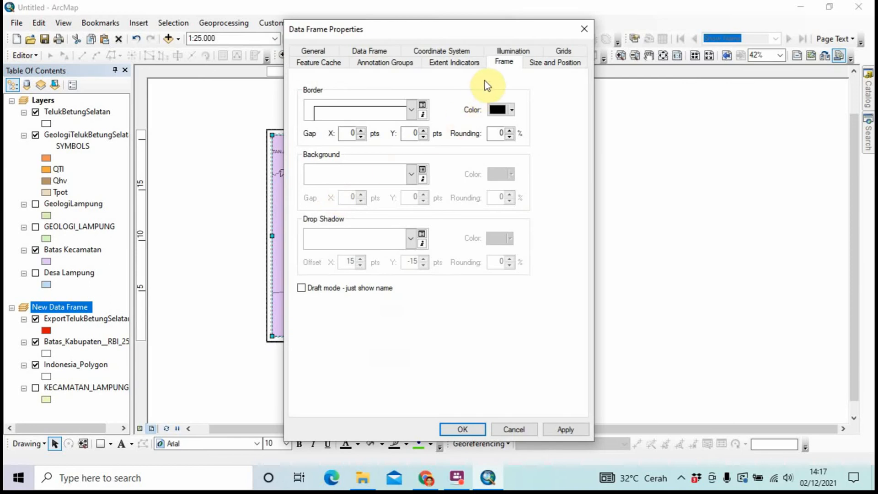
In the coordinate system list, browse to Projected Coordinate Systems > UTM > WGS 1984
{"action": "left_click", "coordinate": [564, 51]}
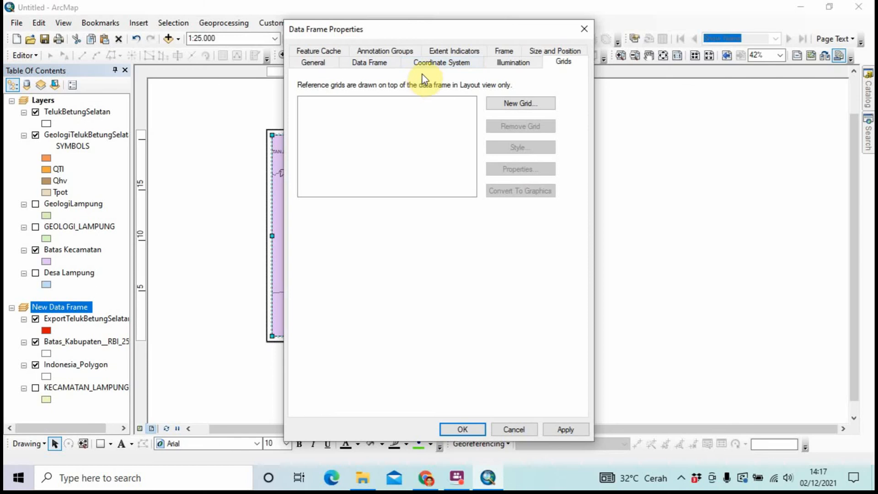
{"action": "left_click", "coordinate": [431, 65]}
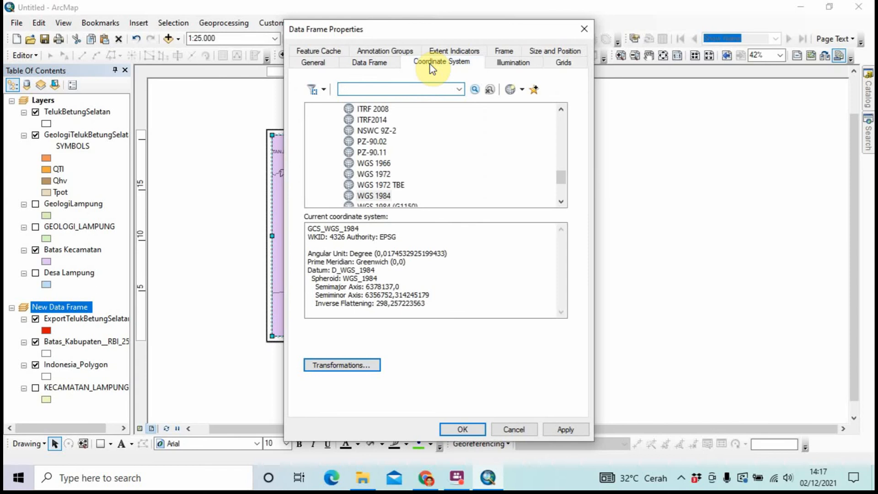
{"action": "scroll", "coordinate": [405, 133], "scroll_direction": "down", "scroll_amount": 1}
{"action": "scroll", "coordinate": [405, 132], "scroll_direction": "down", "scroll_amount": 2}
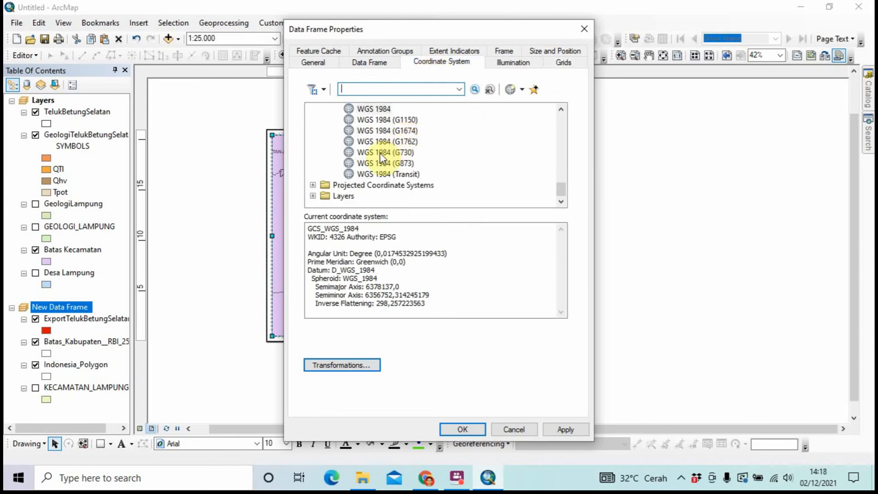
{"action": "left_click", "coordinate": [333, 186]}
{"action": "double_click", "coordinate": [330, 185]}
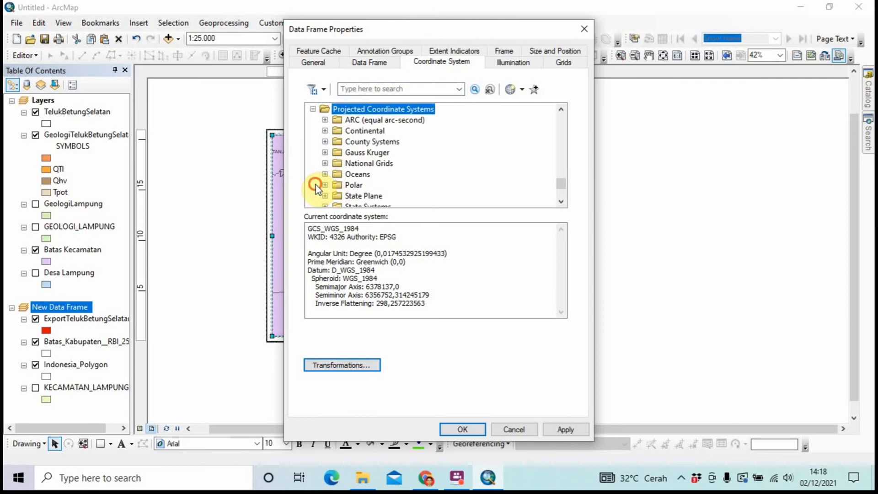
{"action": "scroll", "coordinate": [326, 183], "scroll_direction": "down", "scroll_amount": 2}
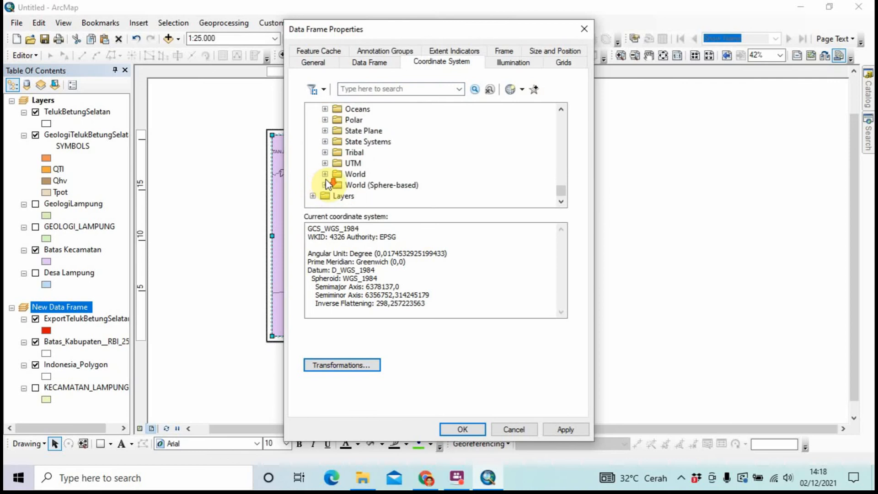
{"action": "double_click", "coordinate": [327, 169]}
{"action": "scroll", "coordinate": [328, 170], "scroll_direction": "down", "scroll_amount": 2}
{"action": "scroll", "coordinate": [329, 168], "scroll_direction": "down", "scroll_amount": 1}
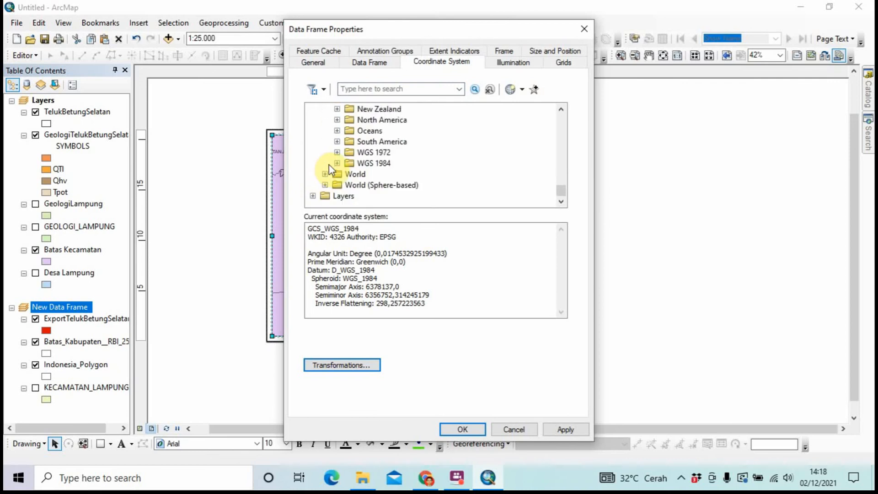
{"action": "left_click", "coordinate": [336, 163]}
Choose WGS 1984 UTM Zone 48S under Southern Hemisphere, apply it, and accept the warning
{"action": "scroll", "coordinate": [336, 167], "scroll_direction": "down", "scroll_amount": 1}
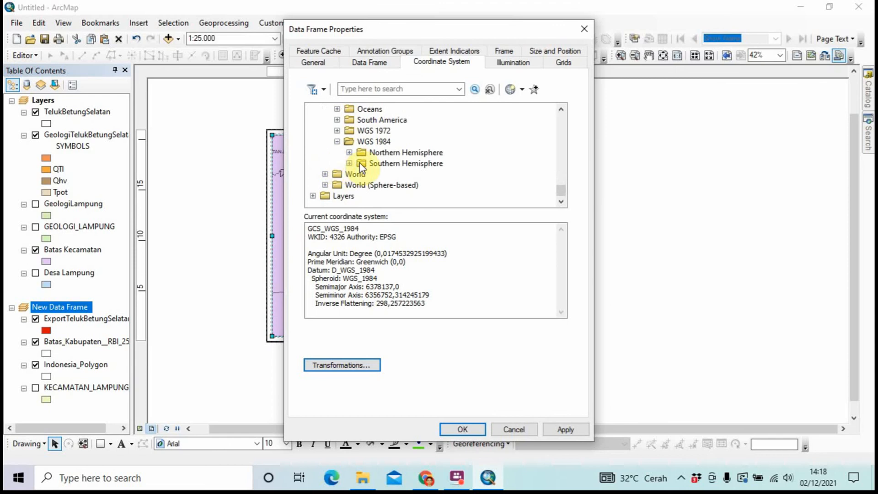
{"action": "left_click", "coordinate": [349, 164]}
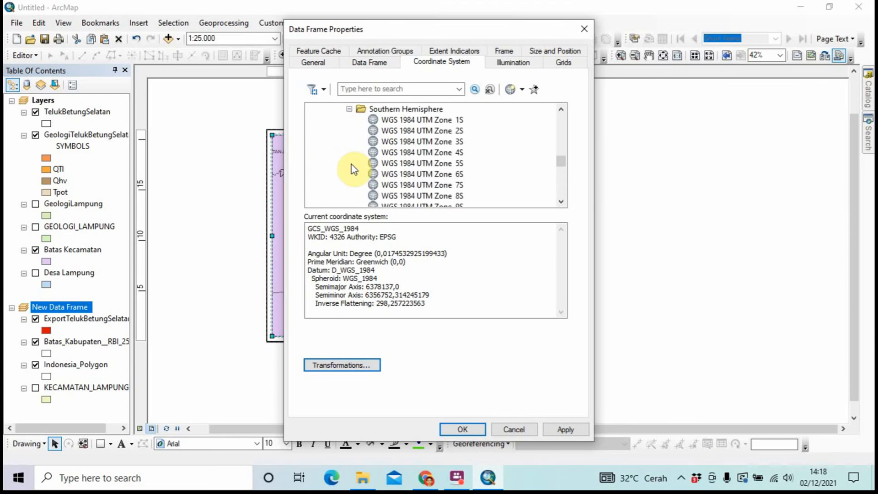
{"action": "scroll", "coordinate": [354, 169], "scroll_direction": "down", "scroll_amount": 5}
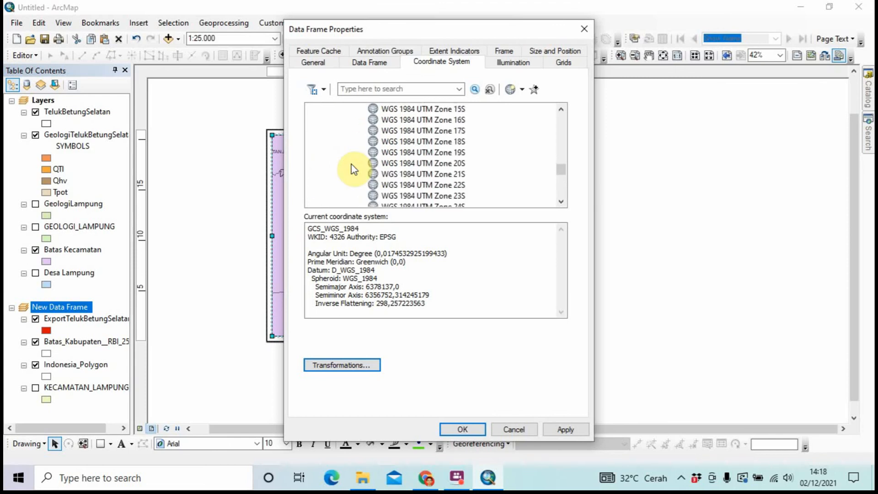
{"action": "scroll", "coordinate": [355, 169], "scroll_direction": "down", "scroll_amount": 6}
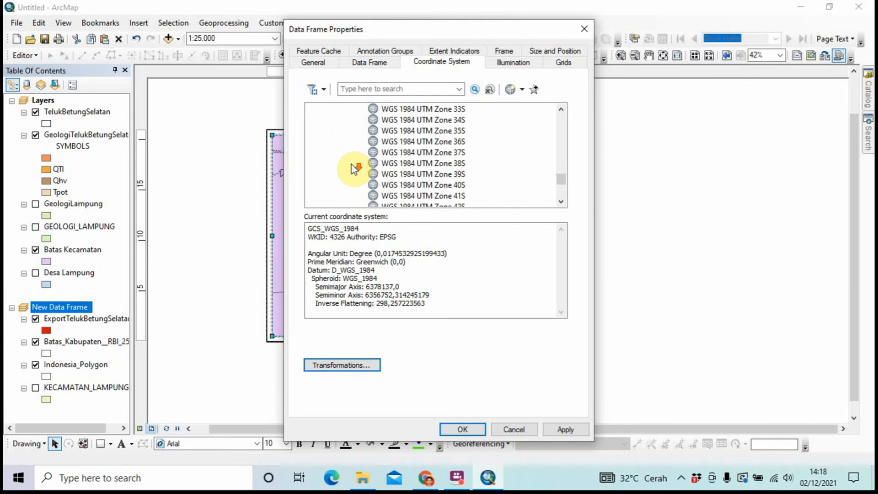
{"action": "scroll", "coordinate": [354, 169], "scroll_direction": "down", "scroll_amount": 3}
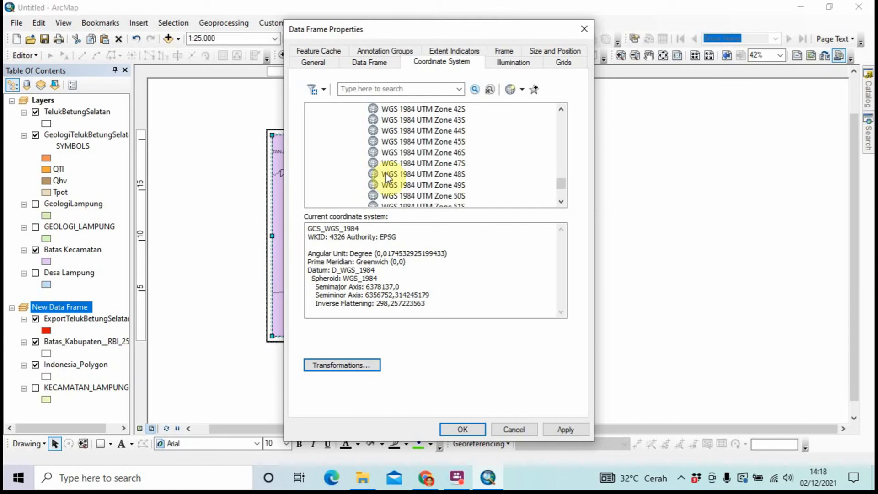
{"action": "left_click", "coordinate": [400, 175]}
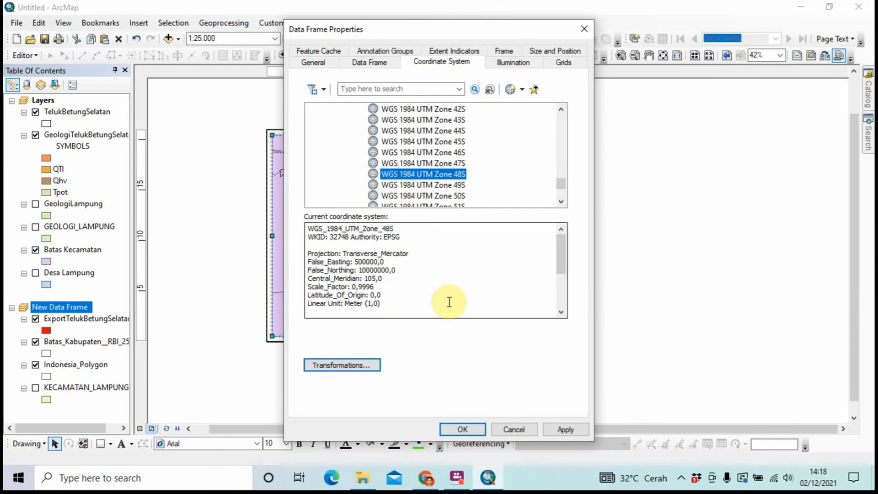
{"action": "left_click", "coordinate": [462, 428]}
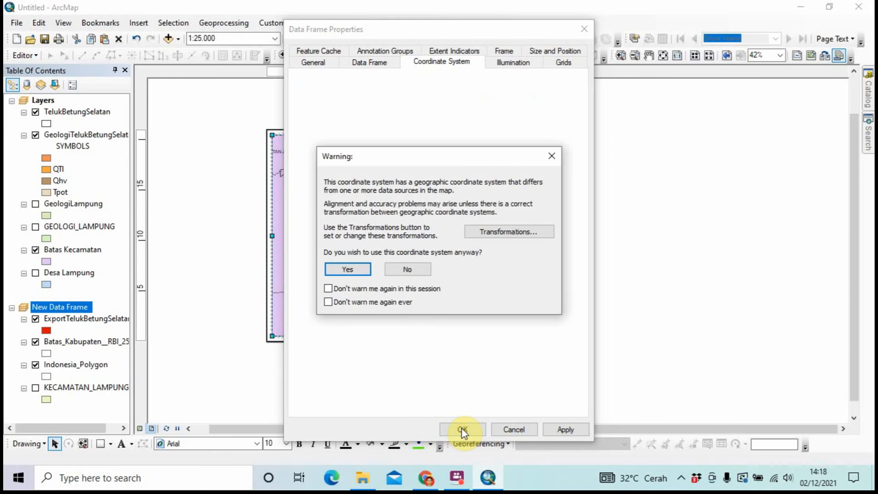
{"action": "left_click", "coordinate": [355, 272]}
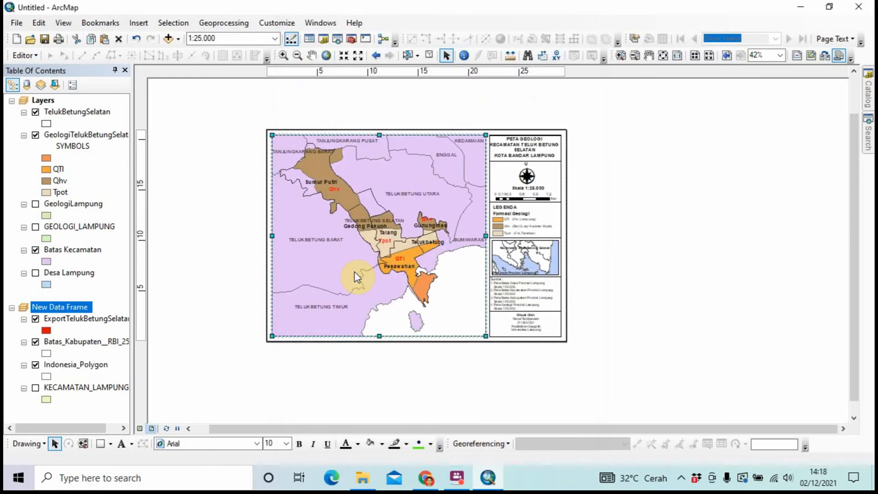
{"action": "left_click", "coordinate": [355, 272]}
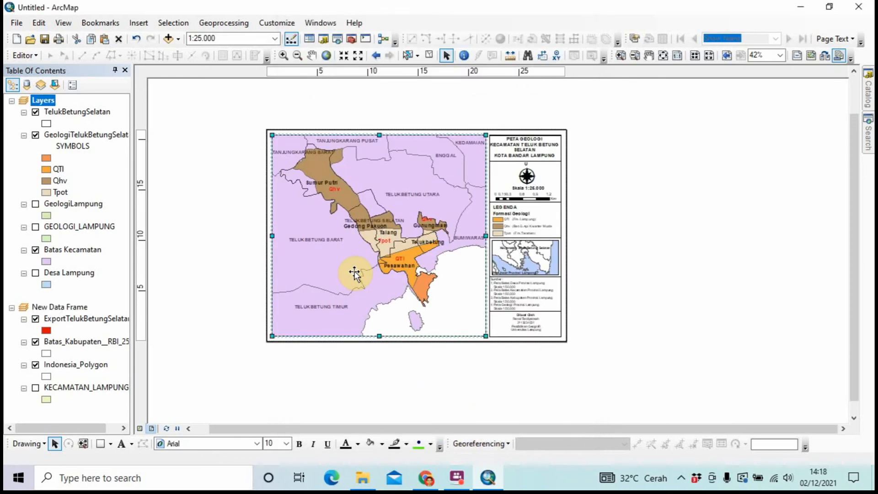
Add a measured grid with the default 1000 m by 900 m intervals and accept the warning
{"action": "right_click", "coordinate": [355, 273]}
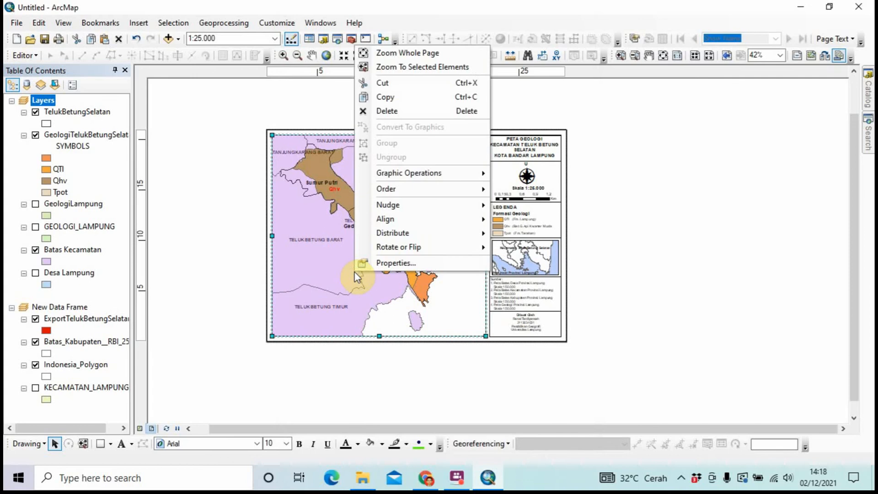
{"action": "left_click", "coordinate": [367, 267]}
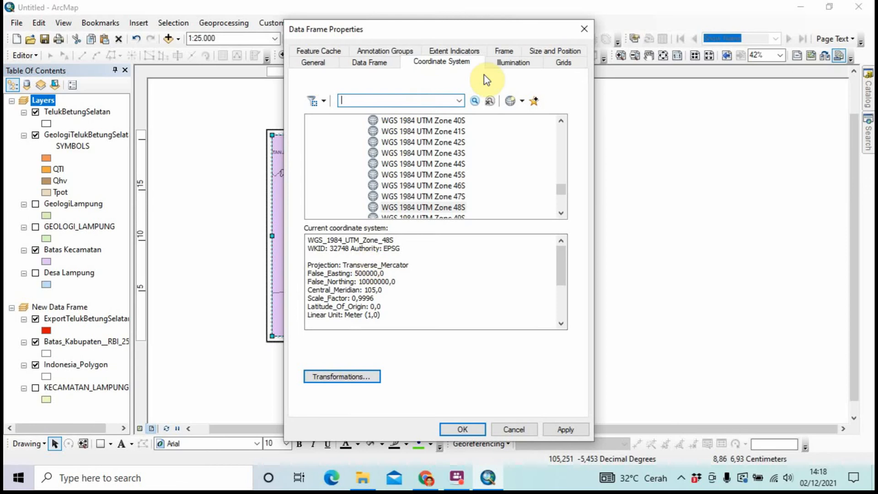
{"action": "left_click", "coordinate": [555, 64]}
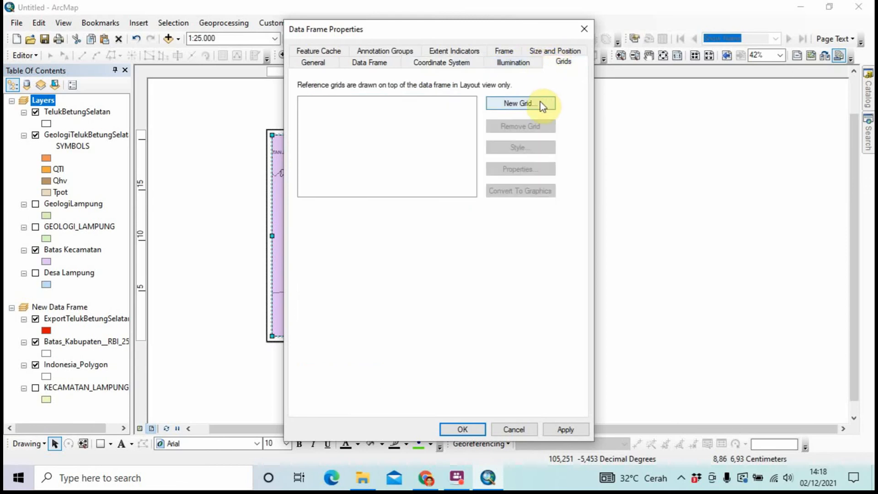
{"action": "left_click", "coordinate": [508, 103]}
{"action": "left_click", "coordinate": [423, 196]}
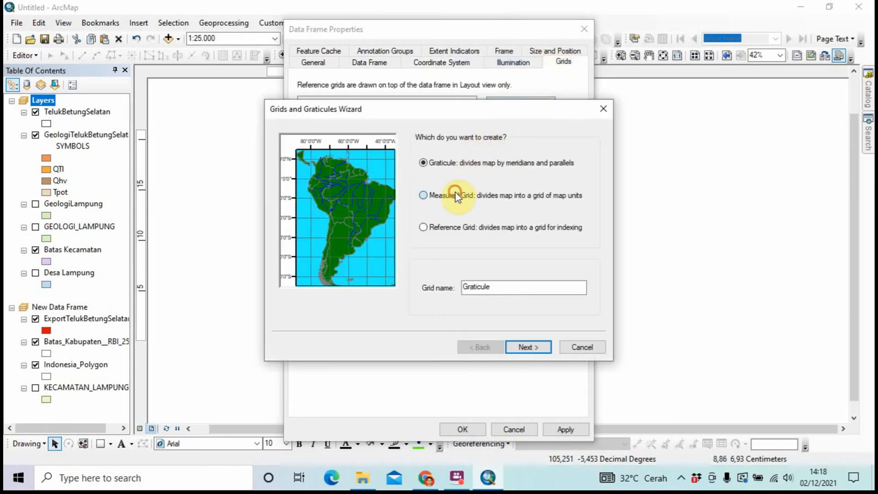
{"action": "left_click", "coordinate": [524, 346]}
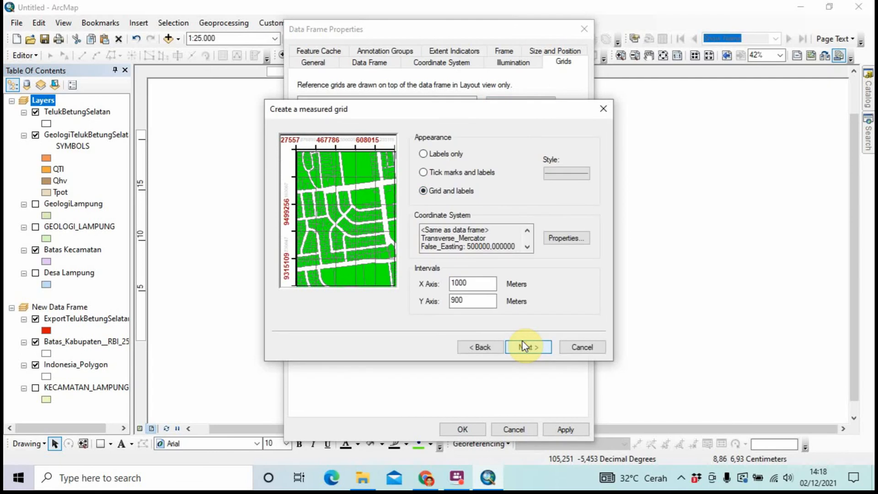
{"action": "left_click", "coordinate": [528, 347]}
{"action": "left_click", "coordinate": [528, 347]}
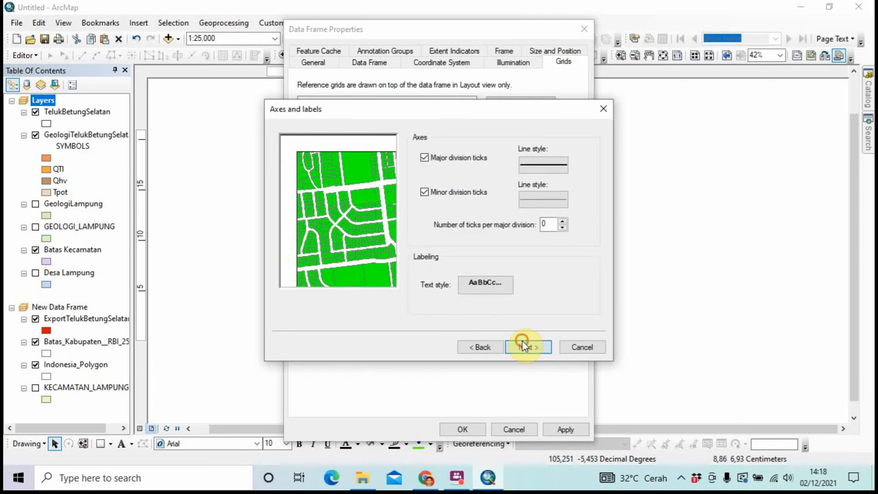
{"action": "left_click", "coordinate": [526, 346]}
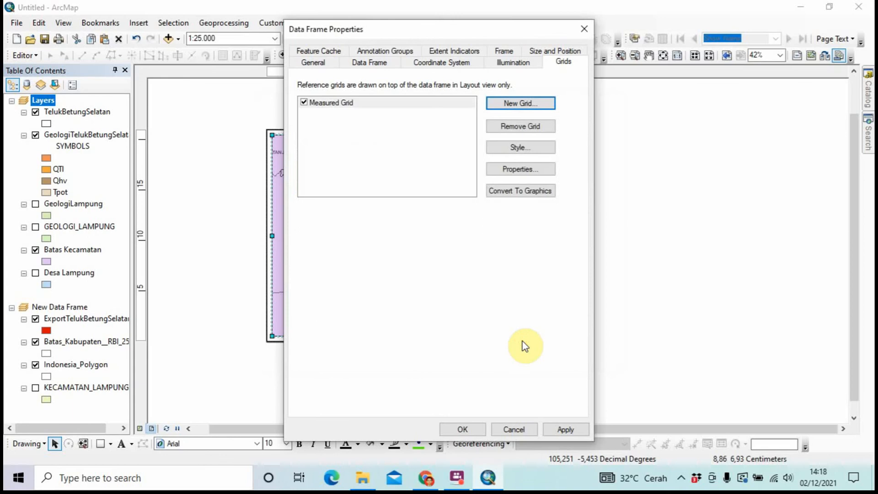
{"action": "left_click", "coordinate": [471, 430]}
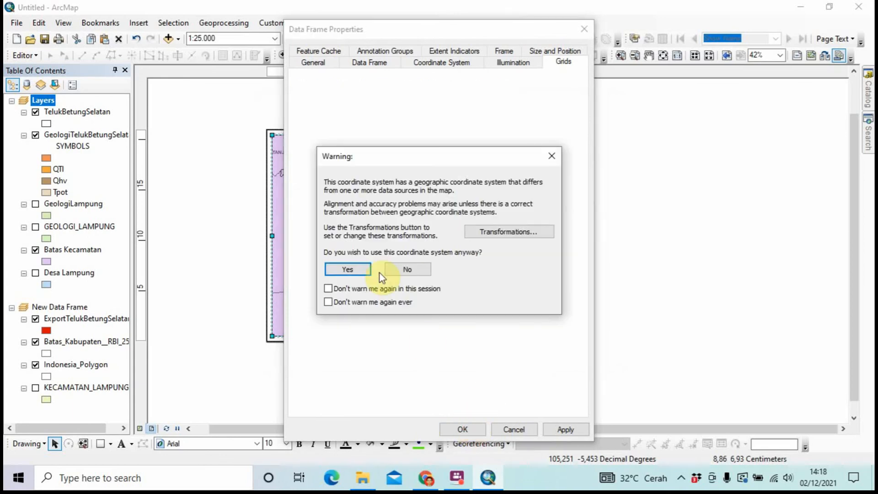
{"action": "left_click", "coordinate": [360, 271]}
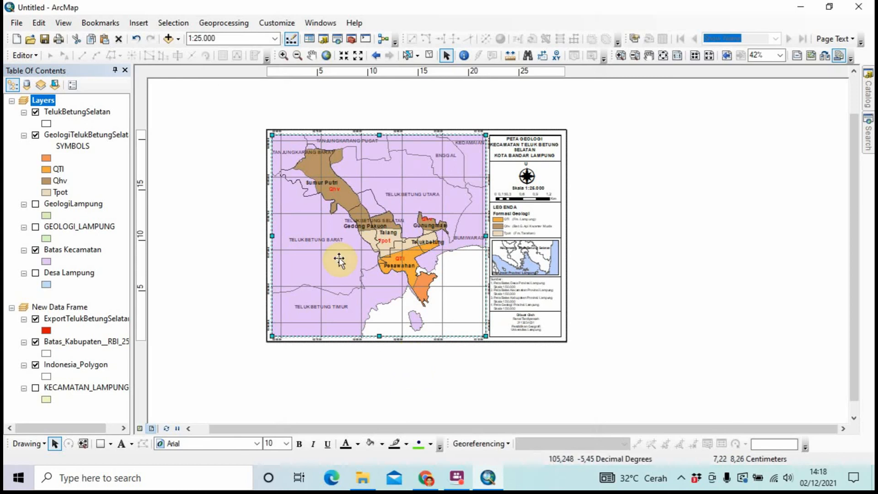
Change the measured grid's Y interval to 600 m, keep X at 1000 m, and apply
{"action": "scroll", "coordinate": [339, 260], "scroll_direction": "down", "scroll_amount": 3}
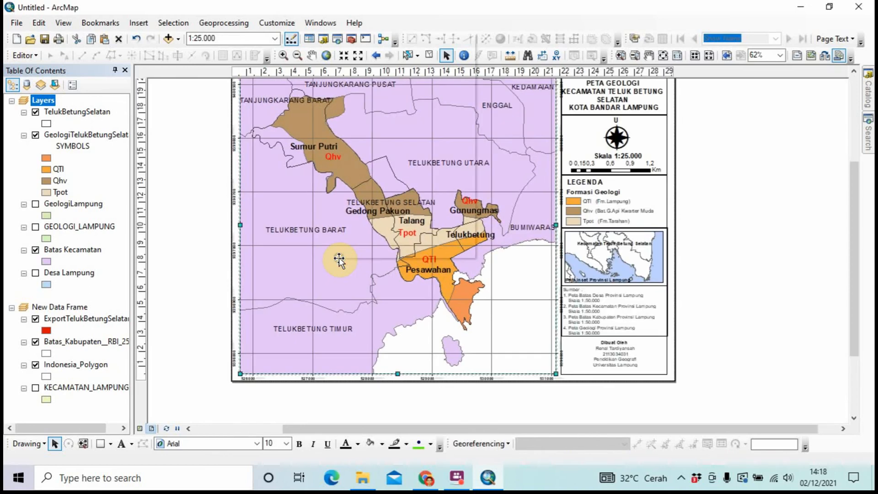
{"action": "right_click", "coordinate": [339, 259]}
{"action": "left_click", "coordinate": [351, 251]}
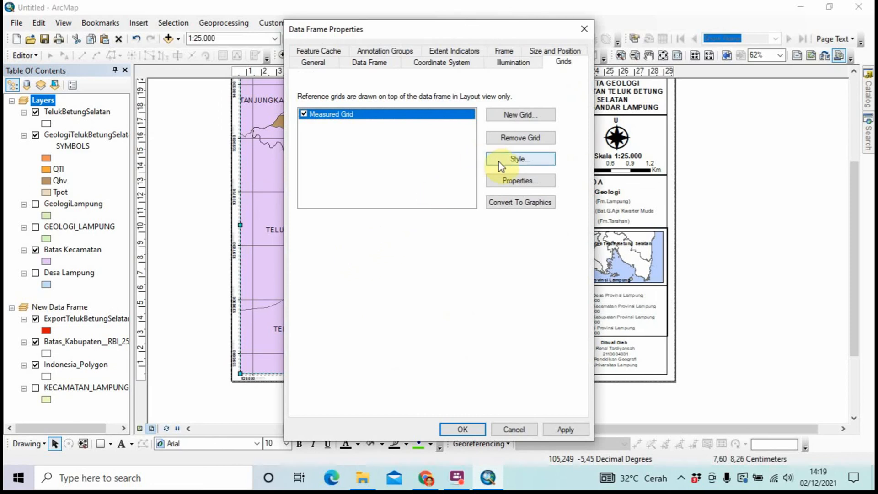
{"action": "left_click", "coordinate": [501, 179]}
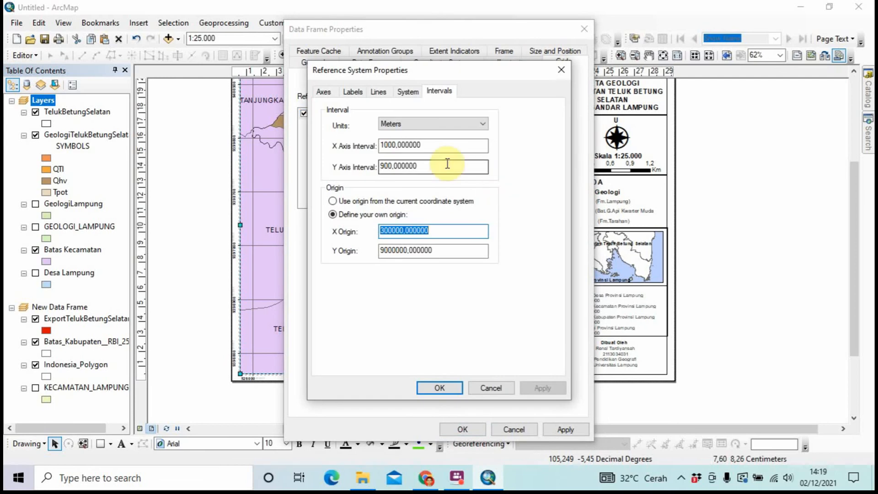
{"action": "left_click", "coordinate": [384, 145]}
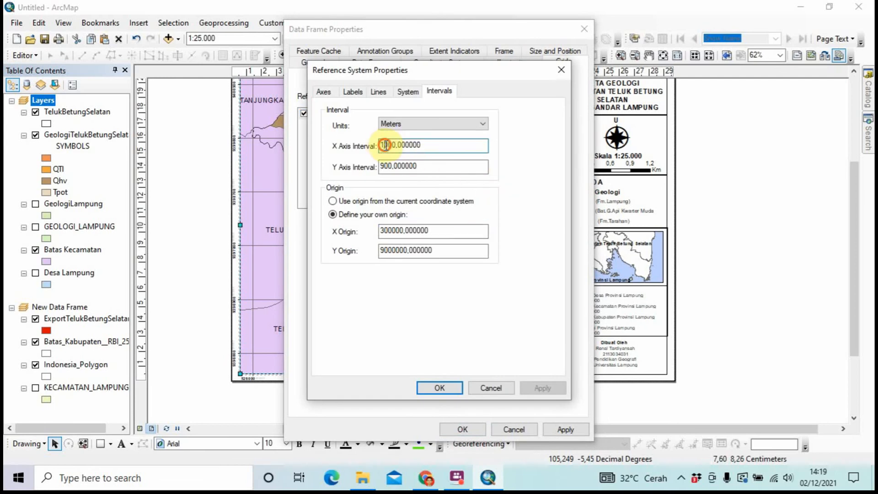
{"action": "key", "text": "BackSpace"}
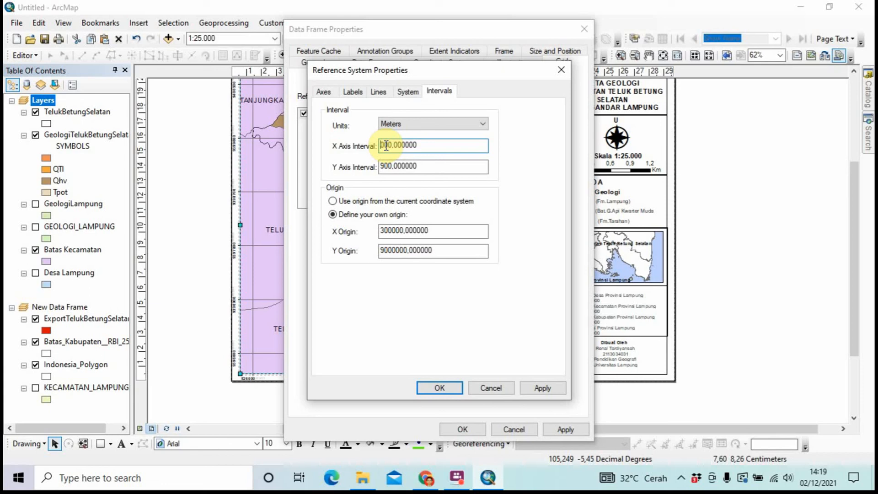
{"action": "type", "text": "10"}
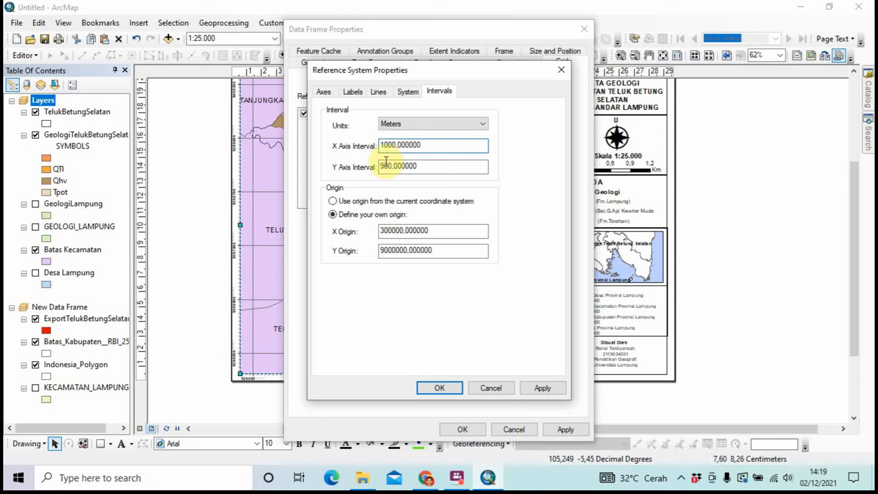
{"action": "left_click", "coordinate": [386, 162]}
{"action": "key", "text": "BackSpace"}
{"action": "type", "text": "6"}
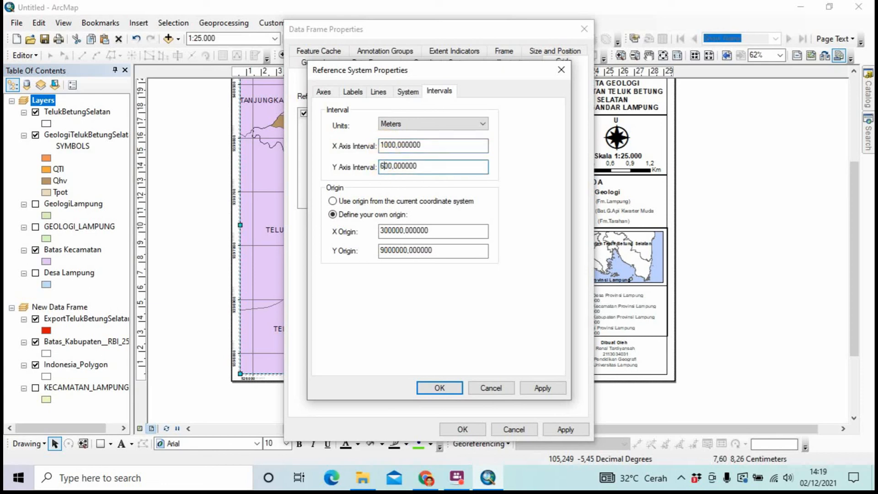
{"action": "left_click", "coordinate": [428, 390]}
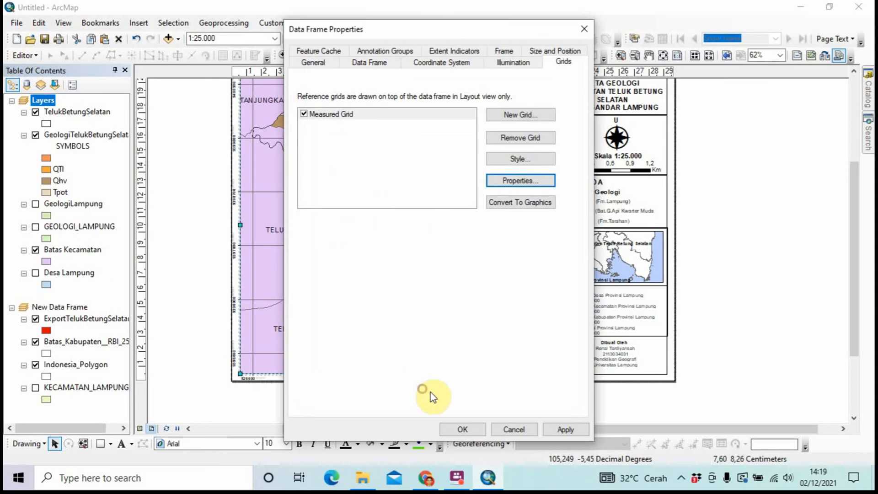
{"action": "left_click", "coordinate": [458, 426]}
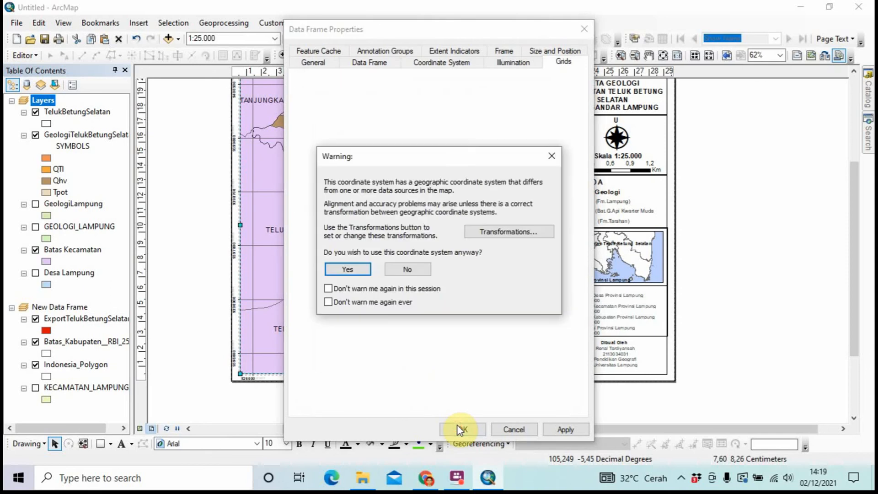
{"action": "left_click", "coordinate": [361, 269]}
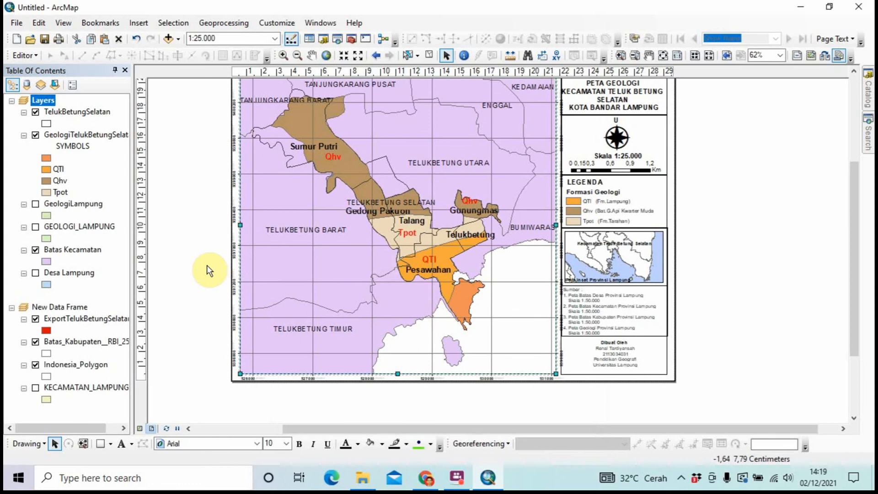
Reopen the data frame's properties and the measured grid's interval settings
{"action": "scroll", "coordinate": [207, 266], "scroll_direction": "down", "scroll_amount": 1}
{"action": "scroll", "coordinate": [207, 267], "scroll_direction": "down", "scroll_amount": 2}
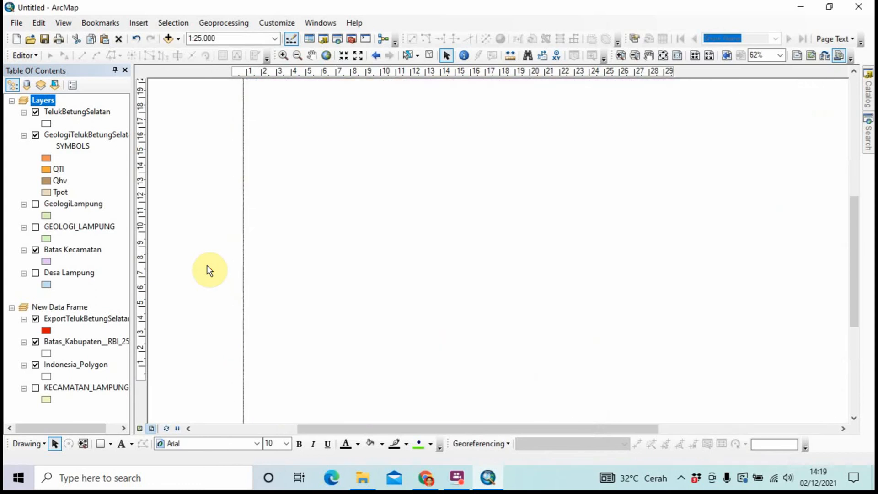
{"action": "scroll", "coordinate": [207, 266], "scroll_direction": "up", "scroll_amount": 1}
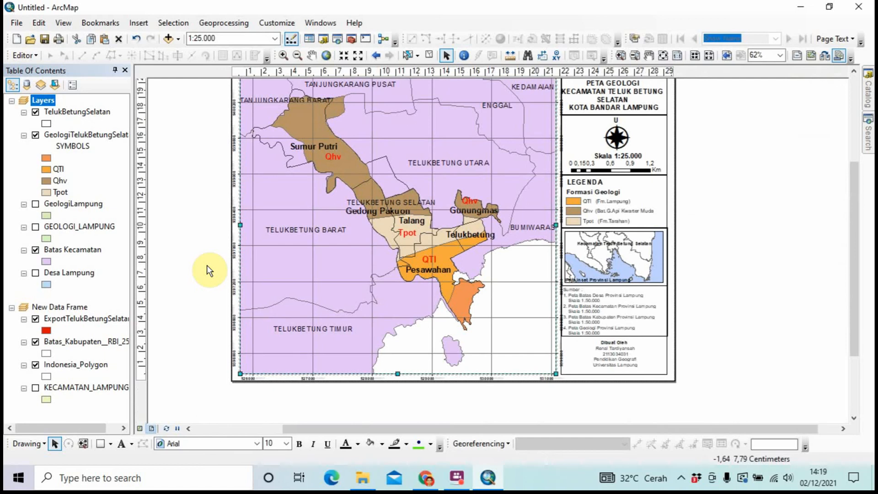
{"action": "right_click", "coordinate": [336, 237]}
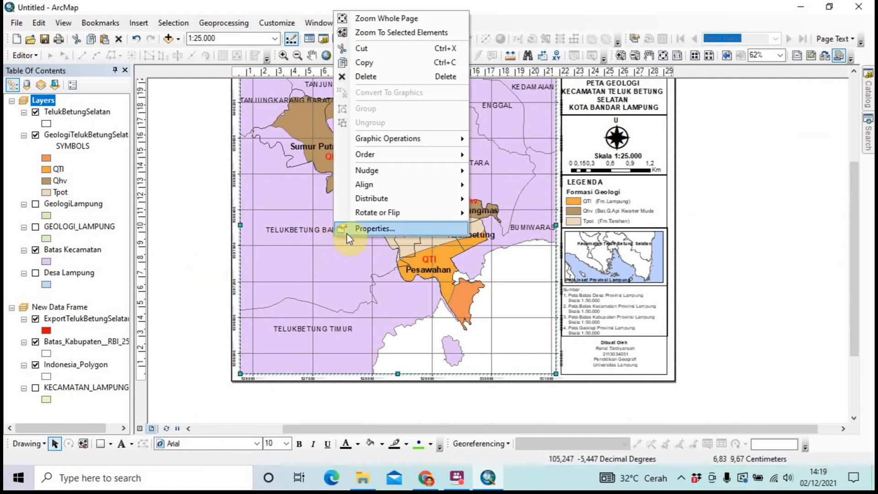
{"action": "left_click", "coordinate": [347, 229]}
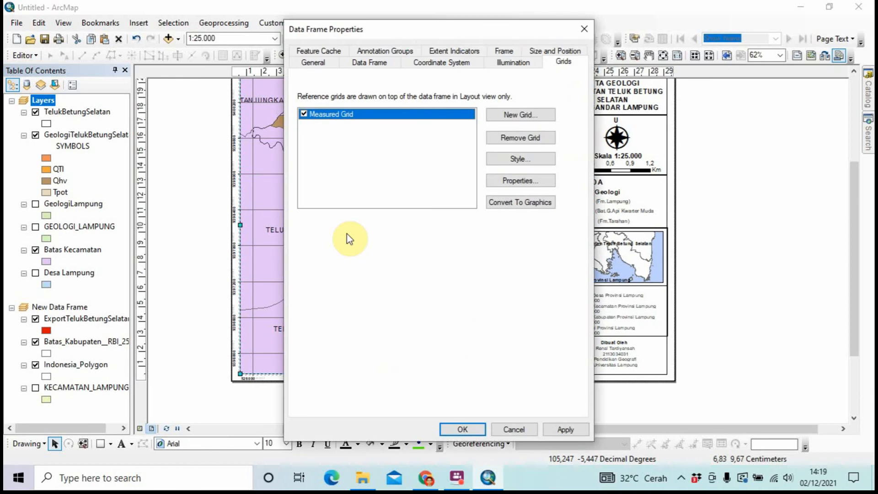
{"action": "left_click", "coordinate": [507, 182]}
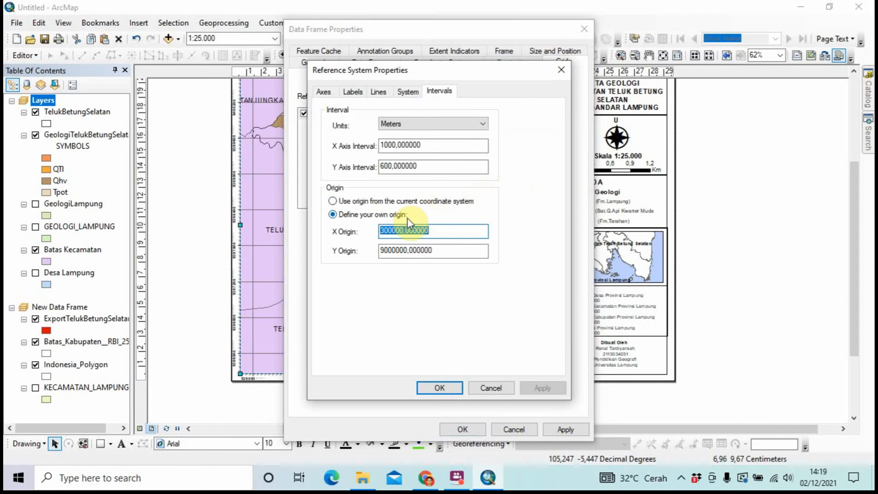
Set the grid's Y axis interval to 800 m, apply, and accept the warning
{"action": "left_click", "coordinate": [385, 165]}
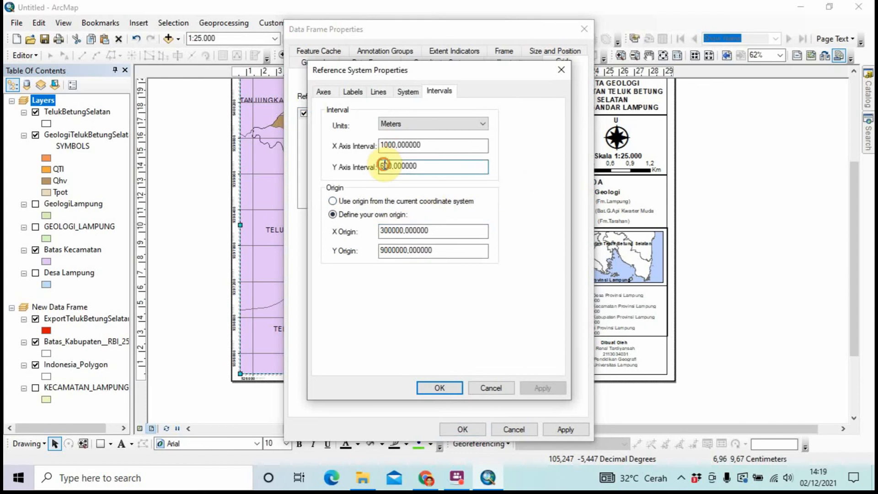
{"action": "left_click", "coordinate": [386, 146]}
{"action": "left_click", "coordinate": [387, 165]}
{"action": "type", "text": "0"}
{"action": "key", "text": "BackSpace"}
{"action": "key", "text": "BackSpace"}
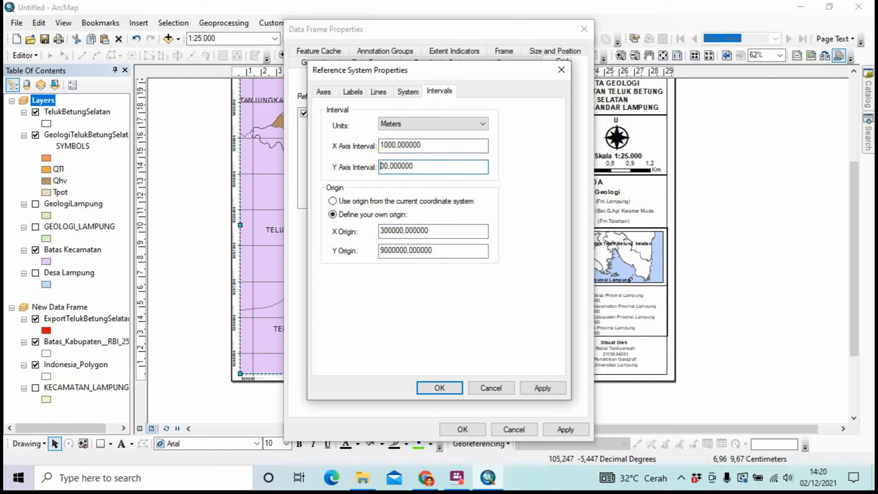
{"action": "type", "text": "9"}
{"action": "key", "text": "BackSpace"}
{"action": "type", "text": "8"}
{"action": "left_click", "coordinate": [446, 392]}
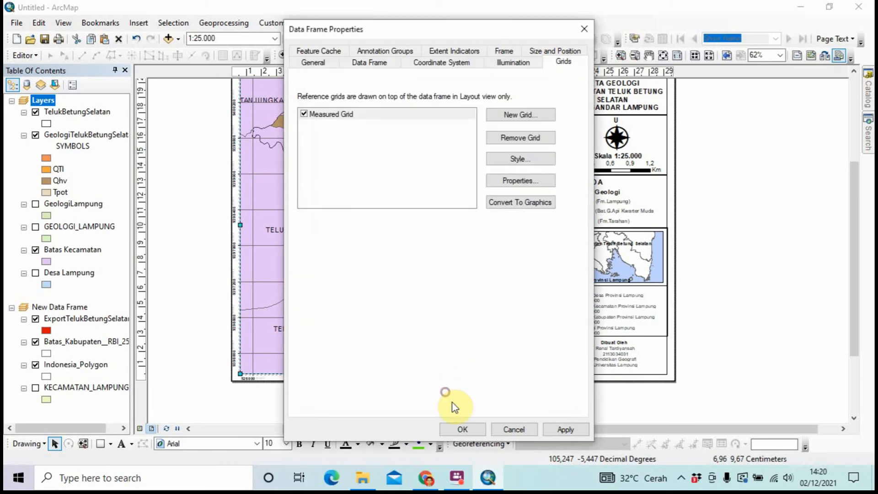
{"action": "left_click", "coordinate": [455, 429]}
{"action": "left_click", "coordinate": [352, 271]}
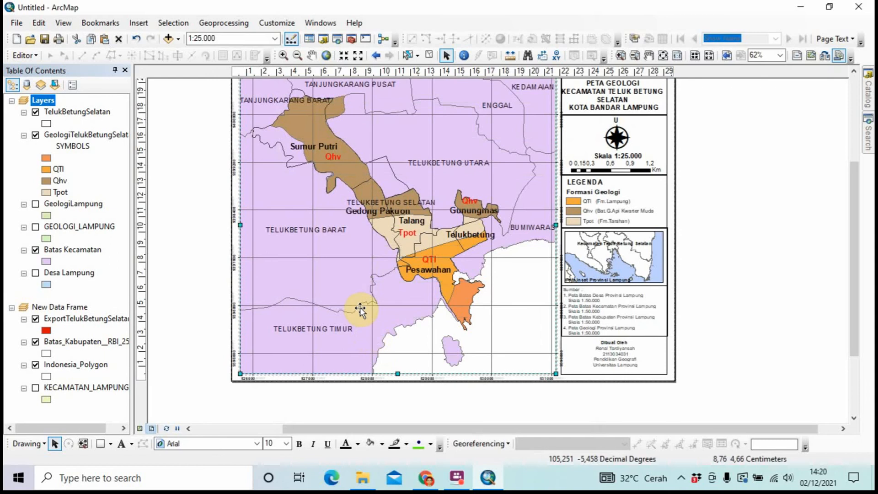
Zoom the layout out to show the whole gridded page, including the legend panel
{"action": "scroll", "coordinate": [355, 293], "scroll_direction": "down", "scroll_amount": 1}
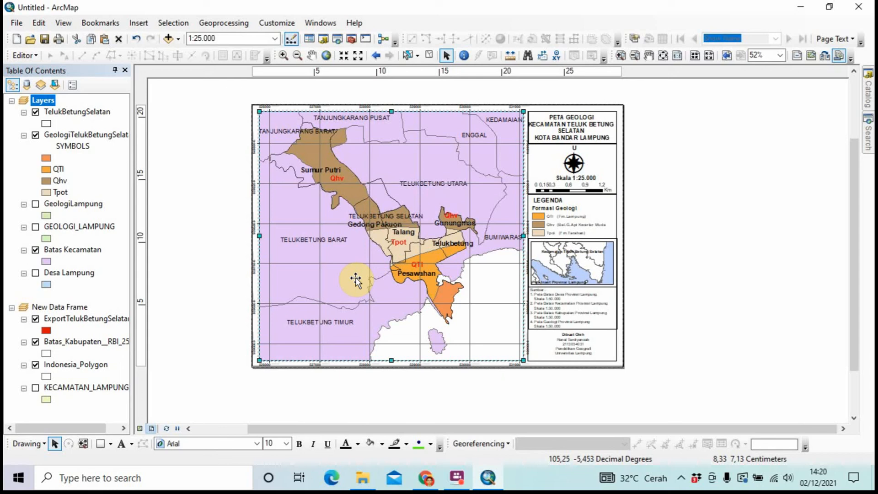
Open the number format settings for the measured grid's labels
{"action": "right_click", "coordinate": [346, 278]}
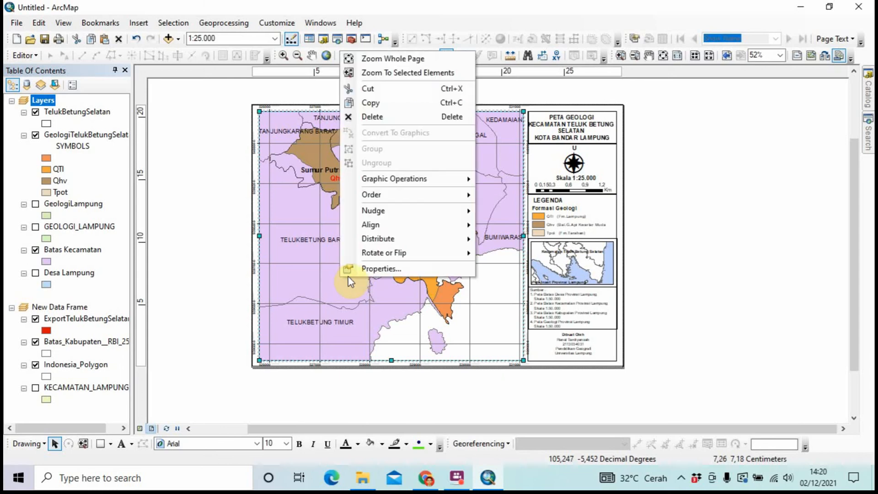
{"action": "left_click", "coordinate": [369, 268]}
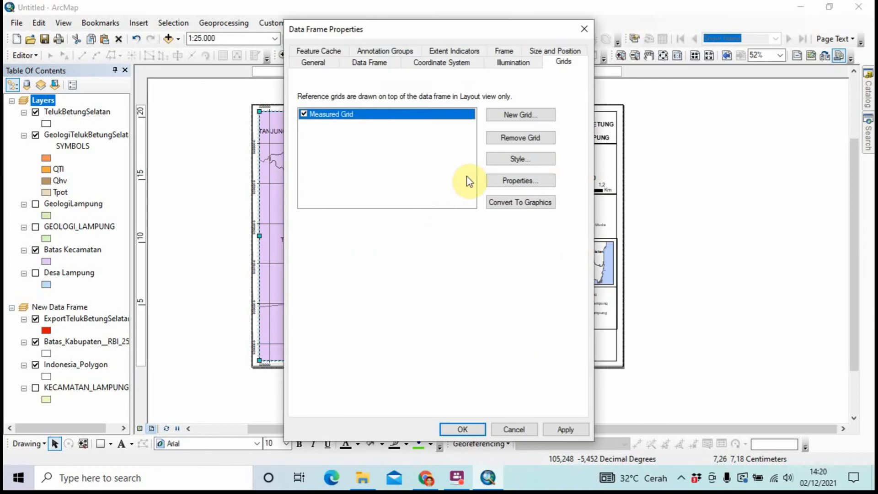
{"action": "left_click", "coordinate": [492, 180]}
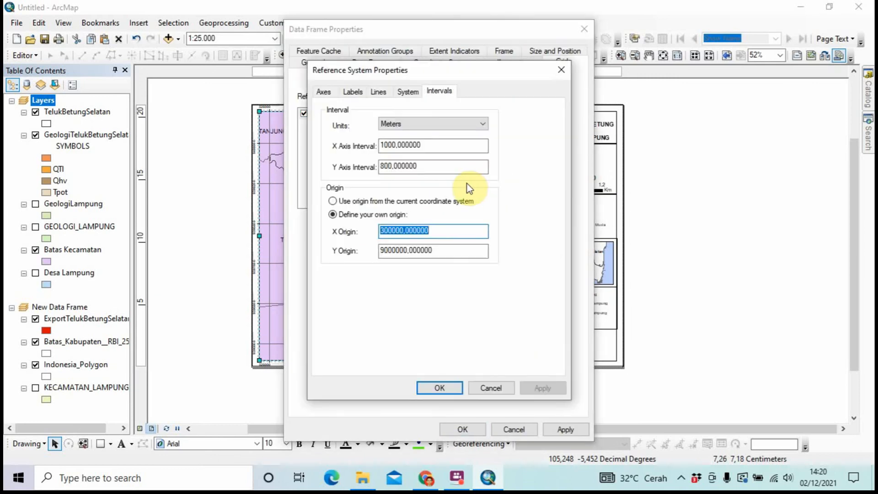
{"action": "left_click", "coordinate": [361, 93]}
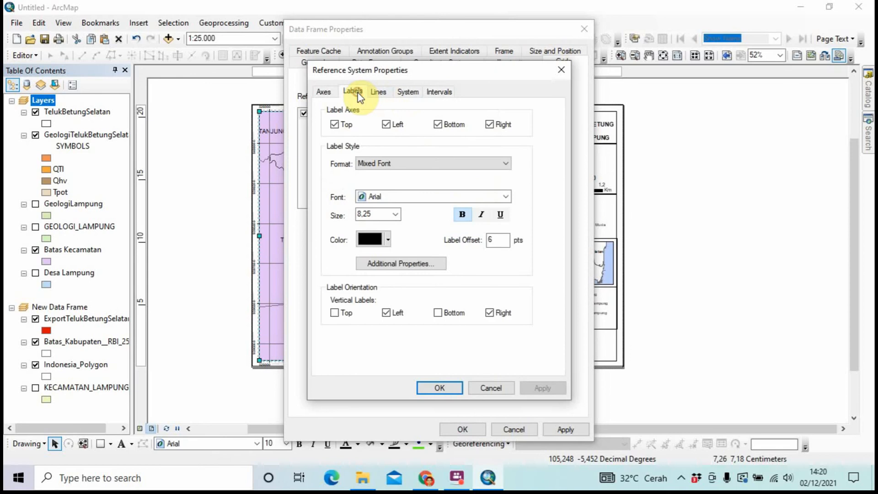
{"action": "left_click", "coordinate": [399, 266]}
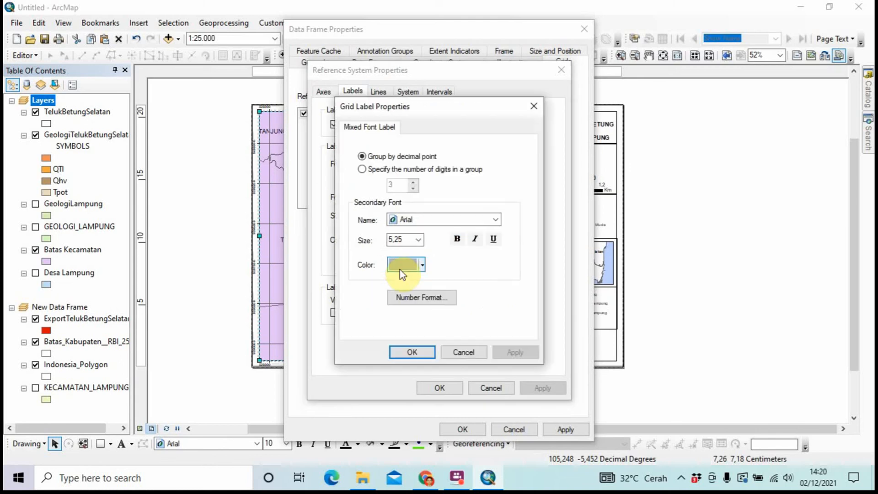
{"action": "left_click", "coordinate": [418, 296]}
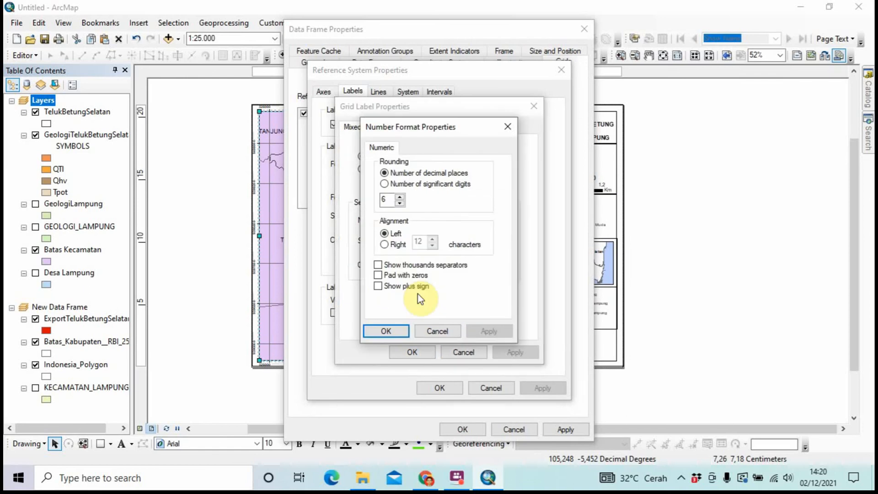
Set the grid labels to 0 decimal places, apply, and accept the warning
{"action": "double_click", "coordinate": [389, 200]}
{"action": "key", "text": "BackSpace"}
{"action": "type", "text": "0"}
{"action": "left_click", "coordinate": [373, 331]}
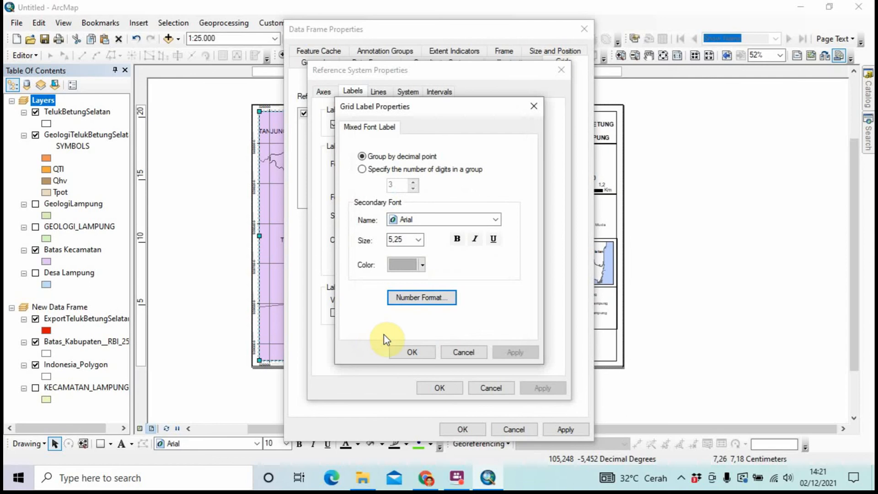
{"action": "left_click", "coordinate": [408, 353]}
{"action": "left_click", "coordinate": [420, 388]}
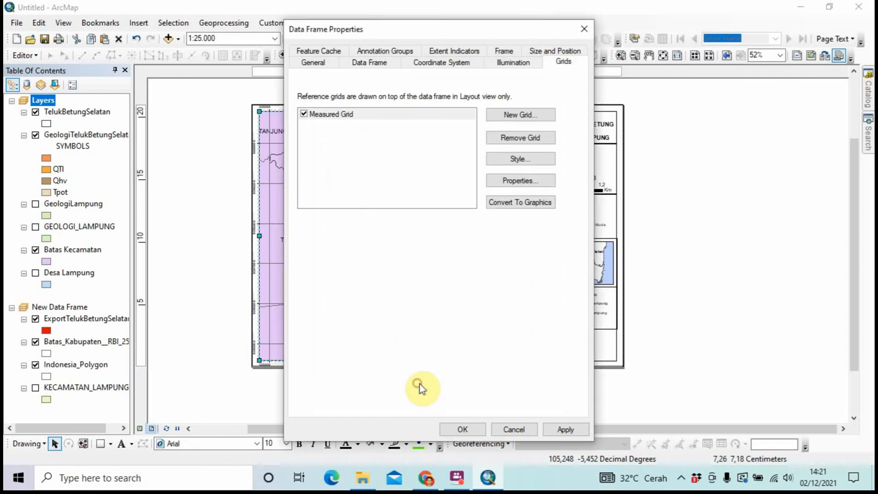
{"action": "left_click", "coordinate": [449, 430]}
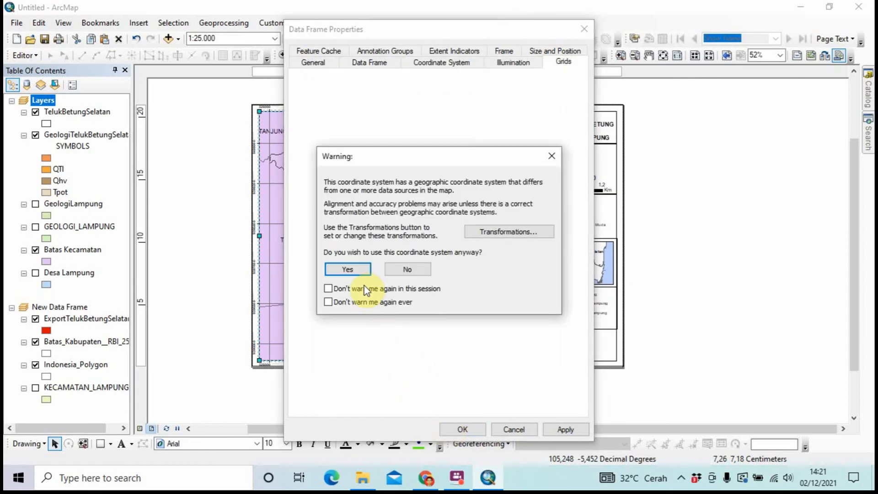
{"action": "left_click", "coordinate": [358, 271]}
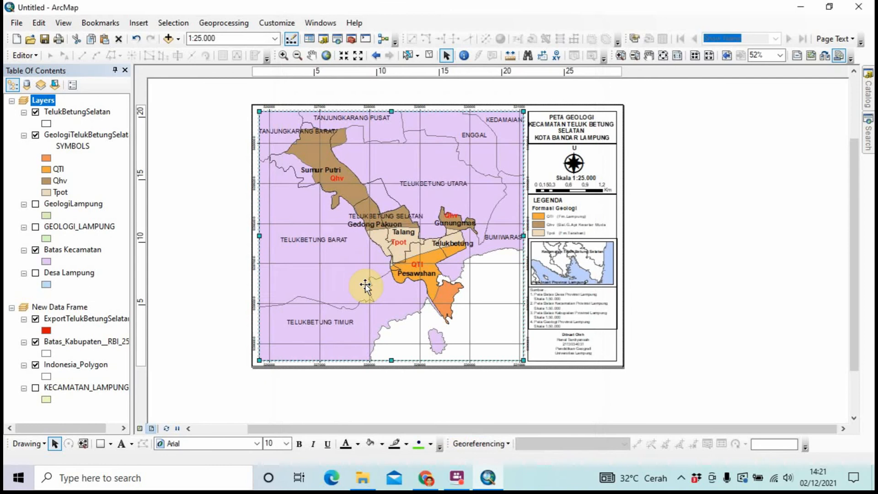
Enlarge the measured grid's label size from 8,25 to 10 and apply it
{"action": "scroll", "coordinate": [365, 284], "scroll_direction": "up", "scroll_amount": 3}
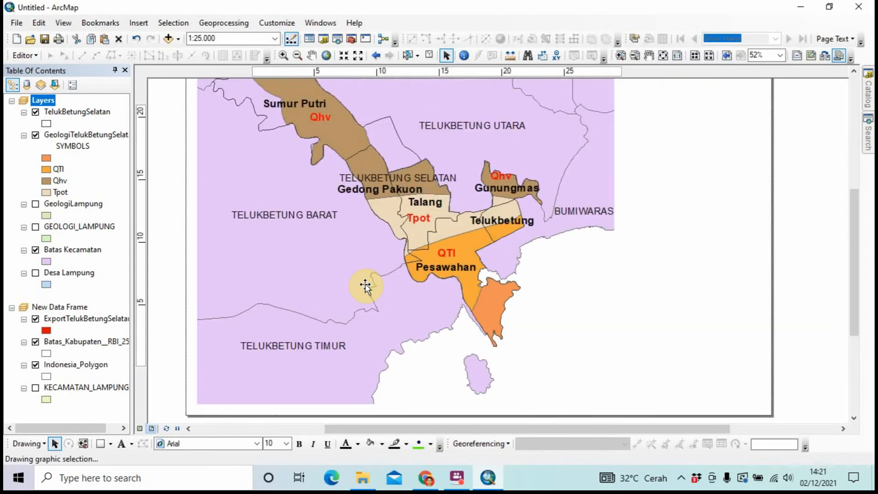
{"action": "scroll", "coordinate": [365, 284], "scroll_direction": "down", "scroll_amount": 3}
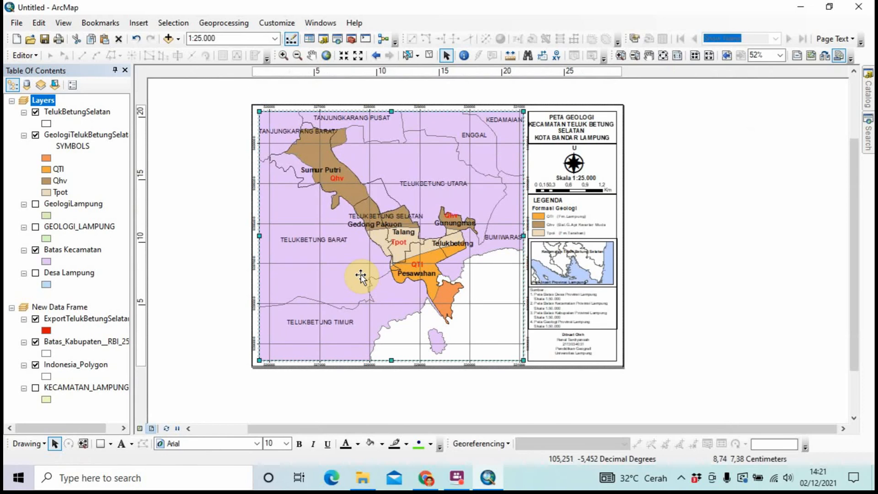
{"action": "right_click", "coordinate": [361, 277]}
{"action": "left_click", "coordinate": [379, 267]}
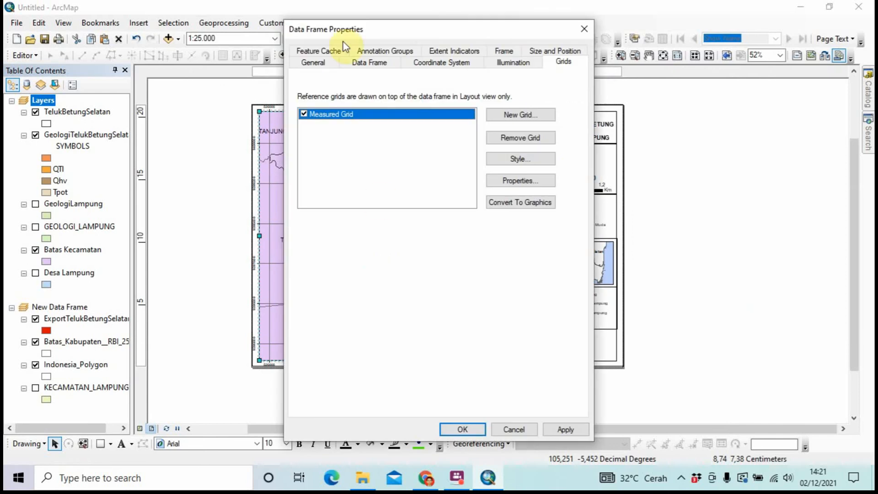
{"action": "left_click", "coordinate": [502, 176]}
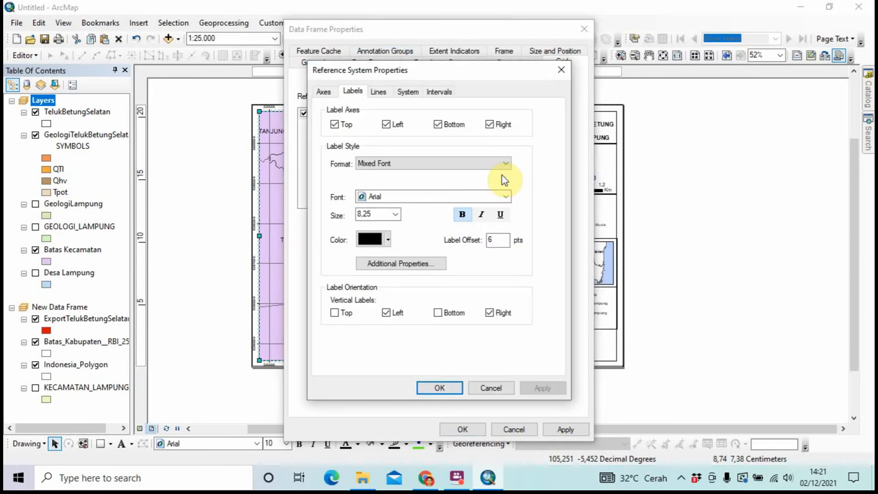
{"action": "left_click", "coordinate": [395, 216]}
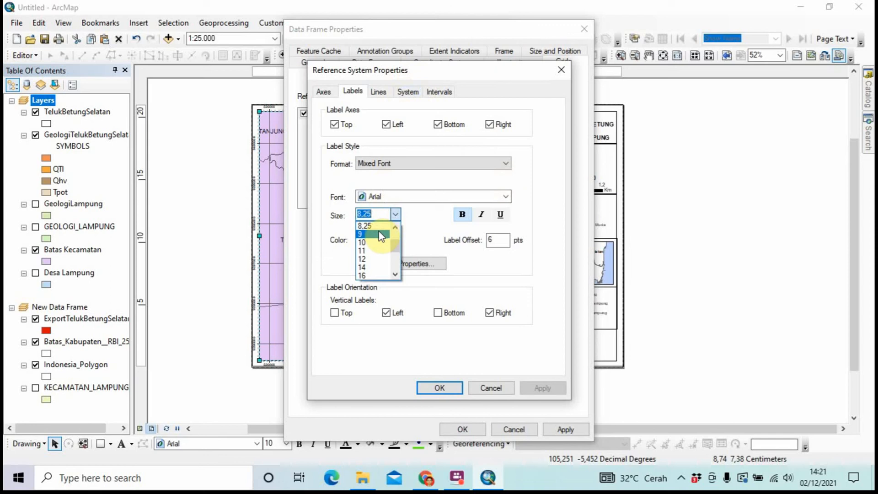
{"action": "left_click", "coordinate": [372, 243]}
{"action": "left_click", "coordinate": [423, 387]}
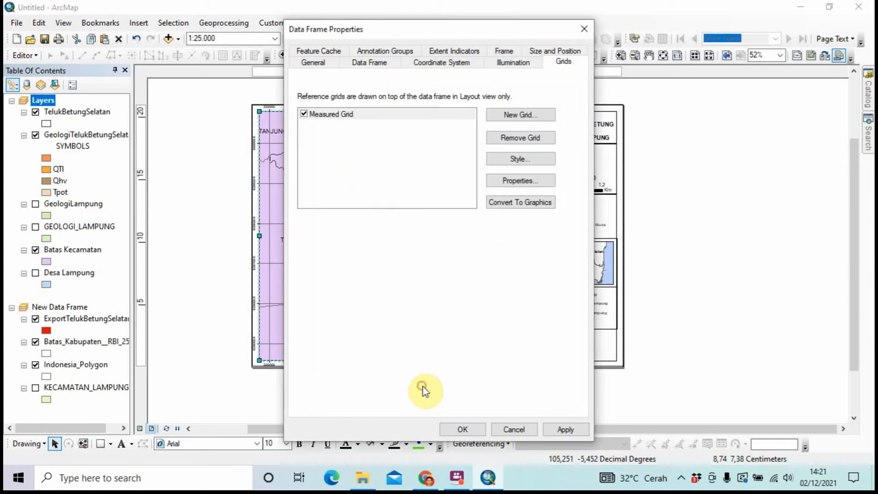
{"action": "left_click", "coordinate": [444, 425]}
Accept the coordinate system warning so the map redraws with the larger grid labels
{"action": "left_click", "coordinate": [359, 269]}
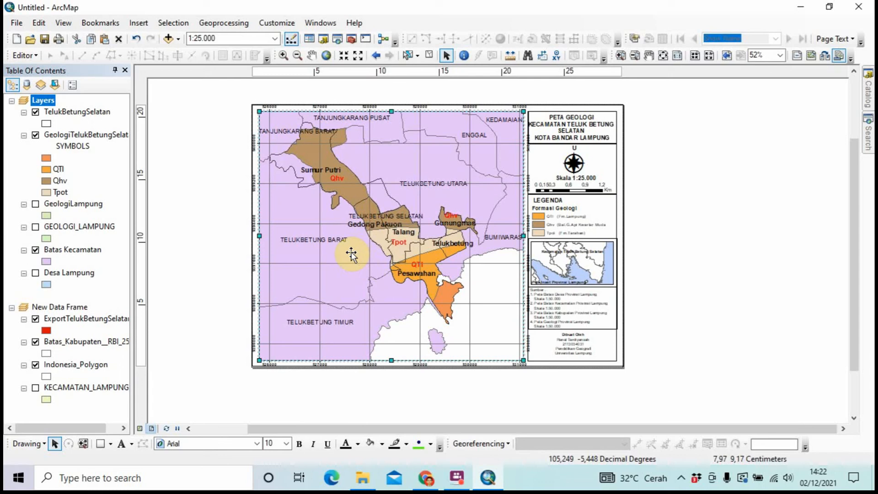
{"action": "scroll", "coordinate": [351, 254], "scroll_direction": "down", "scroll_amount": 1}
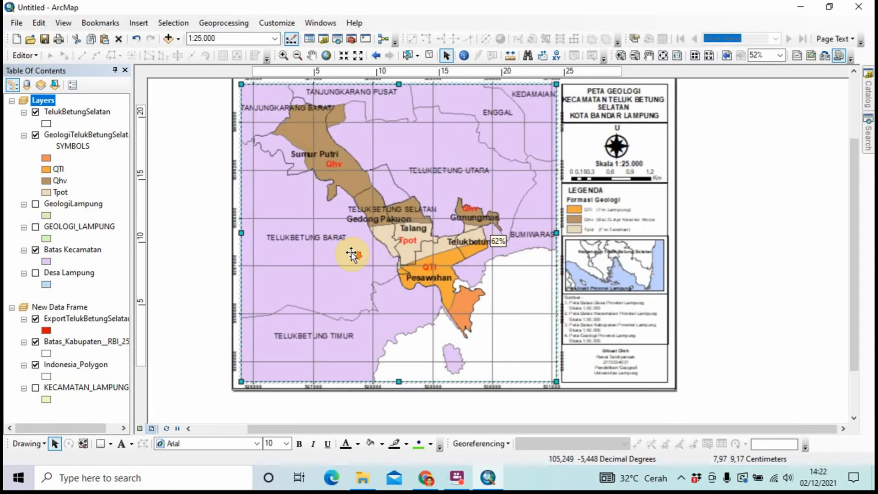
{"action": "scroll", "coordinate": [351, 254], "scroll_direction": "up", "scroll_amount": 1}
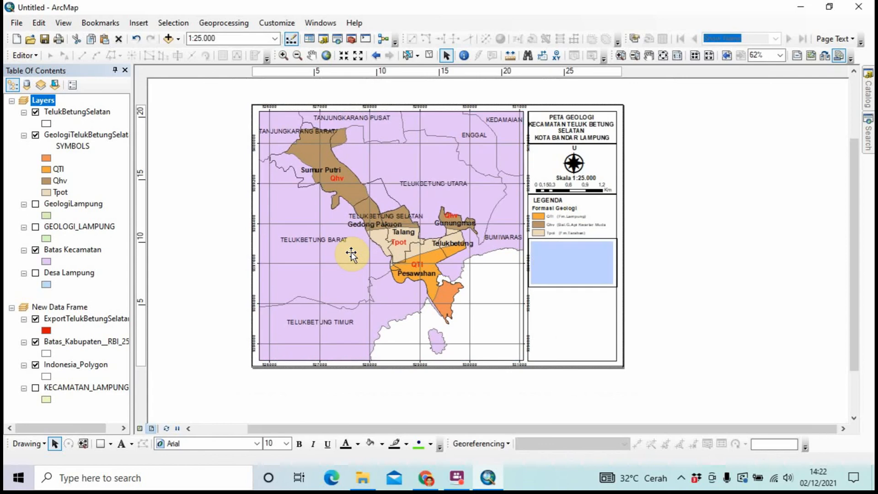
Pull the map frame's right, bottom, left and top edges slightly inward, then deselect
{"action": "scroll", "coordinate": [518, 224], "scroll_direction": "up", "scroll_amount": 1}
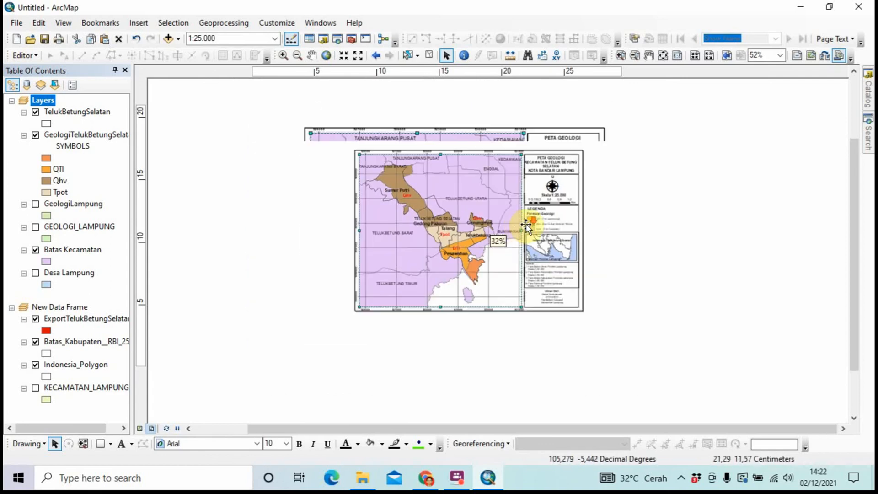
{"action": "scroll", "coordinate": [526, 223], "scroll_direction": "down", "scroll_amount": 3}
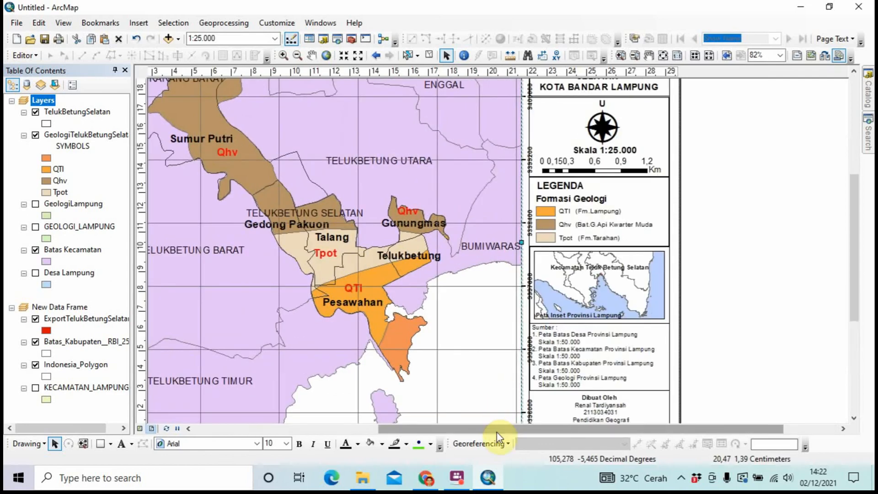
{"action": "left_click_drag", "start_coordinate": [499, 429], "coordinate": [541, 436]}
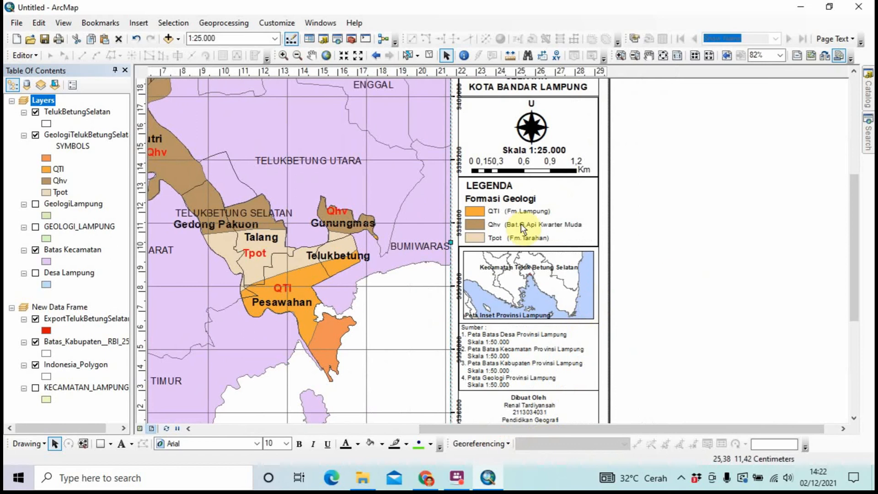
{"action": "scroll", "coordinate": [424, 212], "scroll_direction": "up", "scroll_amount": 2}
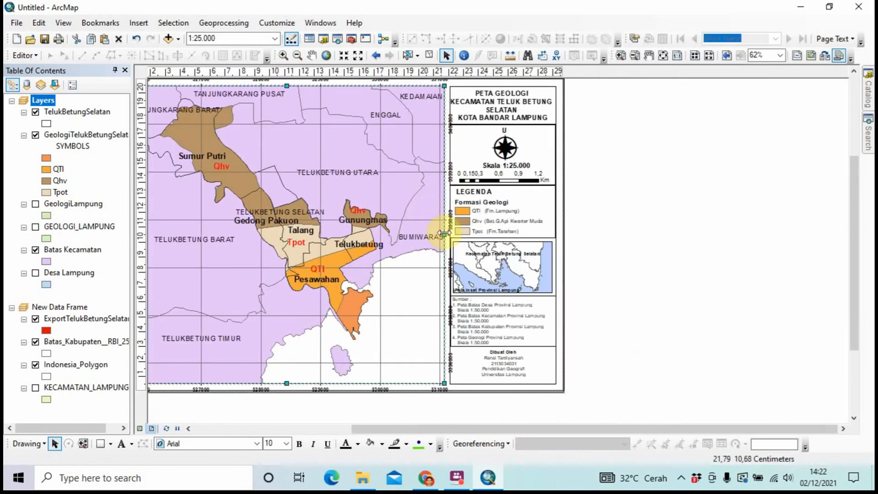
{"action": "left_click_drag", "start_coordinate": [444, 234], "coordinate": [437, 234]}
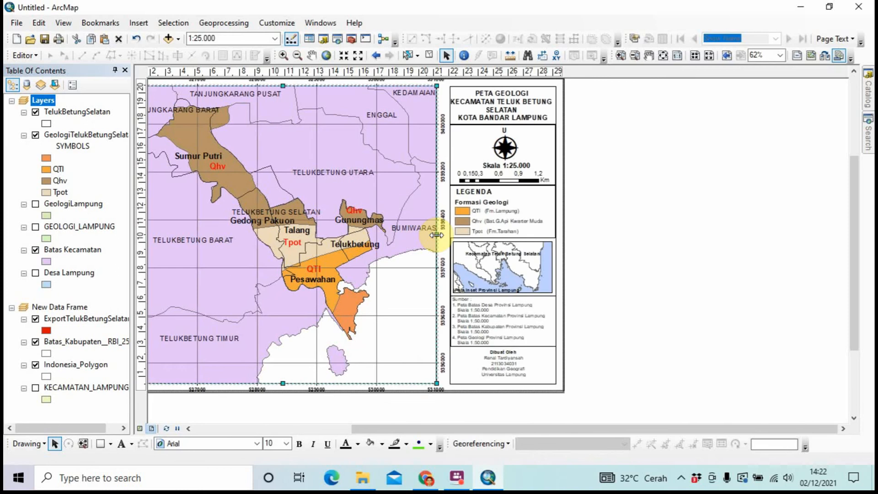
{"action": "scroll", "coordinate": [454, 239], "scroll_direction": "up", "scroll_amount": 3}
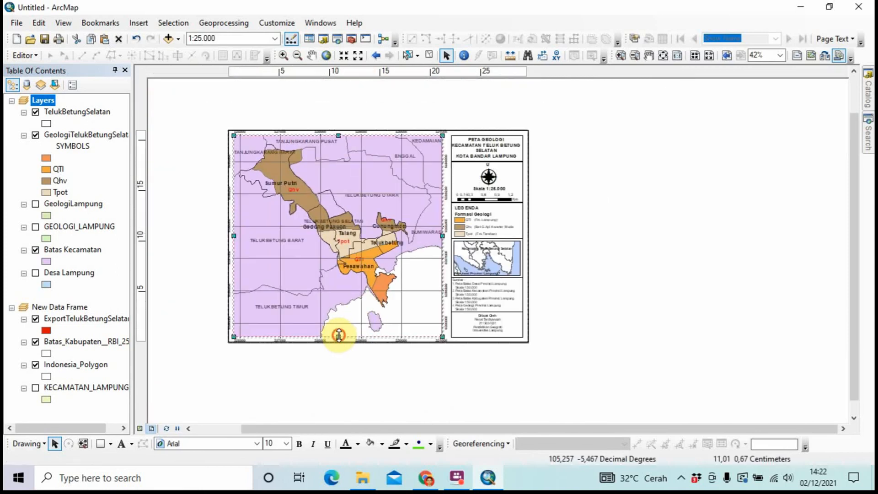
{"action": "left_click_drag", "start_coordinate": [339, 336], "coordinate": [338, 334]}
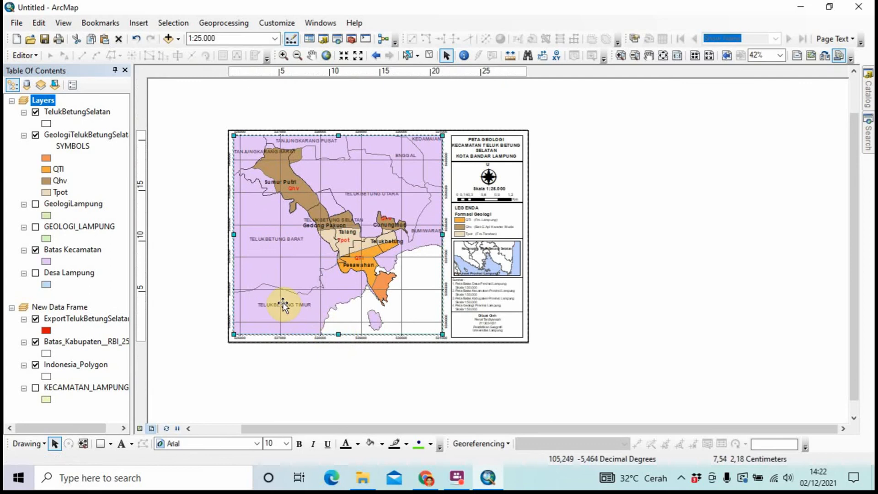
{"action": "left_click_drag", "start_coordinate": [234, 234], "coordinate": [236, 233]}
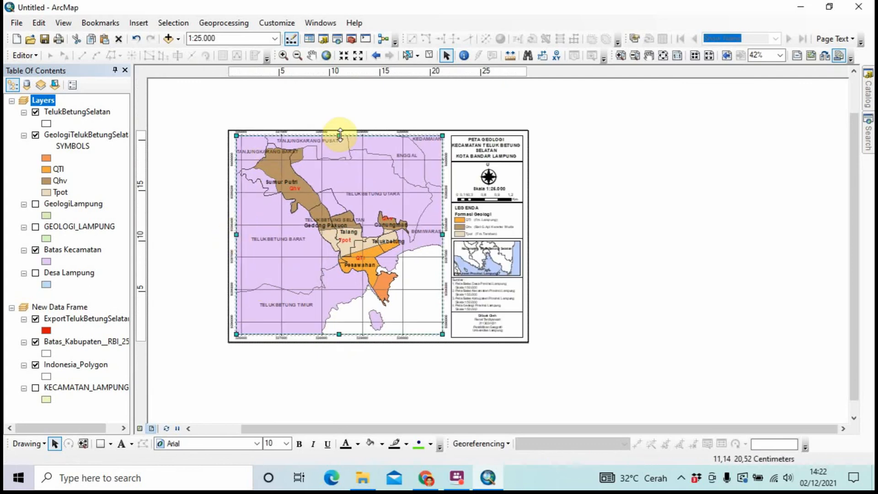
{"action": "left_click_drag", "start_coordinate": [338, 135], "coordinate": [340, 139]}
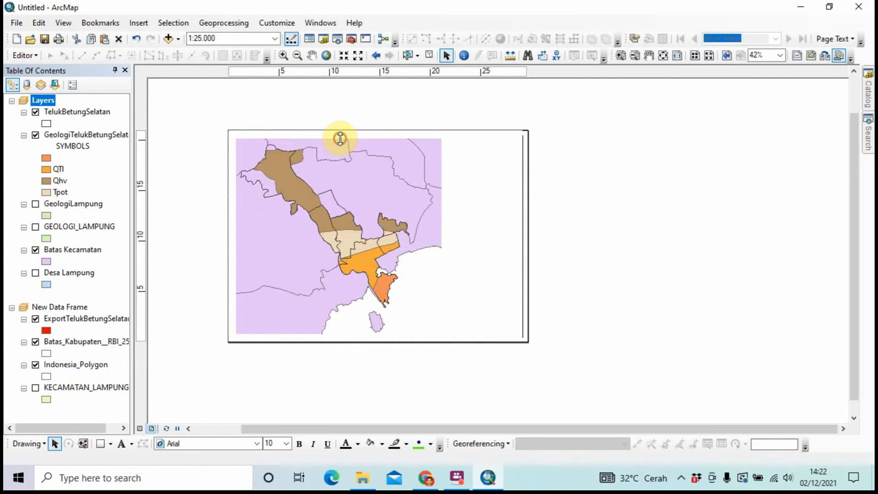
{"action": "left_click", "coordinate": [548, 164]}
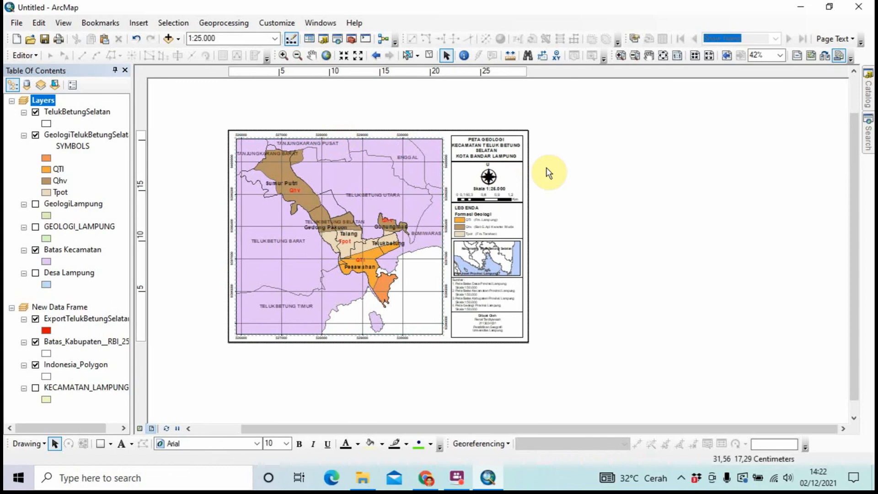
{"action": "scroll", "coordinate": [542, 192], "scroll_direction": "down", "scroll_amount": 3}
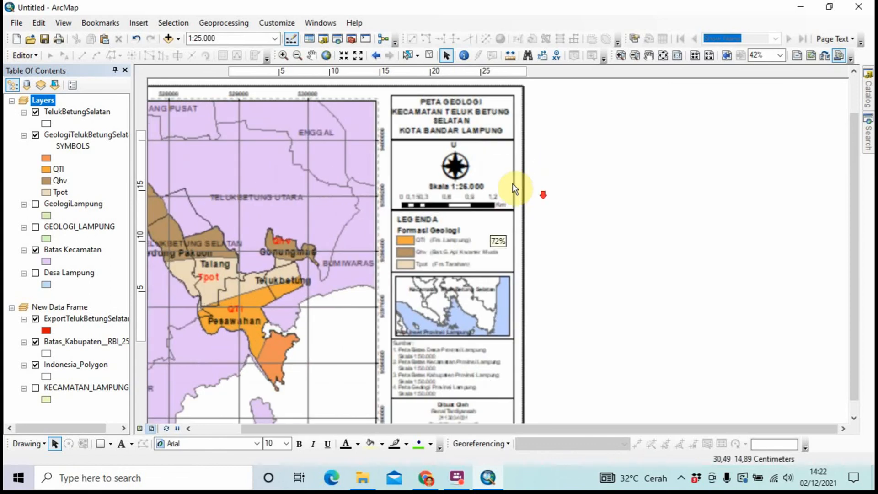
Extend the north-arrow and scale-bar frame's top edge up to meet the title box
{"action": "left_click", "coordinate": [408, 120]}
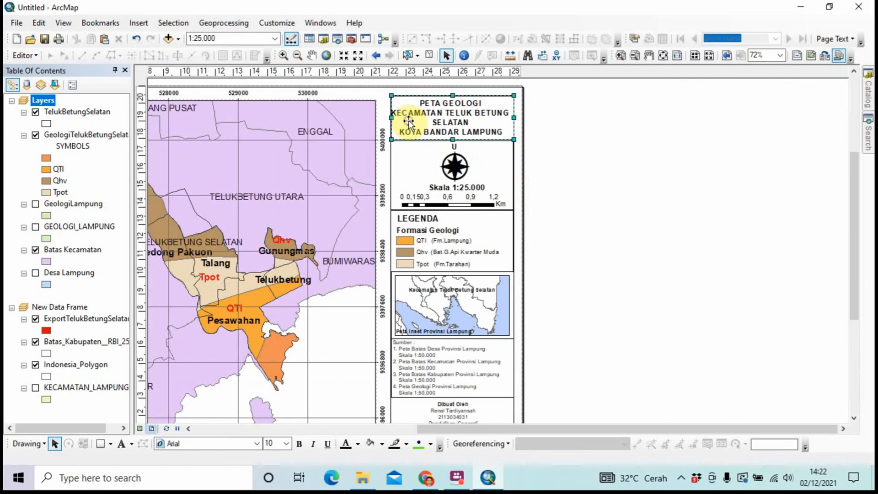
{"action": "left_click", "coordinate": [453, 142]}
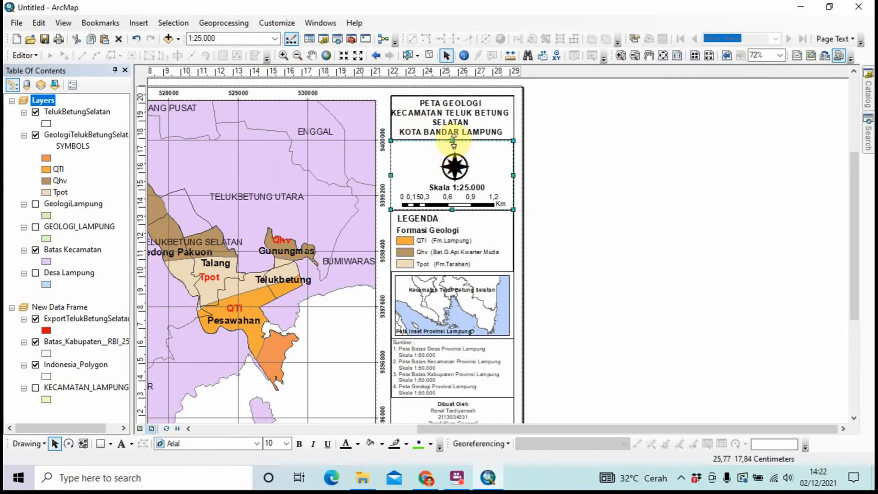
{"action": "left_click_drag", "start_coordinate": [453, 141], "coordinate": [453, 140]}
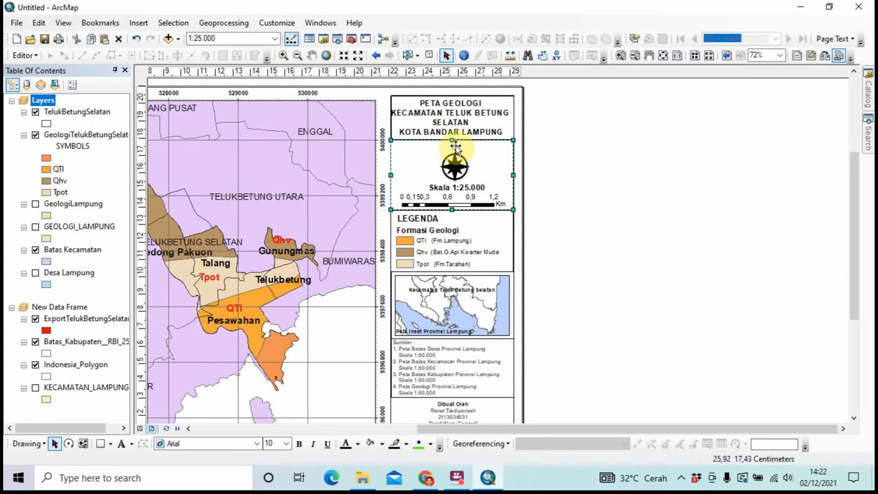
{"action": "left_click", "coordinate": [528, 172]}
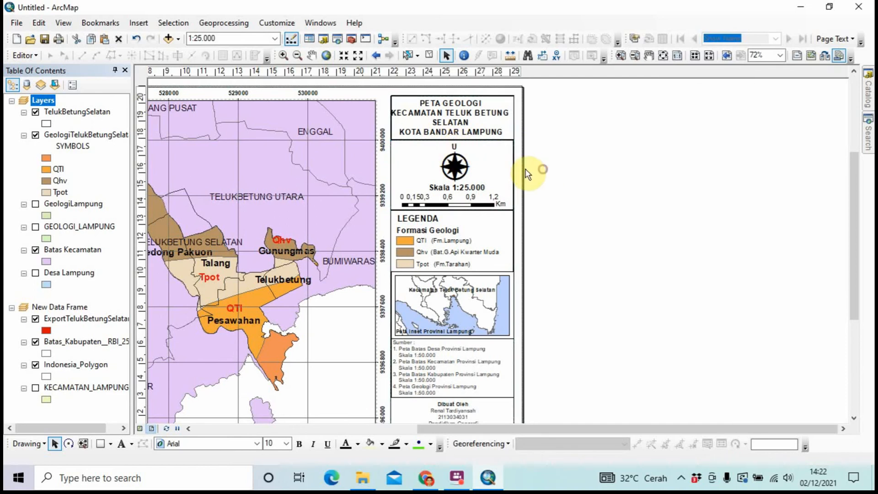
Select the north arrow by clicking, then by box-selecting it with the scale text
{"action": "left_click", "coordinate": [454, 166]}
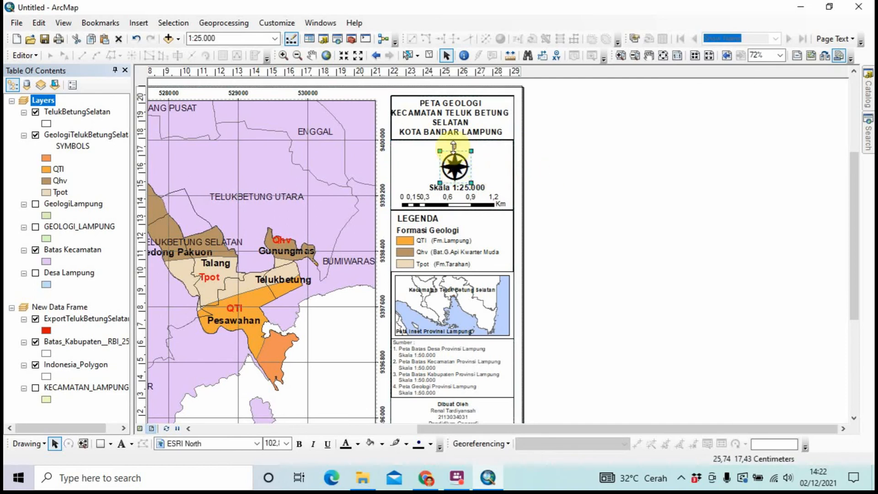
{"action": "left_click", "coordinate": [547, 172]}
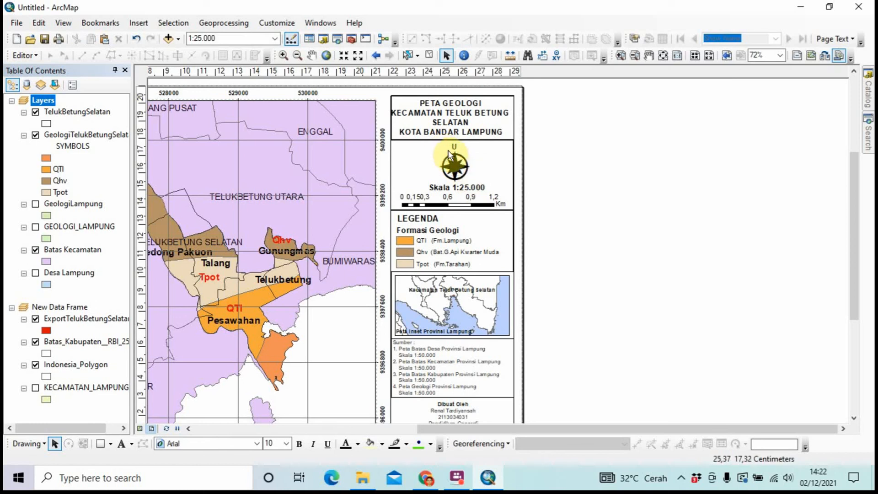
{"action": "left_click", "coordinate": [474, 179]}
{"action": "left_click", "coordinate": [467, 176]}
{"action": "left_click", "coordinate": [569, 180]}
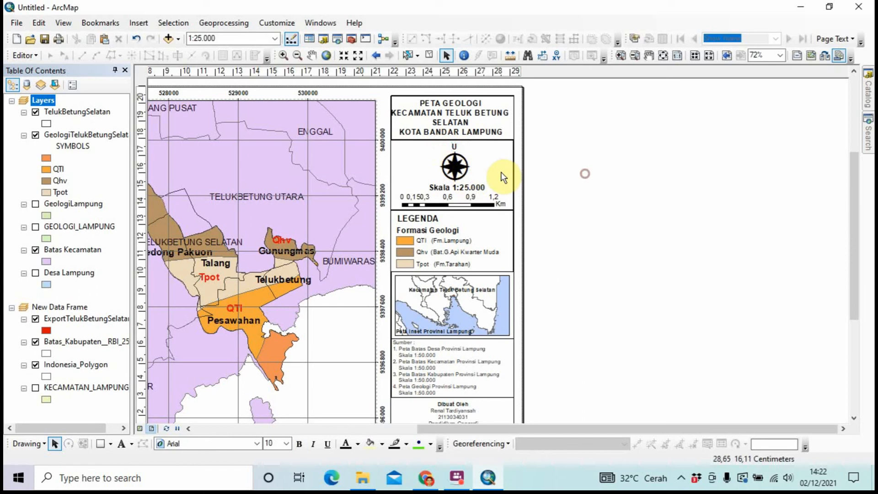
{"action": "left_click", "coordinate": [476, 182]}
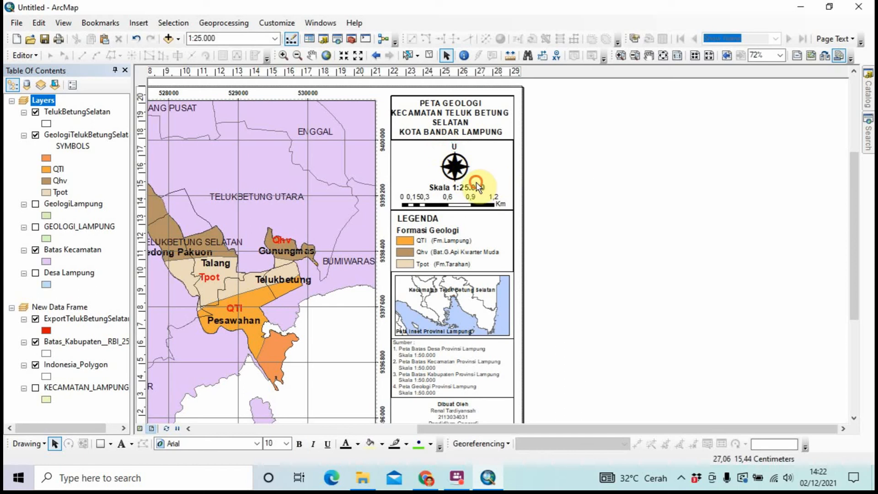
{"action": "left_click", "coordinate": [438, 145]}
{"action": "mouse_move", "coordinate": [478, 178]}
{"action": "left_mouse_down"}
{"action": "mouse_move", "coordinate": [424, 152]}
{"action": "mouse_move", "coordinate": [431, 141]}
{"action": "mouse_move", "coordinate": [430, 150]}
{"action": "left_mouse_up"}
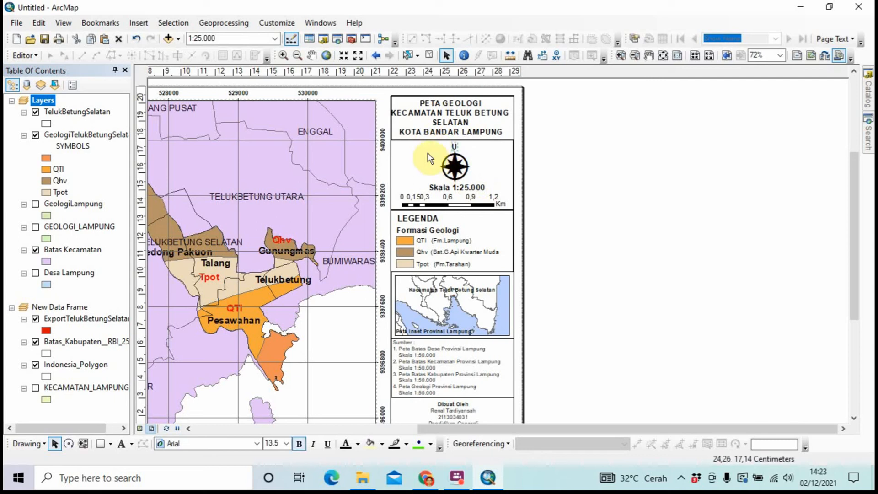
{"action": "left_click", "coordinate": [450, 160]}
{"action": "left_click", "coordinate": [586, 197]}
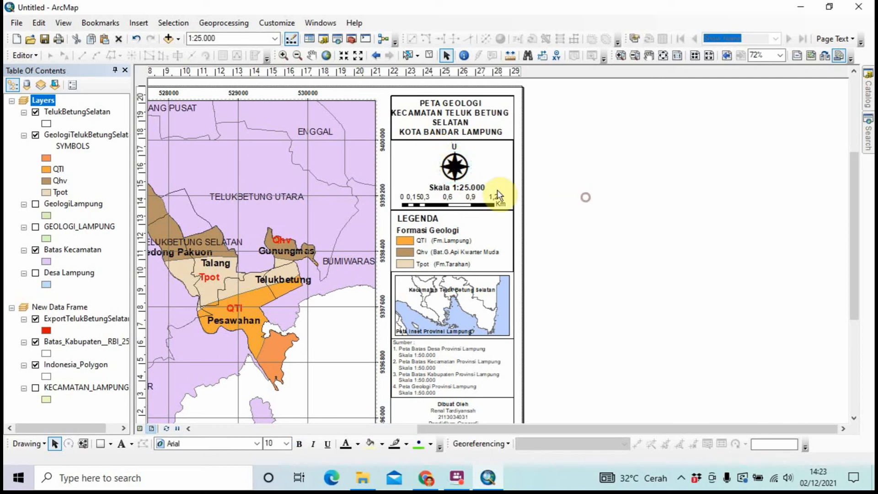
{"action": "left_click_drag", "start_coordinate": [473, 182], "coordinate": [435, 141]}
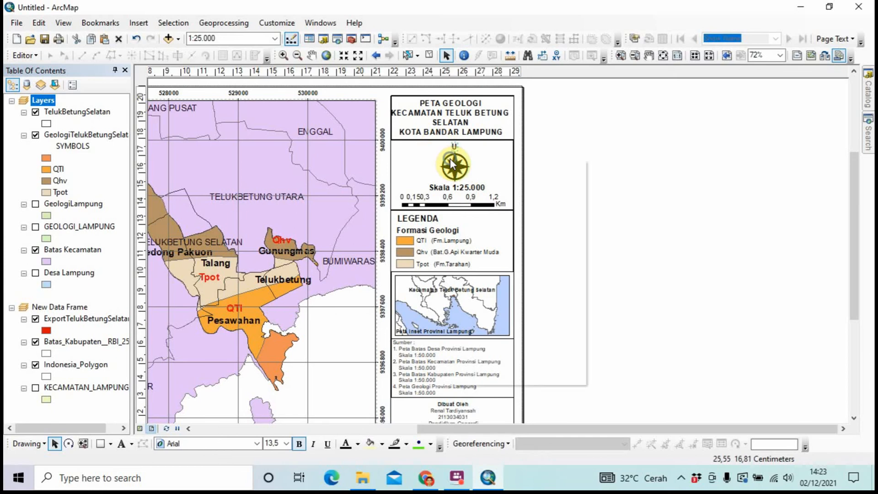
Select the north arrow and the Skala 1:25.000 scale text together
{"action": "right_click", "coordinate": [450, 159]}
{"action": "left_click", "coordinate": [490, 224]}
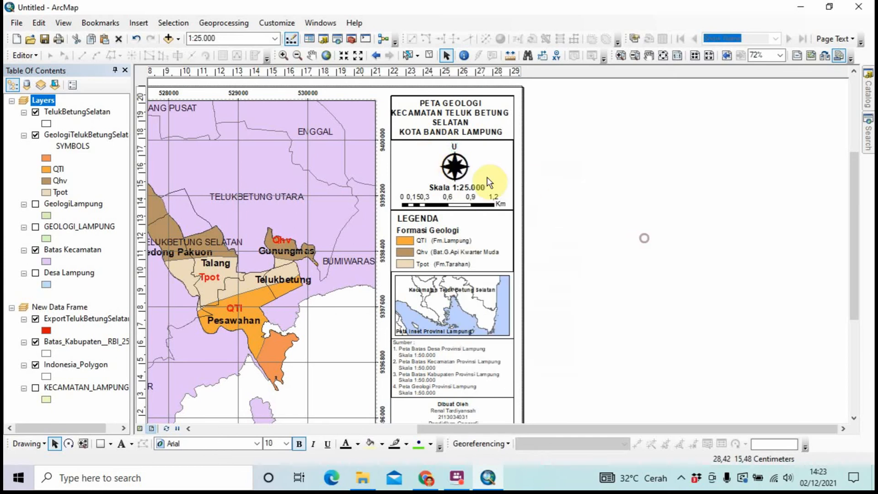
{"action": "left_click", "coordinate": [466, 188]}
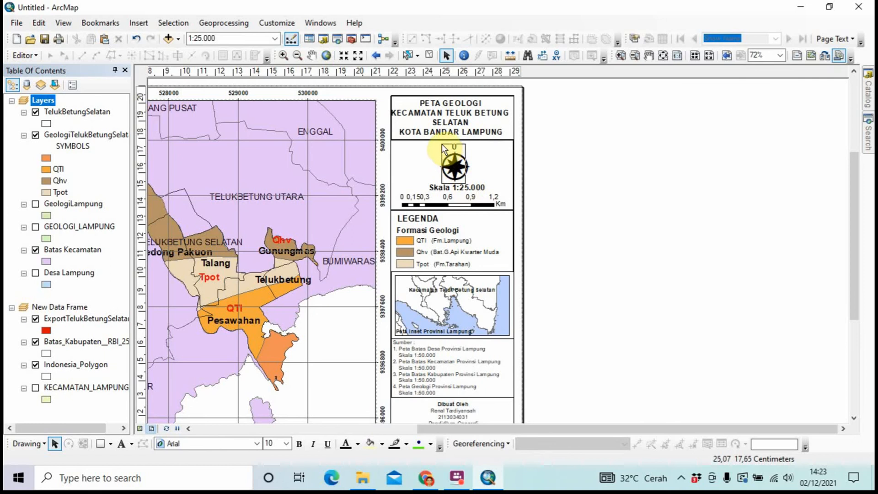
{"action": "left_click", "coordinate": [442, 144]}
{"action": "left_click", "coordinate": [647, 177]}
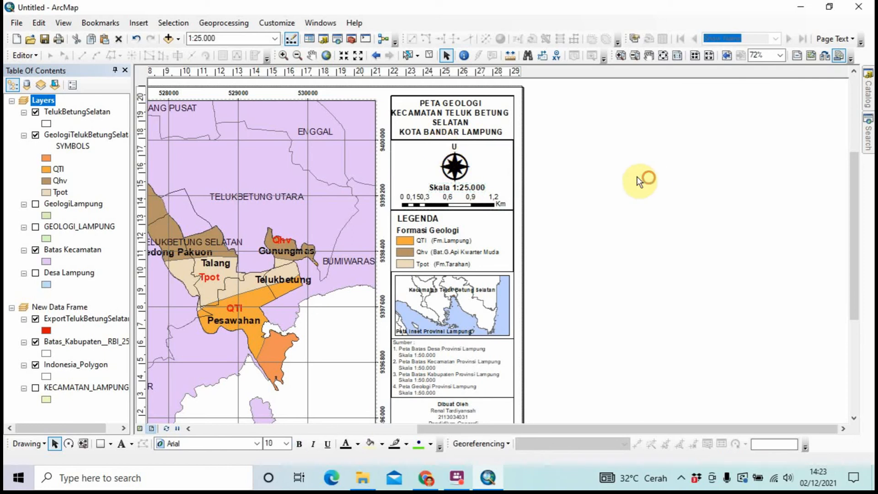
{"action": "left_click", "coordinate": [475, 184]}
{"action": "left_click", "coordinate": [584, 172]}
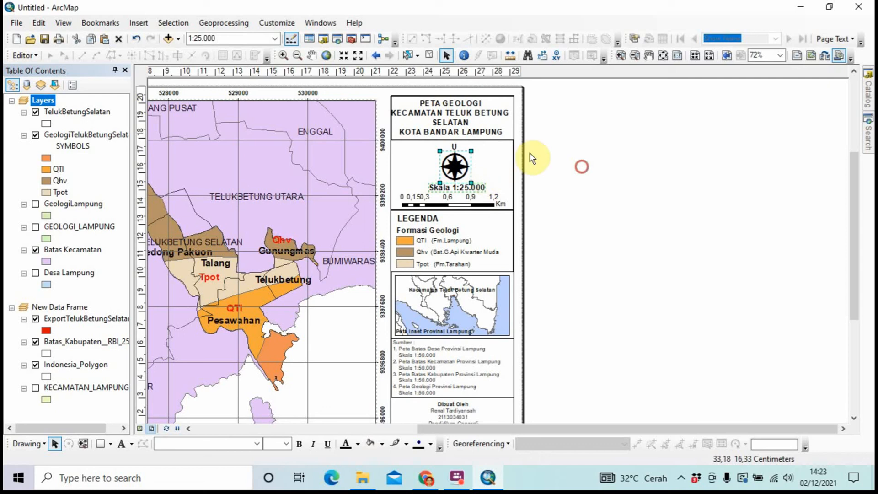
{"action": "left_click_drag", "start_coordinate": [447, 143], "coordinate": [471, 177]}
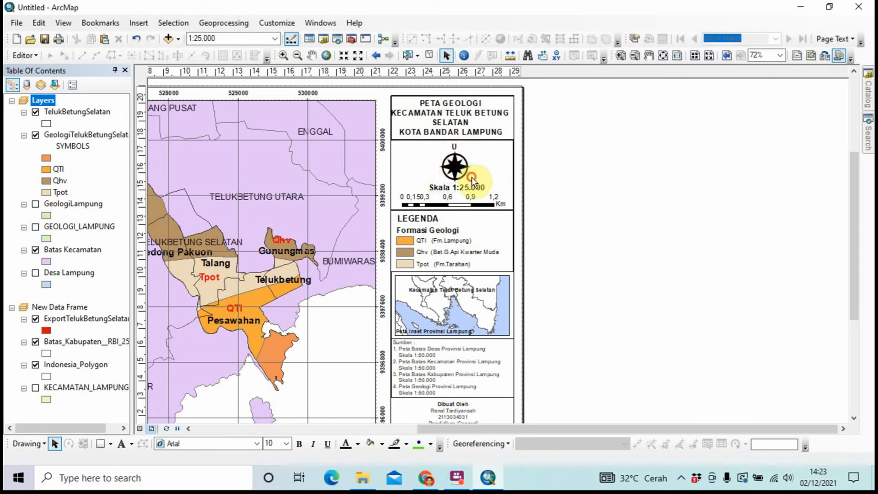
{"action": "left_click_drag", "start_coordinate": [429, 141], "coordinate": [481, 195]}
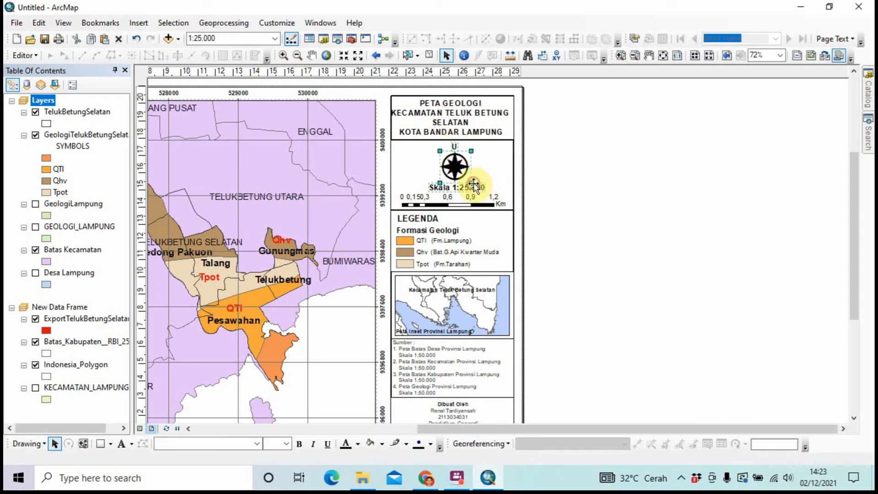
{"action": "left_click", "coordinate": [554, 158]}
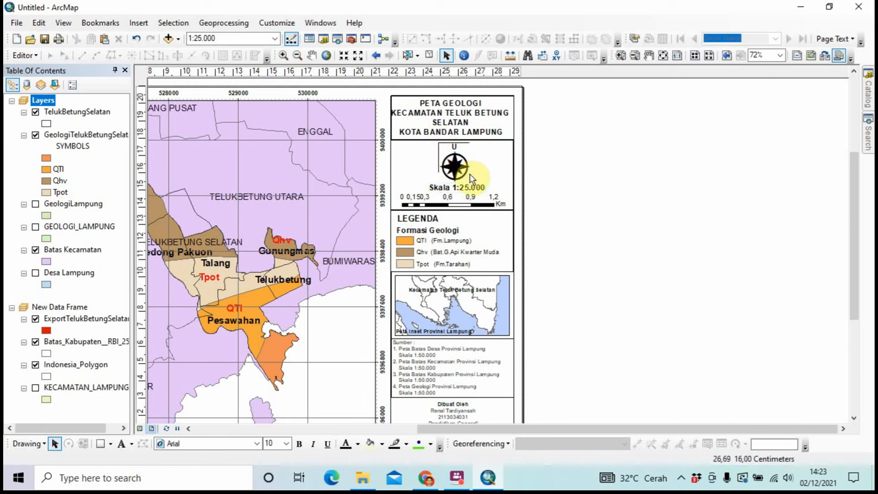
Group the north arrow with the scale text and confirm they move as one
{"action": "left_click", "coordinate": [465, 185]}
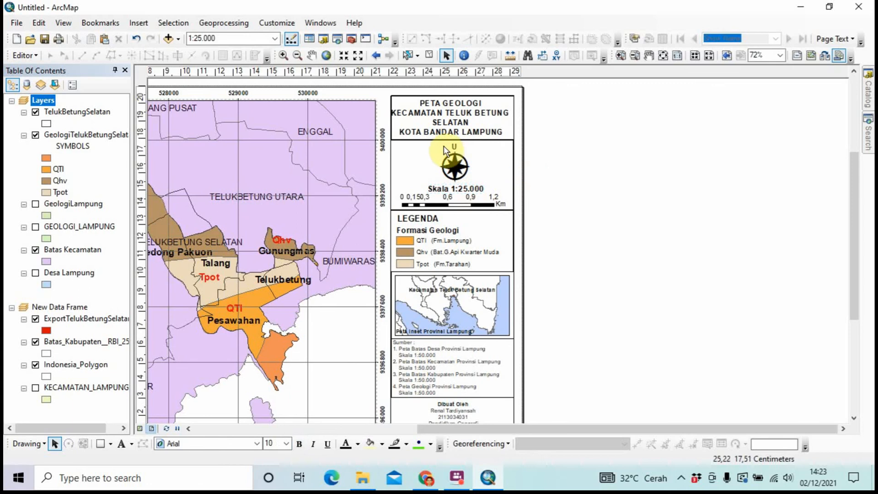
{"action": "left_click", "coordinate": [467, 173]}
{"action": "left_click_drag", "start_coordinate": [471, 182], "coordinate": [471, 183]}
{"action": "left_click_drag", "start_coordinate": [434, 143], "coordinate": [475, 182]}
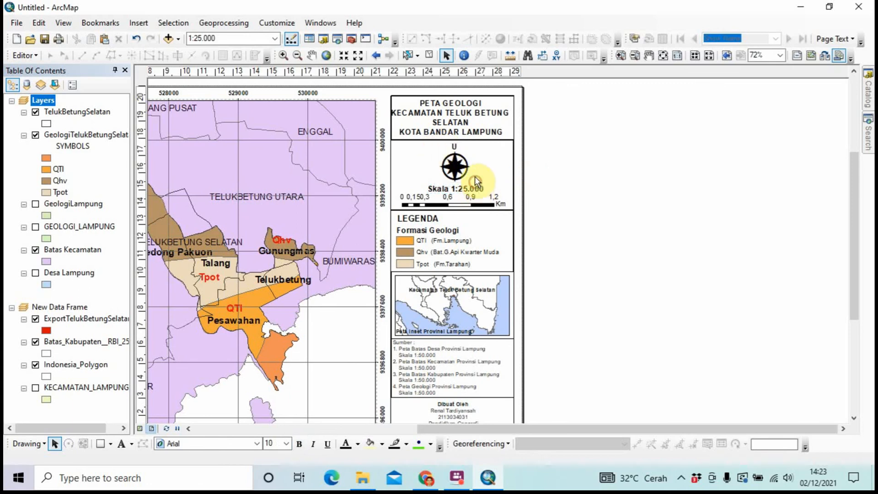
{"action": "left_click_drag", "start_coordinate": [437, 141], "coordinate": [476, 184]}
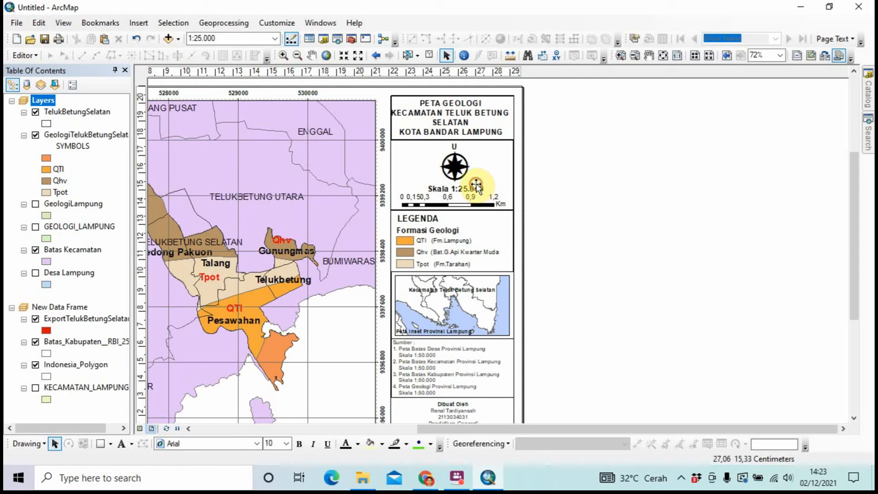
{"action": "right_click", "coordinate": [467, 169]}
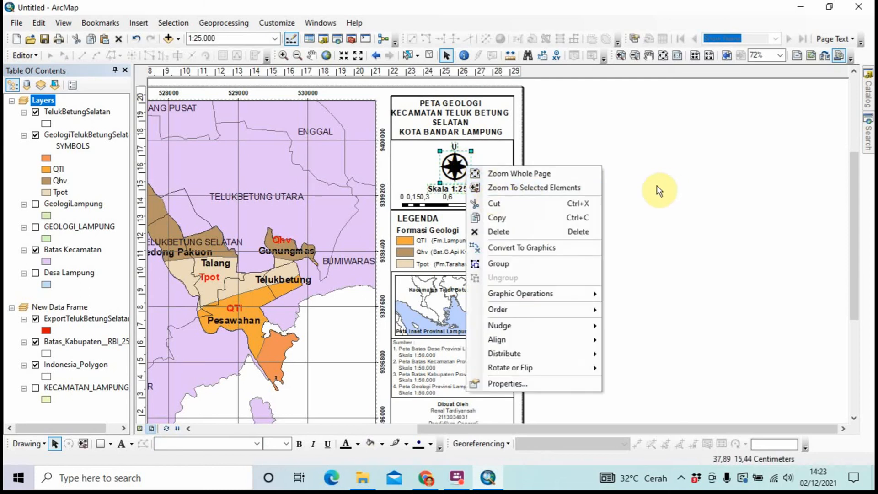
{"action": "left_click", "coordinate": [559, 263]}
{"action": "left_click_drag", "start_coordinate": [457, 174], "coordinate": [456, 173]}
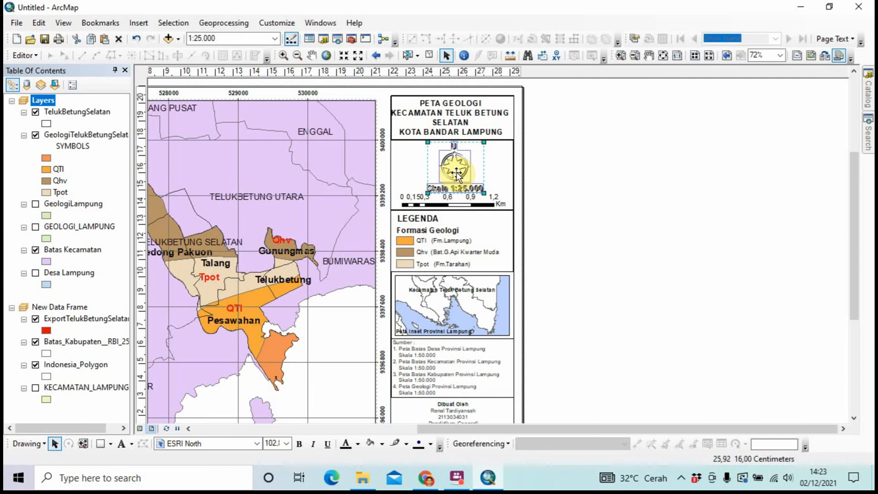
{"action": "left_click", "coordinate": [555, 173]}
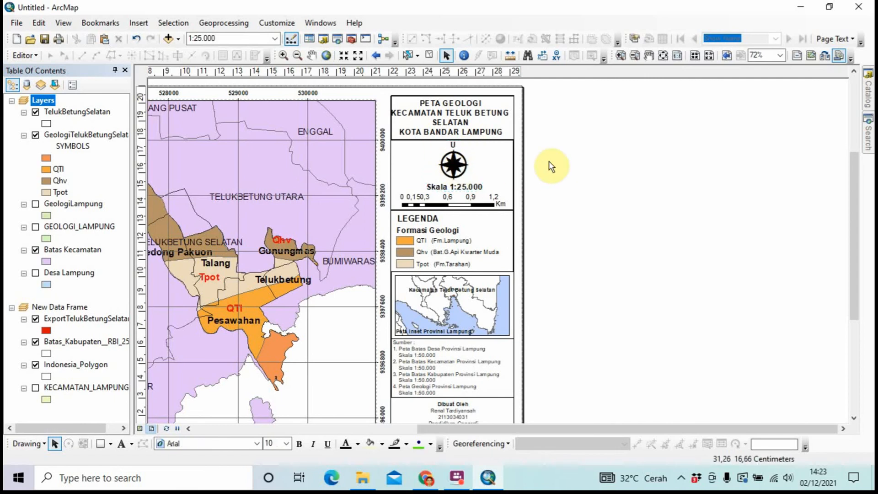
Nudge the legend's top edge up and align the scale-bar frame's top with the title box
{"action": "left_click", "coordinate": [452, 206]}
{"action": "left_click_drag", "start_coordinate": [451, 210], "coordinate": [451, 209]}
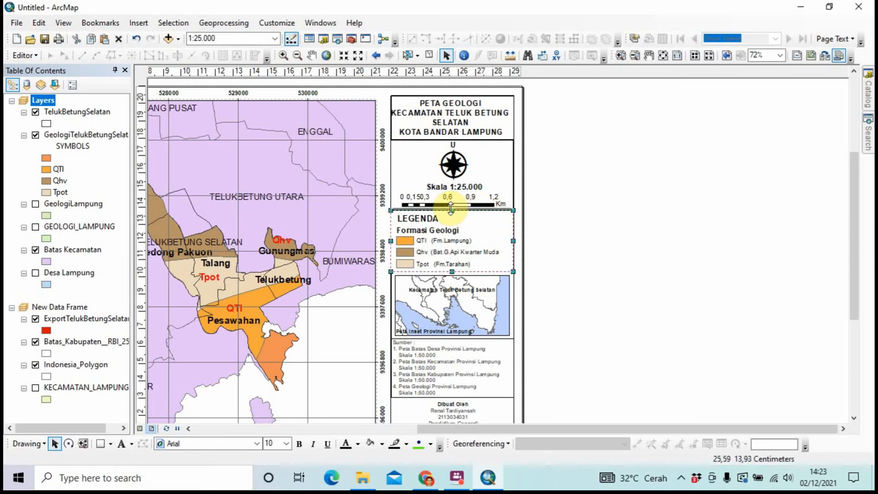
{"action": "scroll", "coordinate": [463, 206], "scroll_direction": "up", "scroll_amount": 2}
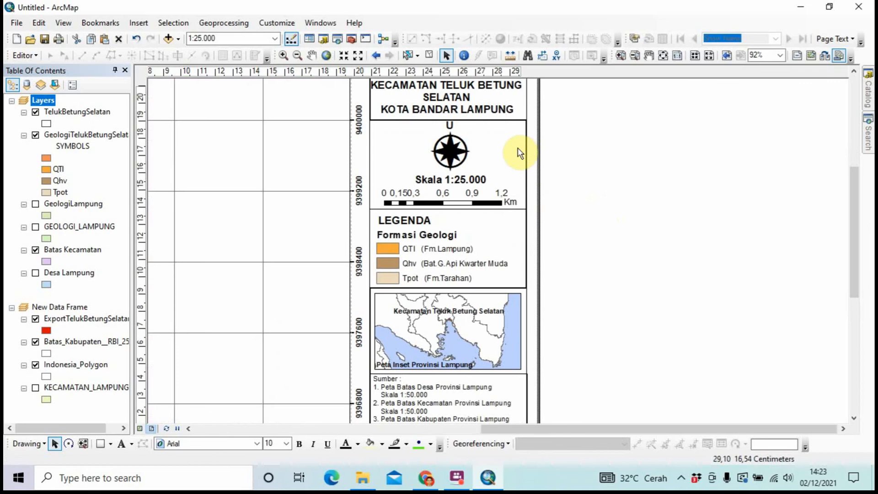
{"action": "left_click", "coordinate": [505, 138]}
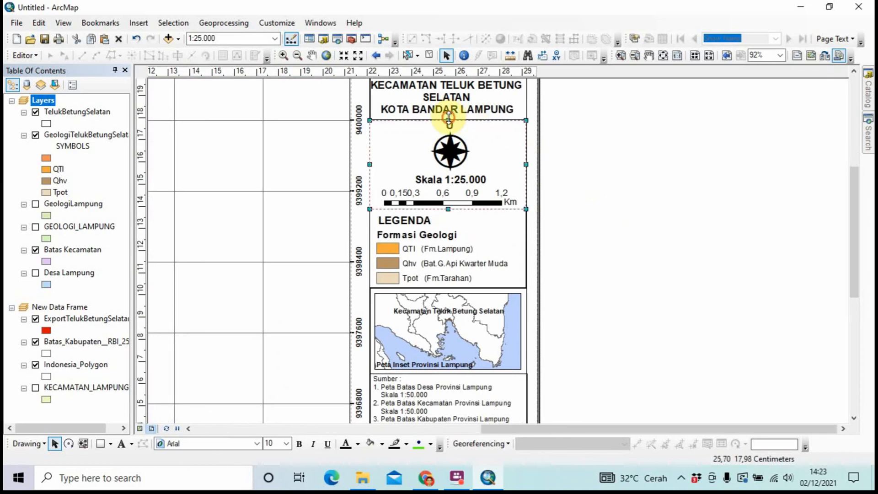
{"action": "left_click_drag", "start_coordinate": [449, 118], "coordinate": [448, 121]}
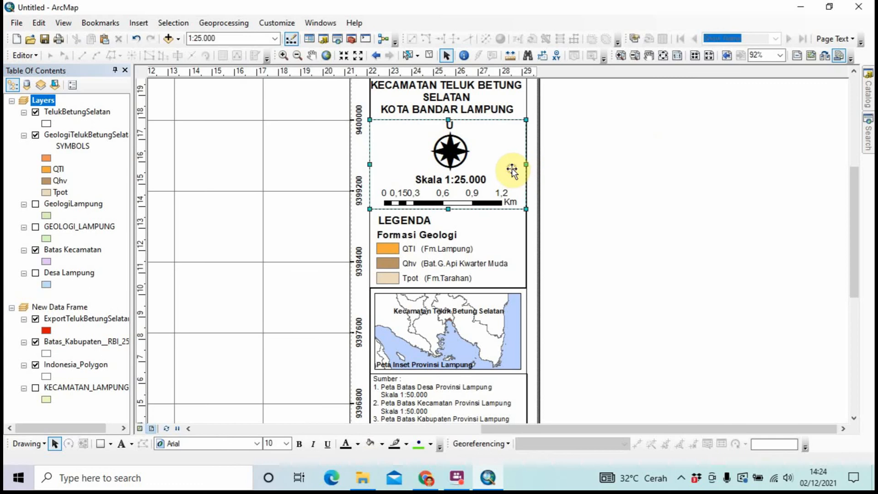
Widen the north arrow and scale bar frame to the side panel's right edge
{"action": "left_click", "coordinate": [397, 108]}
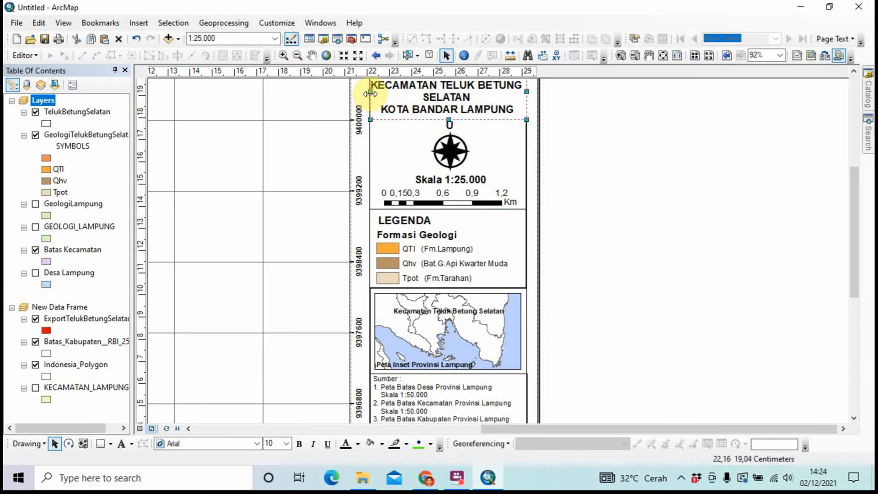
{"action": "left_click", "coordinate": [476, 161]}
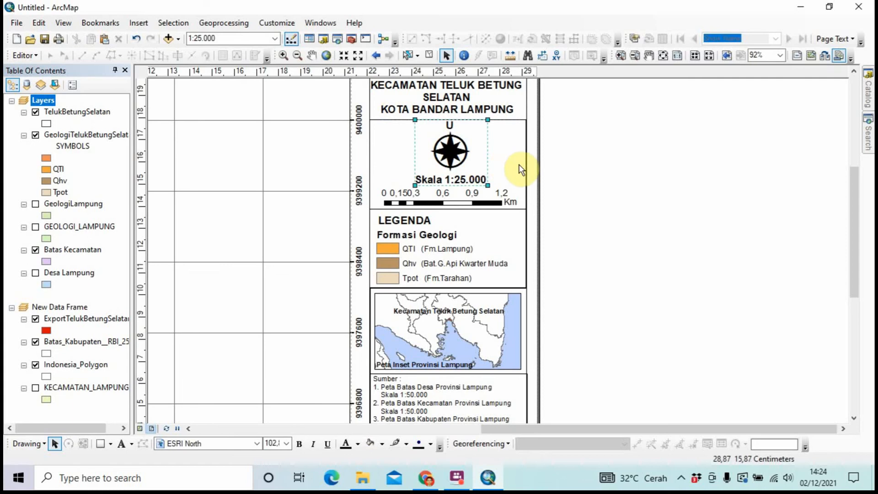
{"action": "mouse_move", "coordinate": [526, 165]}
{"action": "left_mouse_down"}
{"action": "mouse_move", "coordinate": [515, 167]}
{"action": "mouse_move", "coordinate": [526, 166]}
{"action": "left_mouse_up"}
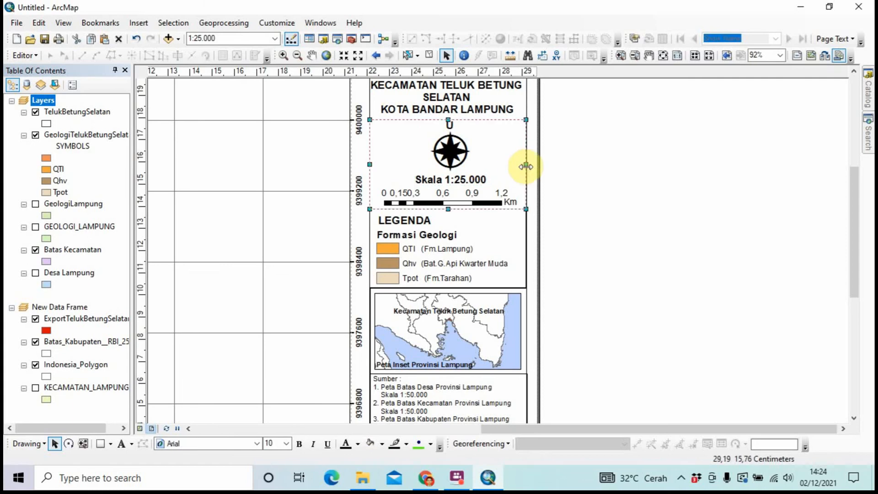
{"action": "left_click", "coordinate": [594, 176]}
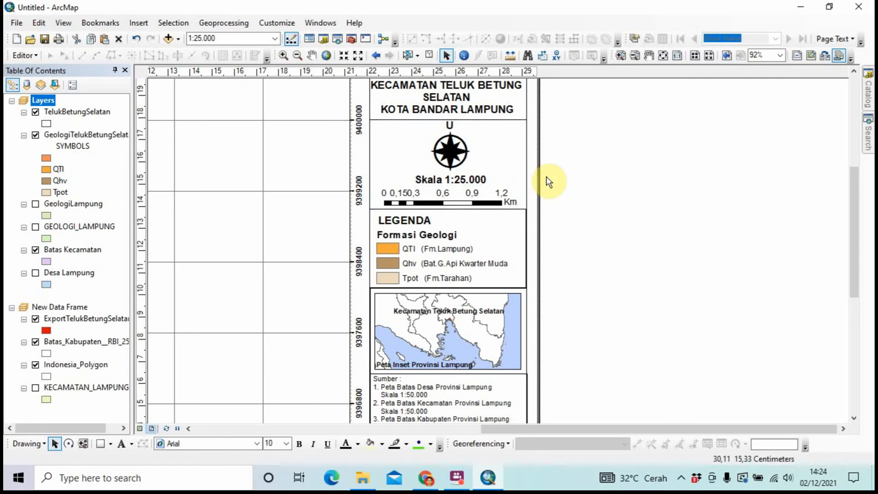
Fit the legend's top, right and bottom edges flush between the scale-bar frame and inset box
{"action": "scroll", "coordinate": [549, 178], "scroll_direction": "down", "scroll_amount": 1}
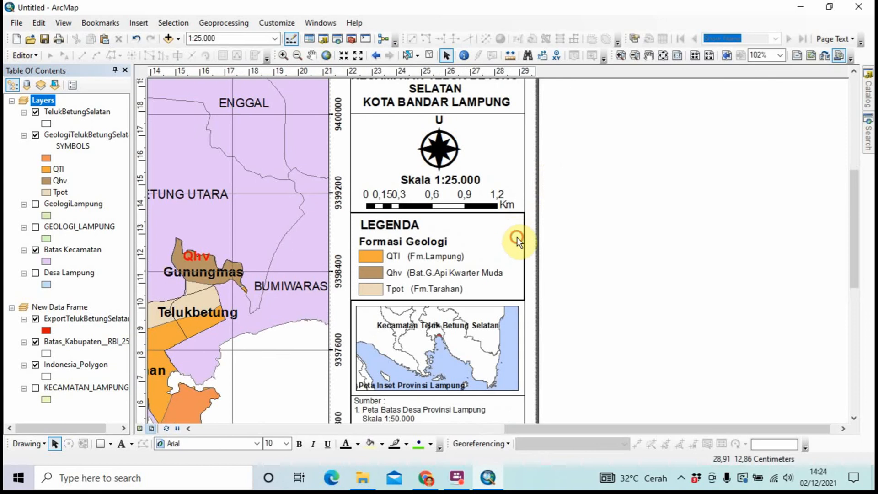
{"action": "left_click", "coordinate": [439, 220]}
{"action": "left_click_drag", "start_coordinate": [438, 212], "coordinate": [519, 232]}
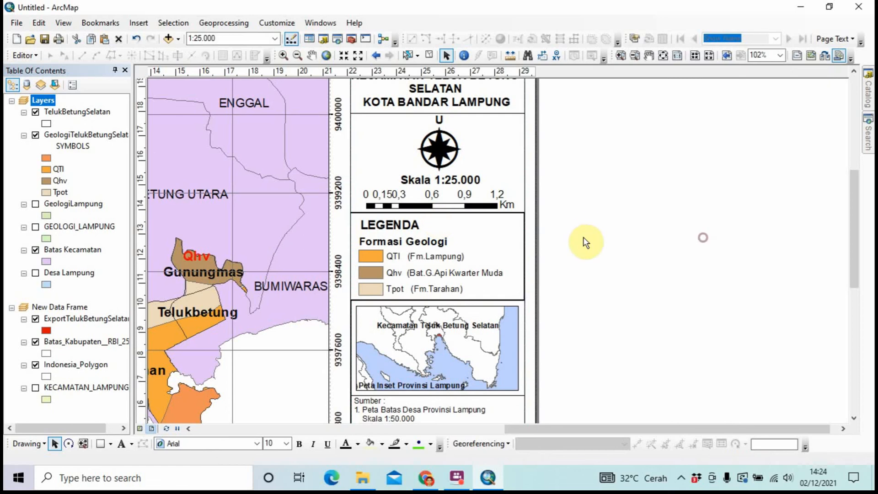
{"action": "left_click", "coordinate": [506, 235]}
{"action": "left_click", "coordinate": [437, 212]}
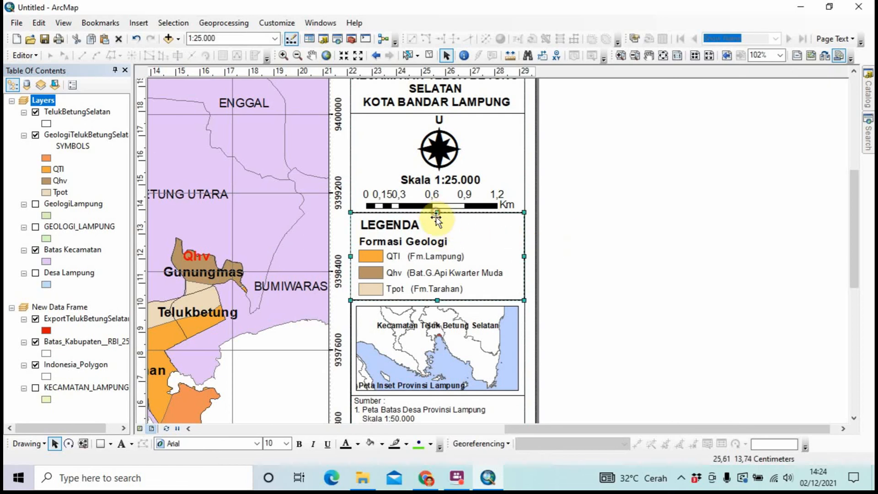
{"action": "left_click_drag", "start_coordinate": [437, 213], "coordinate": [440, 215]}
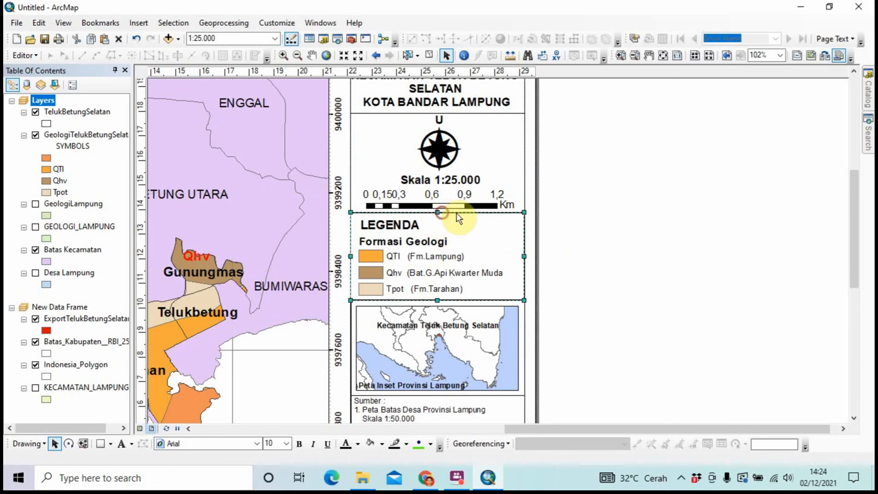
{"action": "left_click_drag", "start_coordinate": [525, 257], "coordinate": [525, 257]}
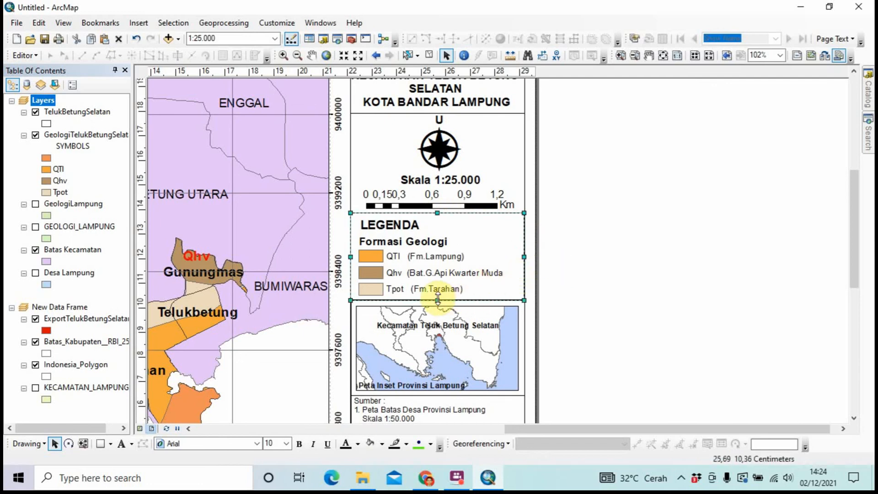
{"action": "left_click_drag", "start_coordinate": [438, 300], "coordinate": [440, 300]}
{"action": "left_click", "coordinate": [579, 333]}
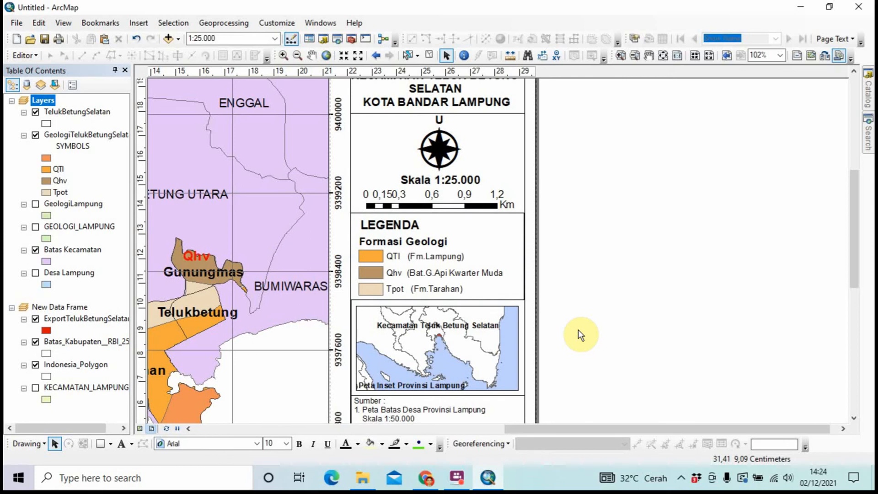
Zoom out to 42% to show the whole layout page and open the File menu
{"action": "scroll", "coordinate": [580, 335], "scroll_direction": "down", "scroll_amount": 3}
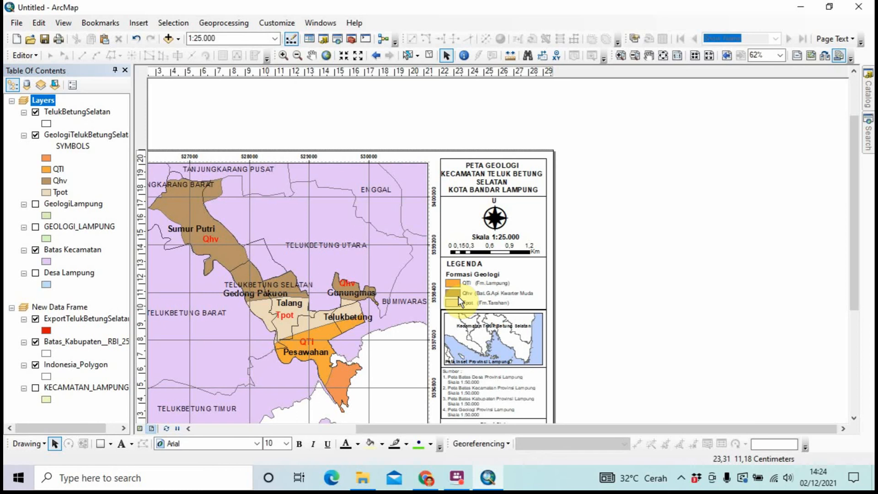
{"action": "scroll", "coordinate": [458, 296], "scroll_direction": "down", "scroll_amount": 2}
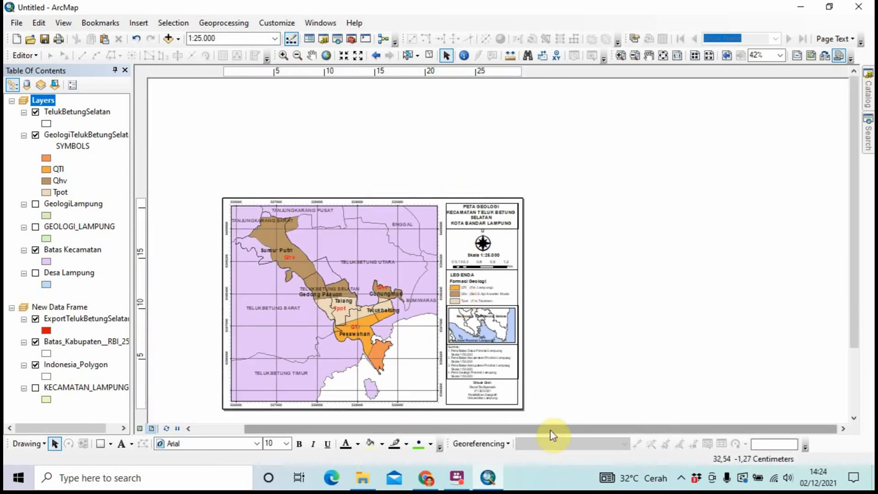
{"action": "left_click_drag", "start_coordinate": [551, 429], "coordinate": [441, 421]}
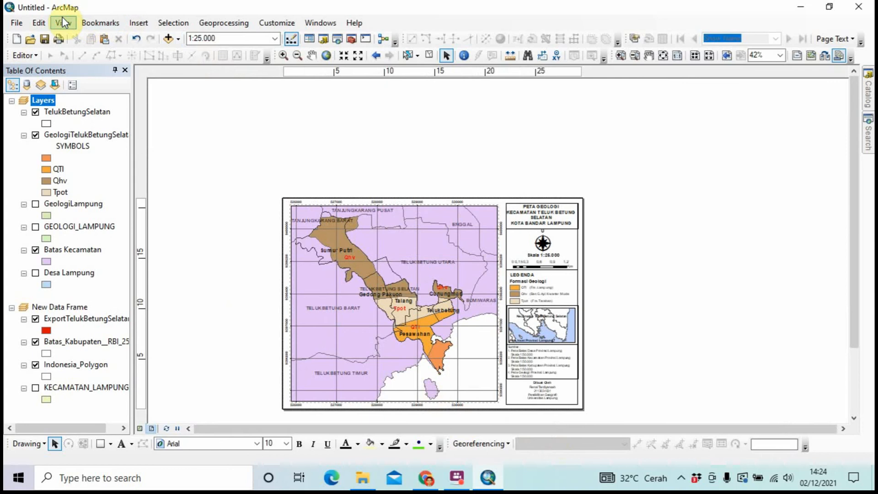
{"action": "left_click", "coordinate": [17, 23]}
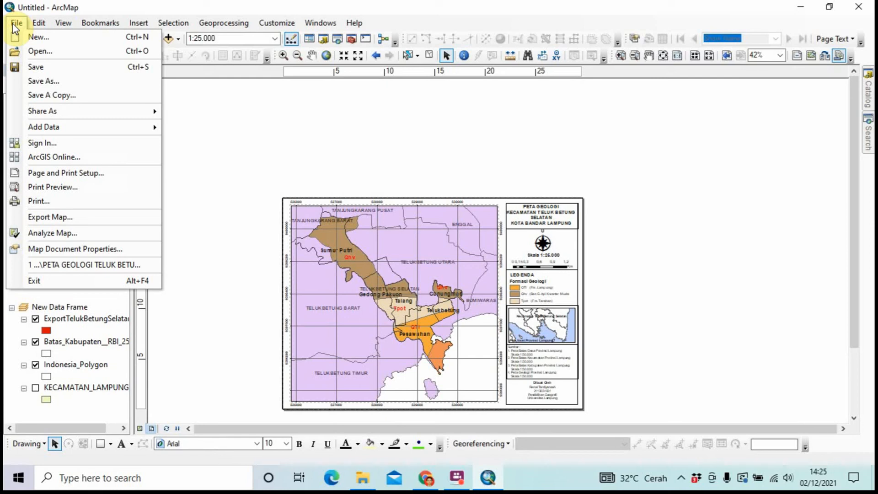
Start Export Map and name the file PETA GEOLOGI TELUK BETUNG SELATAN from autocomplete
{"action": "left_click", "coordinate": [74, 212]}
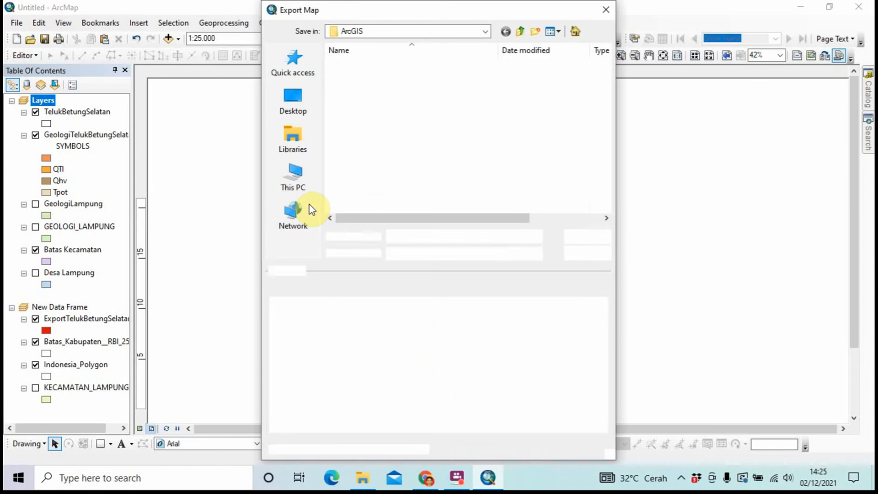
{"action": "left_click", "coordinate": [417, 232]}
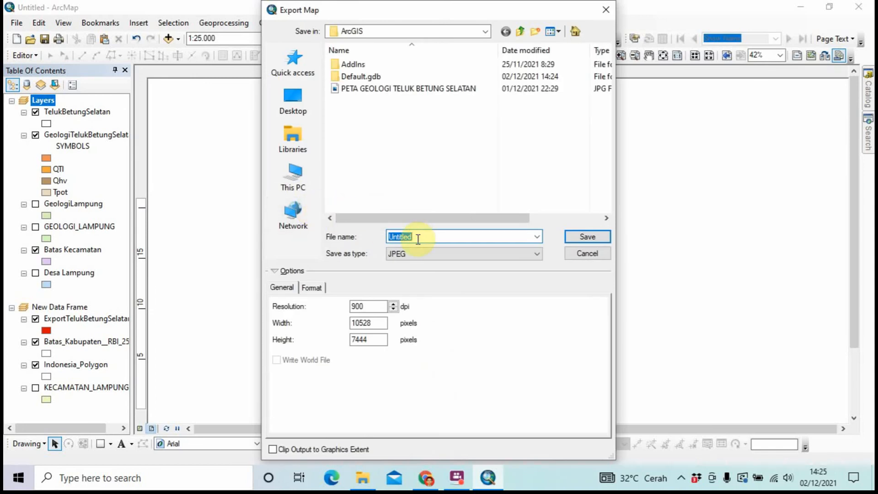
{"action": "key", "text": "BackSpace"}
{"action": "key", "text": "Caps_Lock"}
{"action": "type", "text": "T"}
{"action": "key", "text": "Caps_Lock"}
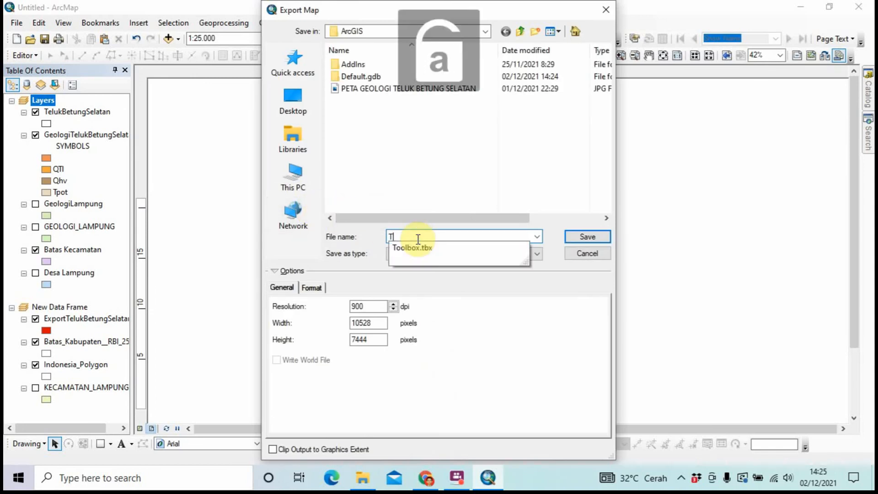
{"action": "type", "text": "el"}
{"action": "key", "text": "BackSpace"}
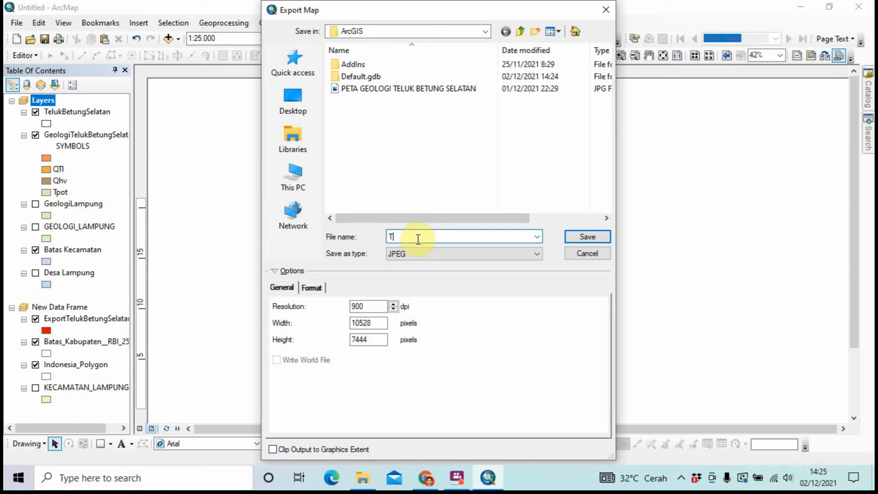
{"action": "key", "text": "BackSpace"}
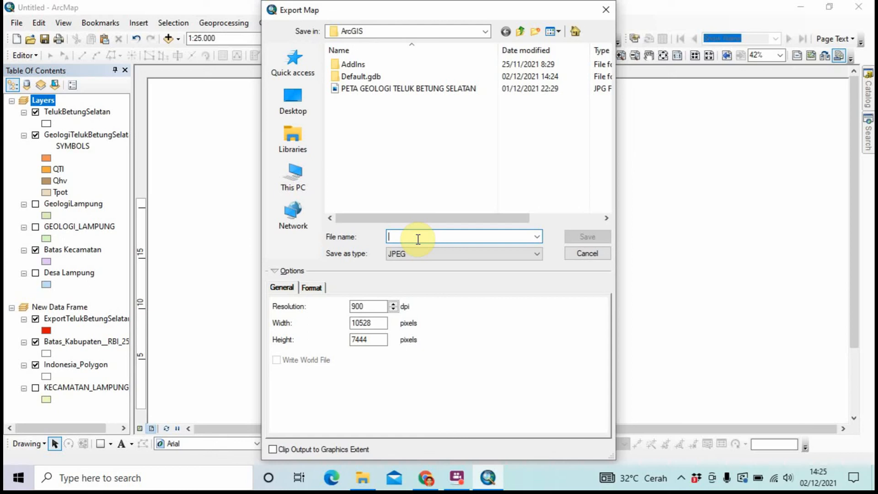
{"action": "key", "text": "Caps_Lock"}
{"action": "type", "text": "PE"}
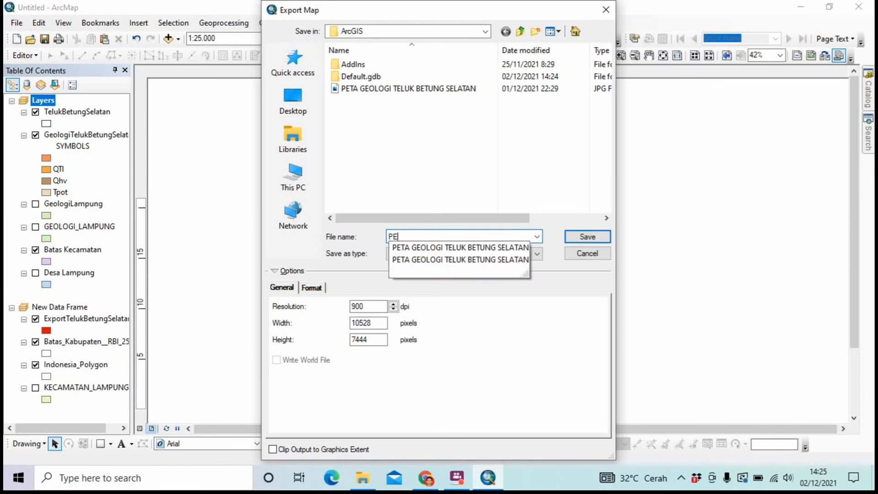
{"action": "left_click", "coordinate": [455, 247]}
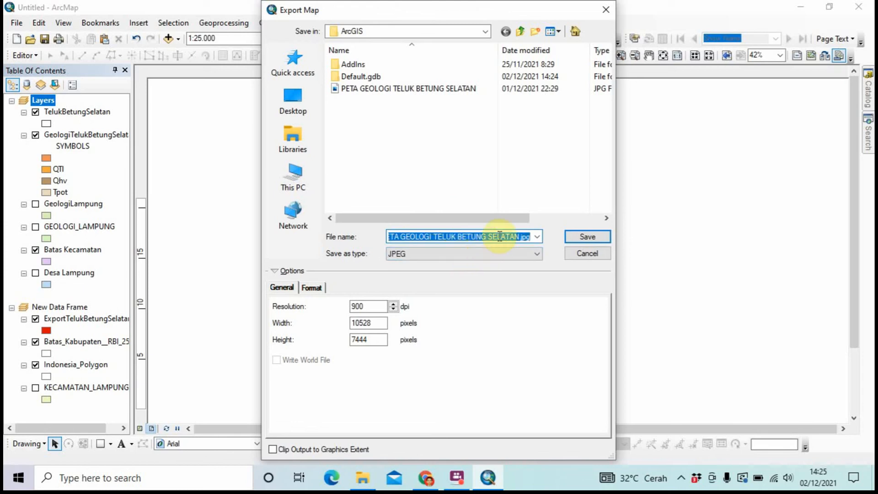
{"action": "left_click", "coordinate": [531, 236]}
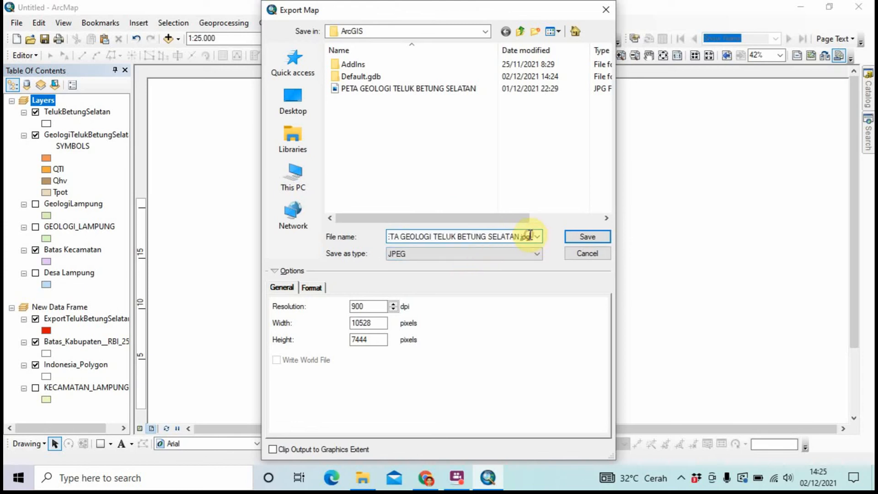
{"action": "key", "text": "BackSpace"}
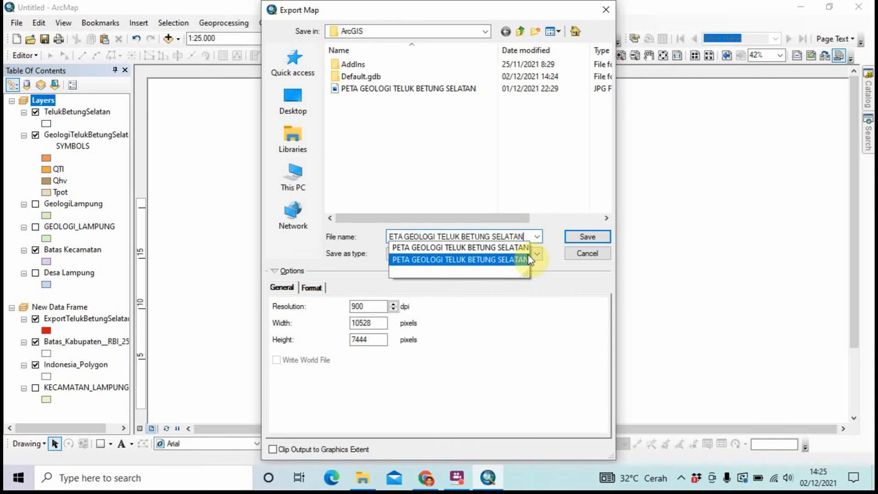
Keep JPEG at 900 dpi, decline replacing the old file, and append 1 to the name
{"action": "left_click", "coordinate": [535, 254]}
{"action": "left_click", "coordinate": [513, 251]}
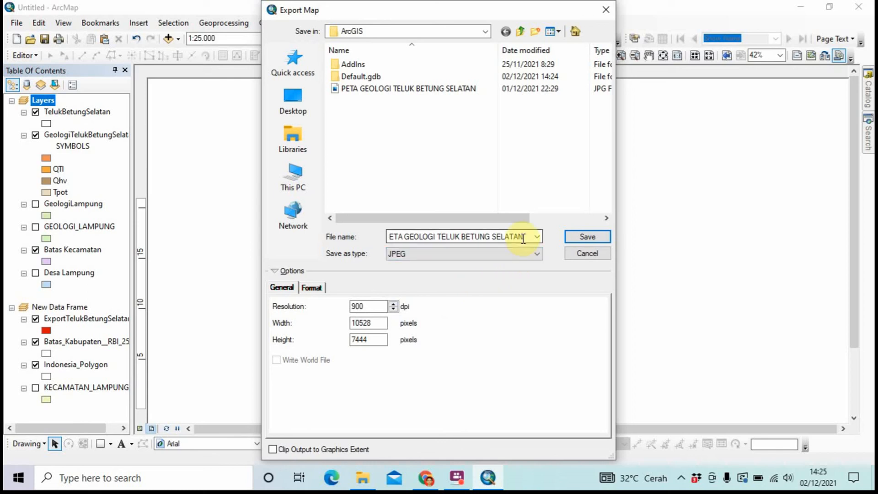
{"action": "left_click", "coordinate": [575, 235]}
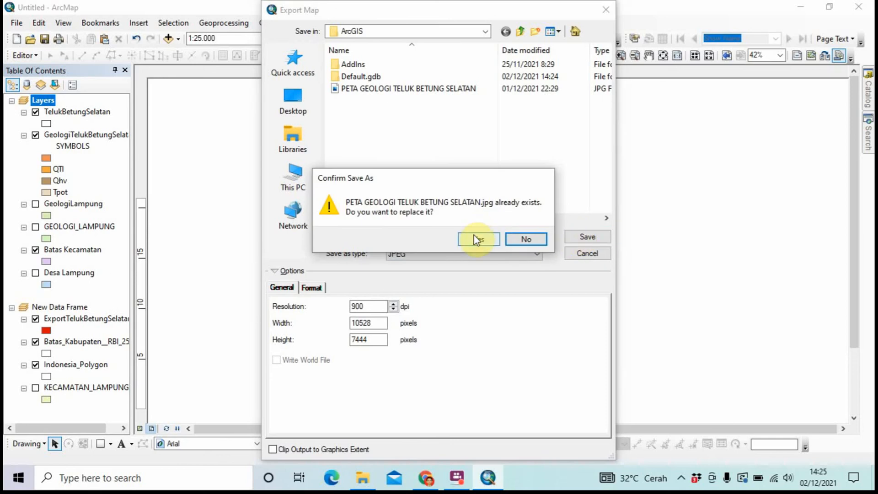
{"action": "left_click", "coordinate": [520, 238]}
{"action": "left_click", "coordinate": [520, 237]}
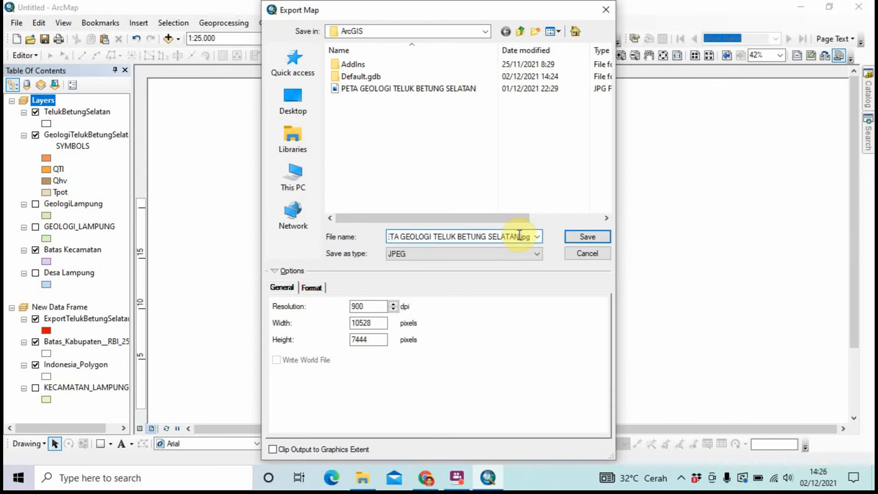
{"action": "type", "text": "1"}
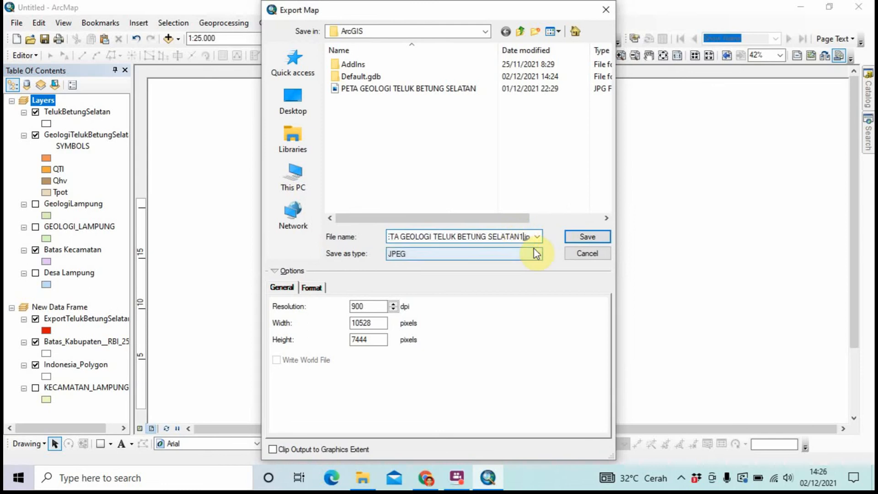
Save the export, confirm the 8,031 KB JPG in the ArcGIS folder, and return to ArcMap
{"action": "left_click", "coordinate": [575, 235]}
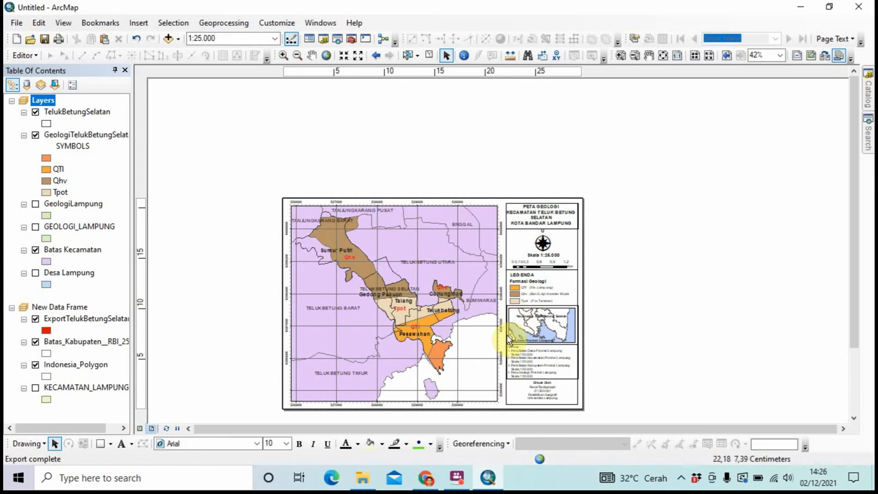
{"action": "left_click", "coordinate": [362, 477]}
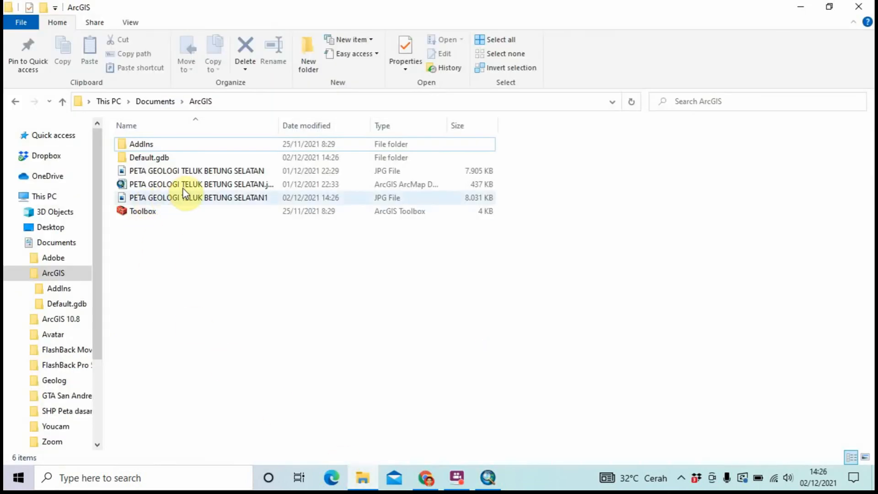
{"action": "left_click", "coordinate": [361, 477]}
{"action": "left_click", "coordinate": [458, 477]}
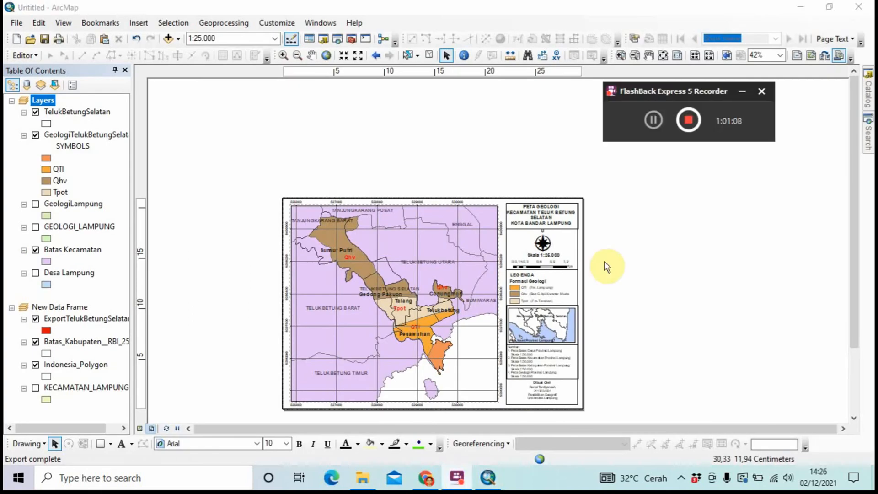